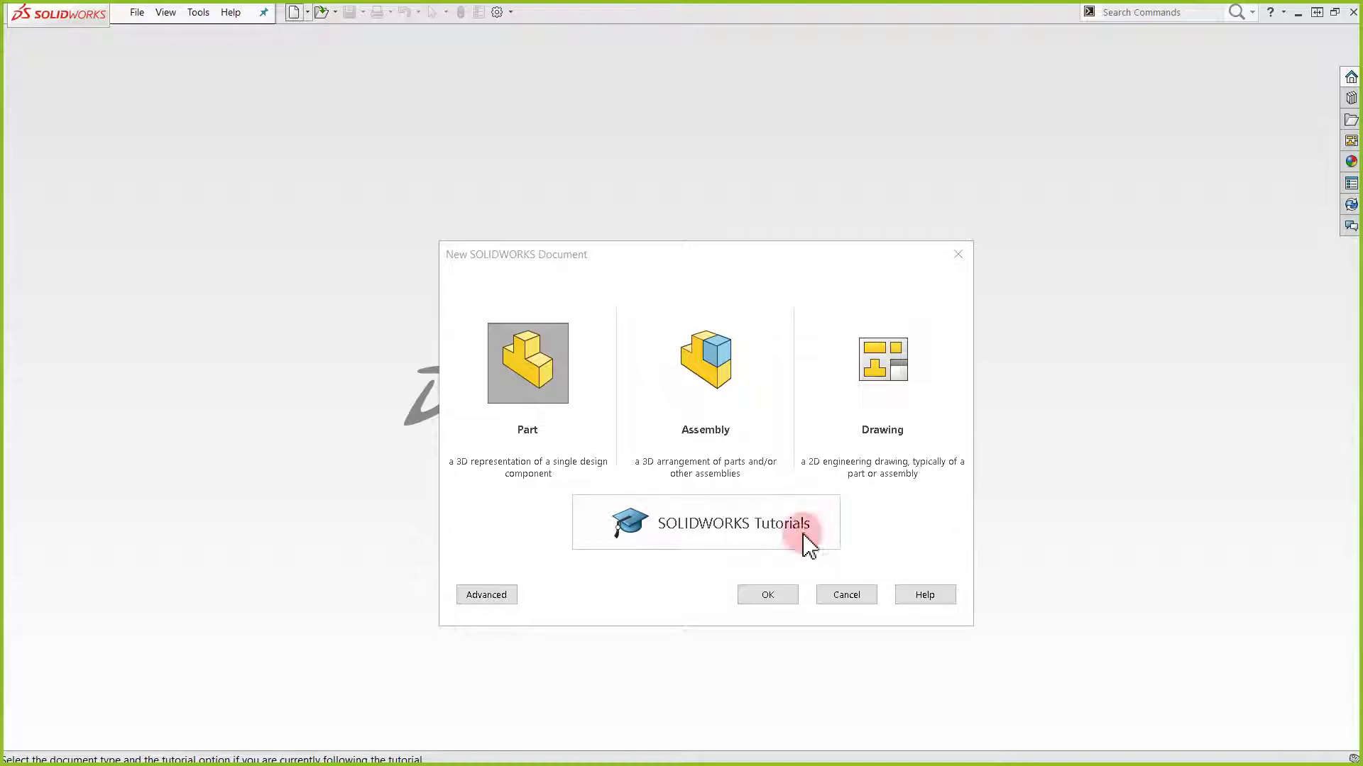
# Create a new part document and set its unit system to IPS
pyautogui.click(546, 368)
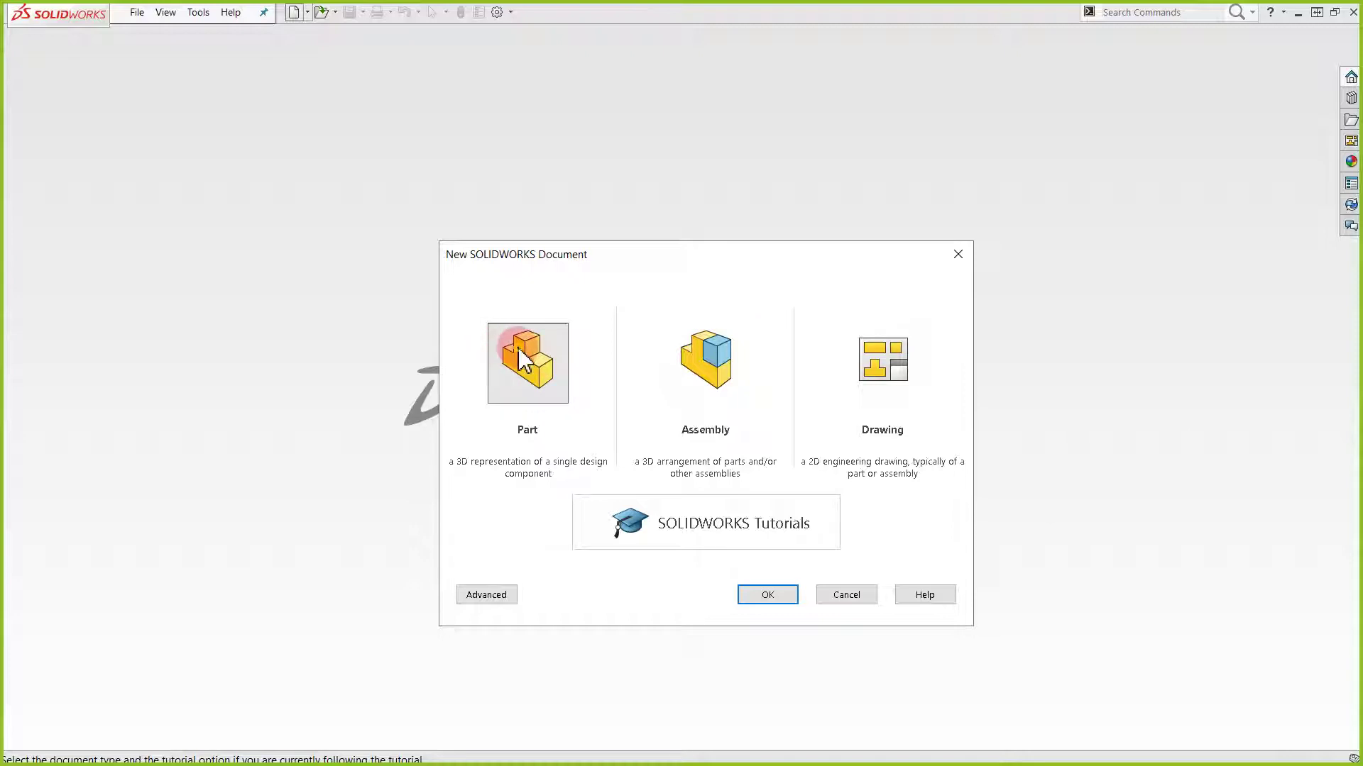
pyautogui.click(767, 595)
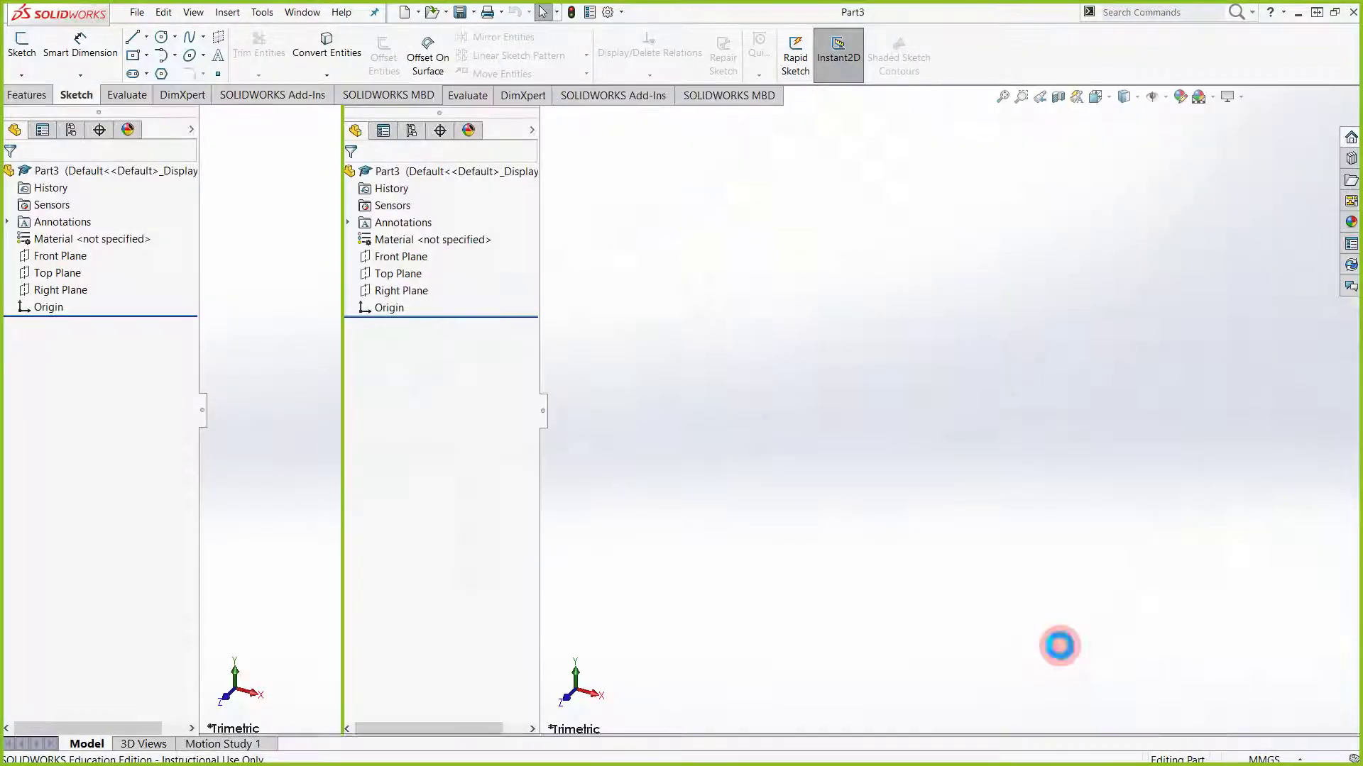
pyautogui.click(1254, 760)
pyautogui.click(1263, 715)
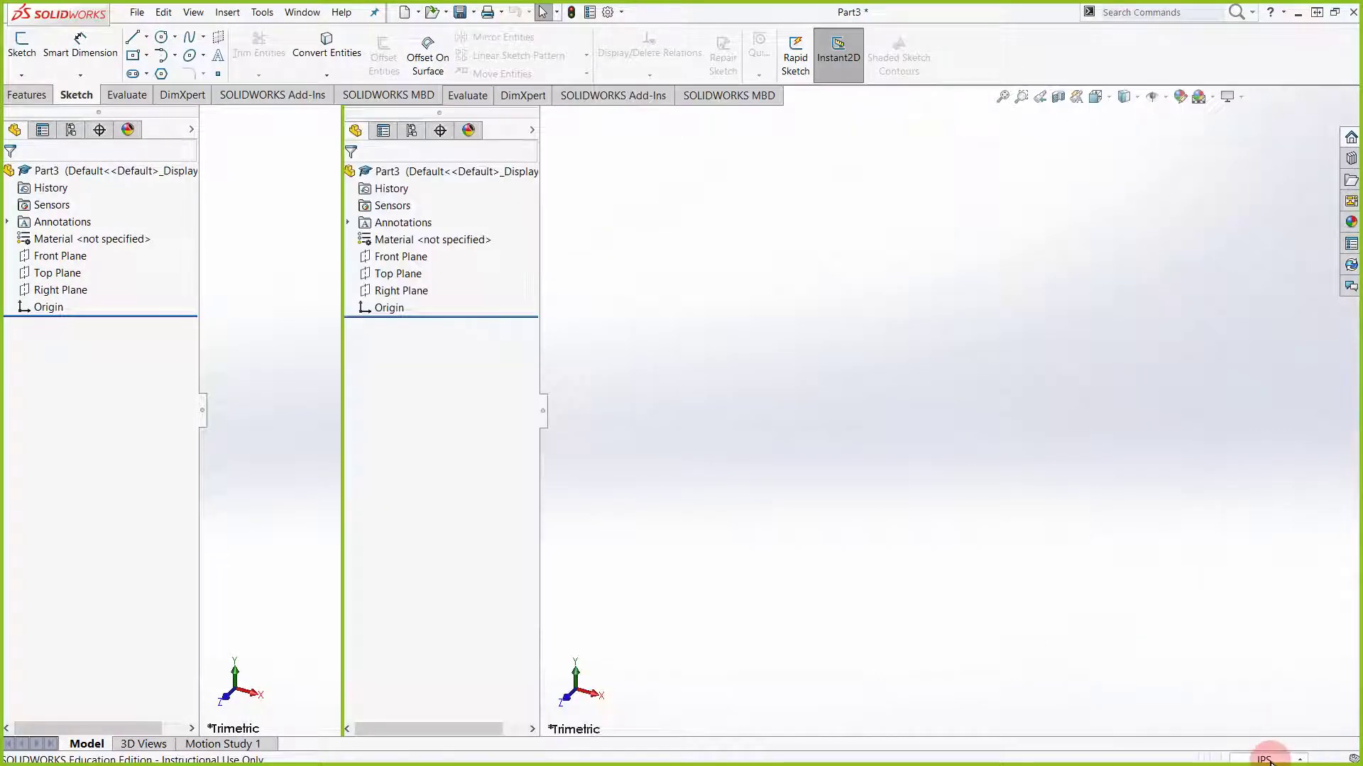
# Set the overall drafting standard to ANSI in the document properties
pyautogui.click(1266, 760)
pyautogui.click(1270, 739)
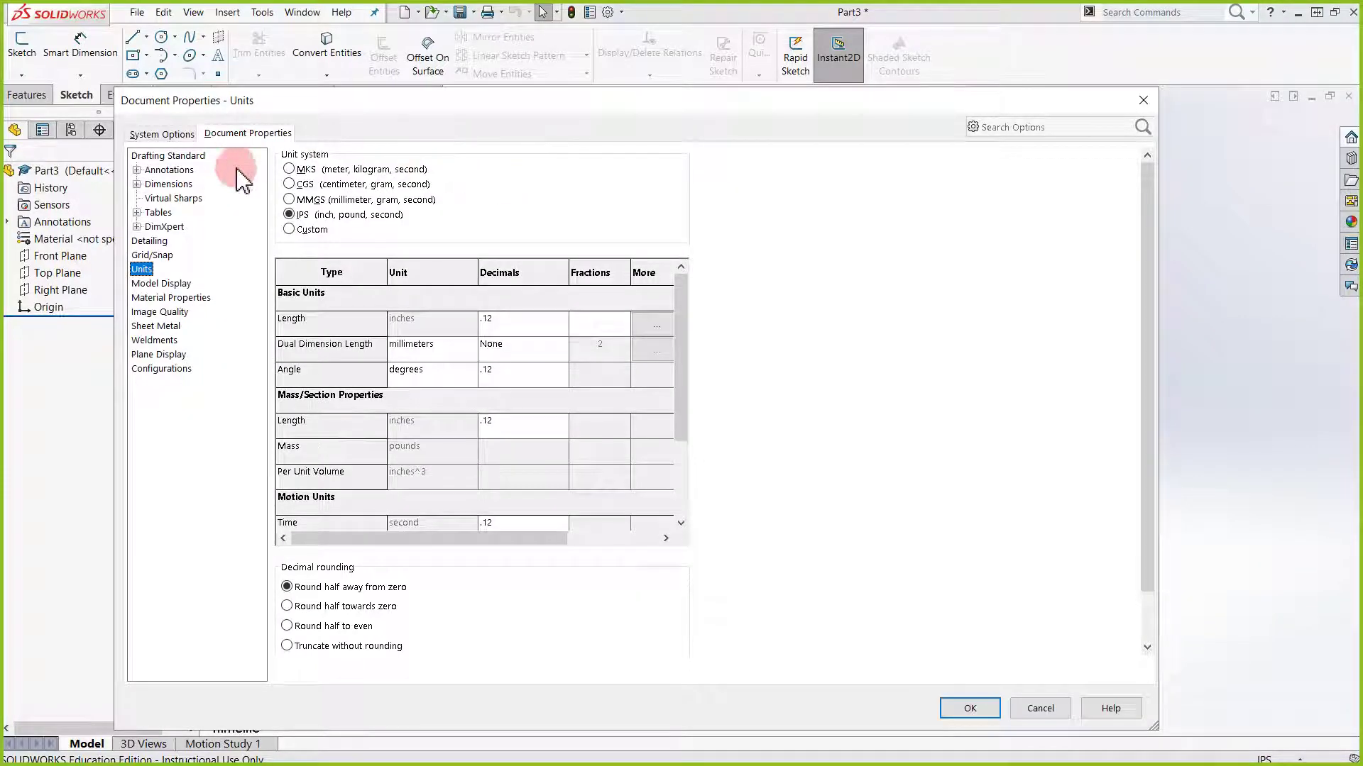
pyautogui.click(190, 157)
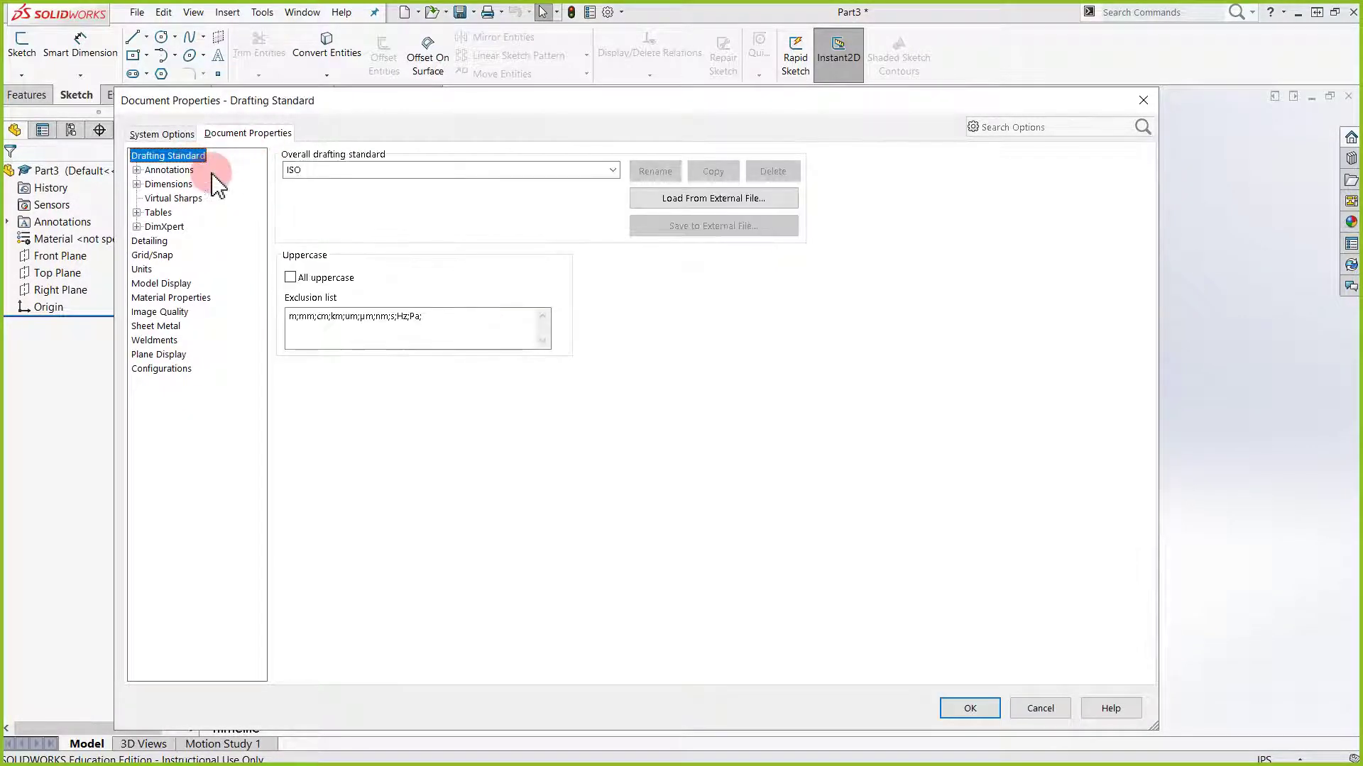
pyautogui.click(611, 170)
pyautogui.click(410, 186)
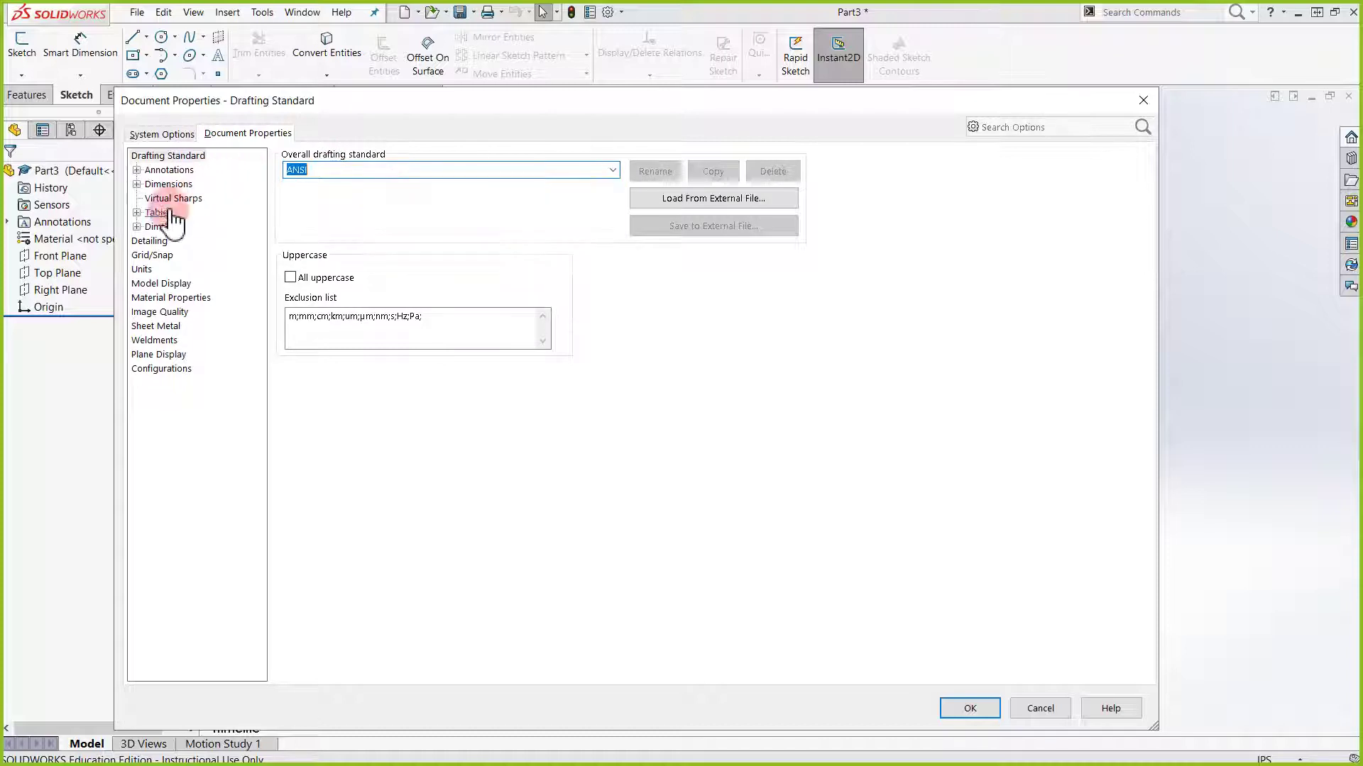
# Set the basic length units to fractions with a denominator of 32 and apply the document properties
pyautogui.click(149, 269)
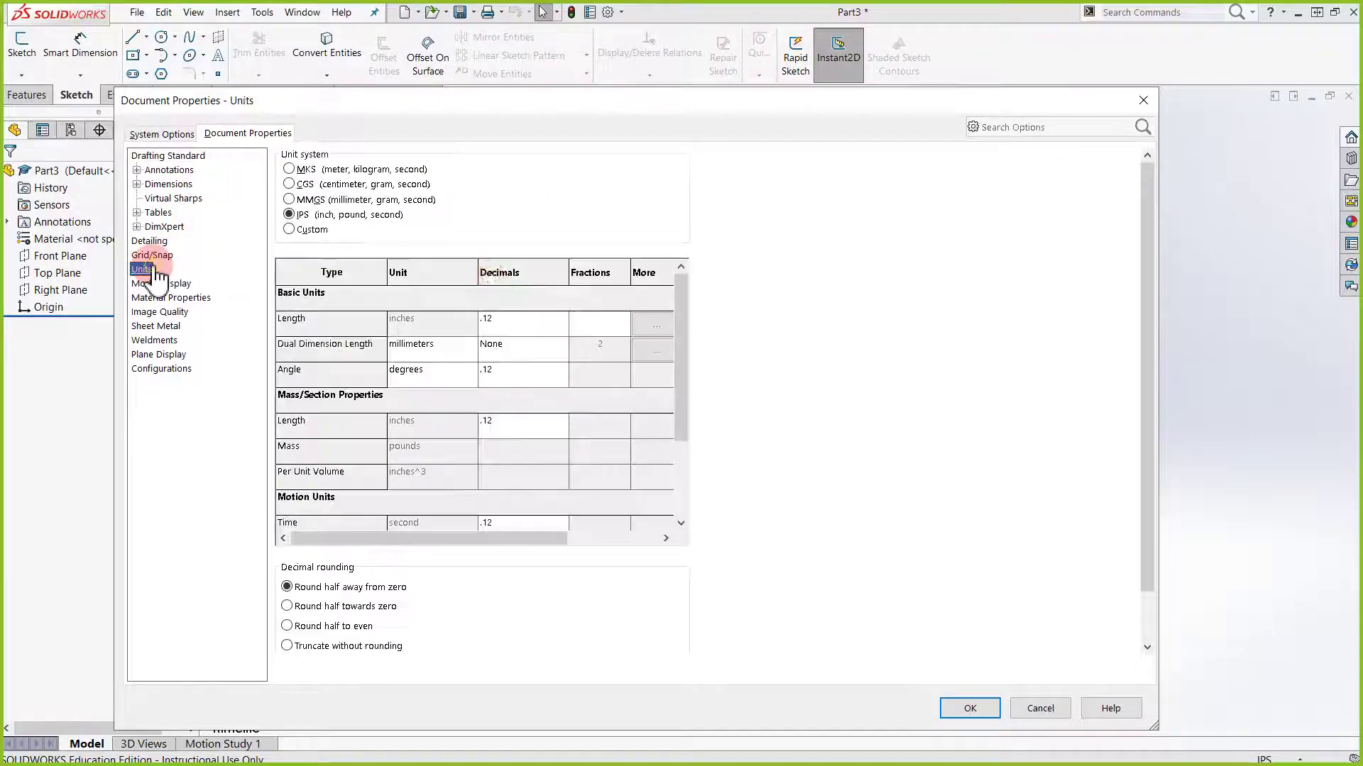
pyautogui.click(596, 328)
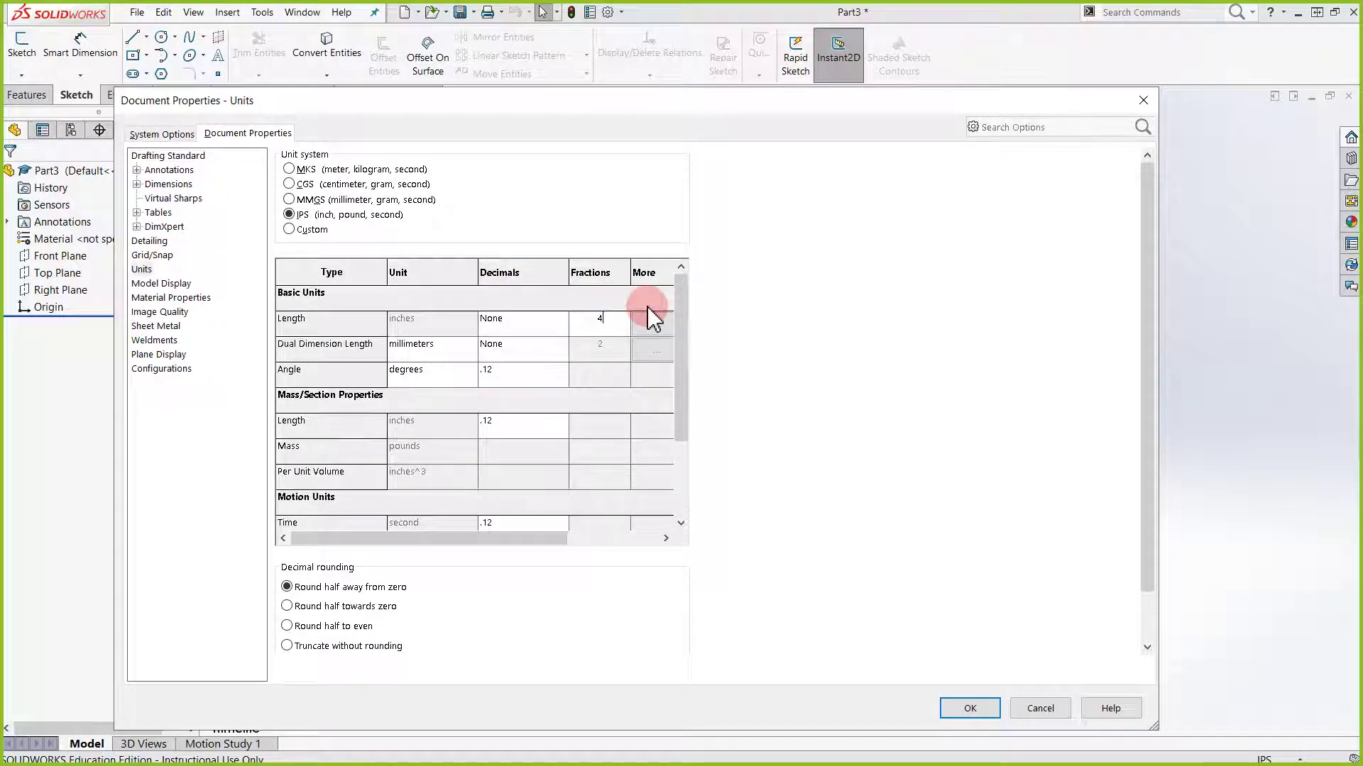
pyautogui.write('2')
pyautogui.click(652, 319)
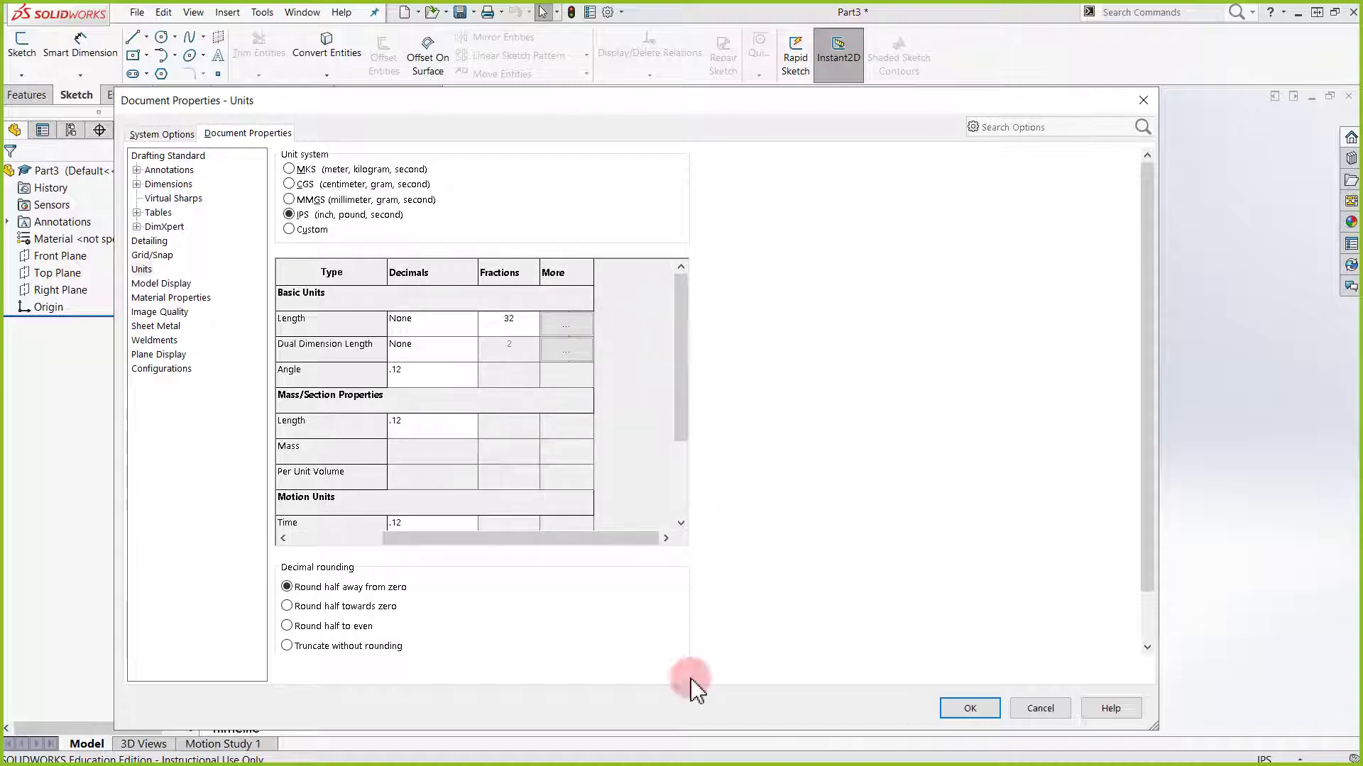
pyautogui.click(977, 715)
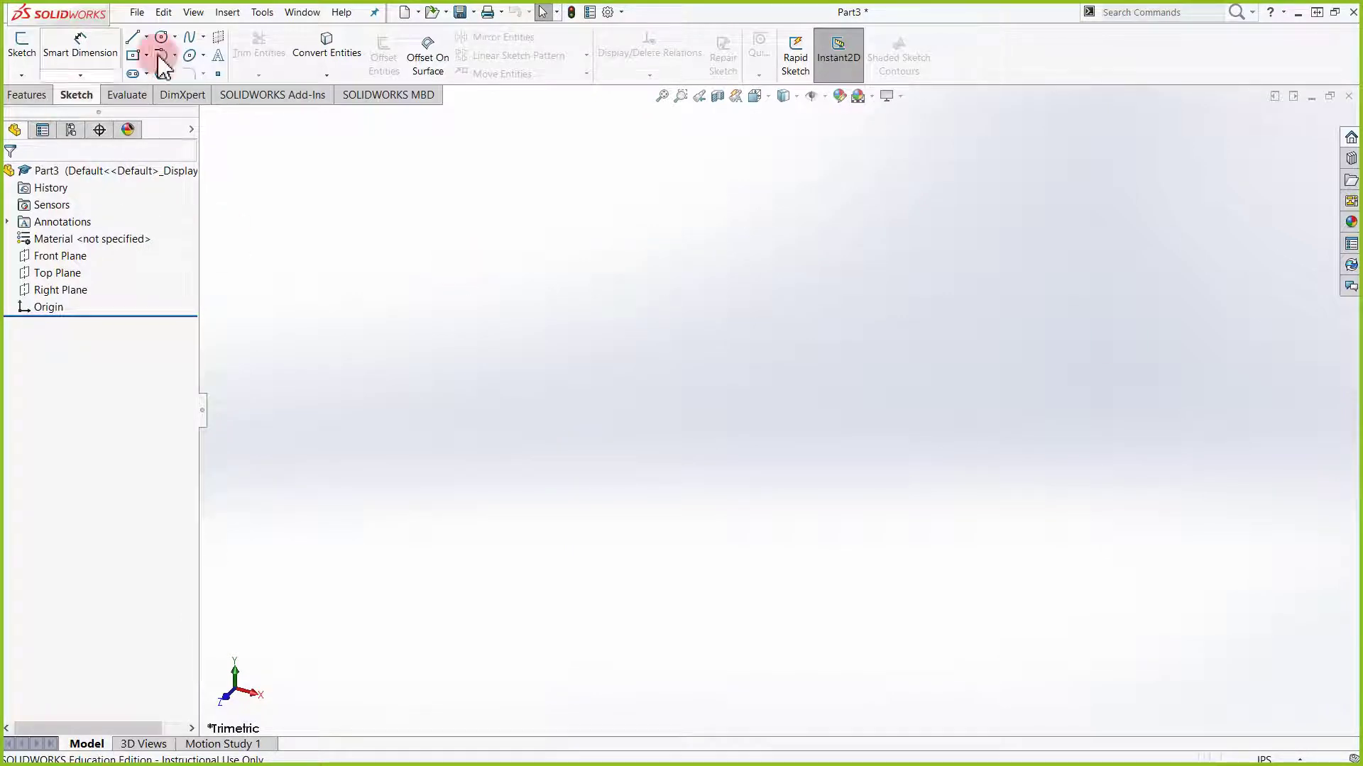
# Start a new sketch on the Front Plane
pyautogui.click(31, 97)
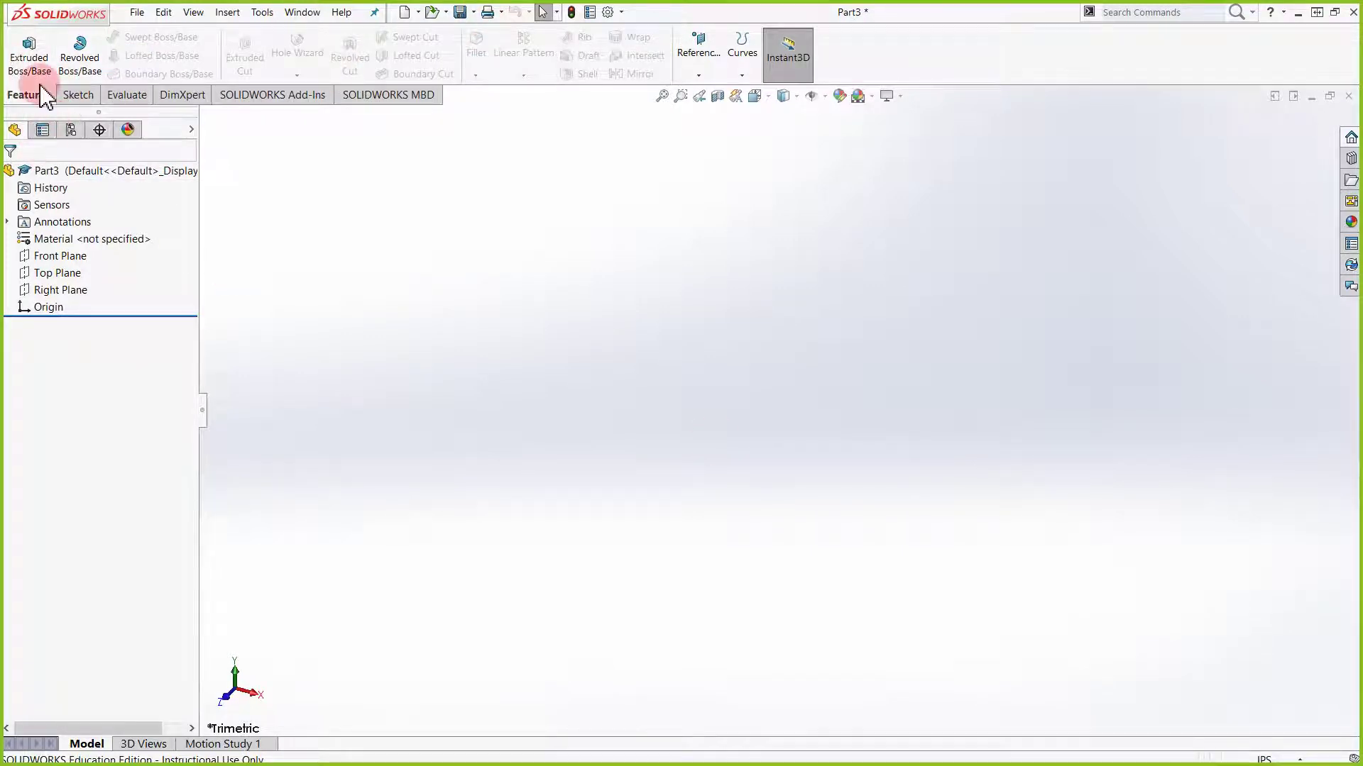
pyautogui.click(68, 97)
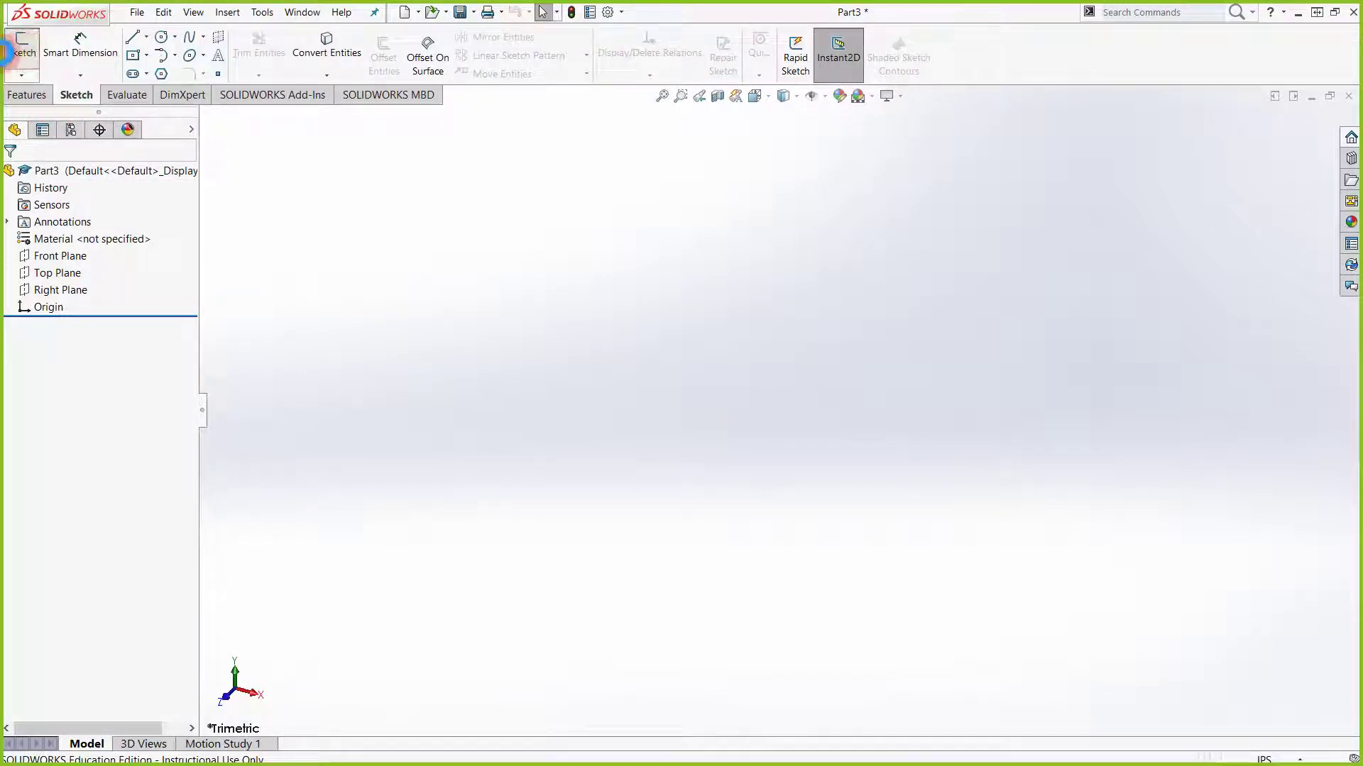
pyautogui.click(20, 47)
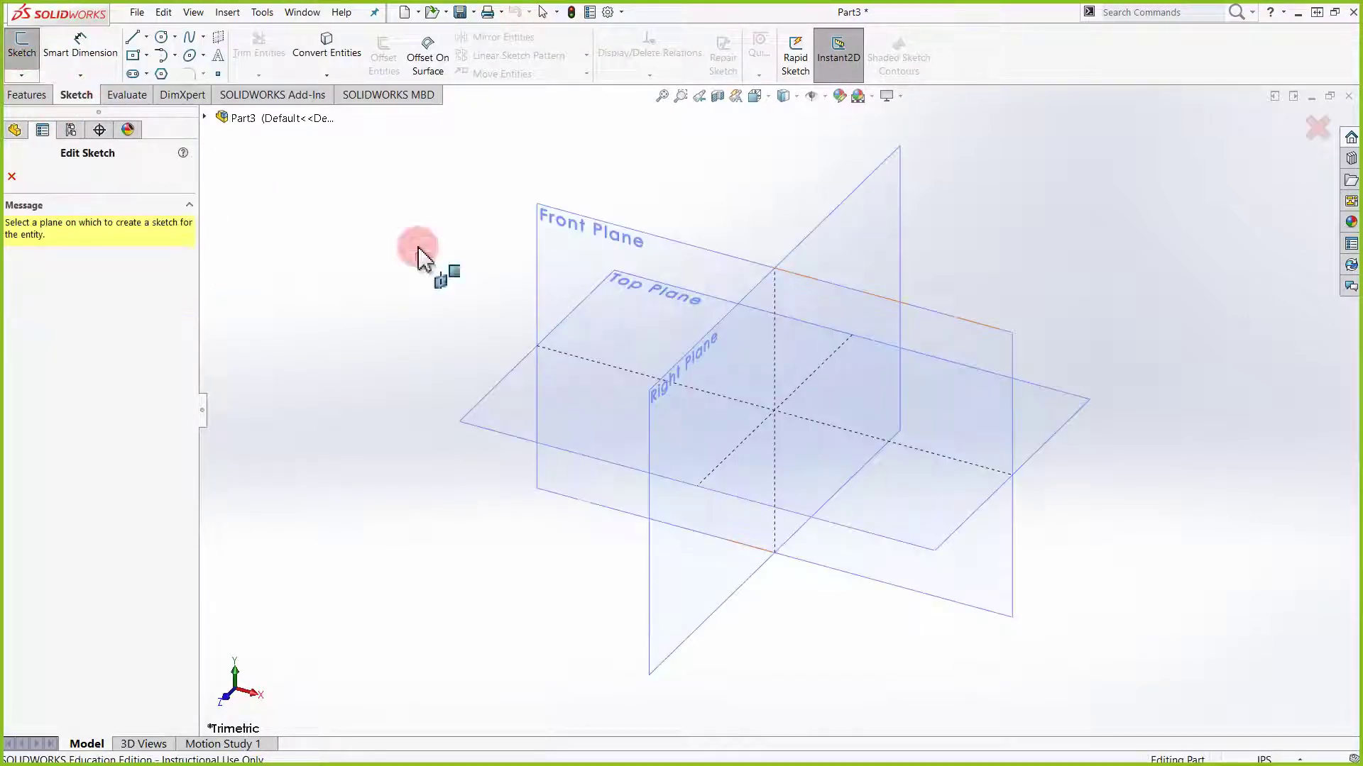
pyautogui.click(589, 247)
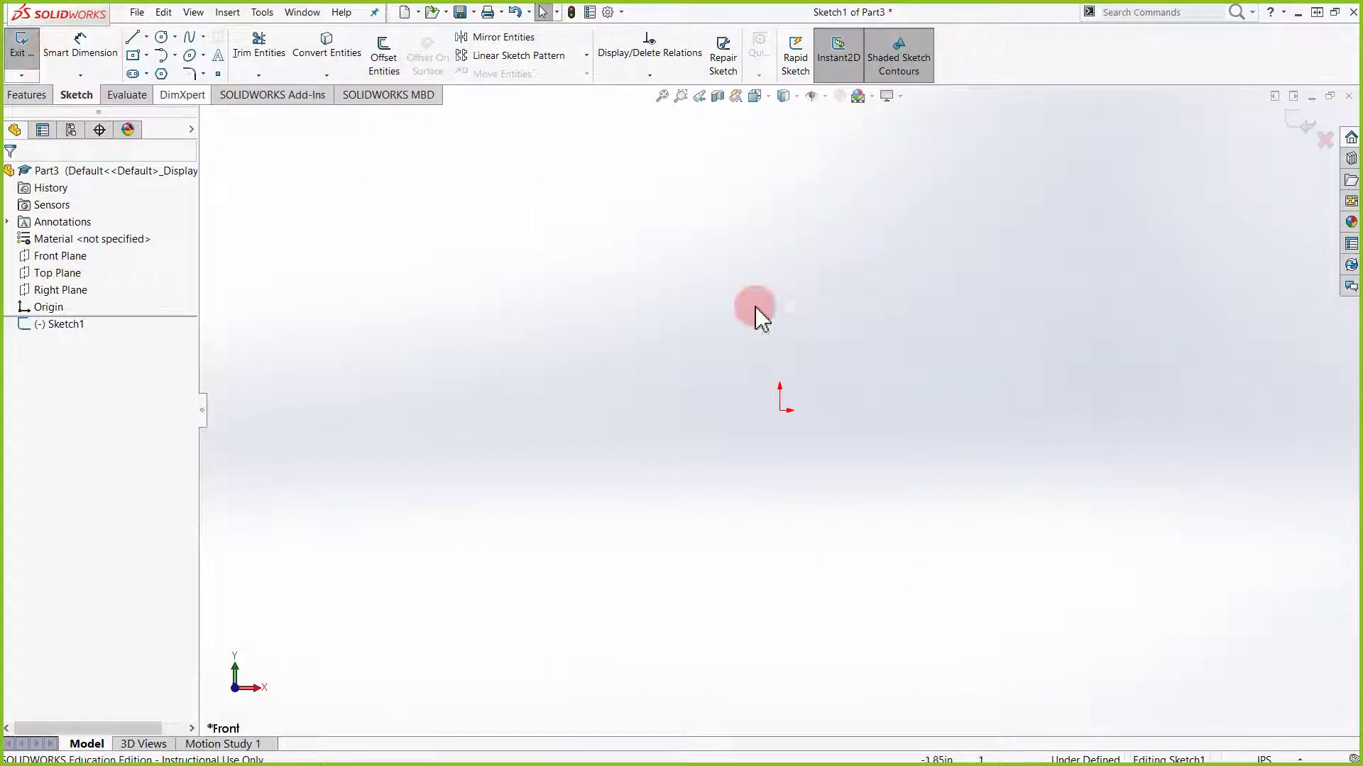
# Sketch a vertical construction midpoint line centred on the origin, extending about 2.1 in above and below it
pyautogui.click(146, 38)
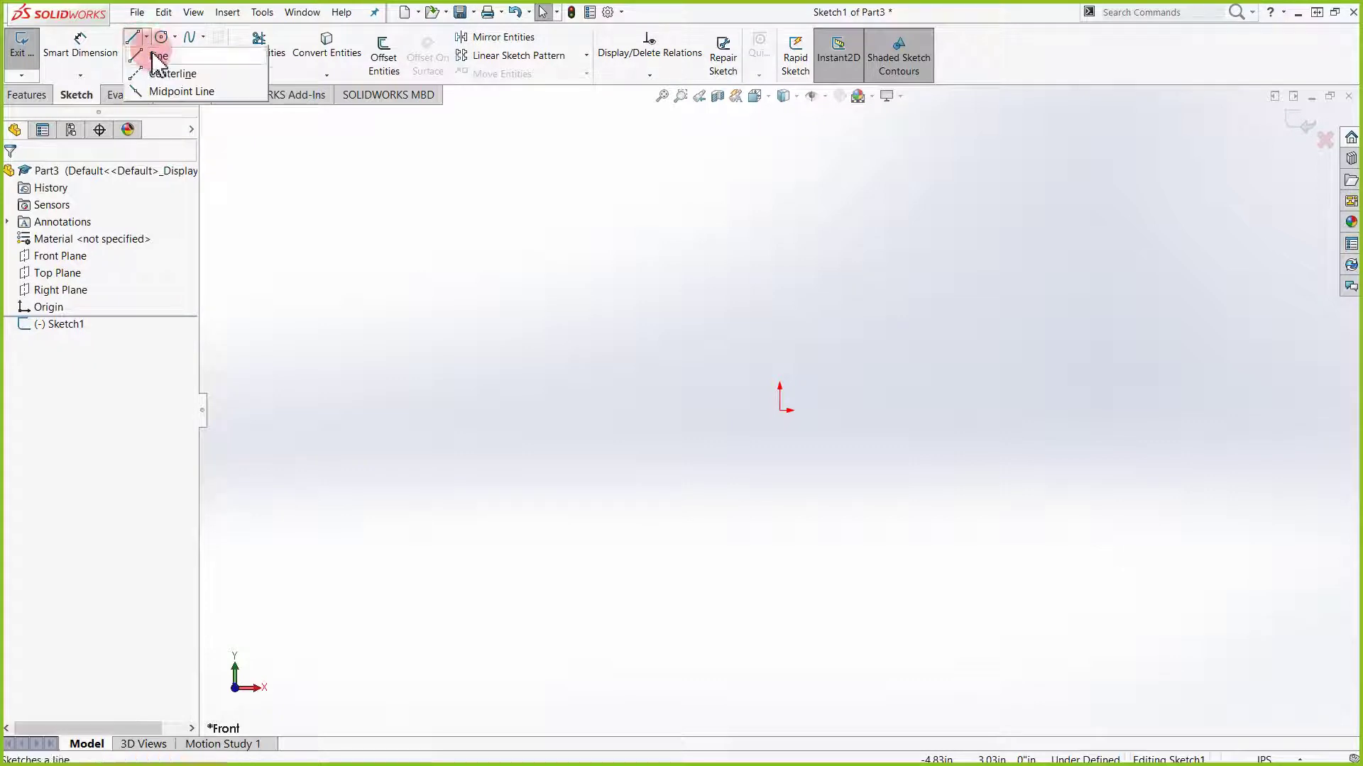
pyautogui.click(171, 90)
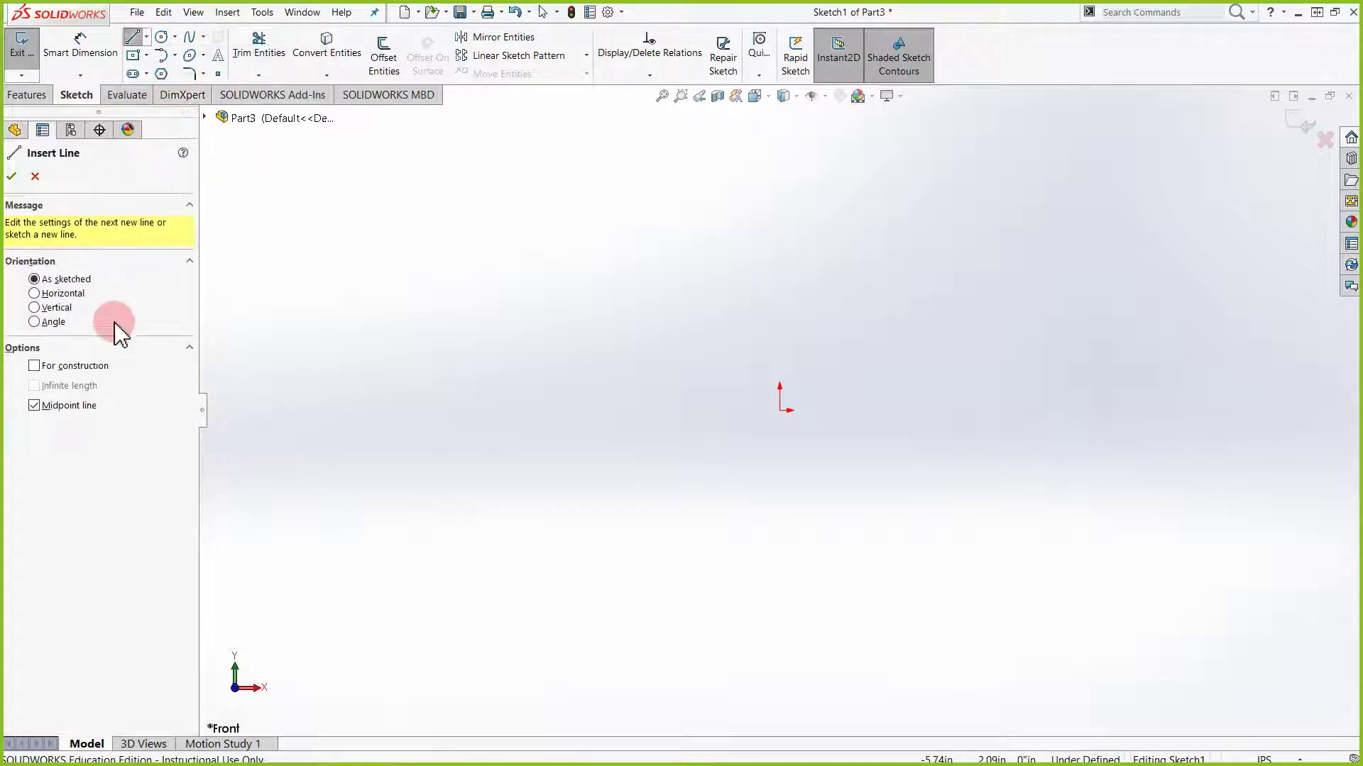
pyautogui.click(74, 366)
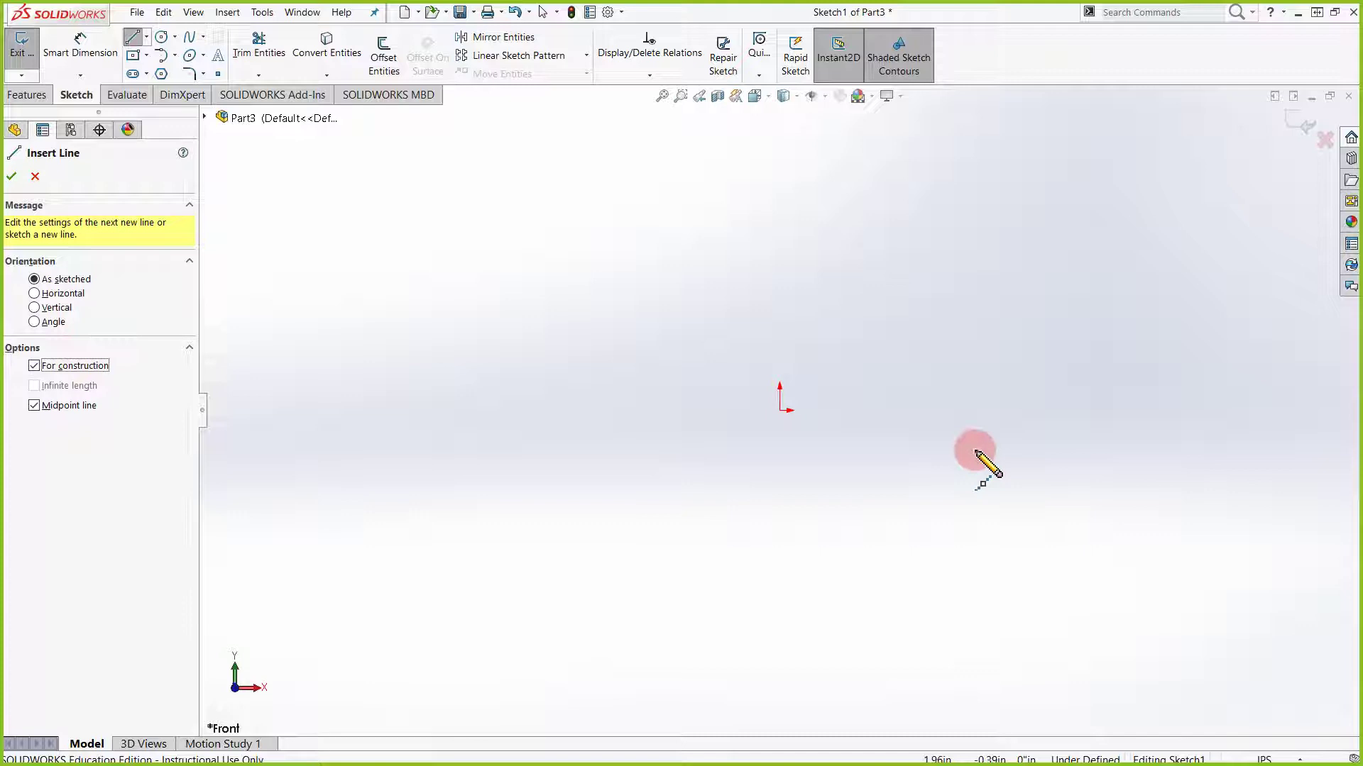
pyautogui.click(780, 410)
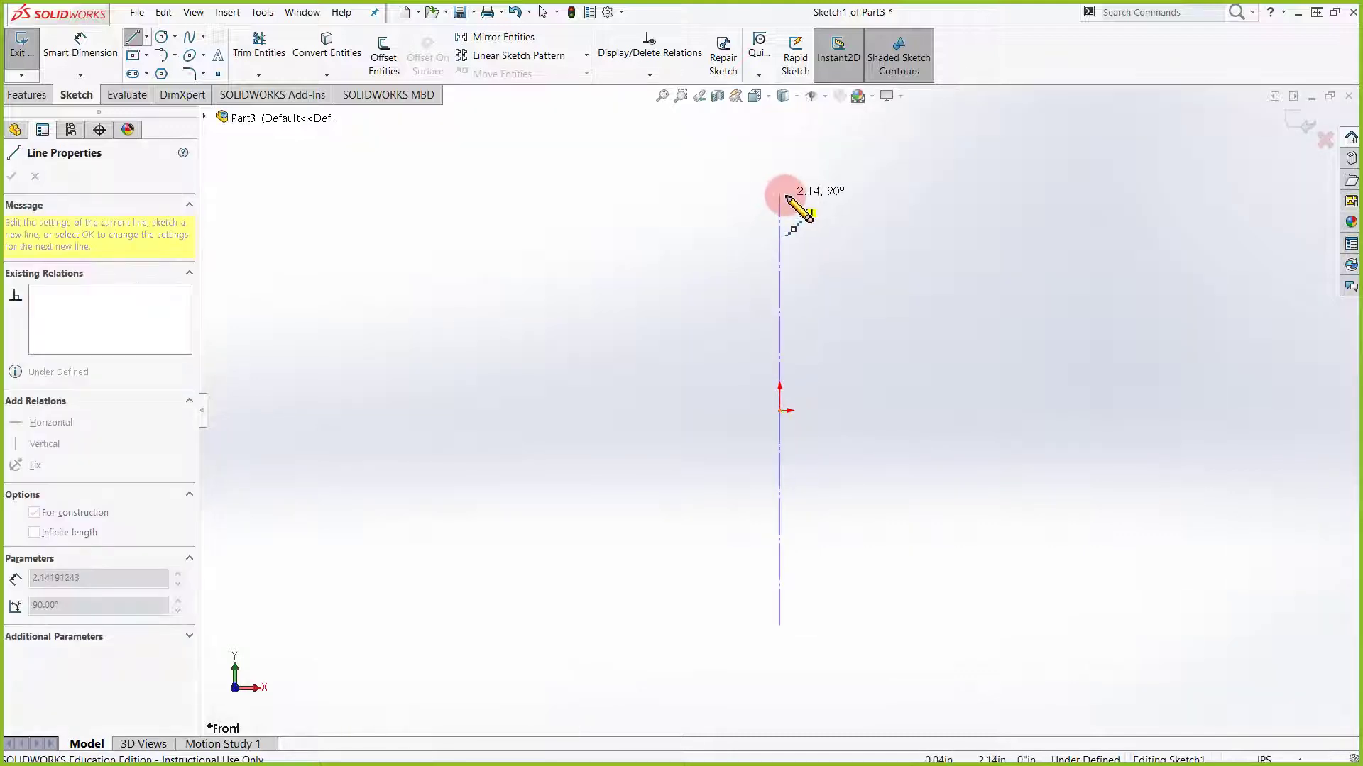
pyautogui.click(780, 193)
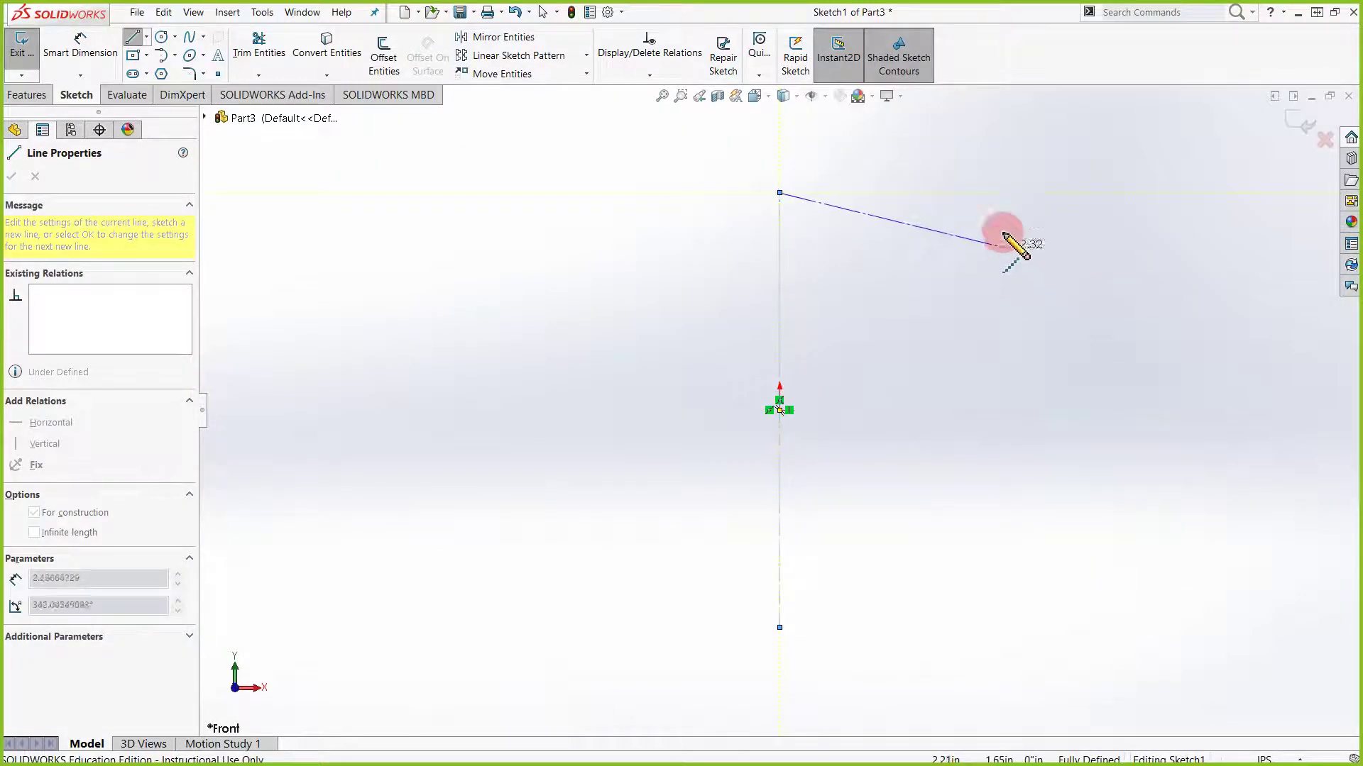
pyautogui.press('Escape')
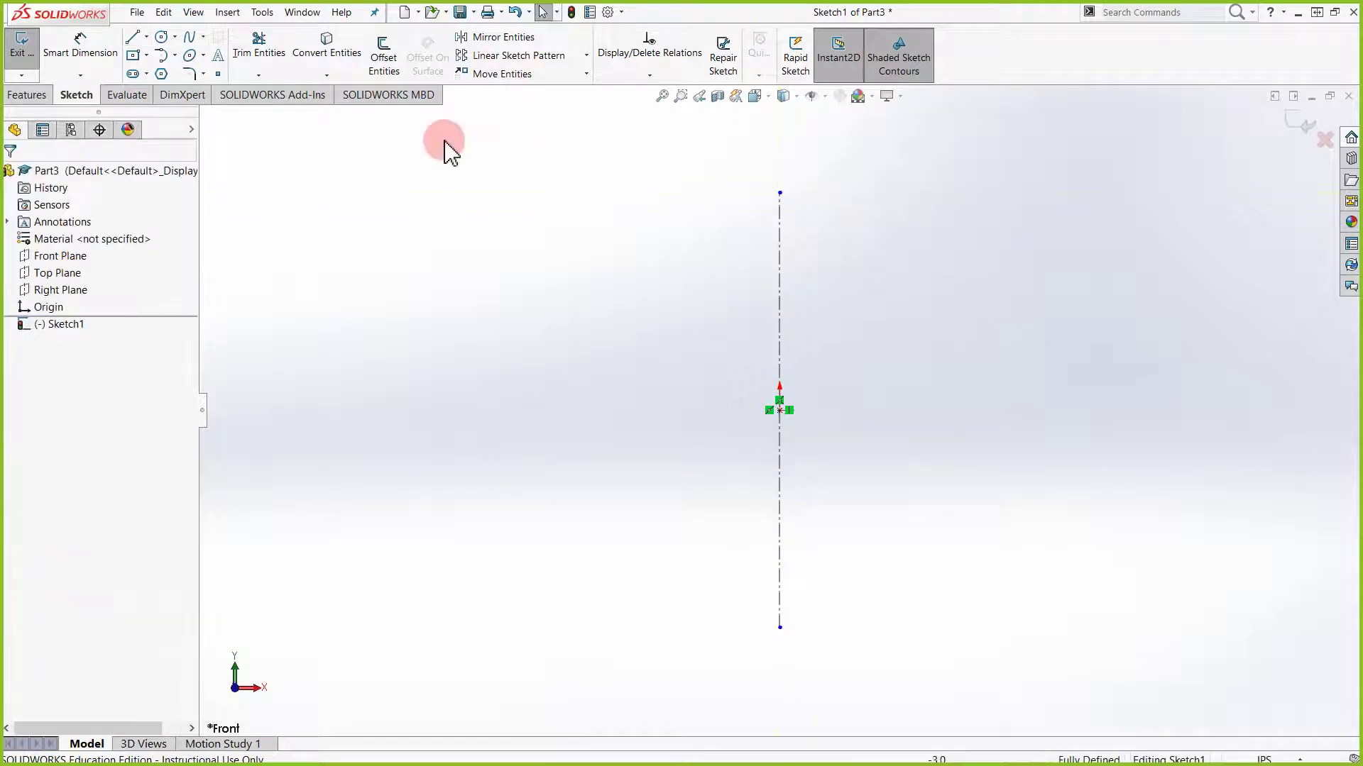
# Draw a 180° centerpoint arc of about 1.29 in radius around the origin, left of the construction line, and exit the sketch
pyautogui.click(174, 55)
pyautogui.click(213, 75)
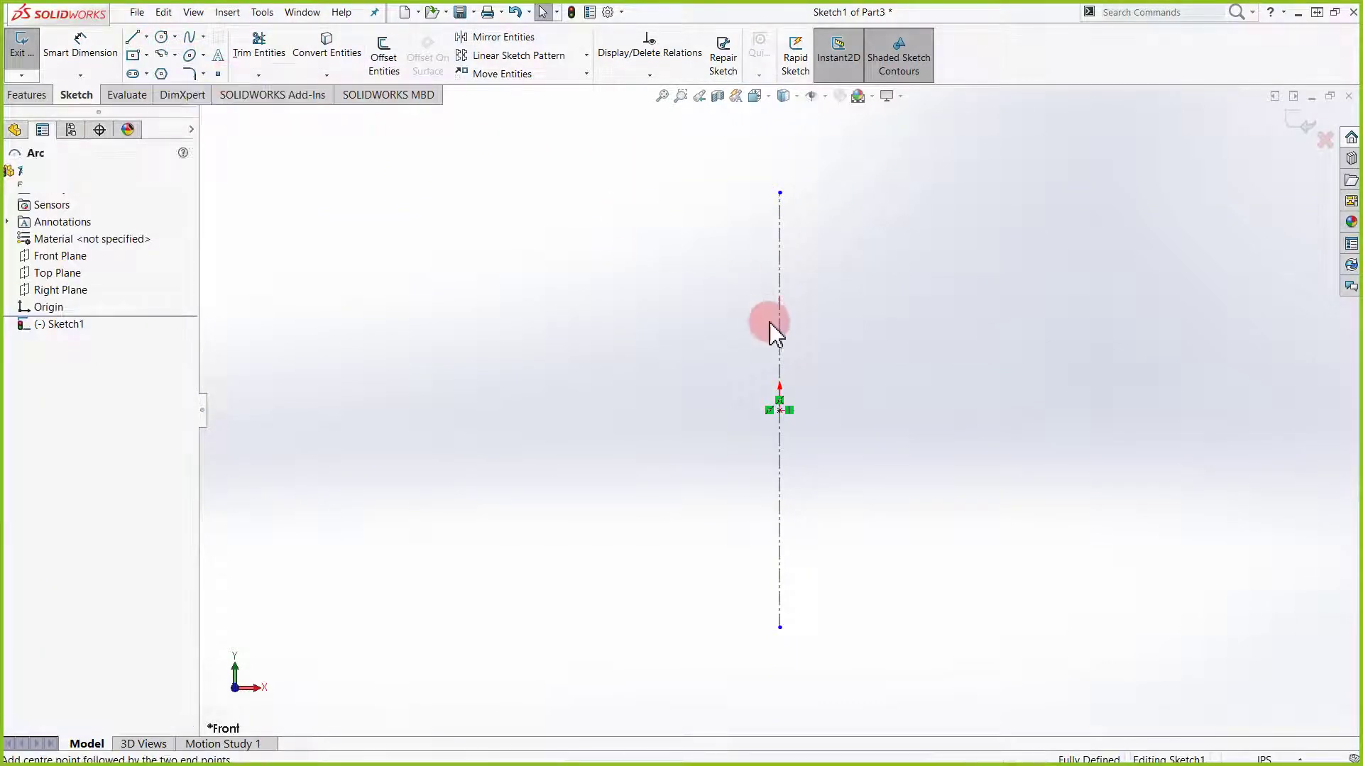
pyautogui.click(779, 410)
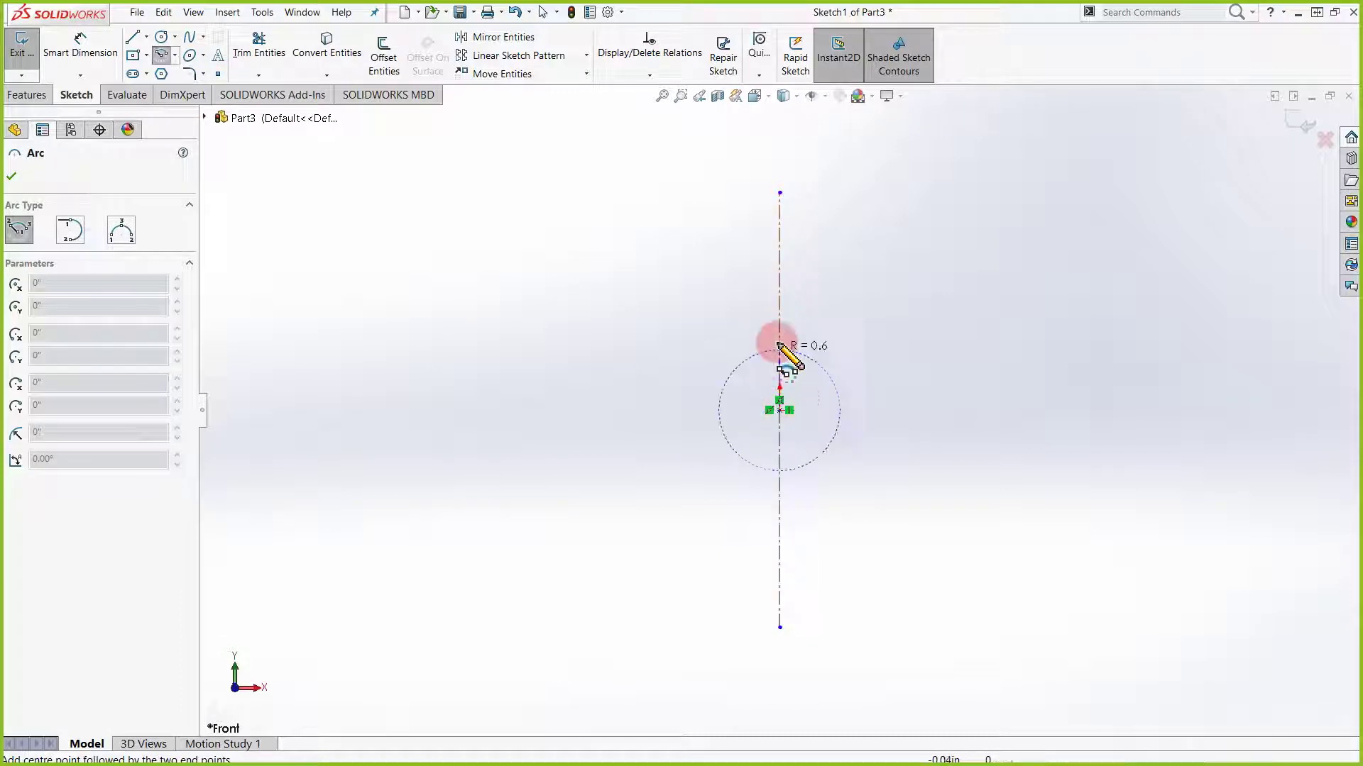
pyautogui.click(779, 281)
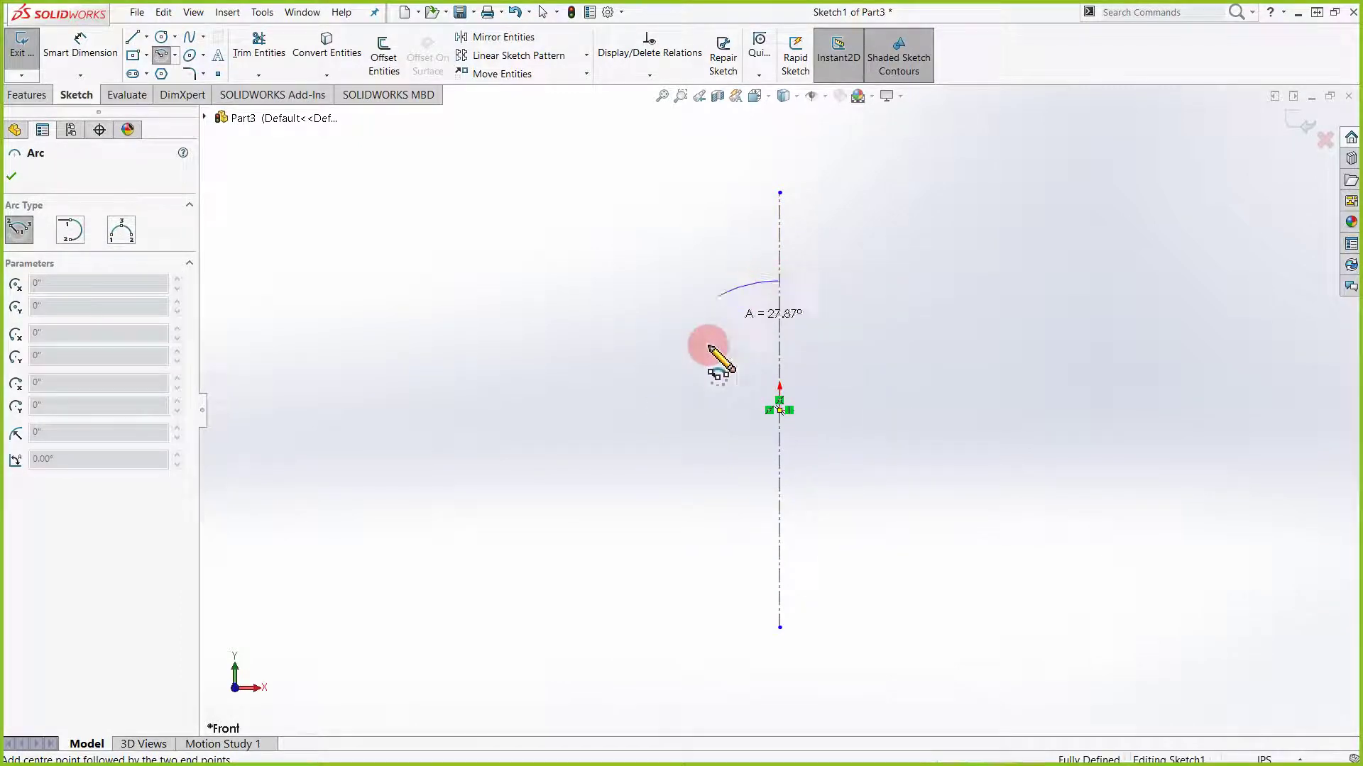
pyautogui.click(780, 539)
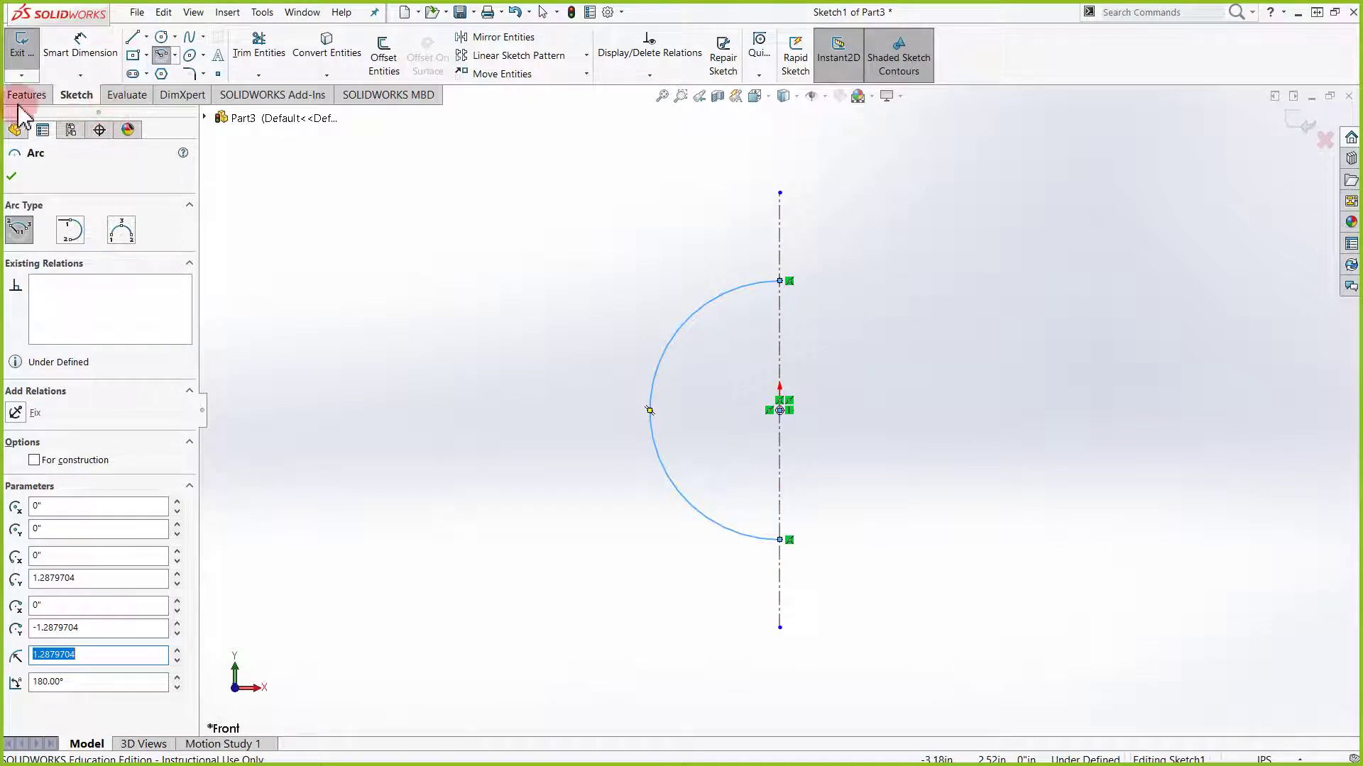
pyautogui.click(1290, 124)
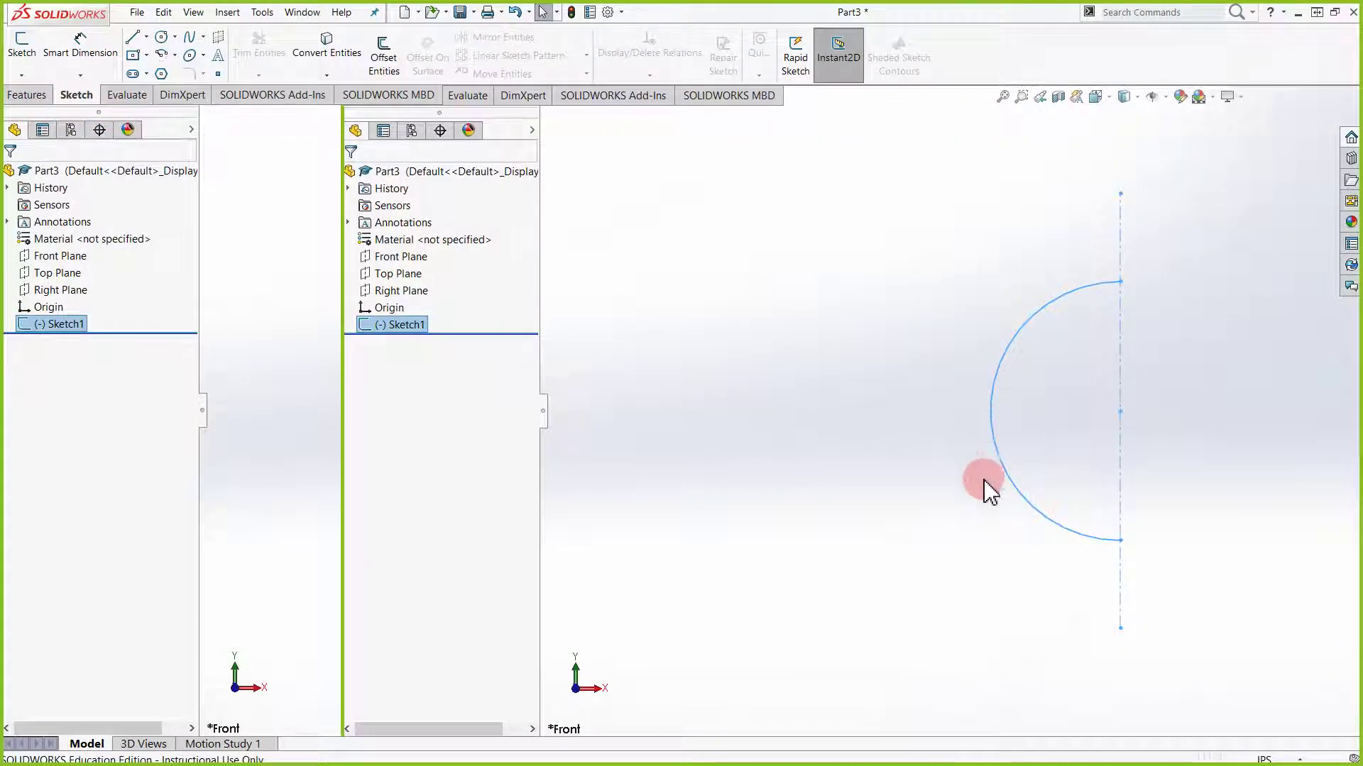
pyautogui.moveTo(983, 479)
pyautogui.keyDown('shift'); pyautogui.mouseDown(button='middle')
pyautogui.moveTo(915, 432)
pyautogui.moveTo(928, 522)
pyautogui.moveTo(824, 471)
pyautogui.moveTo(818, 490)
pyautogui.mouseUp(button='middle'); pyautogui.keyUp('shift')
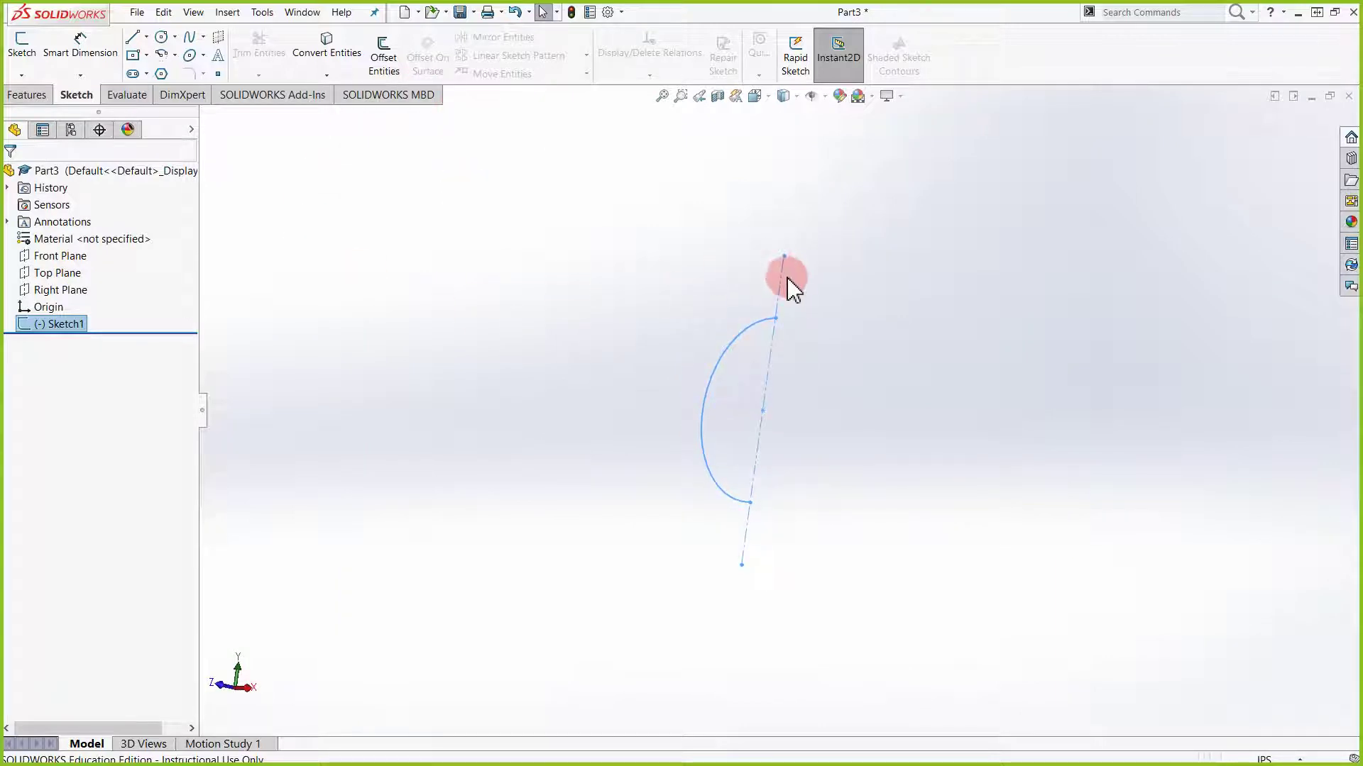
pyautogui.click(9, 97)
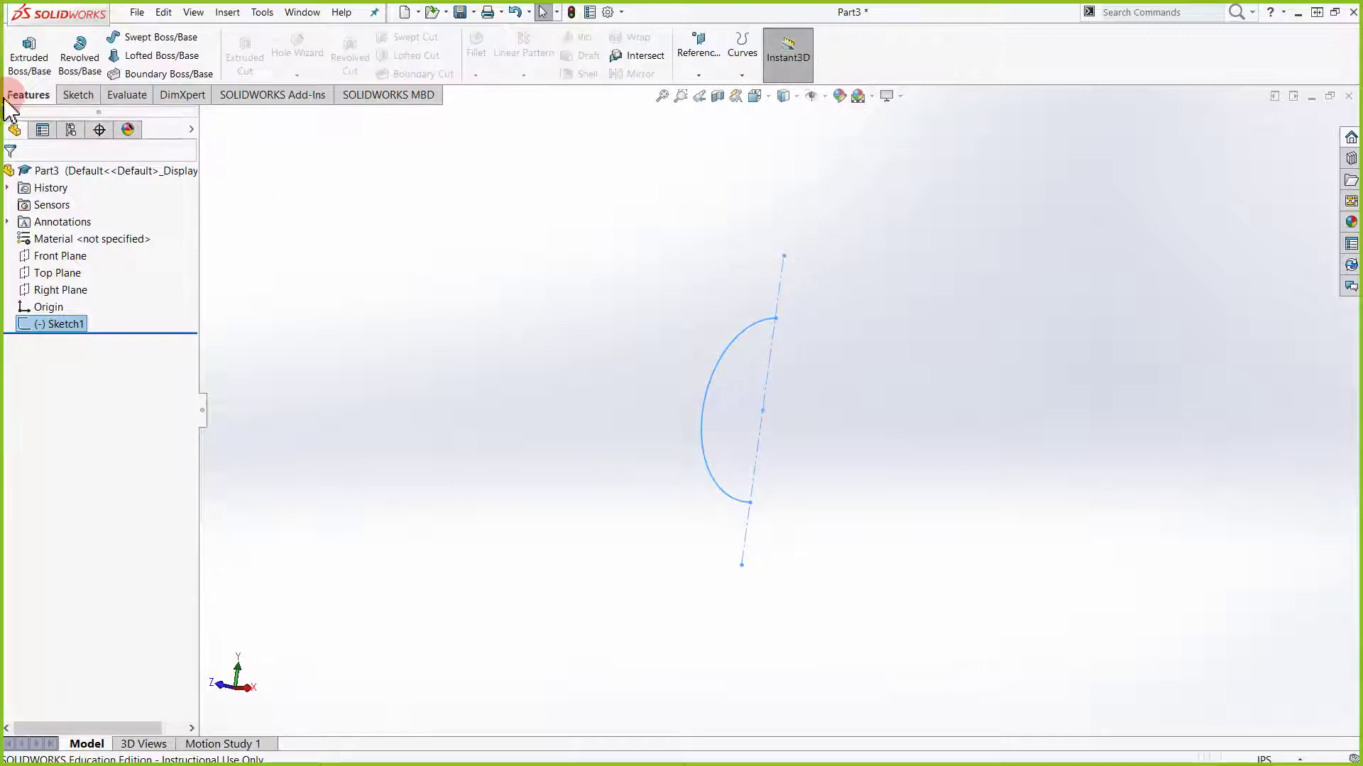
pyautogui.click(68, 73)
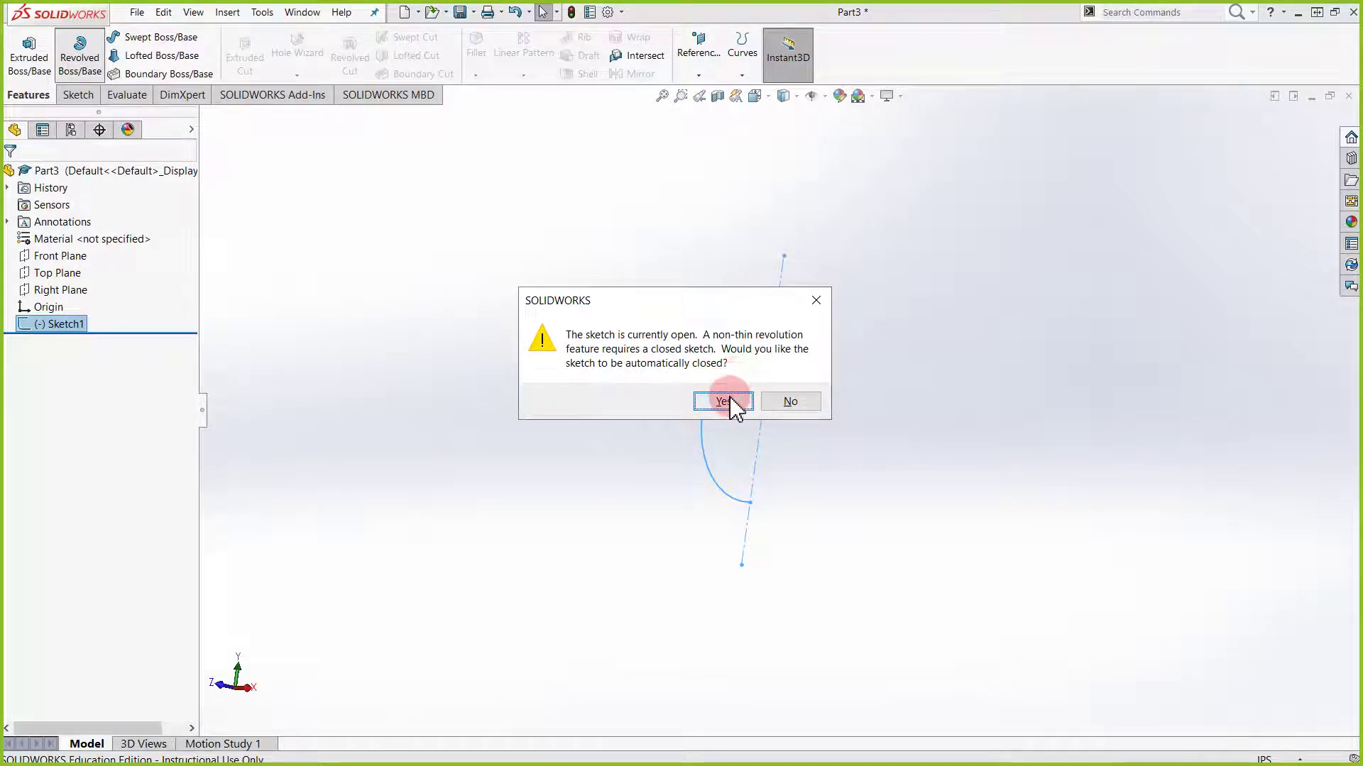
pyautogui.click(727, 403)
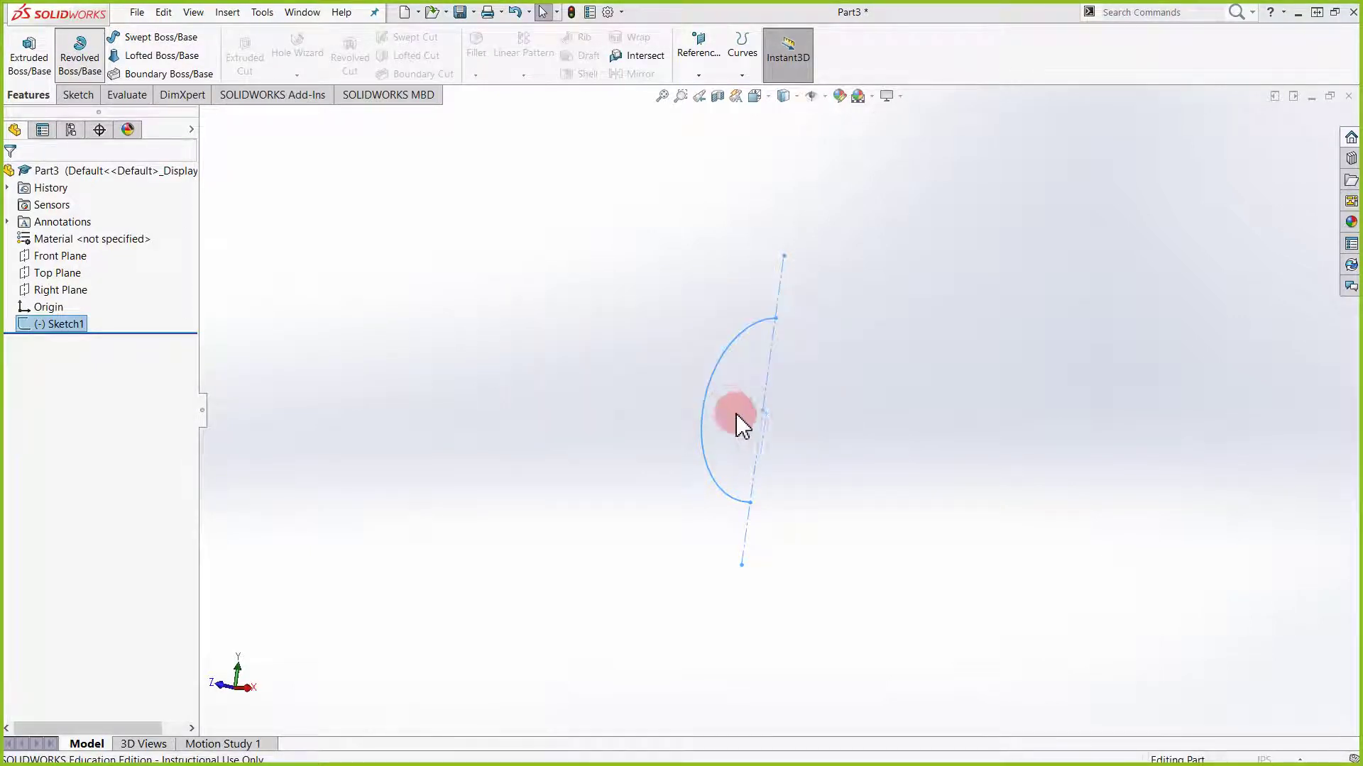
pyautogui.moveTo(641, 423); pyautogui.dragTo(556, 675, button='middle')
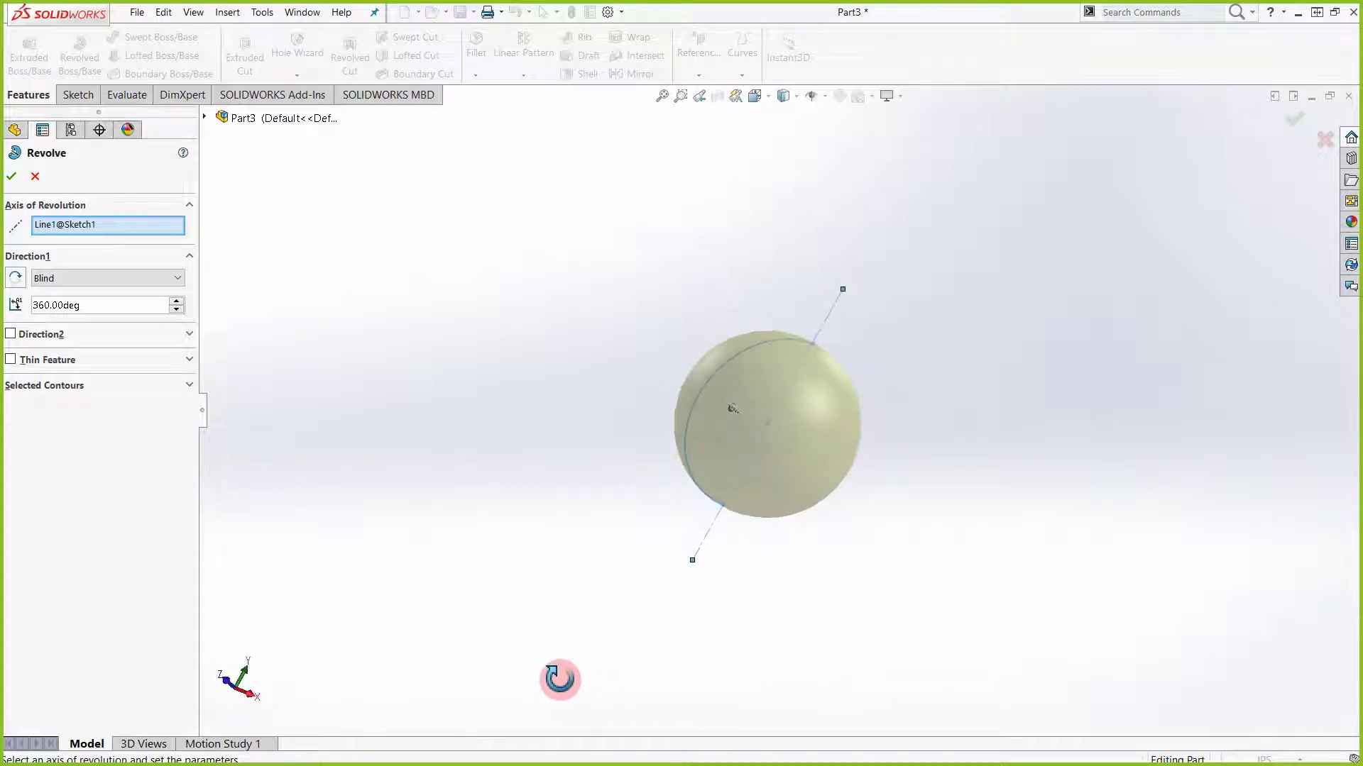
pyautogui.rightClick(98, 229)
pyautogui.click(124, 240)
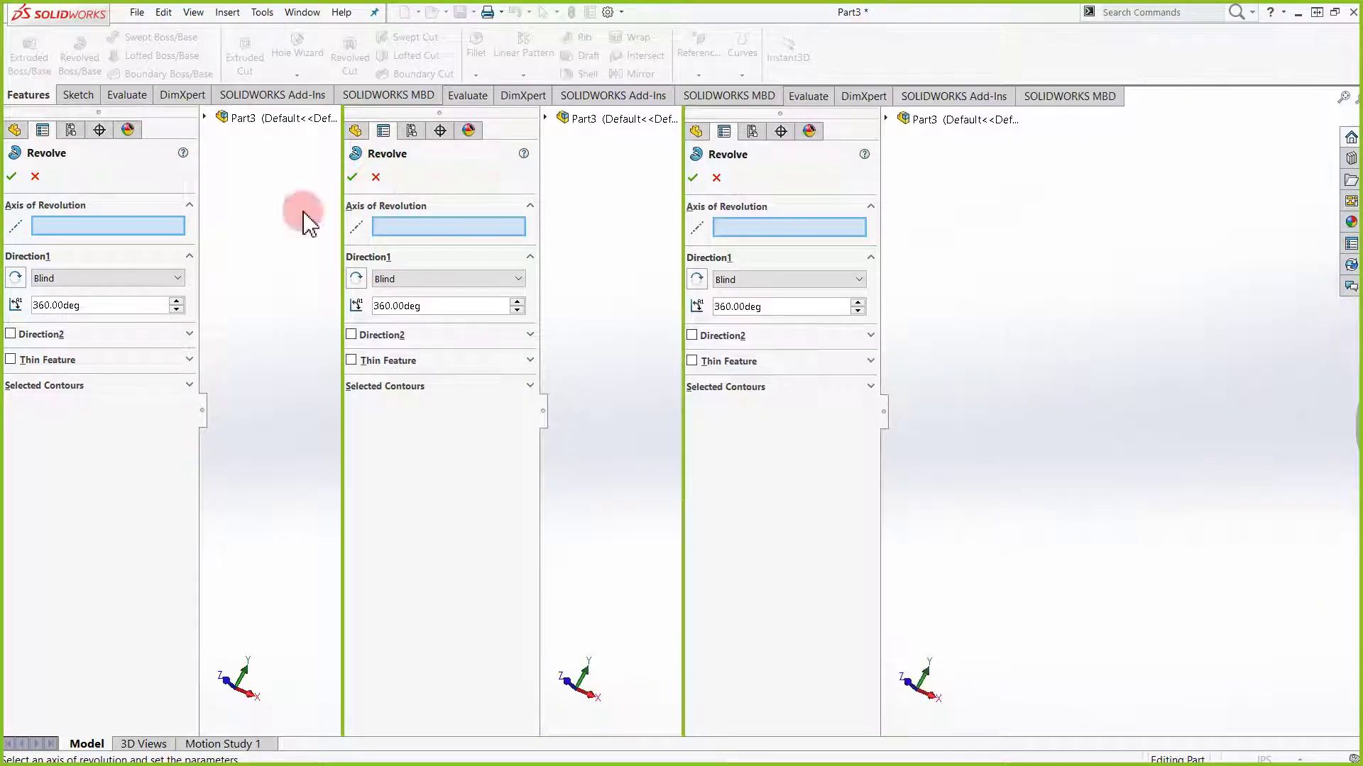
pyautogui.click(35, 178)
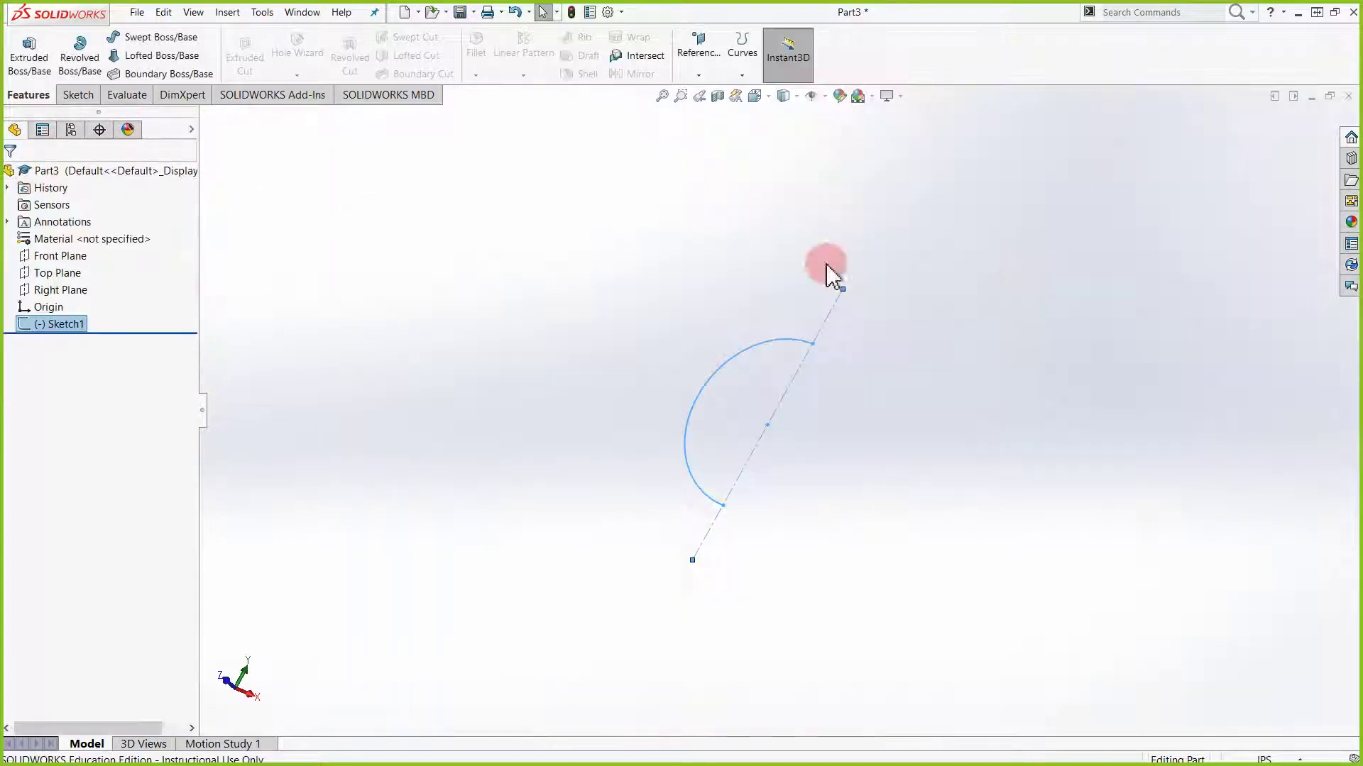
# Start a Revolved Boss/Base from the semicircle sketch about its construction line and choose the half-disc region as the selected contour
pyautogui.click(425, 307)
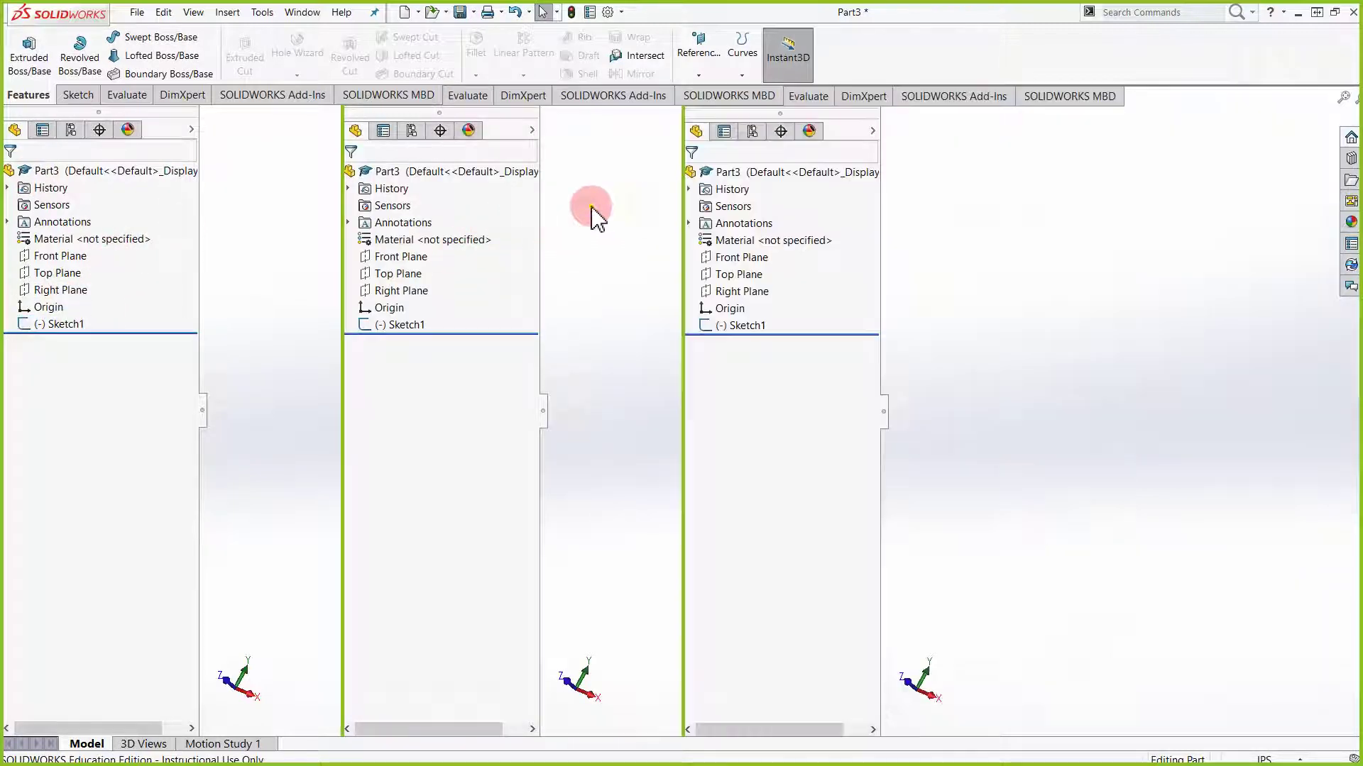
pyautogui.click(78, 56)
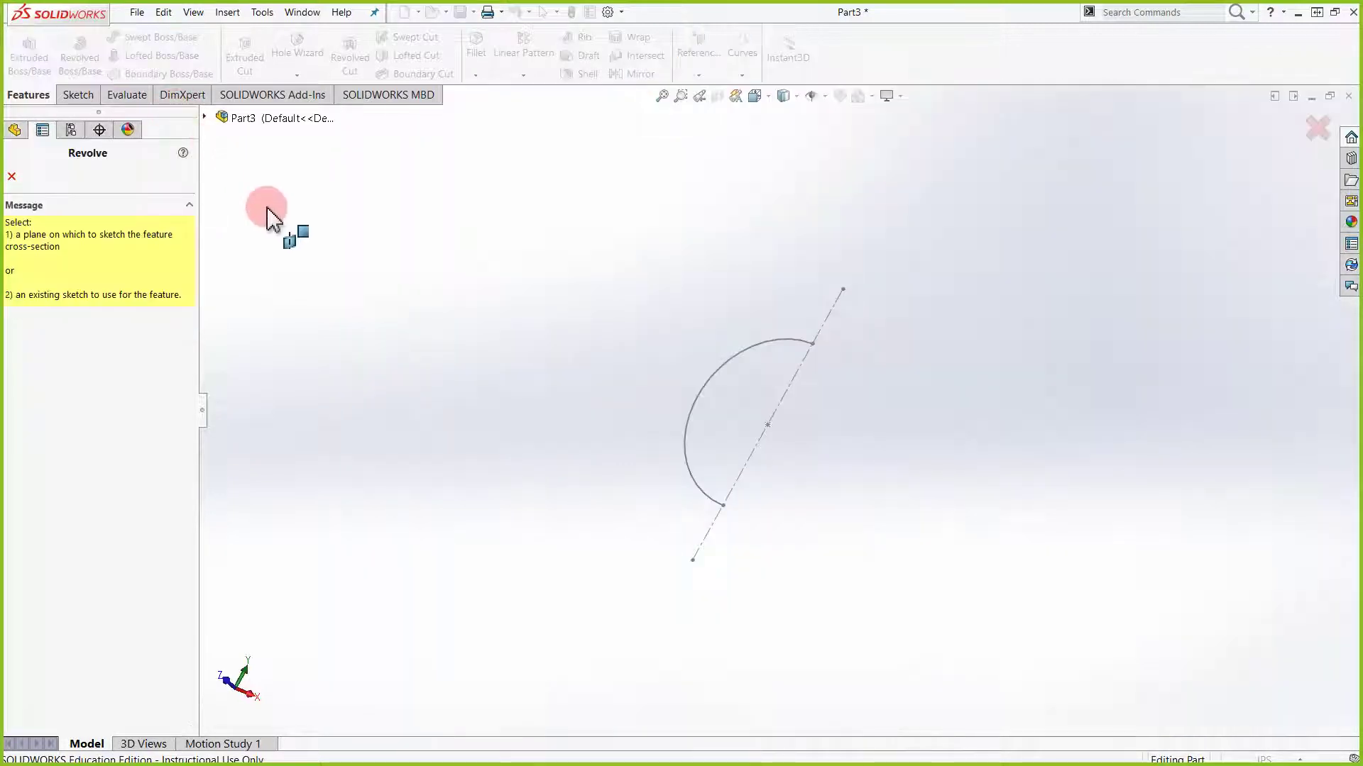
pyautogui.moveTo(326, 304)
pyautogui.mouseDown(button='middle')
pyautogui.moveTo(487, 462)
pyautogui.moveTo(441, 492)
pyautogui.moveTo(394, 430)
pyautogui.mouseUp(button='middle')
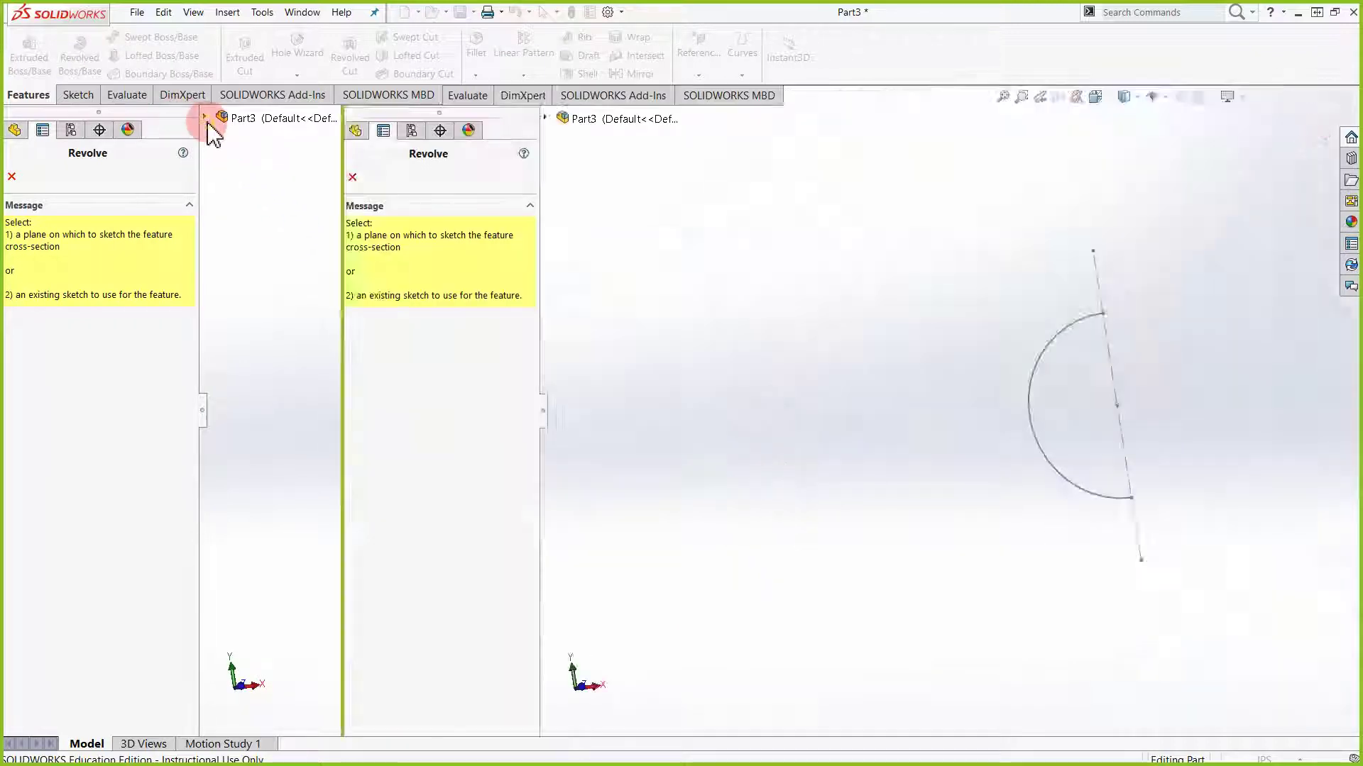
pyautogui.click(205, 118)
pyautogui.click(271, 272)
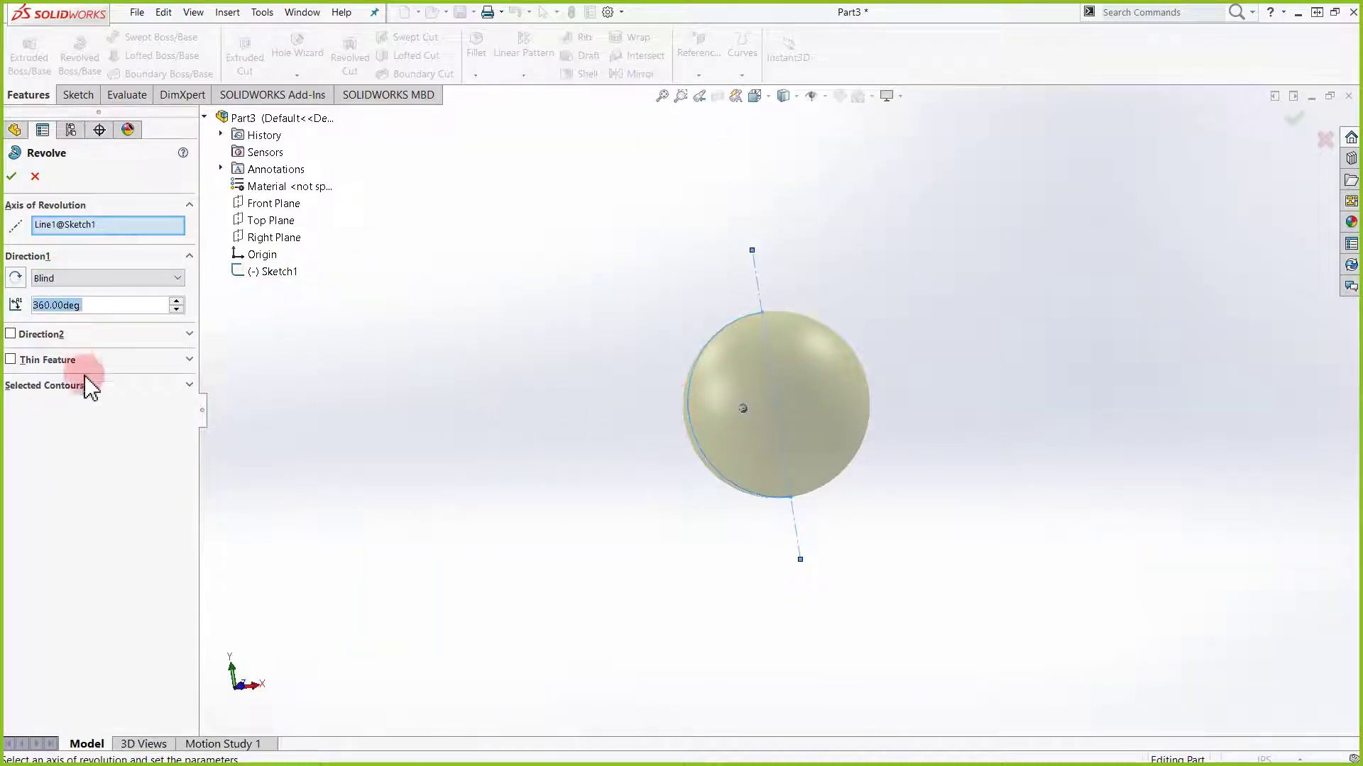
pyautogui.click(189, 387)
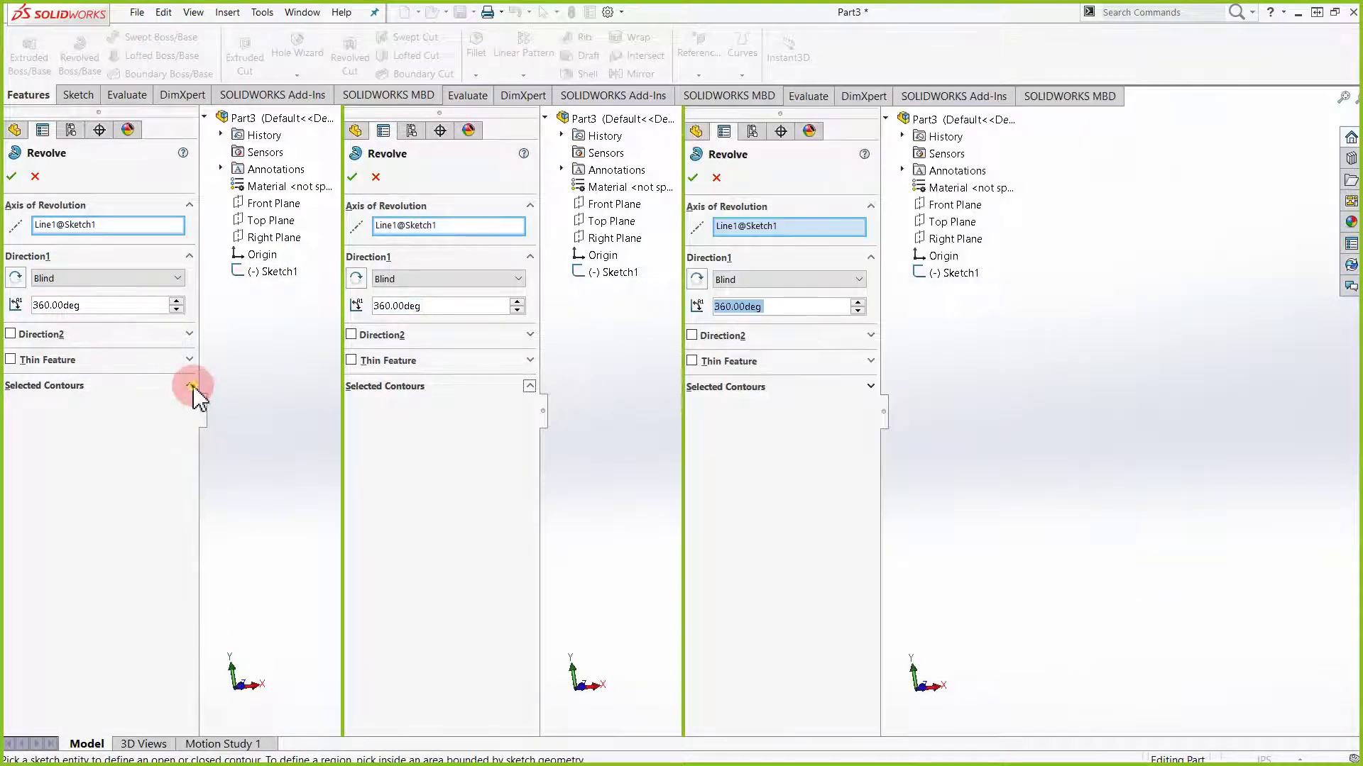
pyautogui.click(1037, 528)
pyautogui.click(724, 391)
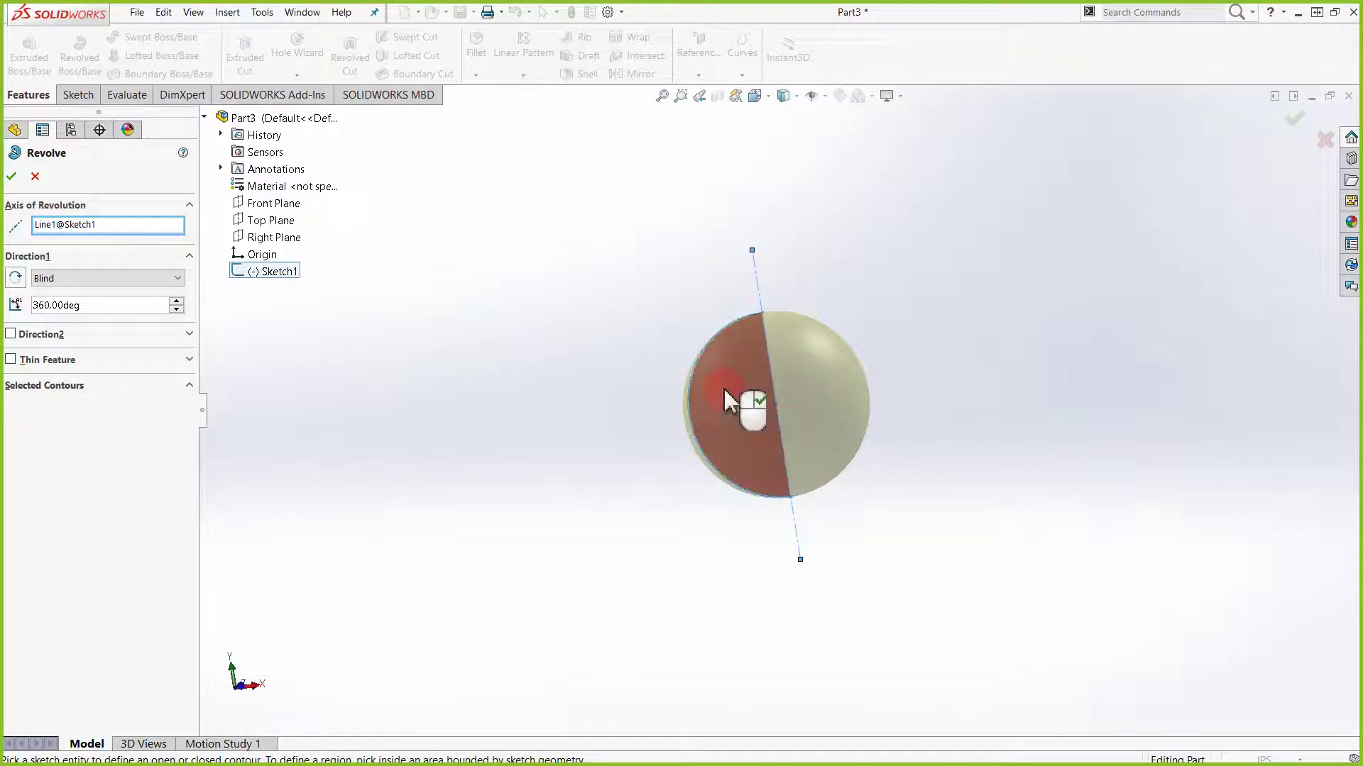
pyautogui.moveTo(800, 398)
pyautogui.mouseDown(button='middle')
pyautogui.moveTo(980, 319)
pyautogui.moveTo(906, 359)
pyautogui.moveTo(948, 392)
pyautogui.moveTo(958, 441)
pyautogui.mouseUp(button='middle')
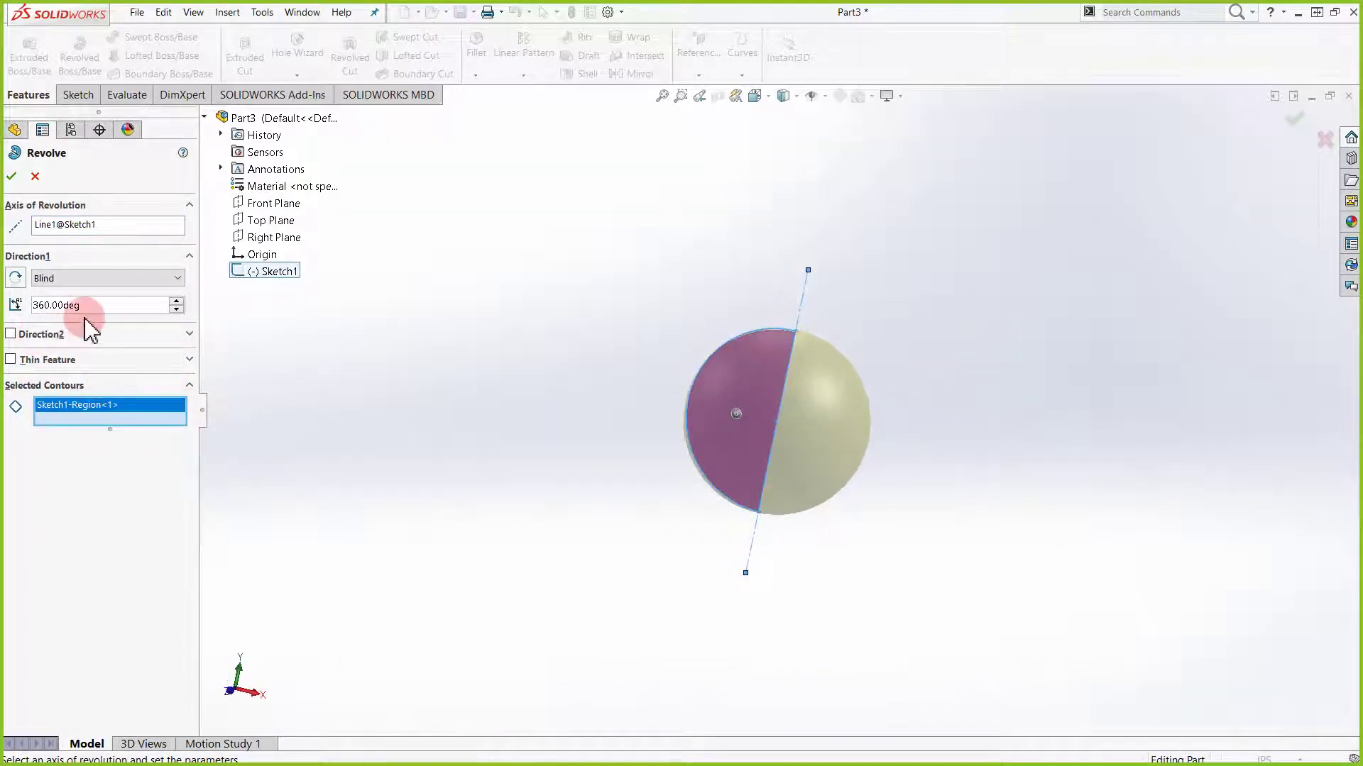
# Set the revolve angle to 180° in Direction 1 and accept the feature as a half sphere
pyautogui.click(98, 307)
pyautogui.moveTo(98, 307); pyautogui.dragTo(15, 309)
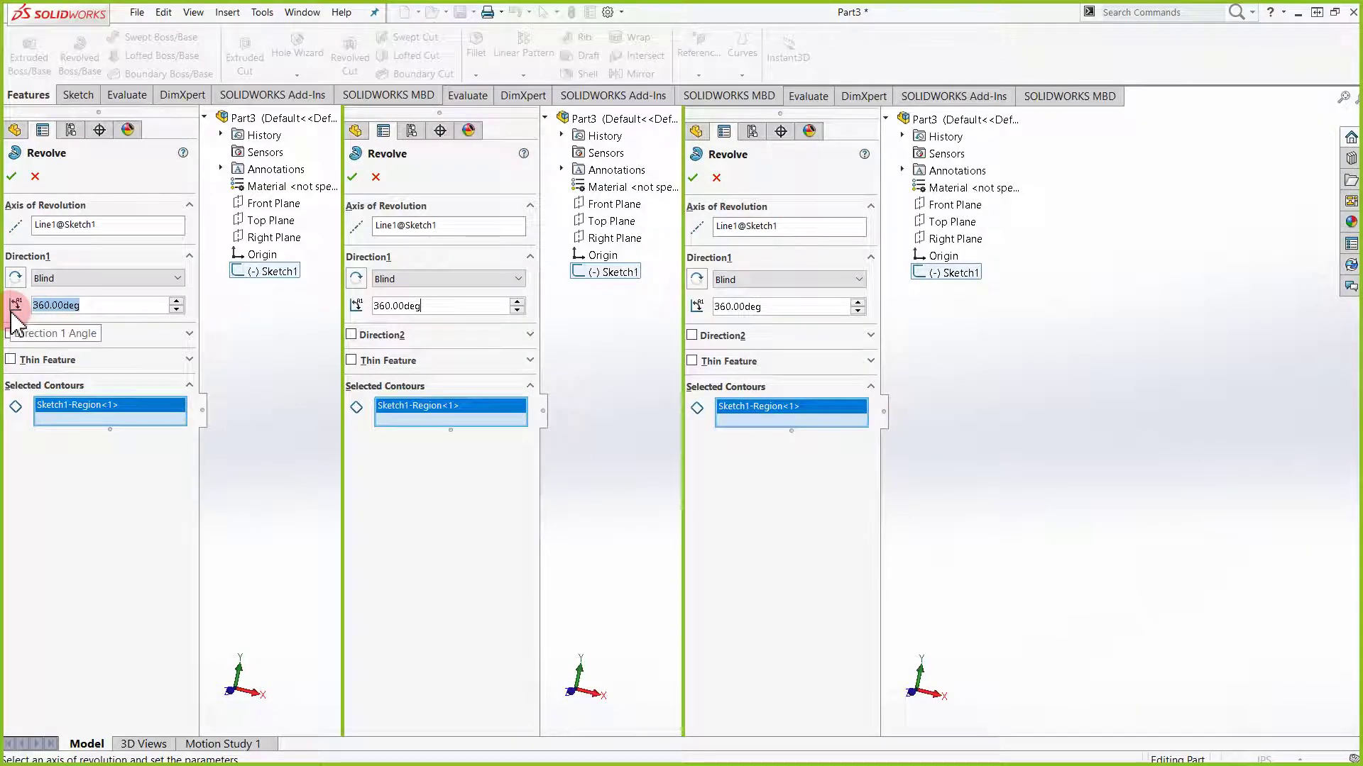
pyautogui.write('180')
pyautogui.press('Return')
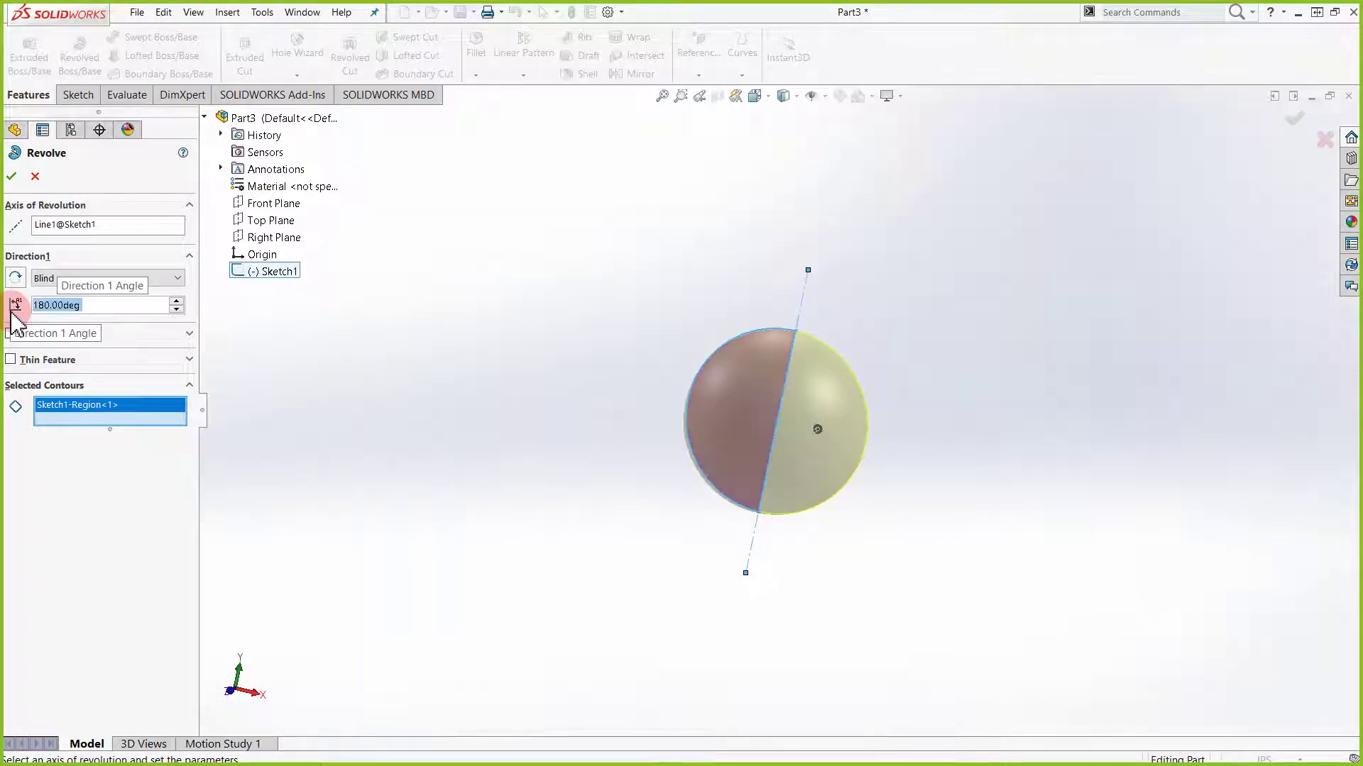
pyautogui.click(12, 177)
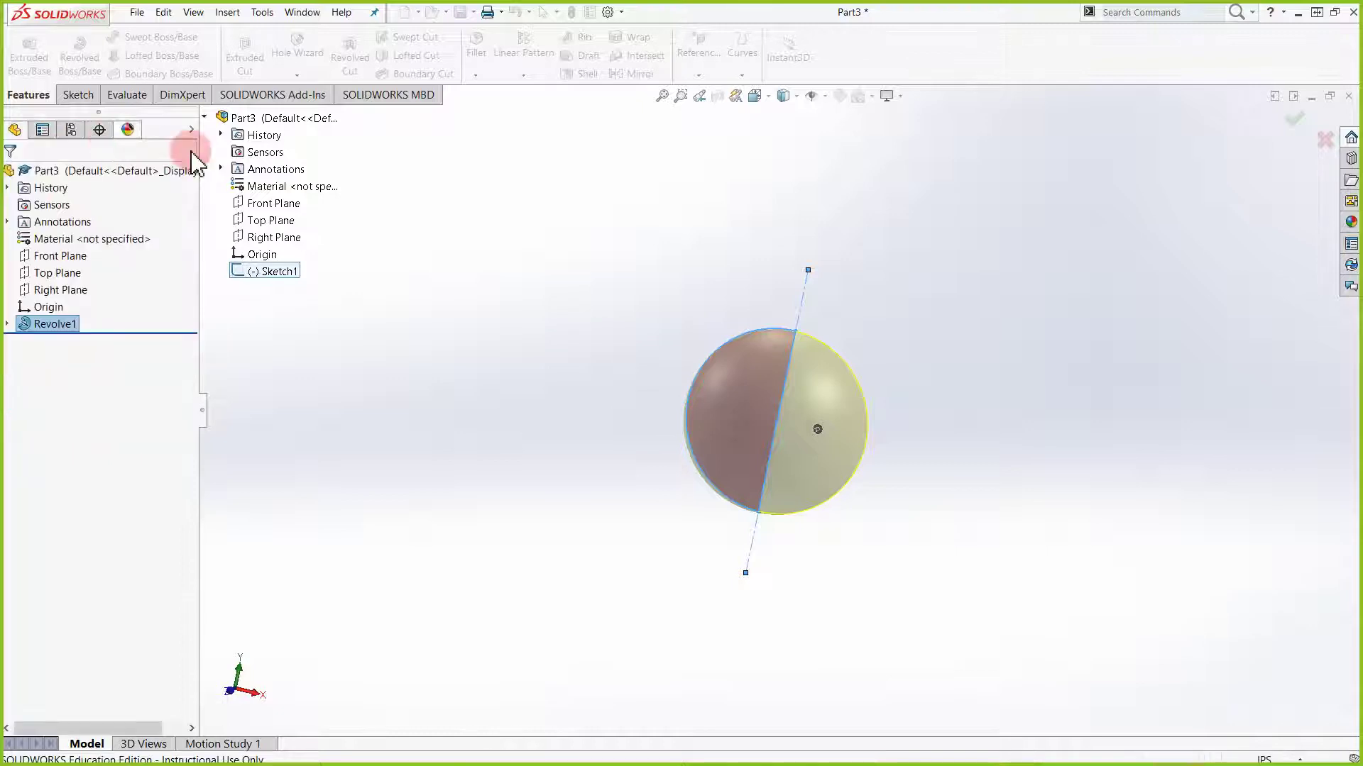
pyautogui.moveTo(880, 511); pyautogui.dragTo(831, 597, button='middle')
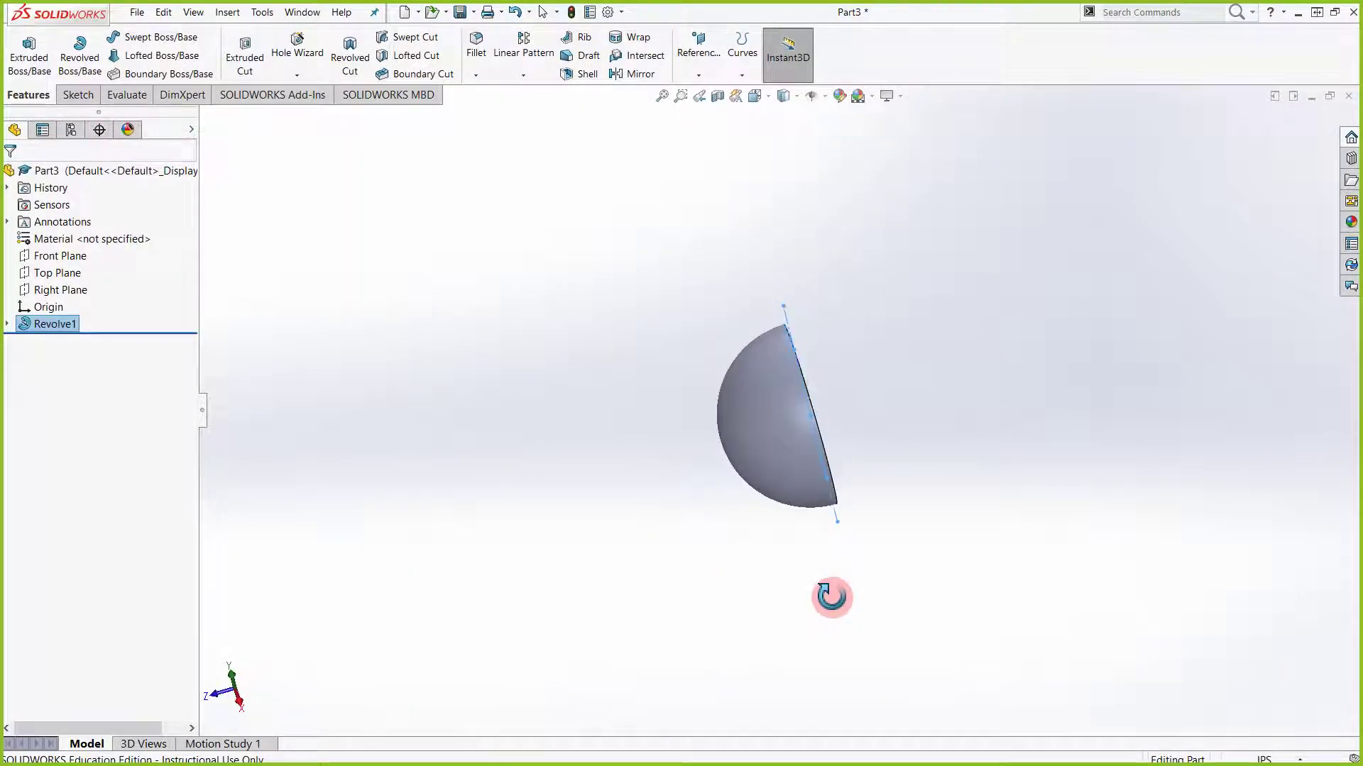
# Edit the revolve feature and set its Direction 1 angle to 270°, leaving a quarter wedge open
pyautogui.click(118, 357)
pyautogui.rightClick(57, 330)
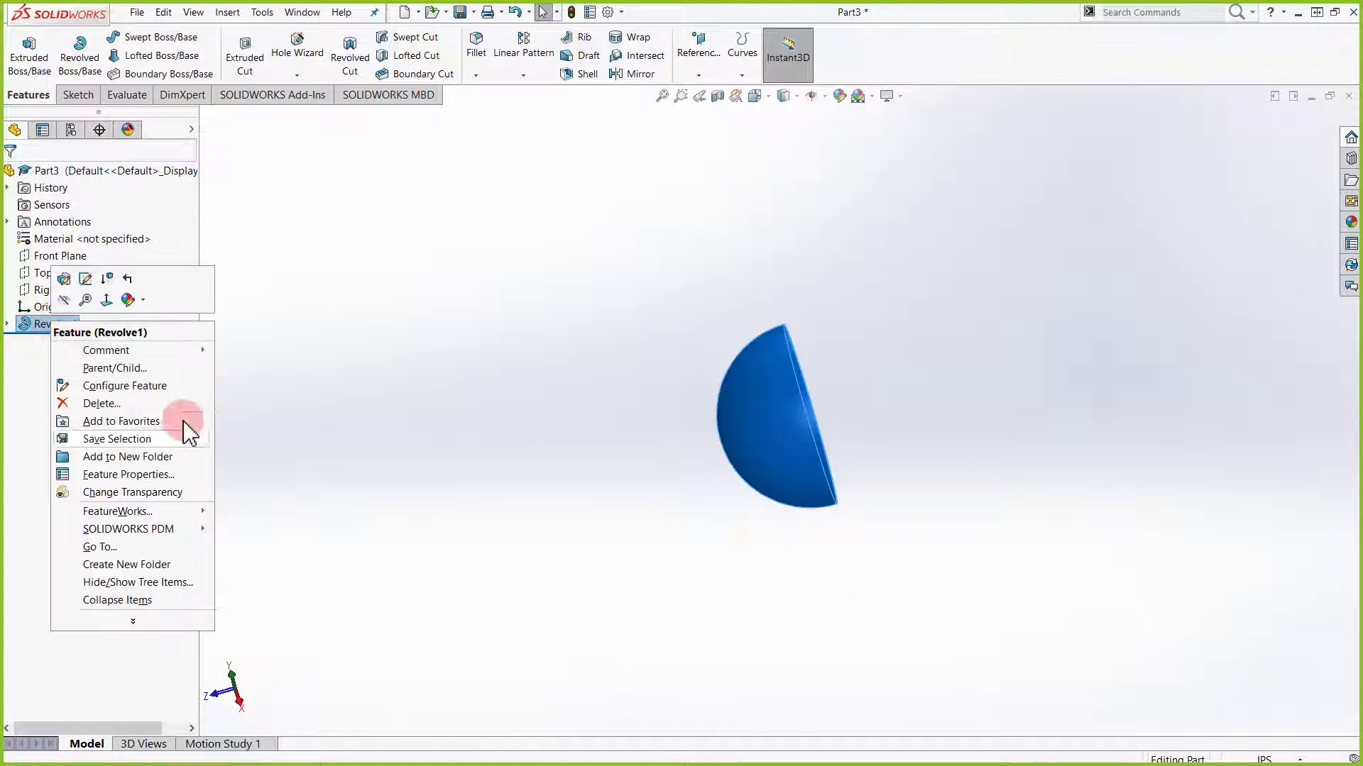
pyautogui.click(399, 379)
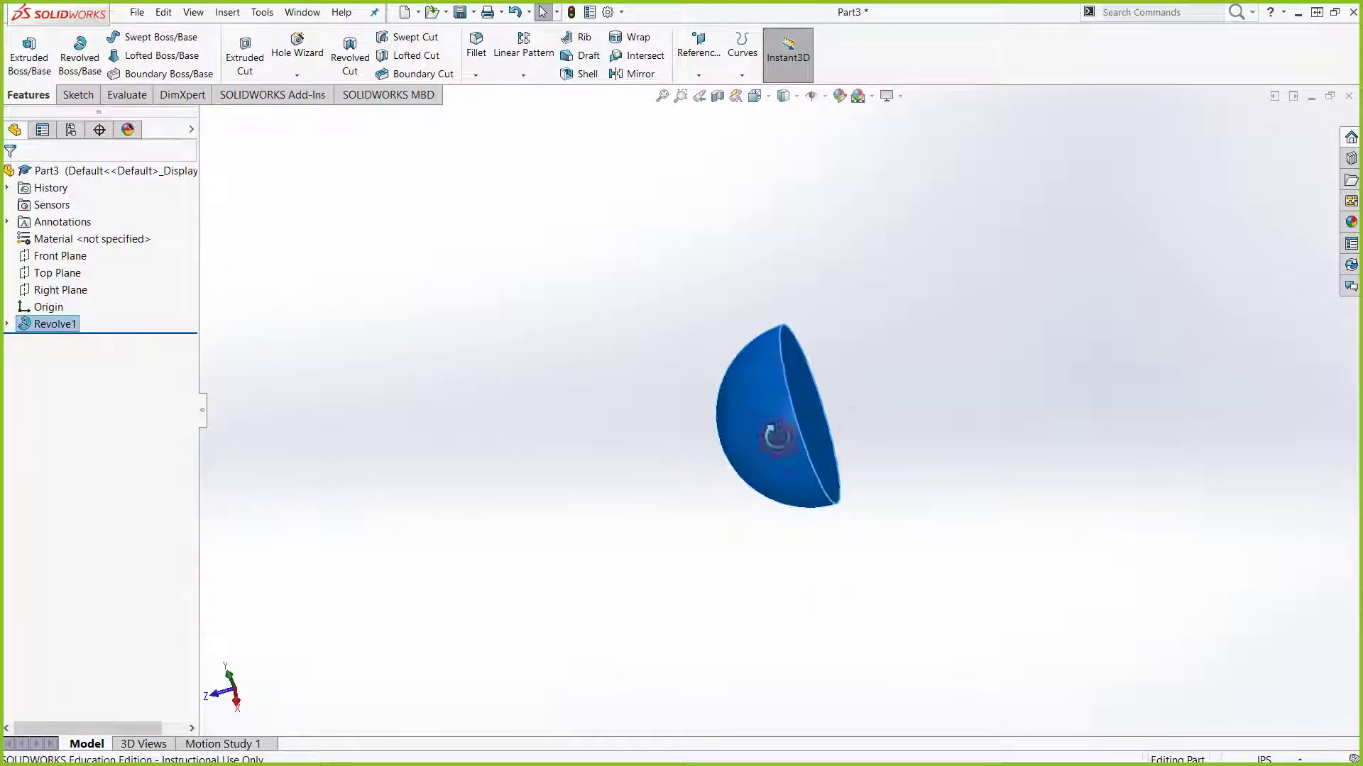
pyautogui.moveTo(781, 435); pyautogui.dragTo(861, 569, button='middle')
pyautogui.click(35, 342)
pyautogui.rightClick(57, 337)
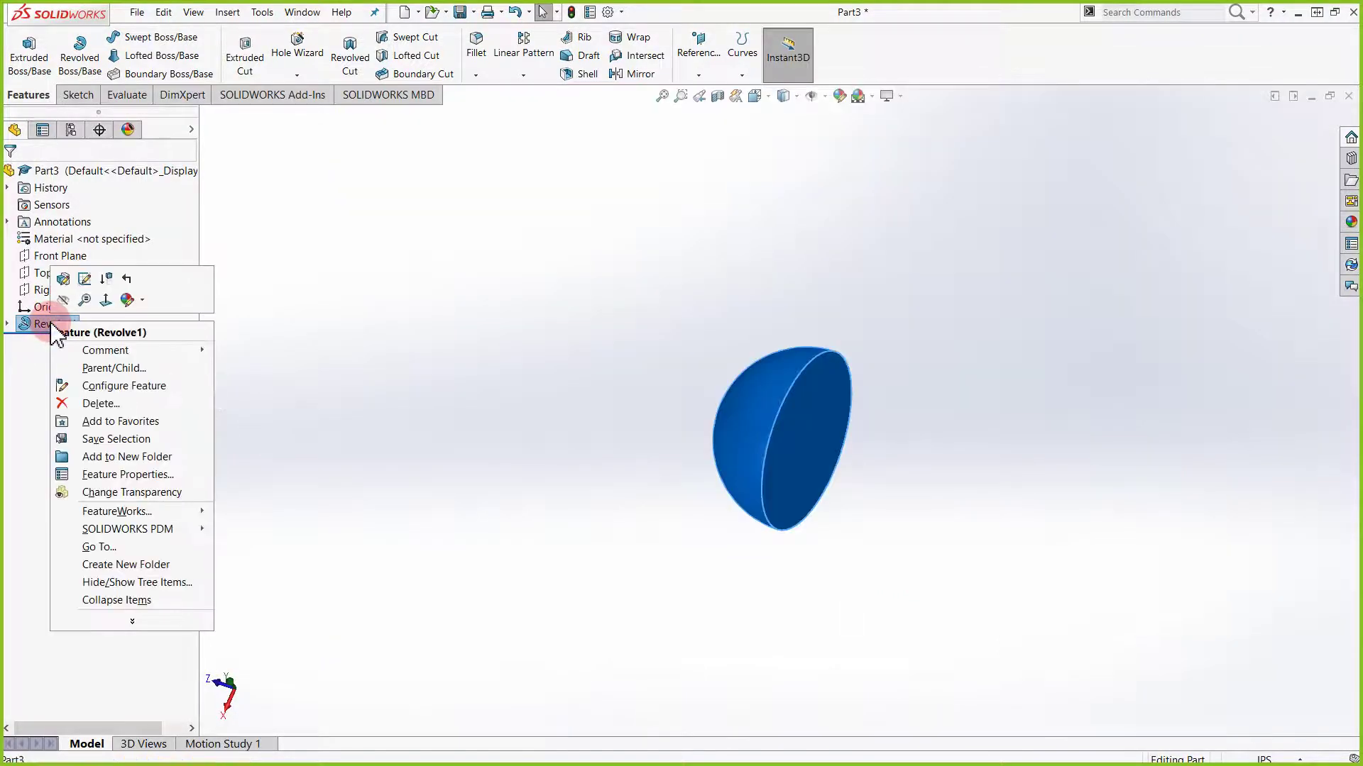
pyautogui.click(61, 282)
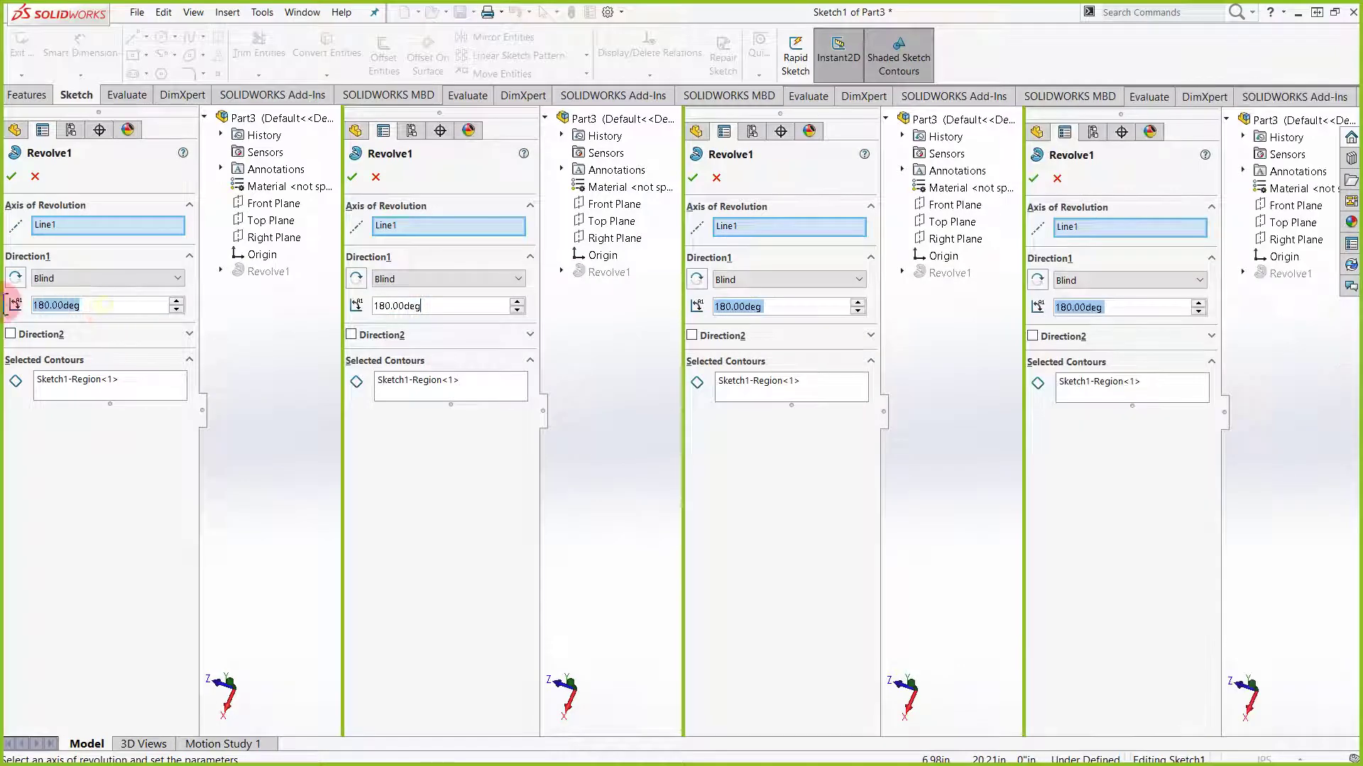
pyautogui.write('270')
pyautogui.press('Return')
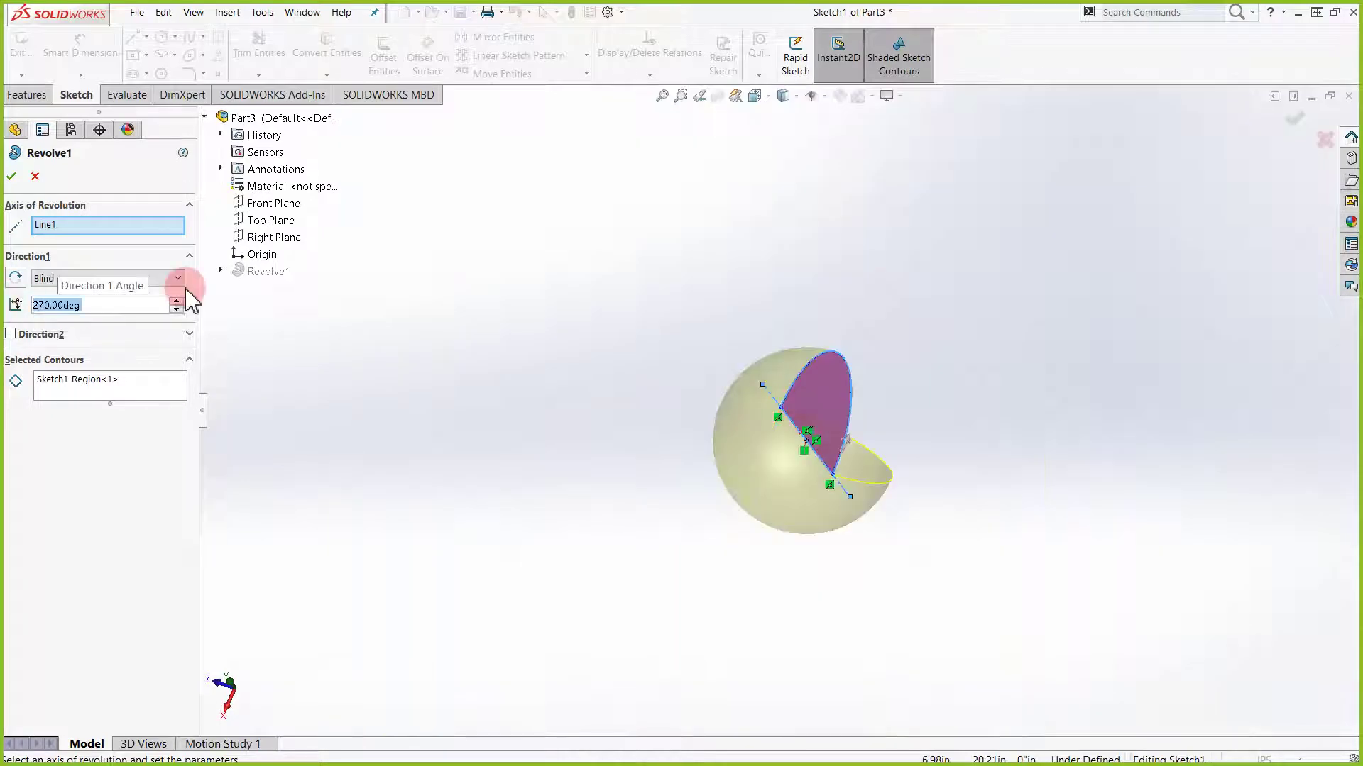
pyautogui.click(16, 181)
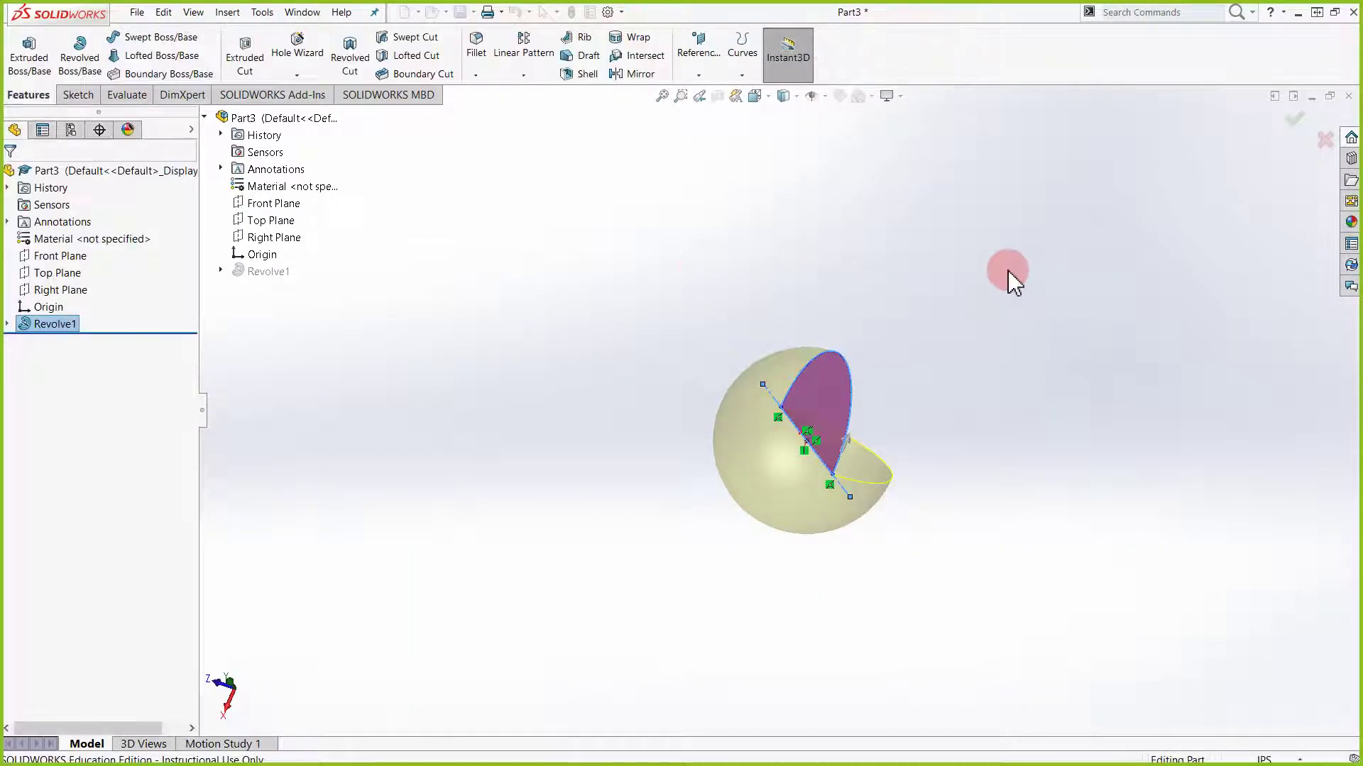
pyautogui.moveTo(924, 357); pyautogui.dragTo(971, 488, button='middle')
pyautogui.moveTo(942, 465); pyautogui.dragTo(958, 419, button='middle')
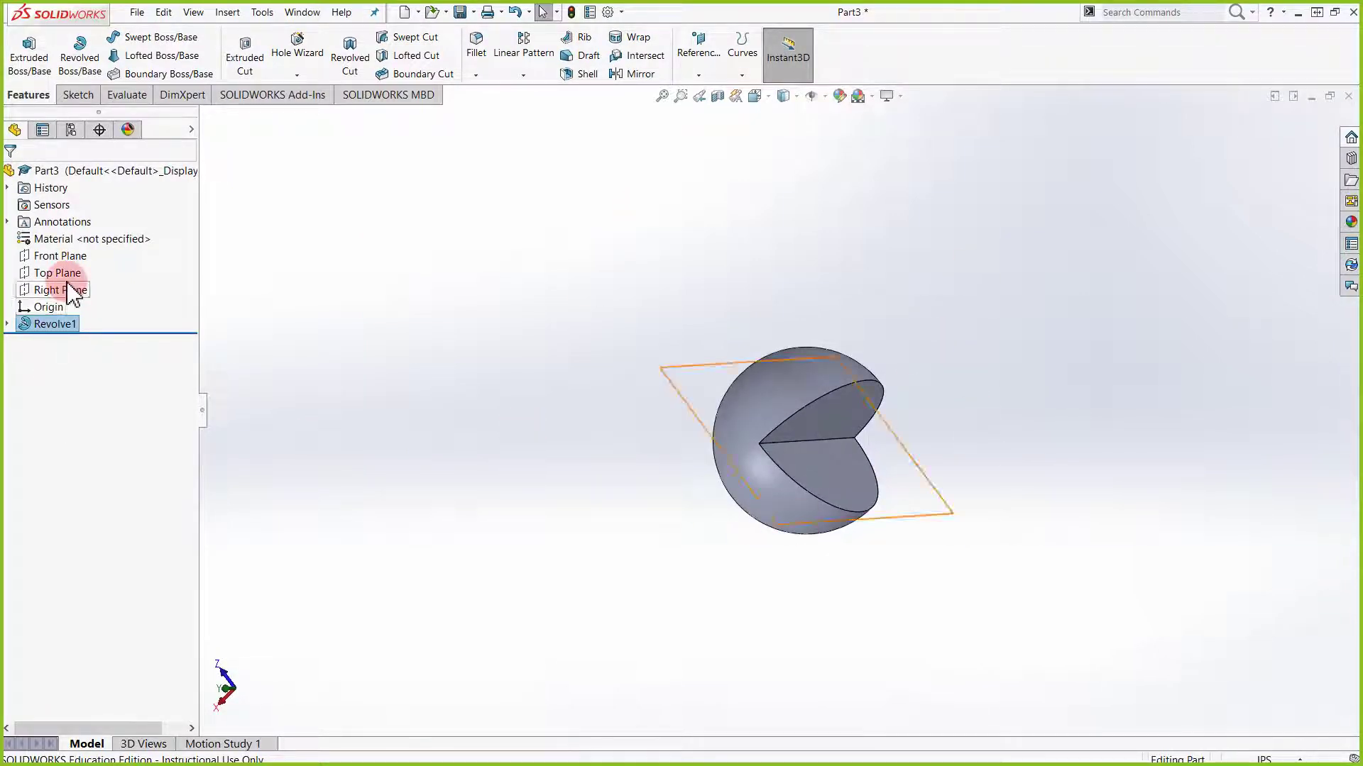
# Edit the revolve feature and set its Direction 1 angle to 360° for a full sphere
pyautogui.rightClick(61, 325)
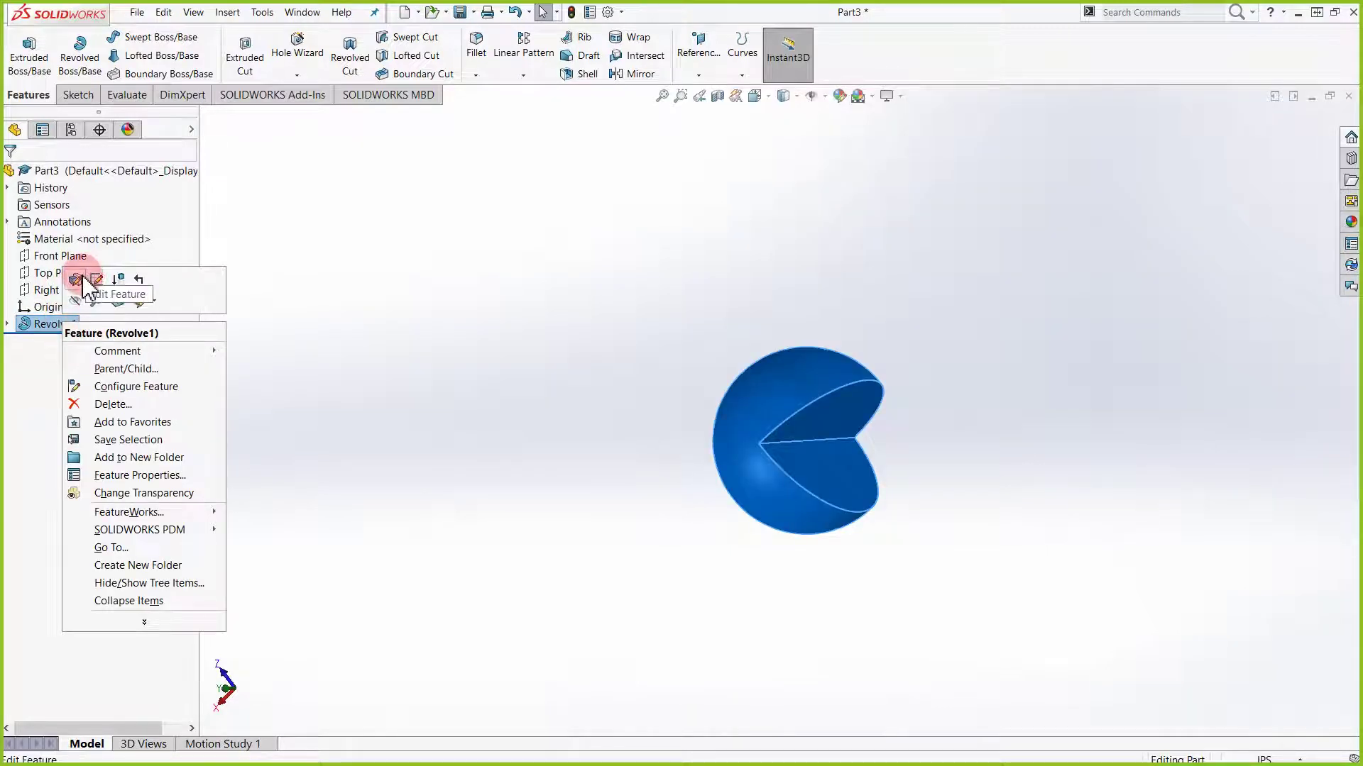
pyautogui.click(82, 279)
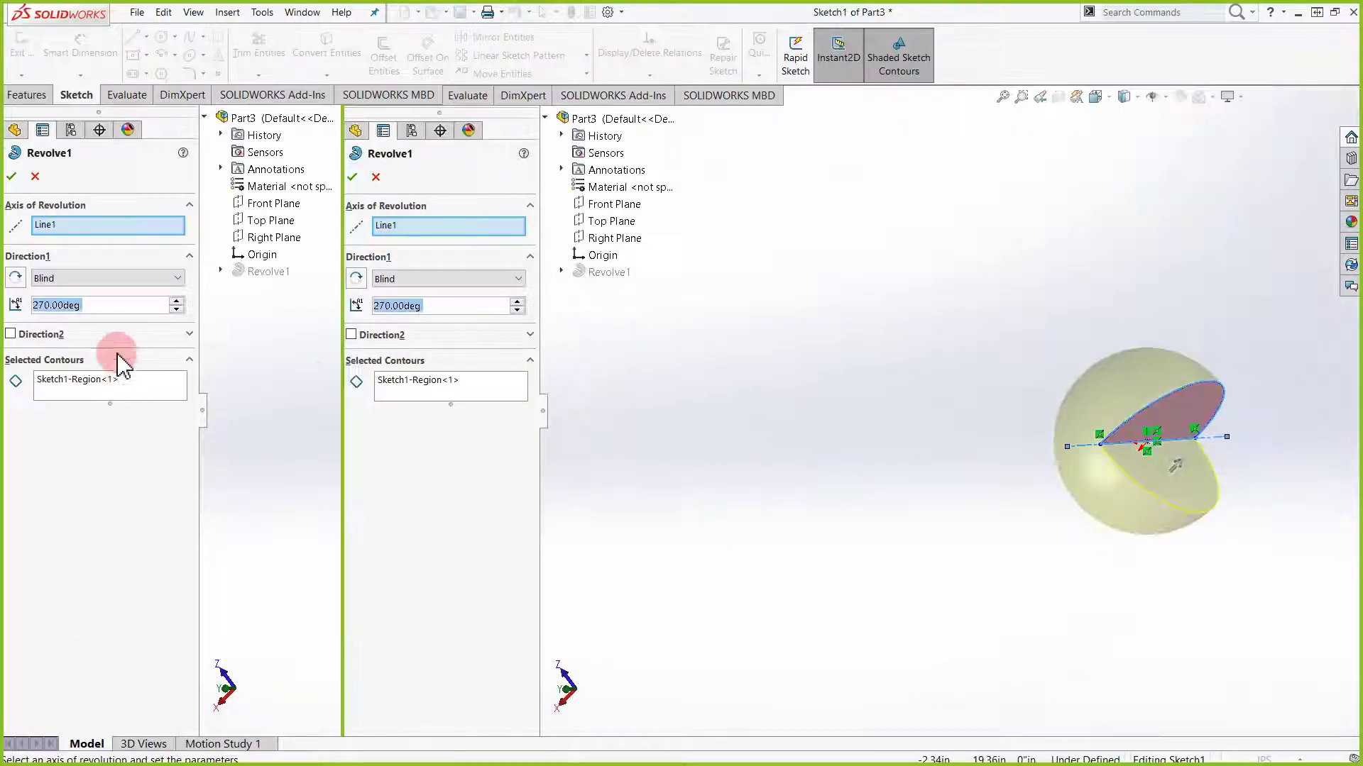
pyautogui.write('360')
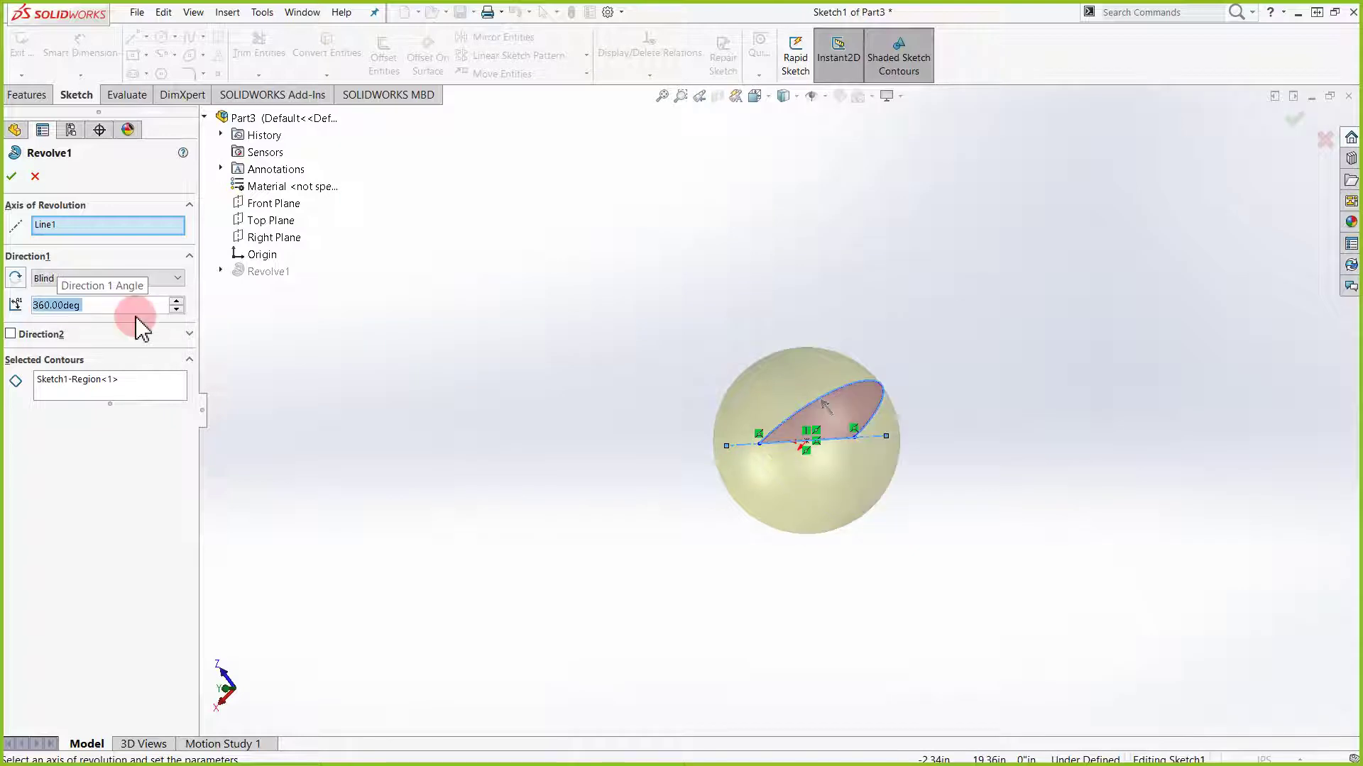
pyautogui.click(12, 177)
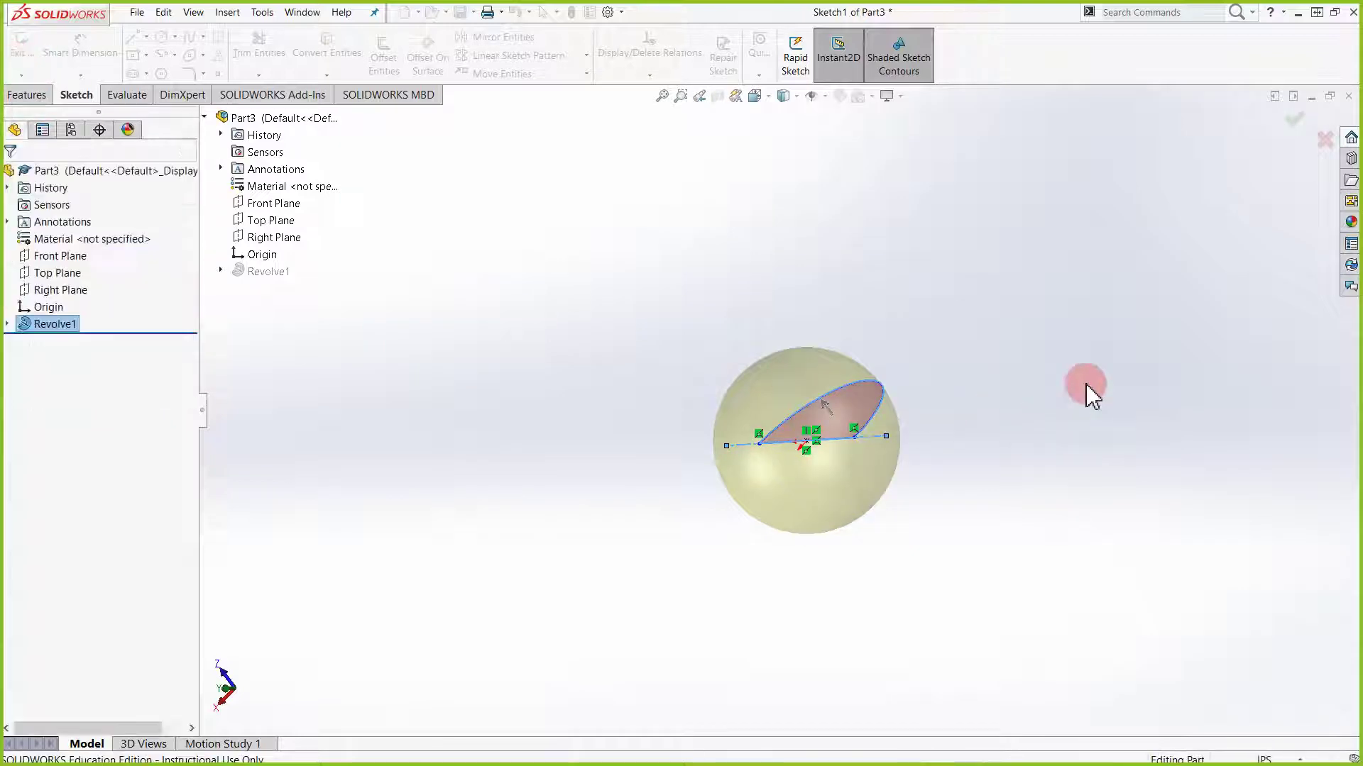
pyautogui.moveTo(1269, 380)
pyautogui.mouseDown(button='middle')
pyautogui.moveTo(1226, 365)
pyautogui.moveTo(411, 536)
pyautogui.moveTo(624, 456)
pyautogui.moveTo(786, 426)
pyautogui.moveTo(739, 563)
pyautogui.moveTo(688, 329)
pyautogui.moveTo(942, 370)
pyautogui.moveTo(815, 386)
pyautogui.moveTo(848, 234)
pyautogui.moveTo(864, 368)
pyautogui.moveTo(807, 297)
pyautogui.moveTo(780, 295)
pyautogui.mouseUp(button='middle')
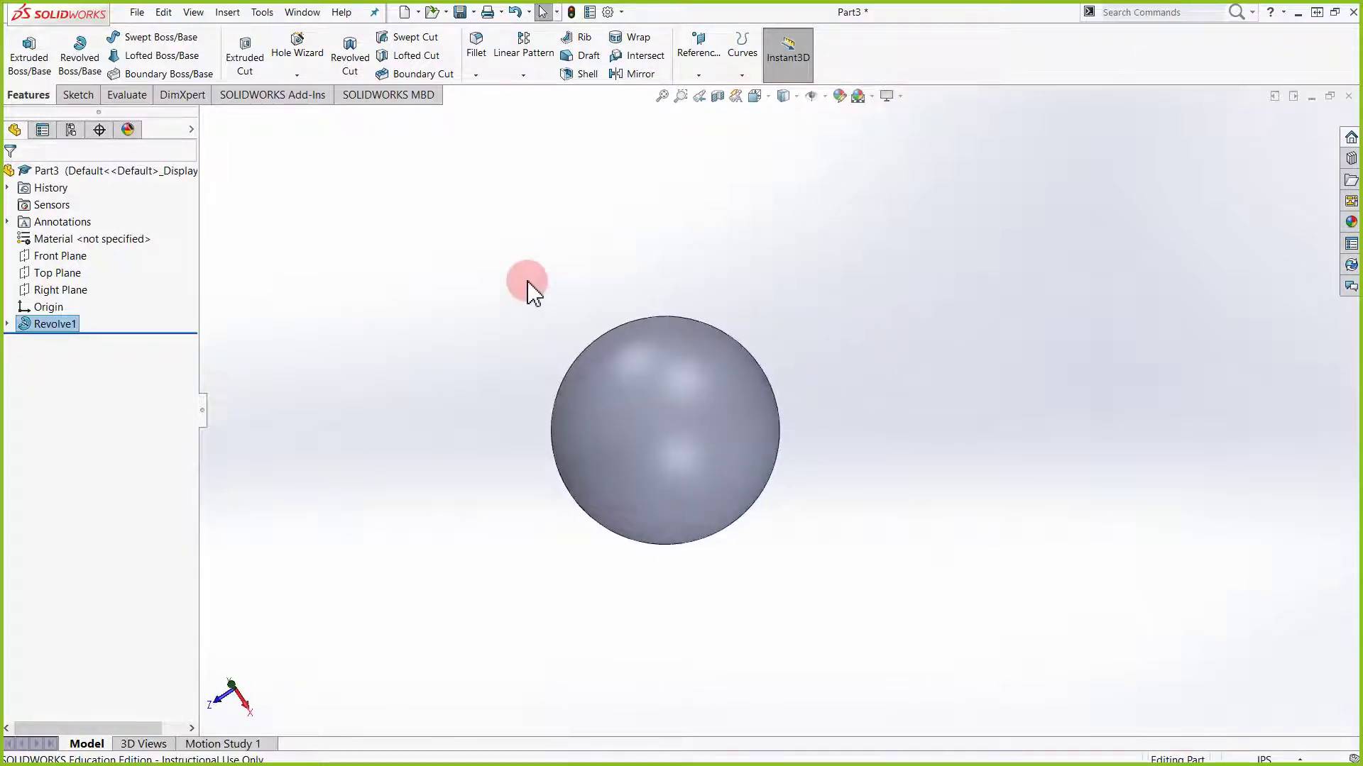
# Delete the revolved sphere feature while keeping its semicircle sketch
pyautogui.rightClick(61, 326)
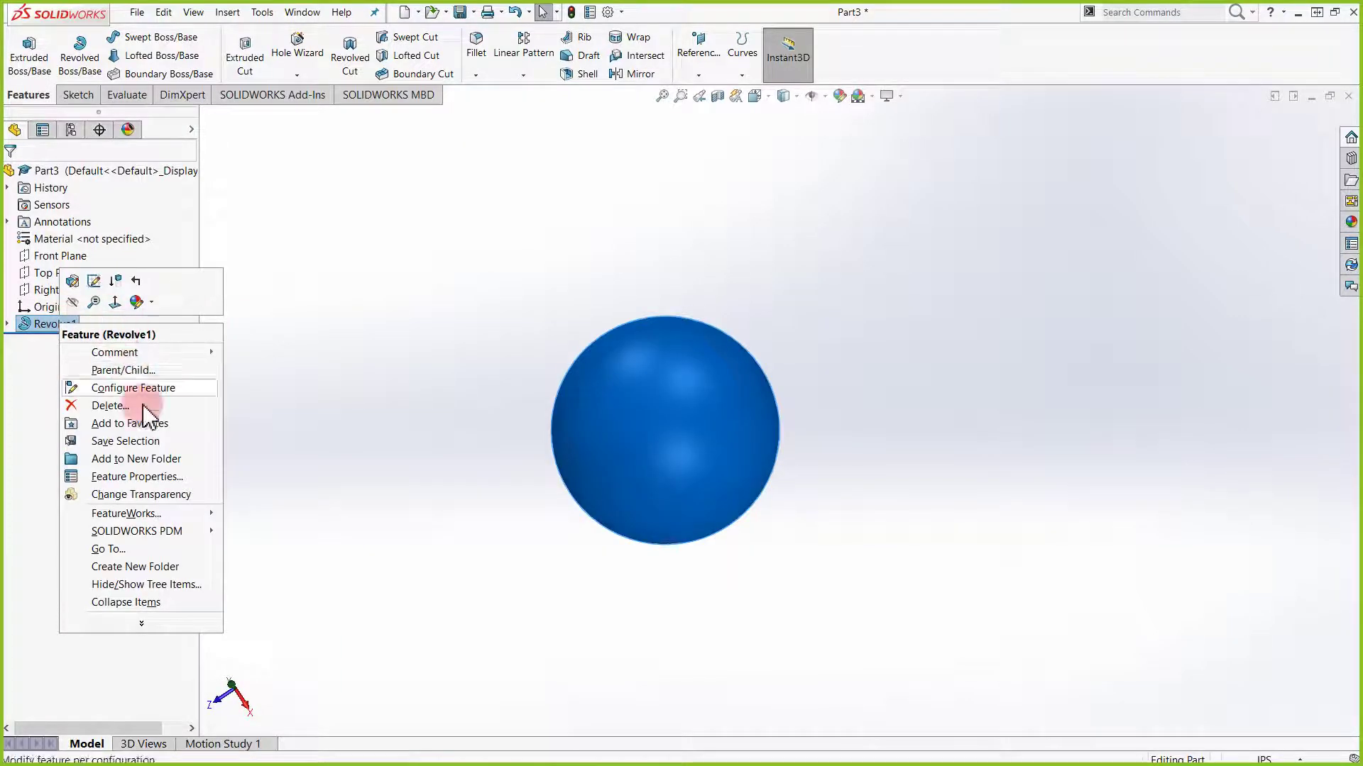
pyautogui.click(110, 406)
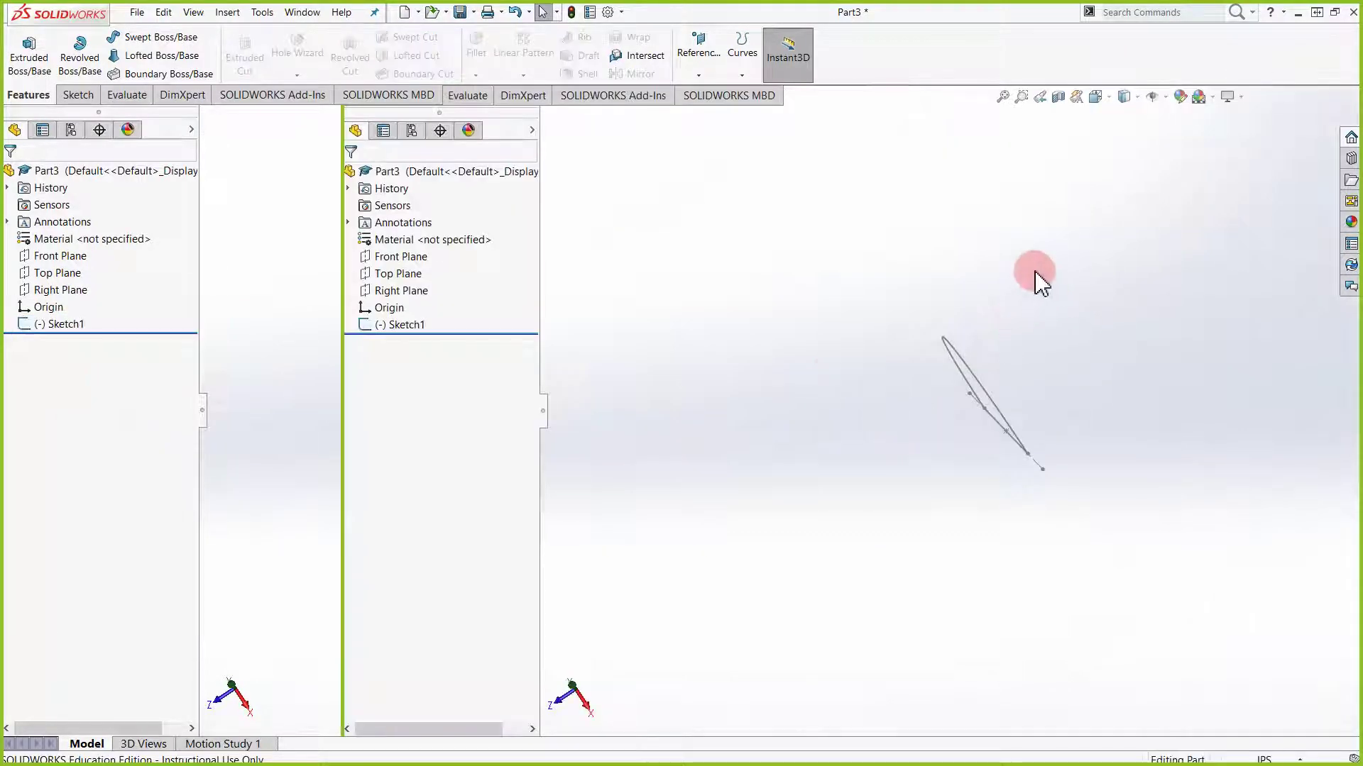
# Orient the view to face the semicircle sketch squarely, with its construction line running horizontally
pyautogui.press('space')
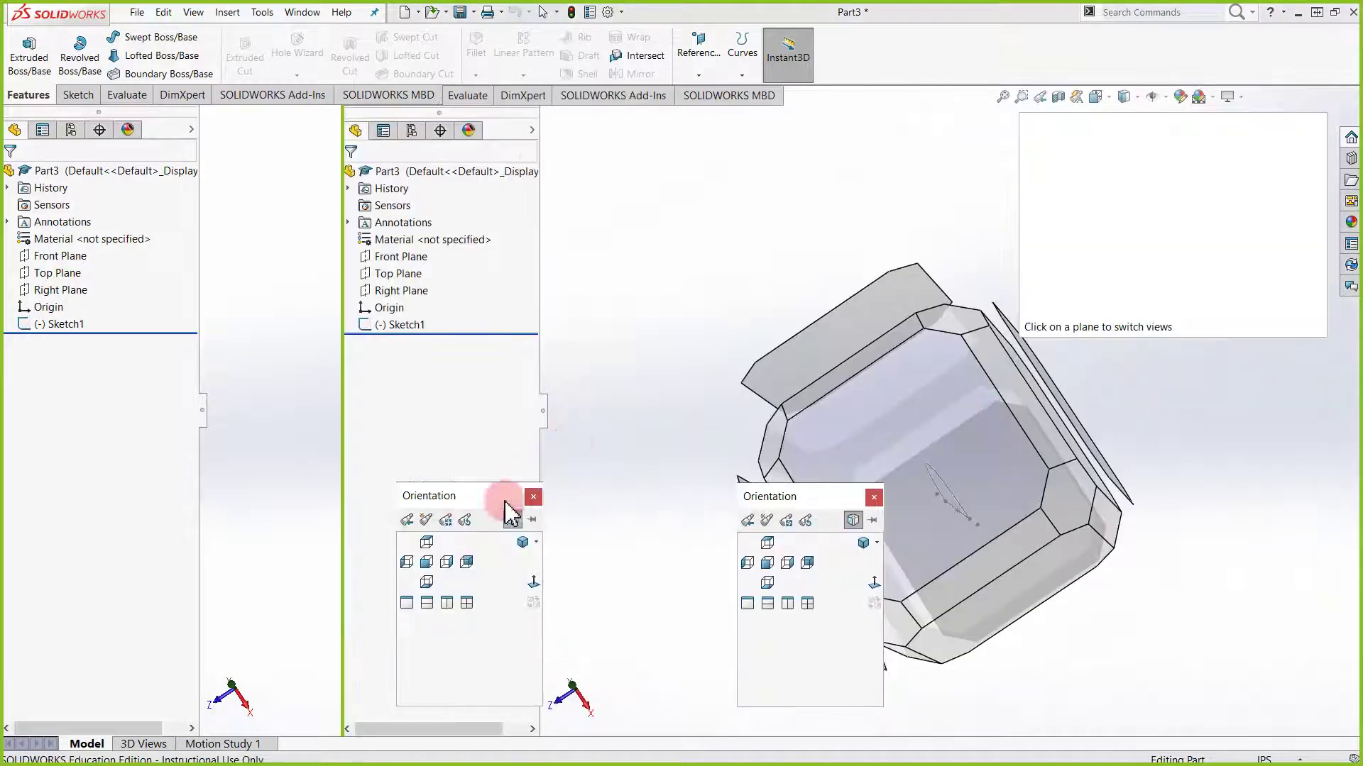
pyautogui.click(533, 583)
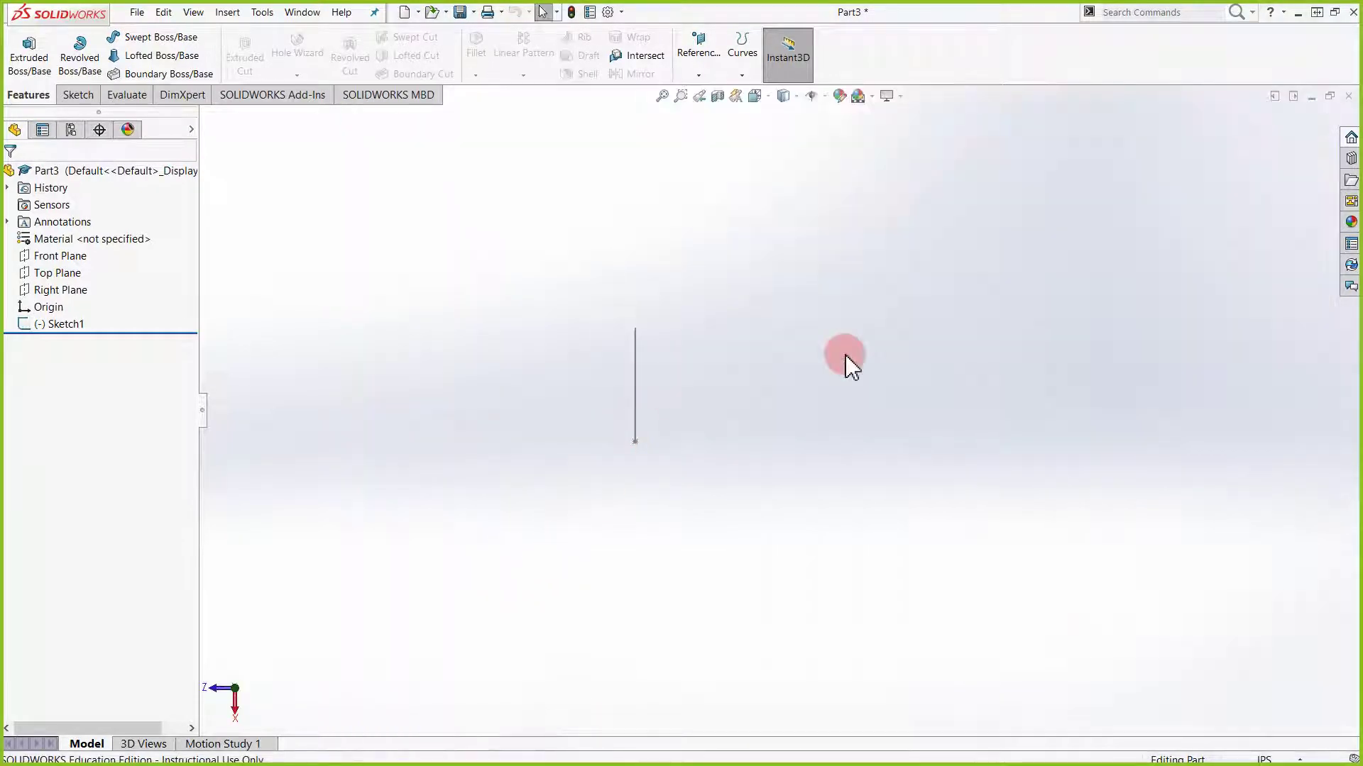
pyautogui.moveTo(759, 306); pyautogui.dragTo(663, 313, button='middle')
pyautogui.press('space')
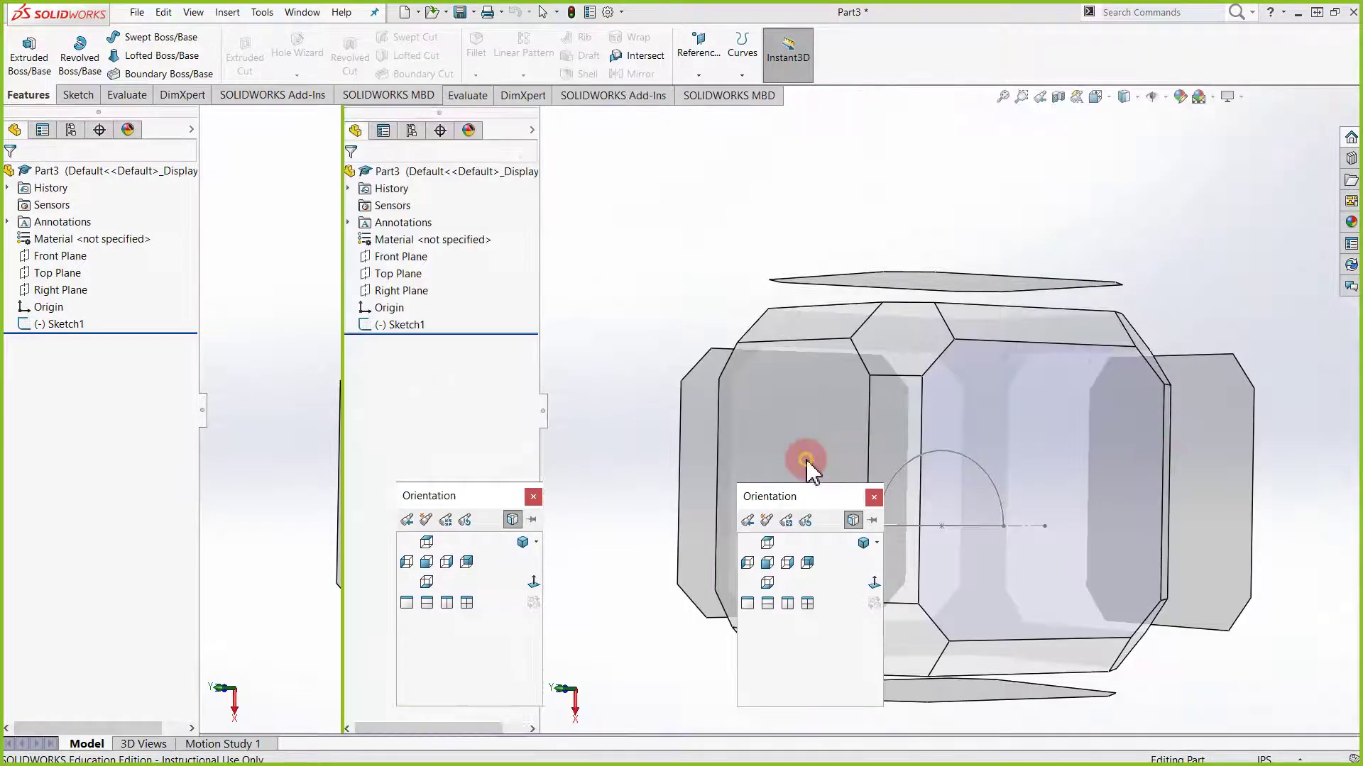
pyautogui.click(806, 472)
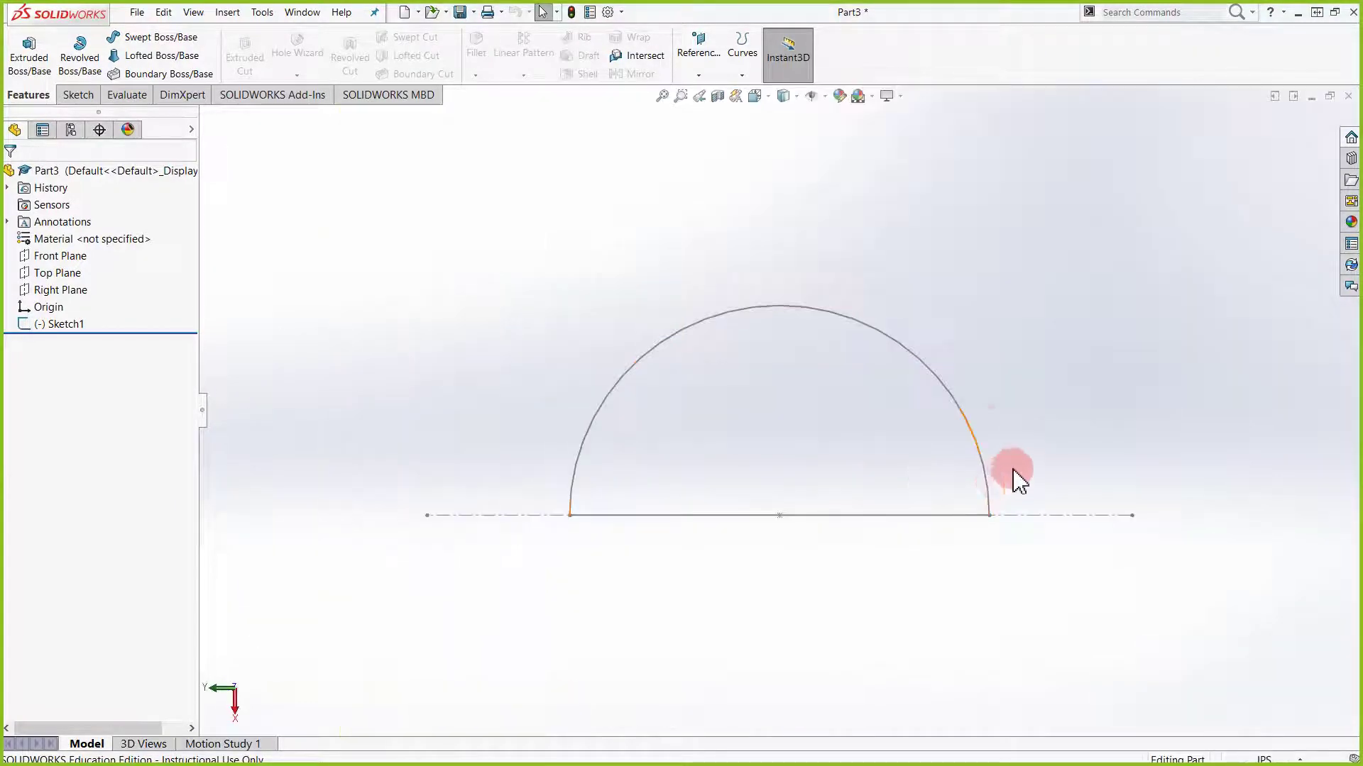
pyautogui.scroll(-2, 880, 326)
pyautogui.scroll(5, 888, 289)
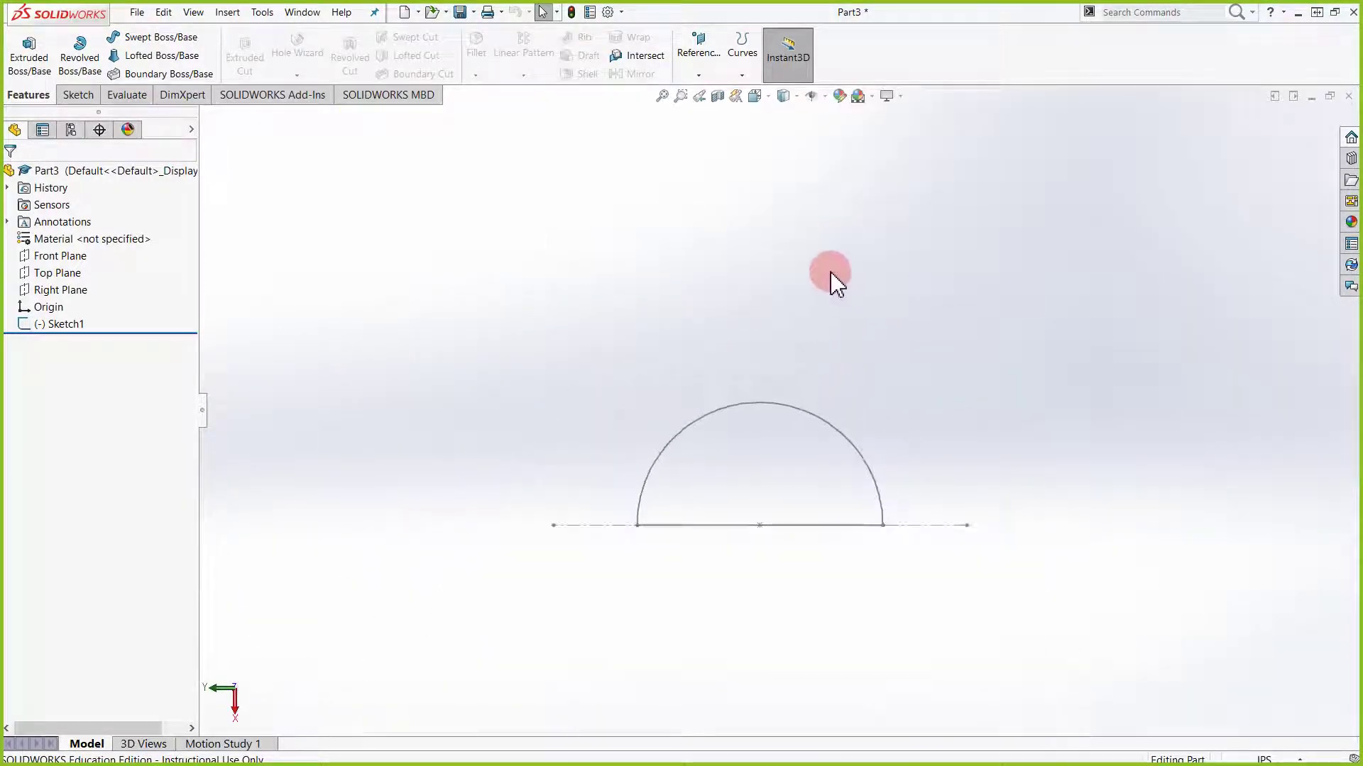
pyautogui.click(79, 47)
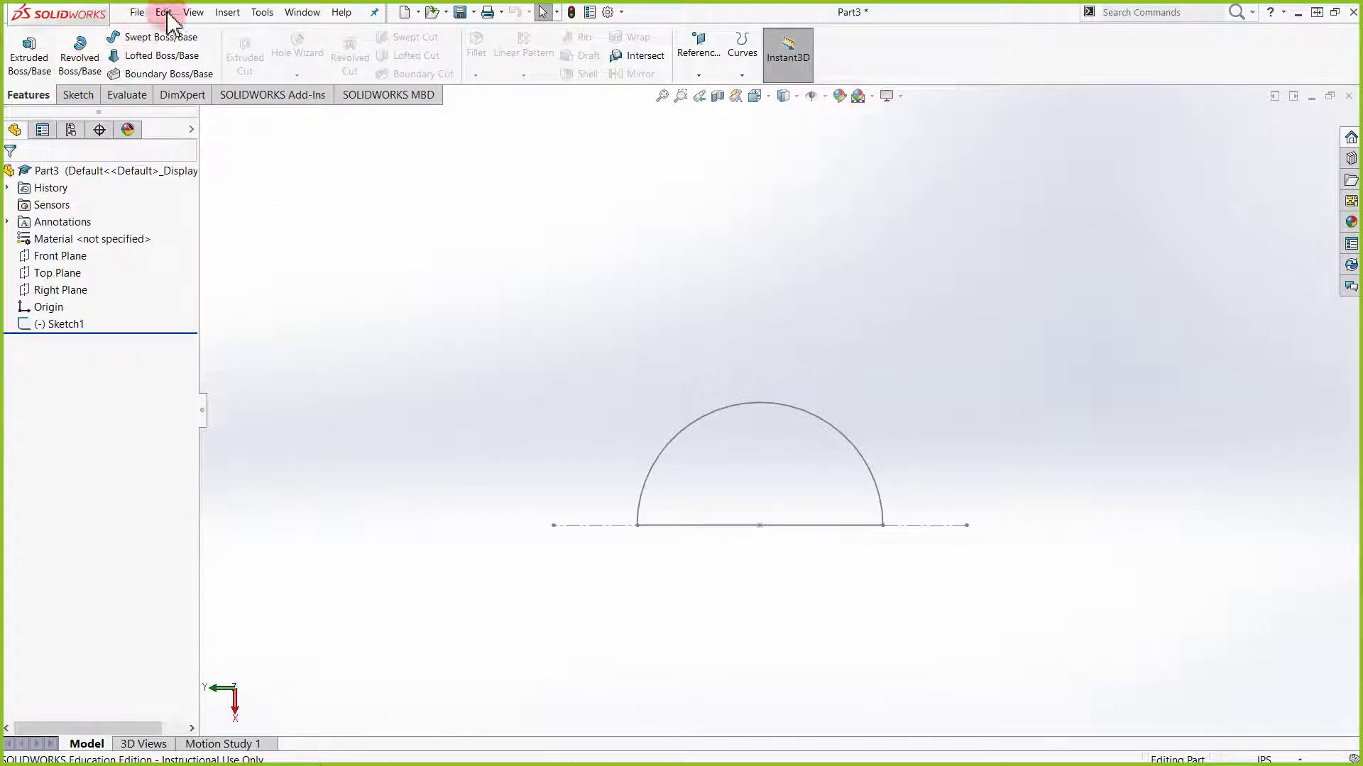
pyautogui.click(74, 98)
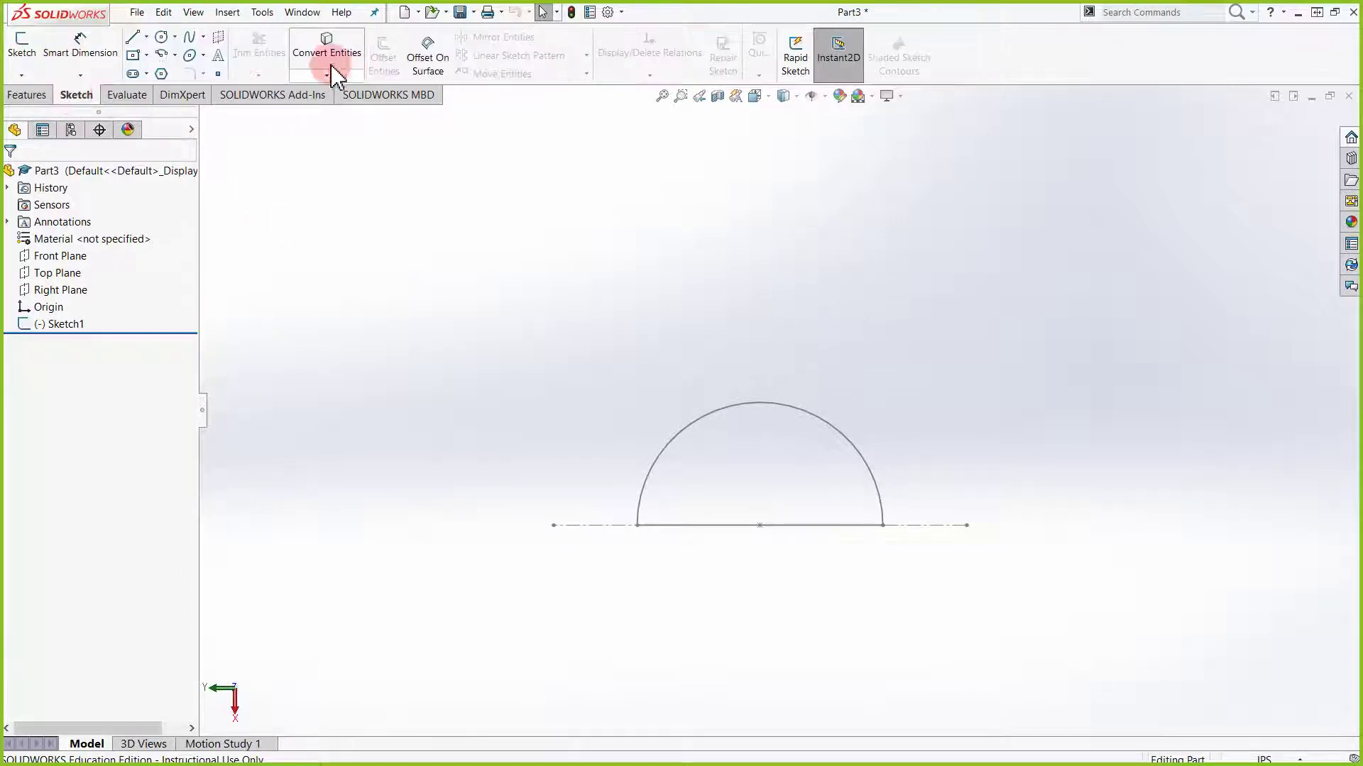
pyautogui.click(133, 39)
pyautogui.click(162, 37)
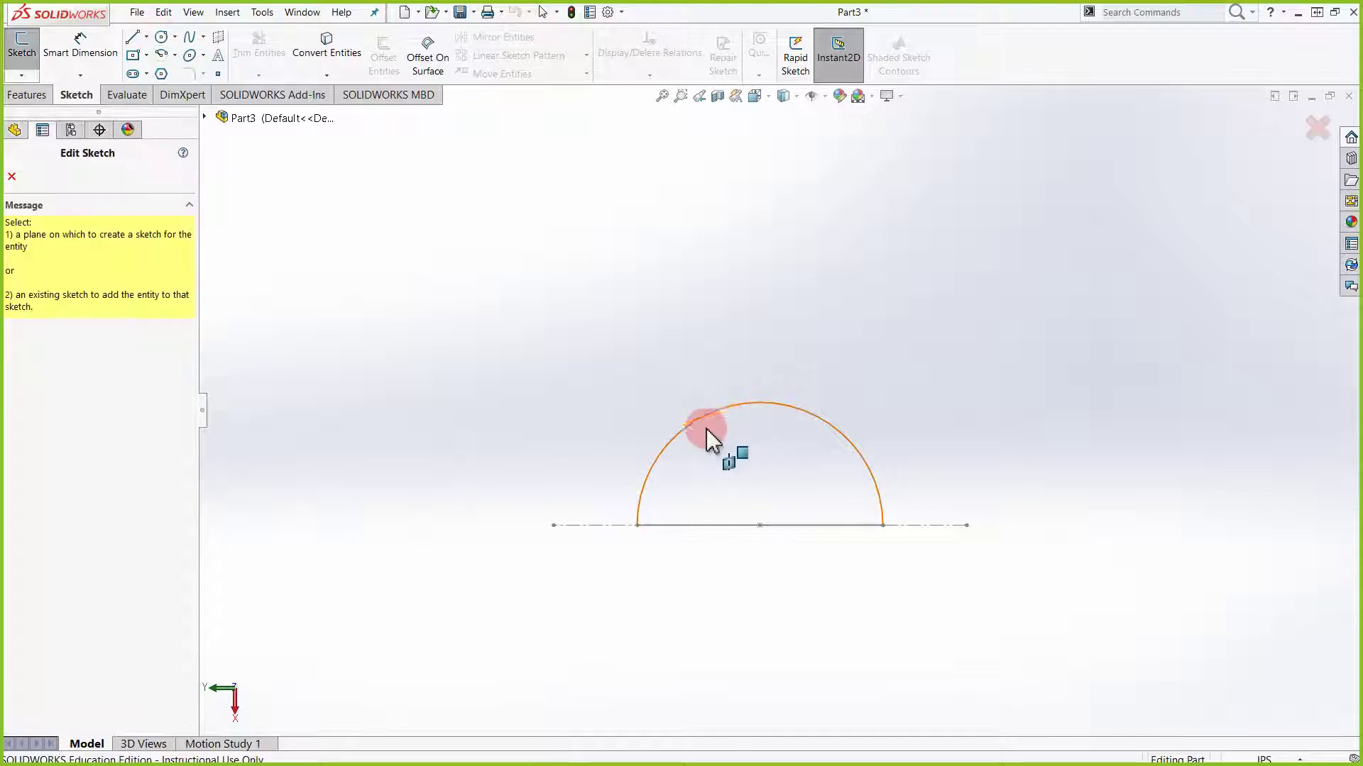
pyautogui.click(12, 177)
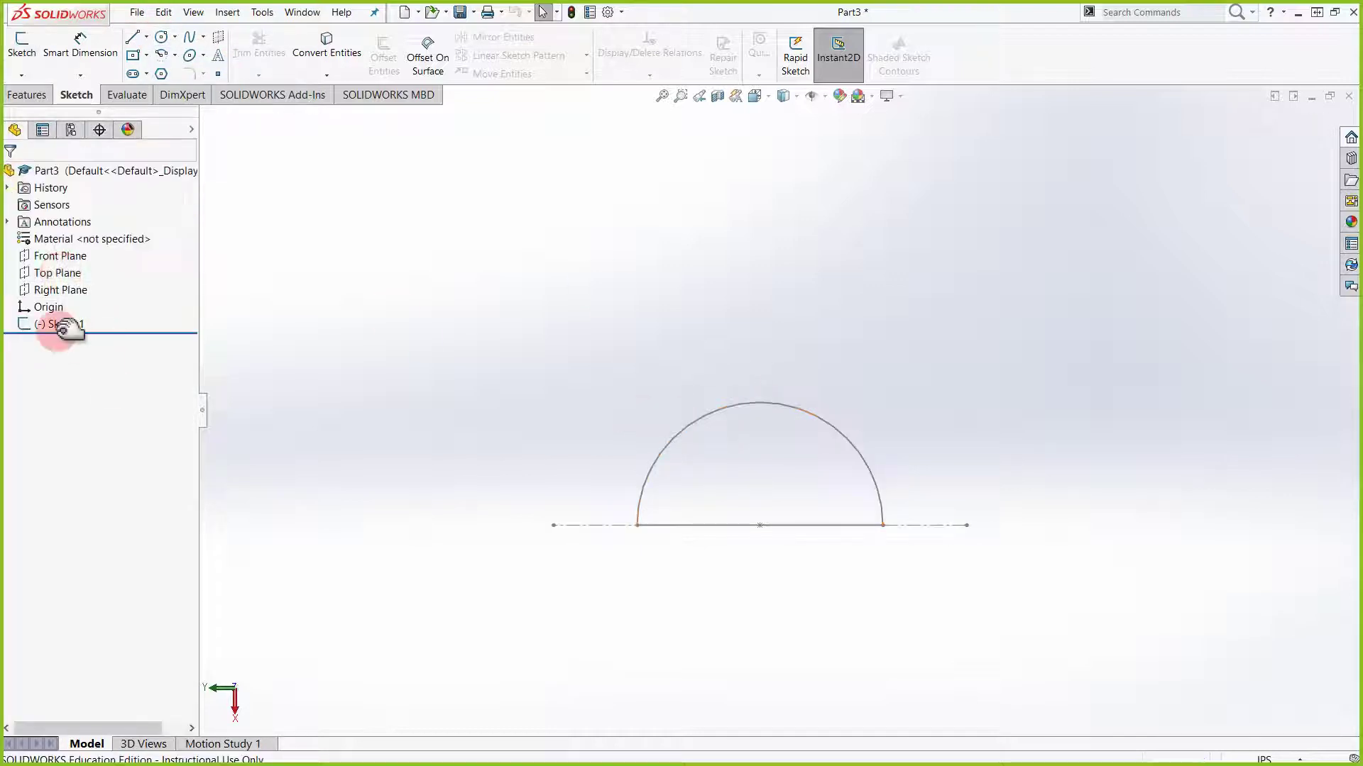
# Edit the semicircle sketch and draw two circles centred on the arc, one on each side, with radii about 0.17 and 0.21 in
pyautogui.rightClick(61, 325)
pyautogui.click(71, 280)
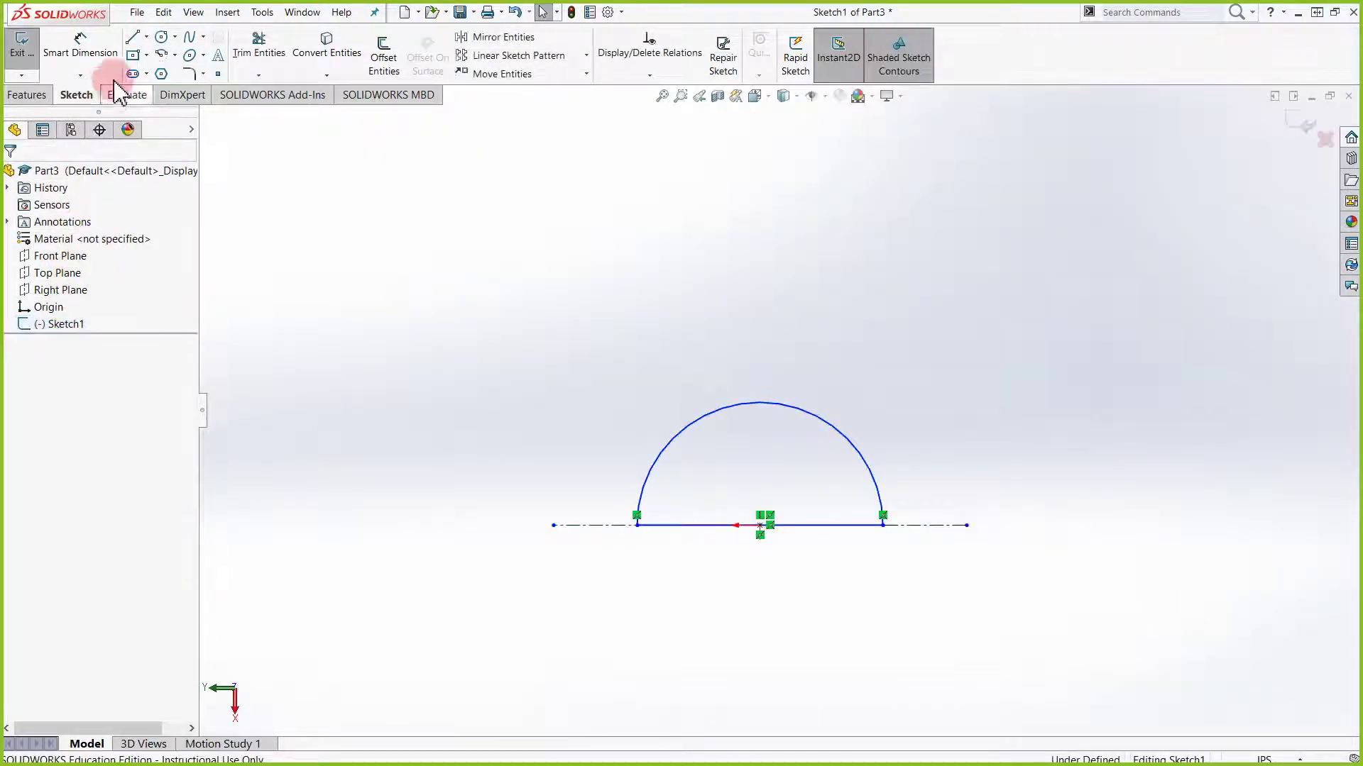
pyautogui.click(162, 37)
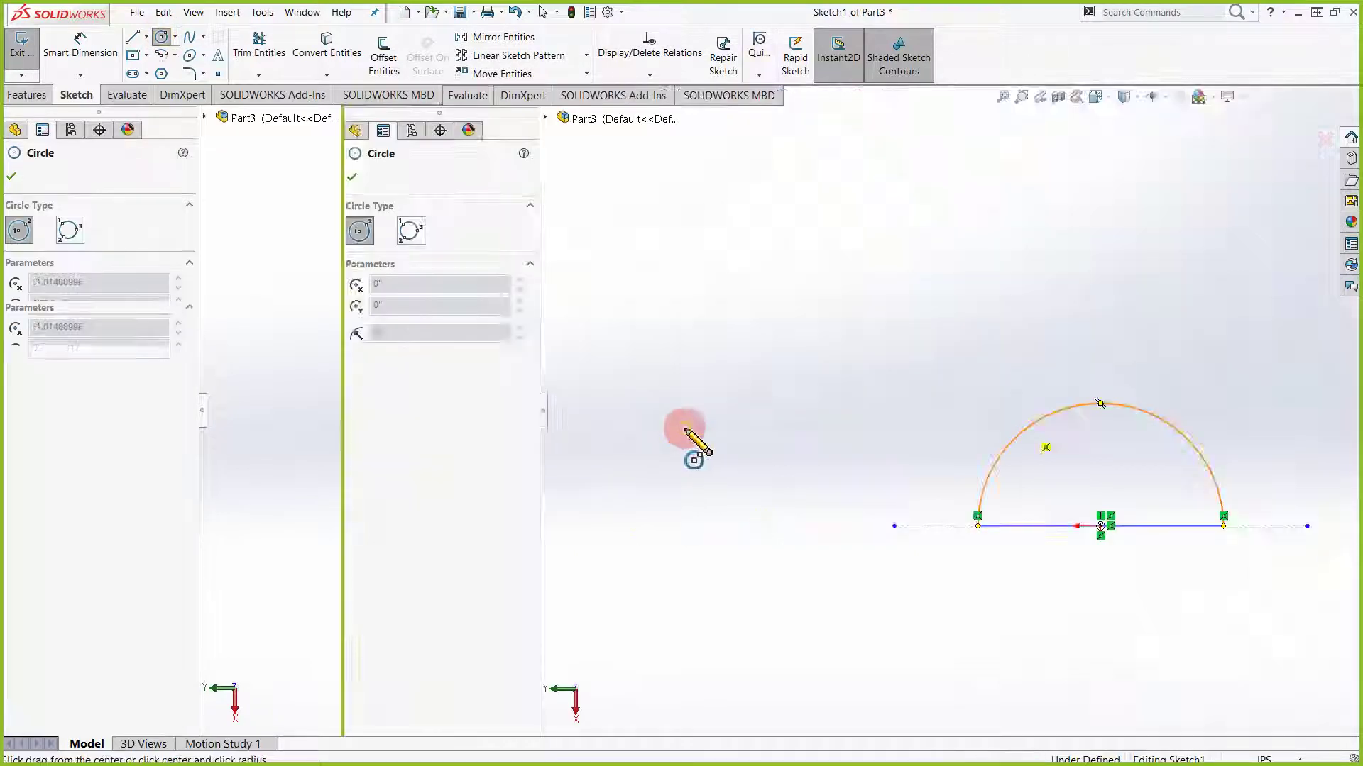
pyautogui.click(684, 428)
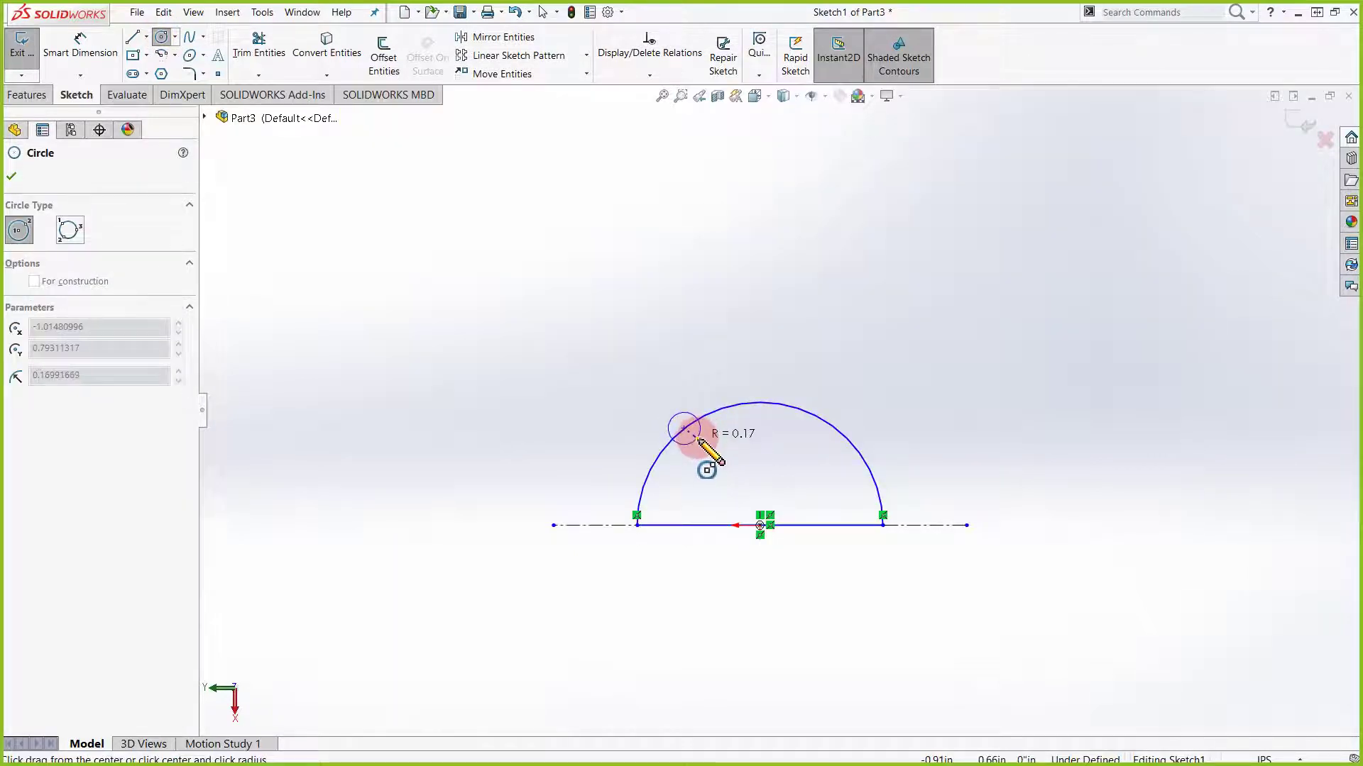
pyautogui.click(699, 439)
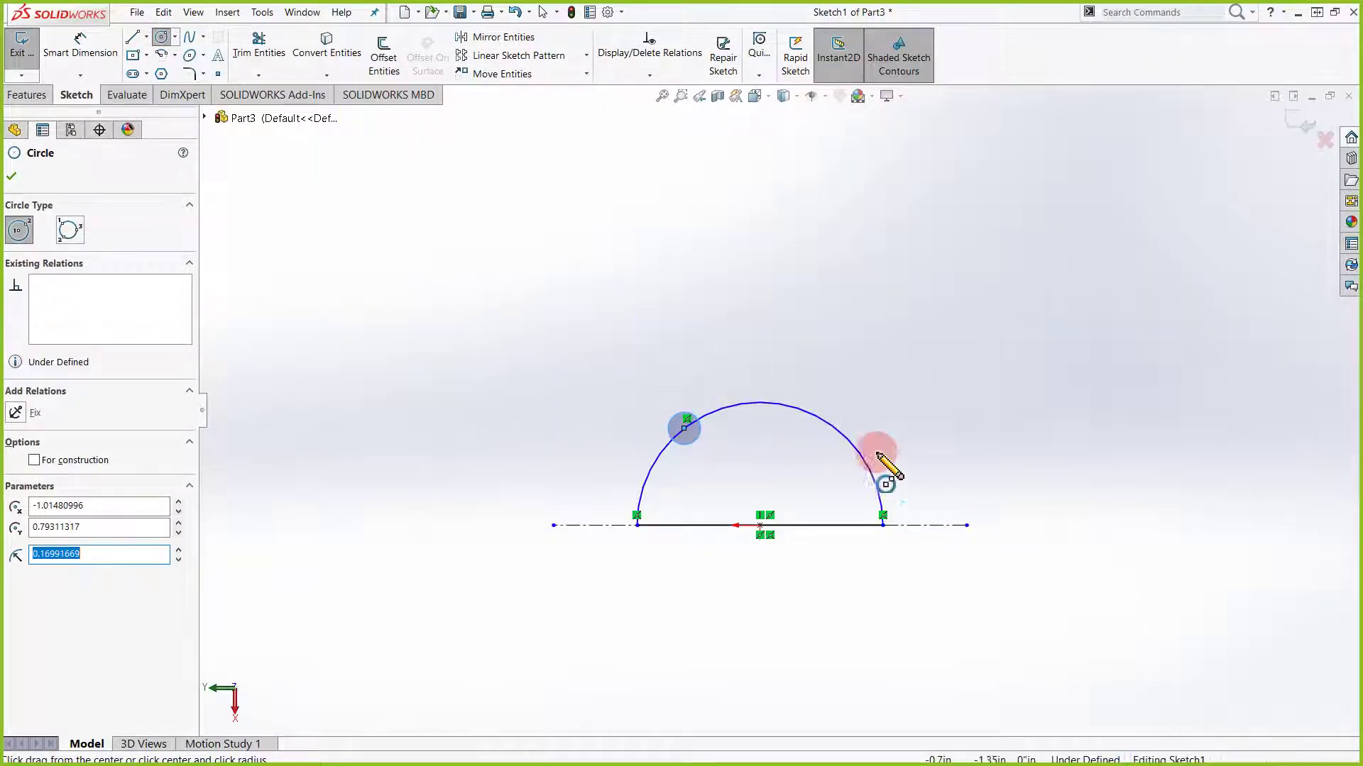
pyautogui.click(836, 428)
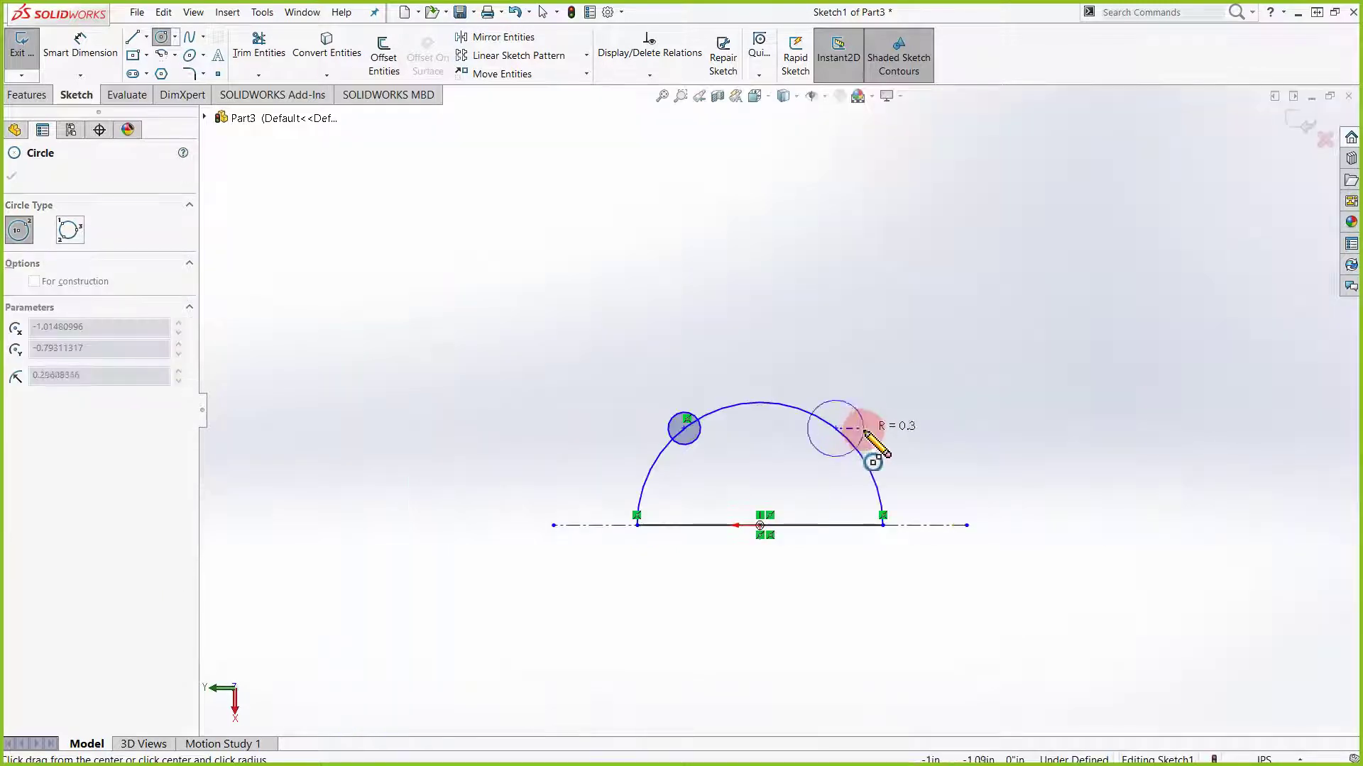
pyautogui.click(858, 430)
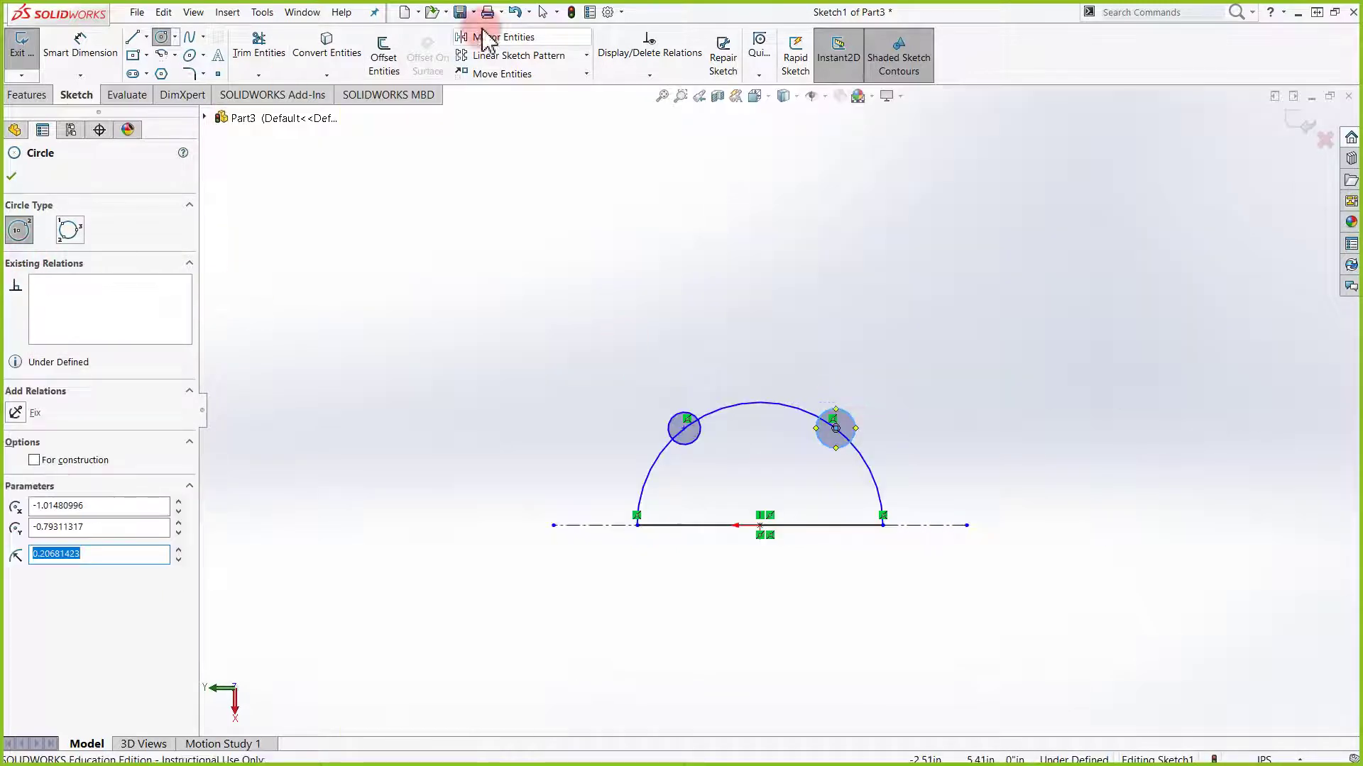
pyautogui.press('Escape')
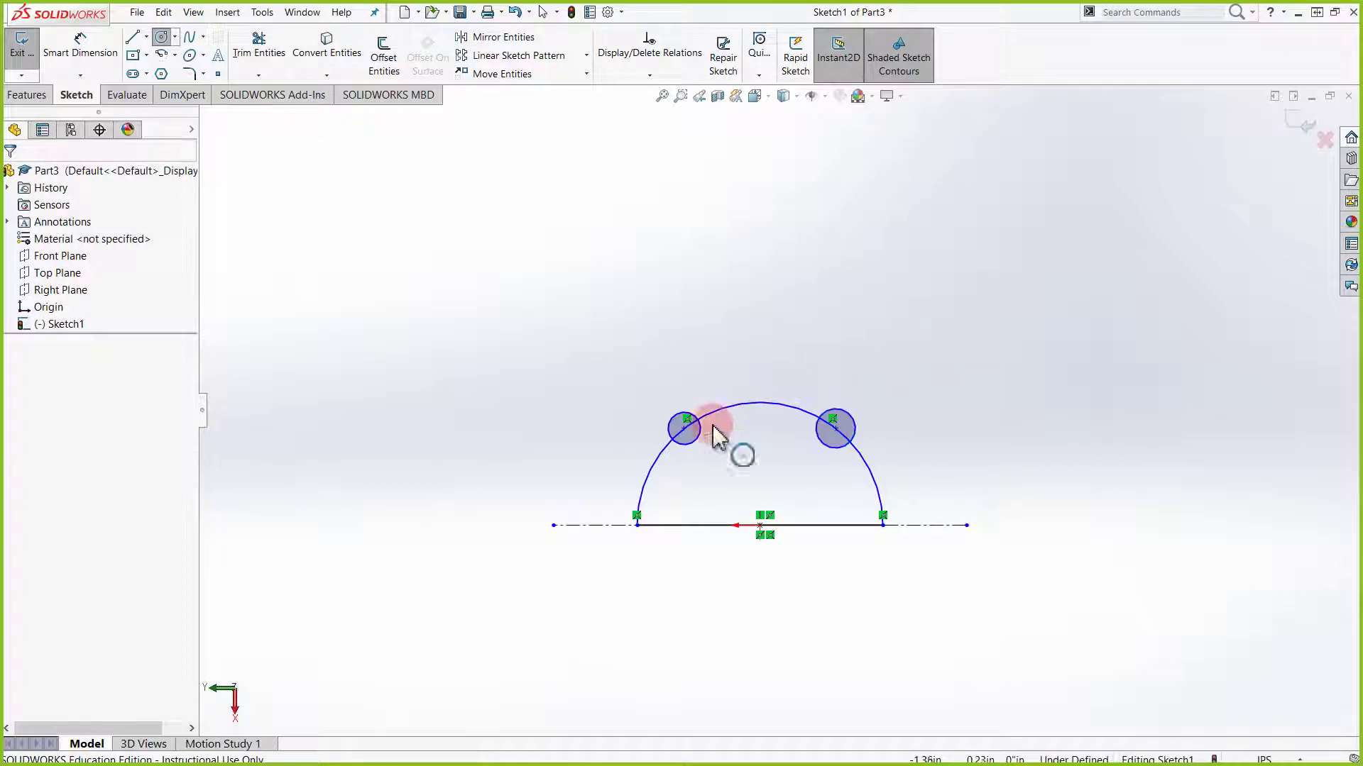
# Add an Equal relation between the two small circles on the arc
pyautogui.click(669, 430)
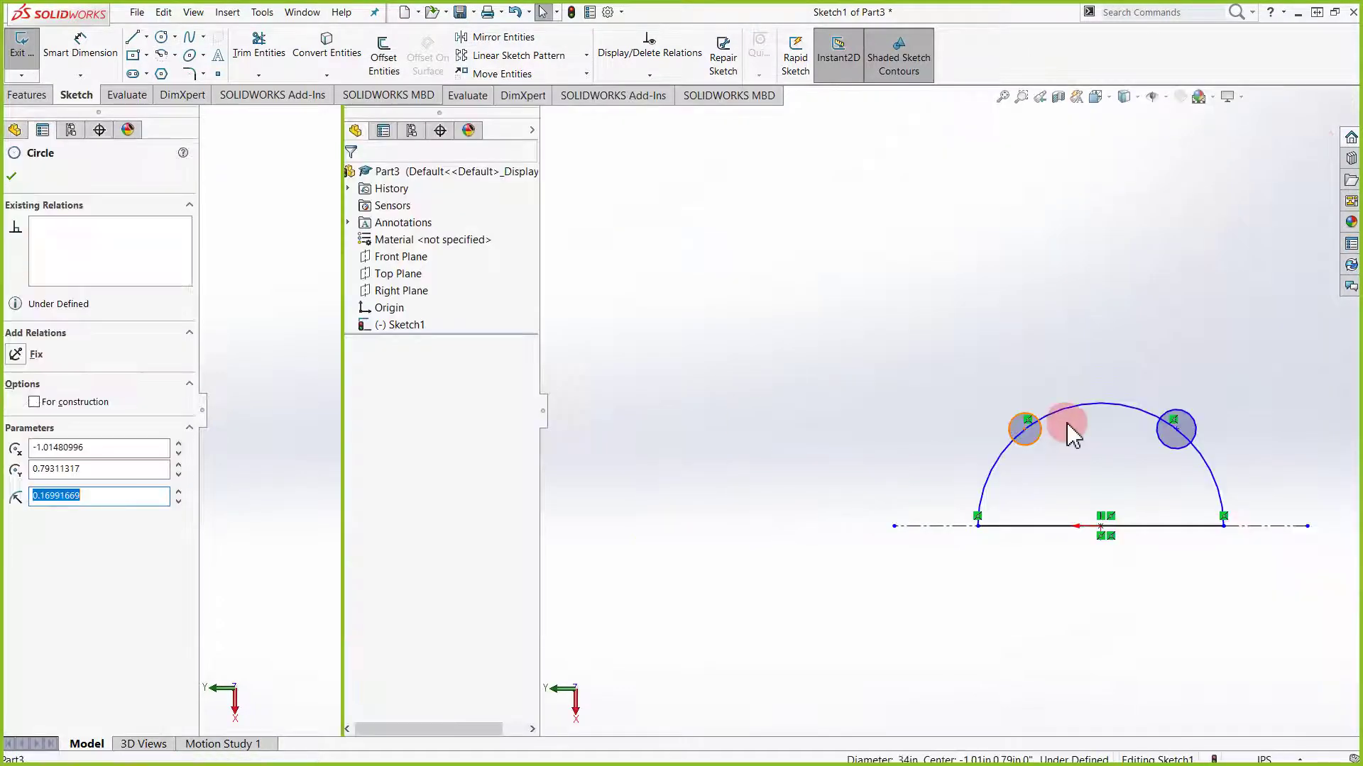
pyautogui.click(443, 469)
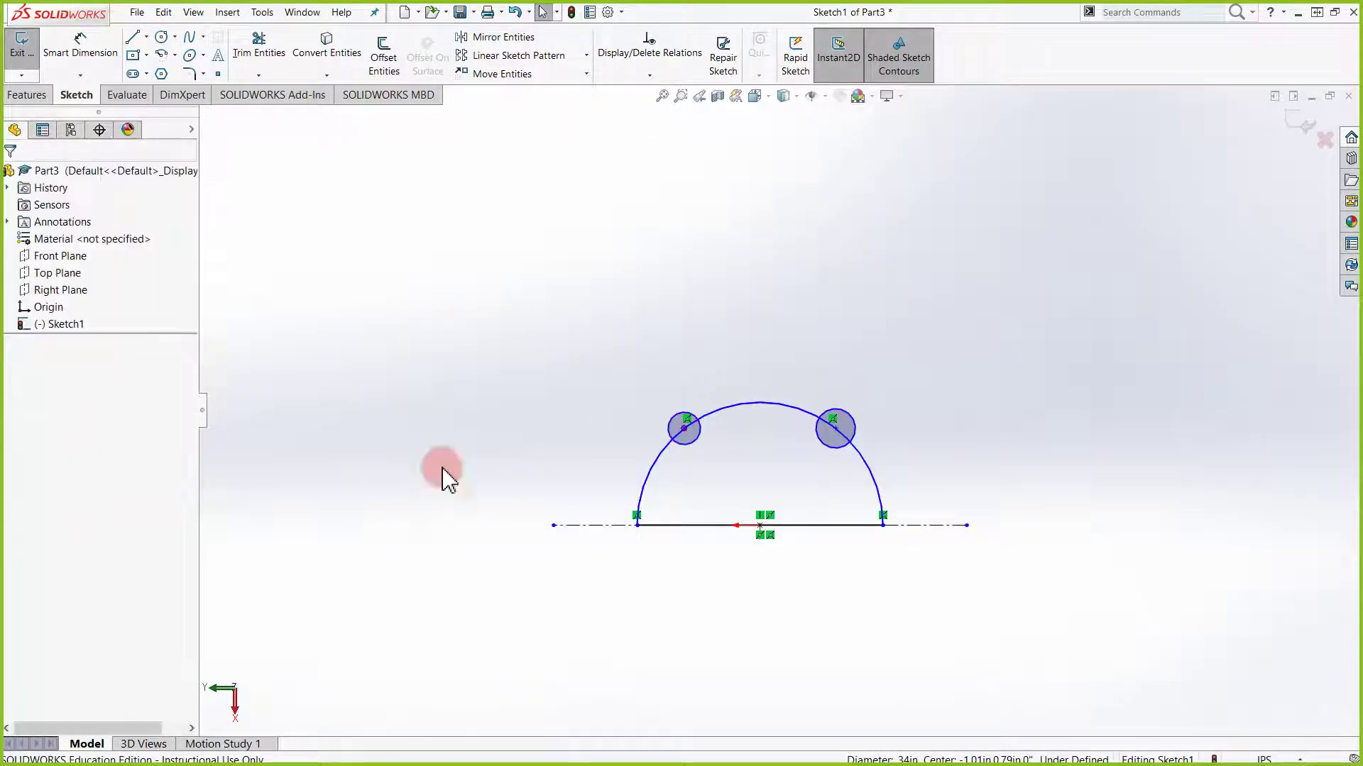
pyautogui.click(858, 428)
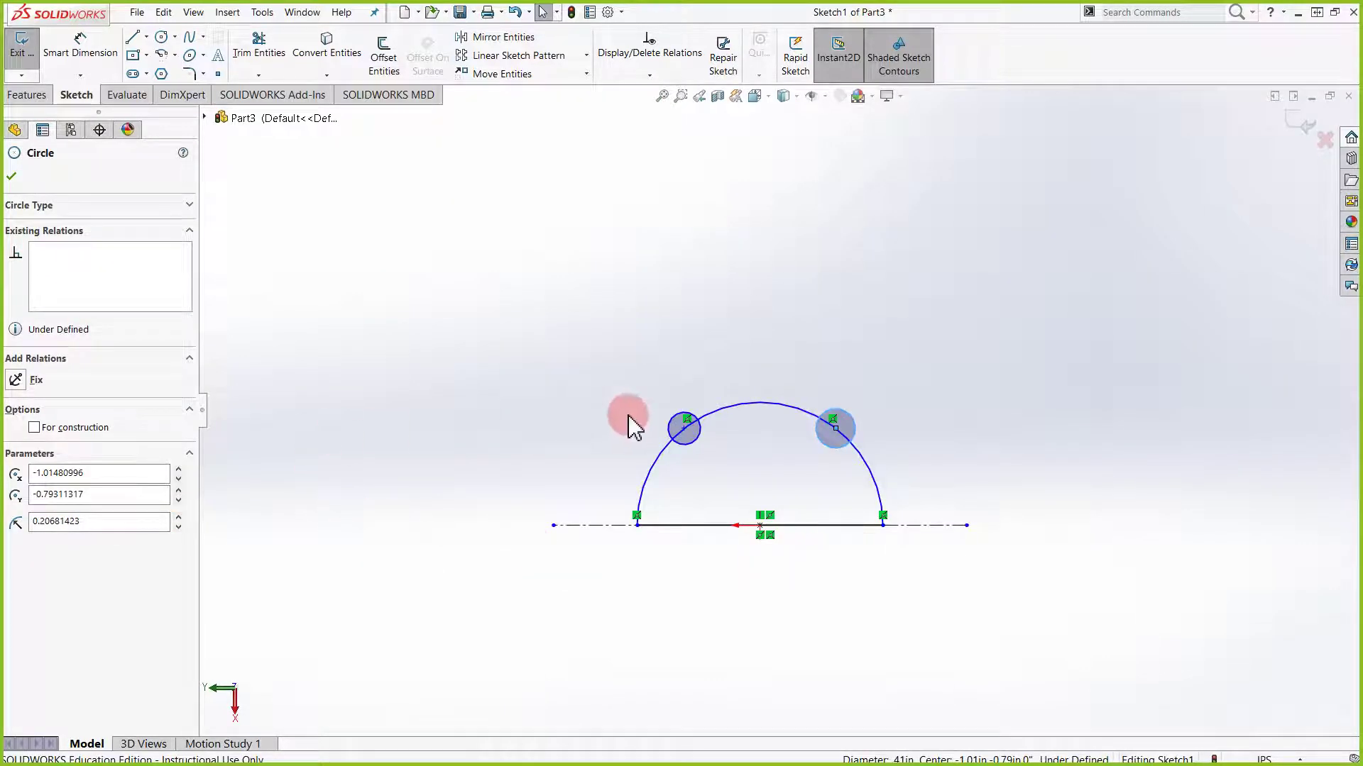
pyautogui.keyDown('ctrl'); pyautogui.click(704, 440); pyautogui.keyUp('ctrl')
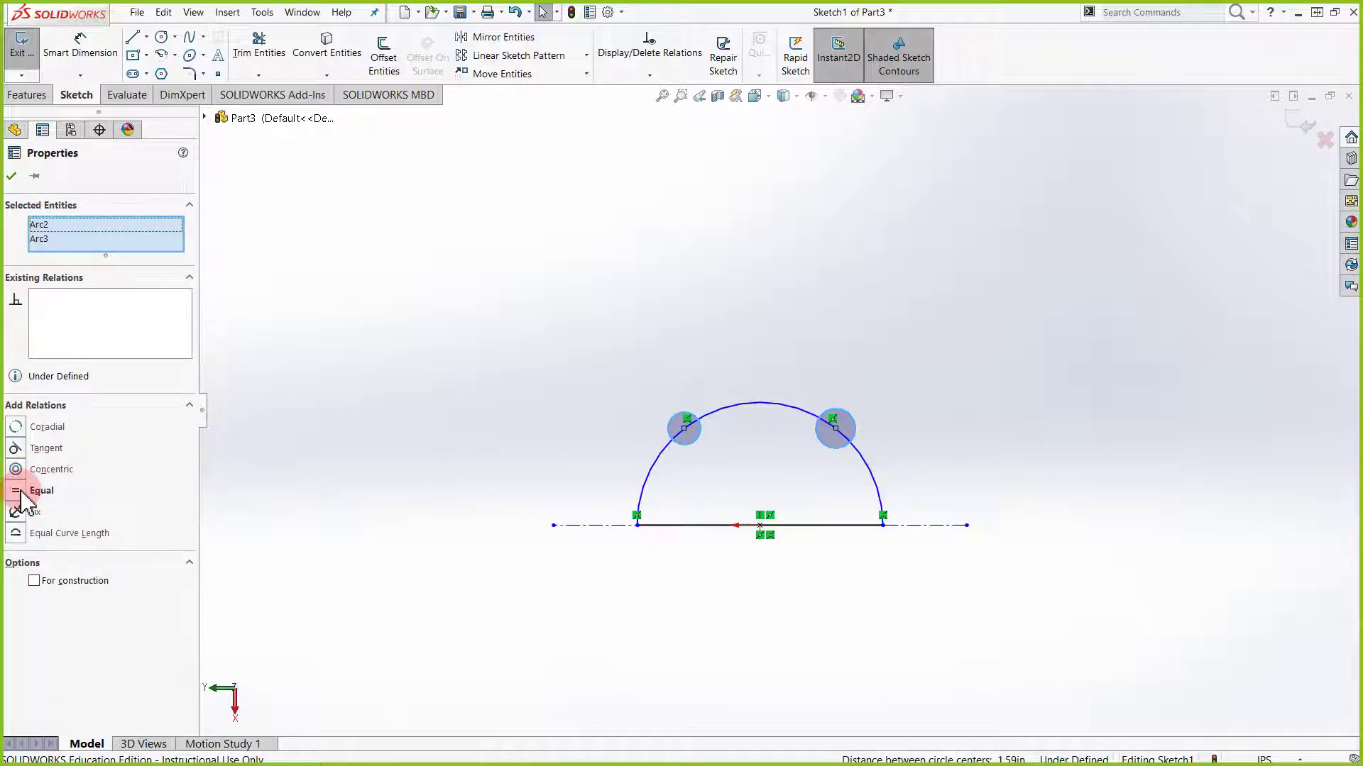
pyautogui.click(978, 273)
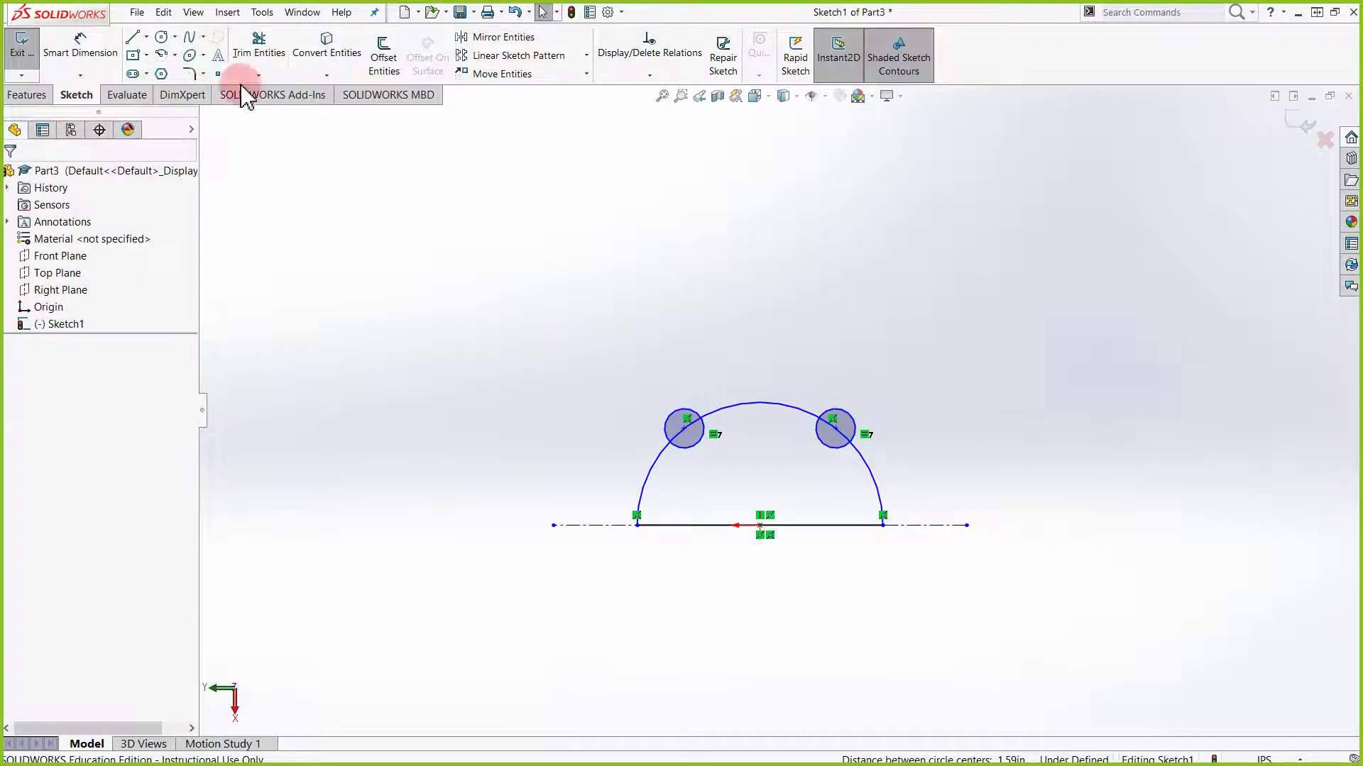
# Dimension one of the small circles with a diameter of 1/2 in
pyautogui.click(97, 48)
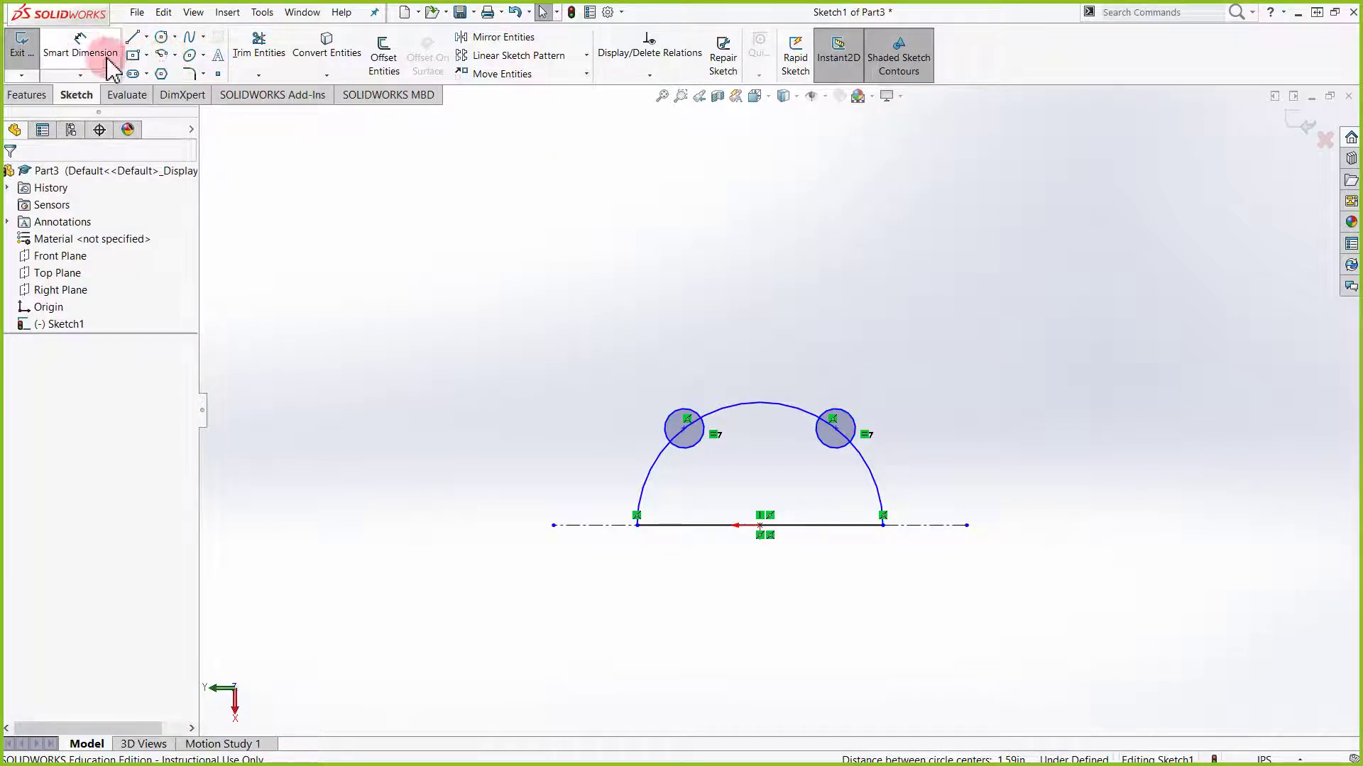
pyautogui.click(855, 433)
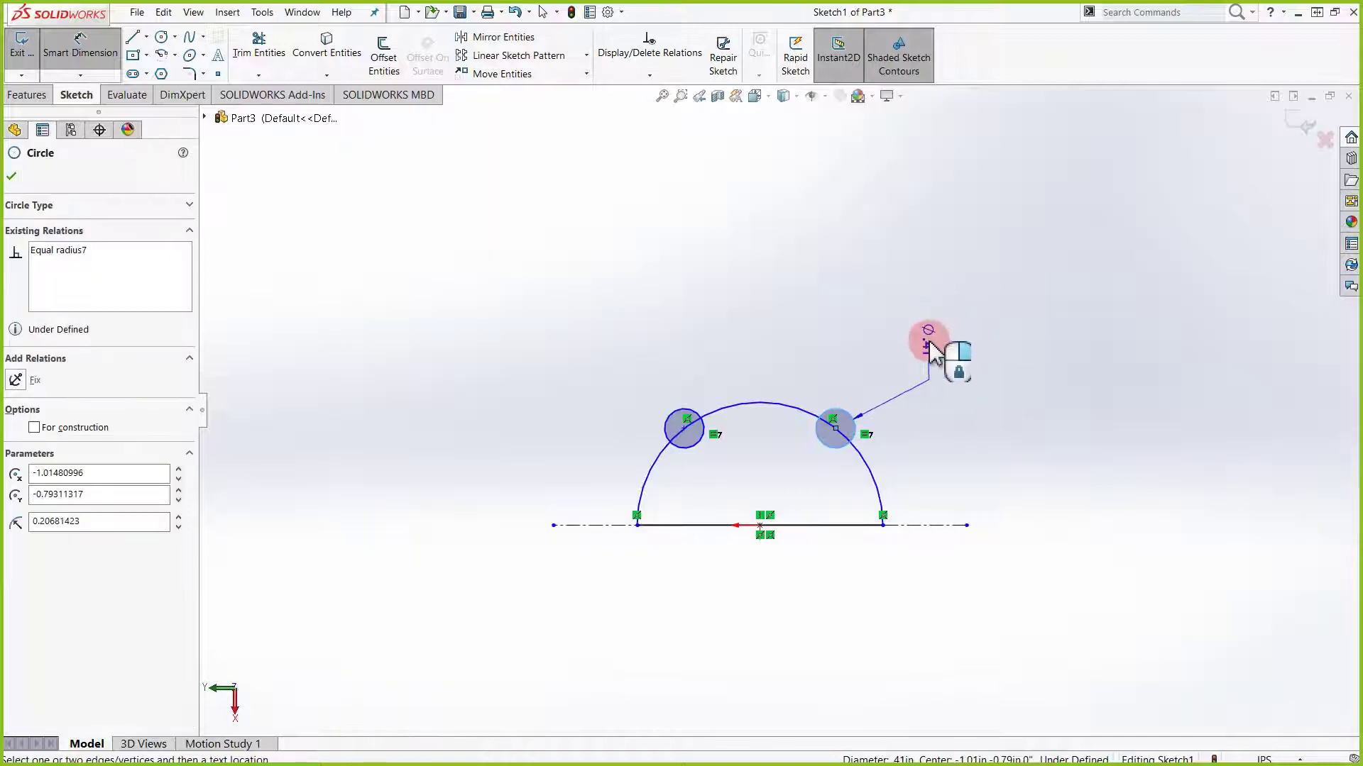
pyautogui.click(931, 342)
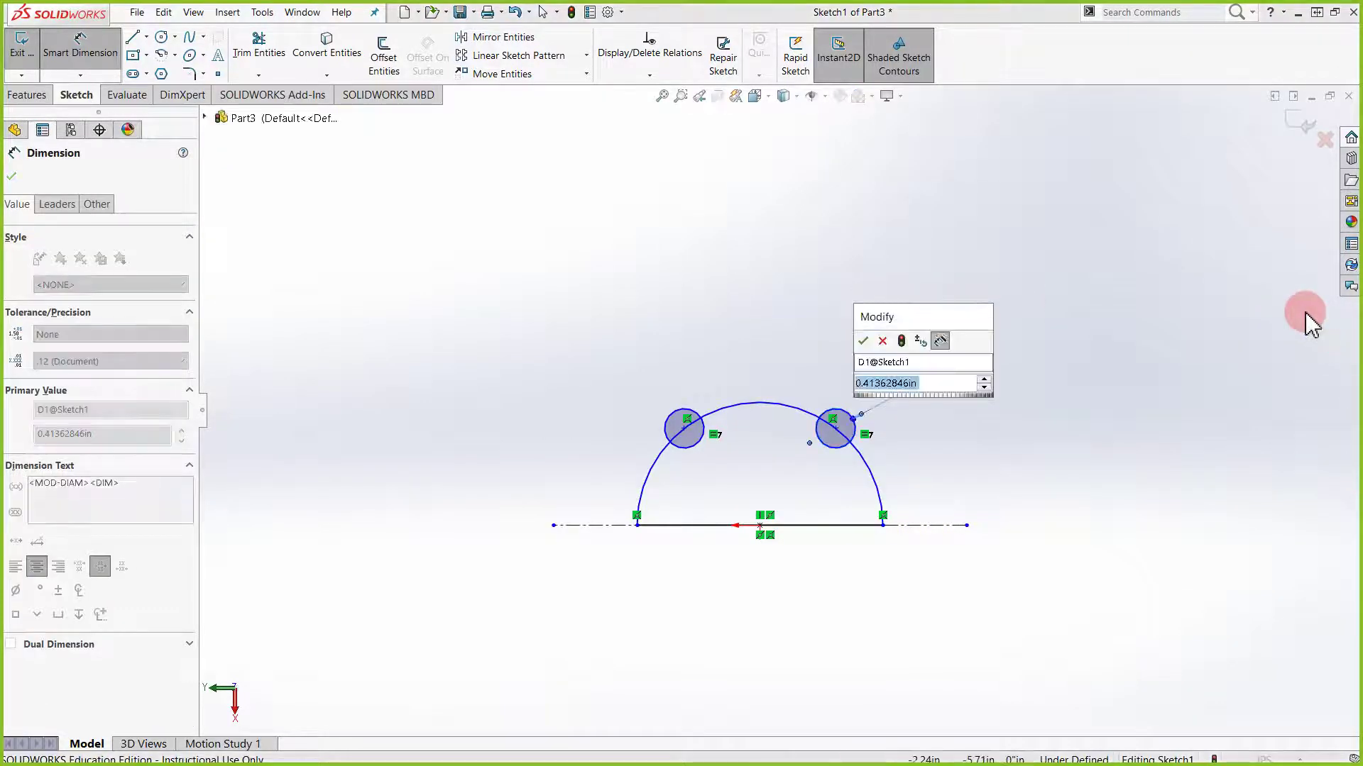
pyautogui.press('BackSpace')
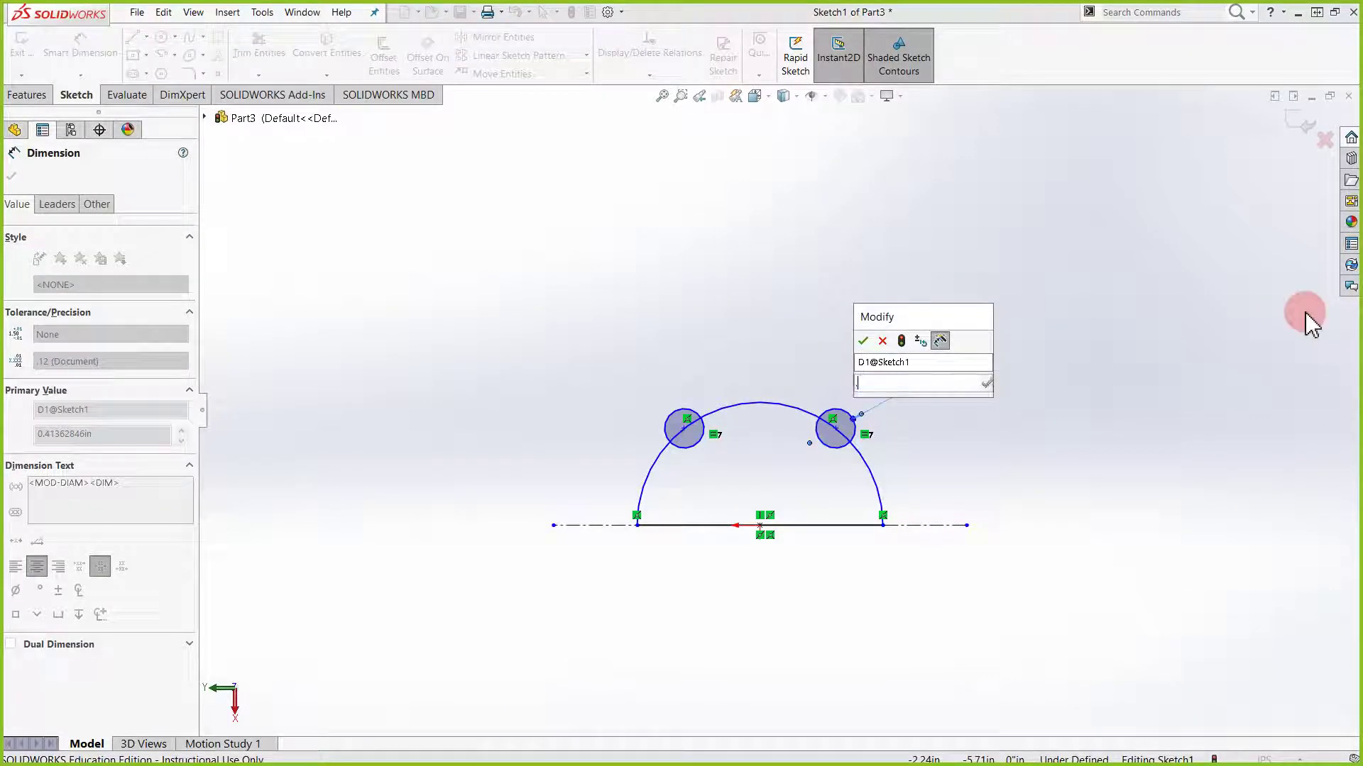
pyautogui.write('1/2')
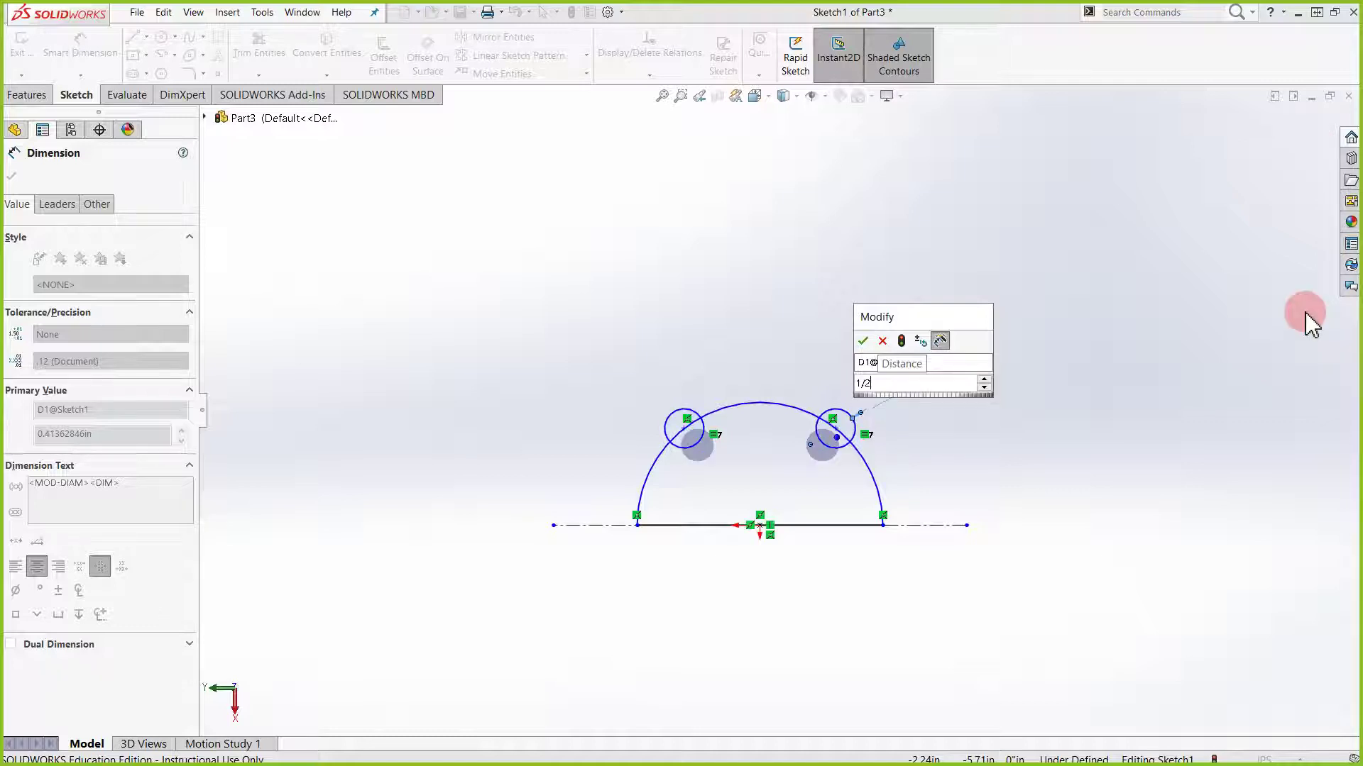
pyautogui.press('Return')
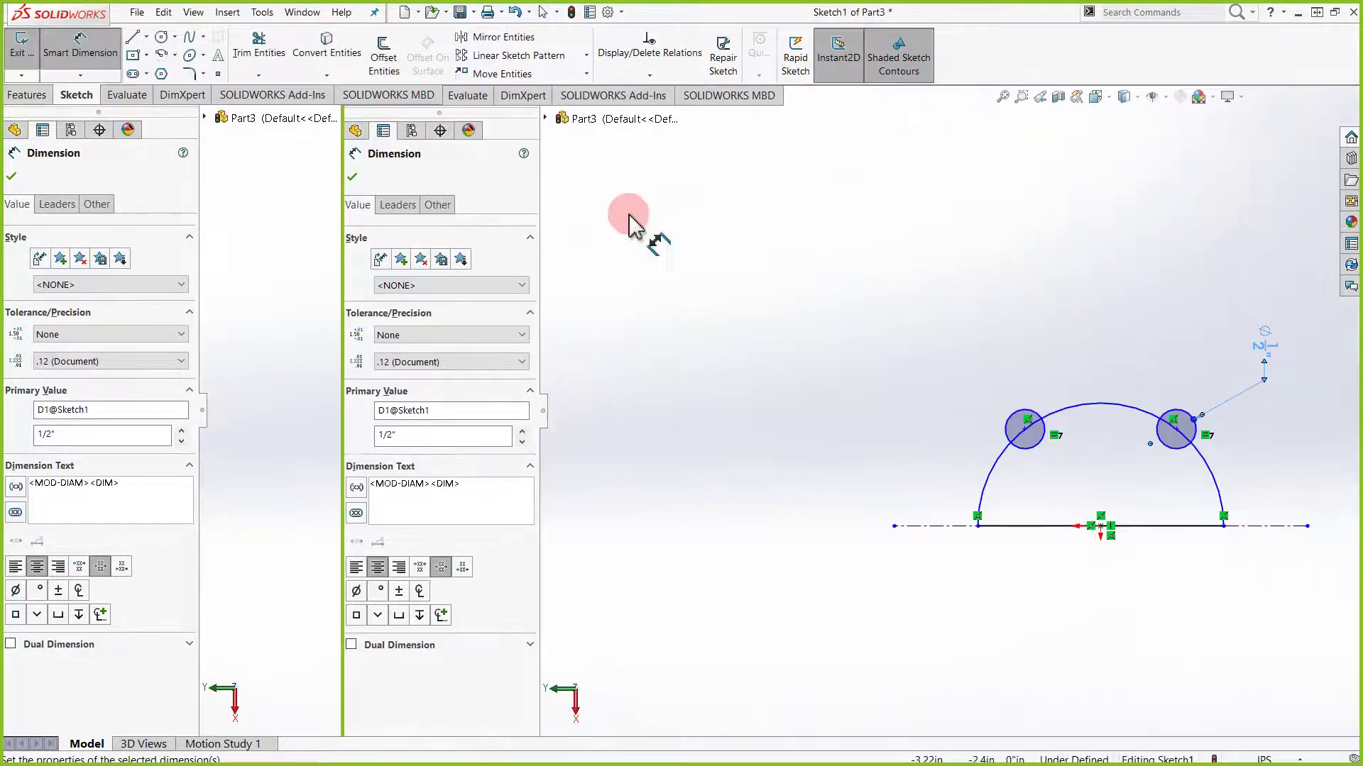
# Power-trim the overlapping circle and arc segments into one closed outline with two bumps, and delete the 1/2 in diameter dimension
pyautogui.click(259, 42)
pyautogui.moveTo(687, 444)
pyautogui.mouseDown()
pyautogui.moveTo(809, 503)
pyautogui.moveTo(830, 435)
pyautogui.moveTo(834, 455)
pyautogui.moveTo(994, 369)
pyautogui.mouseUp()
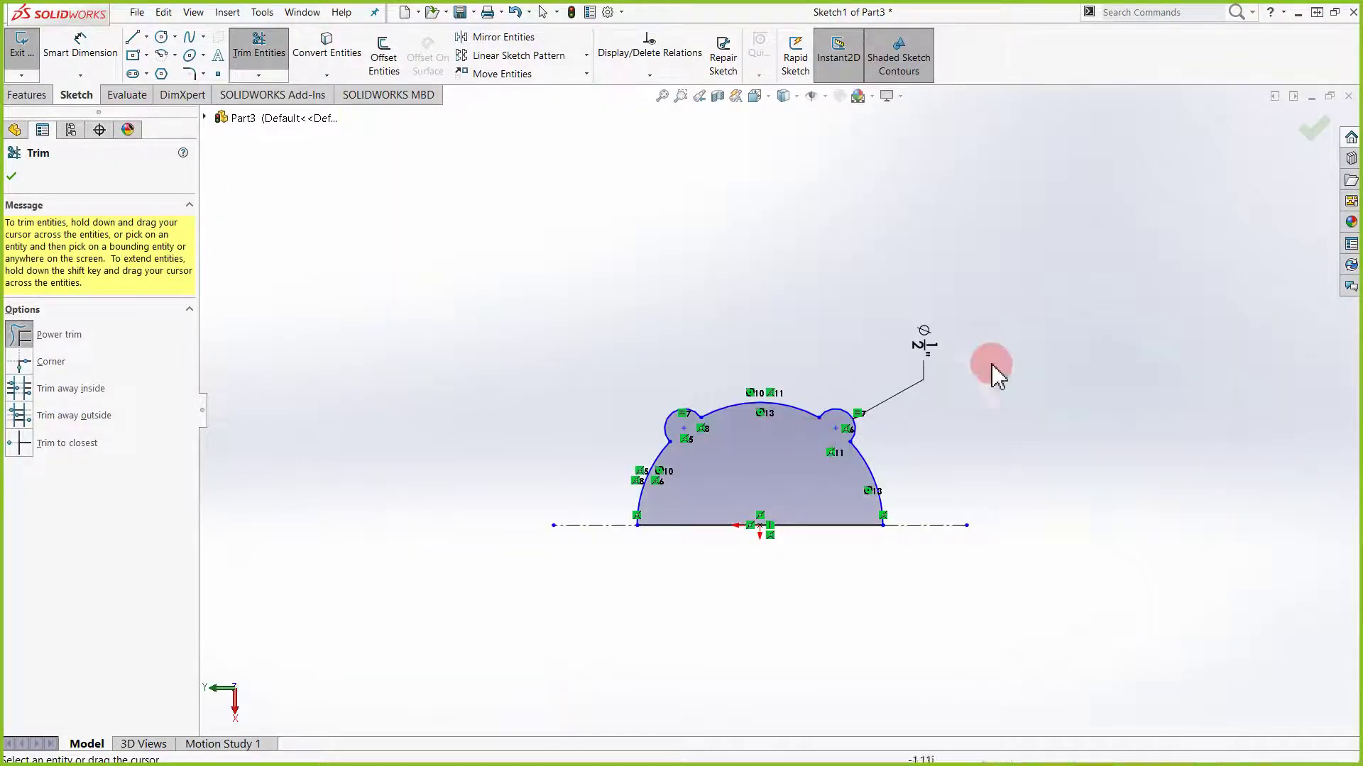
pyautogui.press('Escape')
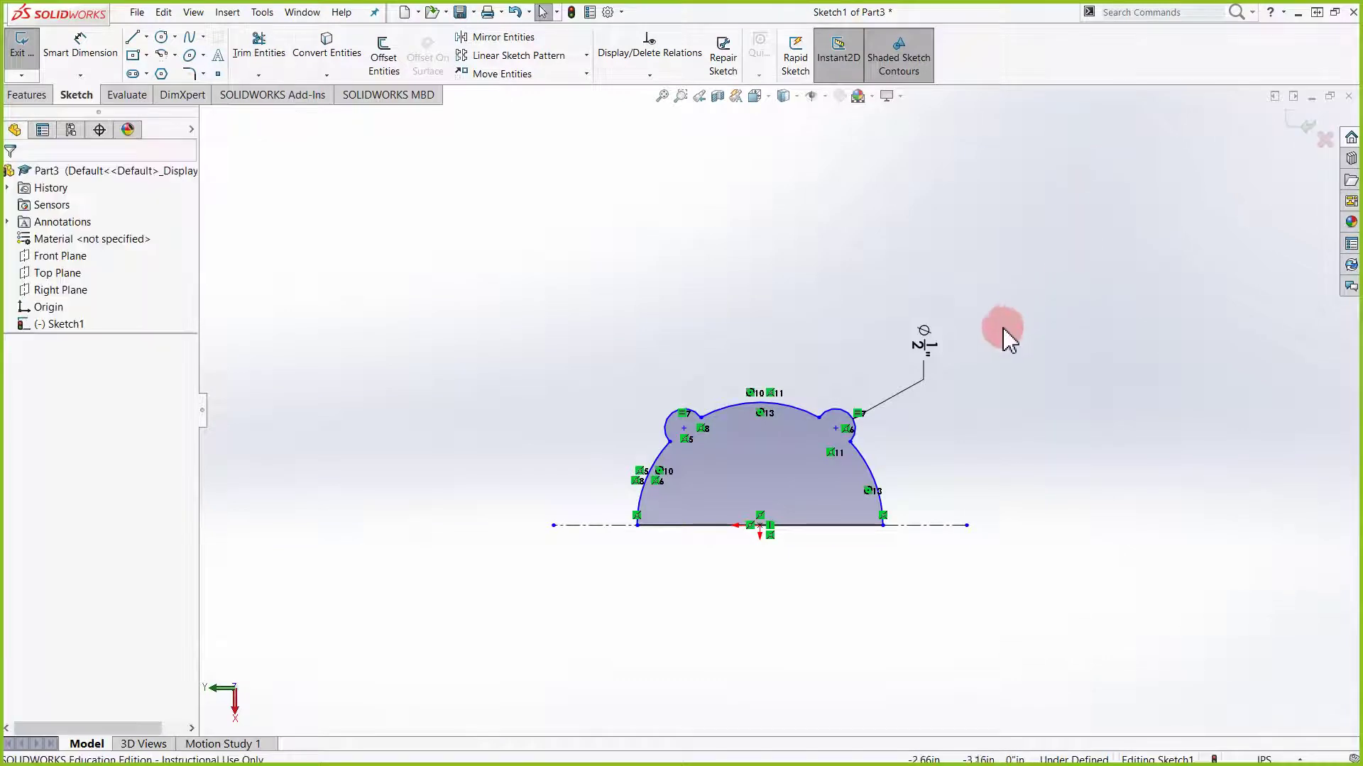
pyautogui.moveTo(938, 360); pyautogui.dragTo(905, 423)
pyautogui.press('Delete')
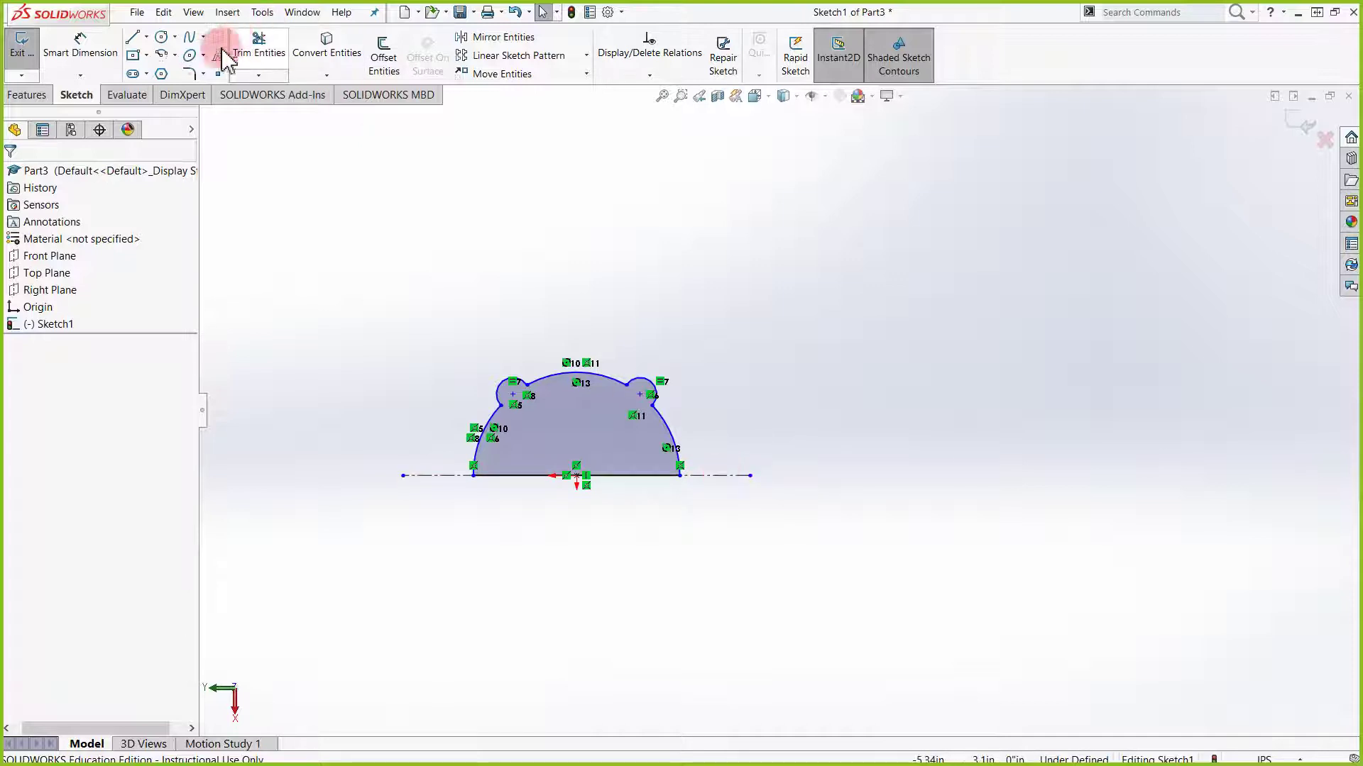
# Trim away the construction line that runs along the profile's straight base and extends past both ends
pyautogui.click(255, 54)
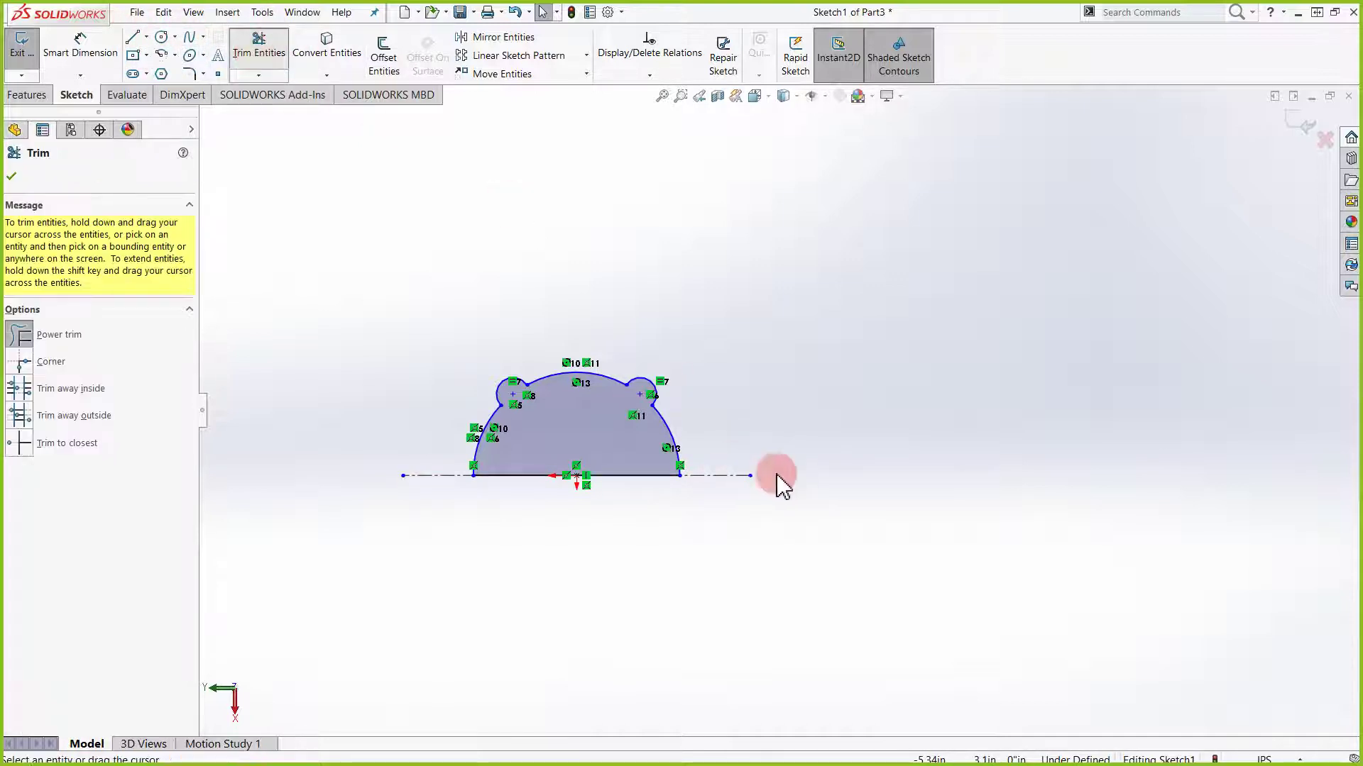
pyautogui.moveTo(745, 439)
pyautogui.mouseDown()
pyautogui.moveTo(718, 537)
pyautogui.moveTo(381, 476)
pyautogui.mouseUp()
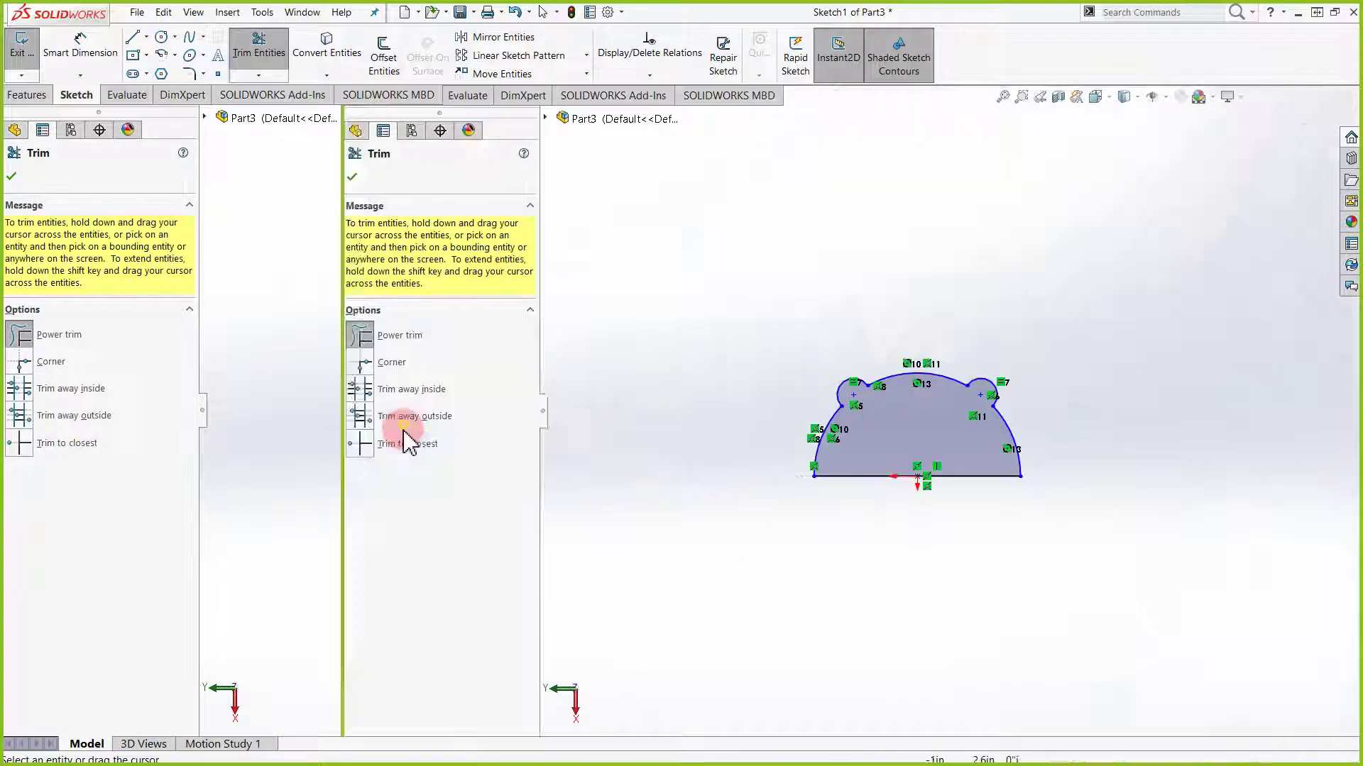
pyautogui.press('Escape')
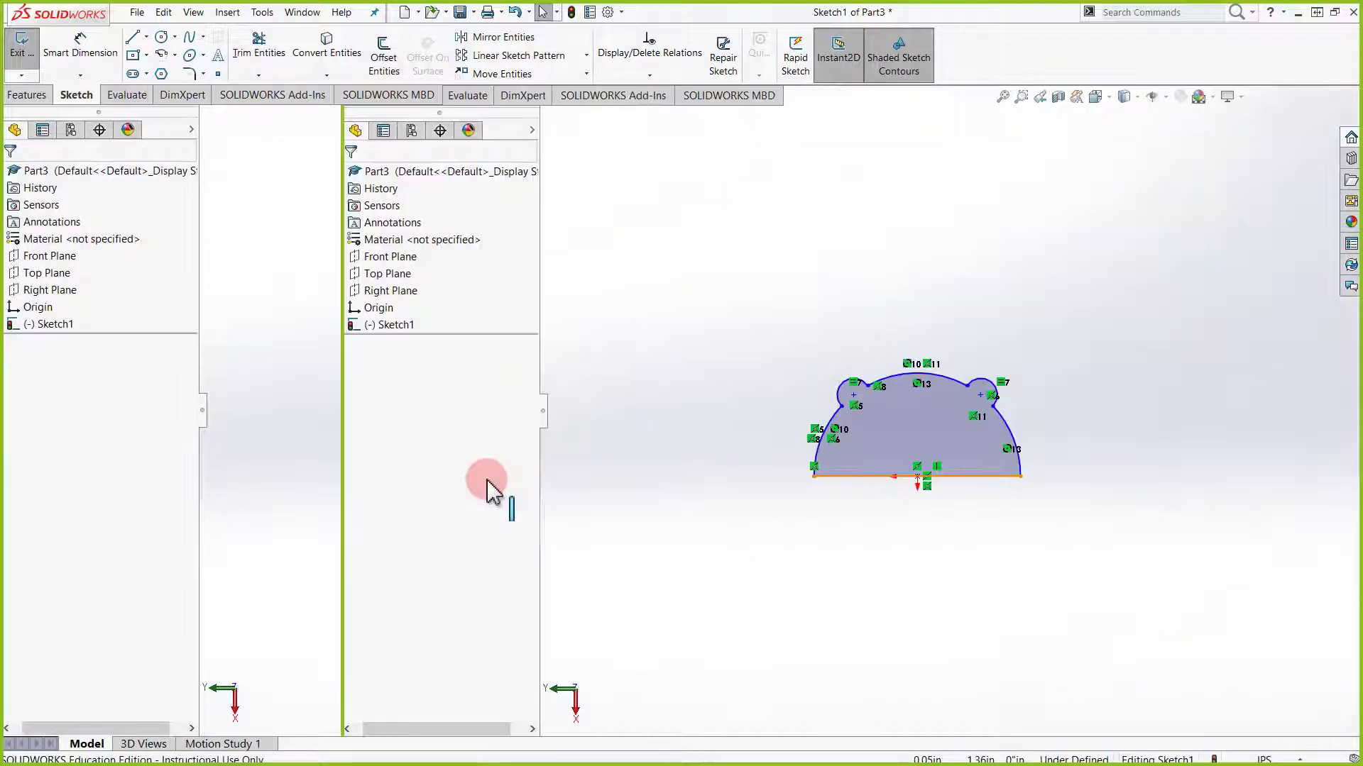
pyautogui.click(487, 479)
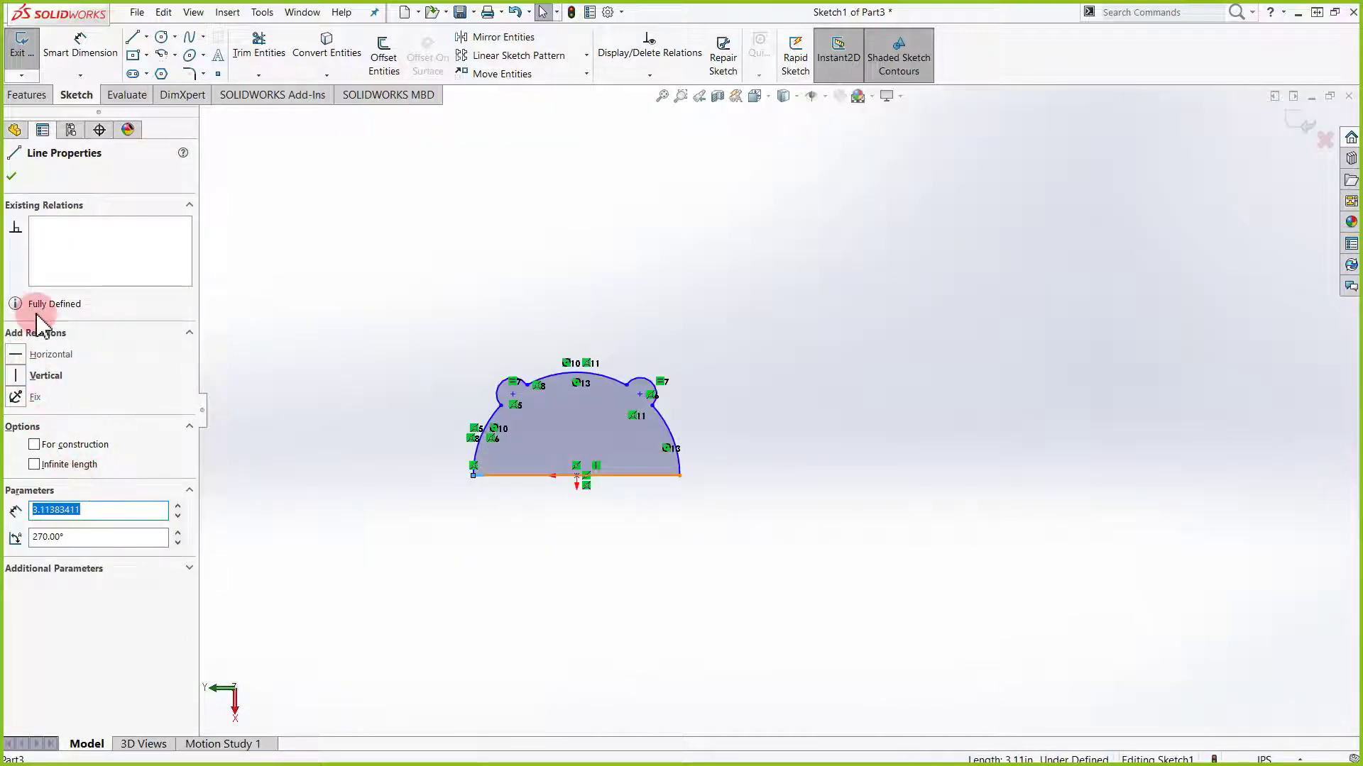
pyautogui.click(708, 521)
# Sketch a separate line about 4.92 in long, parallel to the profile's straight edge and offset outside the profile
pyautogui.moveTo(573, 521)
pyautogui.mouseDown(button='middle')
pyautogui.moveTo(532, 523)
pyautogui.moveTo(648, 629)
pyautogui.moveTo(511, 702)
pyautogui.moveTo(332, 348)
pyautogui.mouseUp(button='middle')
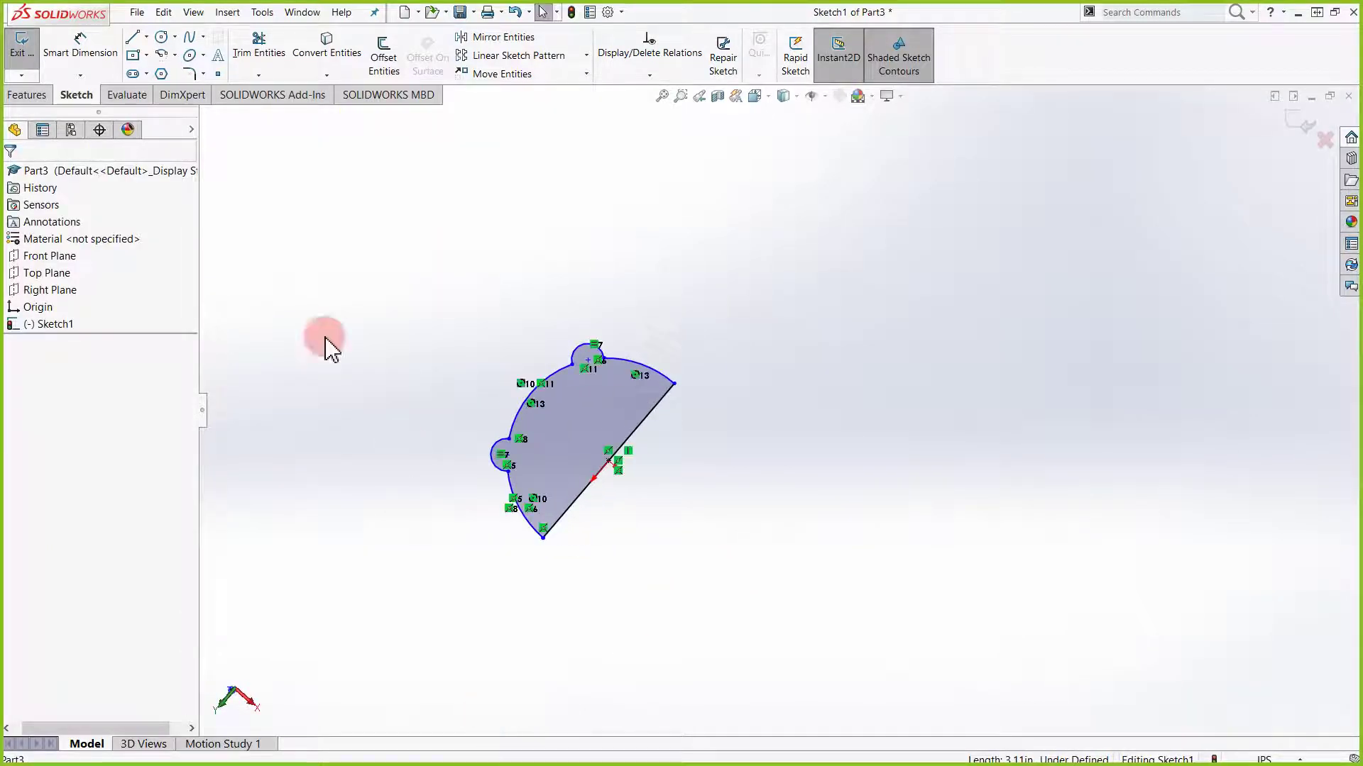
pyautogui.click(135, 36)
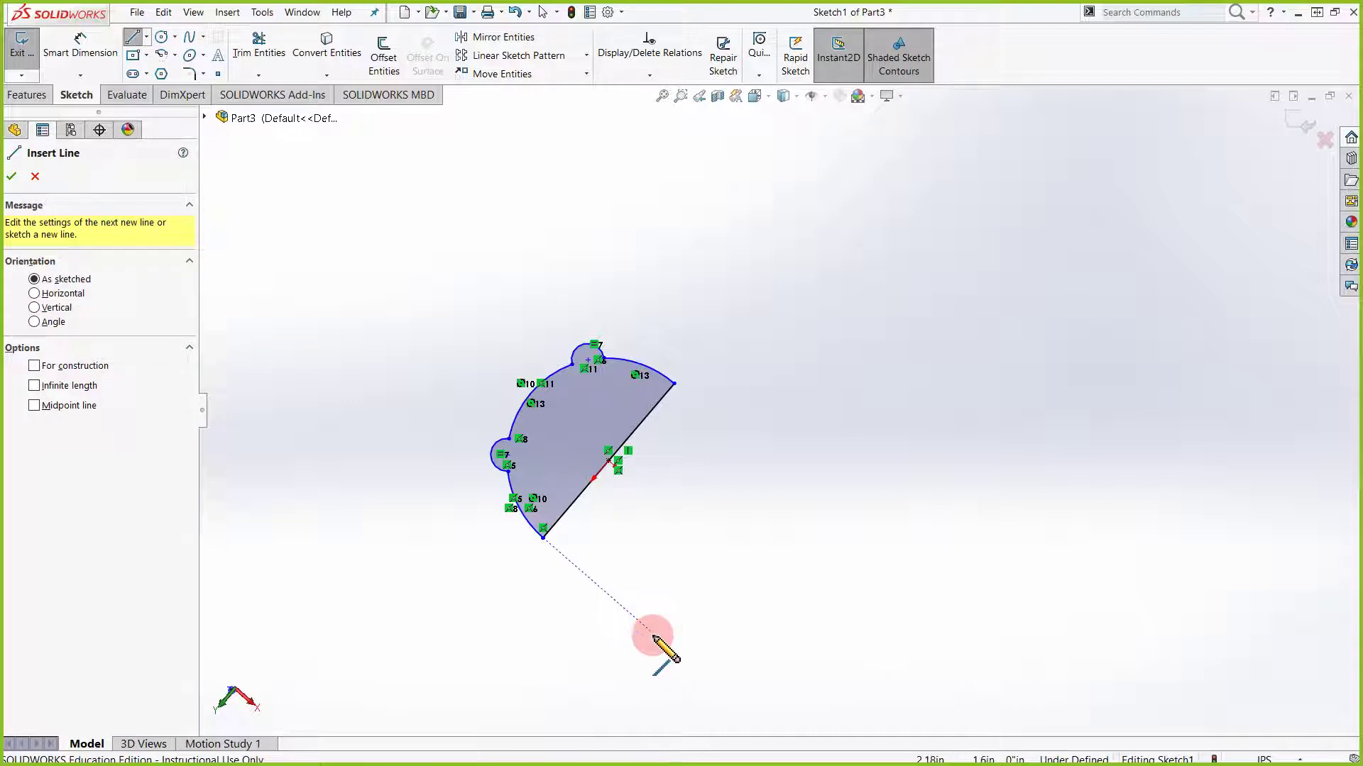
pyautogui.click(654, 636)
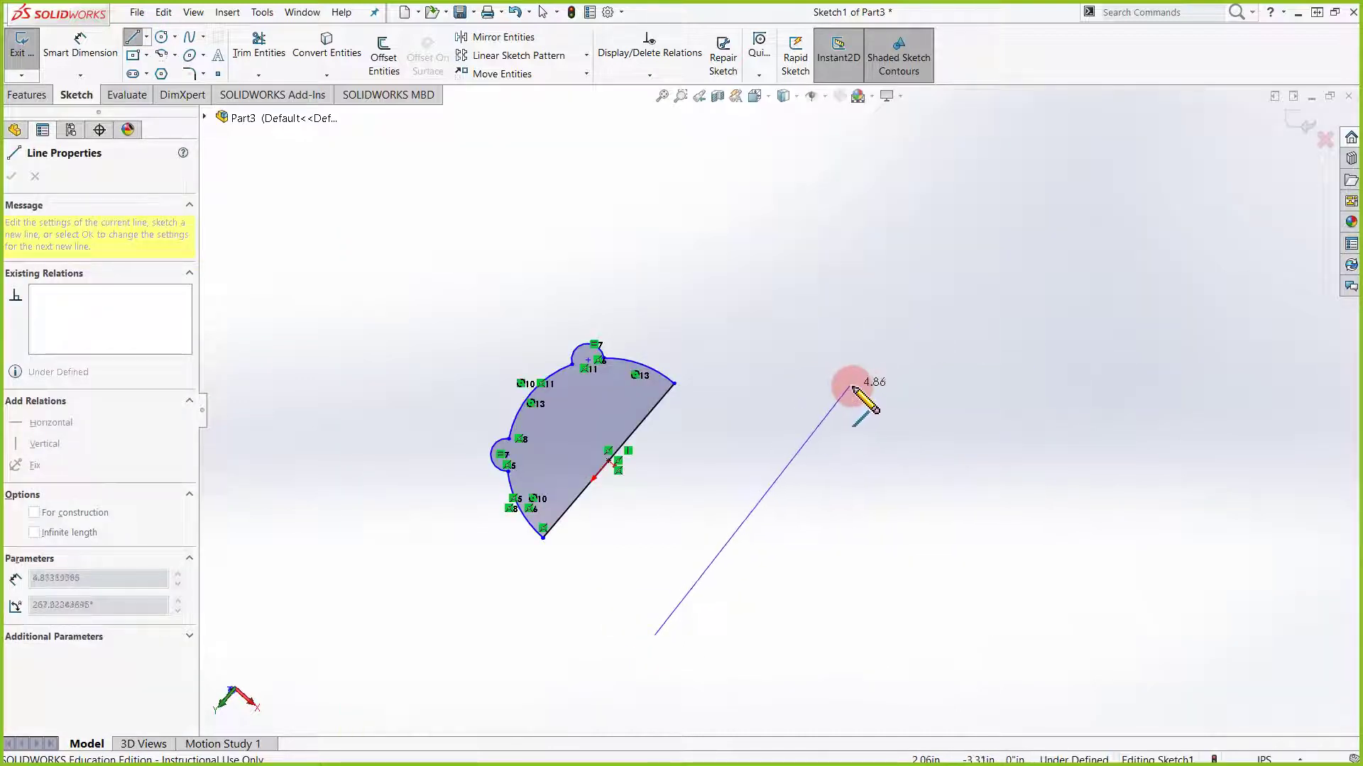
pyautogui.click(863, 391)
pyautogui.press('Escape')
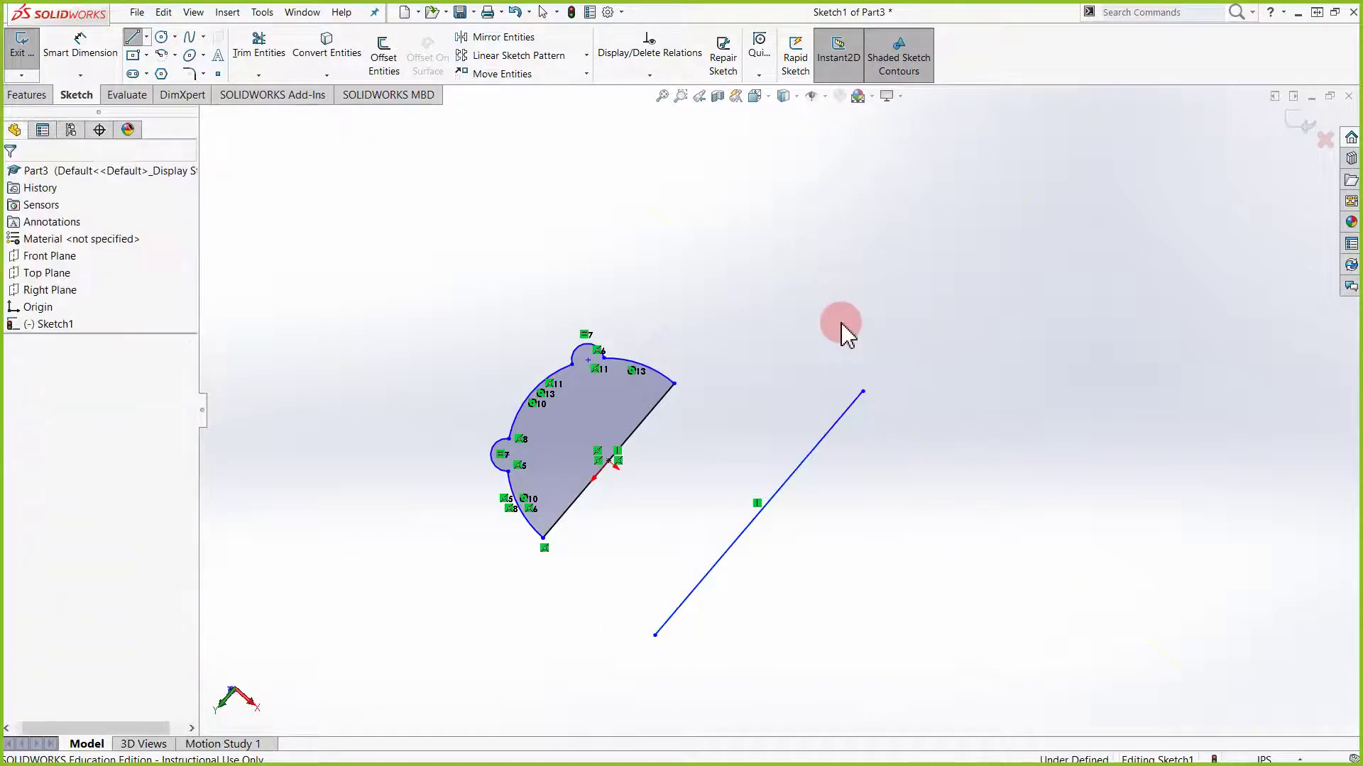
pyautogui.scroll(-2, 841, 323)
pyautogui.scroll(4, 848, 355)
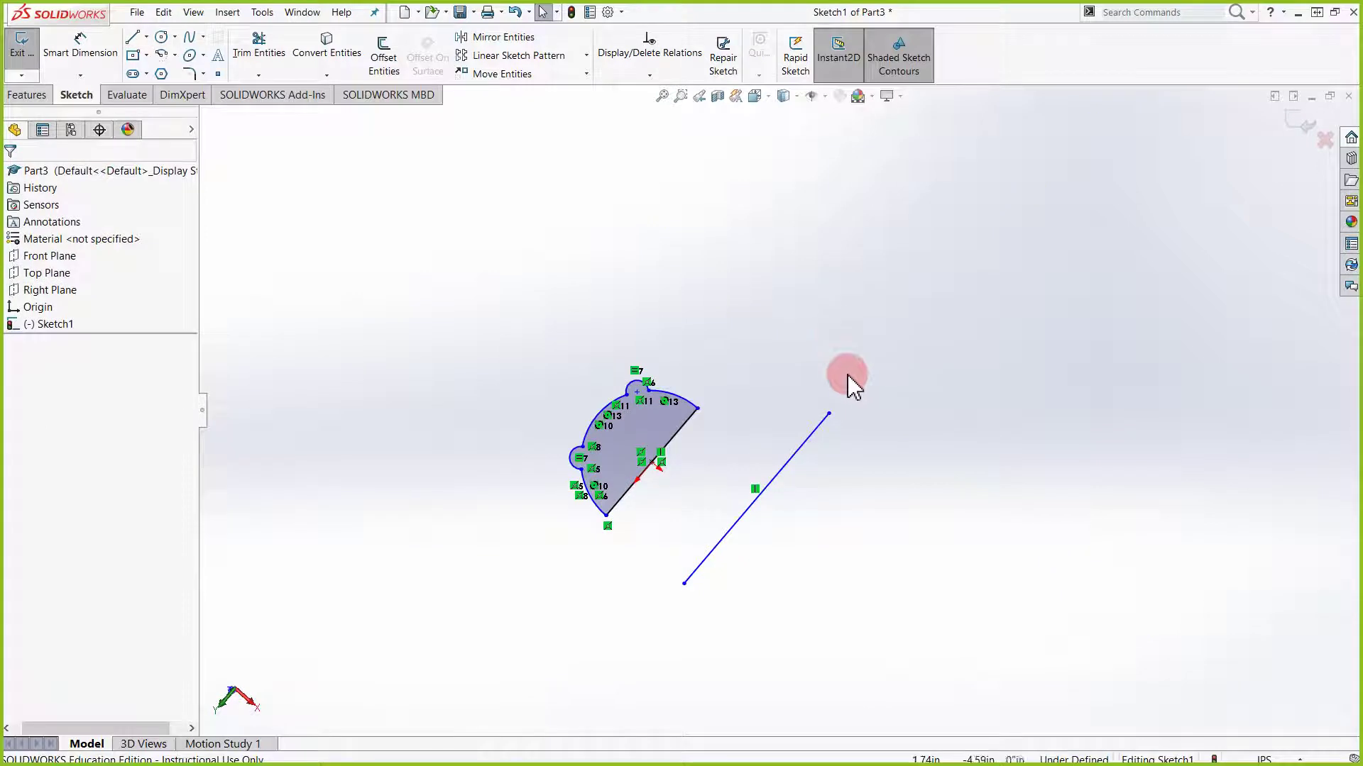
# Convert the separate line beside the profile to construction geometry
pyautogui.click(801, 458)
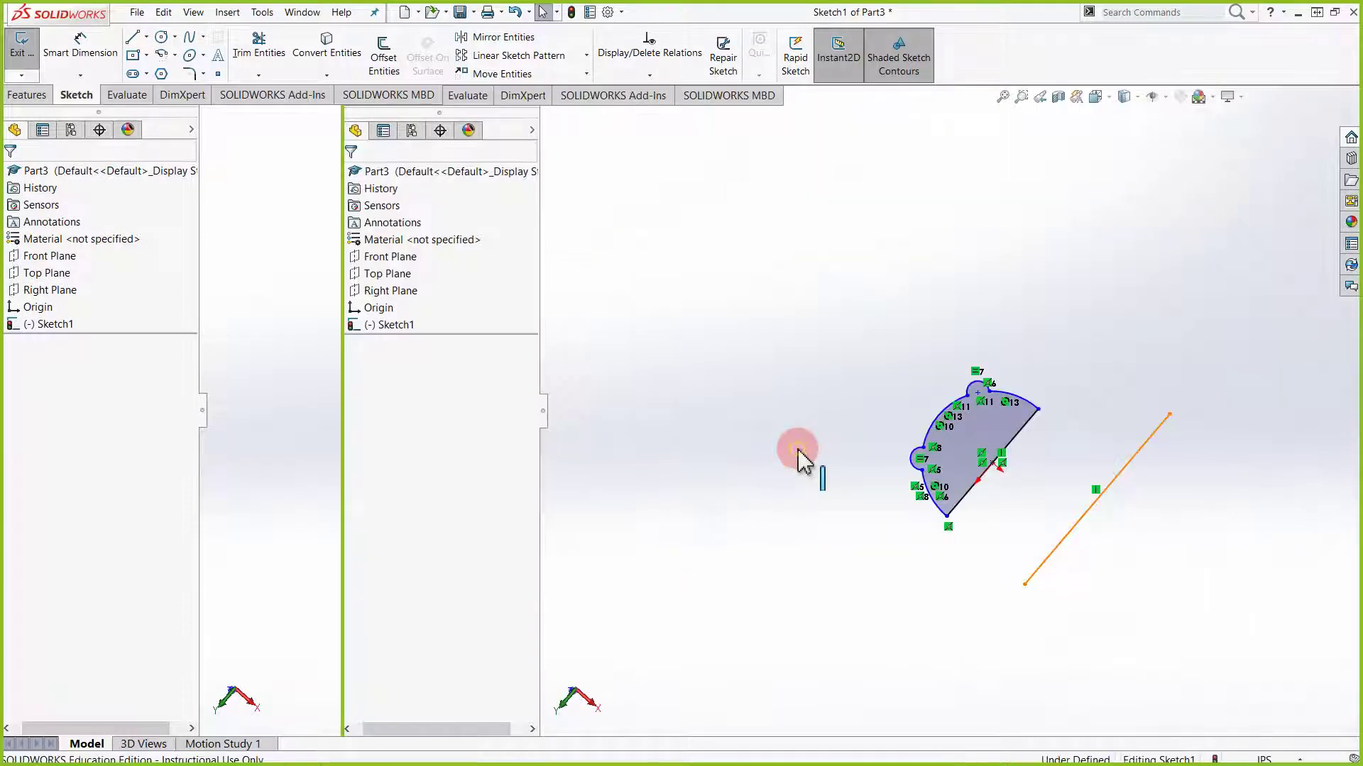
pyautogui.click(34, 444)
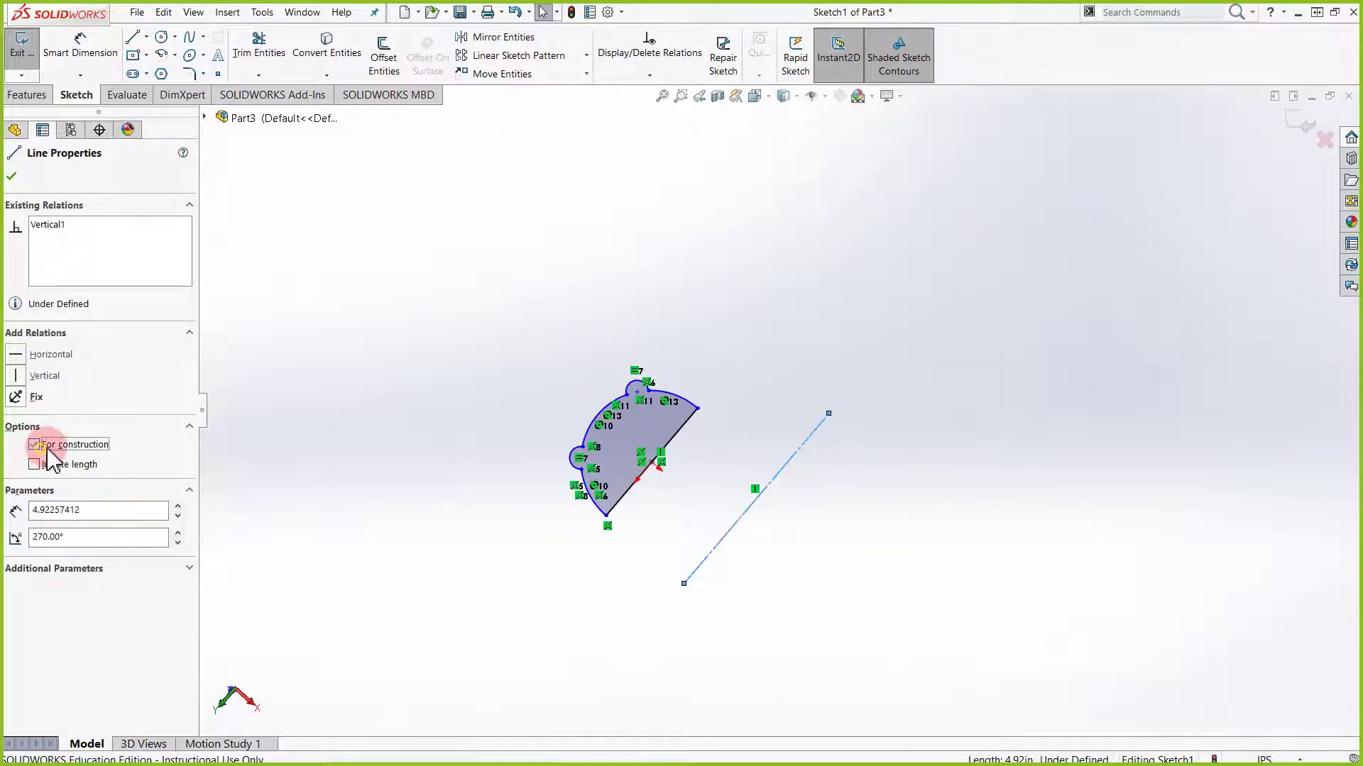
pyautogui.click(1172, 381)
pyautogui.click(845, 525)
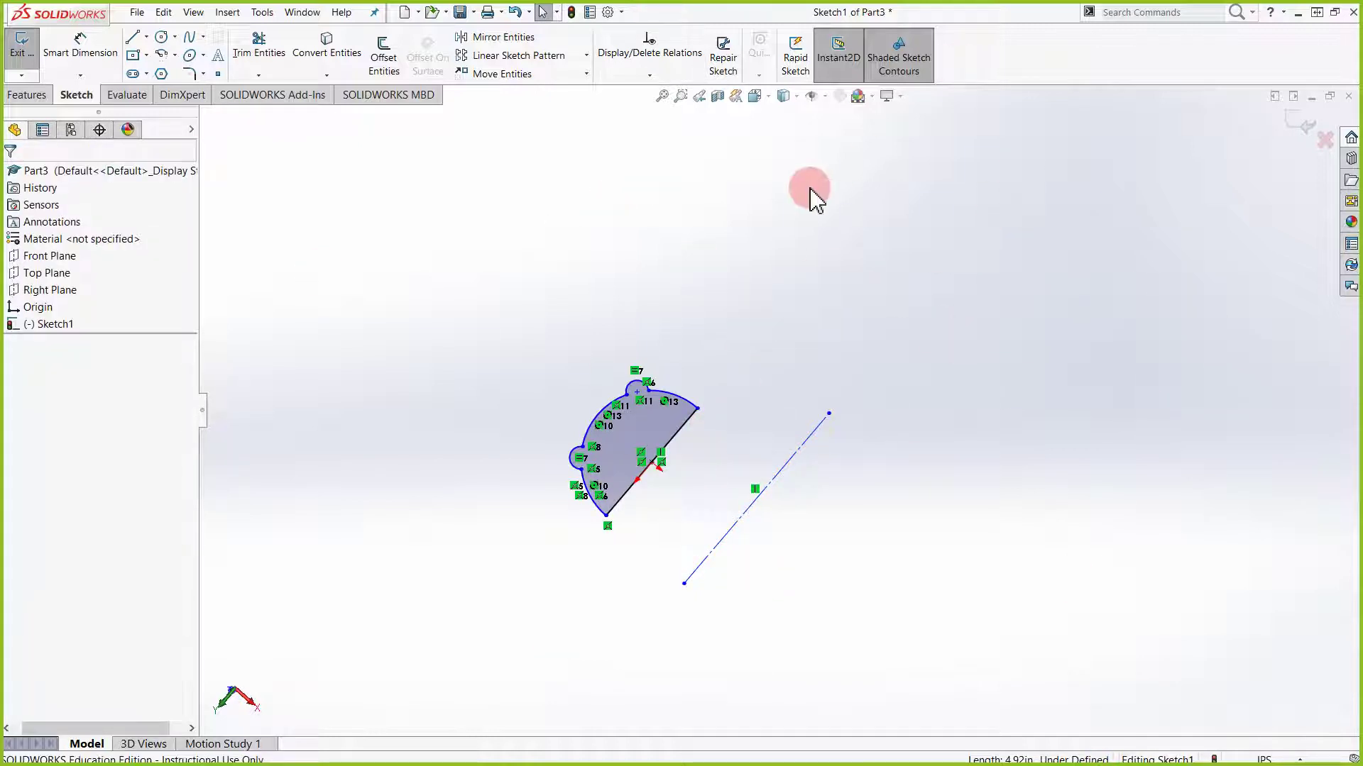
# Revolve the bumped profile 360 degrees about the separate construction line, replacing the profile's straight edge as the axis of revolution
pyautogui.click(27, 96)
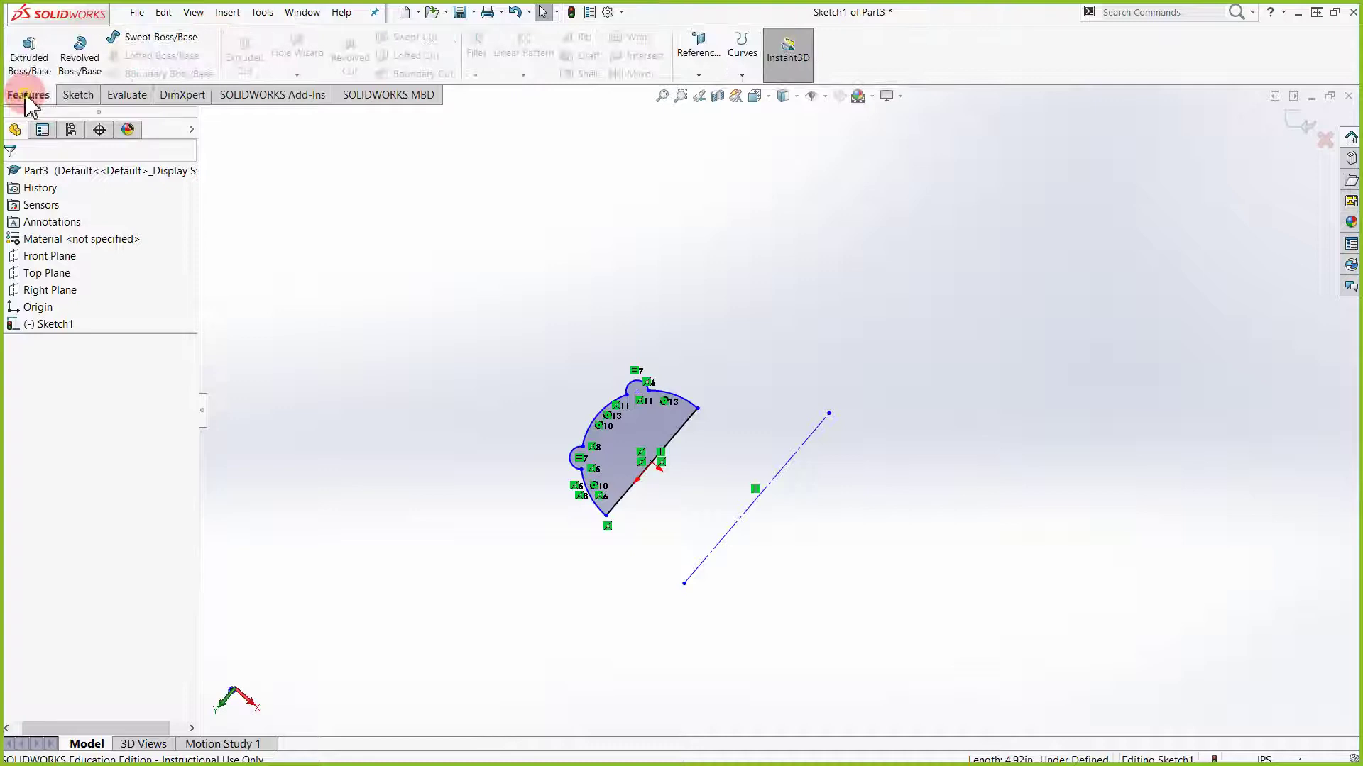
pyautogui.click(79, 62)
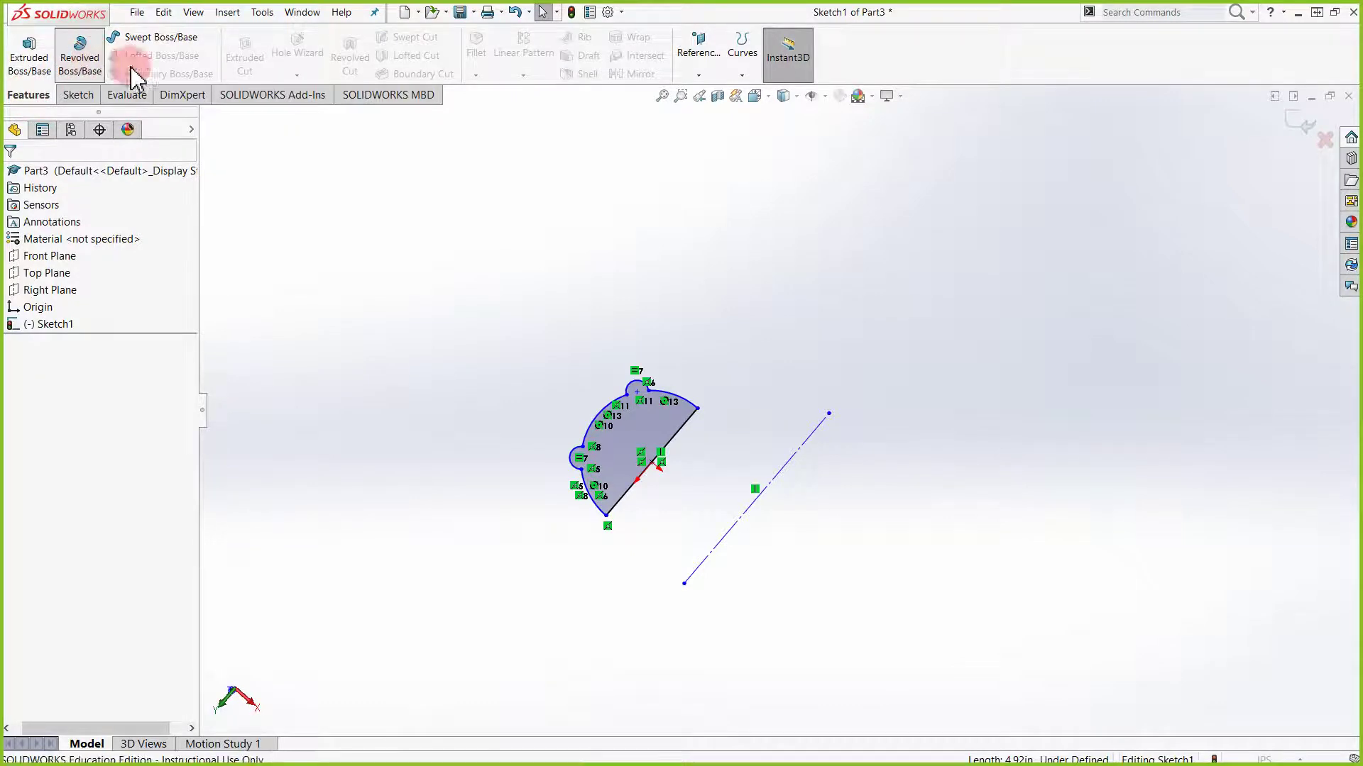
pyautogui.click(664, 423)
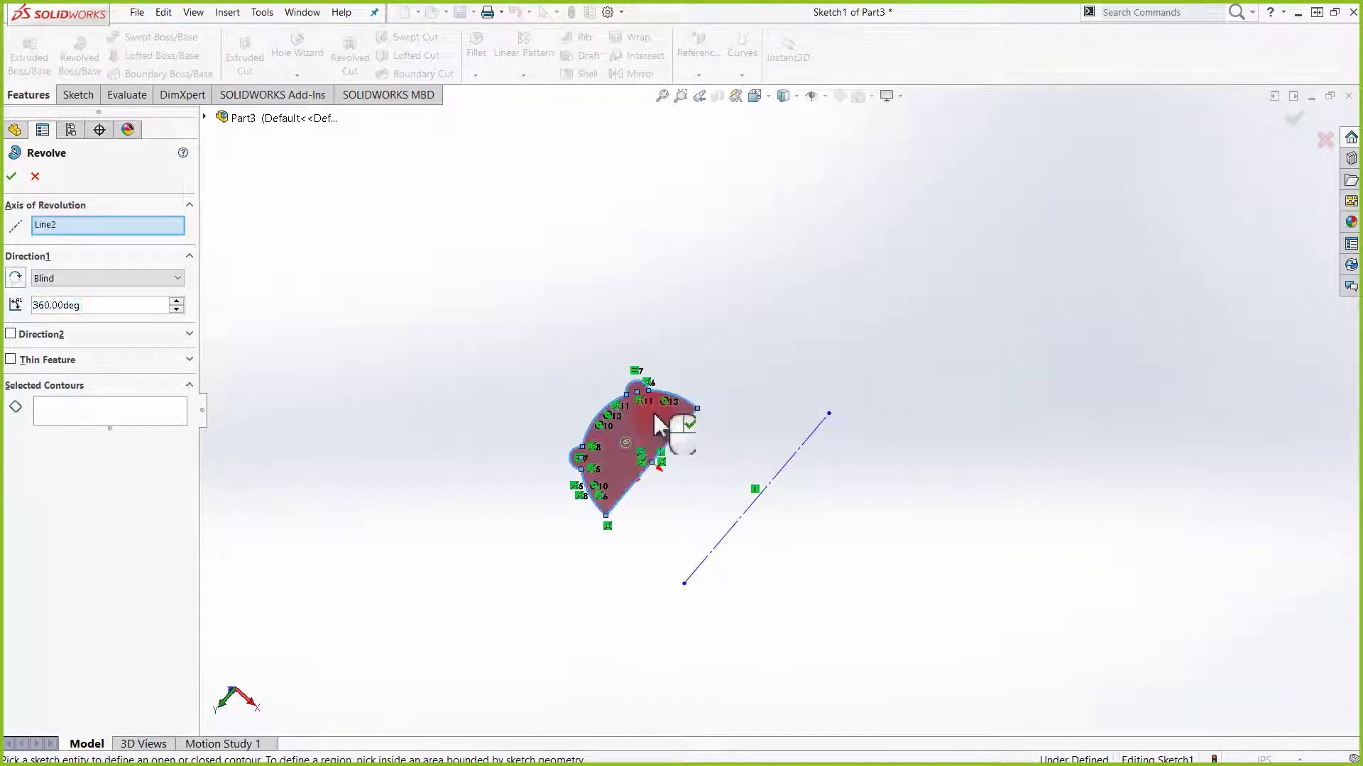
pyautogui.rightClick(67, 226)
pyautogui.click(108, 252)
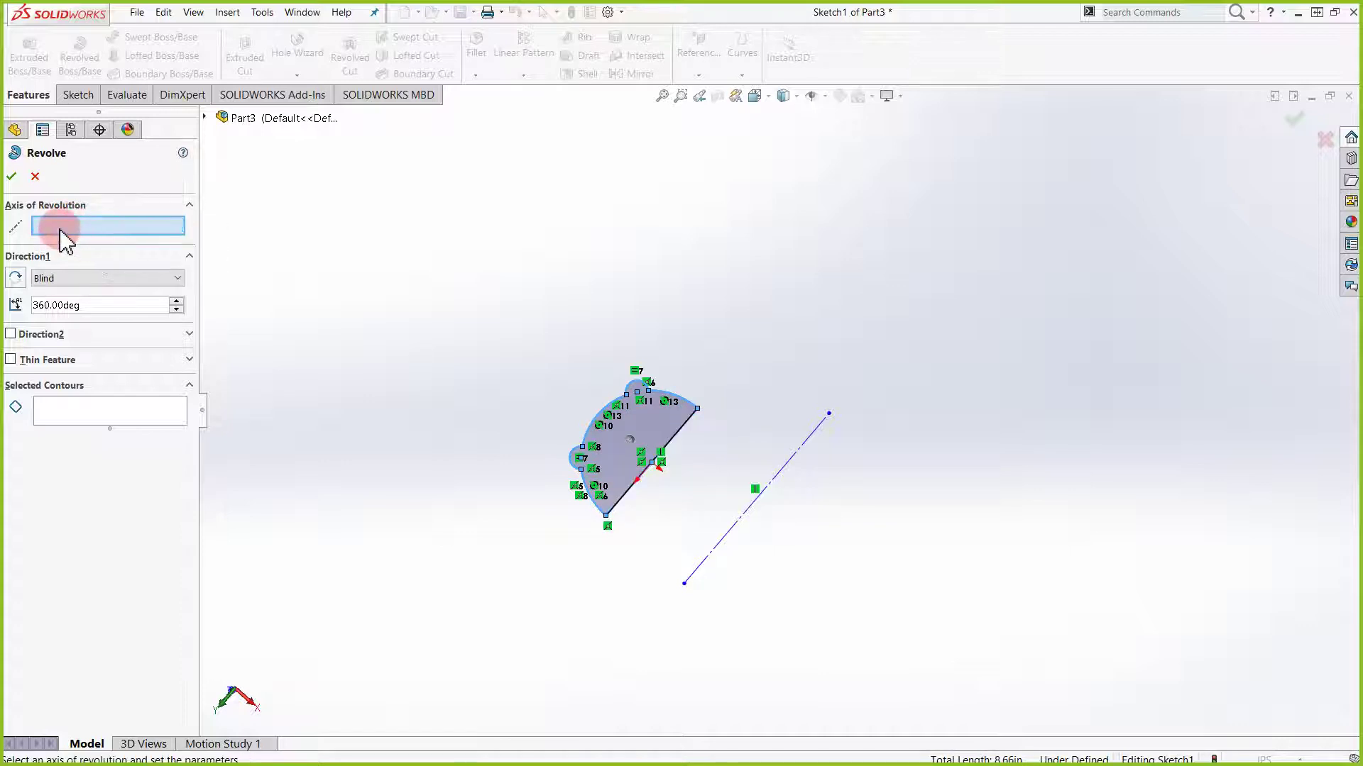
pyautogui.click(796, 468)
pyautogui.moveTo(775, 411); pyautogui.dragTo(475, 422, button='middle')
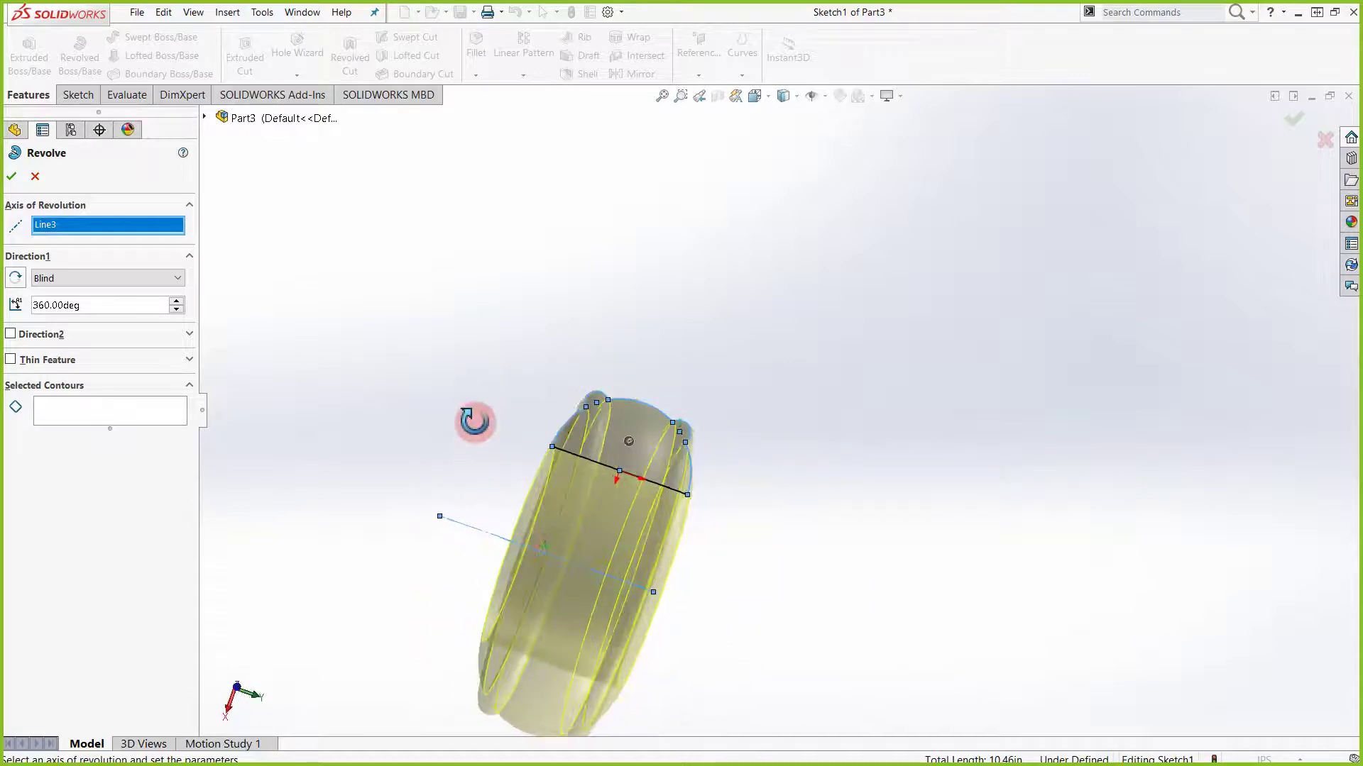
pyautogui.click(17, 207)
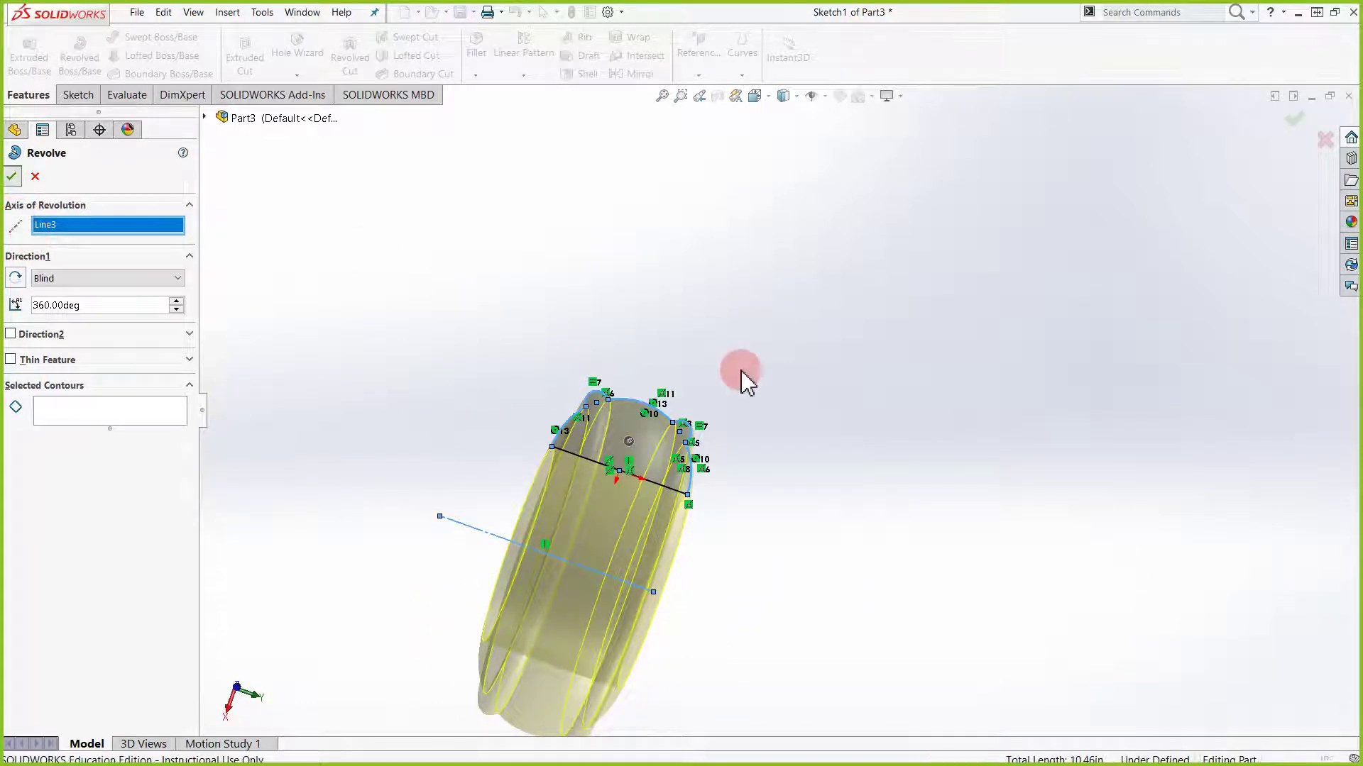
# Examine the revolved ring from several angles, including its central hole and the raised bumps around its outer surface
pyautogui.moveTo(730, 509); pyautogui.dragTo(639, 572, button='middle')
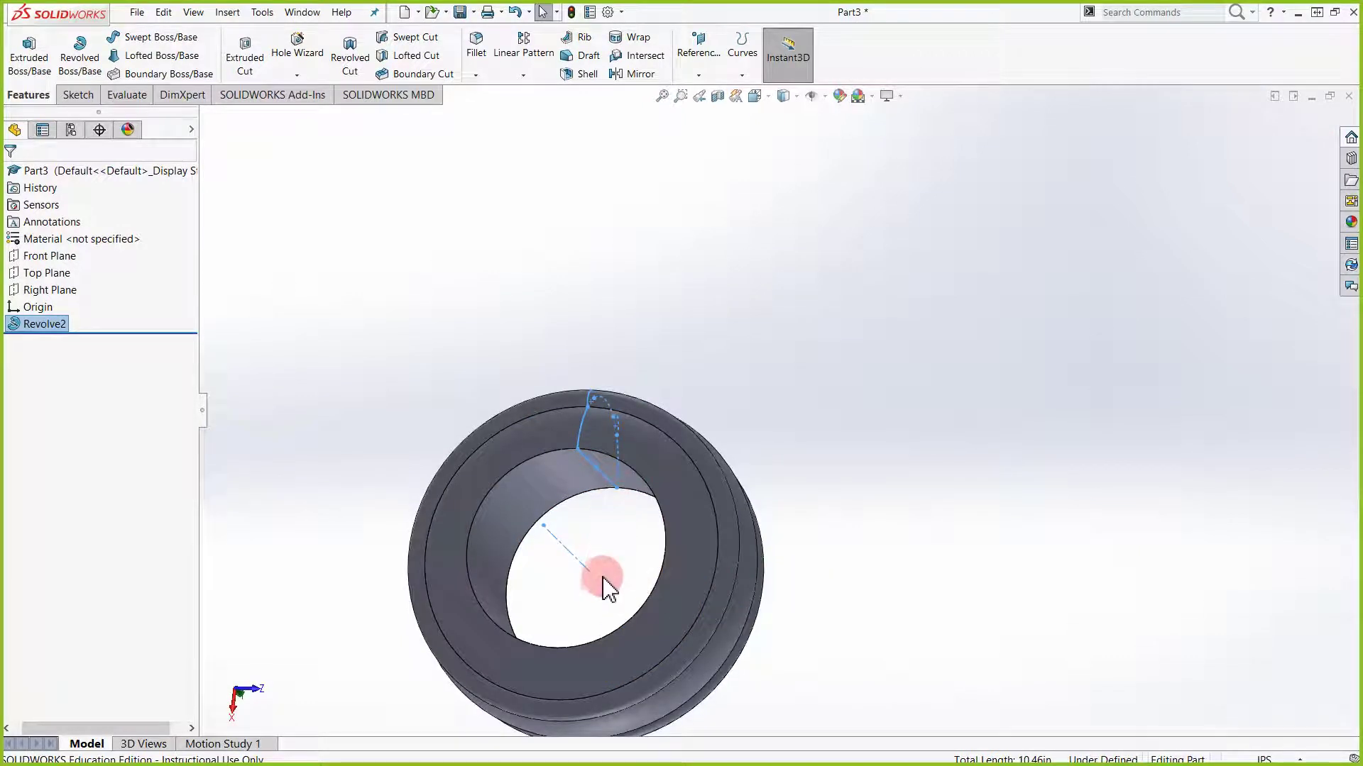
pyautogui.moveTo(614, 529); pyautogui.dragTo(437, 509, button='middle')
pyautogui.scroll(-5, 638, 426)
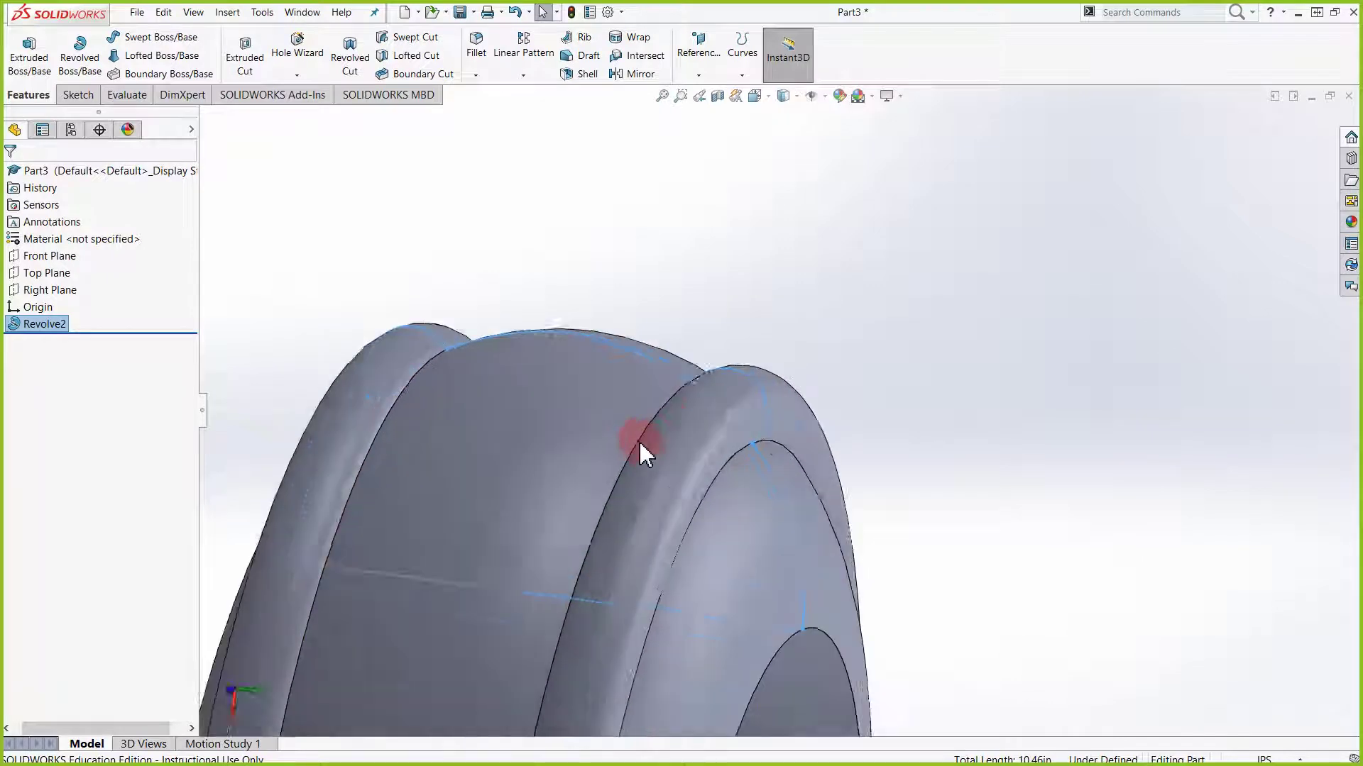
pyautogui.scroll(2, 658, 427)
pyautogui.scroll(4, 658, 427)
pyautogui.moveTo(626, 477); pyautogui.dragTo(740, 475, button='middle')
pyautogui.scroll(1, 740, 476)
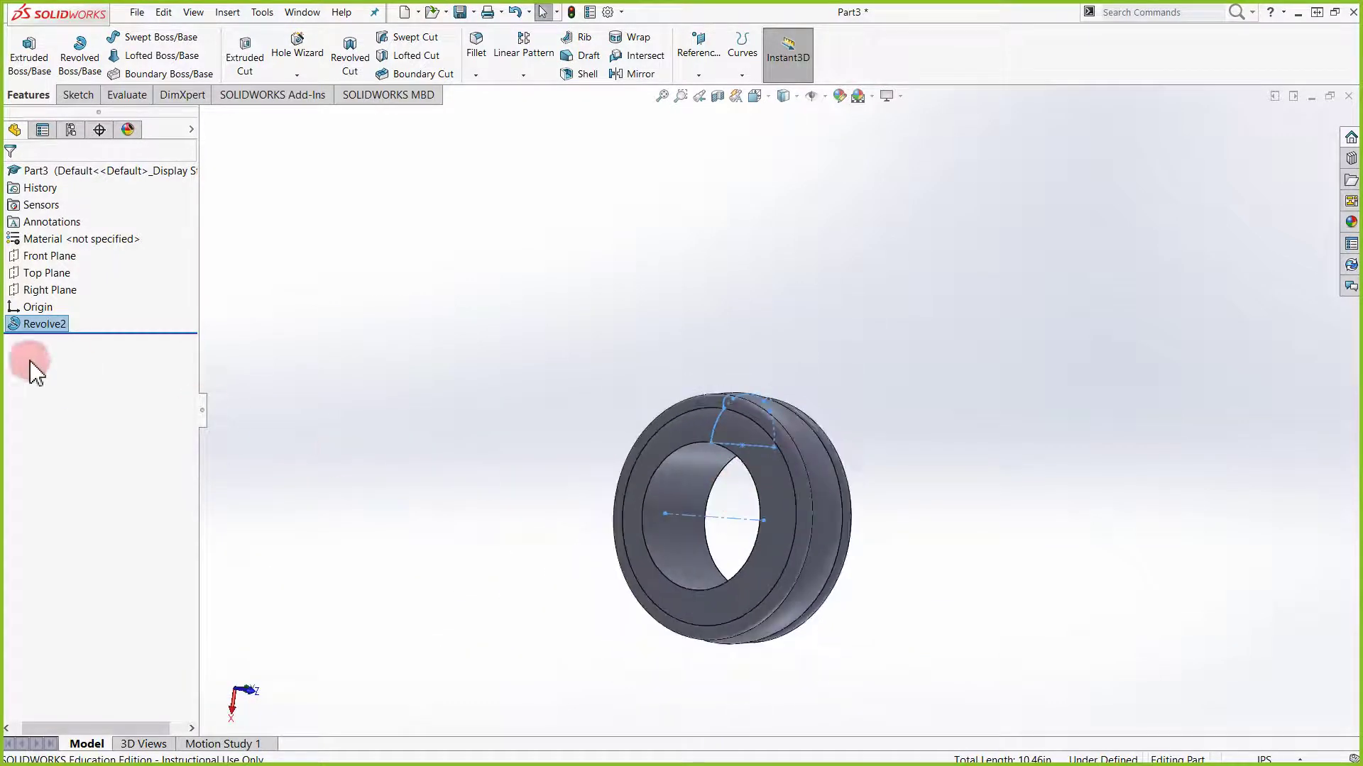
# Edit the ring's revolve feature and set its angle to 180 degrees
pyautogui.rightClick(65, 328)
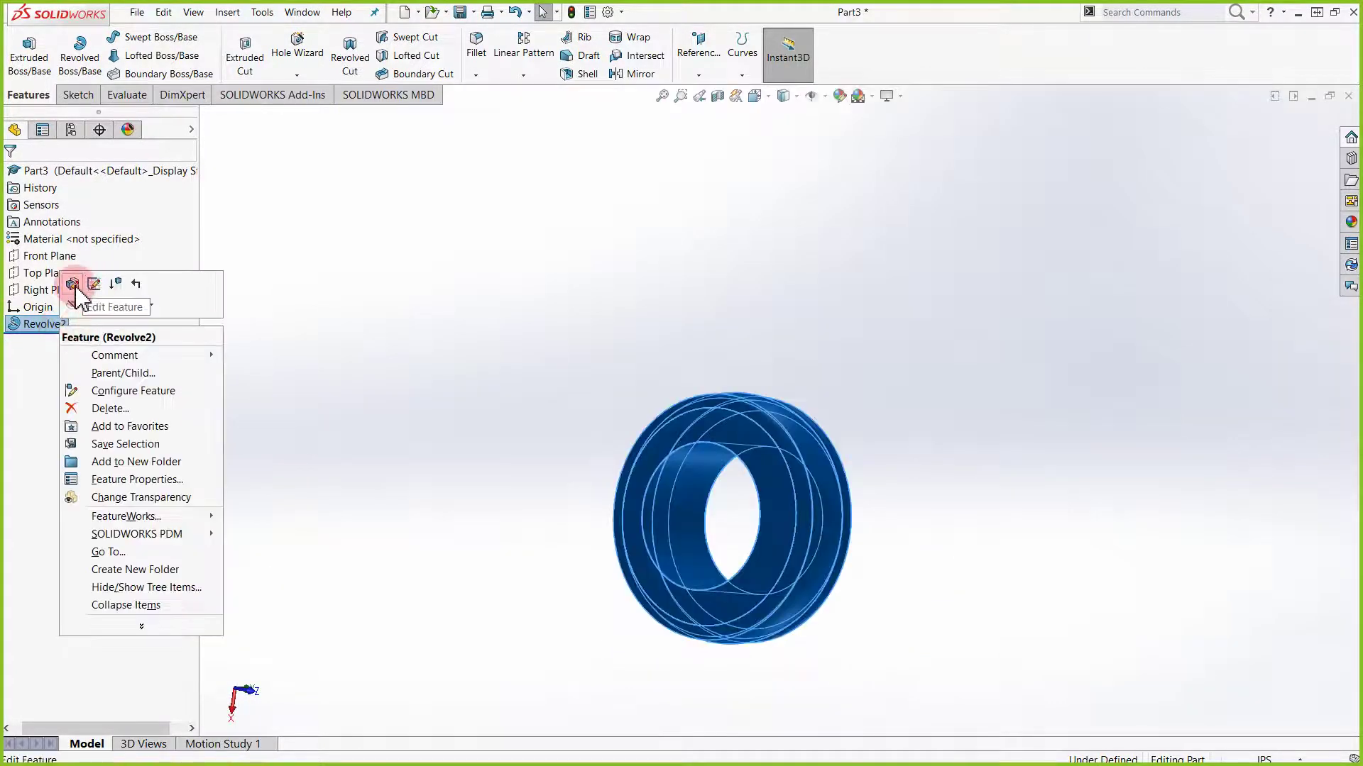
pyautogui.click(81, 299)
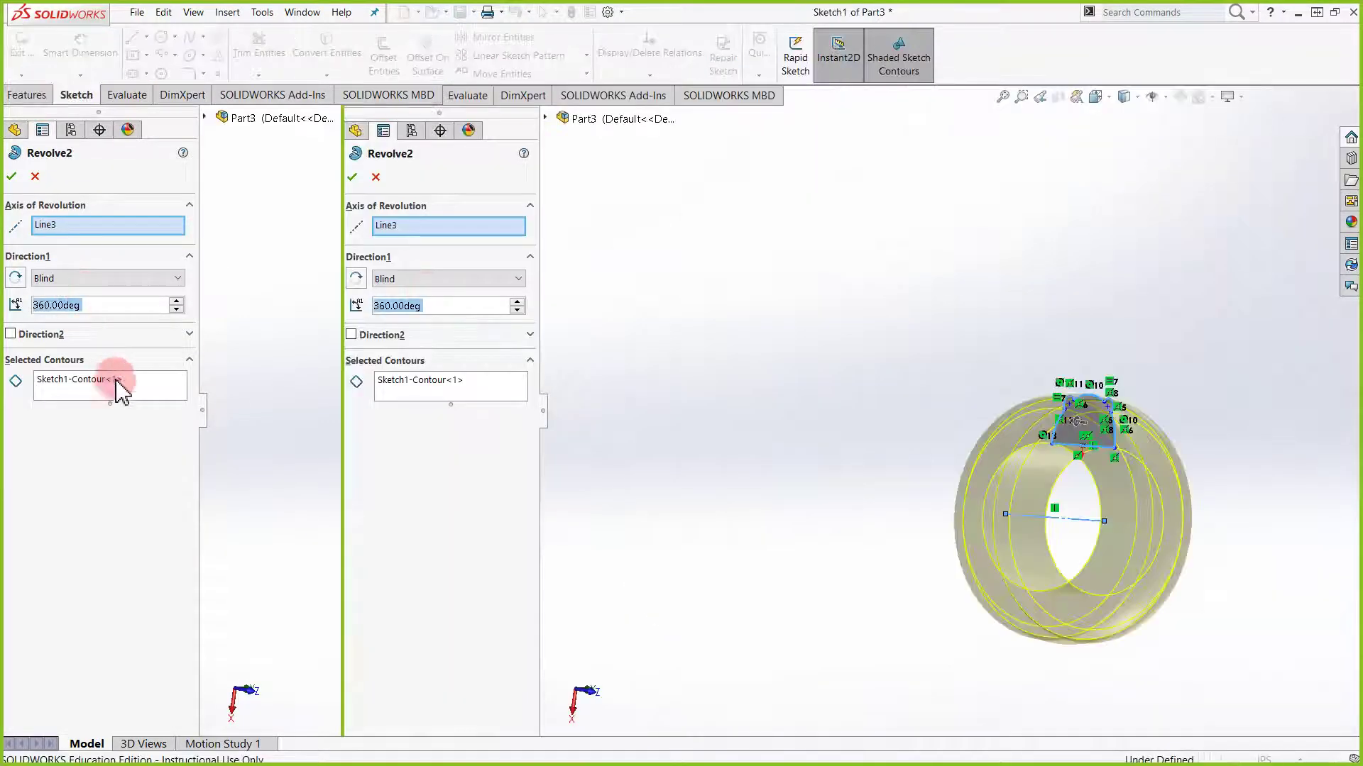
pyautogui.click(78, 305)
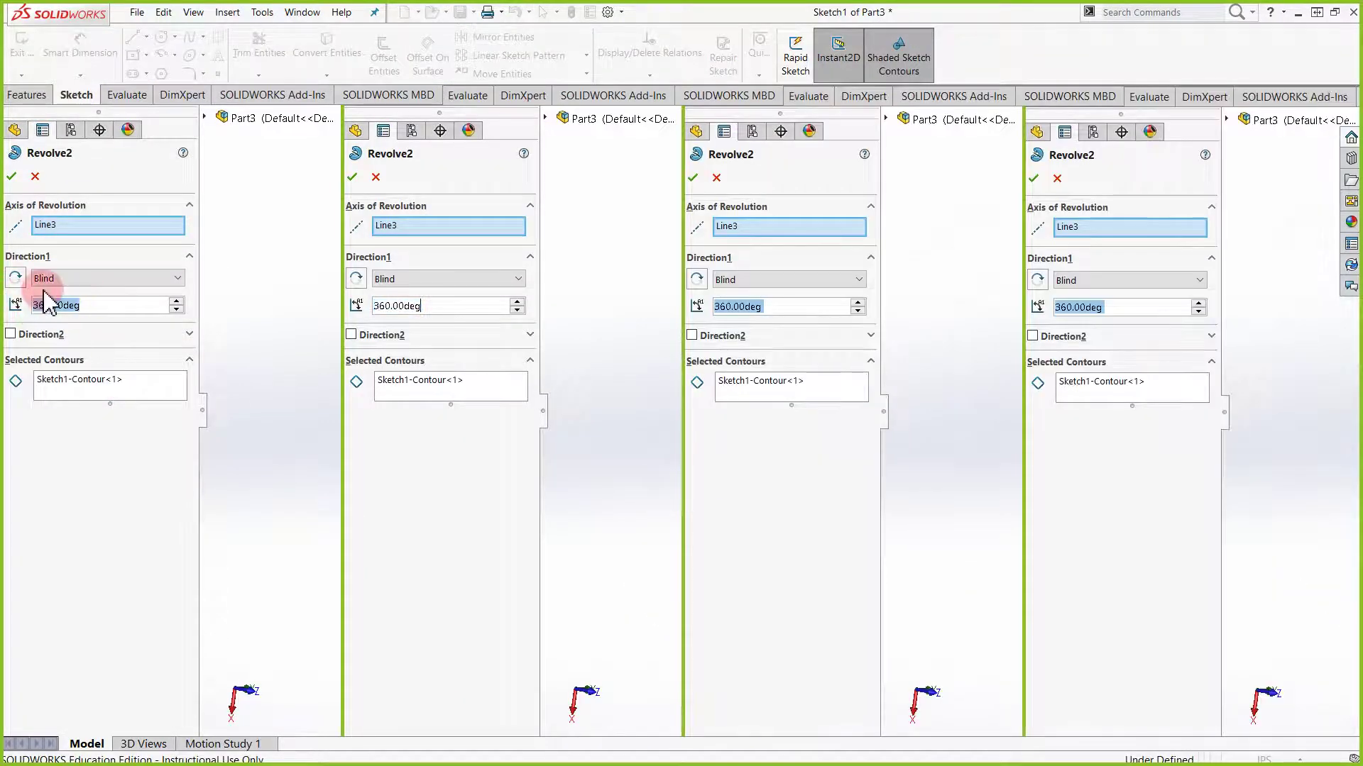
pyautogui.write('180')
pyautogui.press('Return')
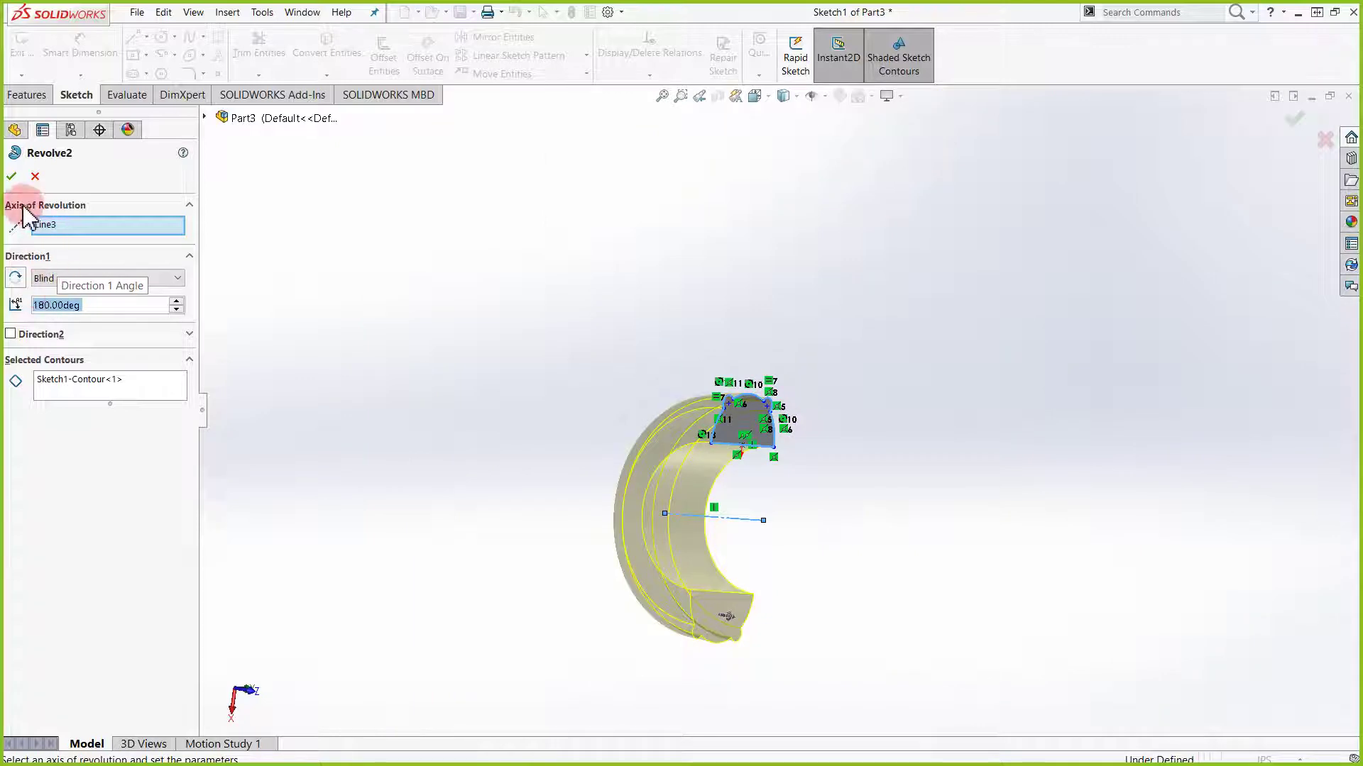
pyautogui.click(10, 174)
pyautogui.scroll(-2, 1070, 470)
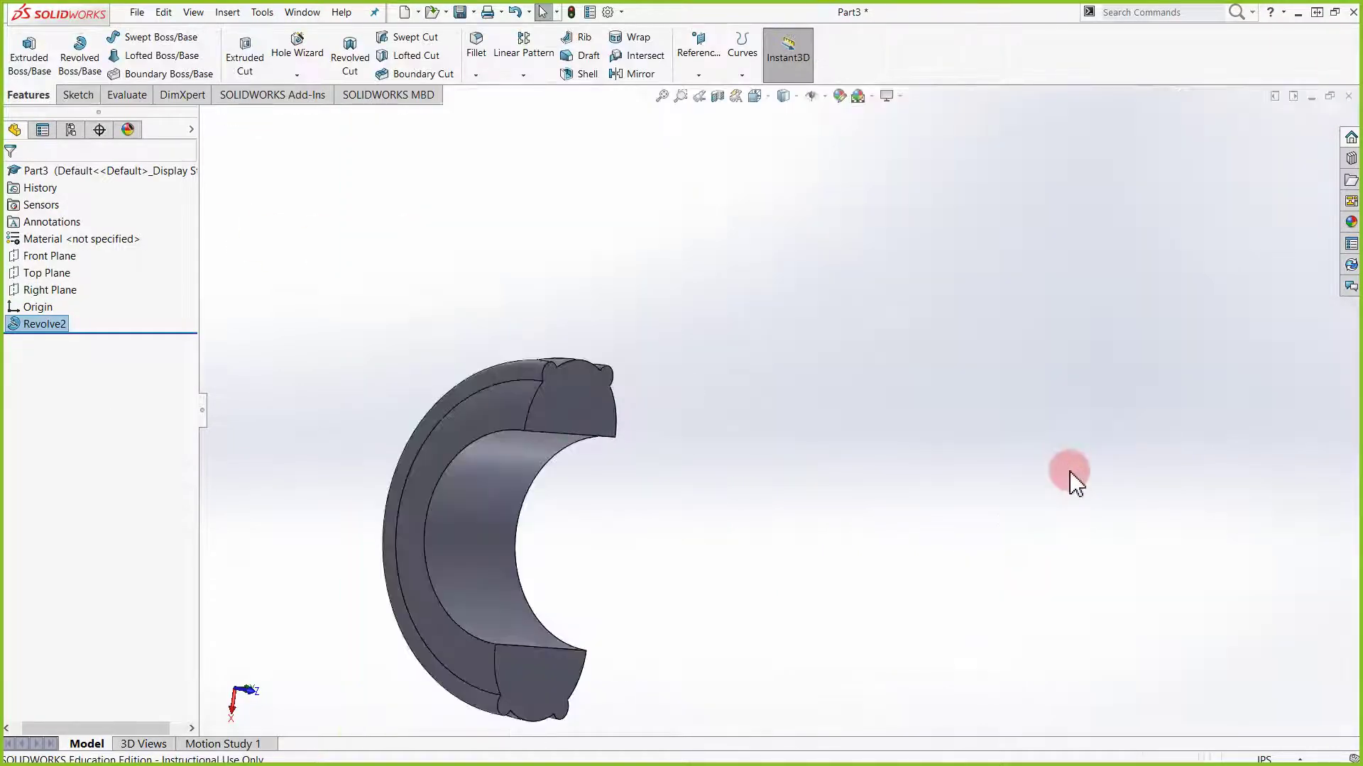
pyautogui.scroll(-2, 515, 643)
pyautogui.scroll(-2, 515, 646)
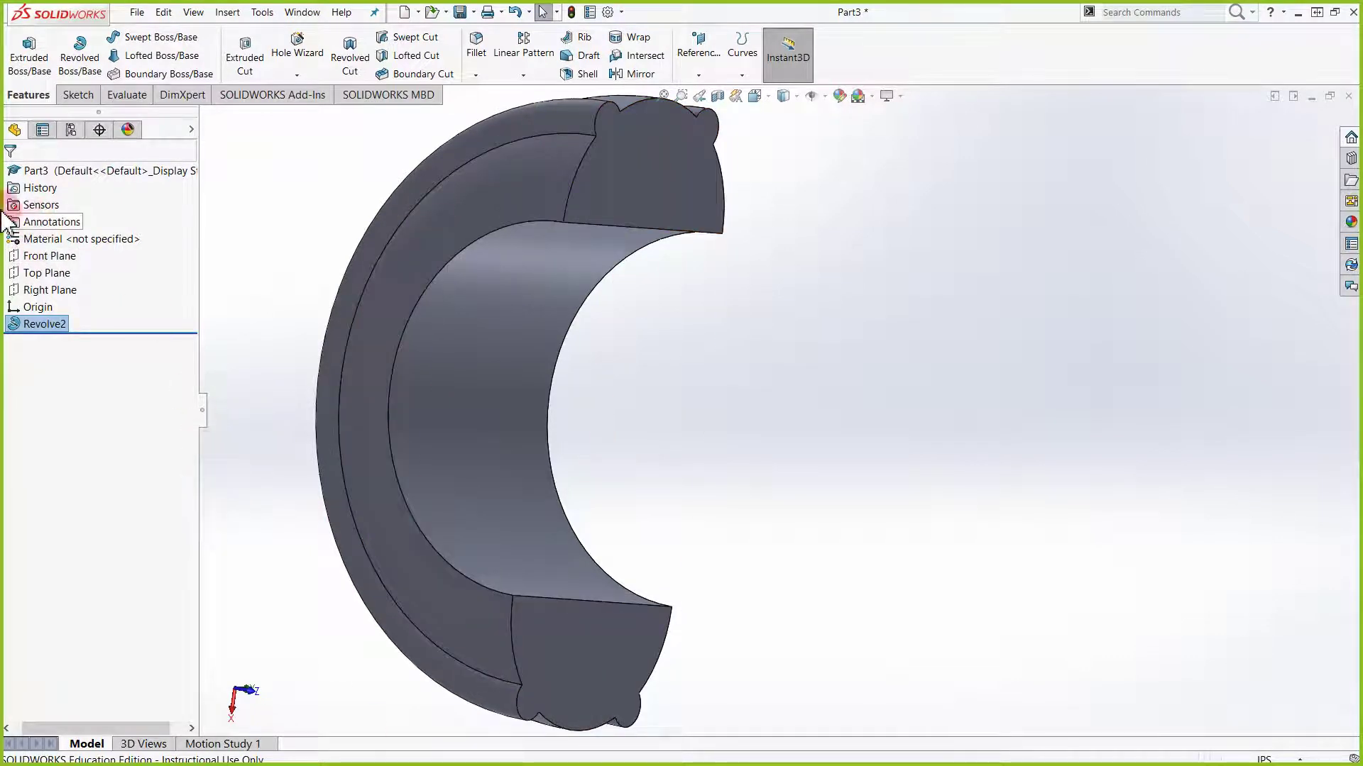
pyautogui.rightClick(39, 325)
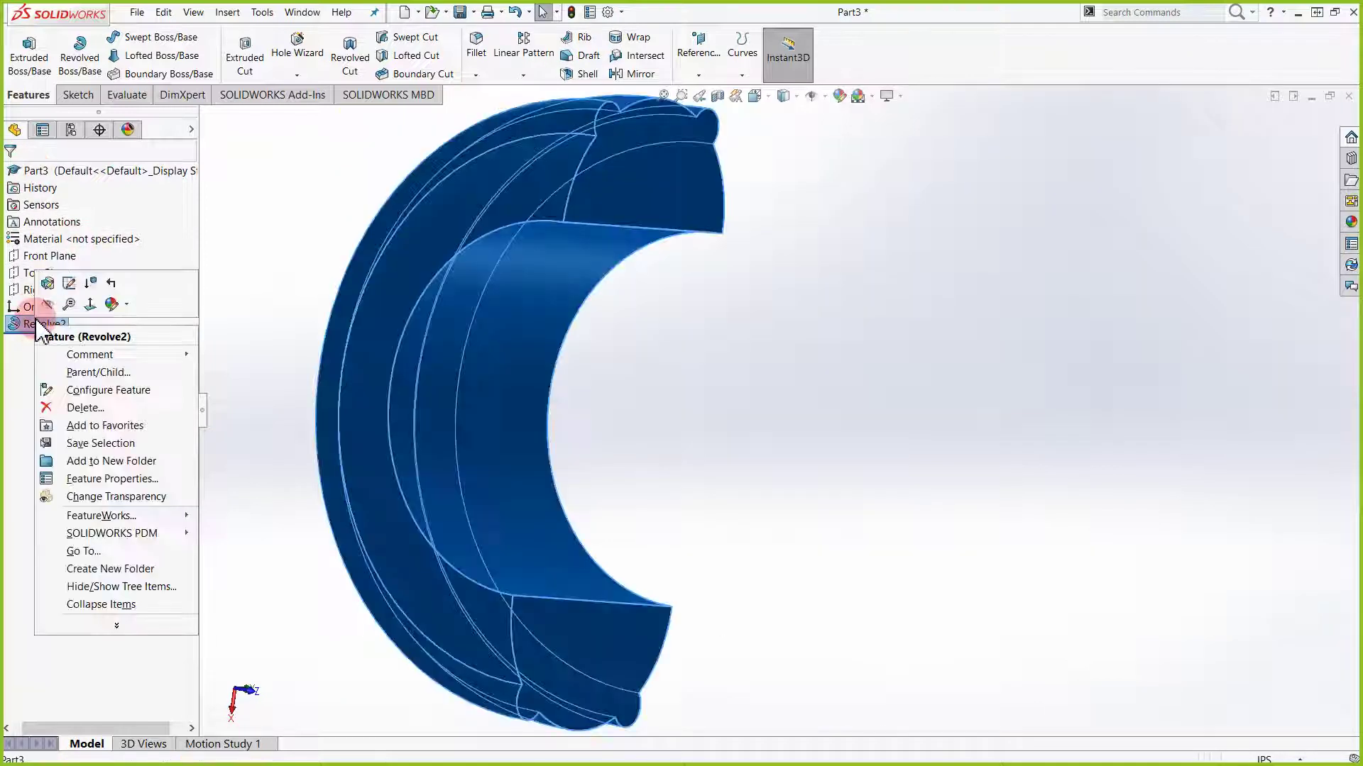
pyautogui.click(48, 283)
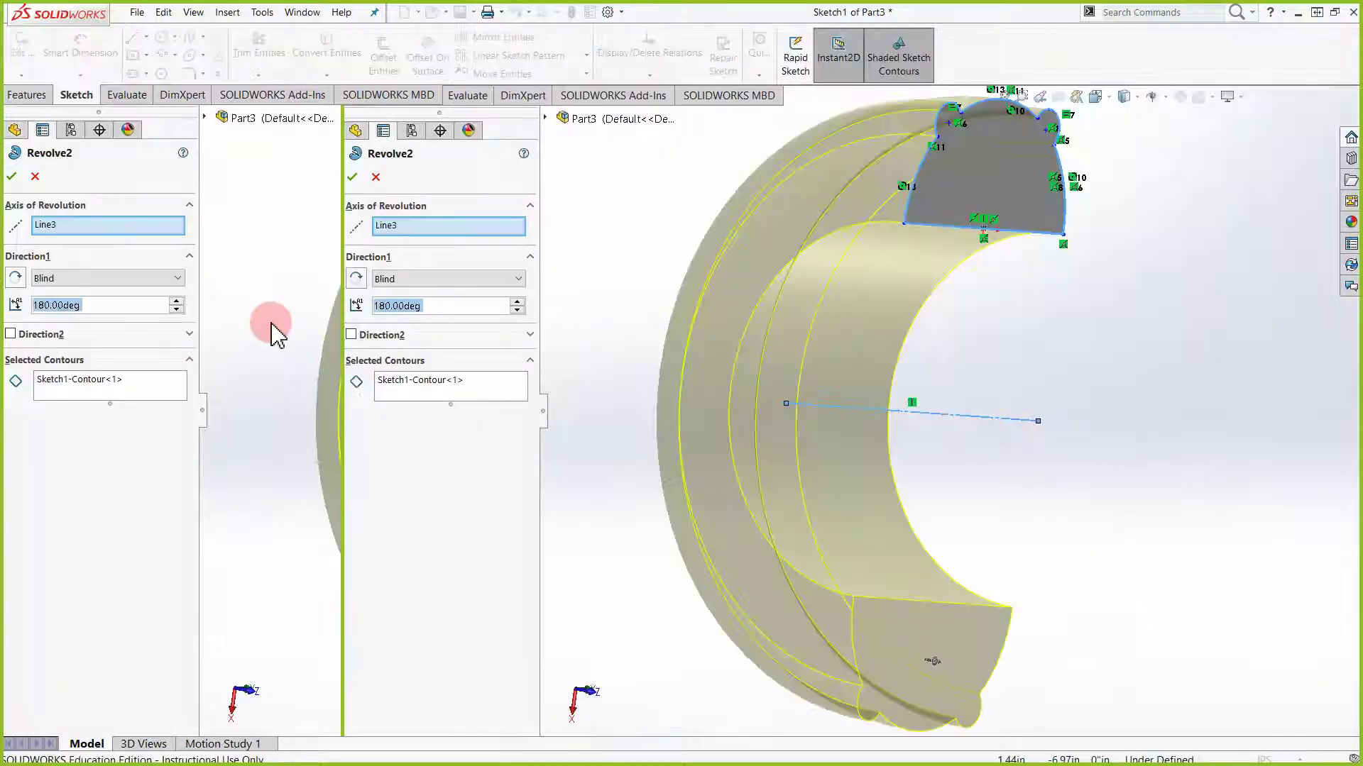
pyautogui.click(35, 177)
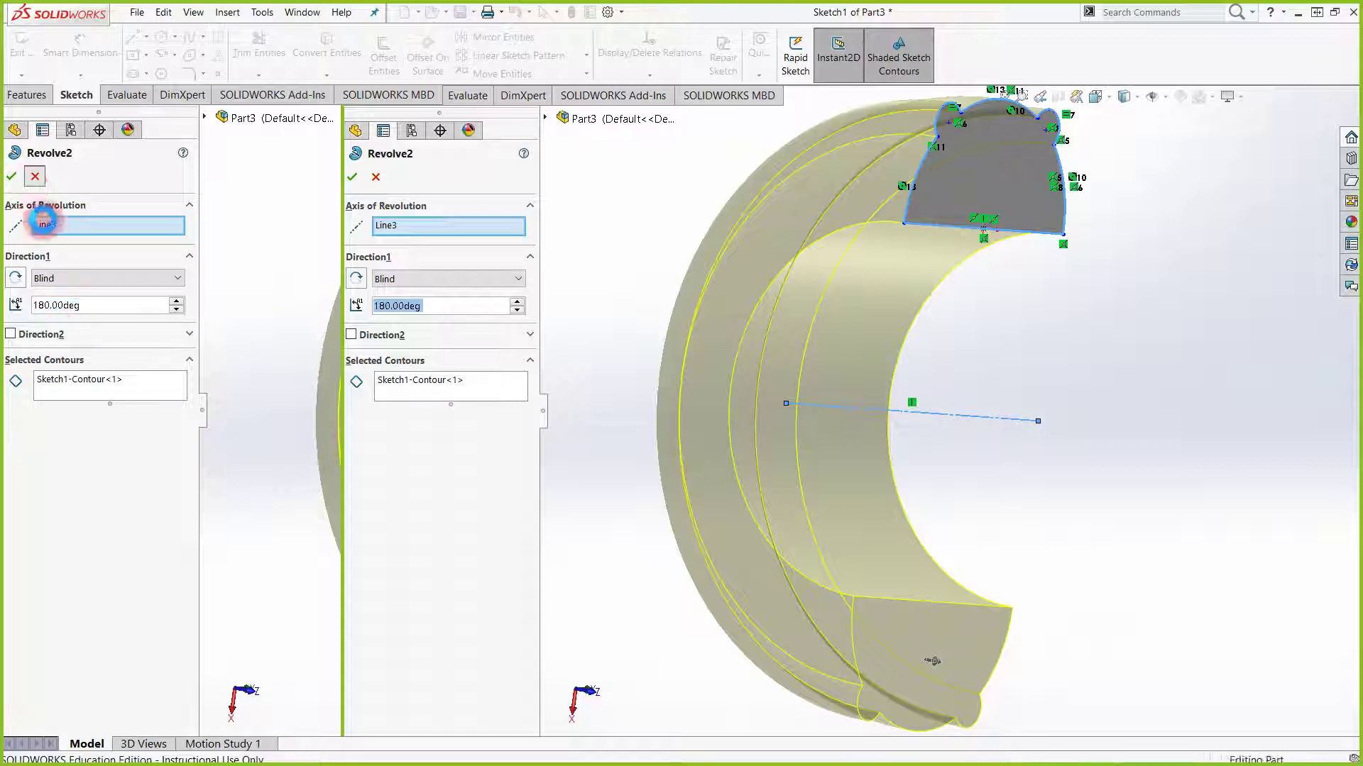
# Delete the revolved half-ring feature while keeping its underlying sketch
pyautogui.rightClick(44, 326)
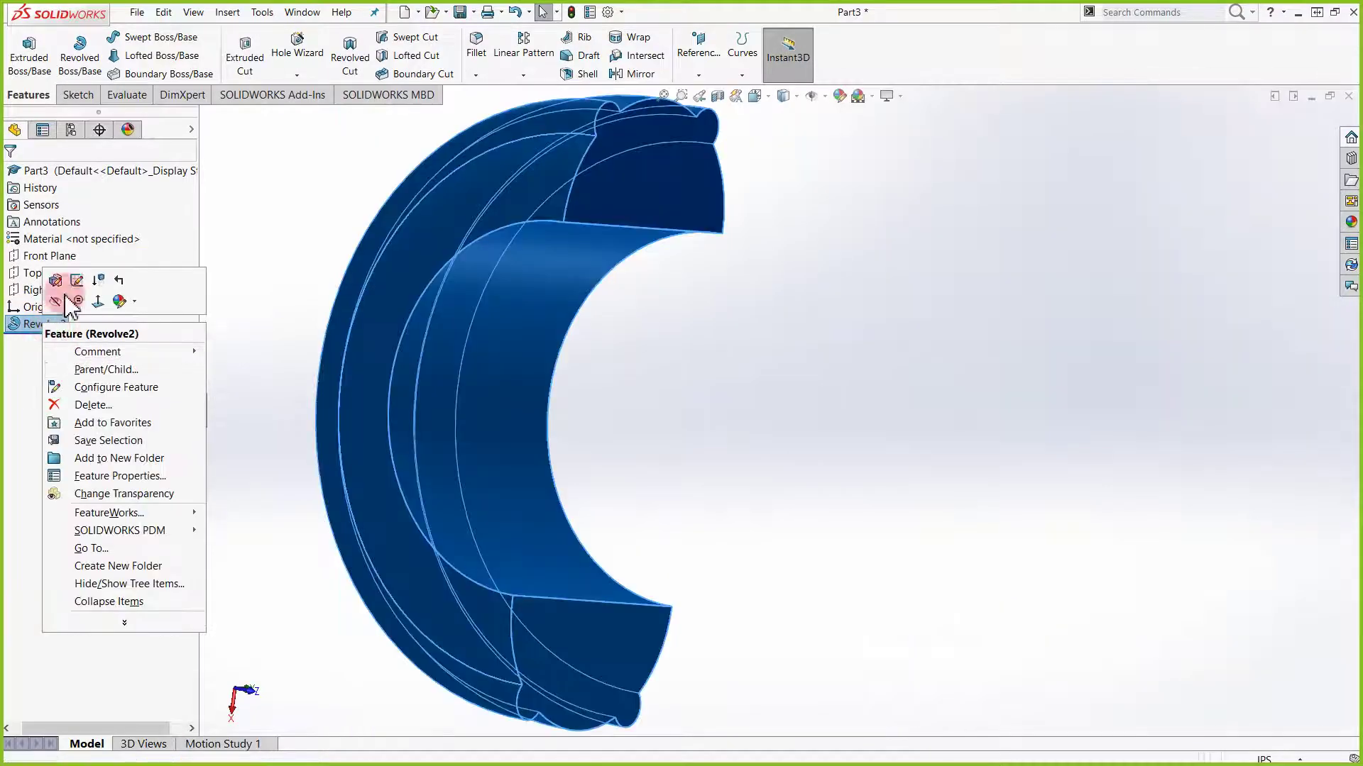
pyautogui.click(106, 403)
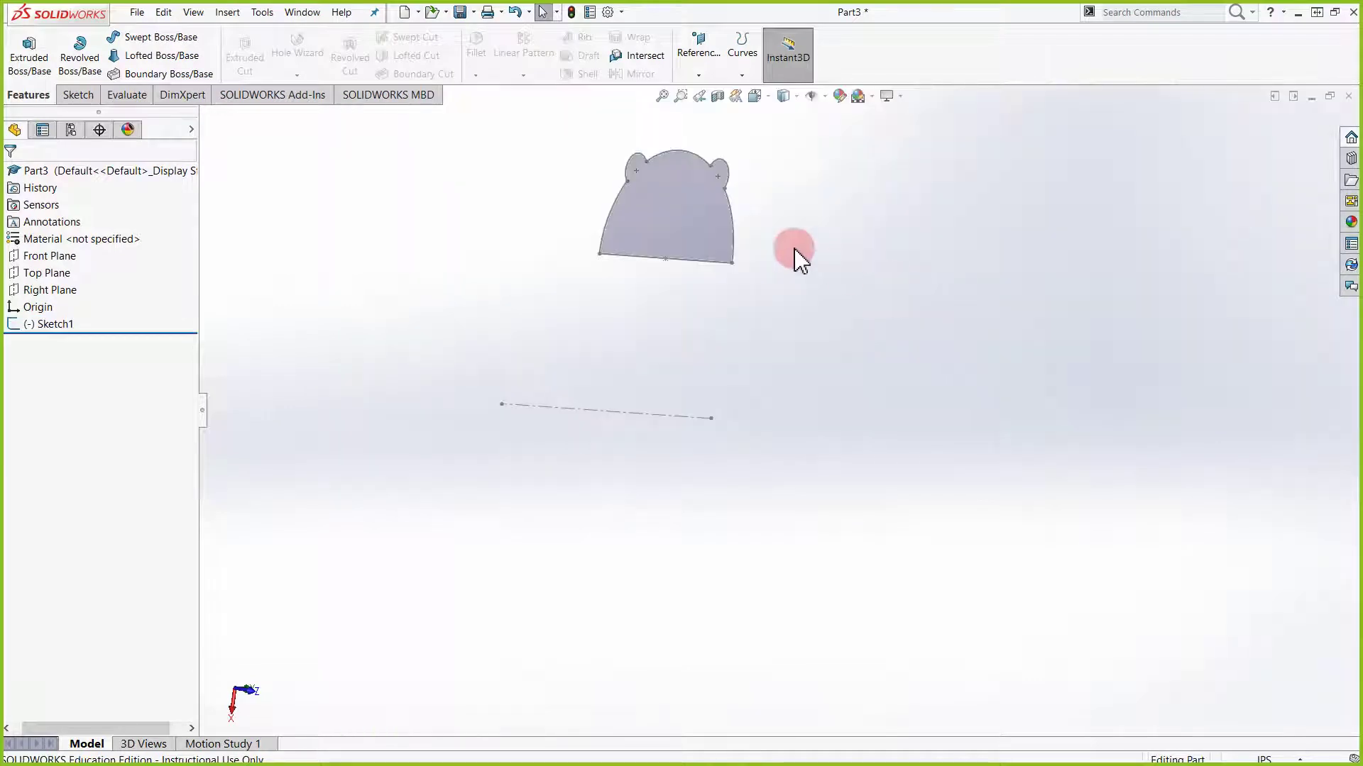
pyautogui.moveTo(795, 248); pyautogui.dragTo(655, 232, button='middle')
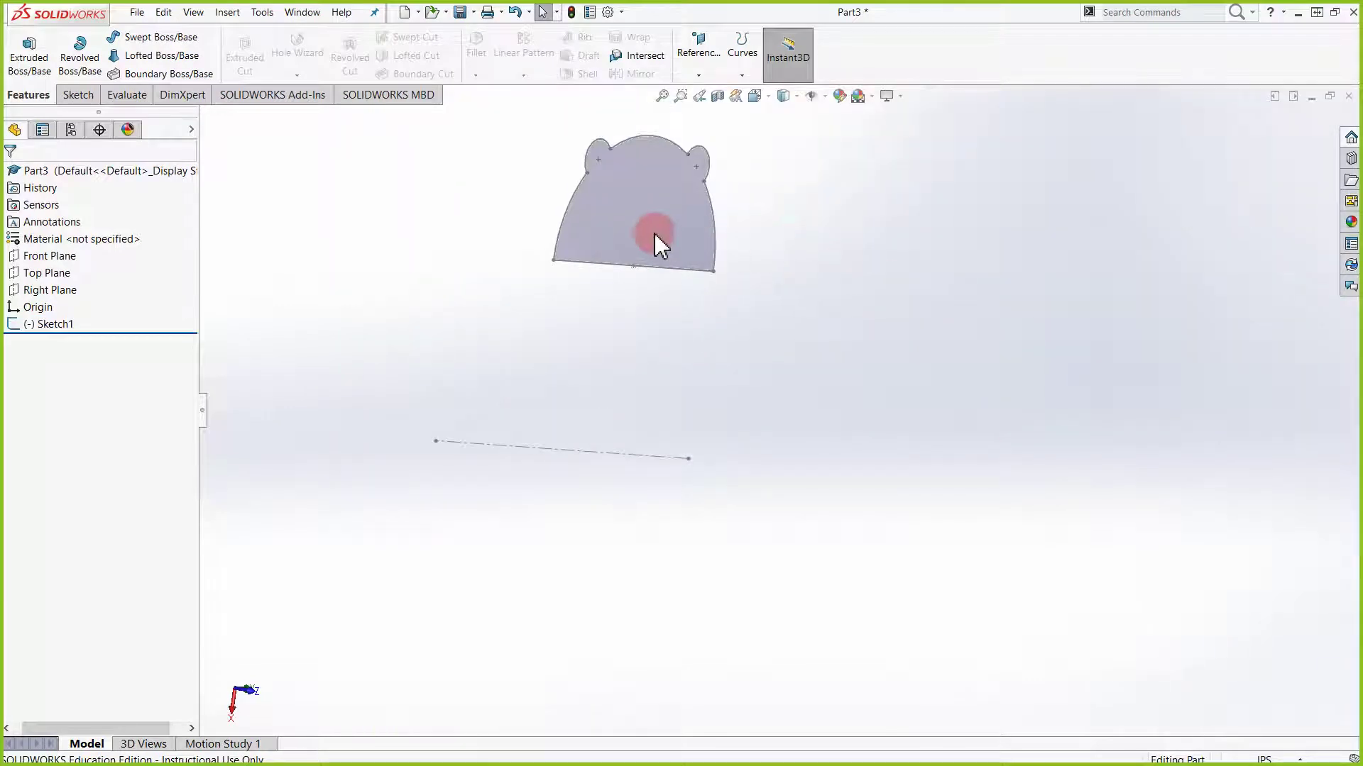
# Start a revolve of the existing Sketch1 profile through 360 degrees, using the offset construction line as the axis
pyautogui.click(80, 68)
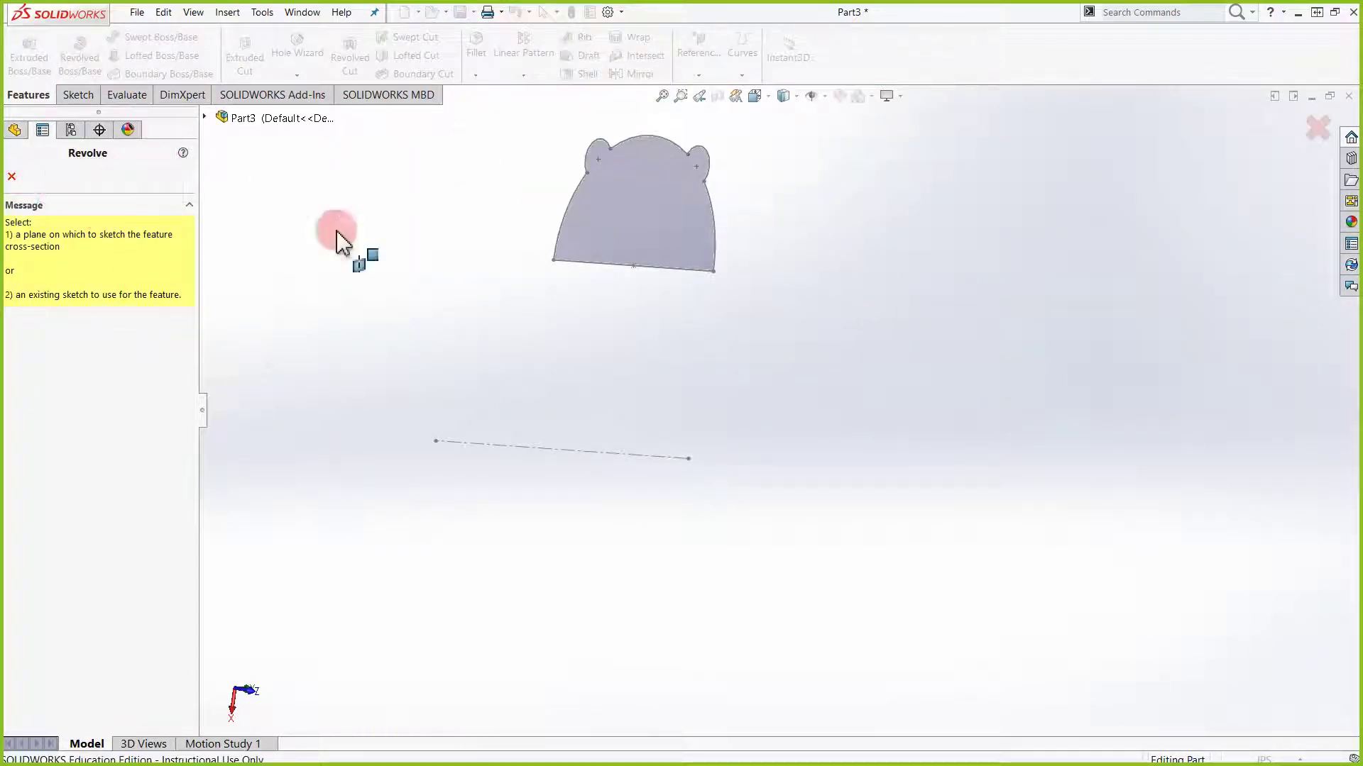
pyautogui.click(205, 116)
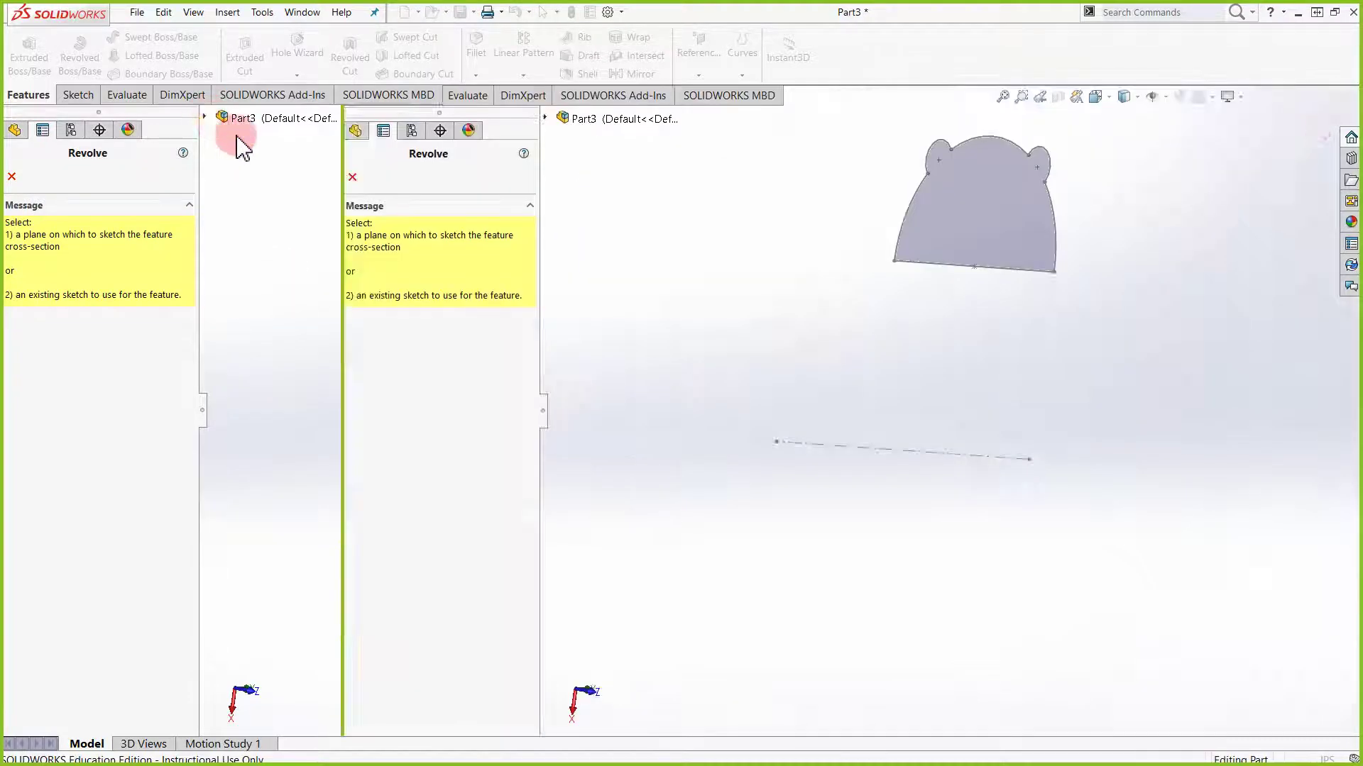
pyautogui.click(276, 273)
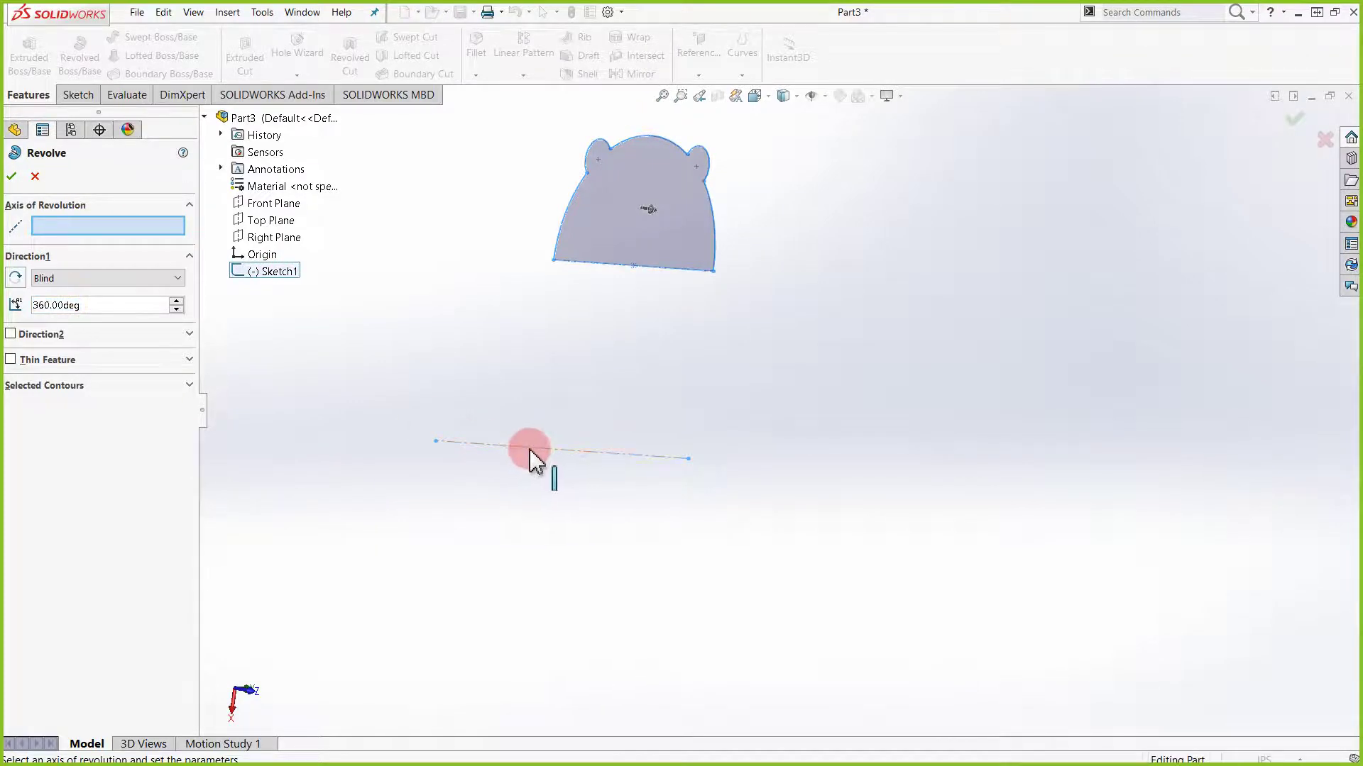
pyautogui.click(533, 451)
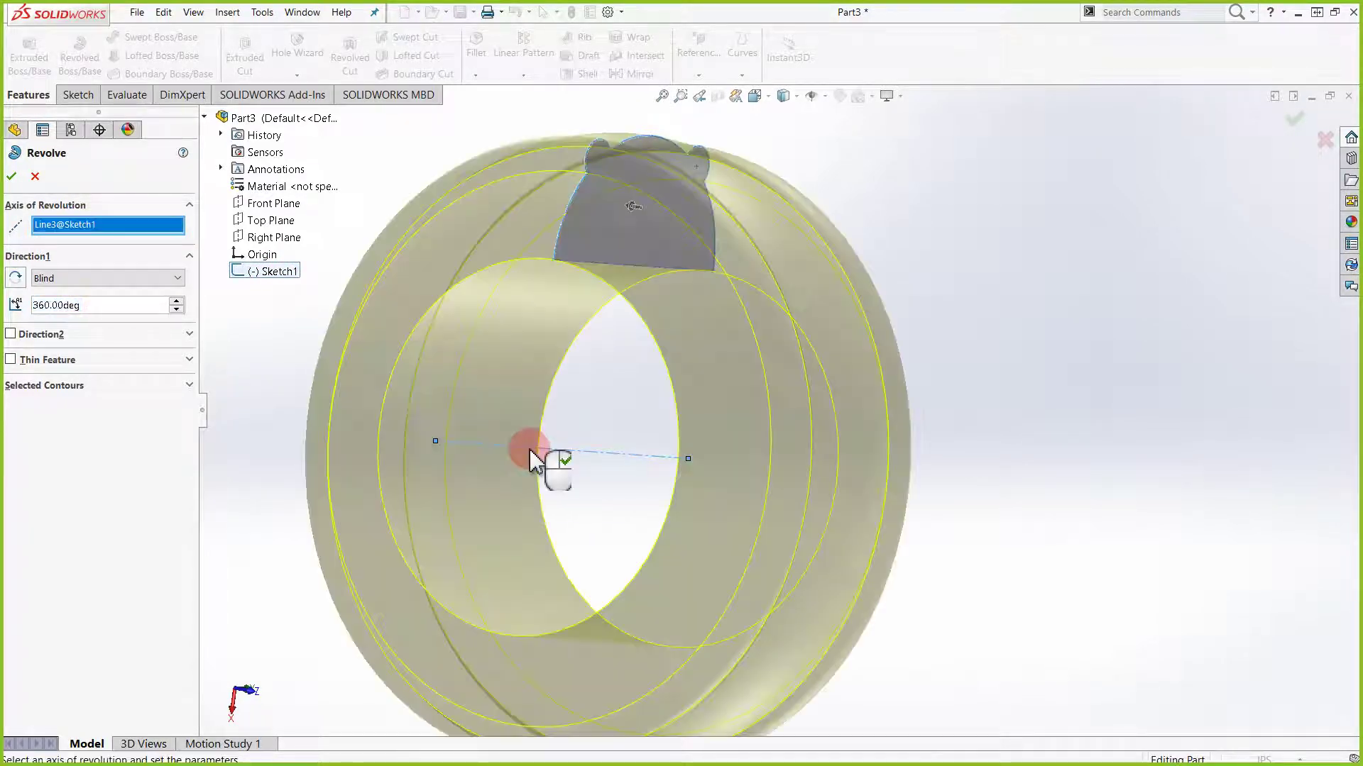
# Make the revolve a one-direction thin feature and set its wall thickness to 2 in
pyautogui.click(10, 360)
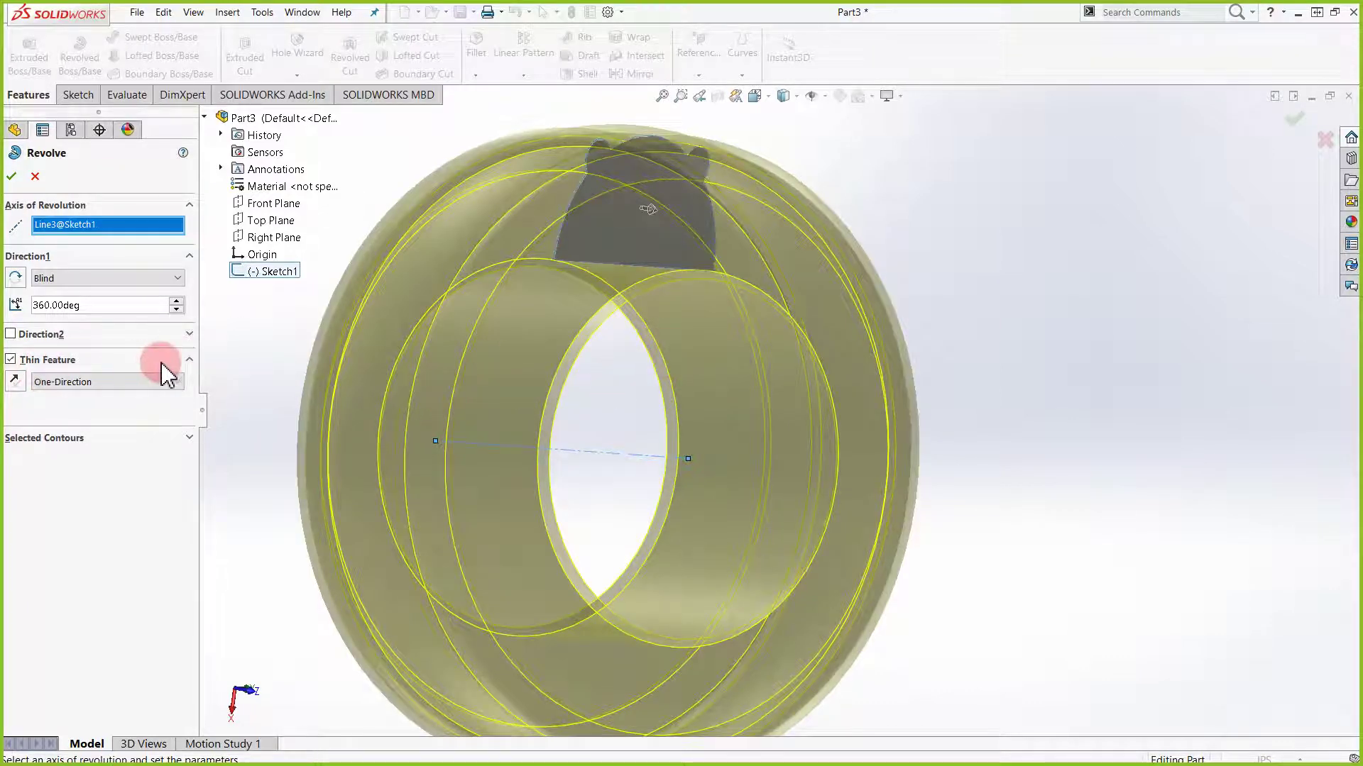
pyautogui.moveTo(620, 315); pyautogui.dragTo(533, 314, button='middle')
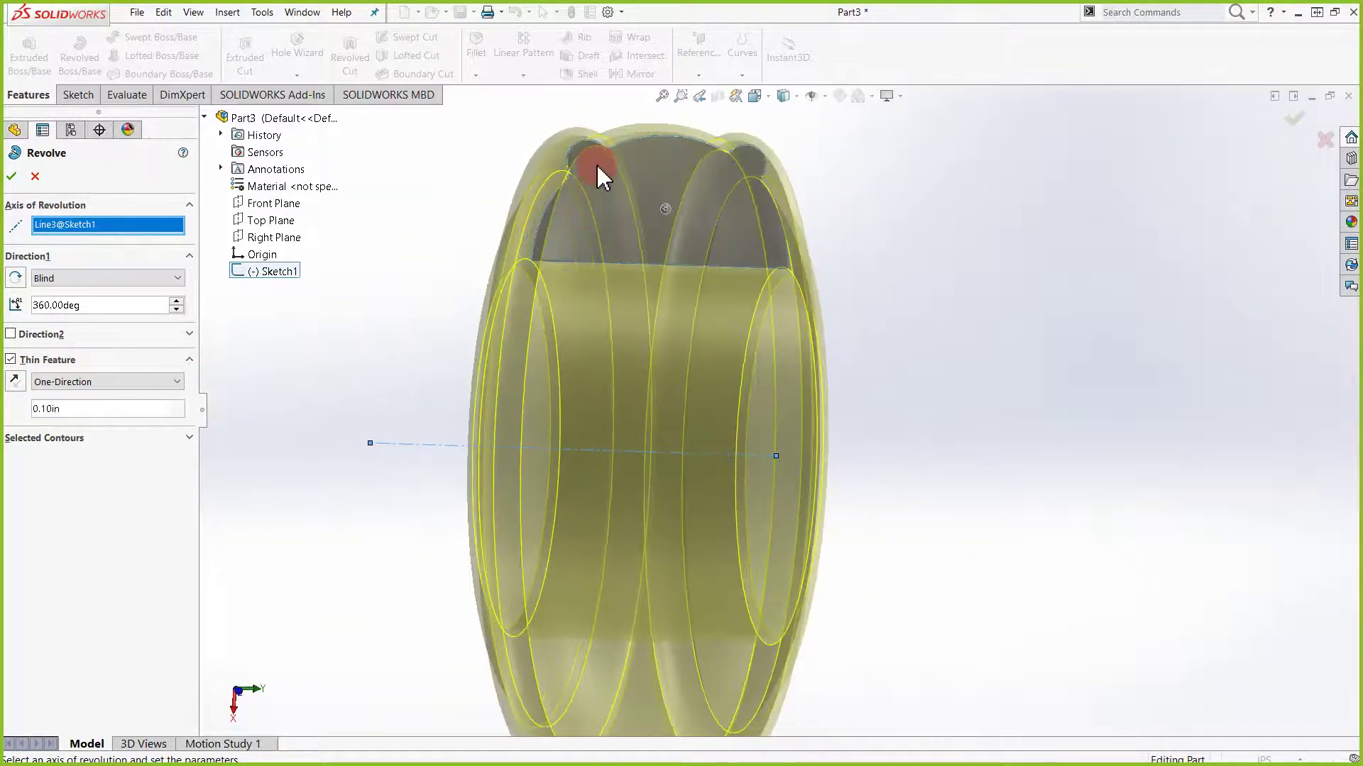
pyautogui.scroll(-5, 597, 167)
pyautogui.scroll(-3, 621, 319)
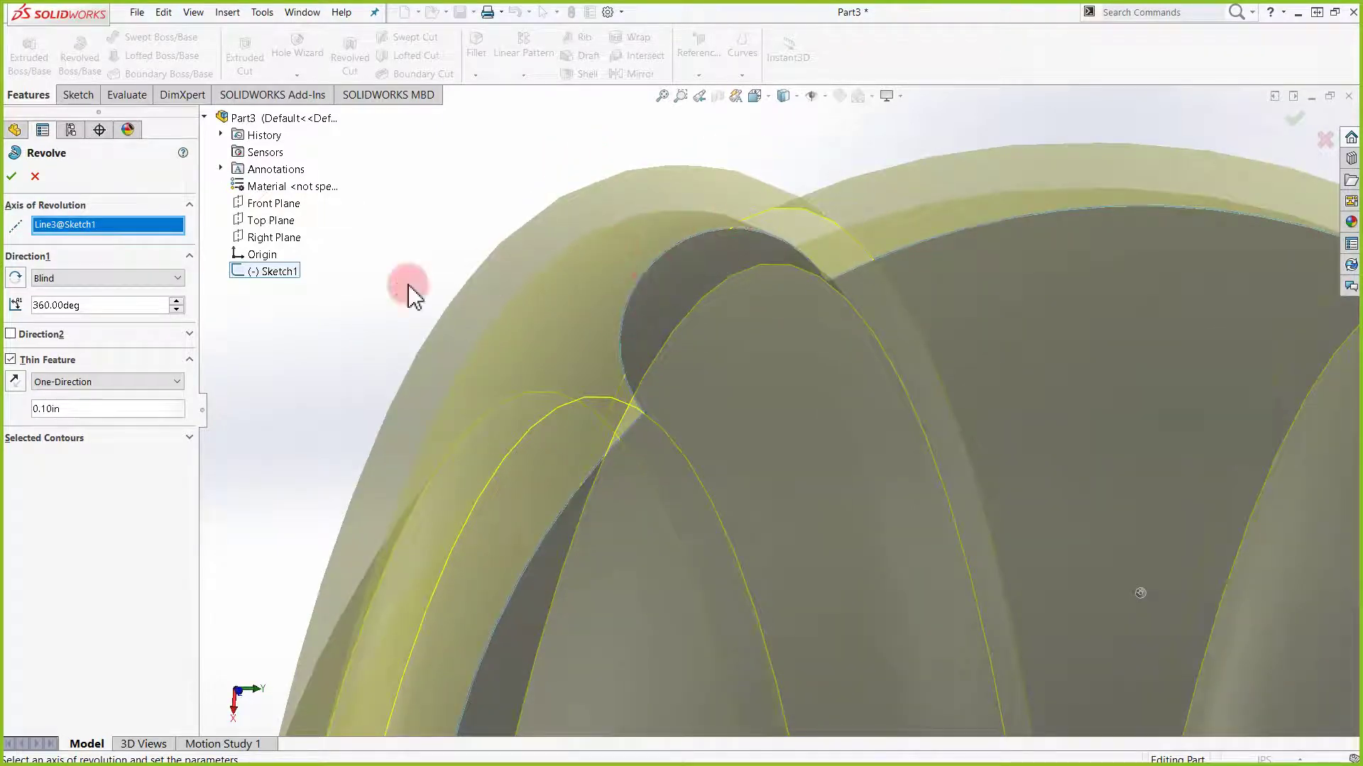
pyautogui.doubleClick(85, 408)
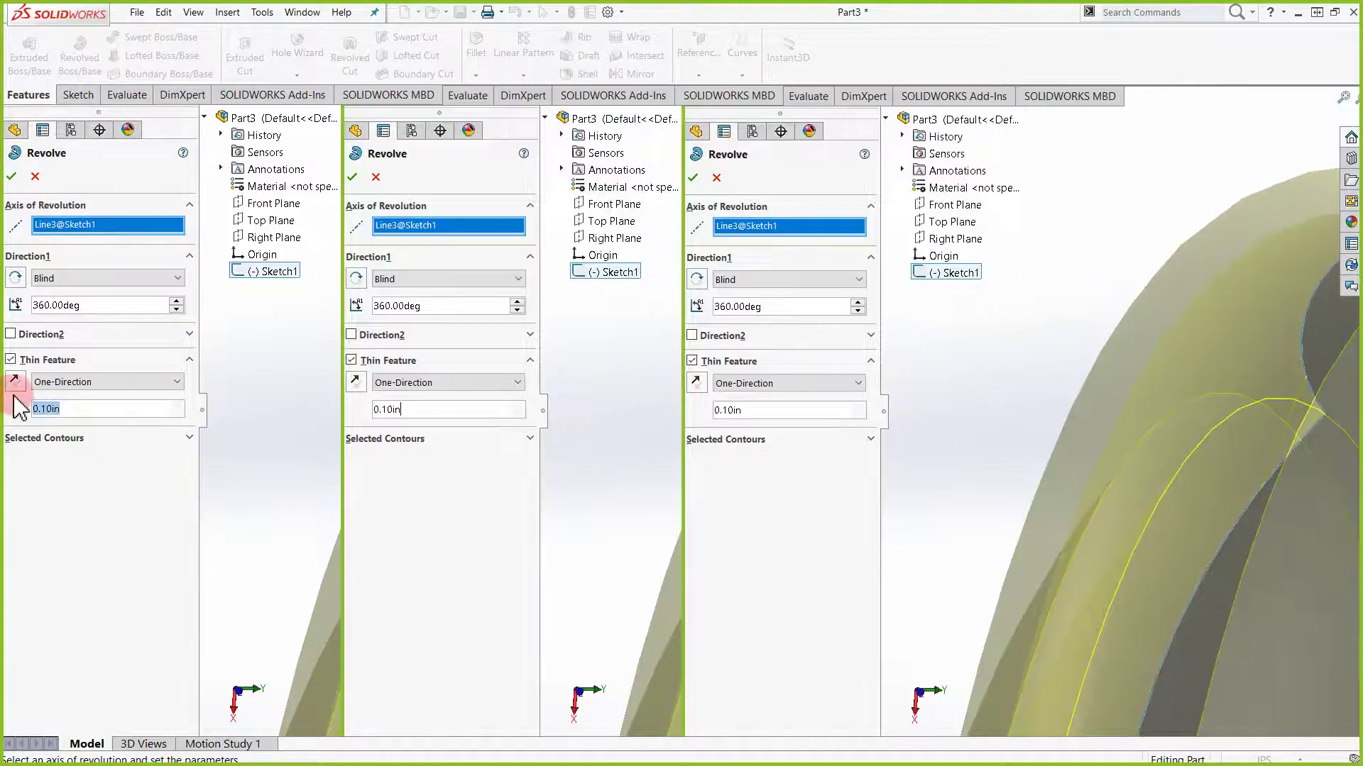
pyautogui.write('2"')
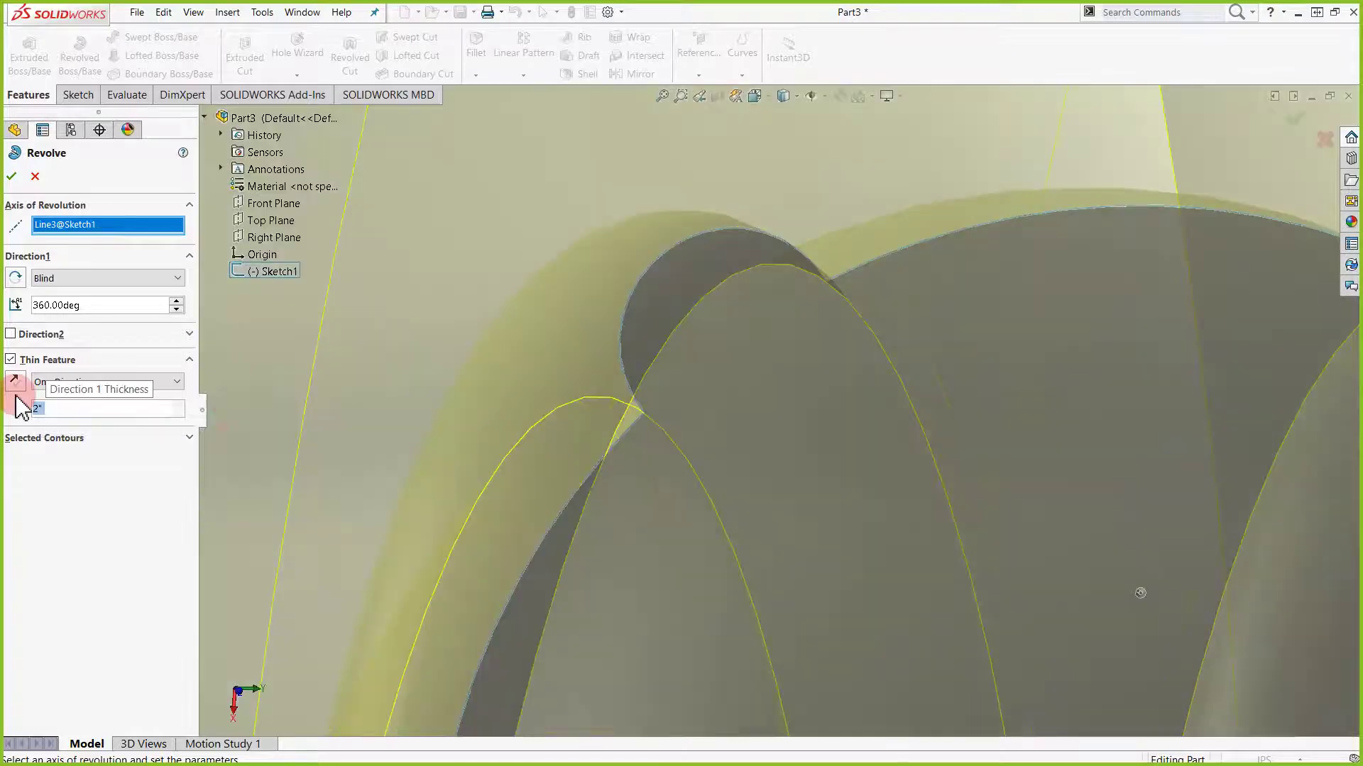
pyautogui.scroll(8, 939, 581)
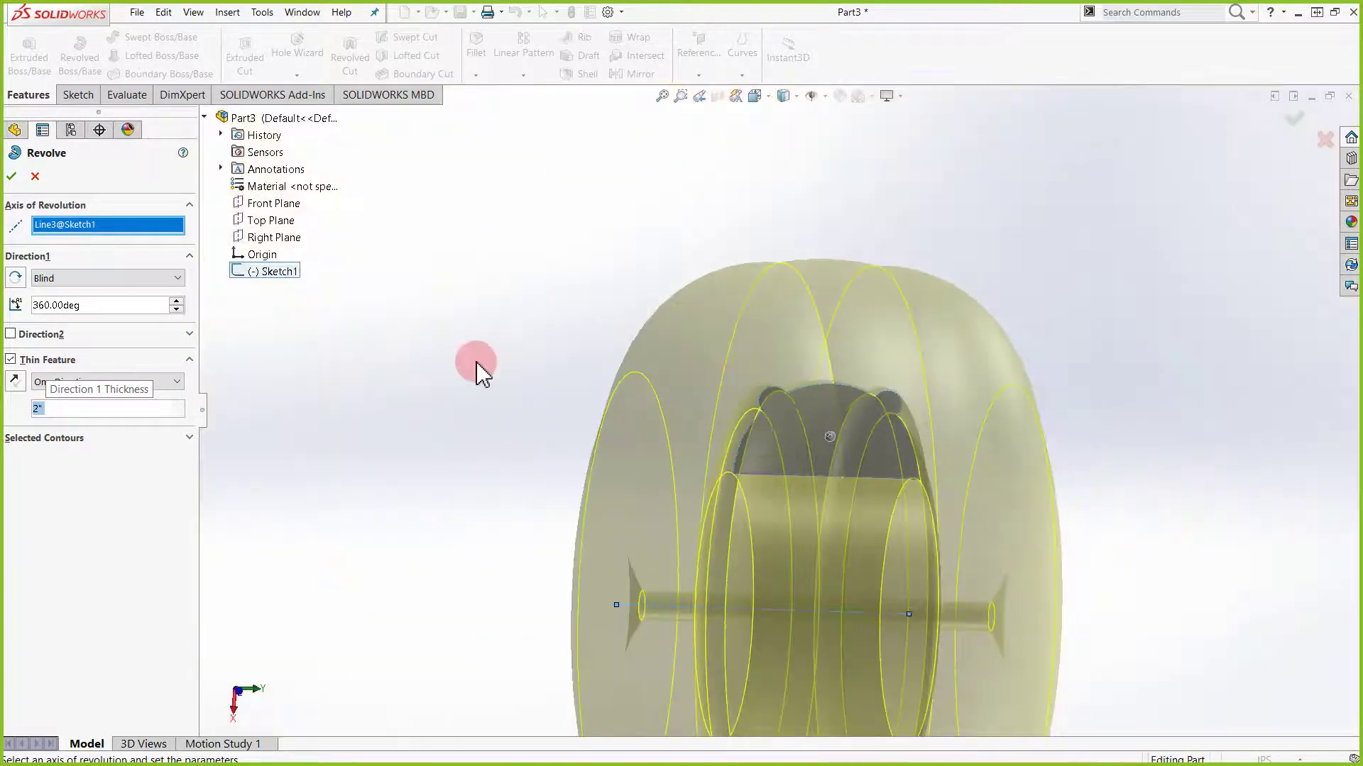
# Try a thin-feature wall thickness of 1/2 in and reduce it to 1/4 in
pyautogui.write('1')
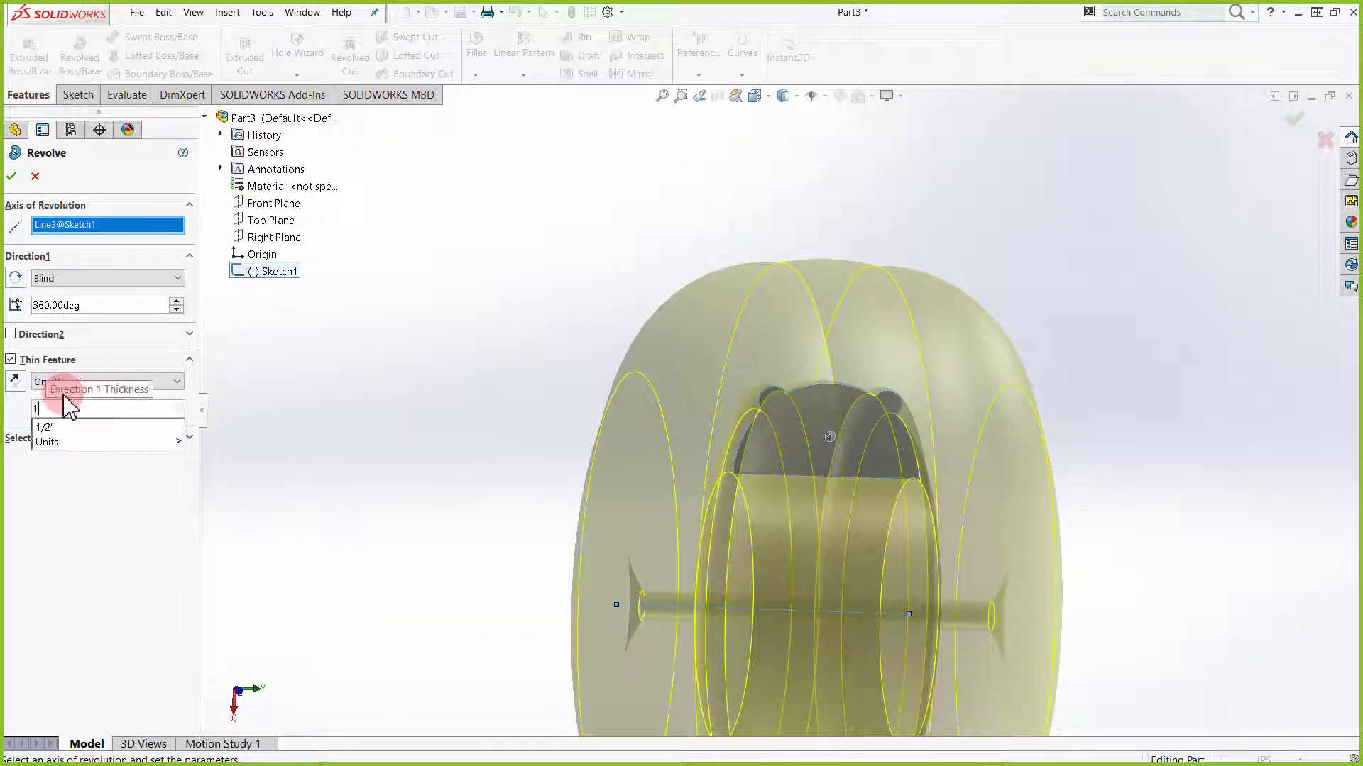
pyautogui.write('/')
pyautogui.press('Return')
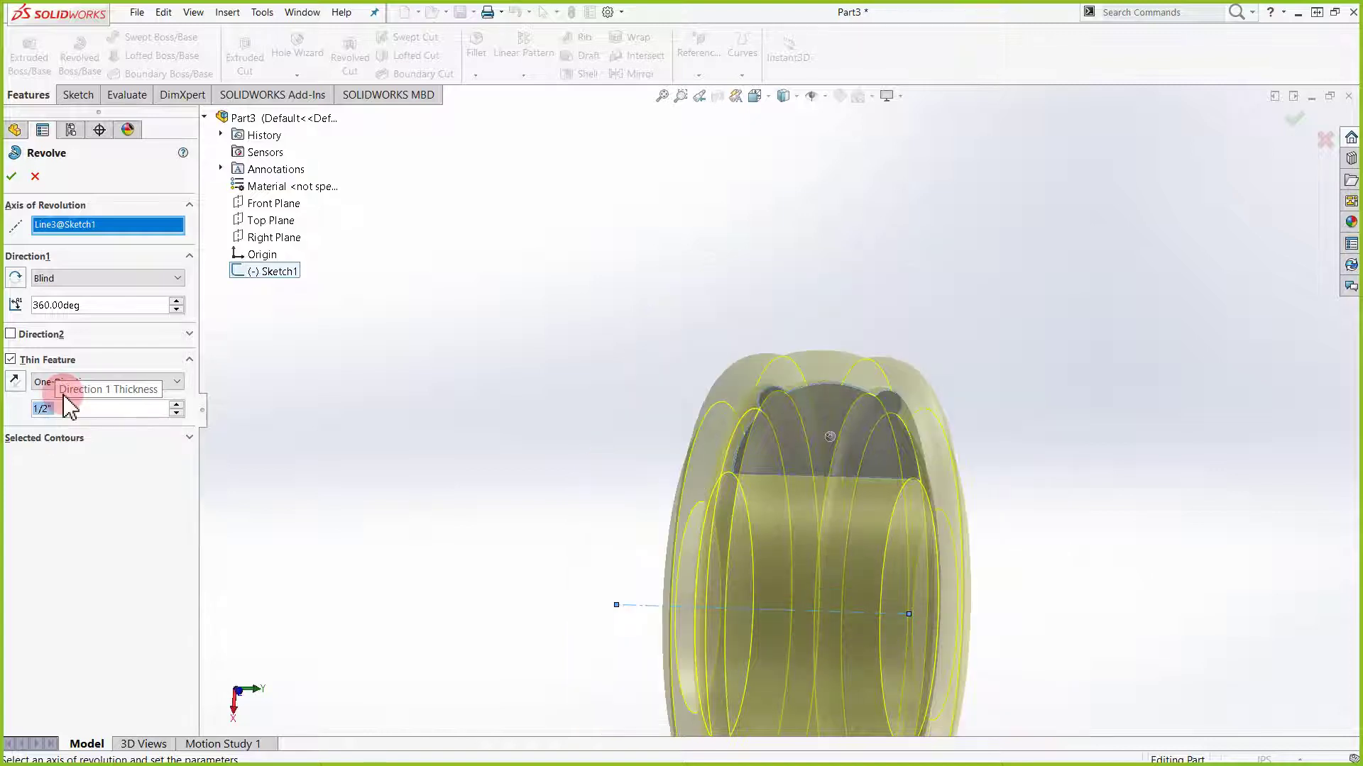
pyautogui.write('1/4')
pyautogui.press('Return')
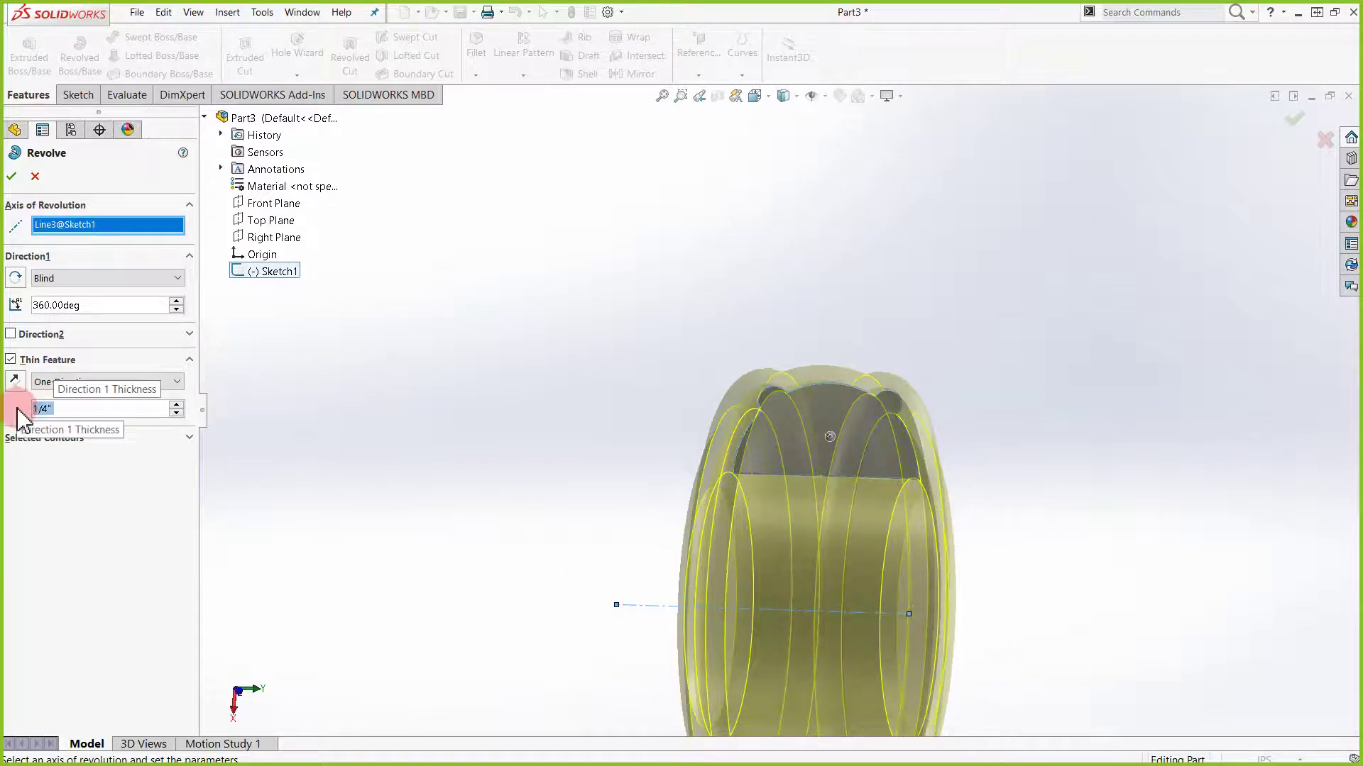
pyautogui.click(114, 408)
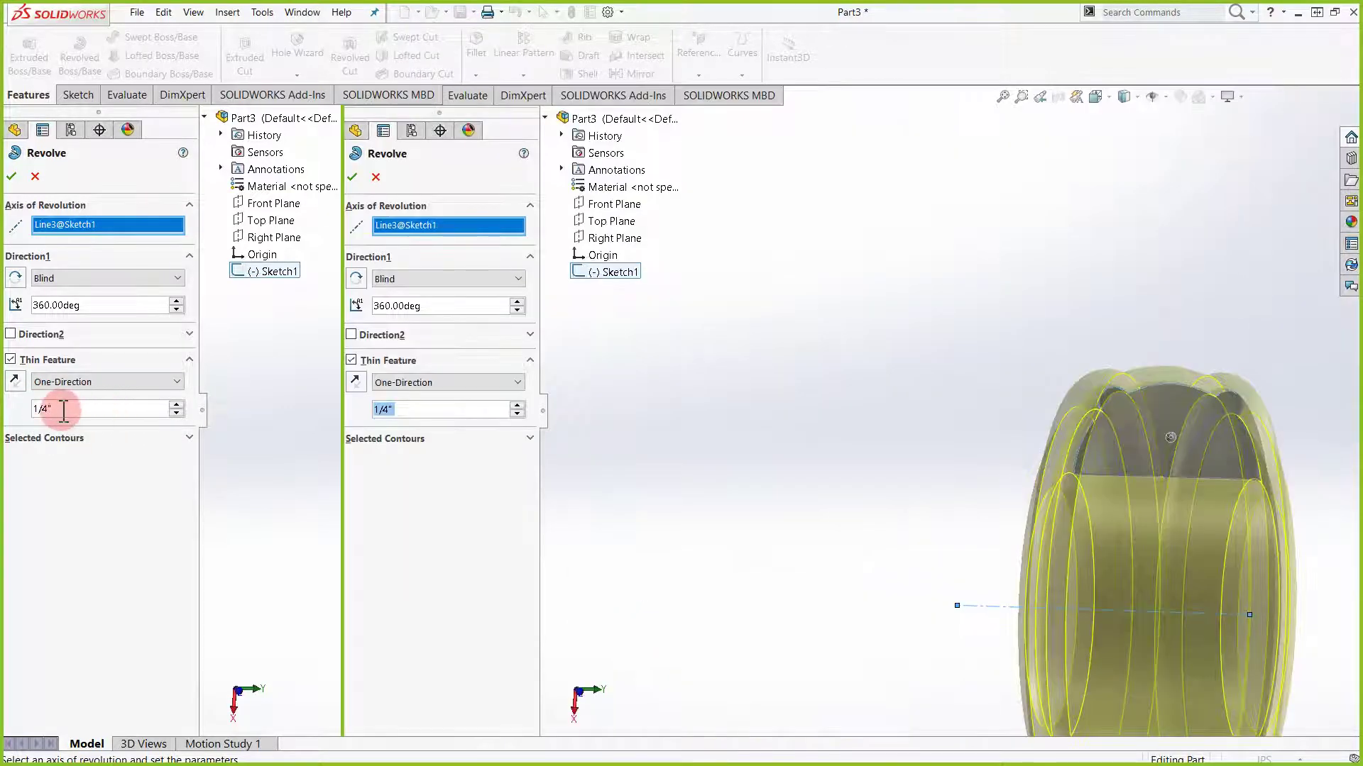
# Set the thin feature's wall thickness to 1/32 in
pyautogui.press('BackSpace')
pyautogui.press('BackSpace')
pyautogui.write('1/32')
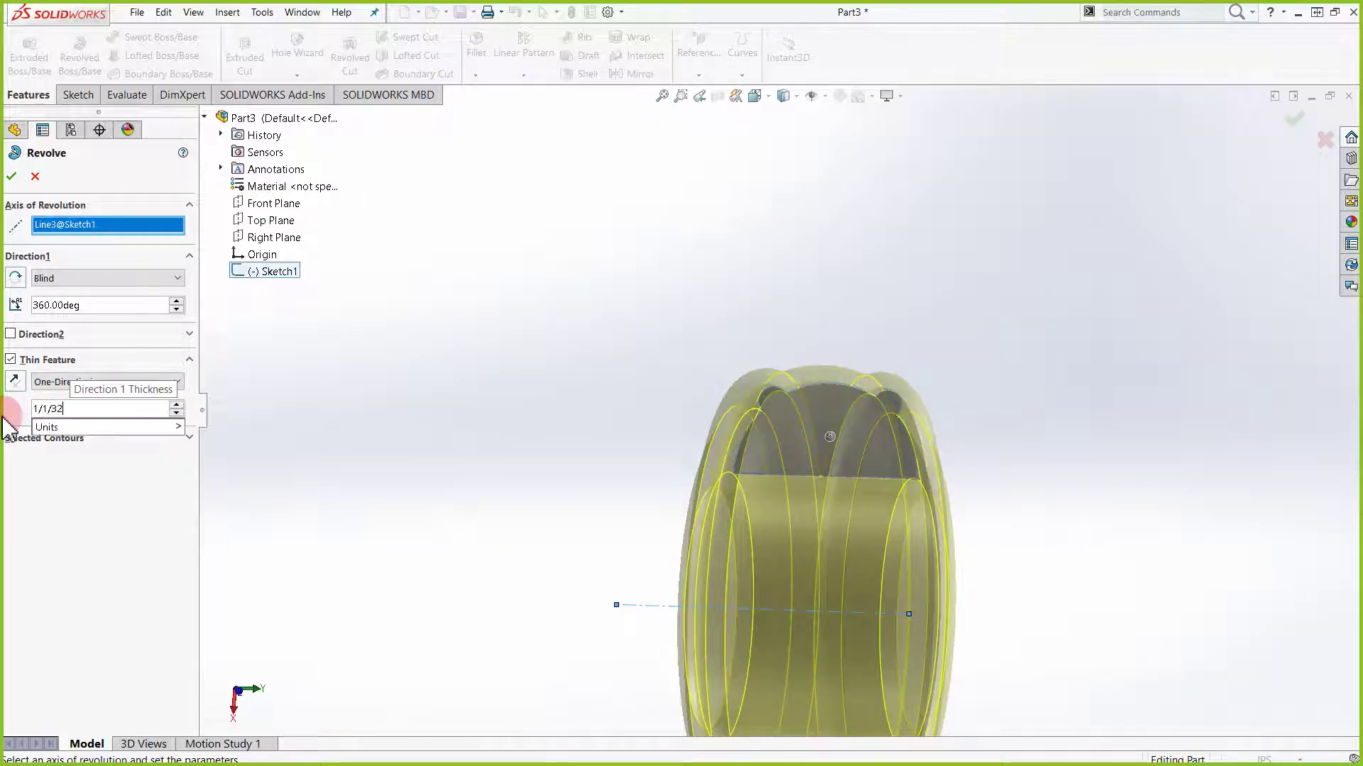
pyautogui.press('Left')
pyautogui.press('Left')
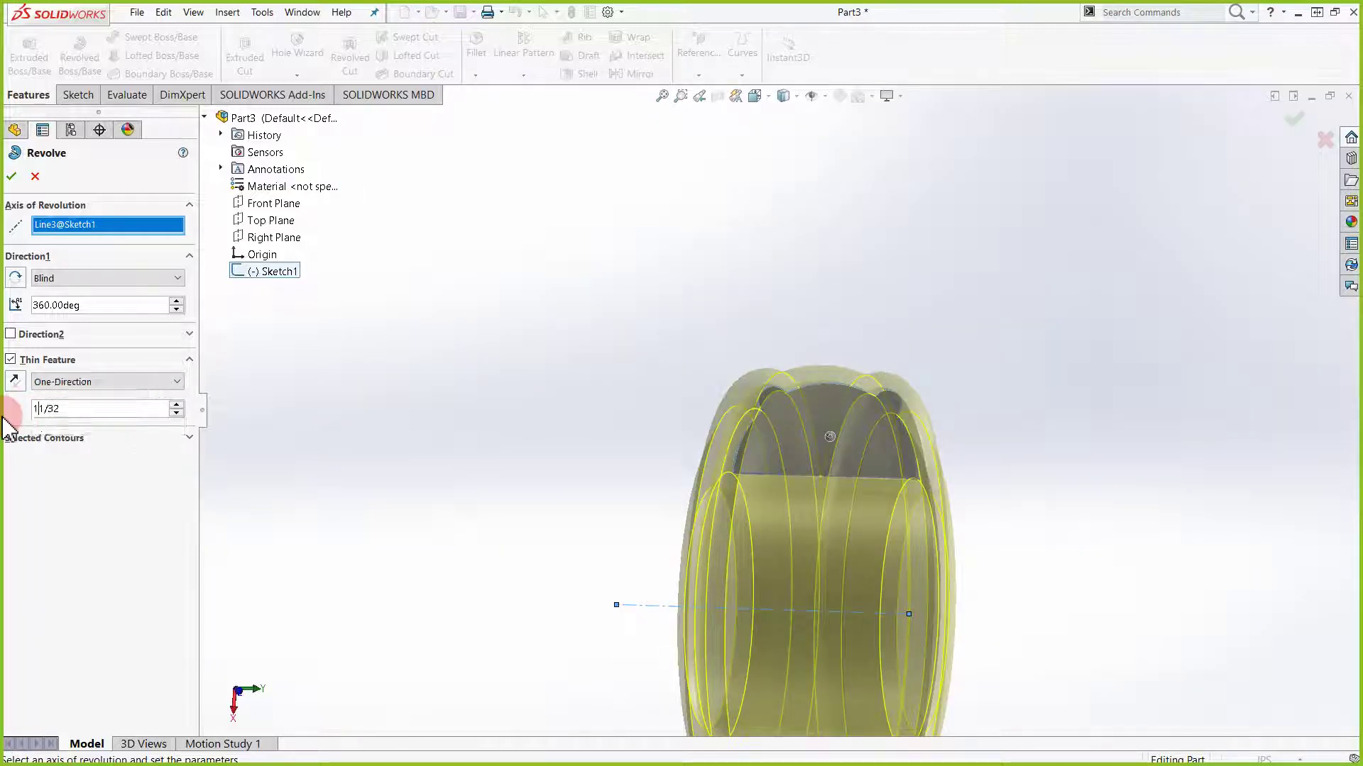
pyautogui.press('BackSpace')
pyautogui.press('Return')
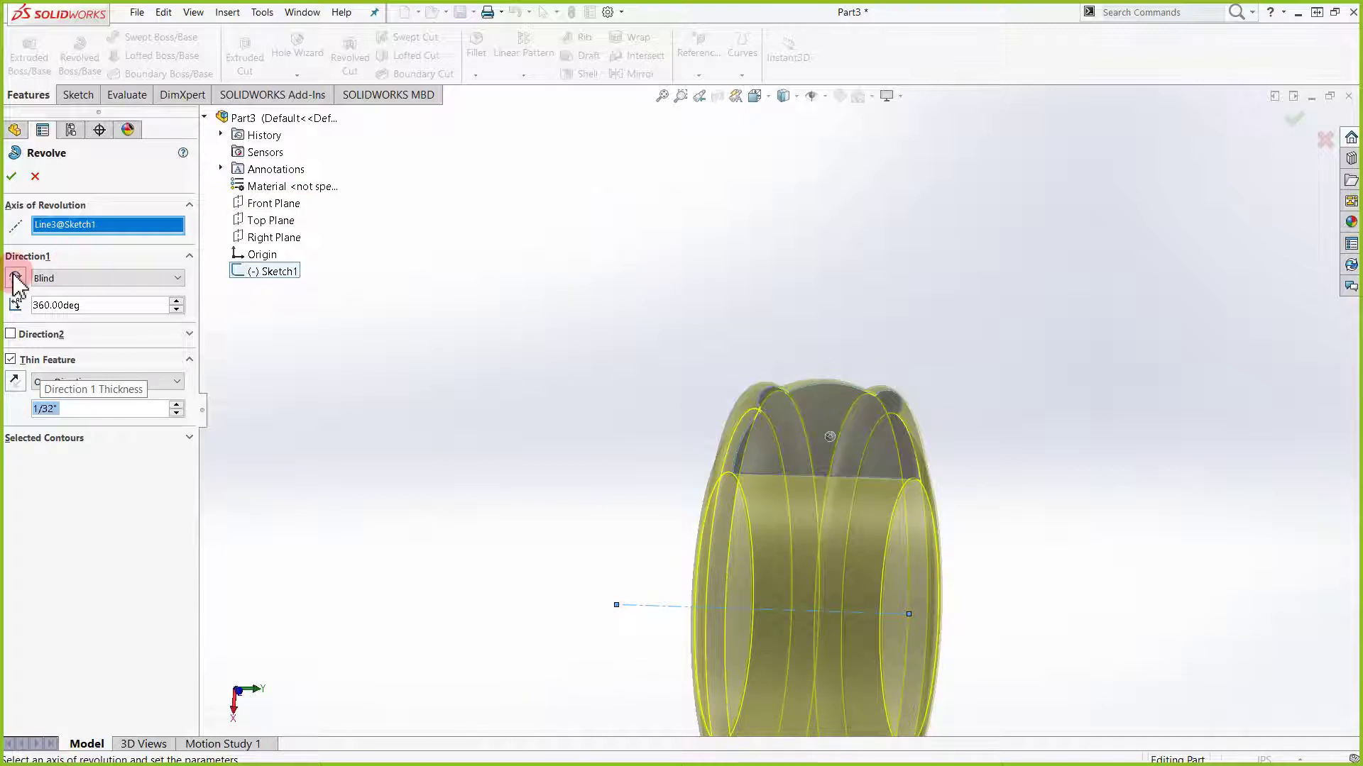
# Set the revolve angle to 180 degrees and create the thin revolve as a half ring
pyautogui.moveTo(539, 421); pyautogui.dragTo(572, 435, button='middle')
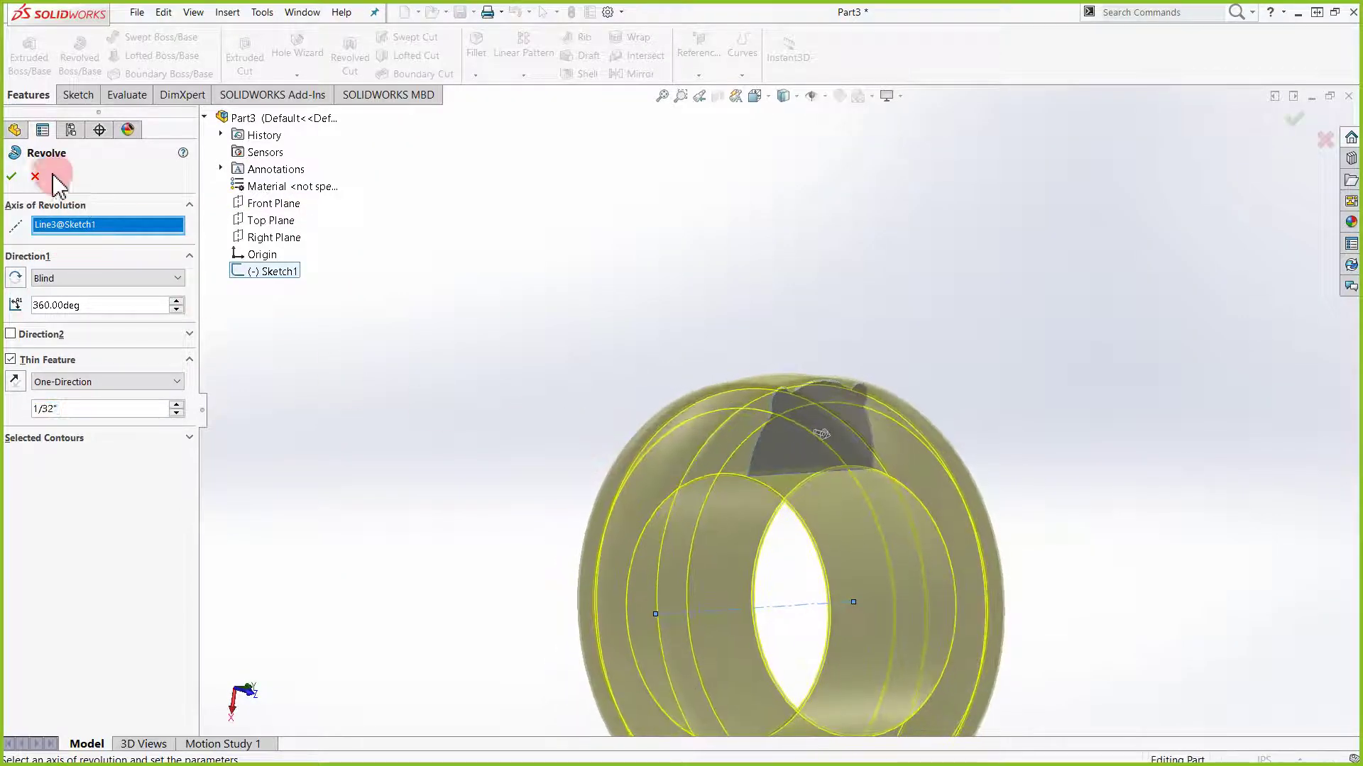
pyautogui.click(90, 305)
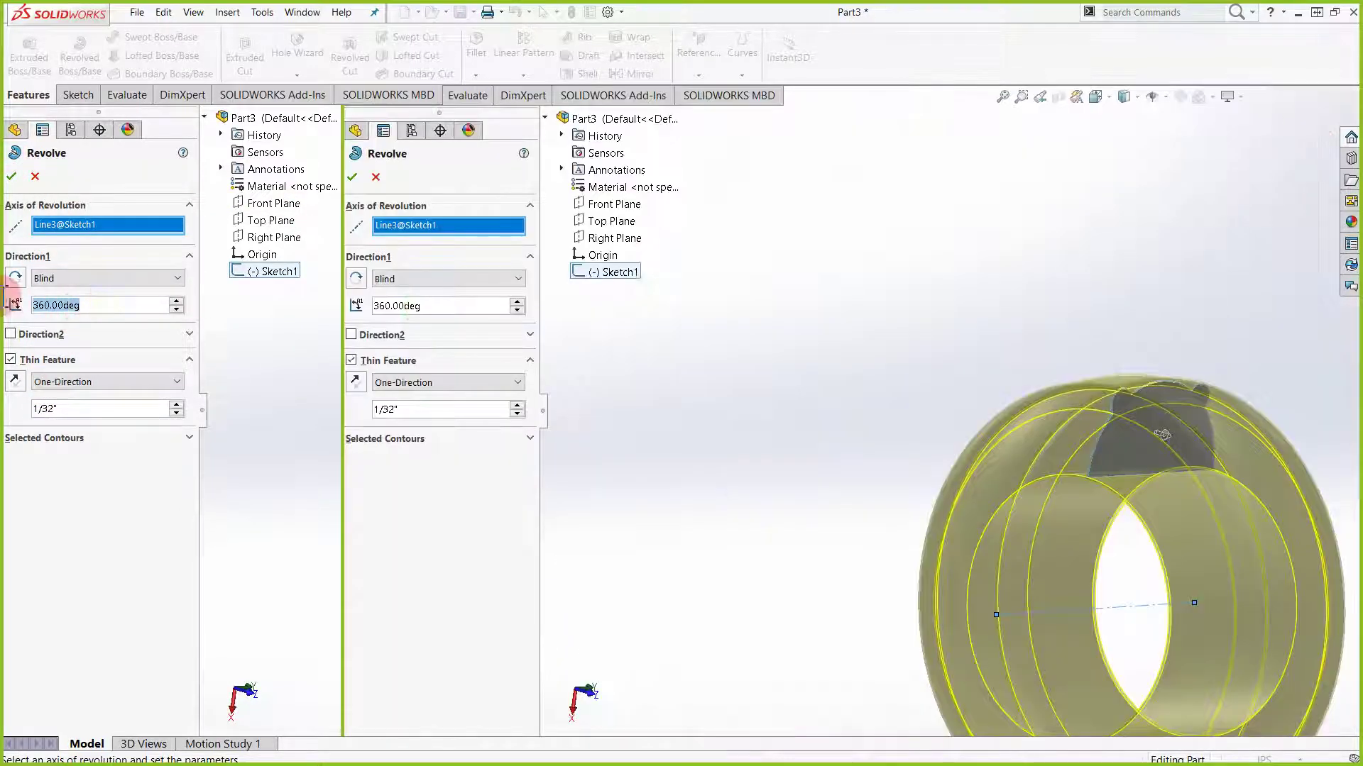
pyautogui.write('180')
pyautogui.press('Return')
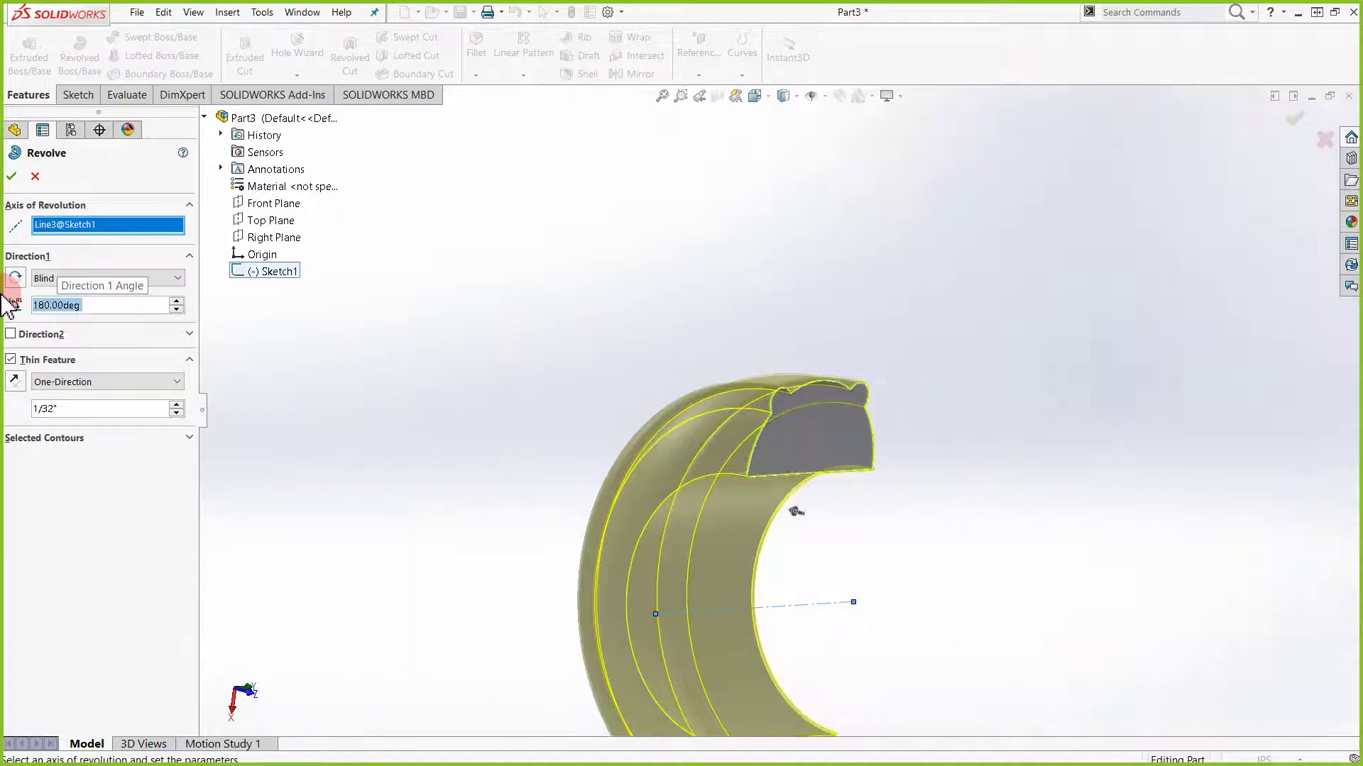
pyautogui.click(13, 177)
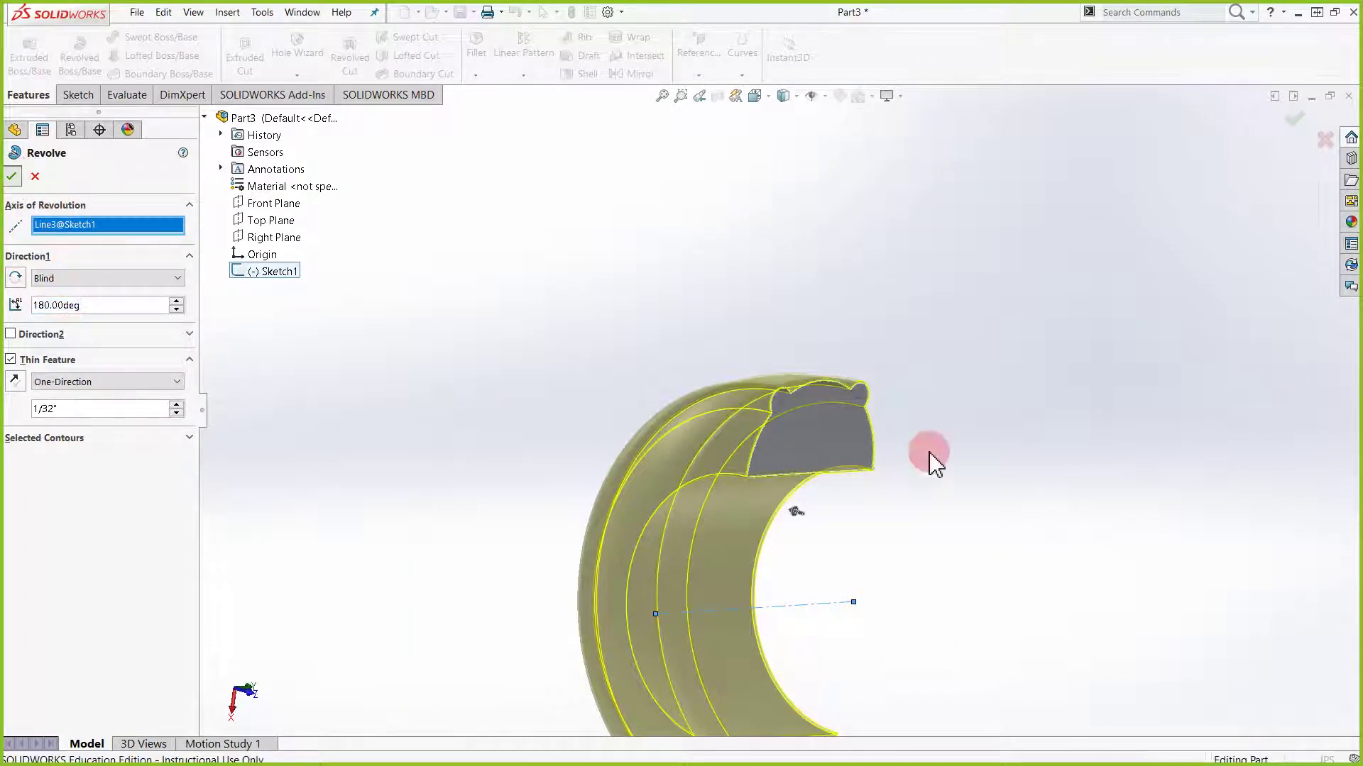
# Examine the thin wall and hollow cross-section at the cut ends of the half ring
pyautogui.scroll(-5, 1186, 502)
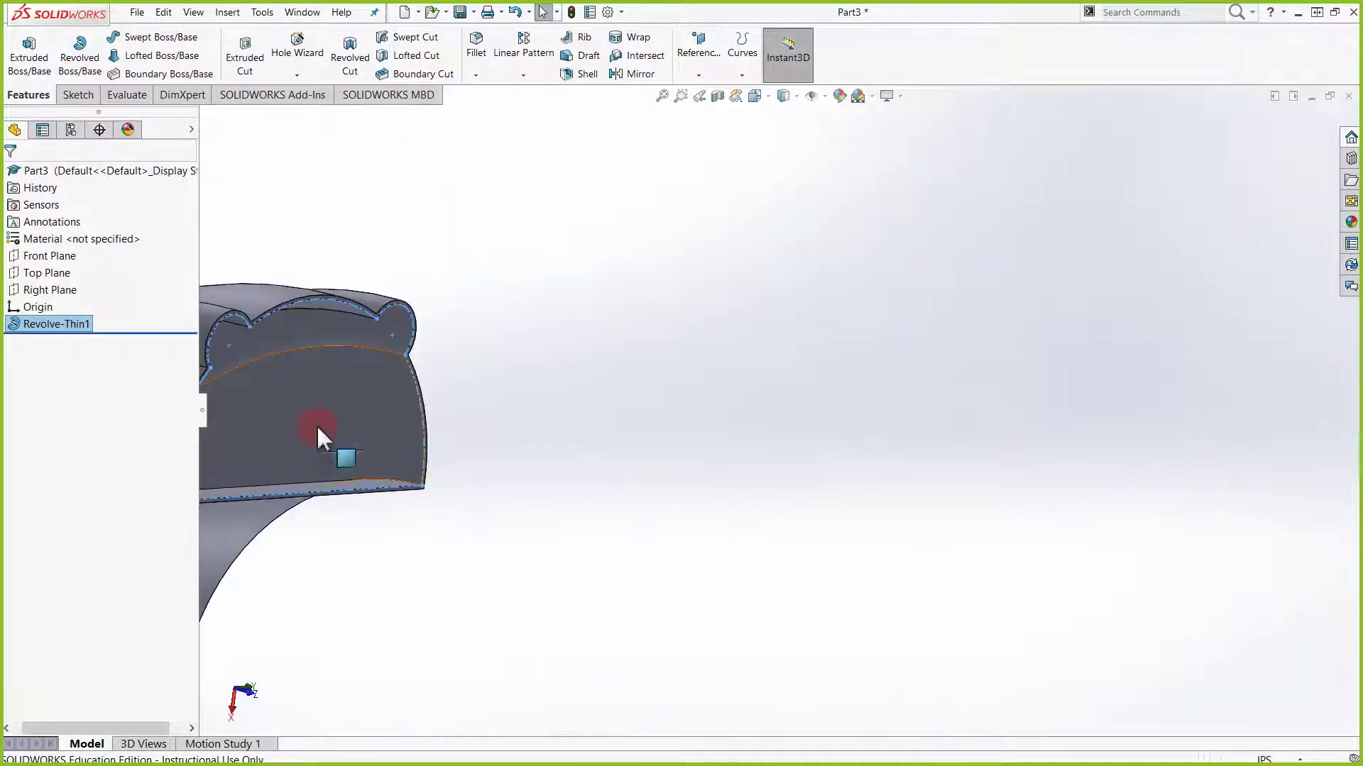
pyautogui.scroll(2, 424, 418)
pyautogui.moveTo(425, 419); pyautogui.dragTo(532, 487, button='middle')
pyautogui.scroll(5, 569, 429)
pyautogui.scroll(-5, 745, 560)
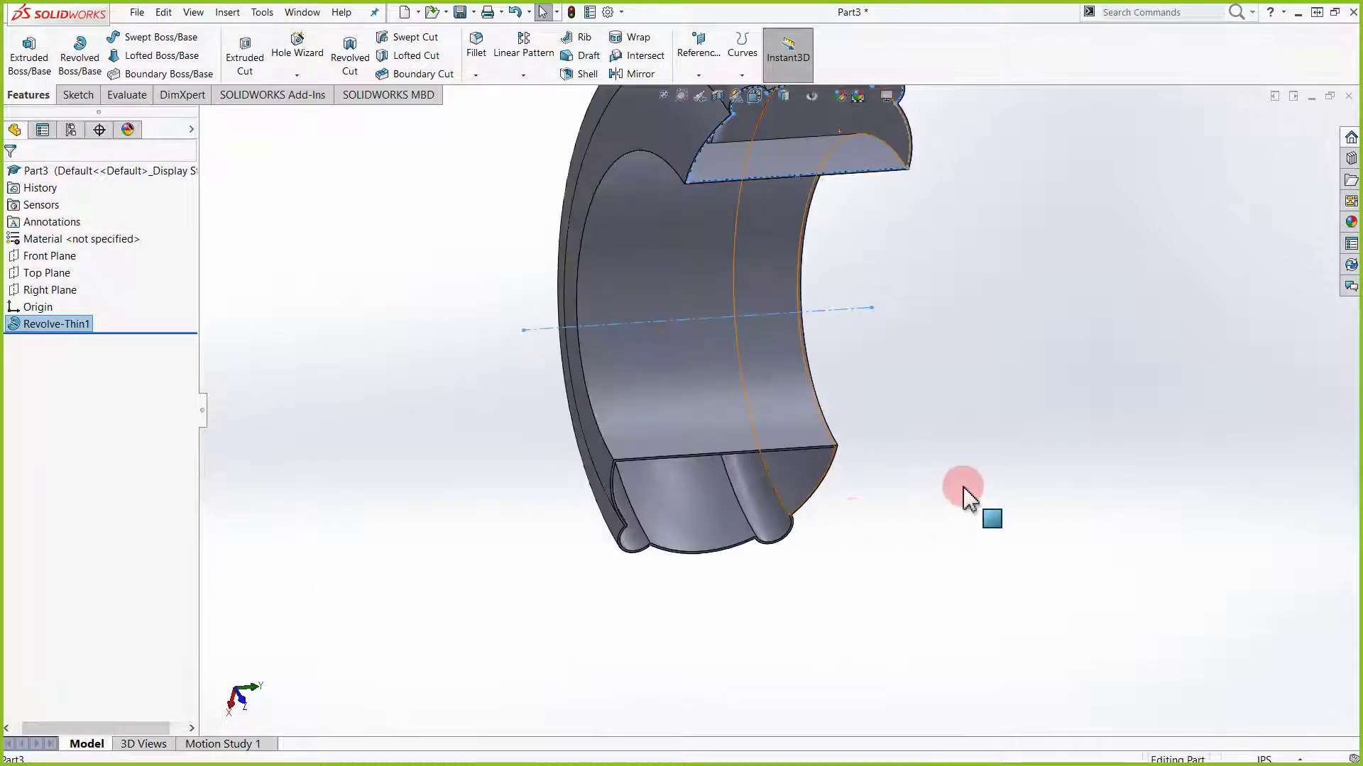
pyautogui.moveTo(967, 492); pyautogui.dragTo(845, 478, button='middle')
pyautogui.scroll(3, 675, 567)
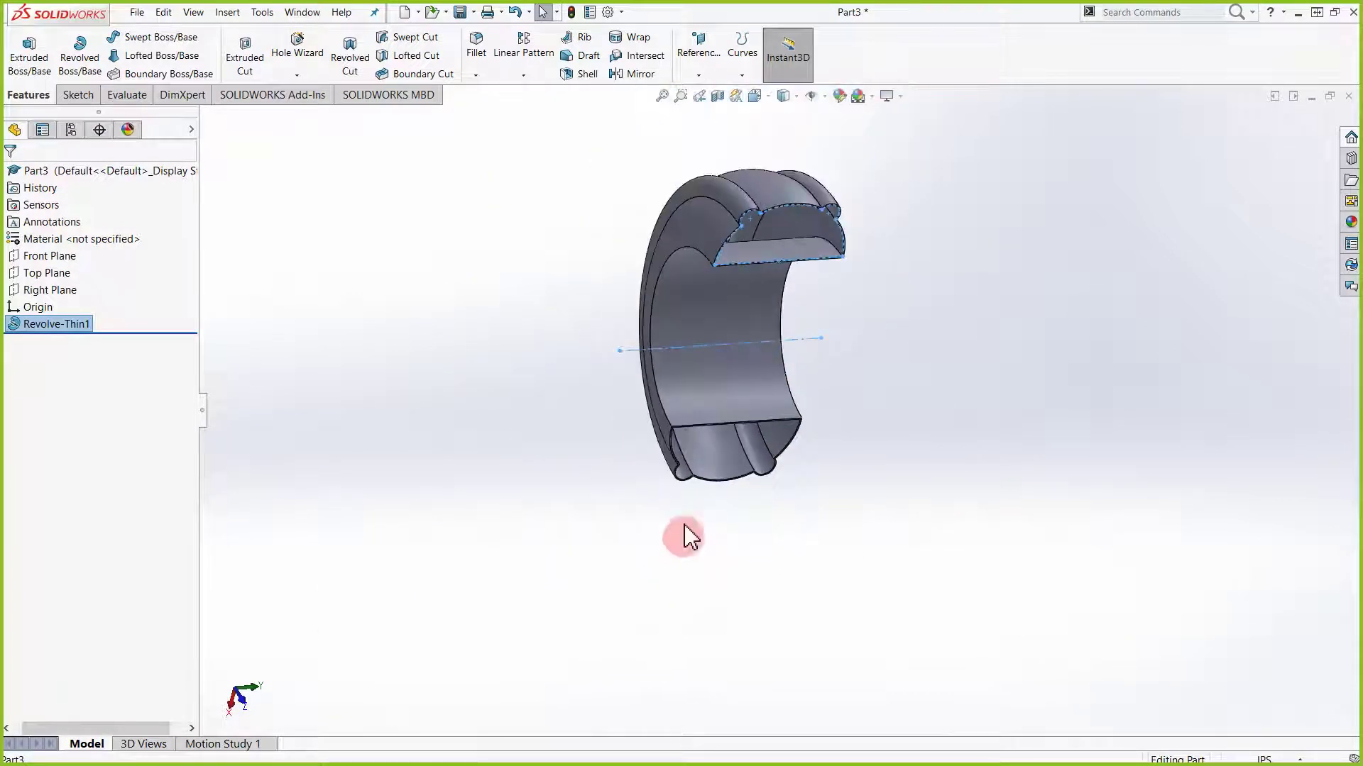
pyautogui.scroll(-3, 845, 232)
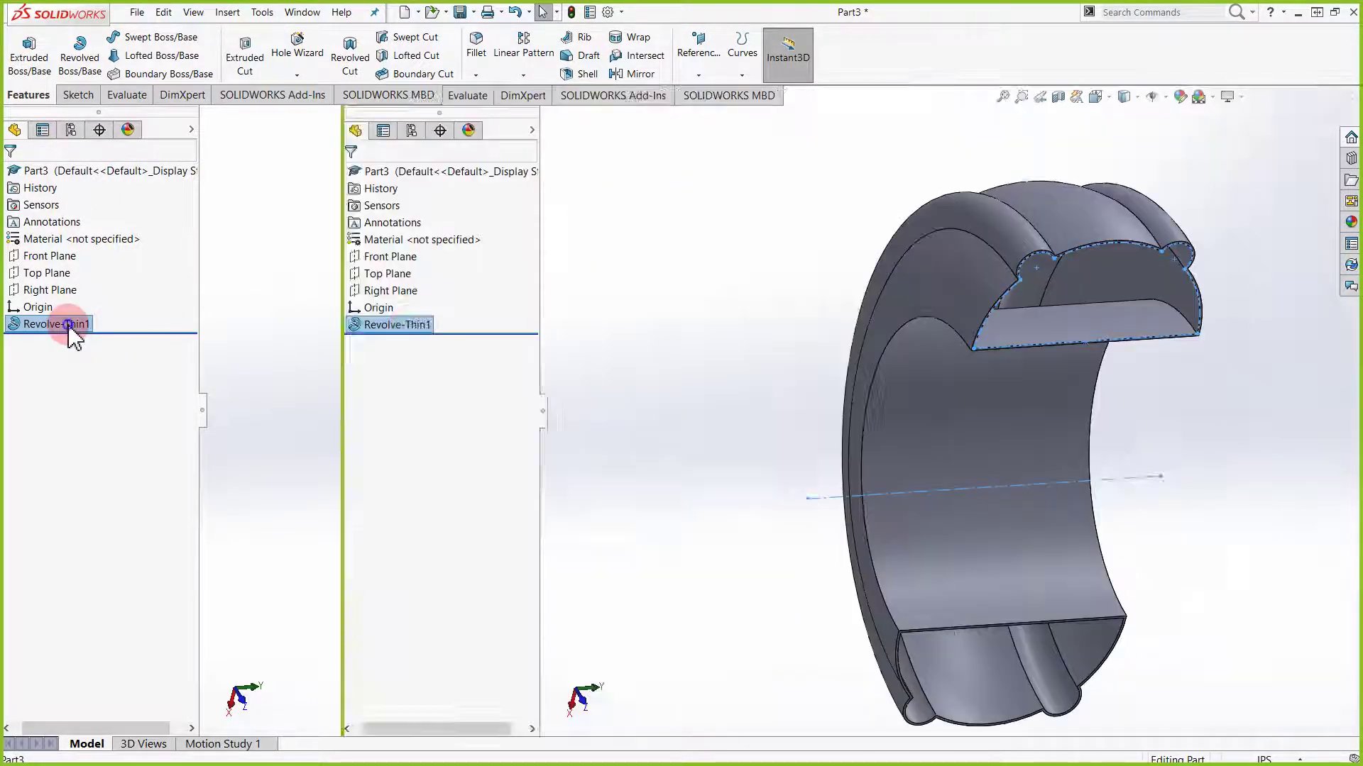
# Edit the thin revolve and set its wall thickness to 1/2 in
pyautogui.rightClick(57, 324)
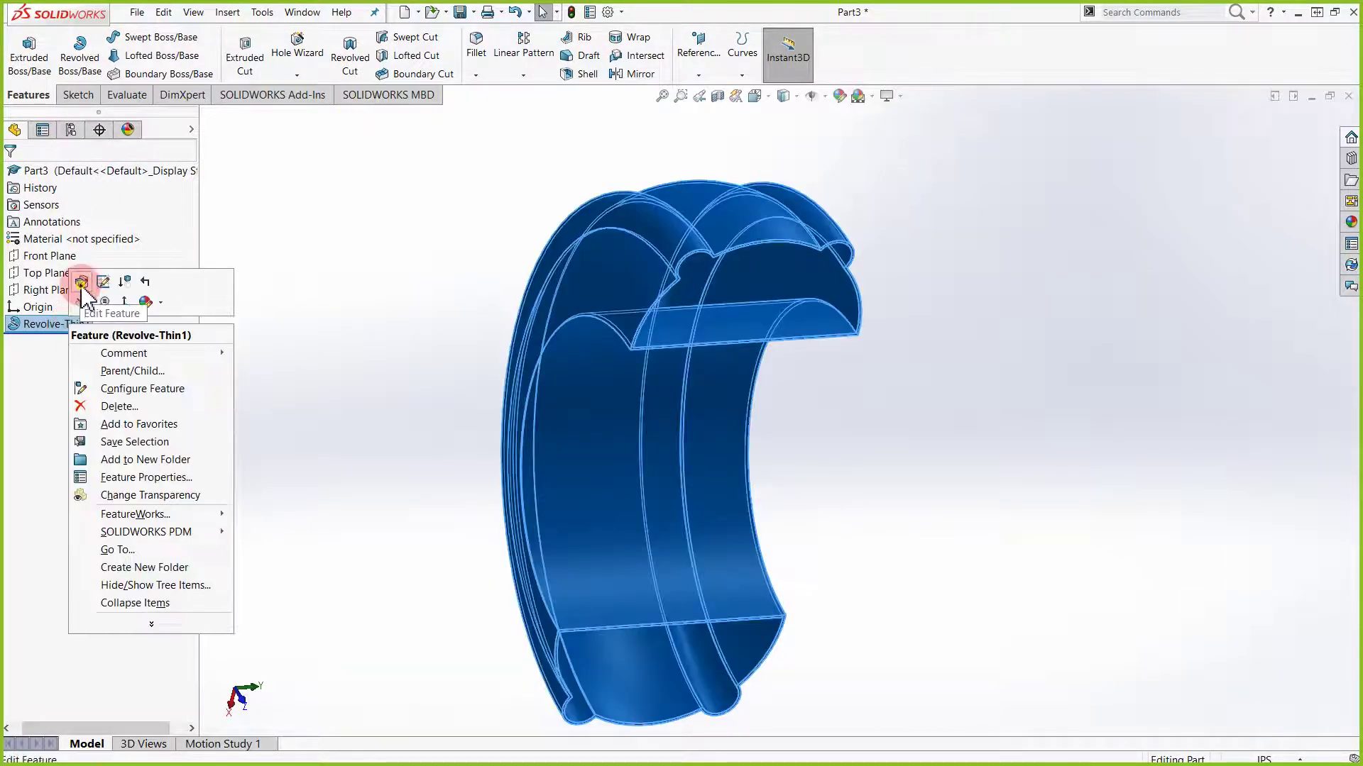
pyautogui.click(85, 281)
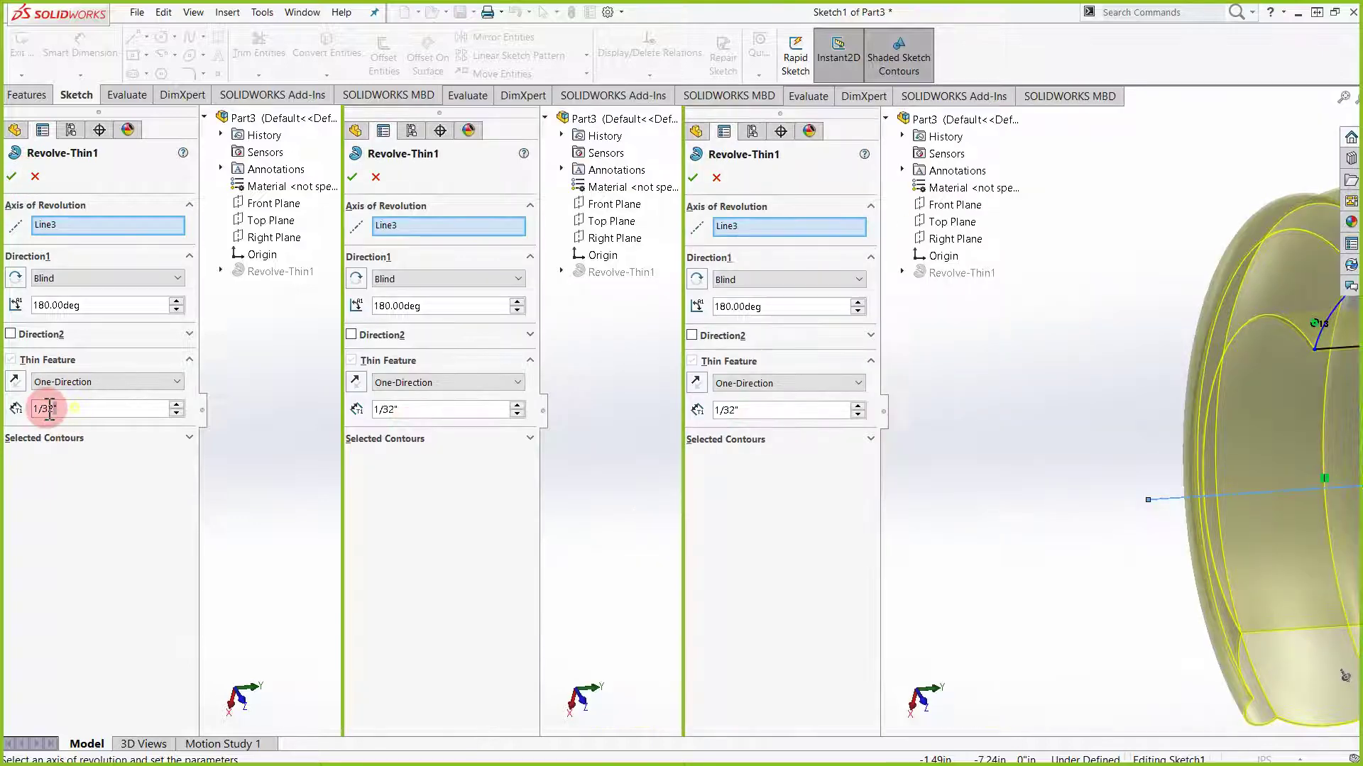
pyautogui.doubleClick(49, 409)
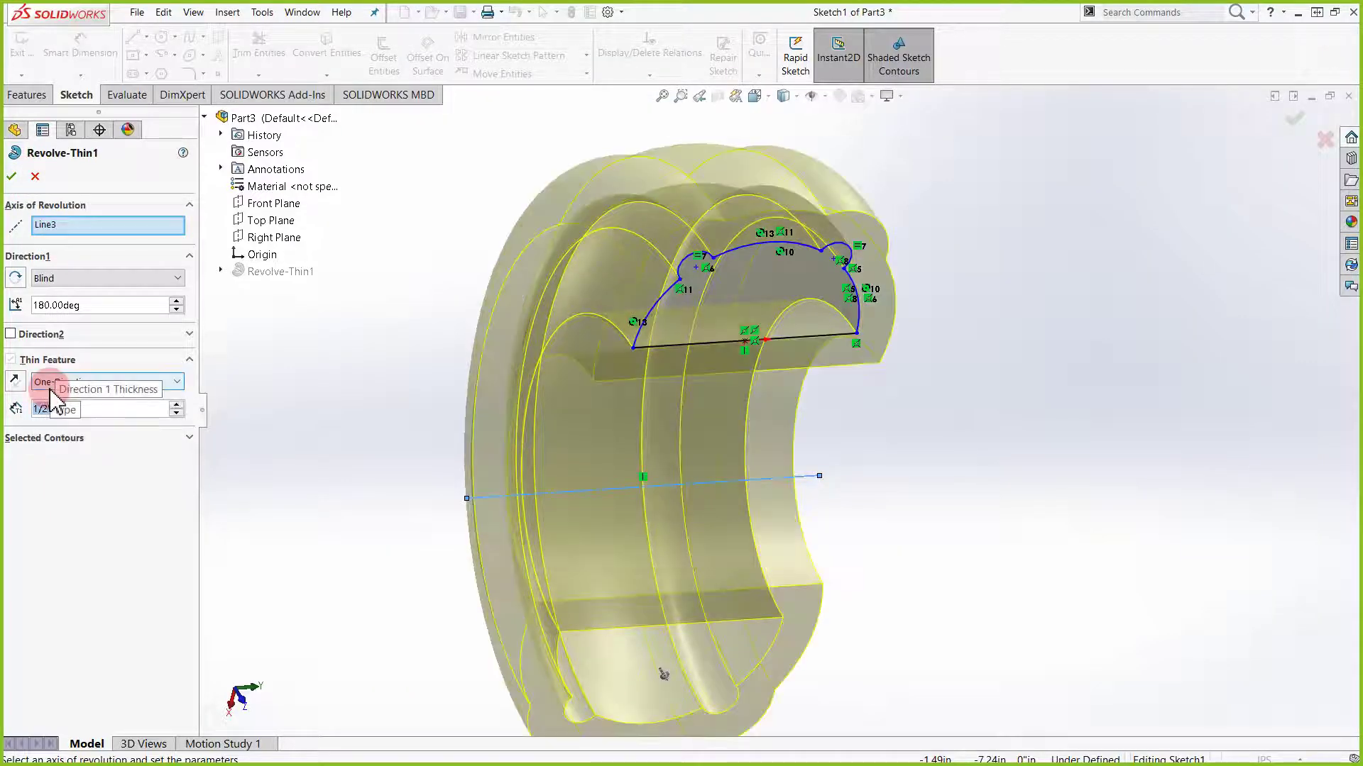
pyautogui.click(12, 176)
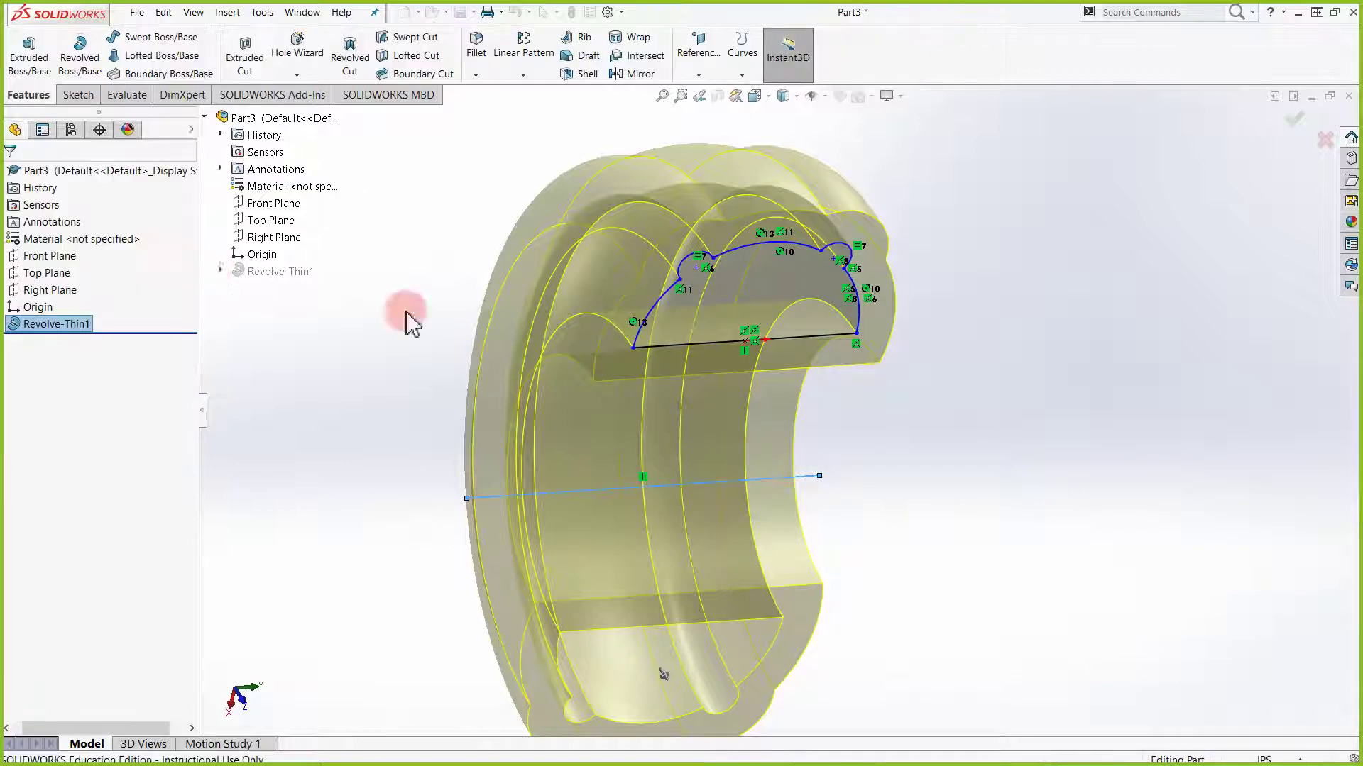
# Edit the thin revolve again and reverse the thickness direction so the wall builds toward the inside of the profile
pyautogui.scroll(-1, 1028, 309)
pyautogui.scroll(1, 714, 345)
pyautogui.scroll(-2, 710, 342)
pyautogui.scroll(1, 513, 271)
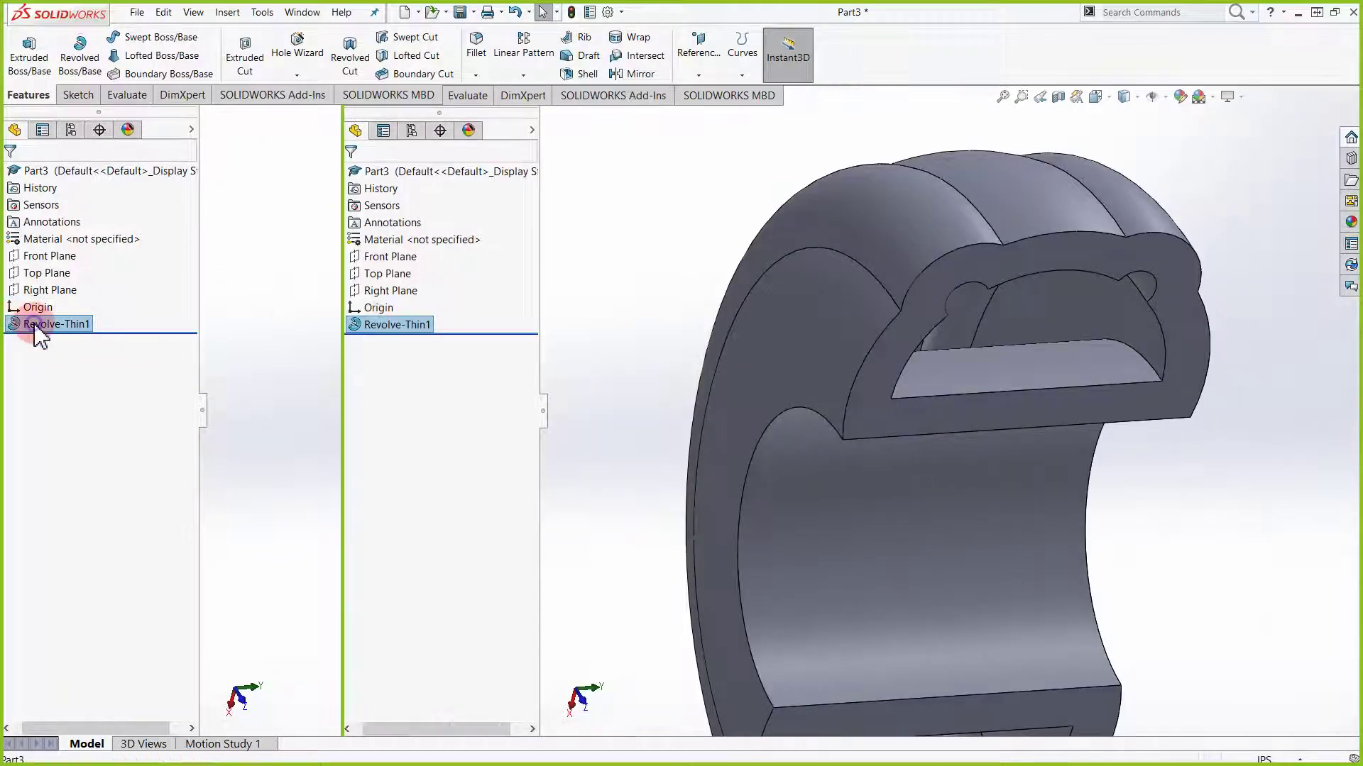
pyautogui.rightClick(32, 325)
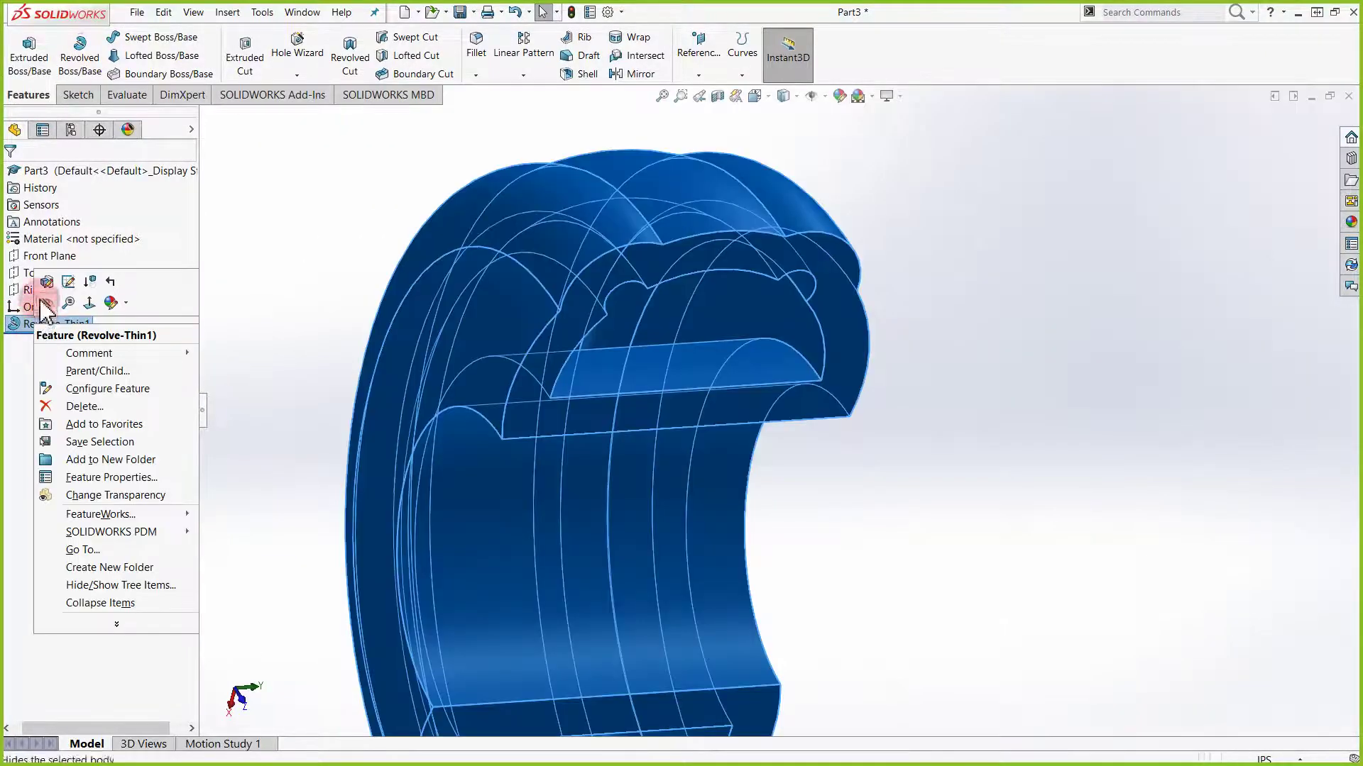
pyautogui.click(90, 303)
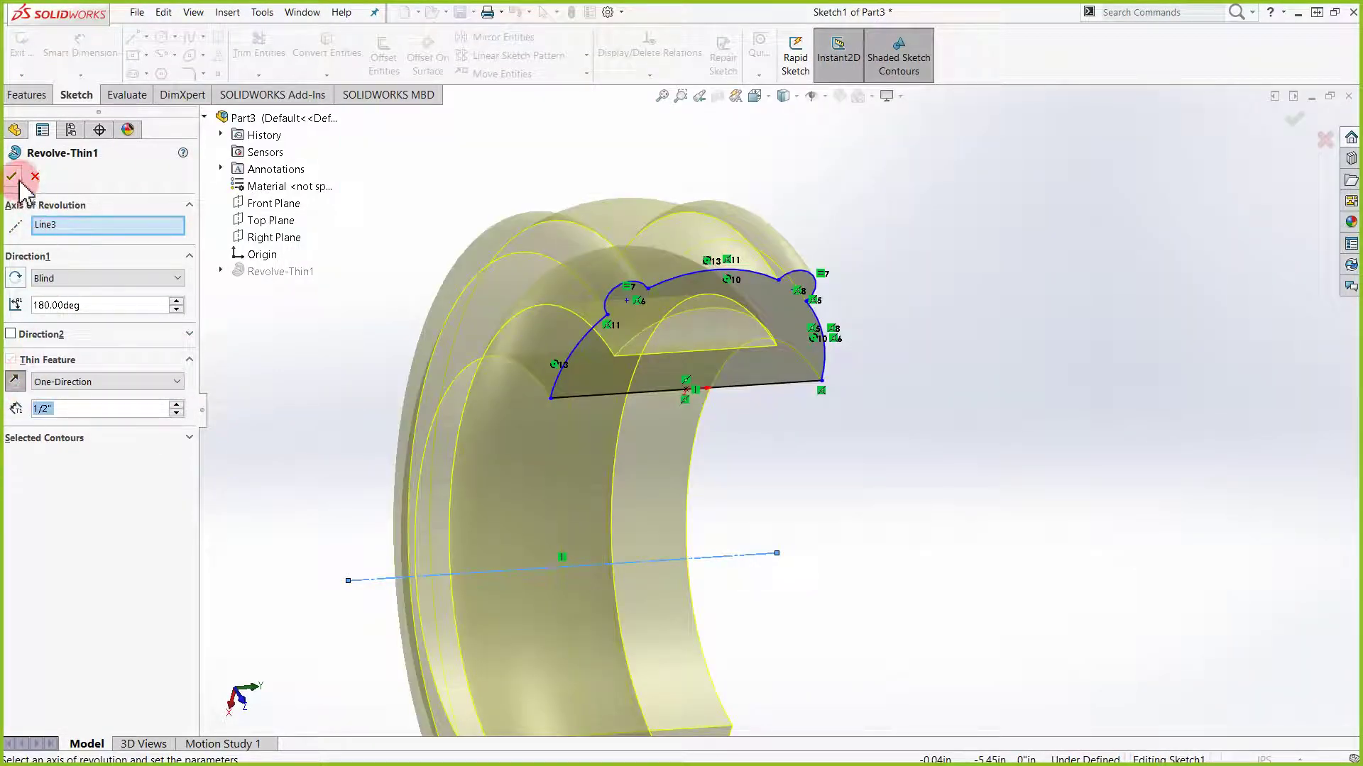
pyautogui.click(14, 177)
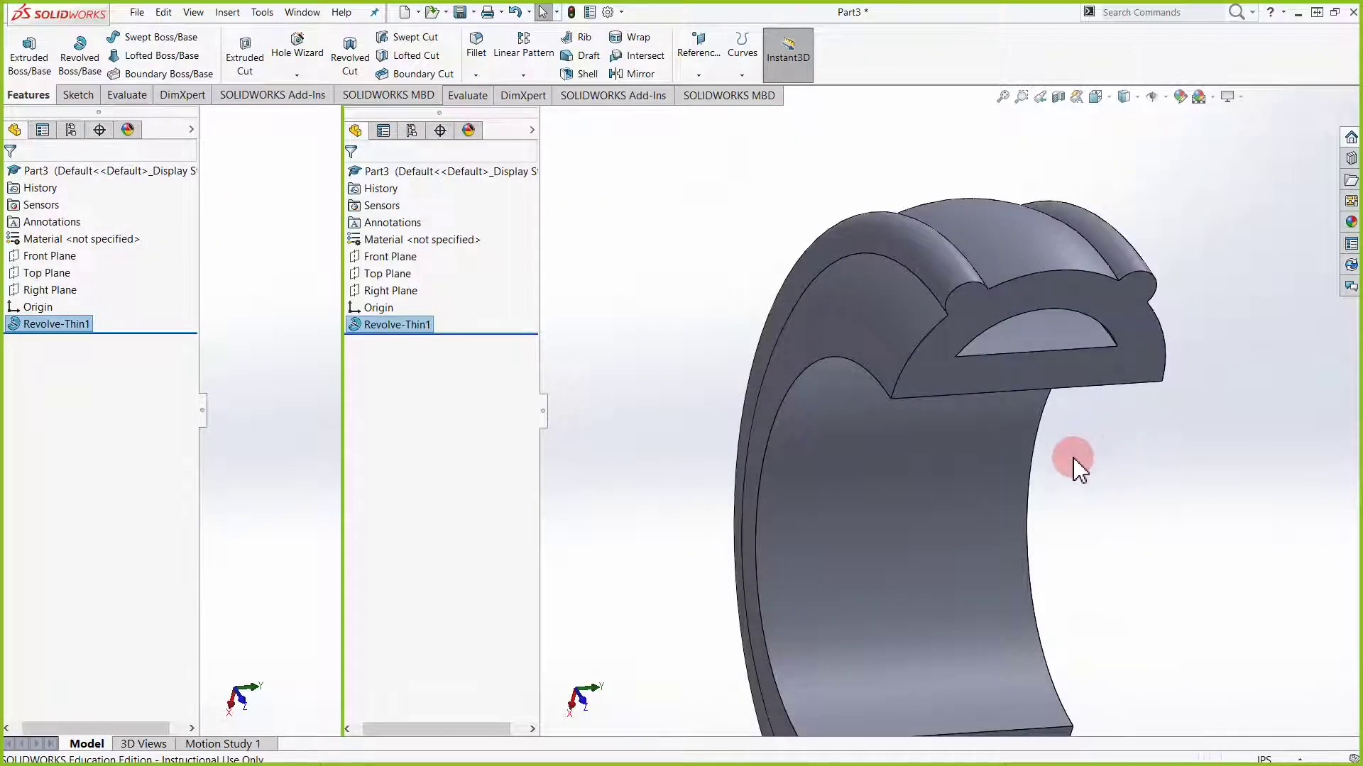
# Delete the thin revolve feature while keeping its underlying sketch
pyautogui.moveTo(1074, 462); pyautogui.dragTo(710, 322, button='middle')
pyautogui.scroll(-3, 599, 330)
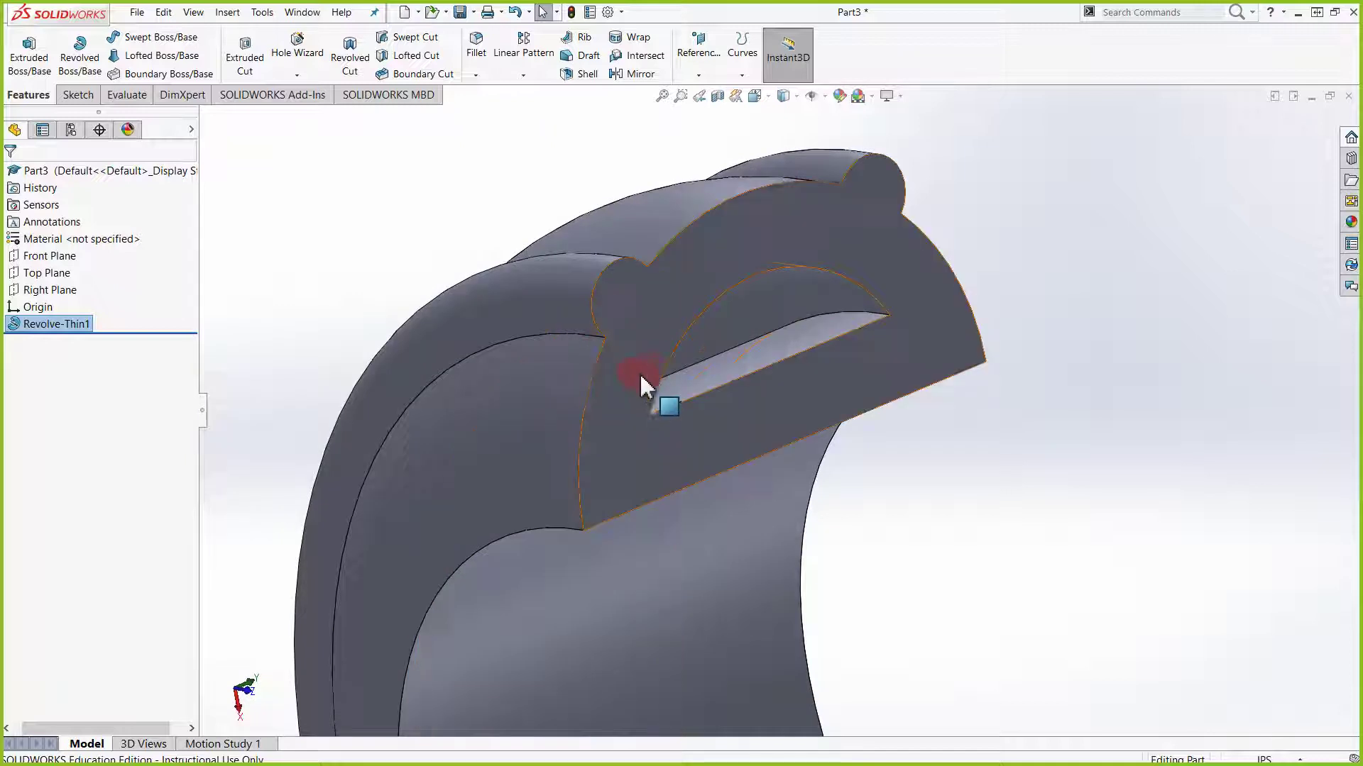
pyautogui.scroll(3, 658, 325)
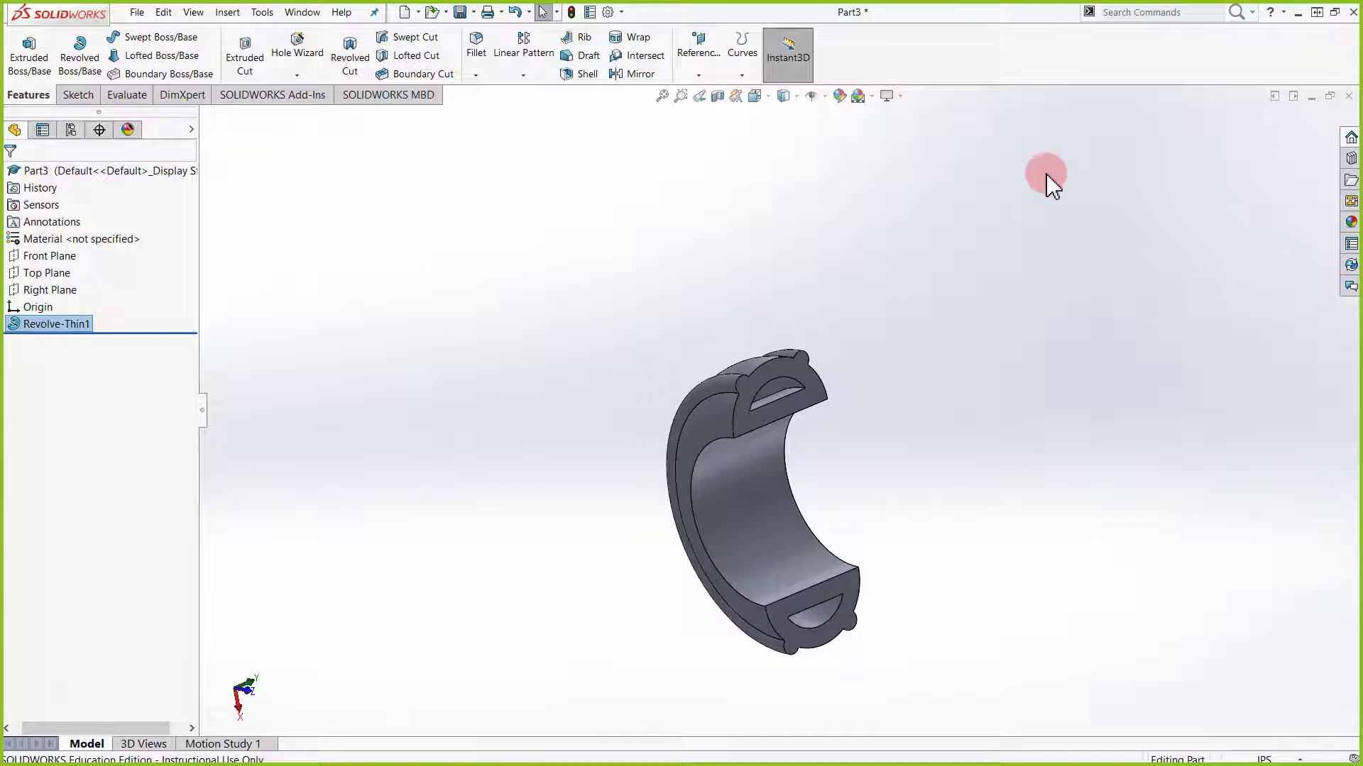
pyautogui.scroll(-3, 815, 454)
pyautogui.scroll(5, 949, 654)
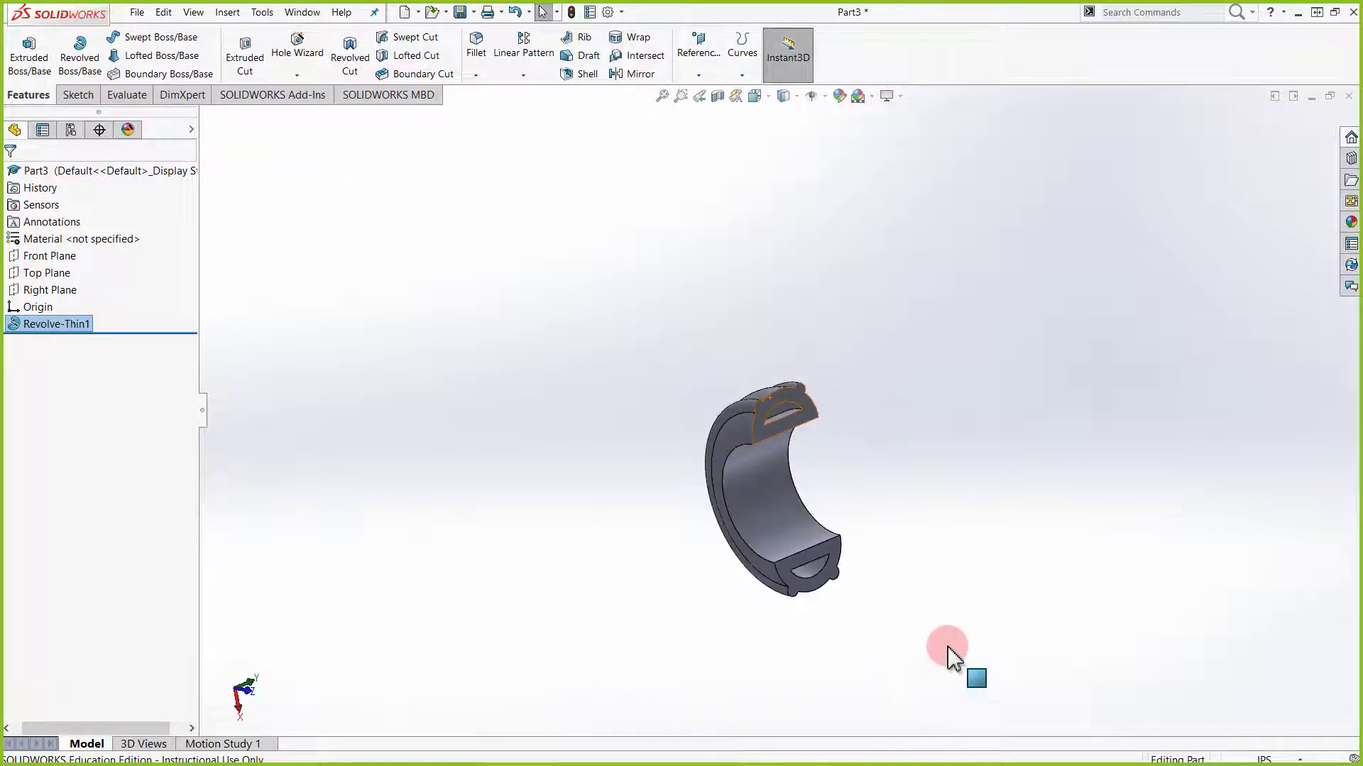
pyautogui.scroll(-3, 684, 533)
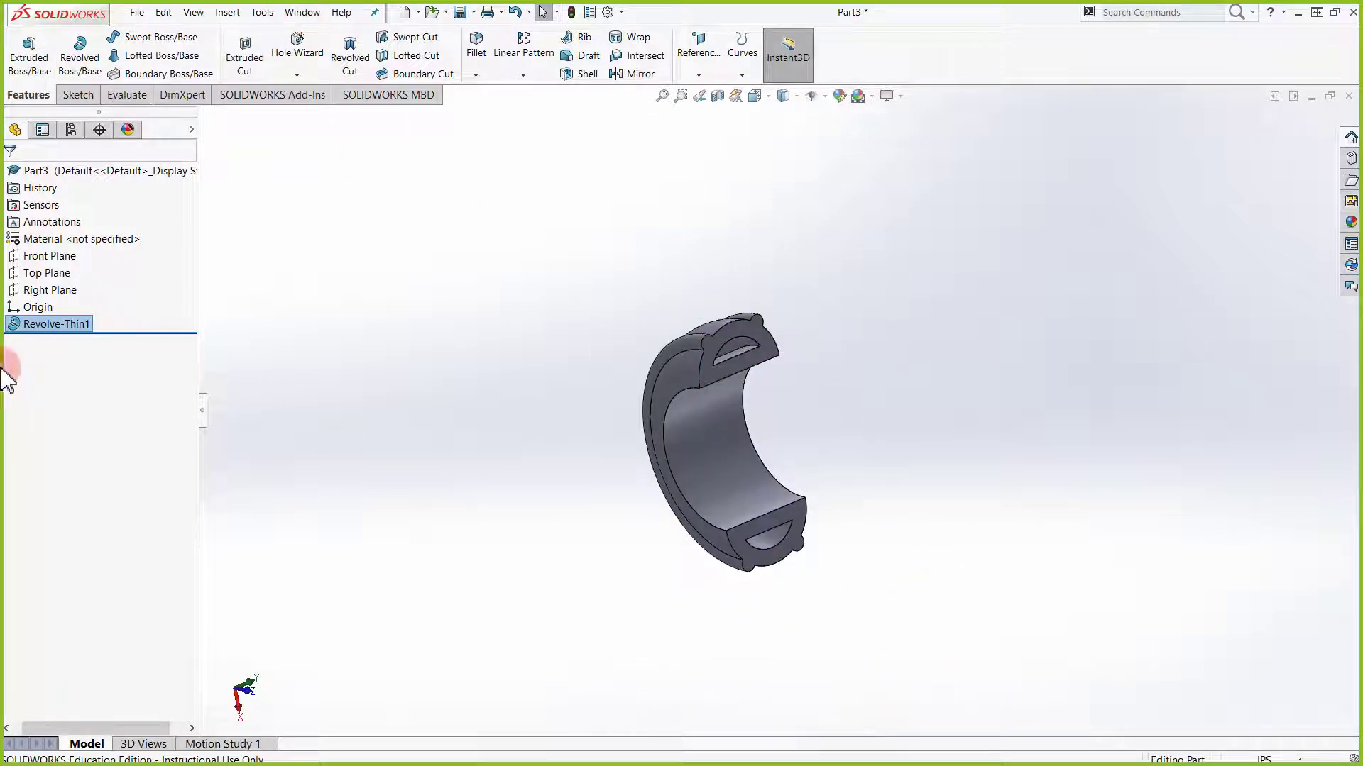
pyautogui.rightClick(55, 327)
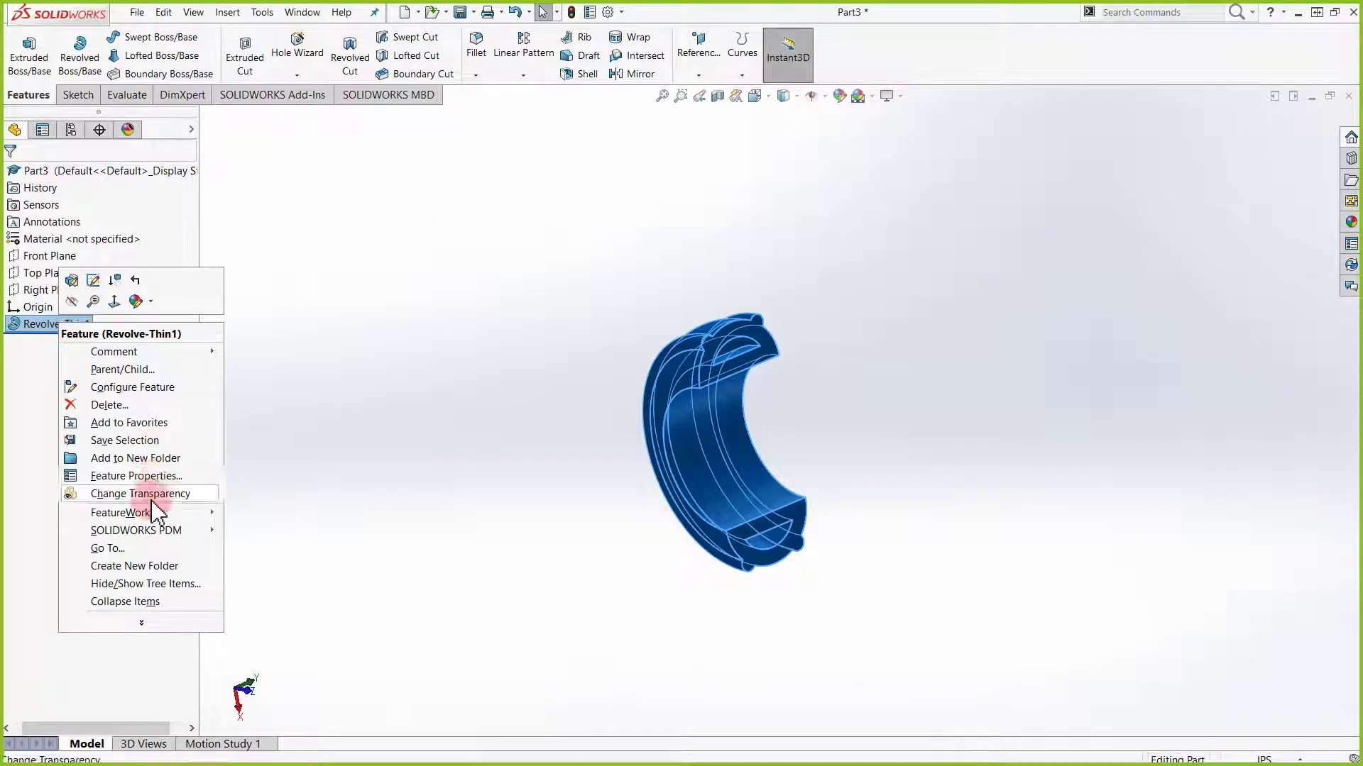
pyautogui.click(135, 405)
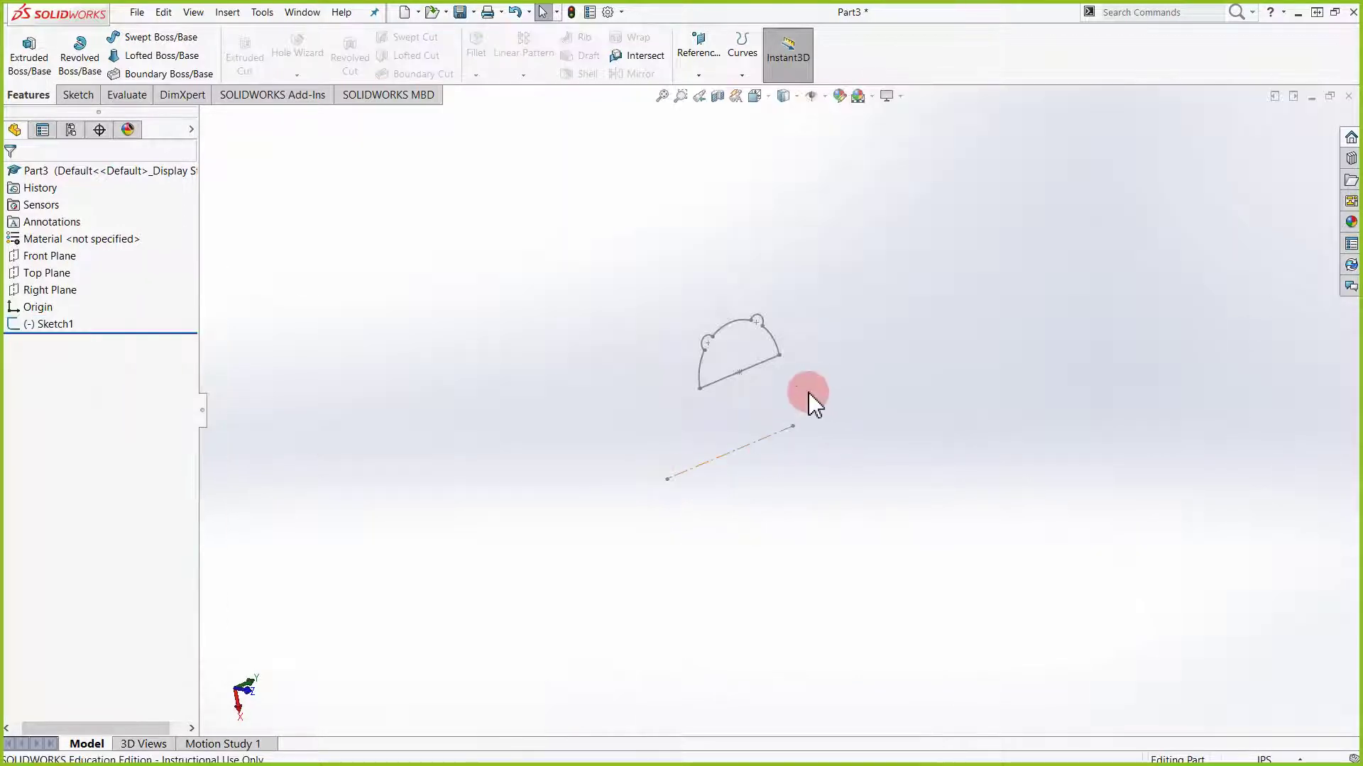
# Open Sketch1 for editing and delete the offset construction line below the bumped profile
pyautogui.moveTo(891, 595); pyautogui.dragTo(722, 494)
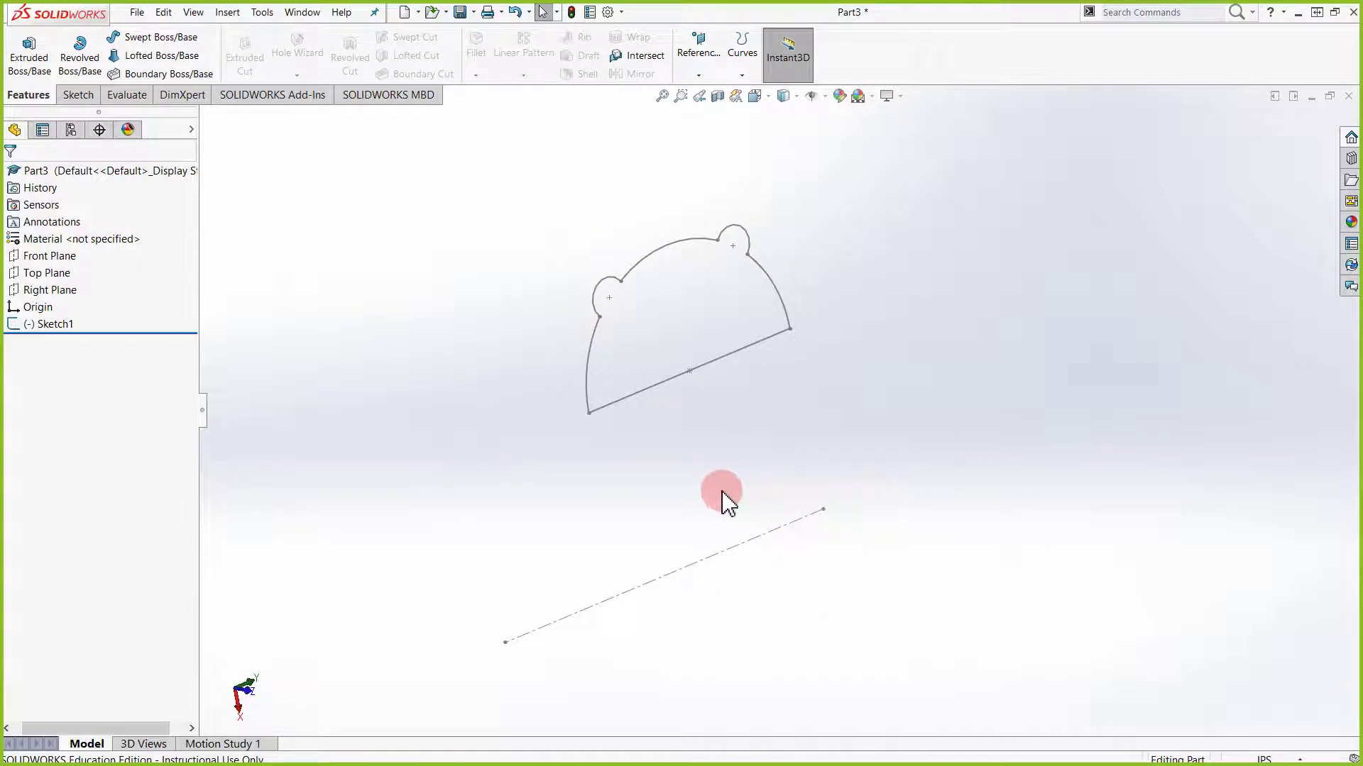
pyautogui.rightClick(51, 324)
pyautogui.click(63, 274)
pyautogui.click(596, 426)
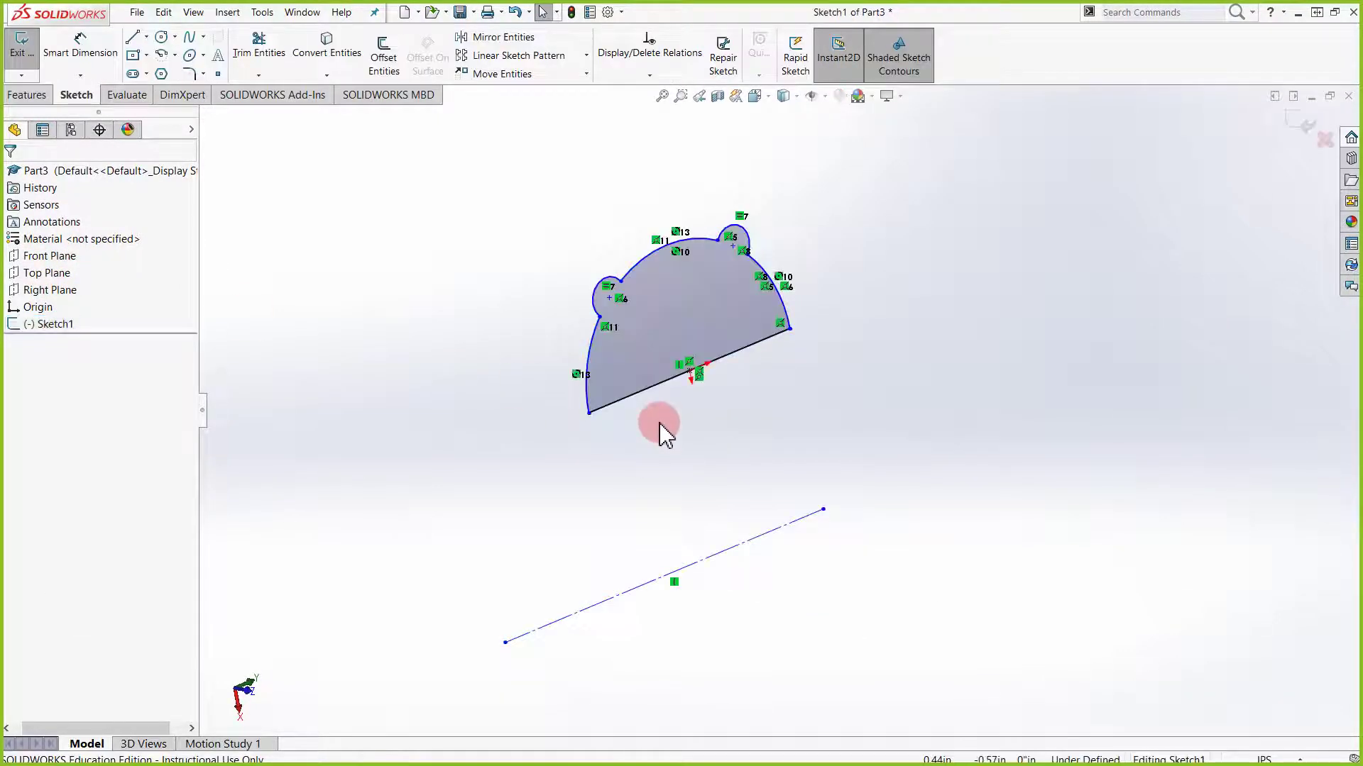
pyautogui.moveTo(812, 562)
pyautogui.mouseDown()
pyautogui.moveTo(636, 408)
pyautogui.moveTo(666, 476)
pyautogui.mouseUp()
pyautogui.press('Delete')
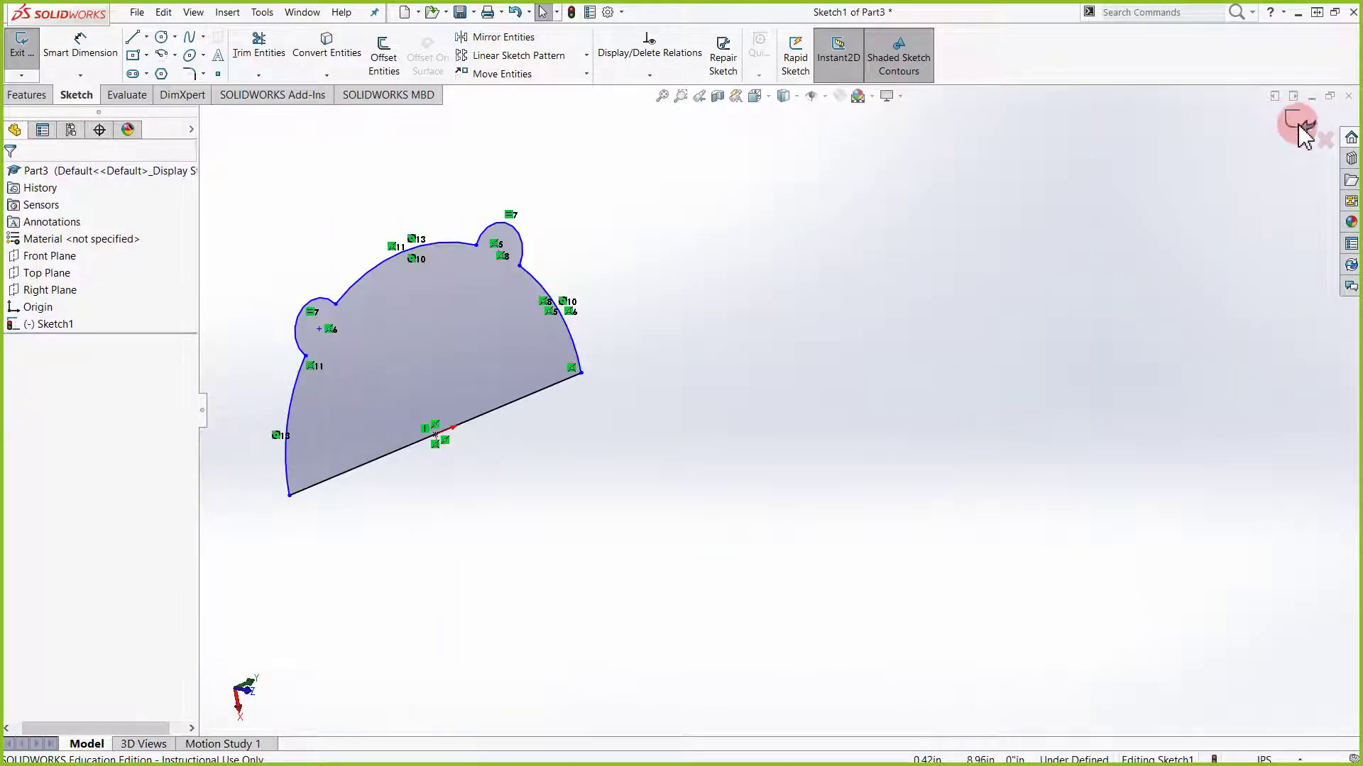
# Start a 360-degree revolve of the bumped half-circle profile from the open sketch
pyautogui.click(27, 95)
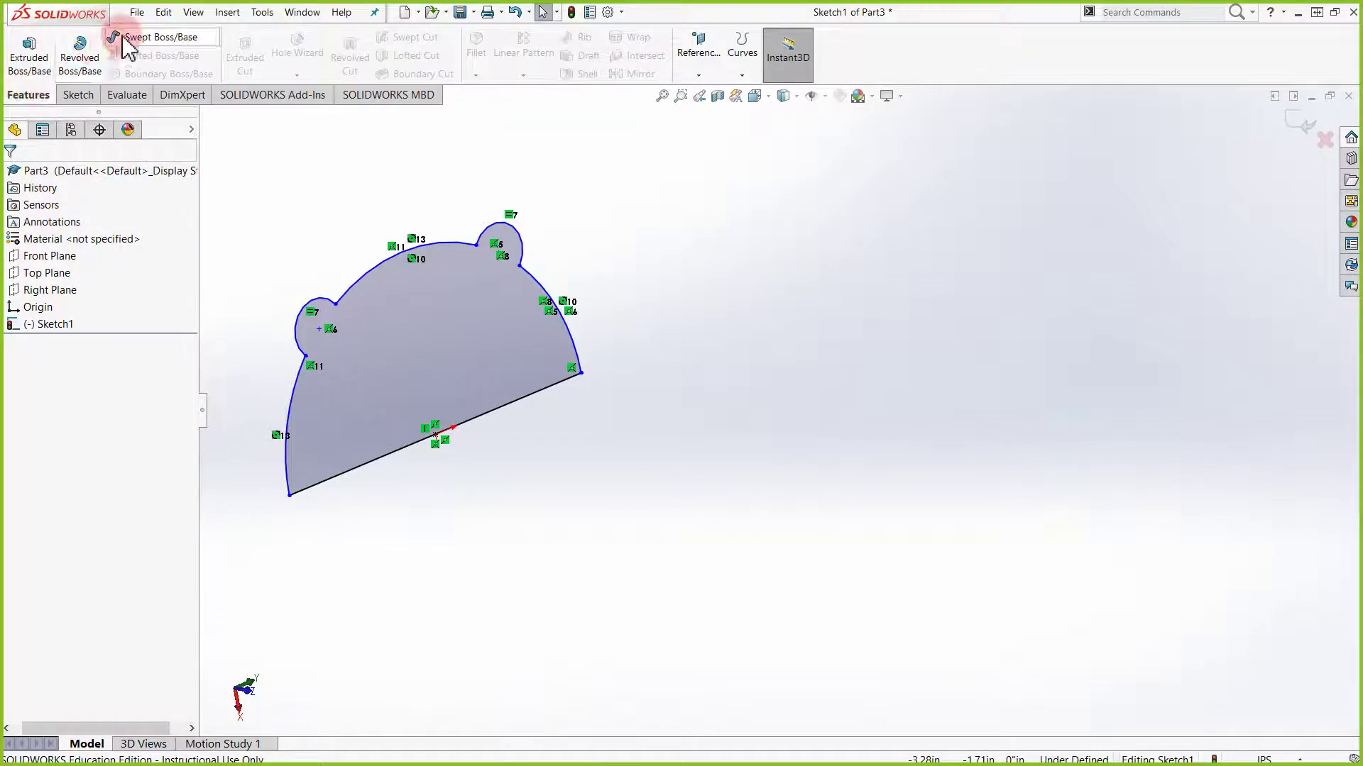
pyautogui.click(1121, 416)
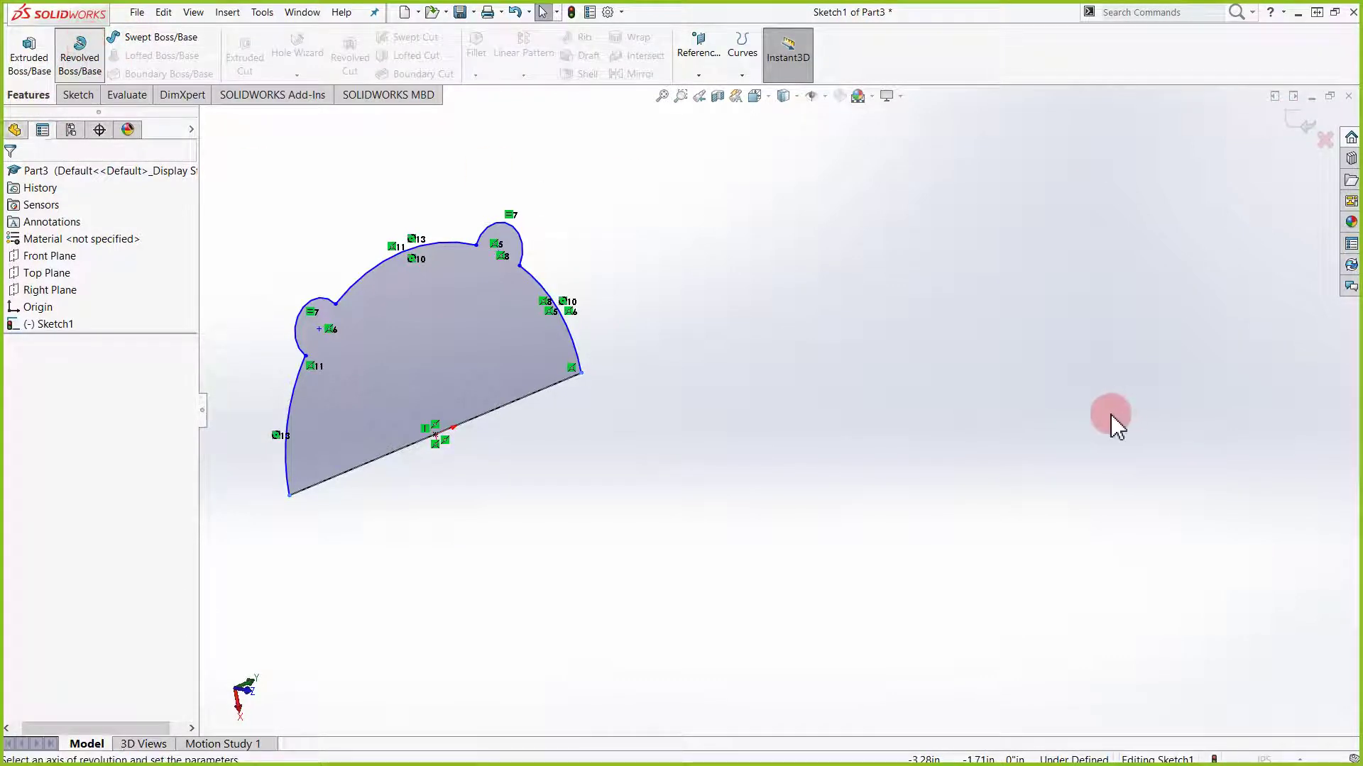
pyautogui.scroll(-2, 704, 442)
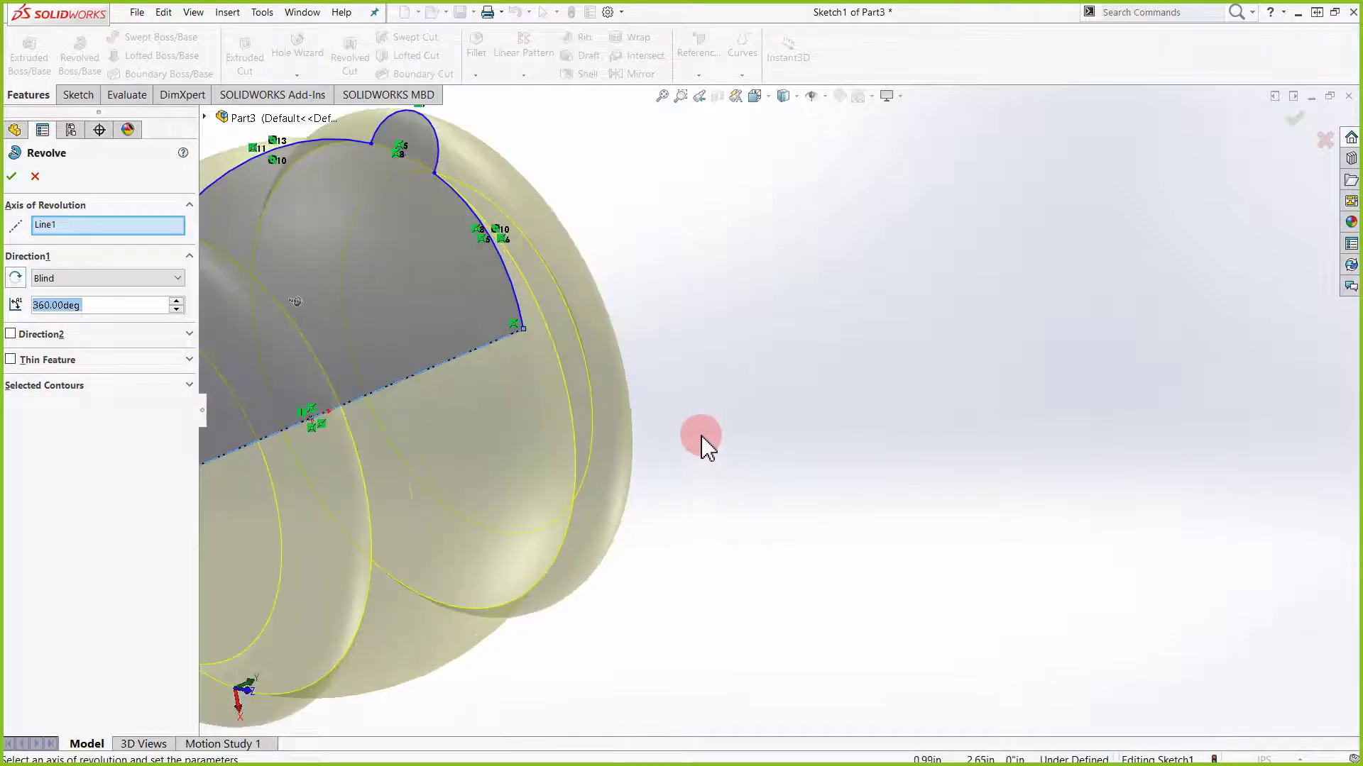
pyautogui.scroll(4, 701, 437)
pyautogui.moveTo(563, 451); pyautogui.dragTo(556, 405, button='middle')
# Clear the preselected axis of revolution and choose the profile's straight base line as the axis instead
pyautogui.click(58, 226)
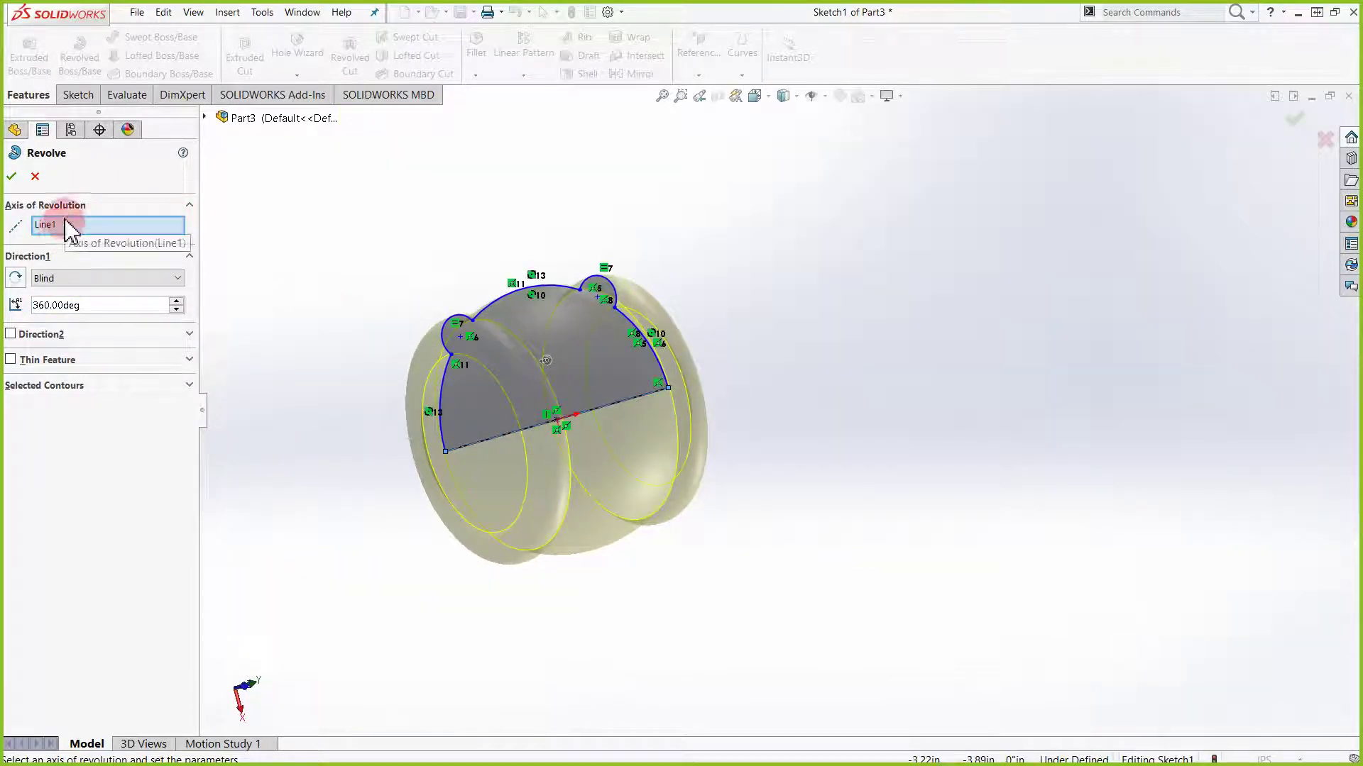
pyautogui.rightClick(71, 228)
pyautogui.click(127, 226)
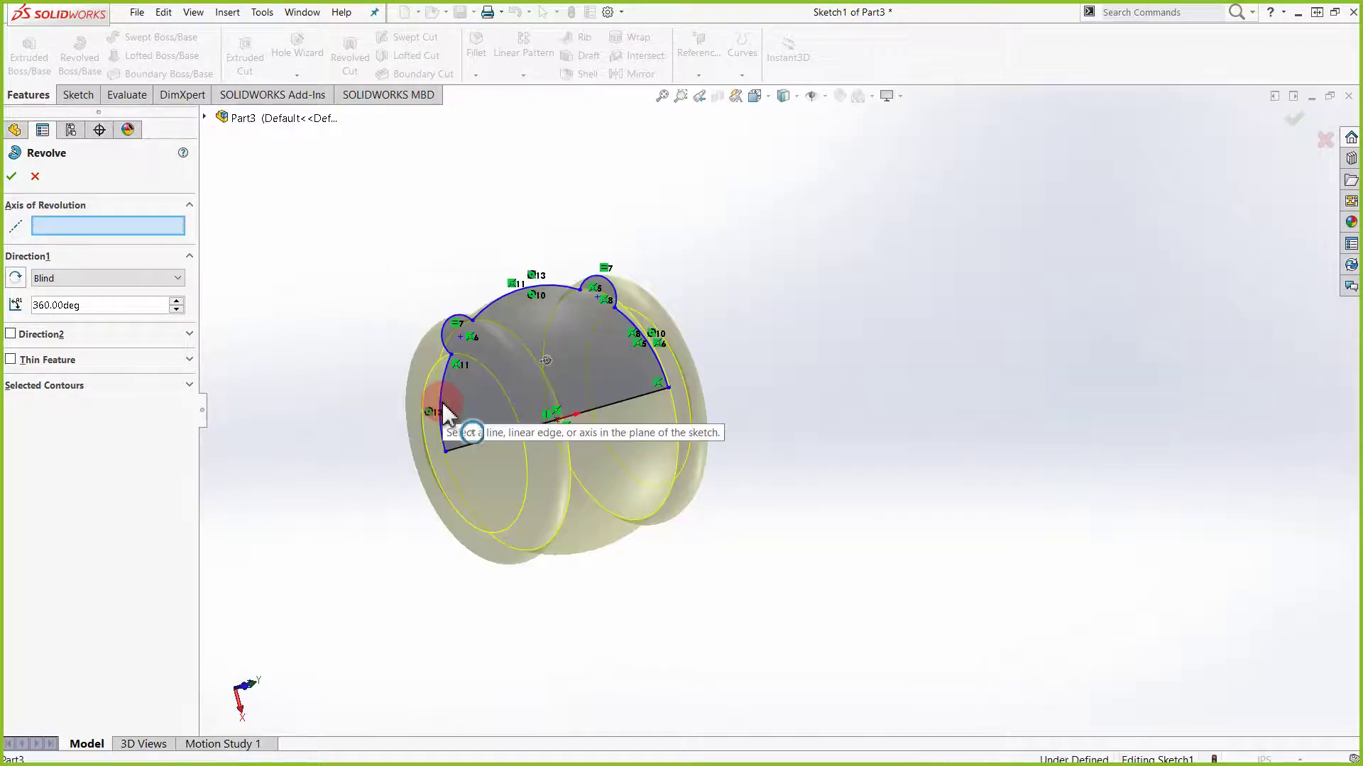
pyautogui.scroll(-3, 468, 386)
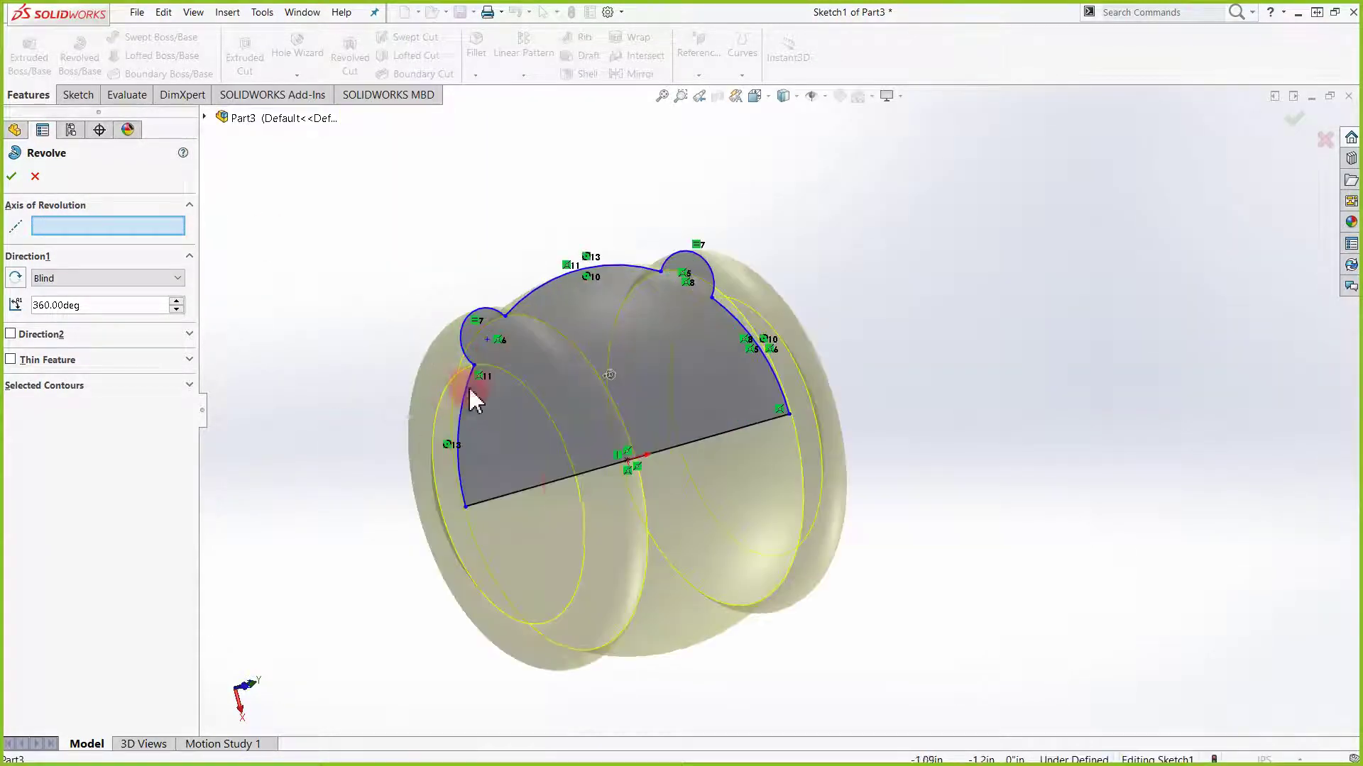
pyautogui.click(540, 485)
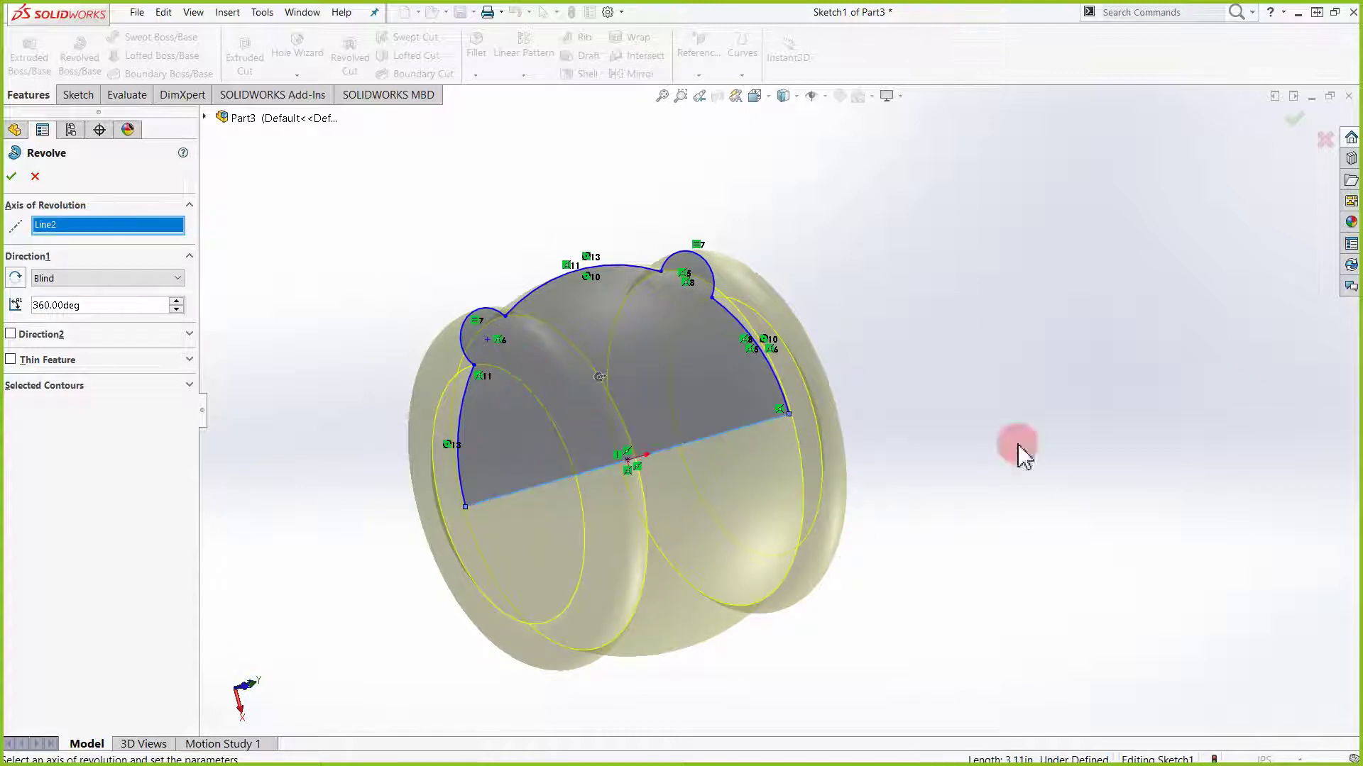
# Set the revolve angle to 180 degrees and accept the solid revolve of the bumped profile
pyautogui.moveTo(369, 497)
pyautogui.mouseDown(button='middle')
pyautogui.moveTo(435, 475)
pyautogui.moveTo(382, 483)
pyautogui.mouseUp(button='middle')
pyautogui.doubleClick(57, 305)
pyautogui.write('1')
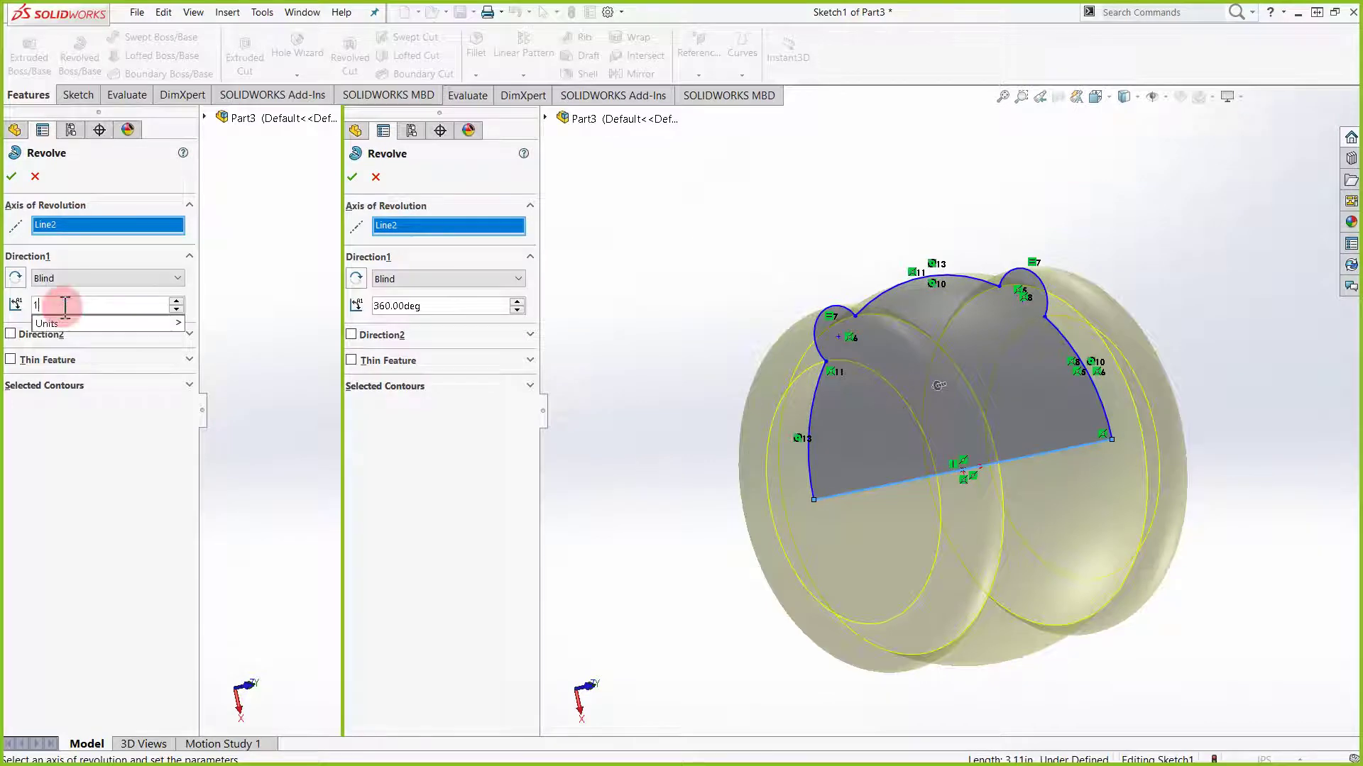
pyautogui.write('80')
pyautogui.press('Return')
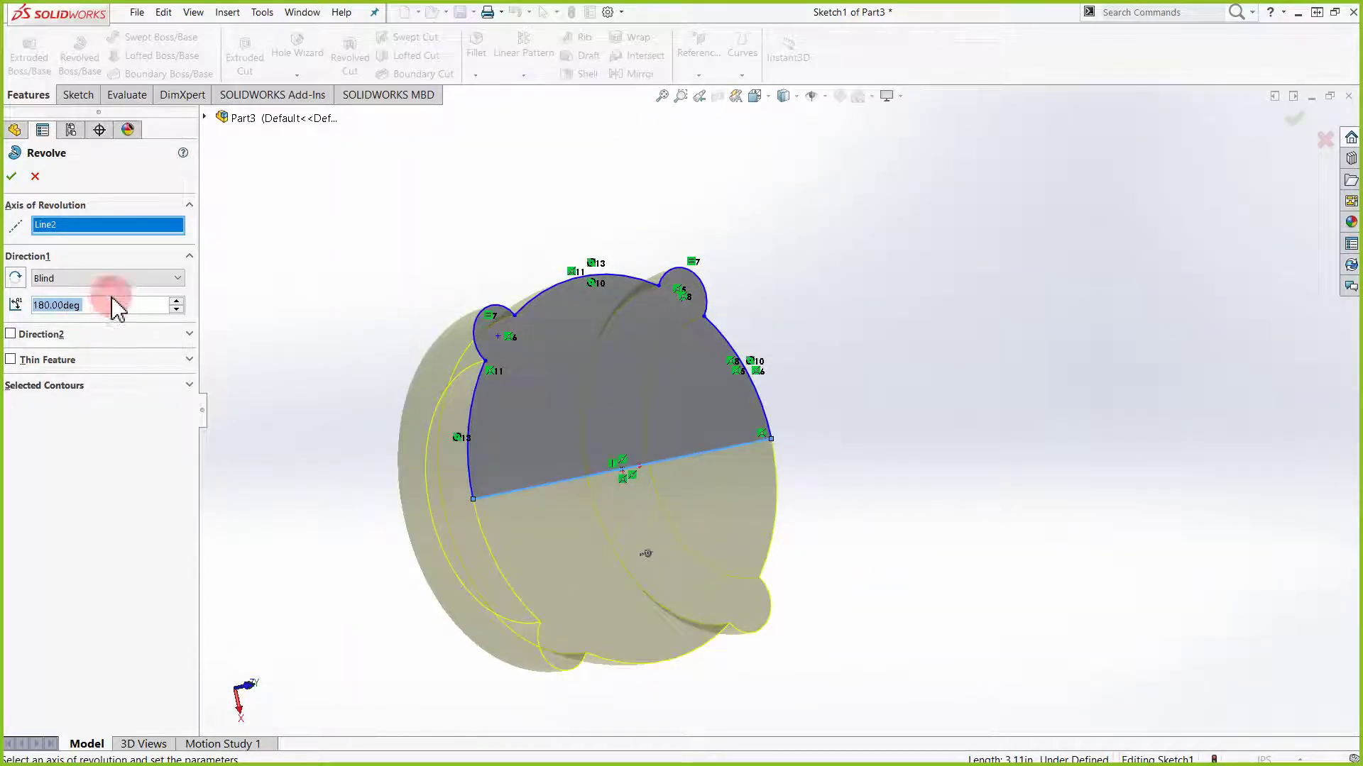
pyautogui.click(12, 177)
pyautogui.moveTo(648, 342); pyautogui.dragTo(734, 487, button='middle')
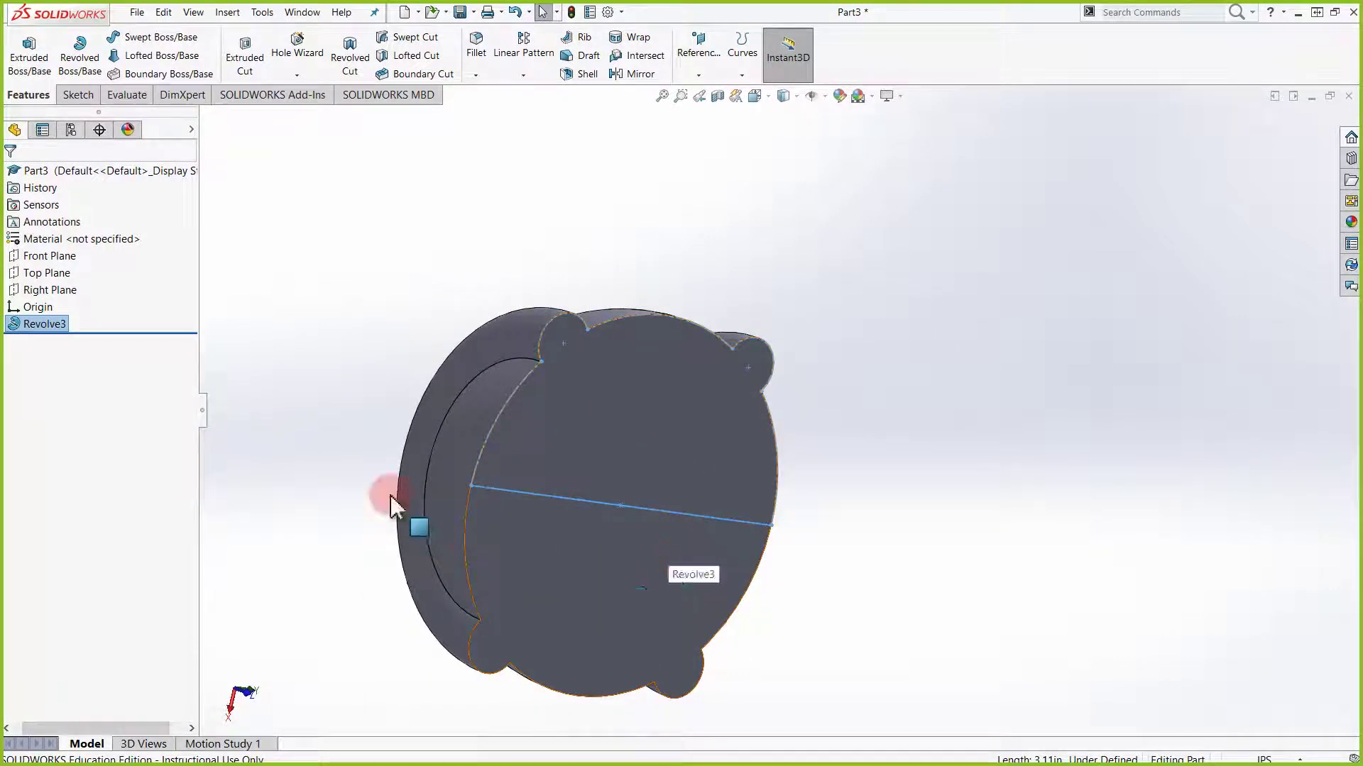
# Undo the 180-degree solid revolve to return to the open profile sketch
pyautogui.click(78, 329)
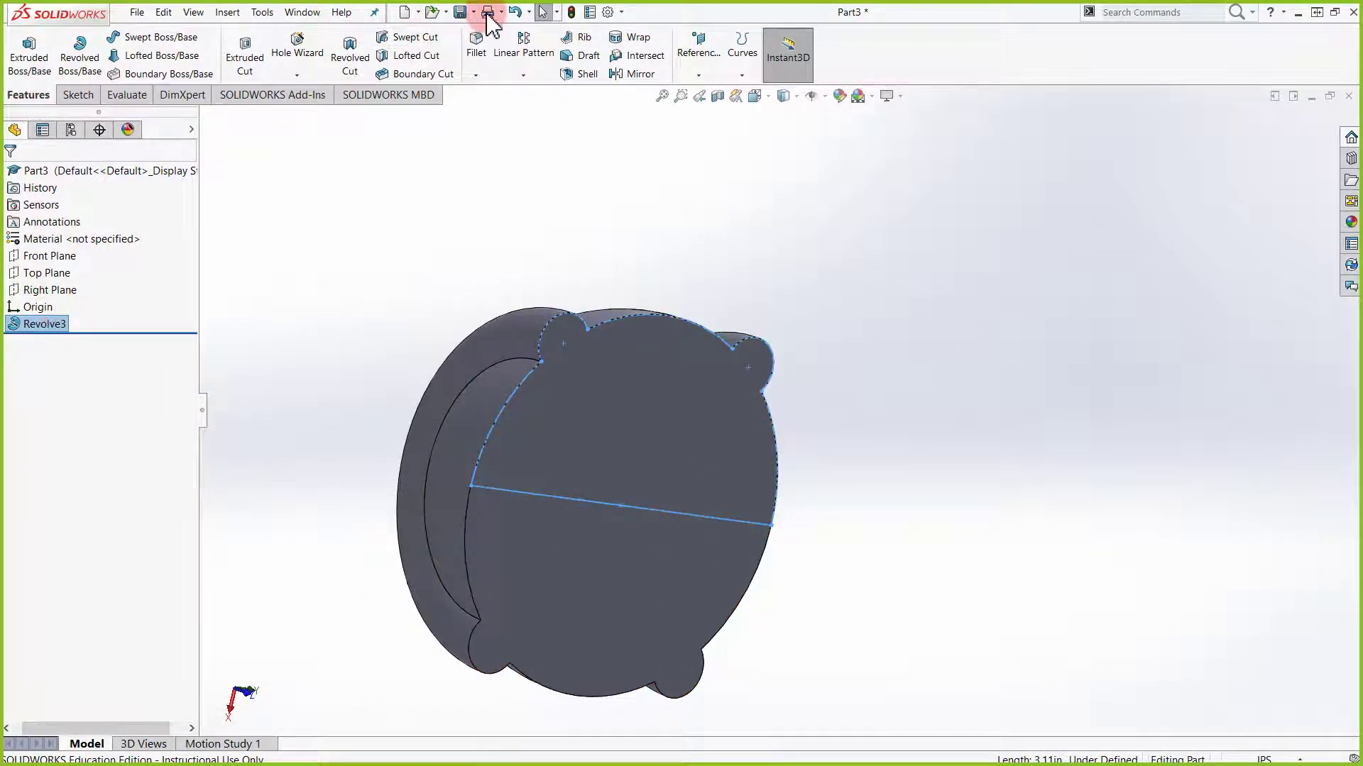
pyautogui.click(515, 12)
pyautogui.click(633, 143)
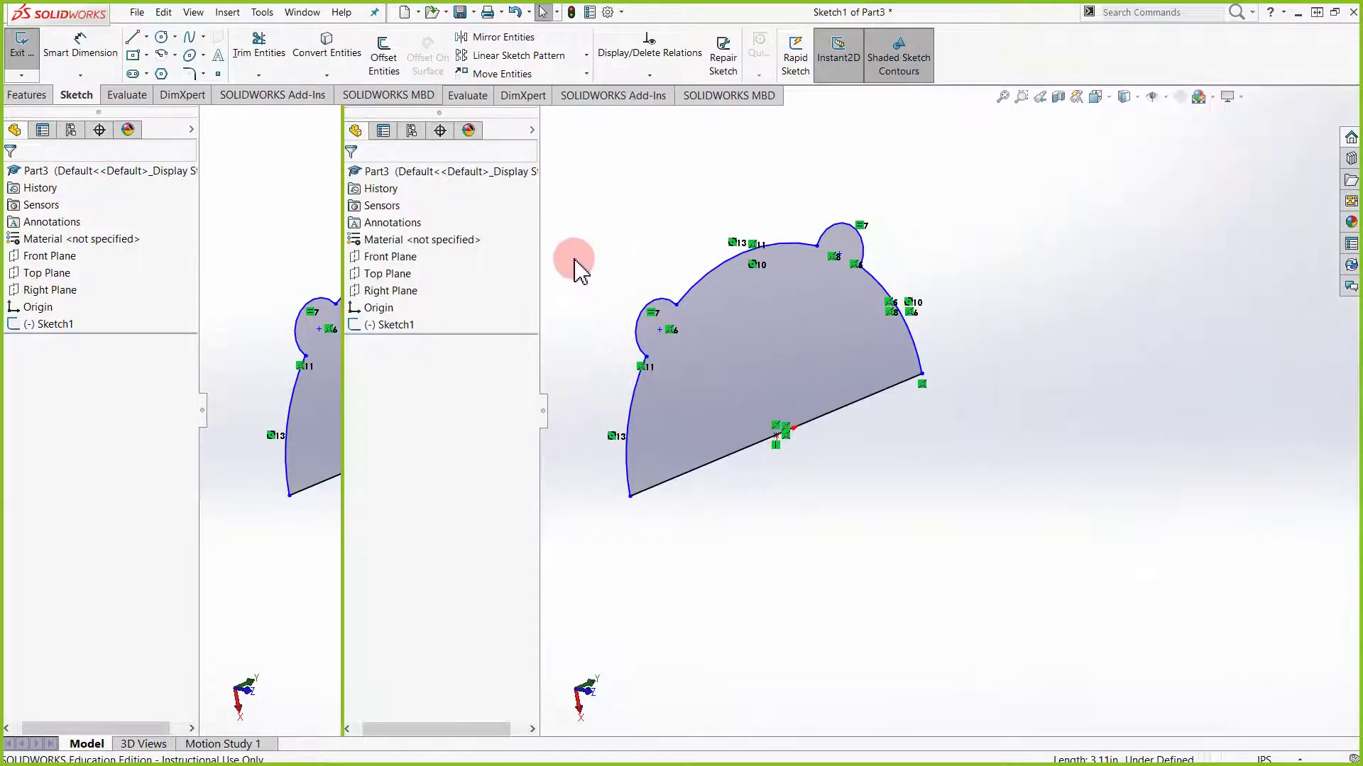
pyautogui.click(208, 383)
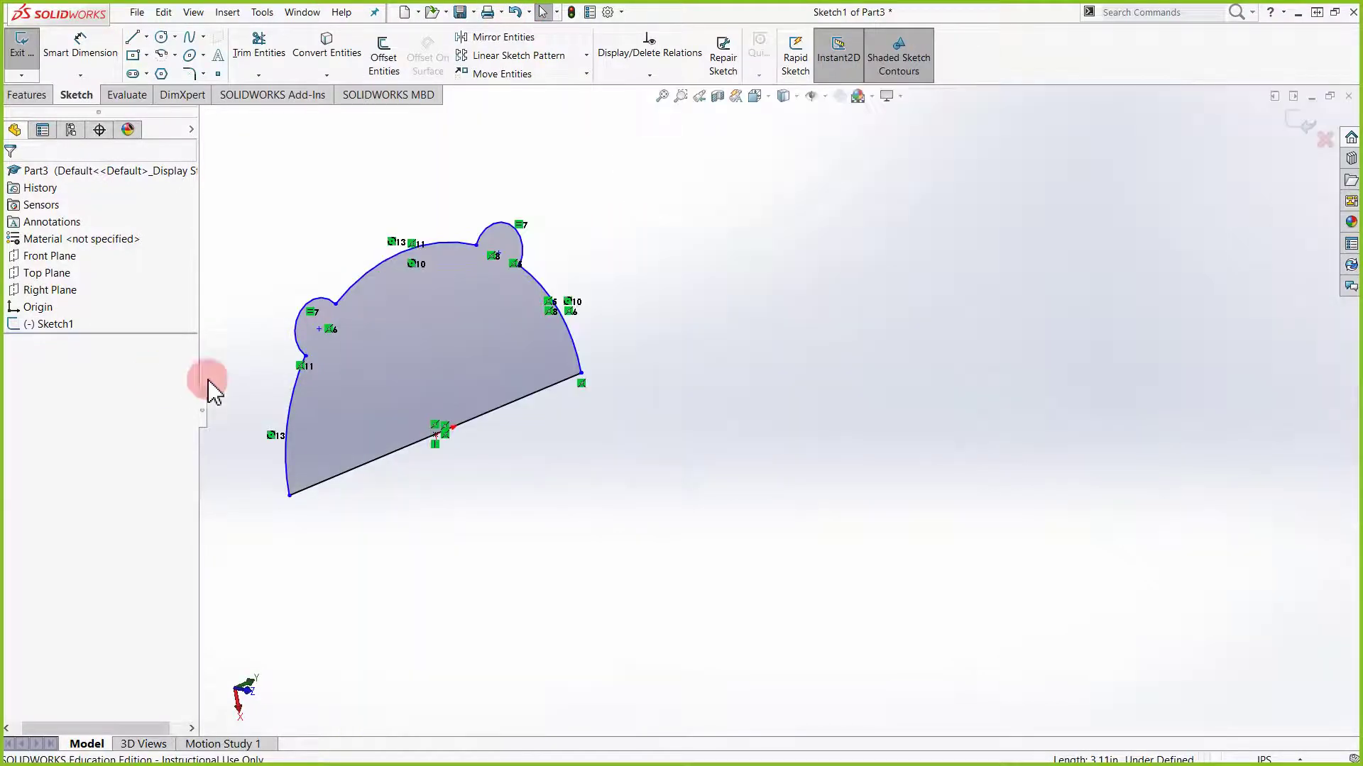
# Start a thin-feature revolve of the bumped profile about its straight base line with an angle of 180 degrees
pyautogui.click(32, 95)
pyautogui.click(80, 60)
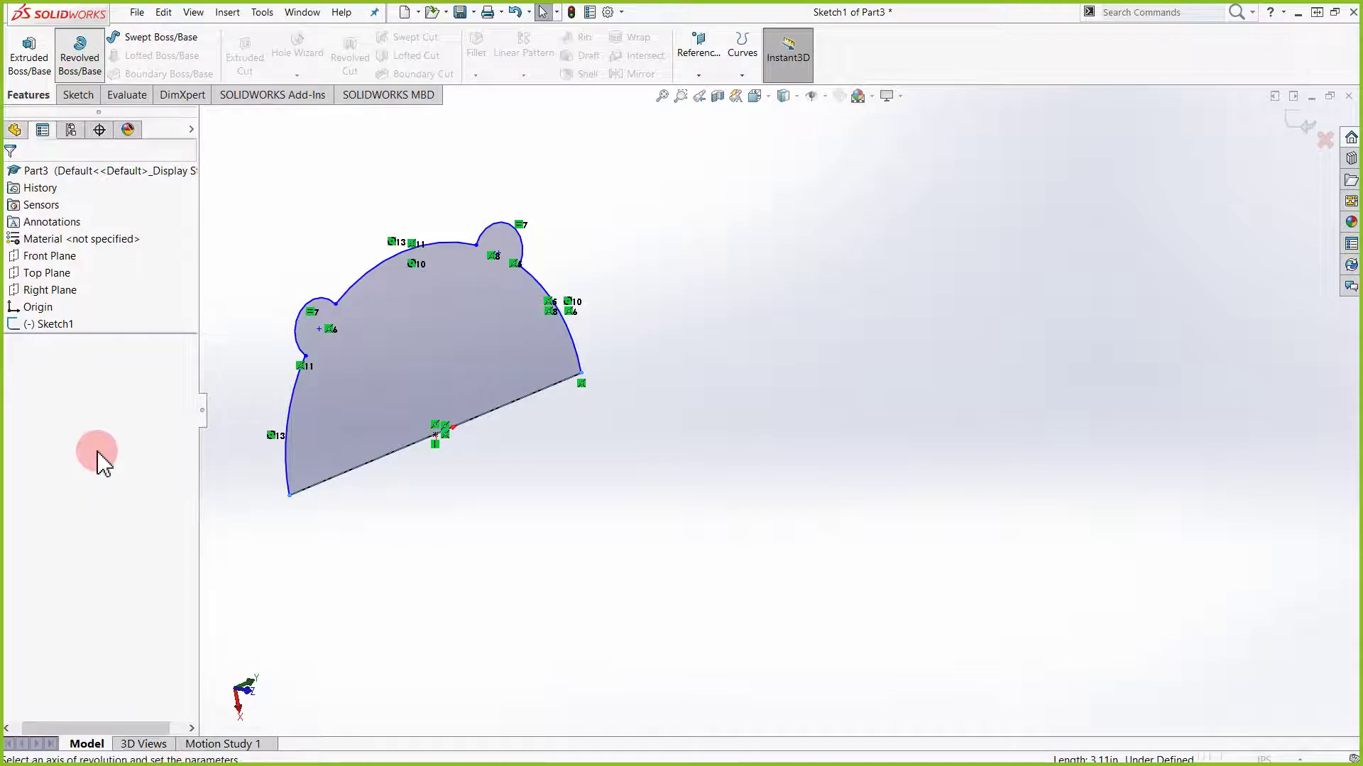
pyautogui.click(10, 360)
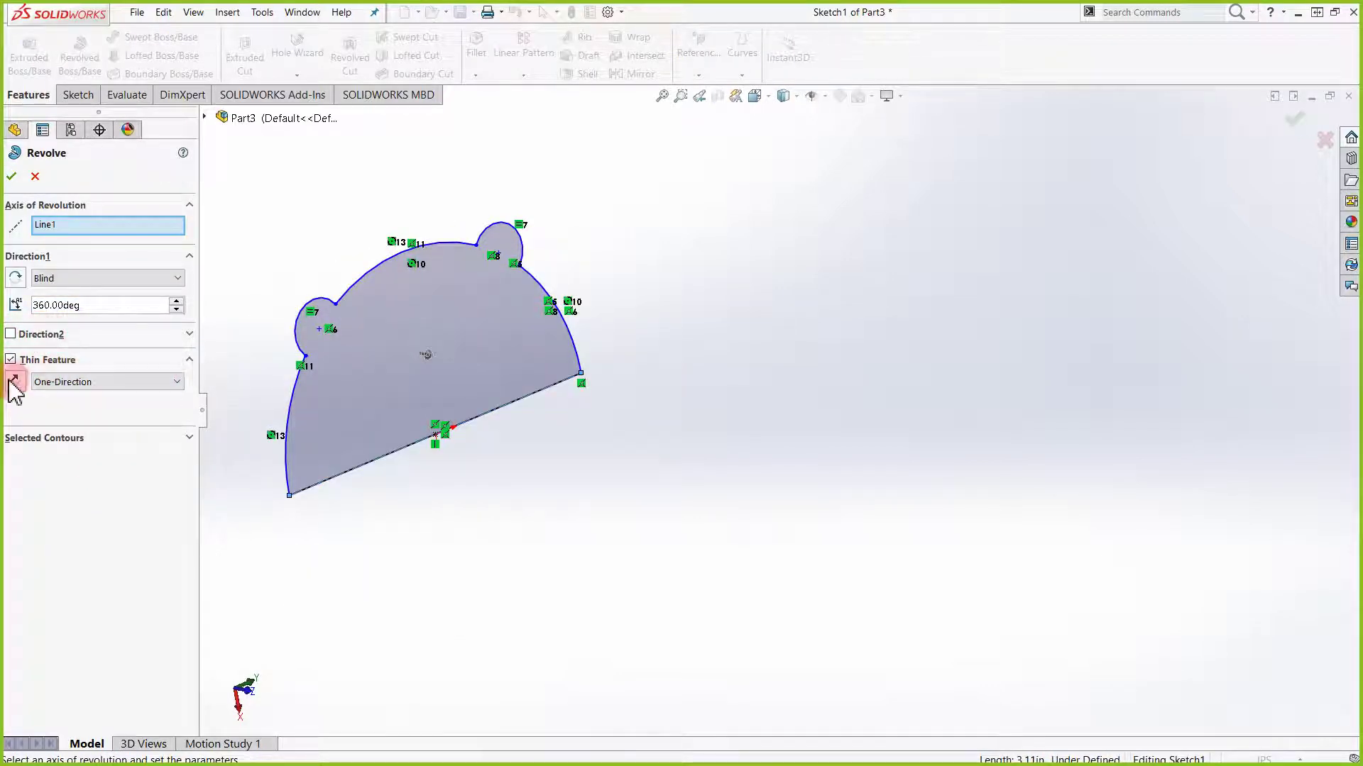
pyautogui.moveTo(104, 302); pyautogui.dragTo(22, 299)
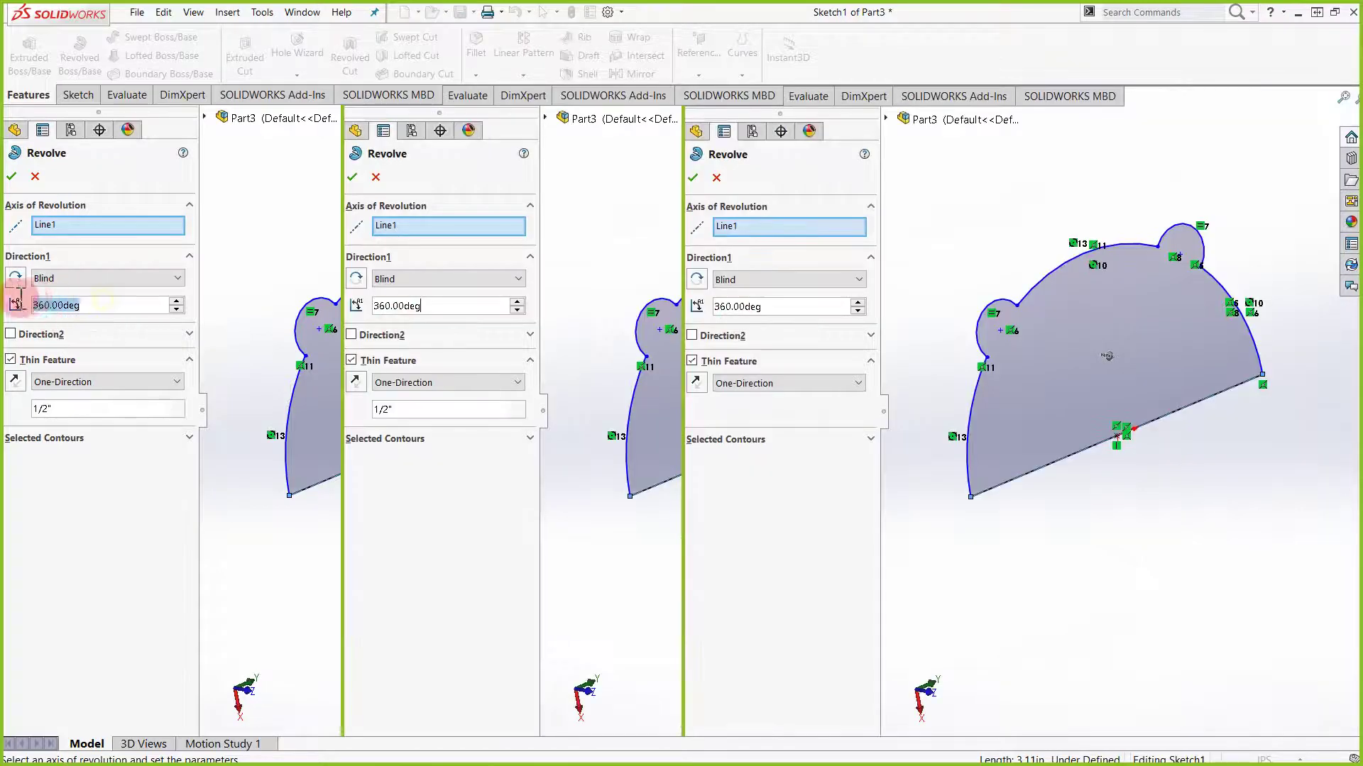
pyautogui.write('180')
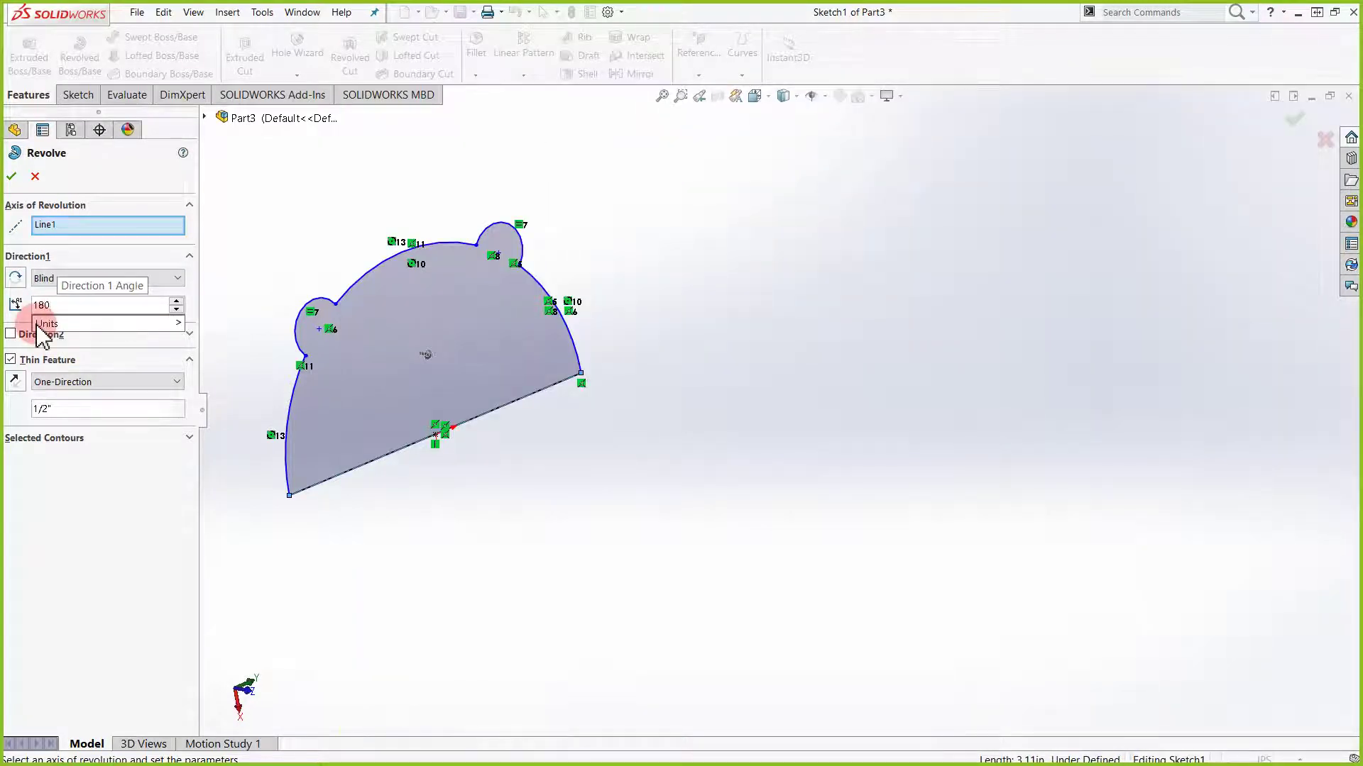
pyautogui.click(92, 292)
pyautogui.click(101, 225)
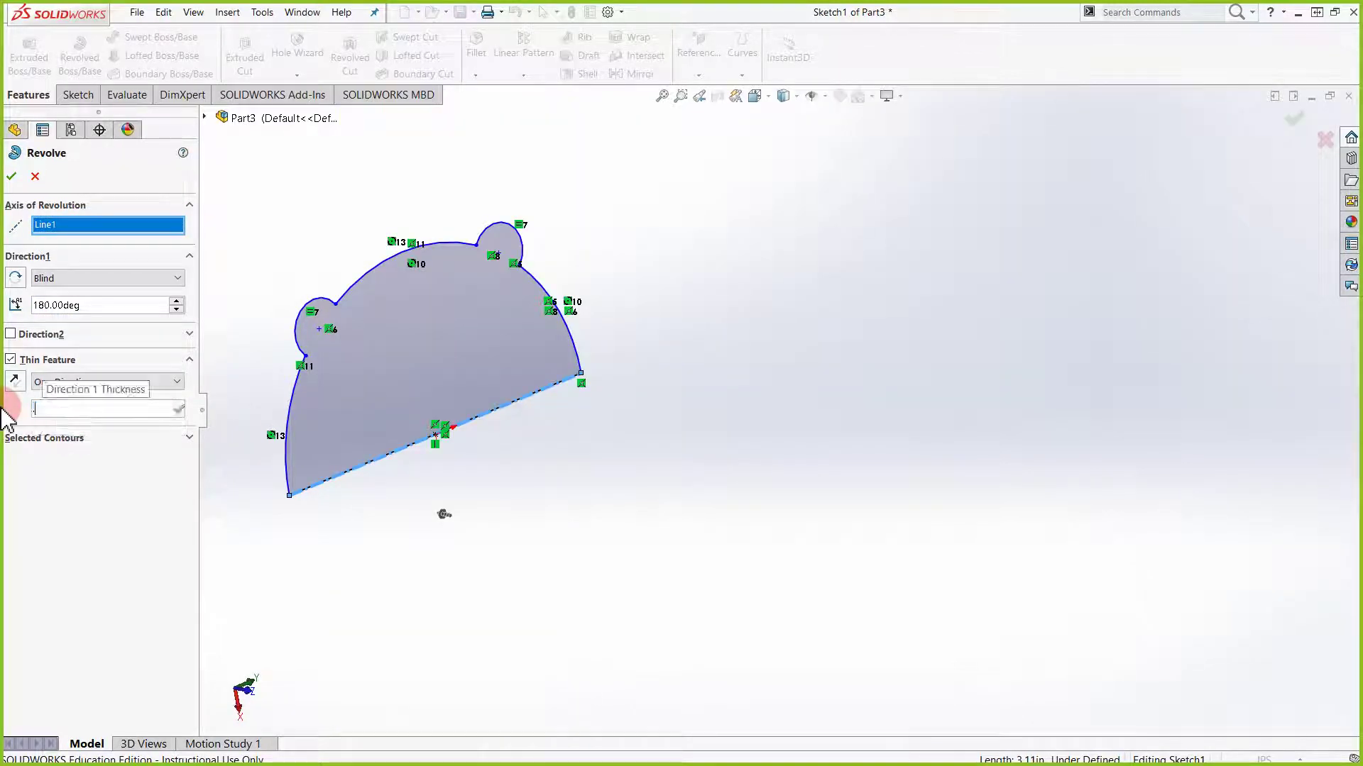
# Set the thin wall thickness to 1/32 inch, reverse the thickness direction and accept the revolve
pyautogui.write('1/4')
pyautogui.press('Return')
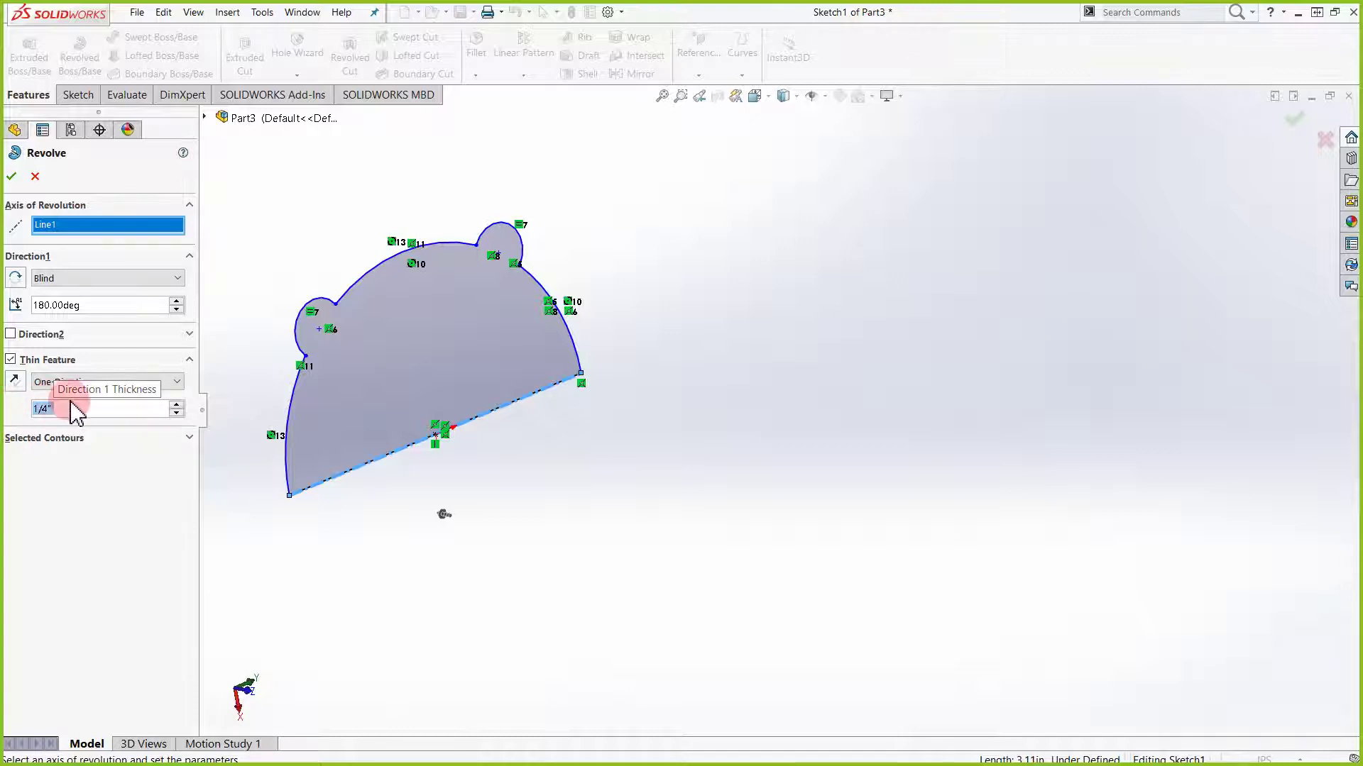
pyautogui.write('1/32')
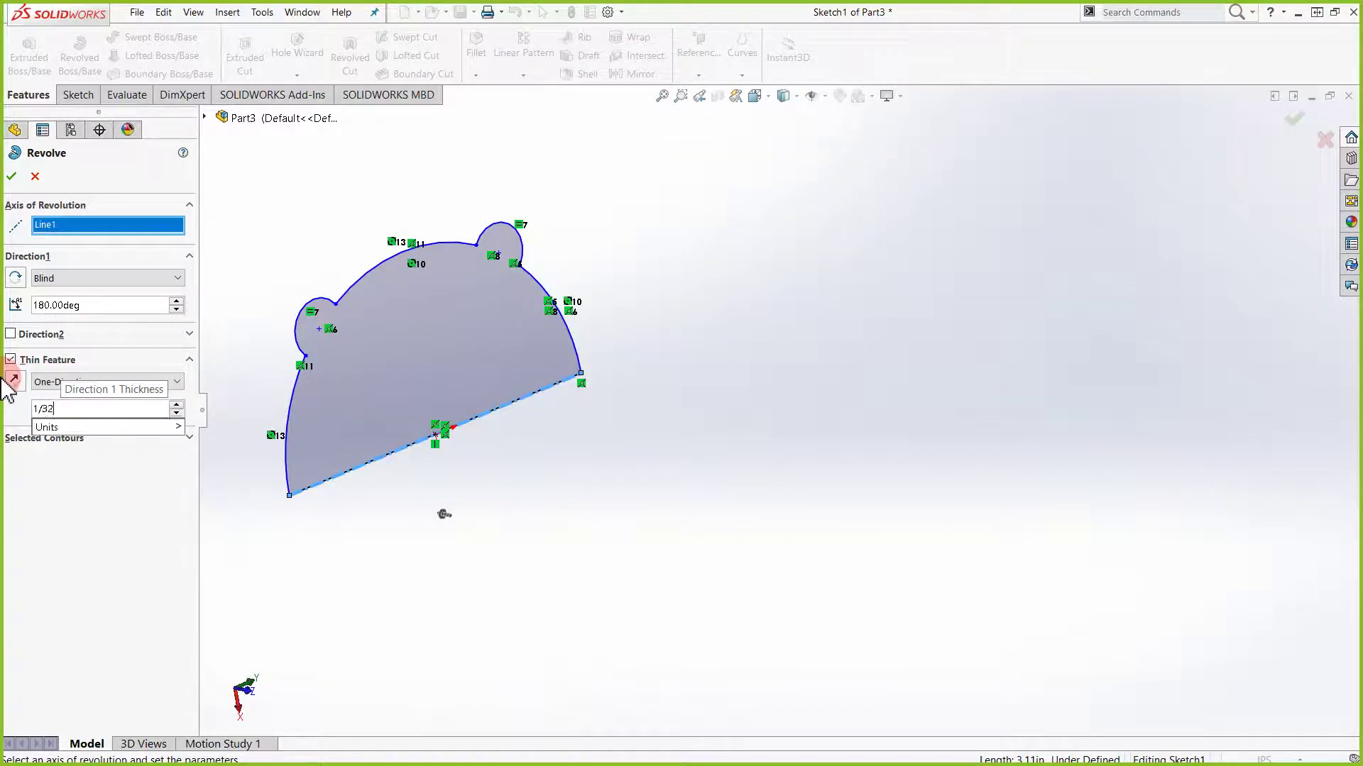
pyautogui.press('Return')
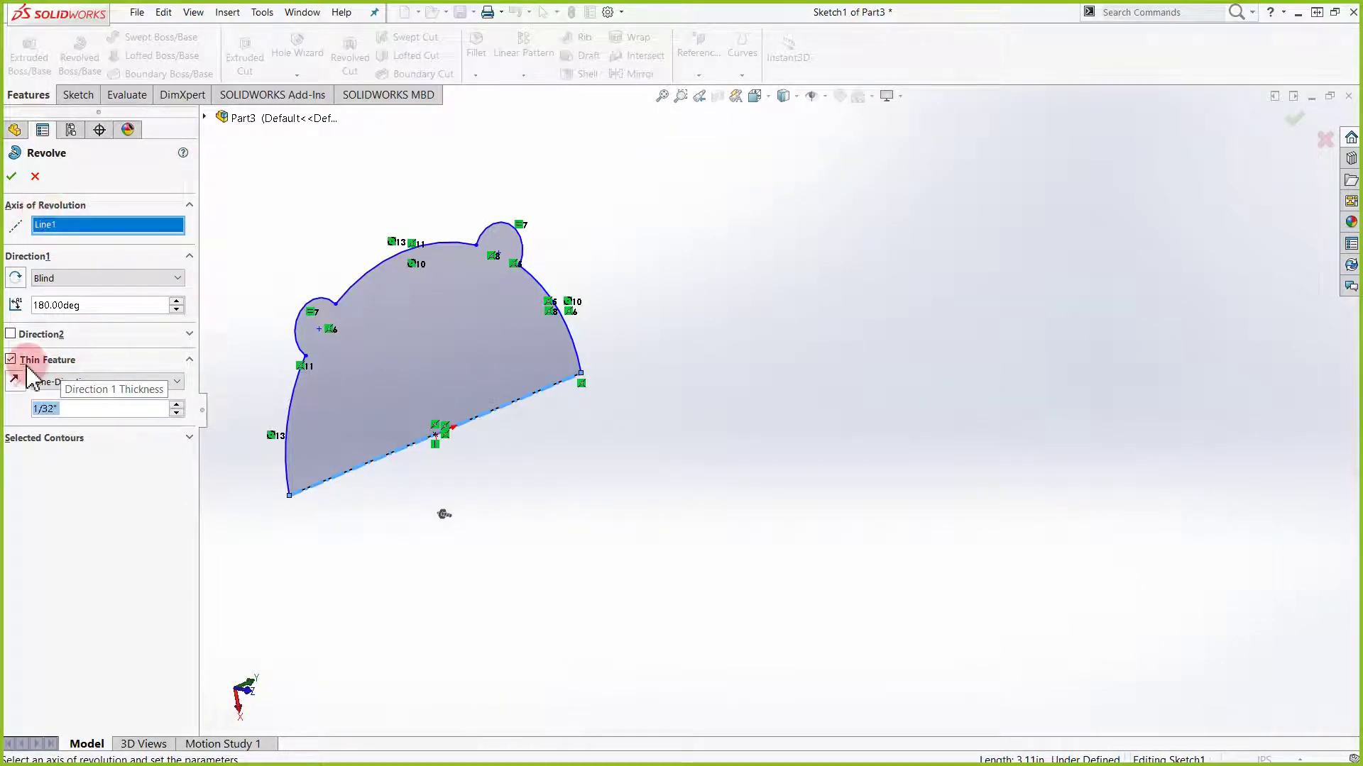
pyautogui.click(15, 381)
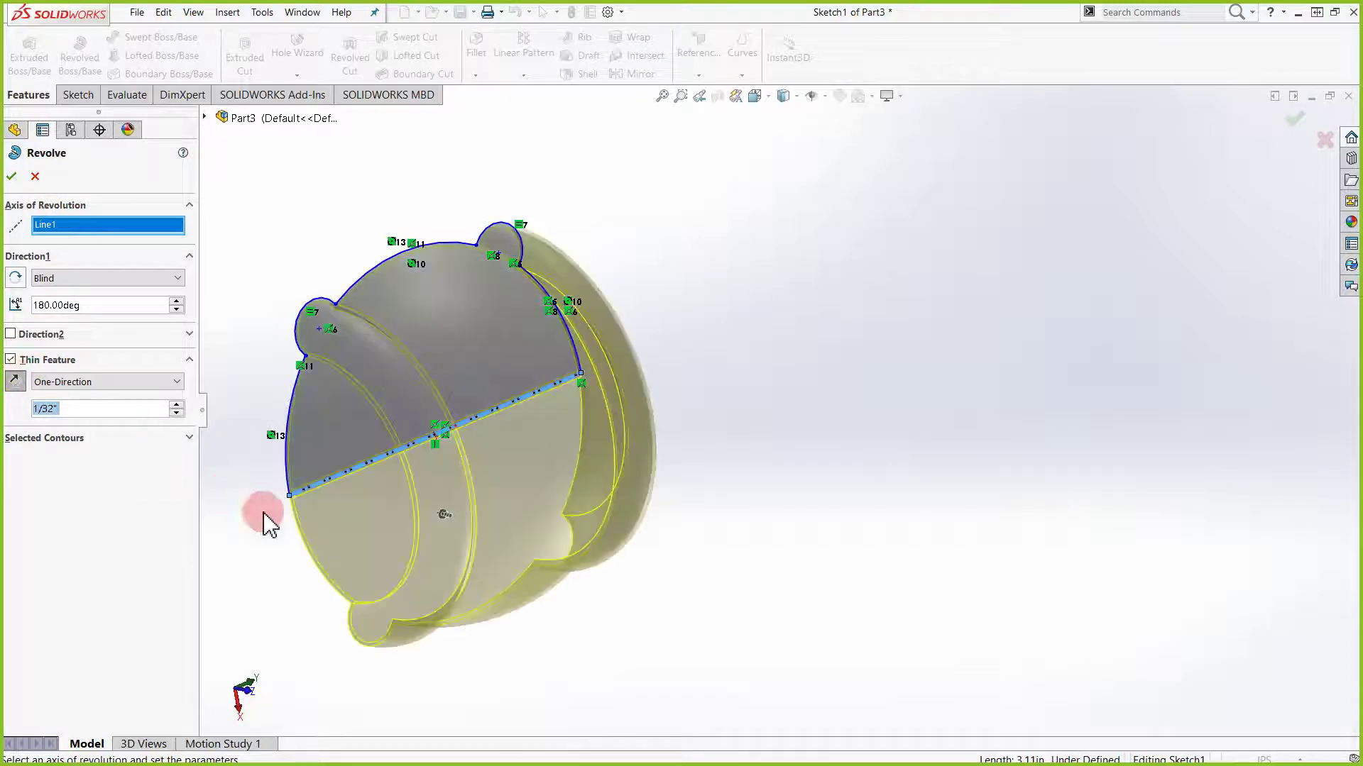
pyautogui.moveTo(263, 513); pyautogui.dragTo(647, 546, button='middle')
pyautogui.click(12, 177)
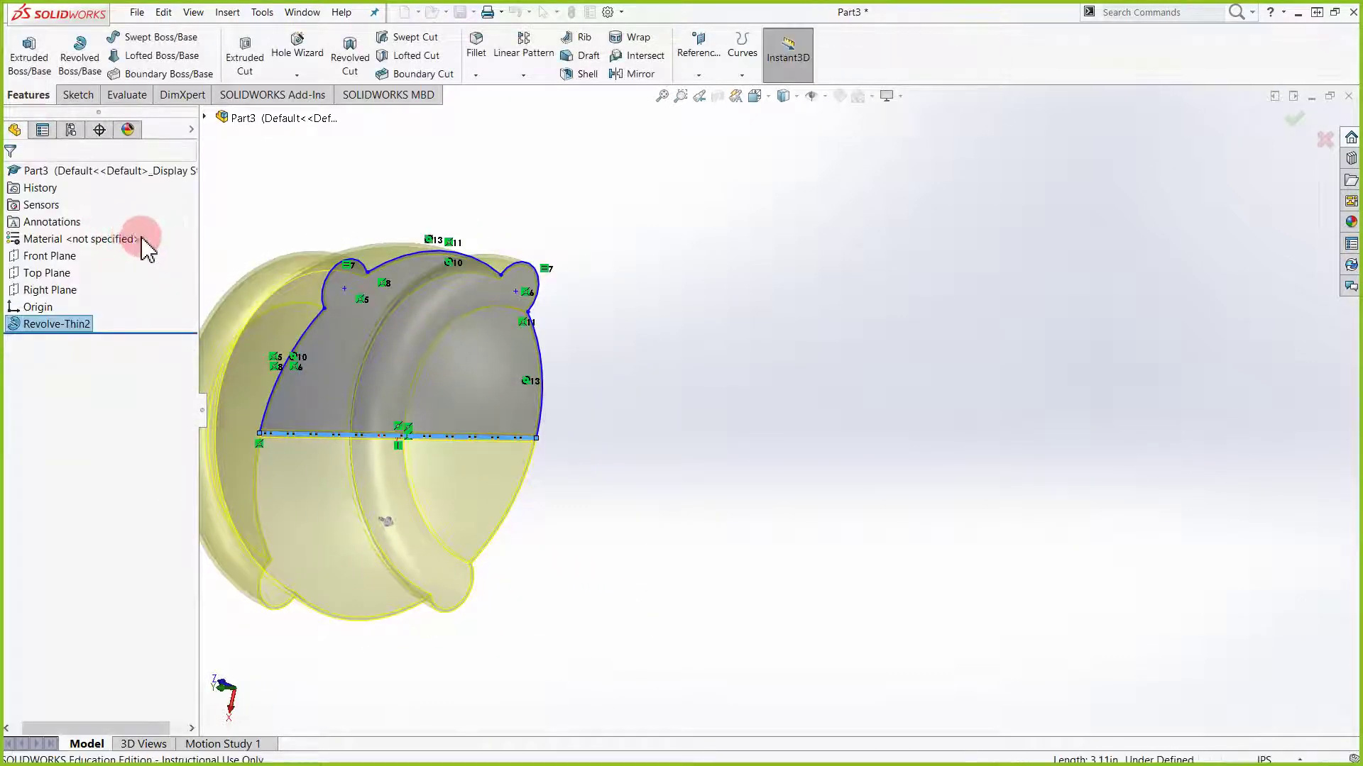
# Delete the 180-degree thin revolve feature while keeping its profile sketch
pyautogui.moveTo(757, 587)
pyautogui.mouseDown(button='middle')
pyautogui.moveTo(621, 536)
pyautogui.moveTo(615, 589)
pyautogui.moveTo(709, 667)
pyautogui.moveTo(729, 585)
pyautogui.mouseUp(button='middle')
pyautogui.scroll(-9, 341, 477)
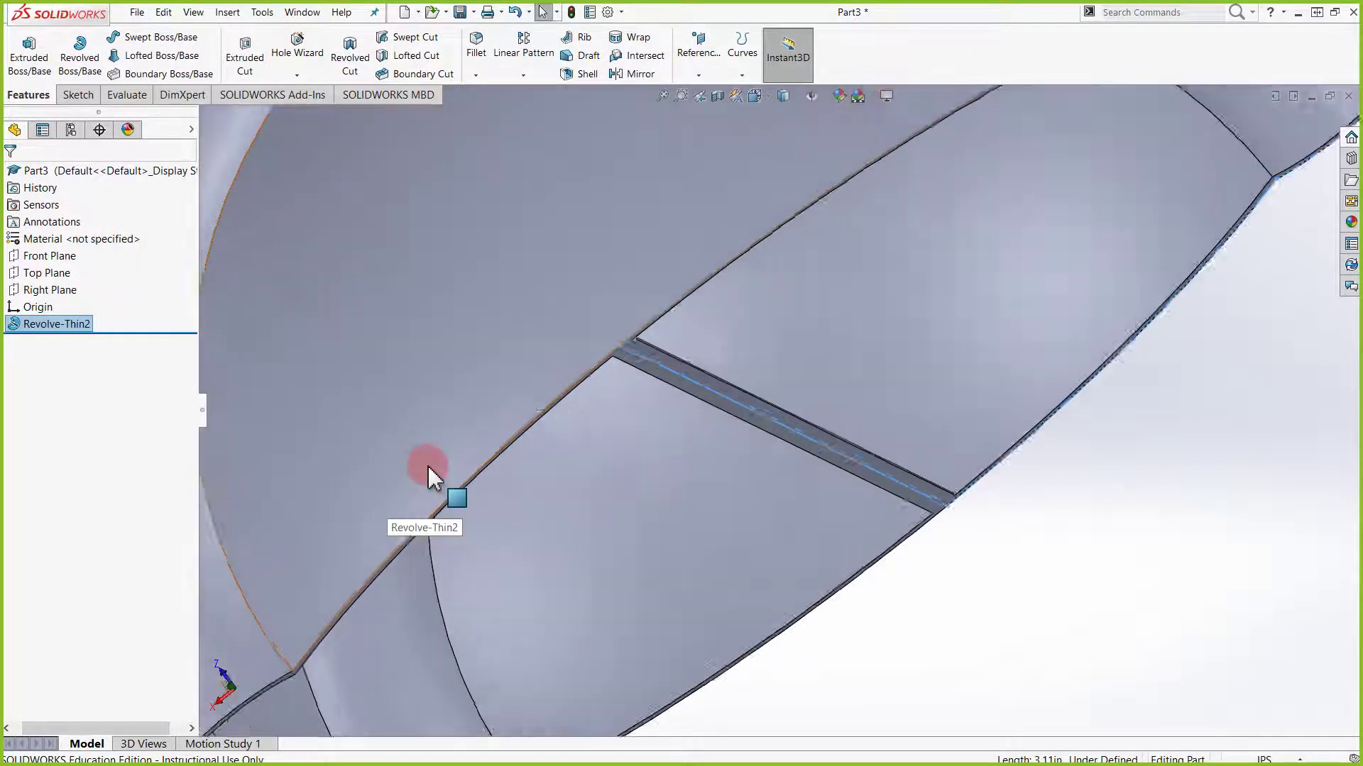
pyautogui.scroll(2, 827, 336)
pyautogui.scroll(6, 826, 336)
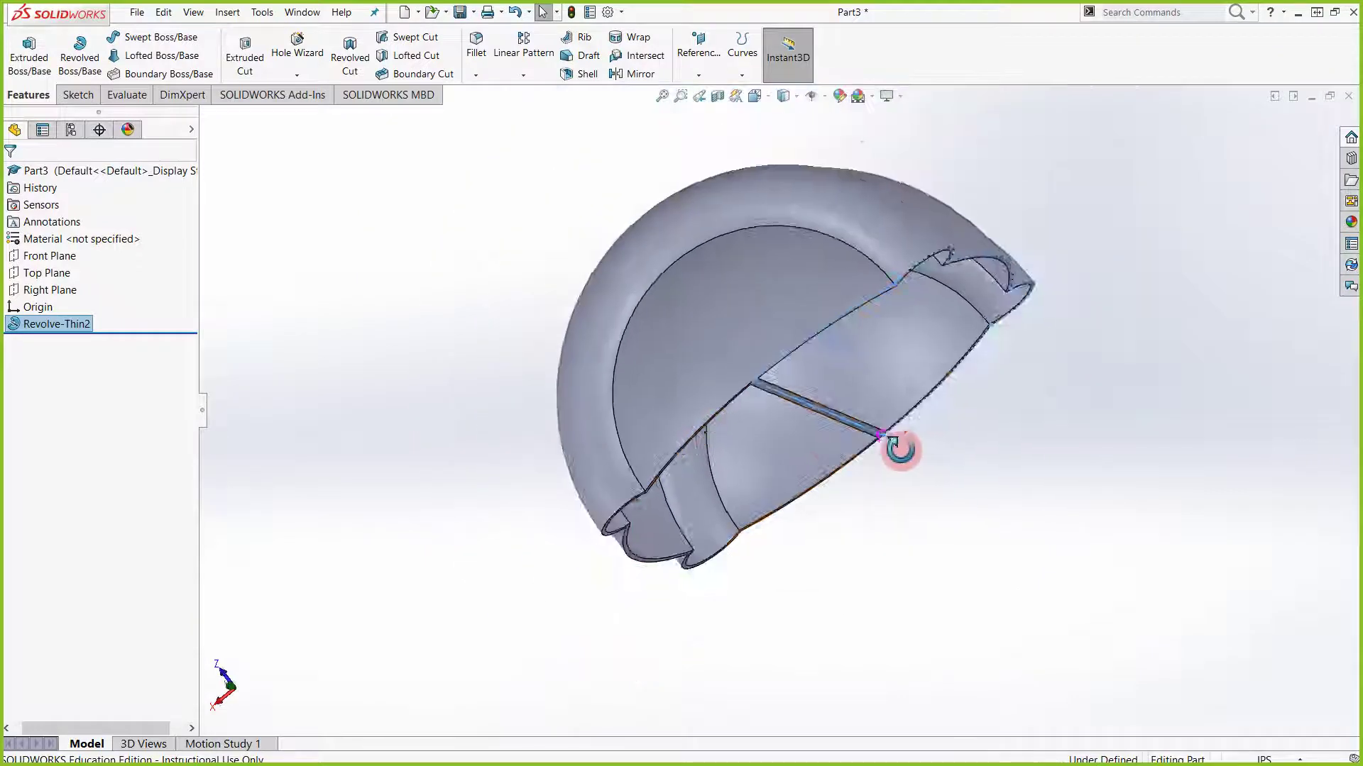
pyautogui.moveTo(901, 450)
pyautogui.mouseDown(button='middle')
pyautogui.moveTo(785, 390)
pyautogui.moveTo(648, 348)
pyautogui.moveTo(702, 469)
pyautogui.moveTo(812, 514)
pyautogui.moveTo(986, 479)
pyautogui.moveTo(925, 322)
pyautogui.moveTo(736, 307)
pyautogui.moveTo(992, 639)
pyautogui.moveTo(876, 425)
pyautogui.moveTo(809, 403)
pyautogui.mouseUp(button='middle')
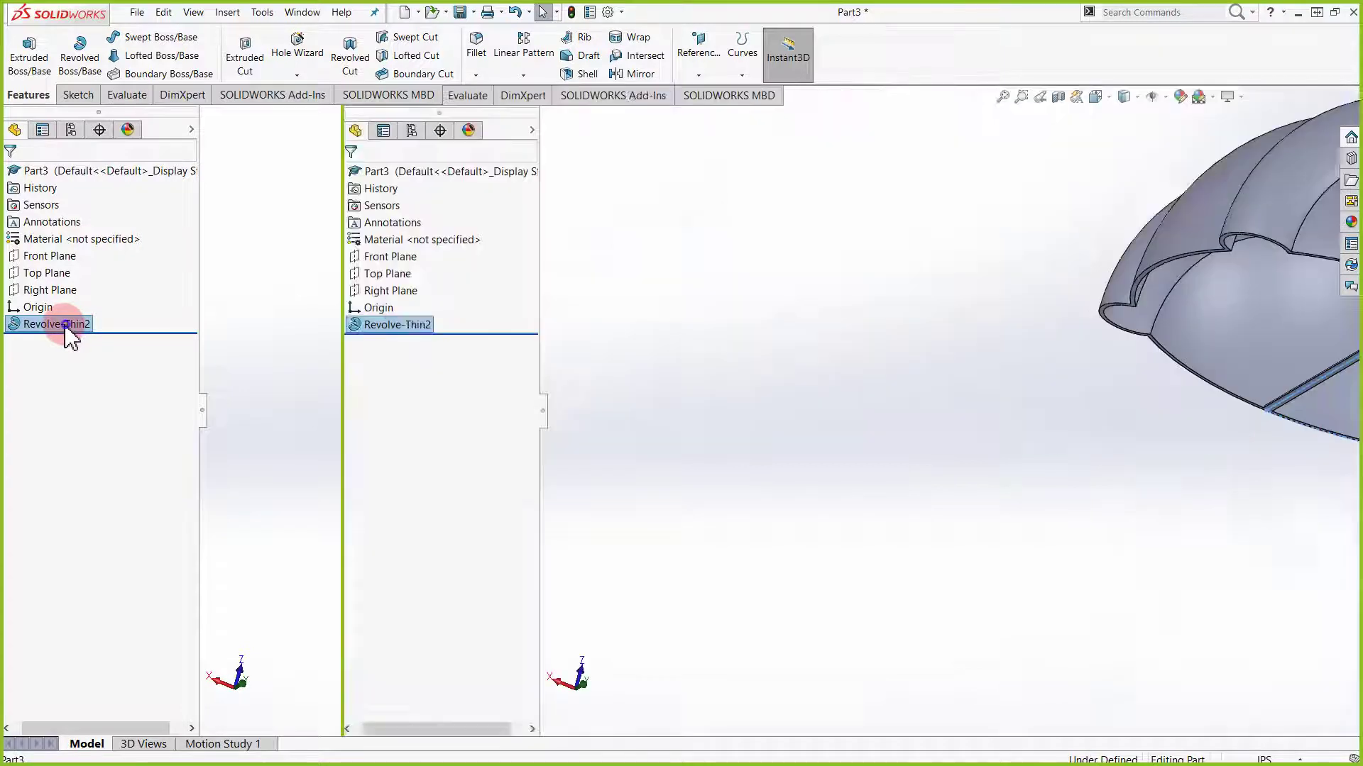
pyautogui.rightClick(68, 327)
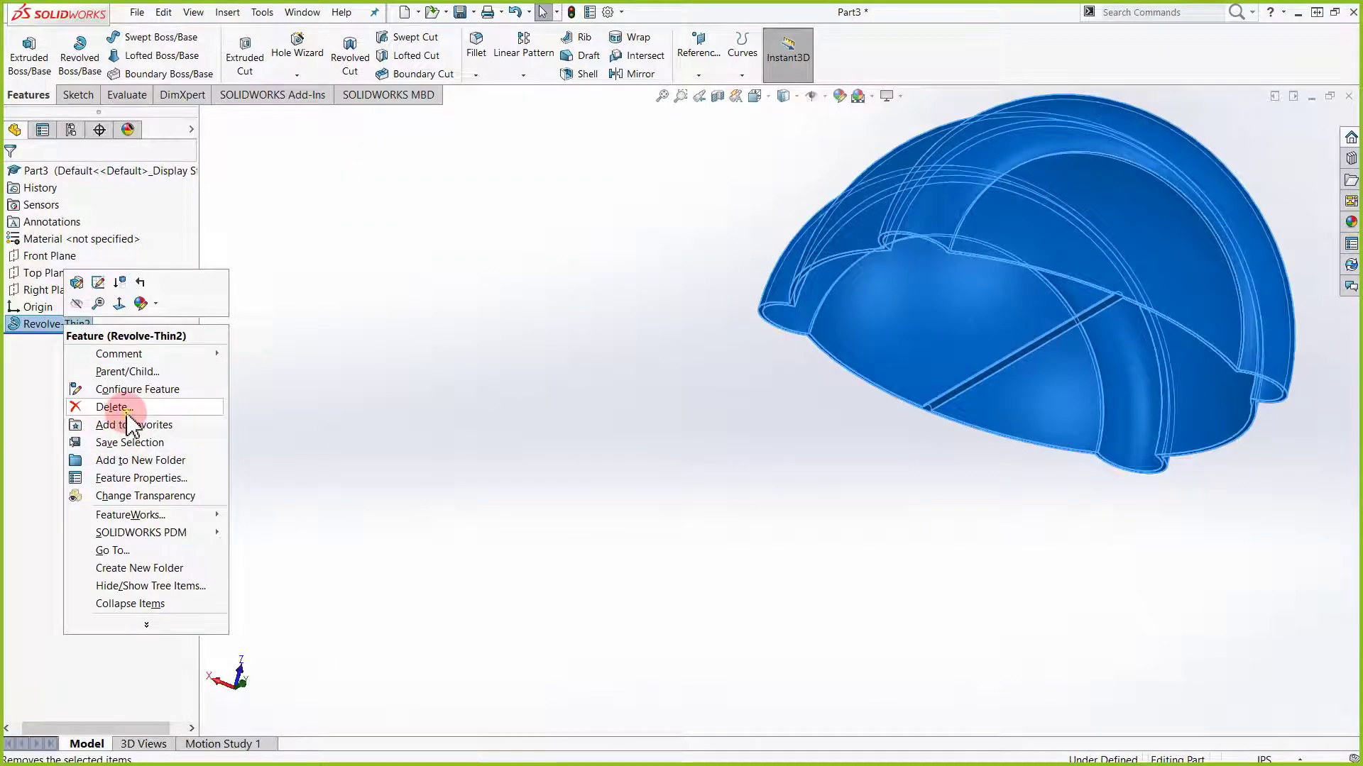
pyautogui.click(127, 409)
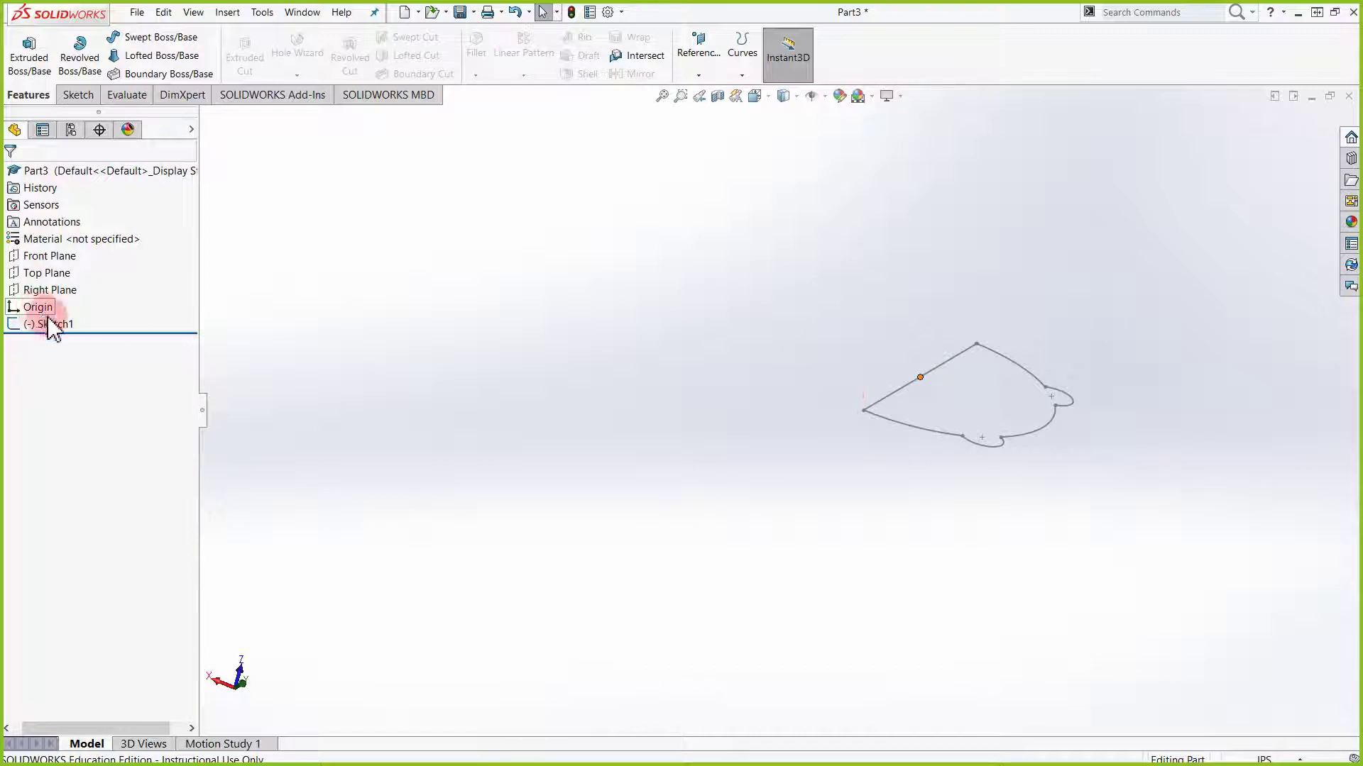
# Revolve Sketch1 by 360 degrees about its straight base line as a full solid
pyautogui.click(80, 48)
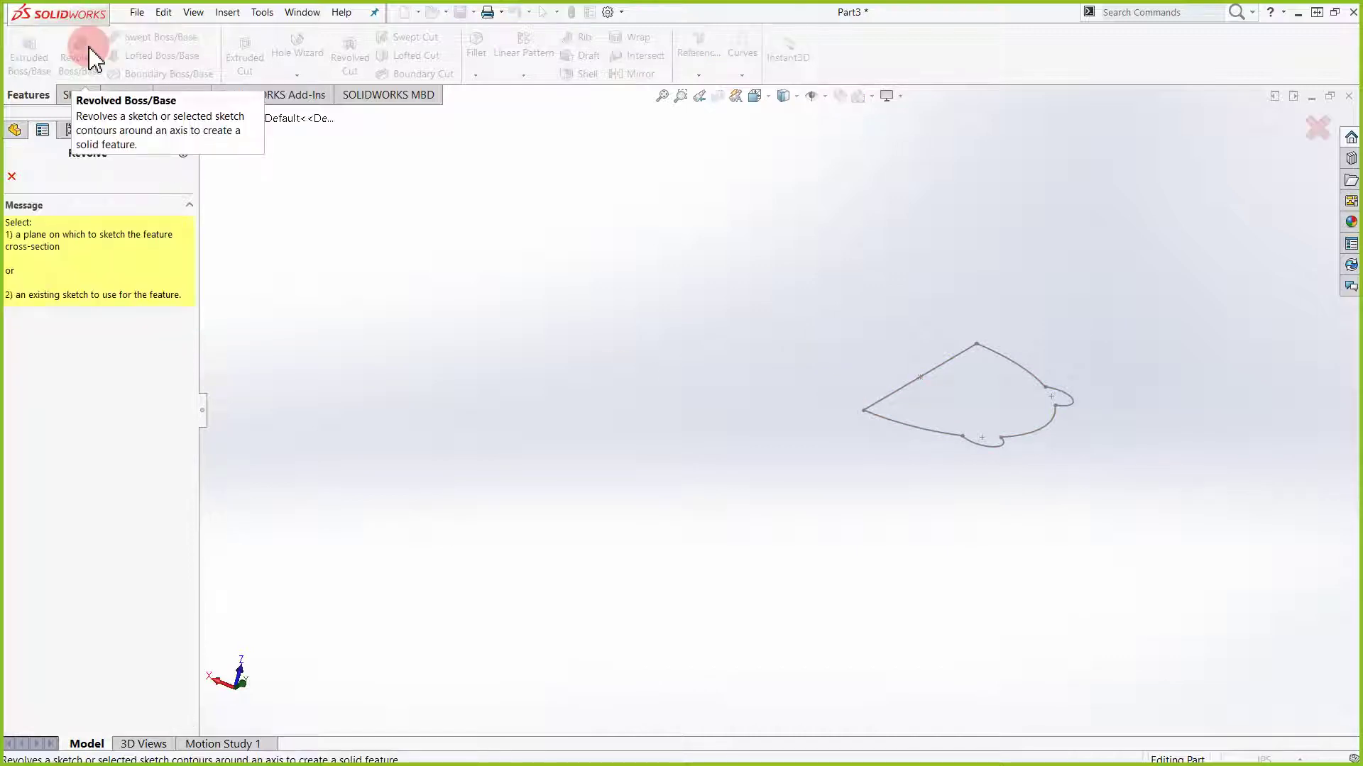
pyautogui.click(205, 118)
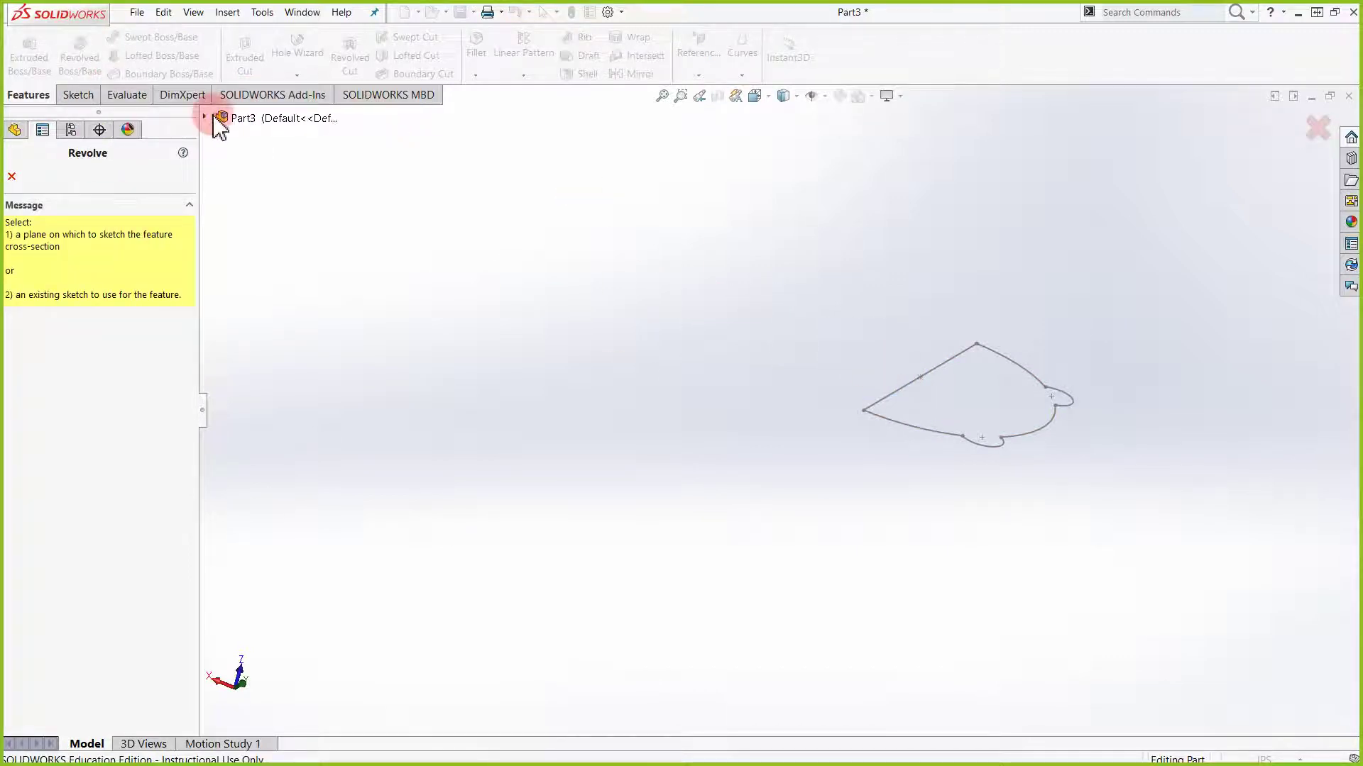
pyautogui.click(279, 271)
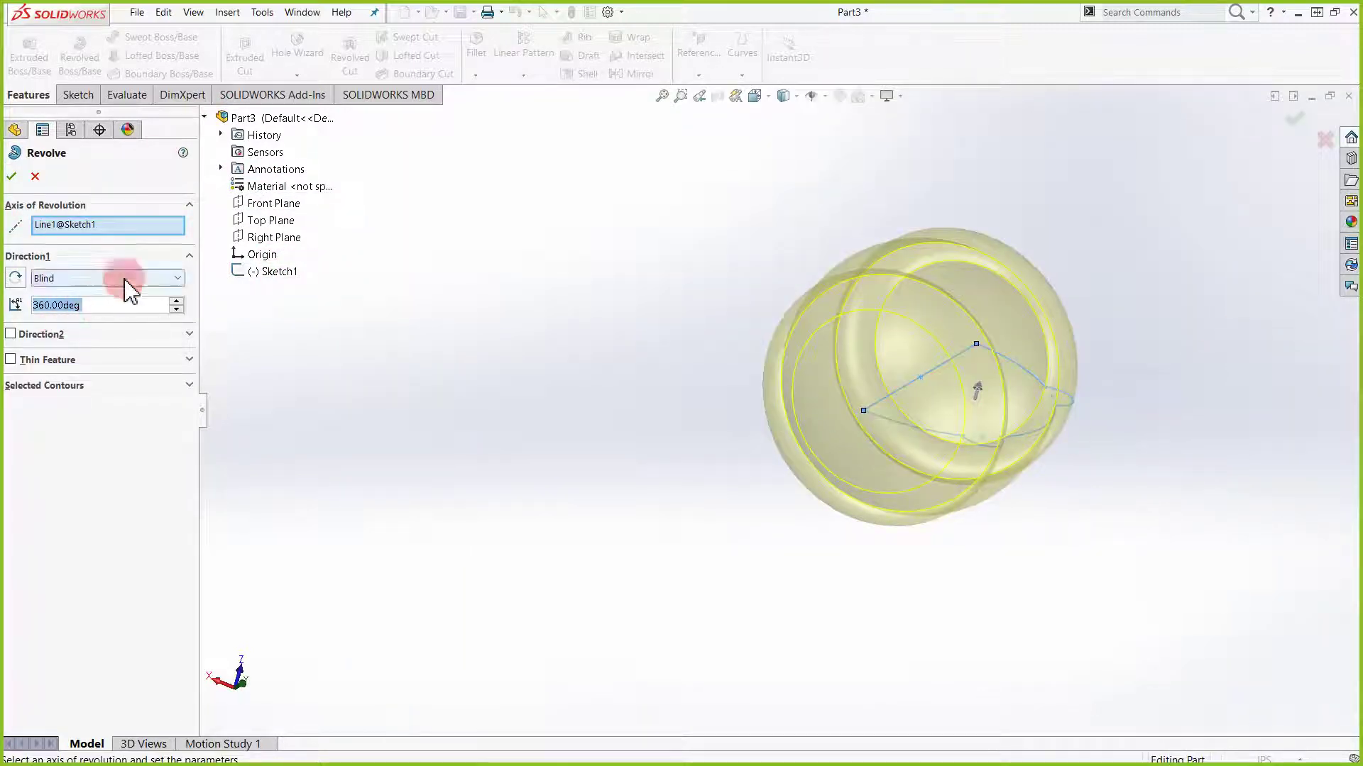
pyautogui.click(12, 176)
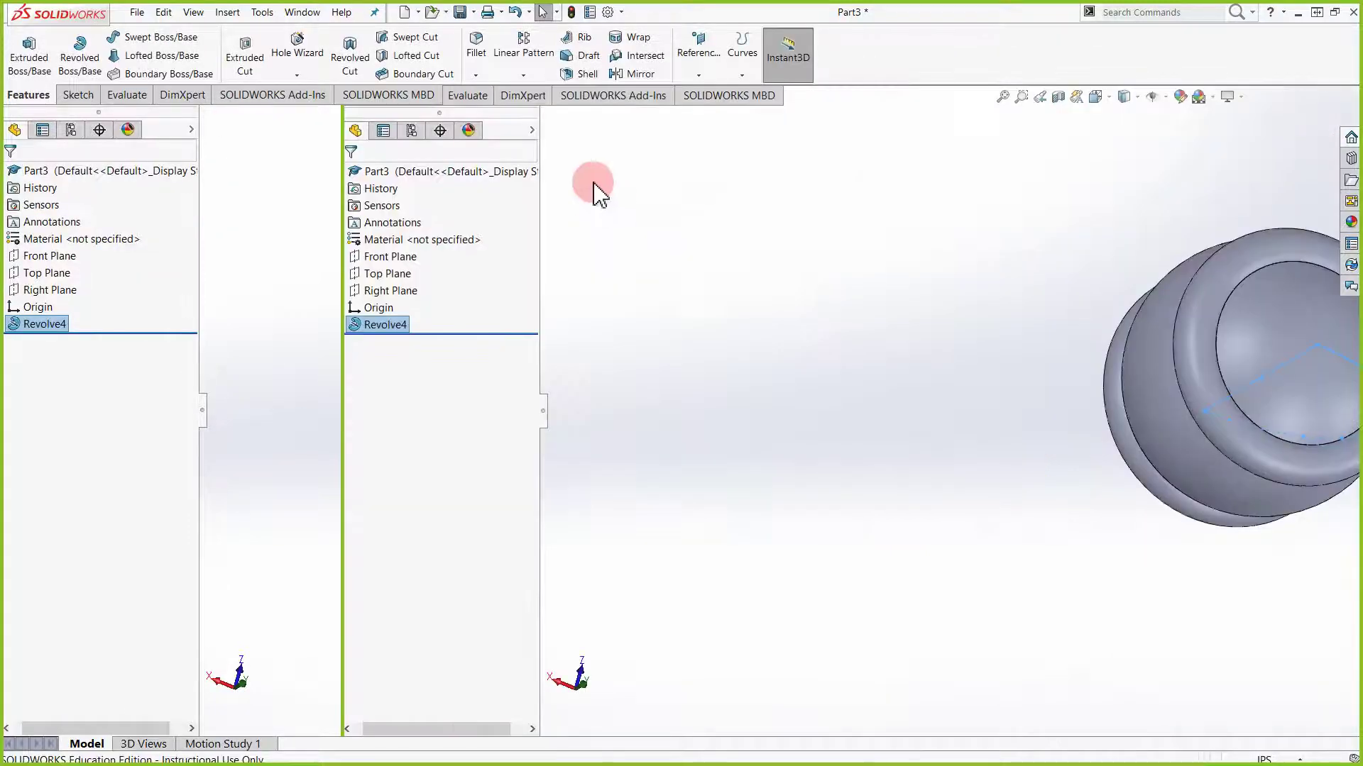
pyautogui.moveTo(897, 275); pyautogui.dragTo(667, 667, button='middle')
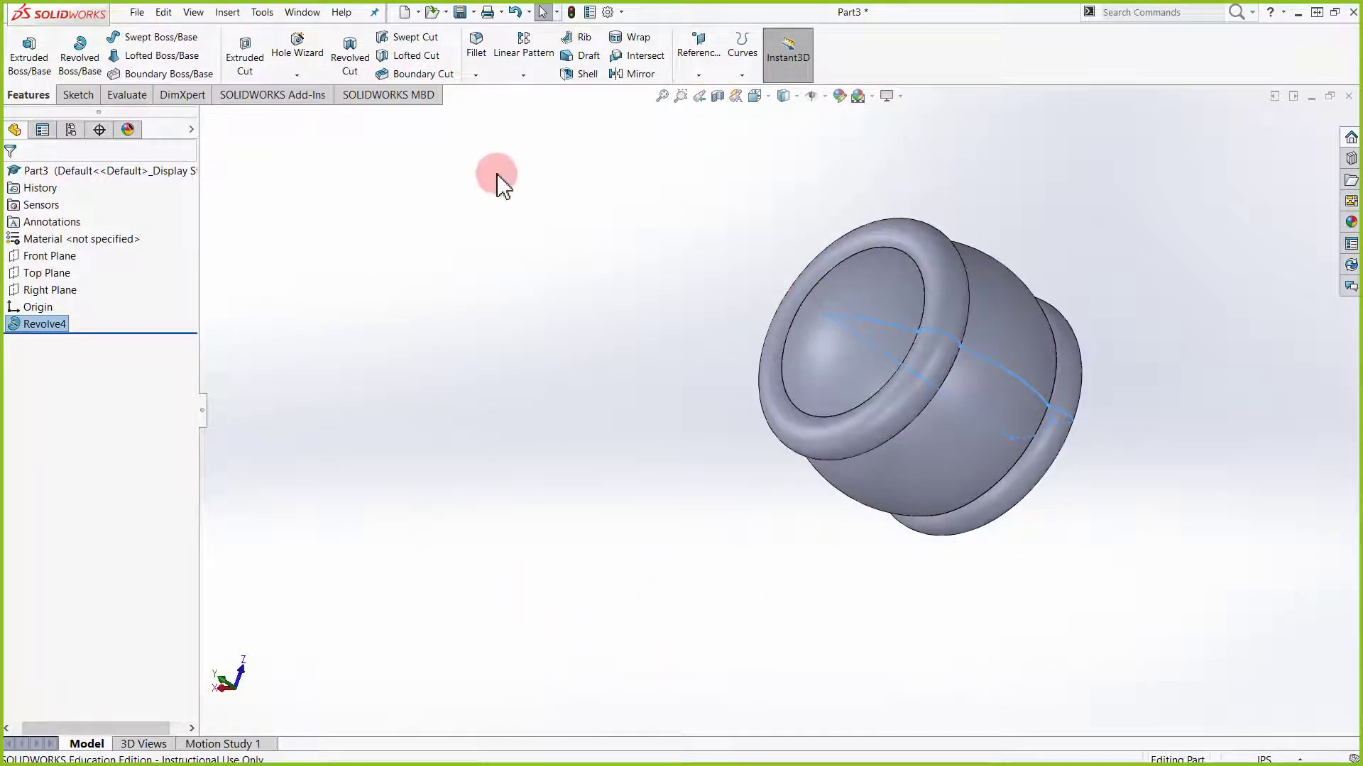
# Orient the revolved solid to the Bottom view and apply a section view cut at the Top Plane
pyautogui.press('space')
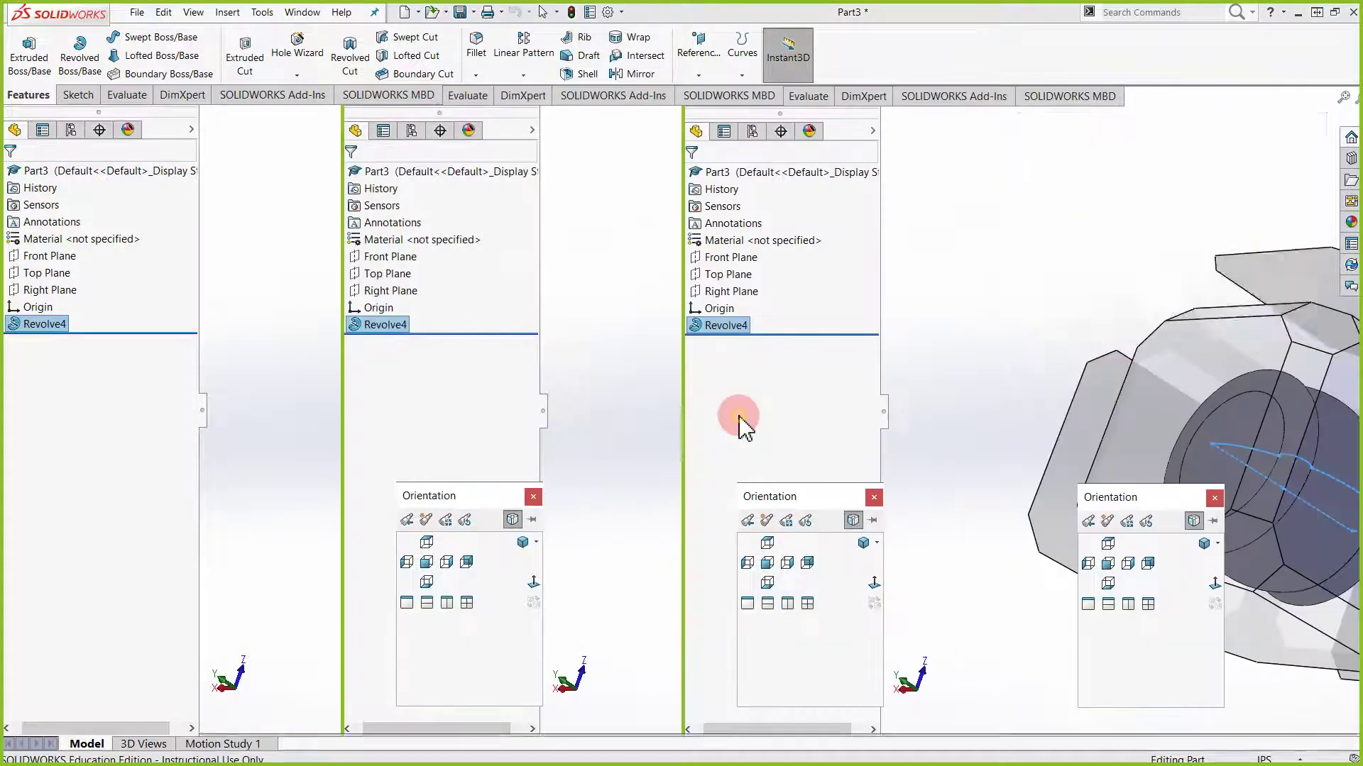
pyautogui.click(735, 417)
pyautogui.press('space')
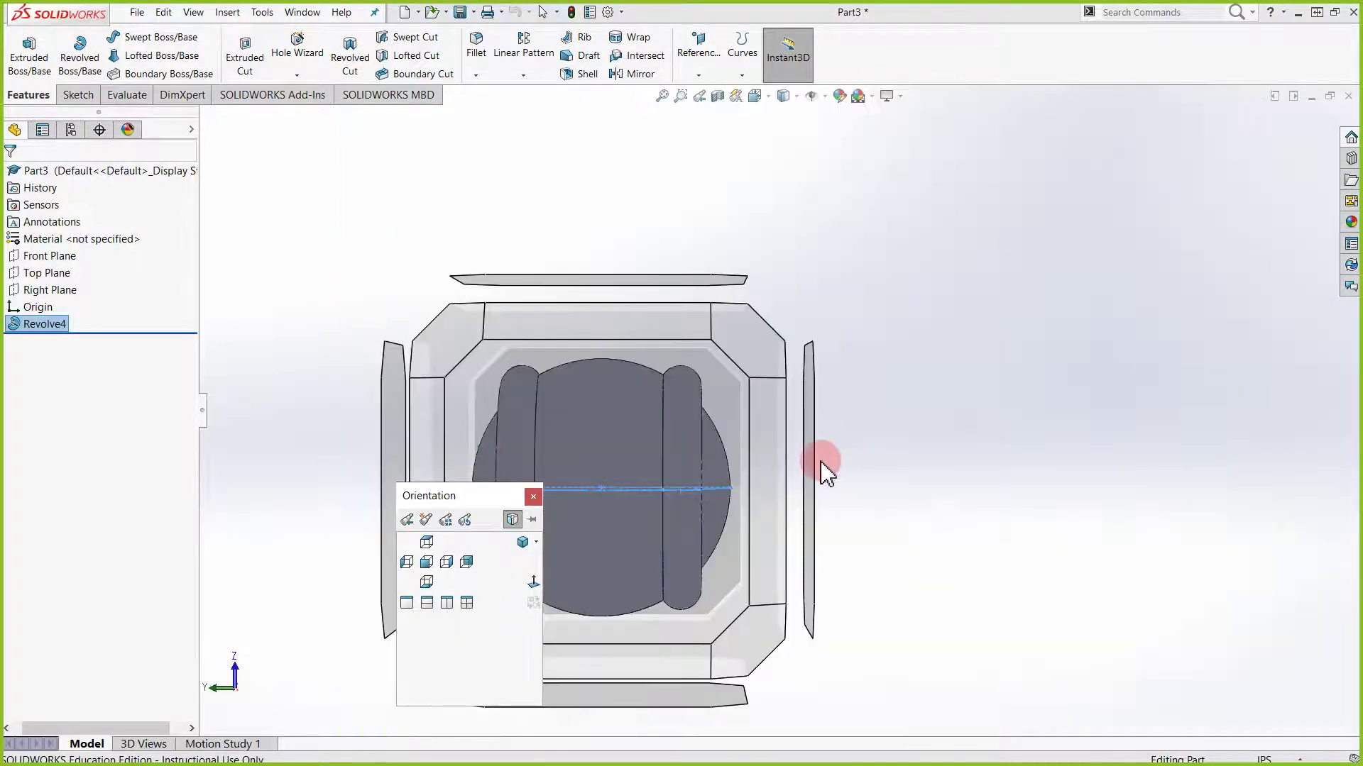
pyautogui.click(815, 465)
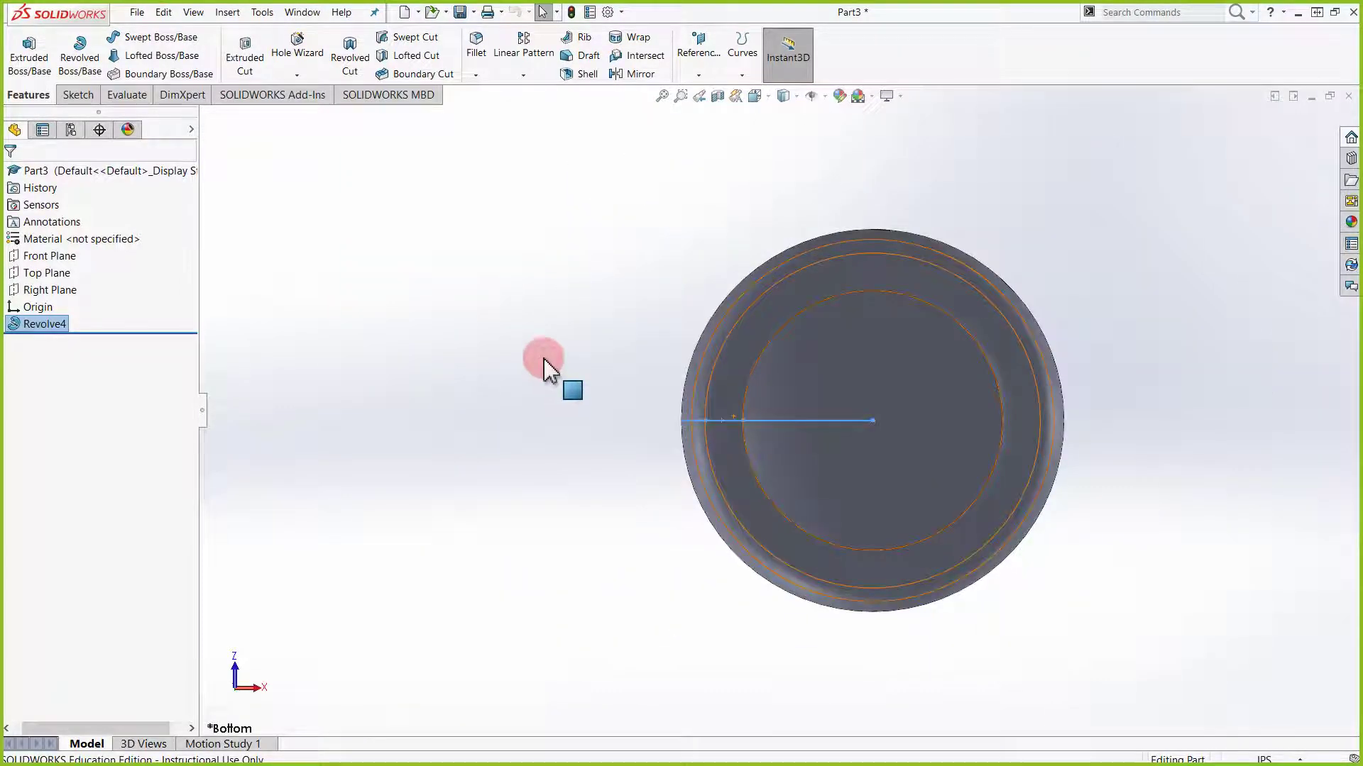
pyautogui.click(547, 368)
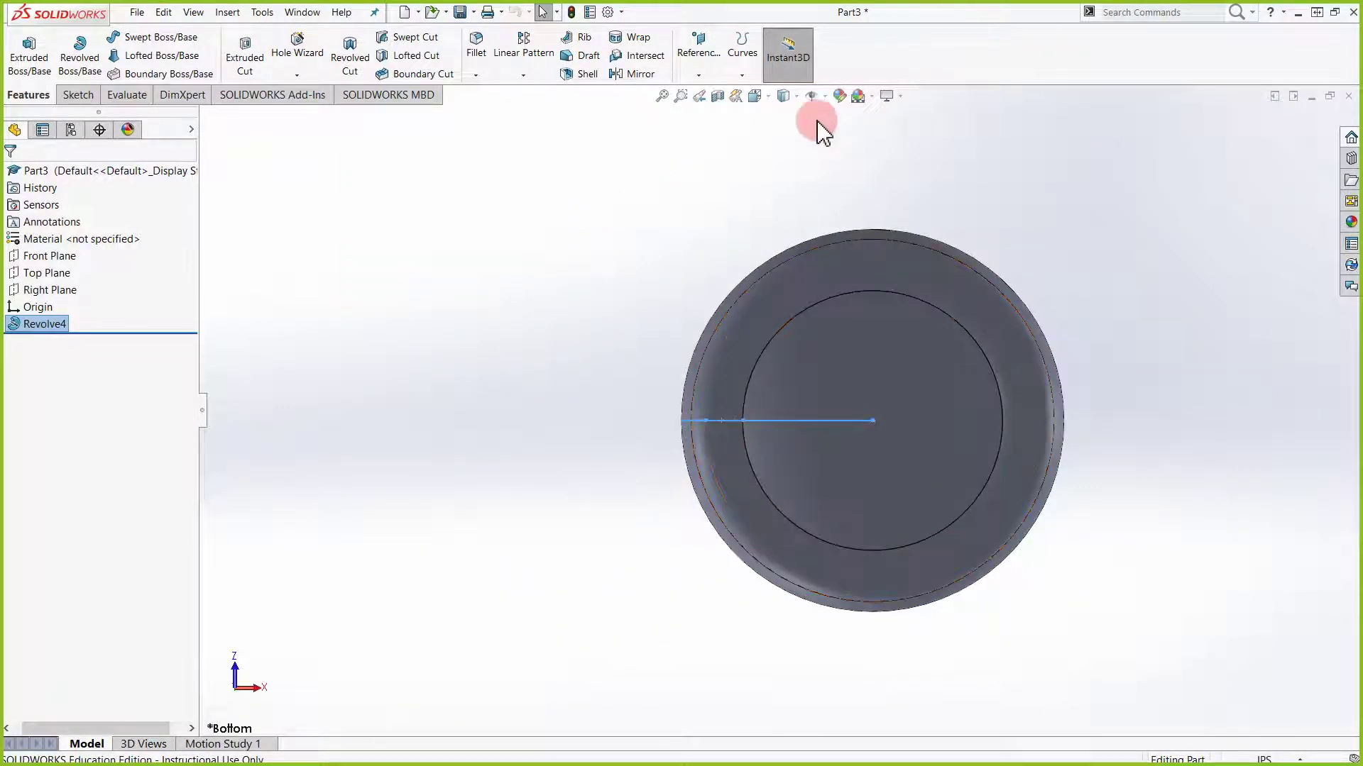
pyautogui.click(717, 106)
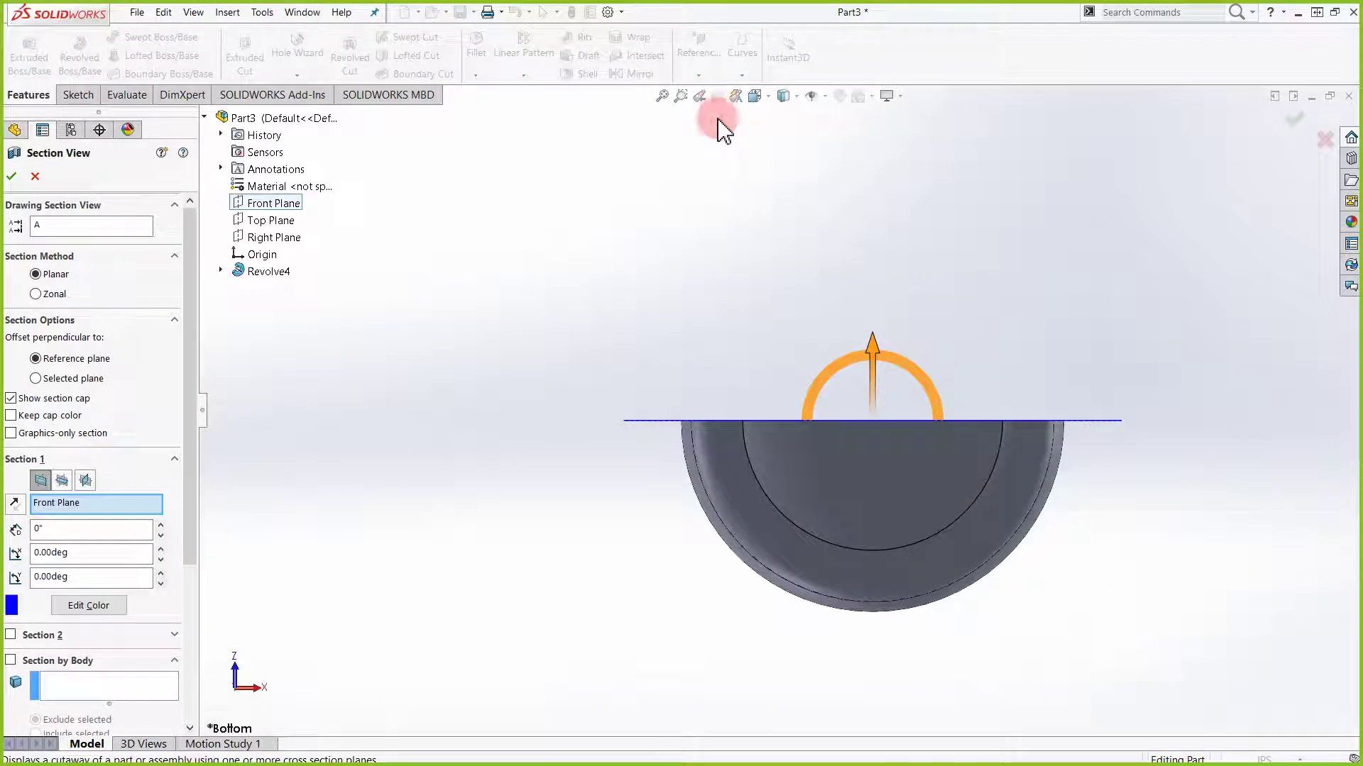
pyautogui.click(272, 220)
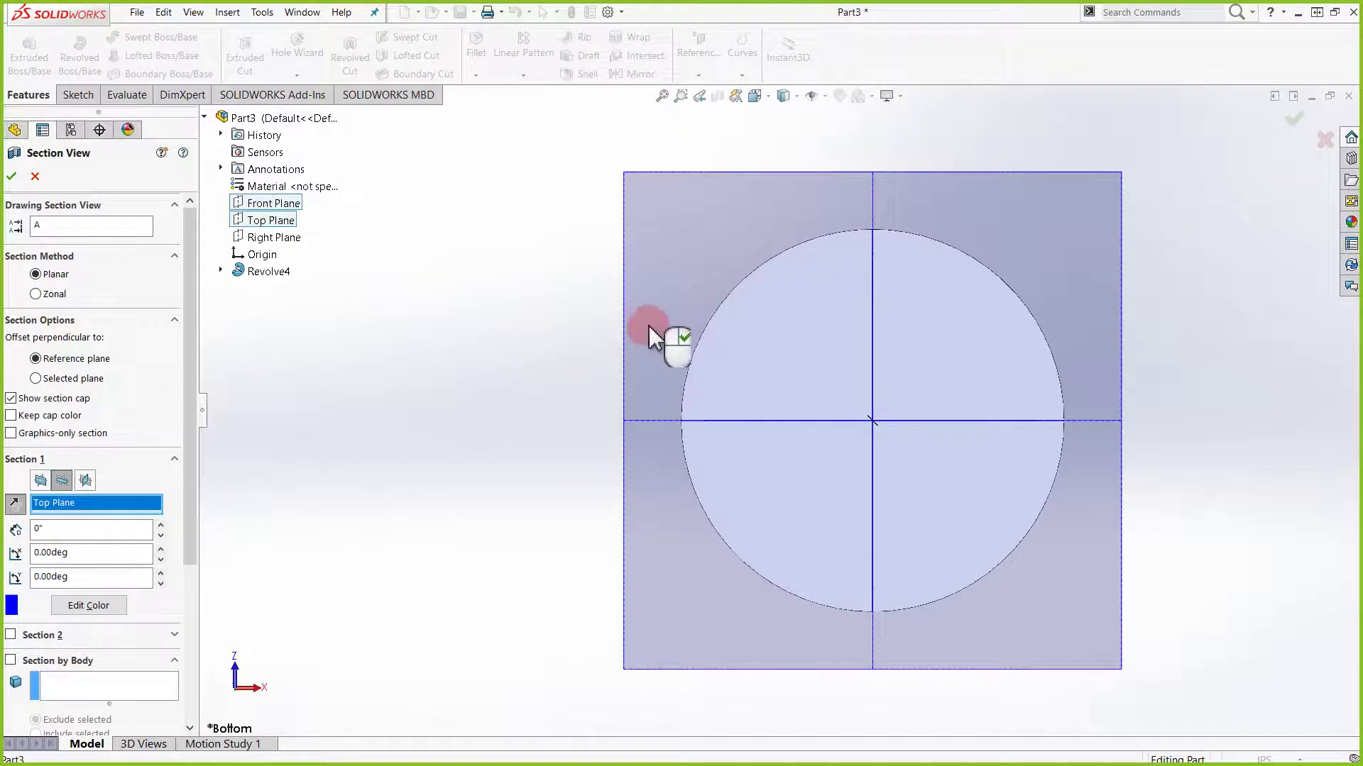
pyautogui.click(12, 176)
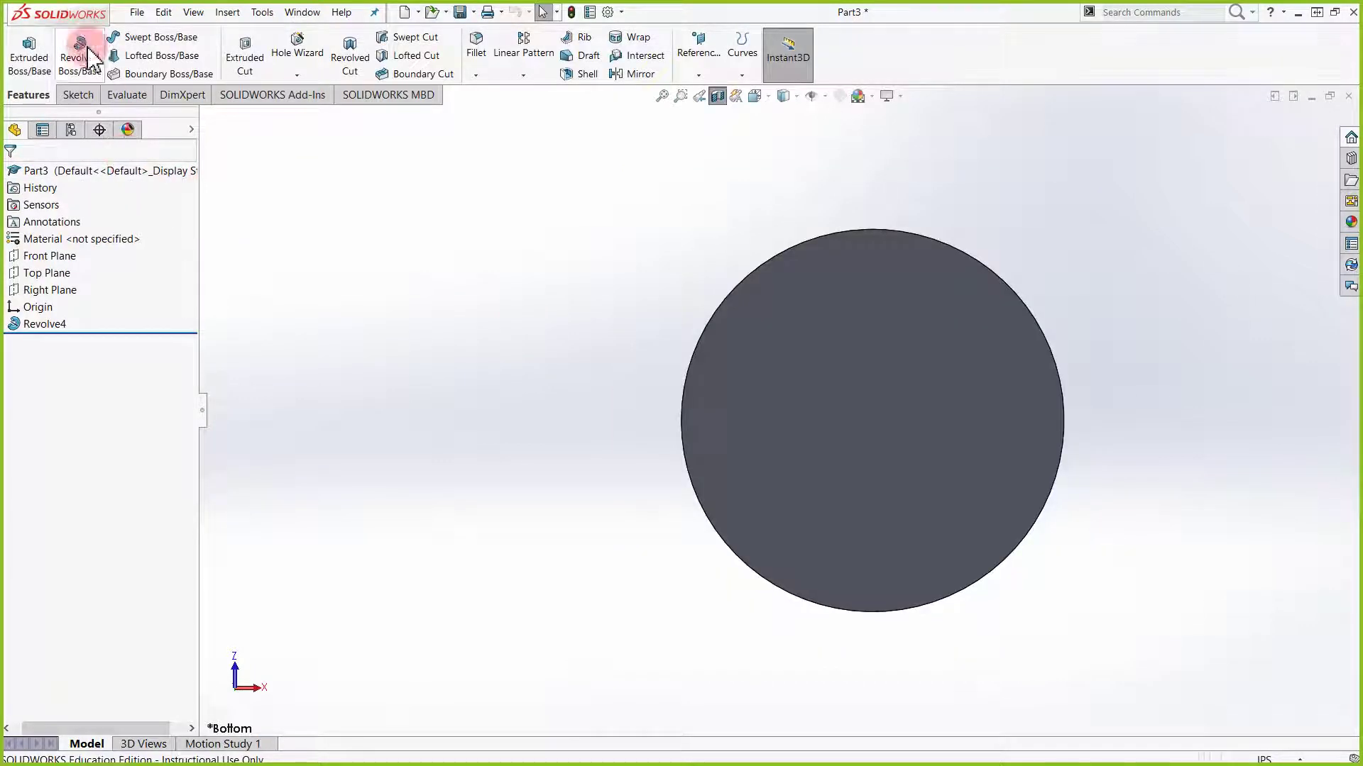
# Start a sketch on the Top Plane and draw a center rectangle about 1.47 by 0.33 in centred on the origin
pyautogui.click(91, 98)
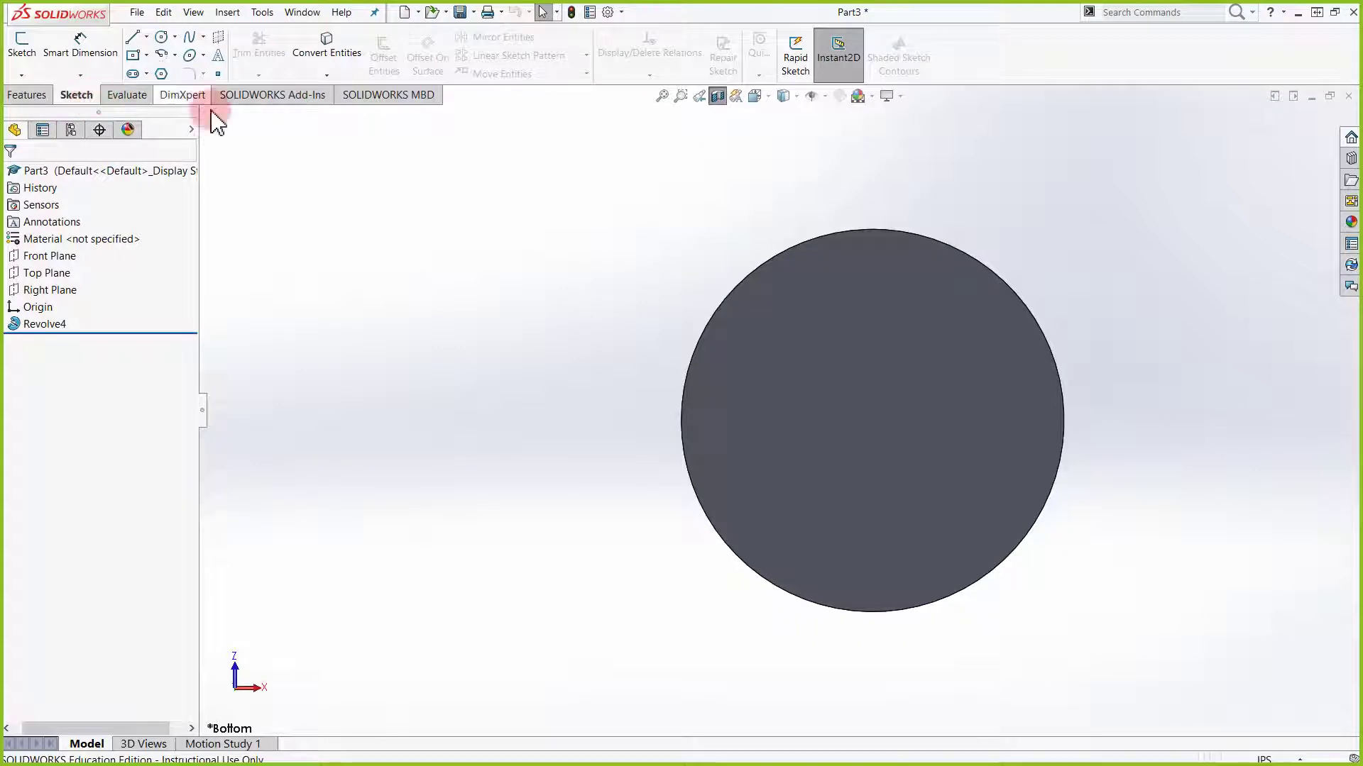
pyautogui.click(30, 56)
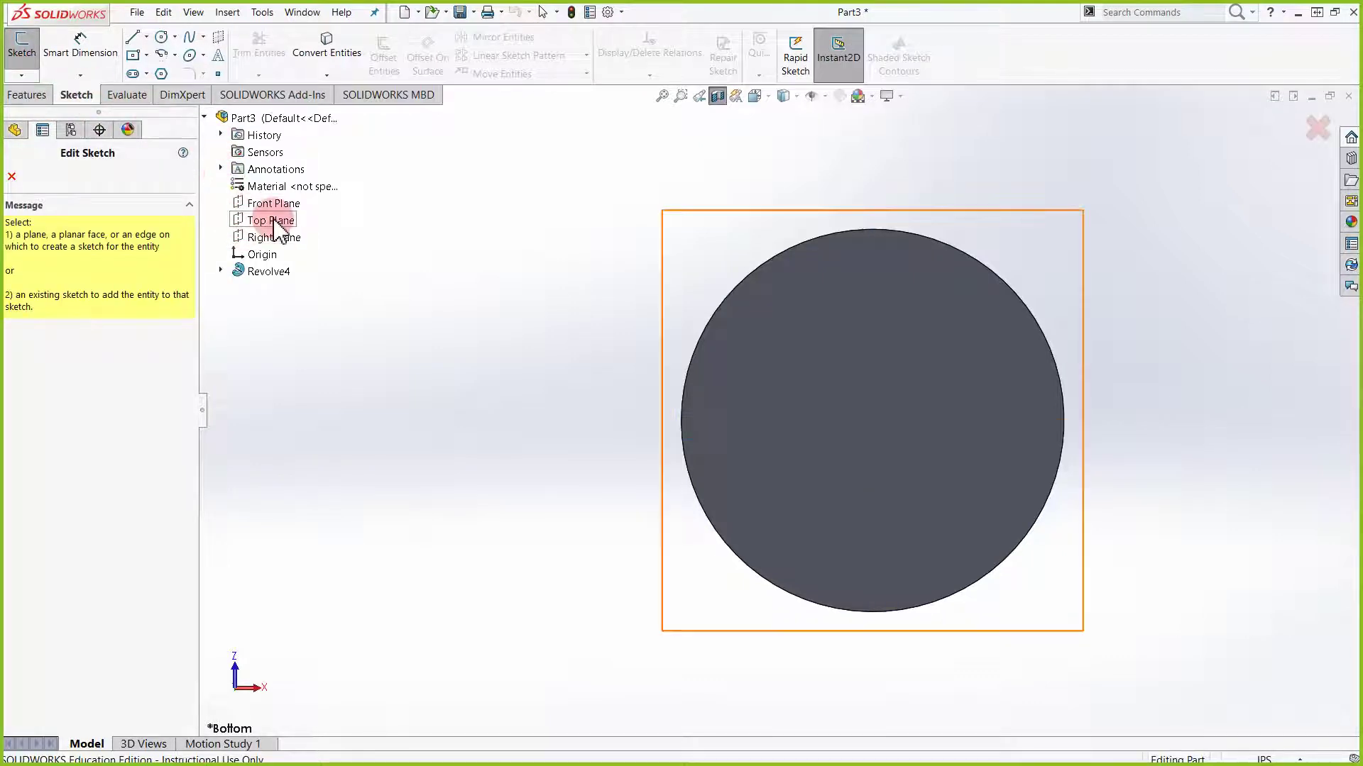
pyautogui.click(275, 222)
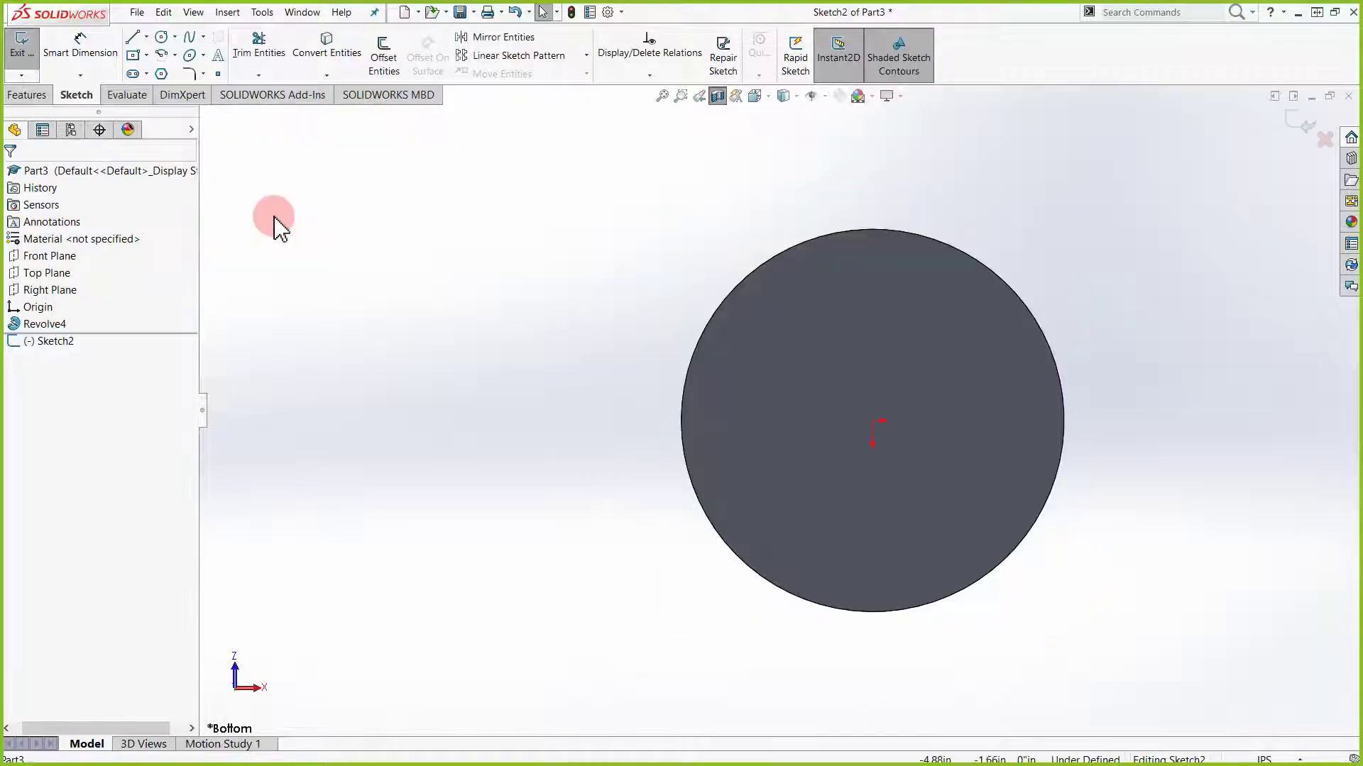
pyautogui.click(144, 56)
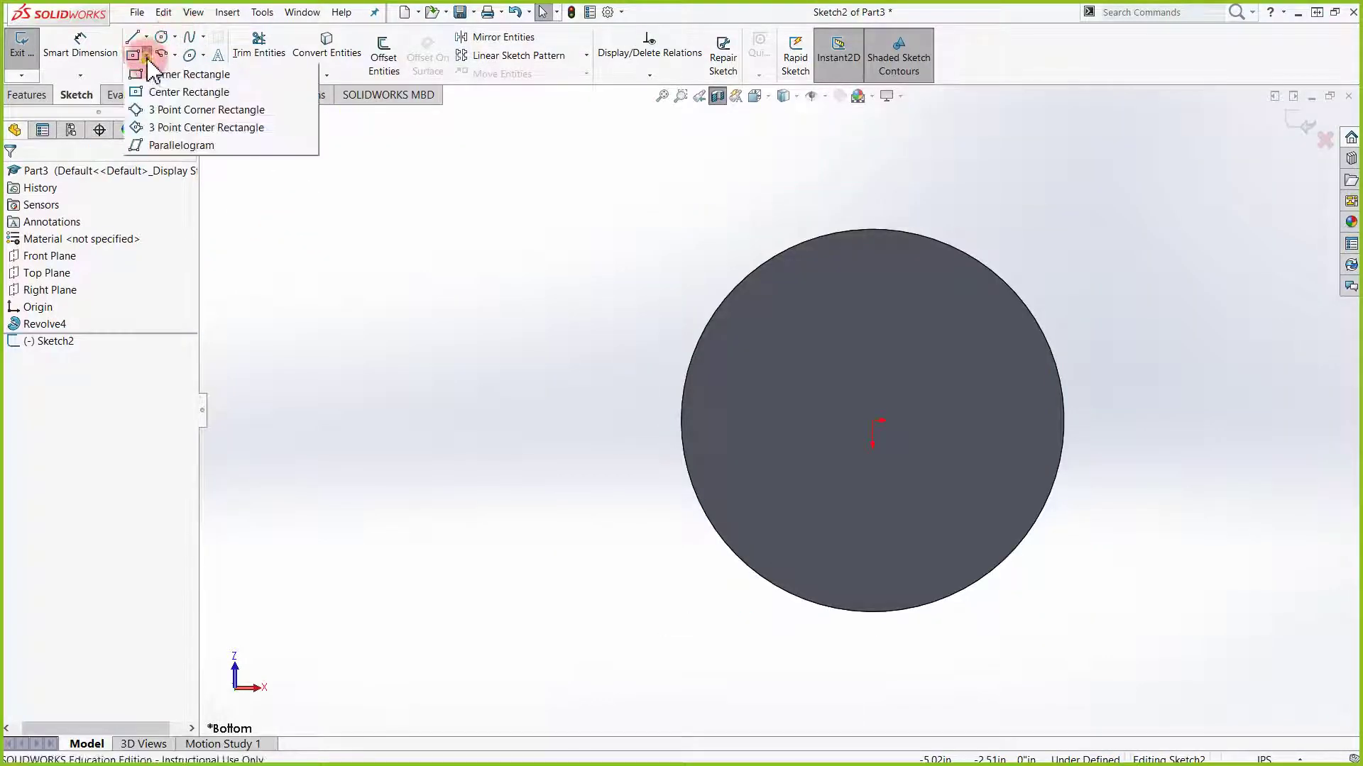
pyautogui.click(172, 94)
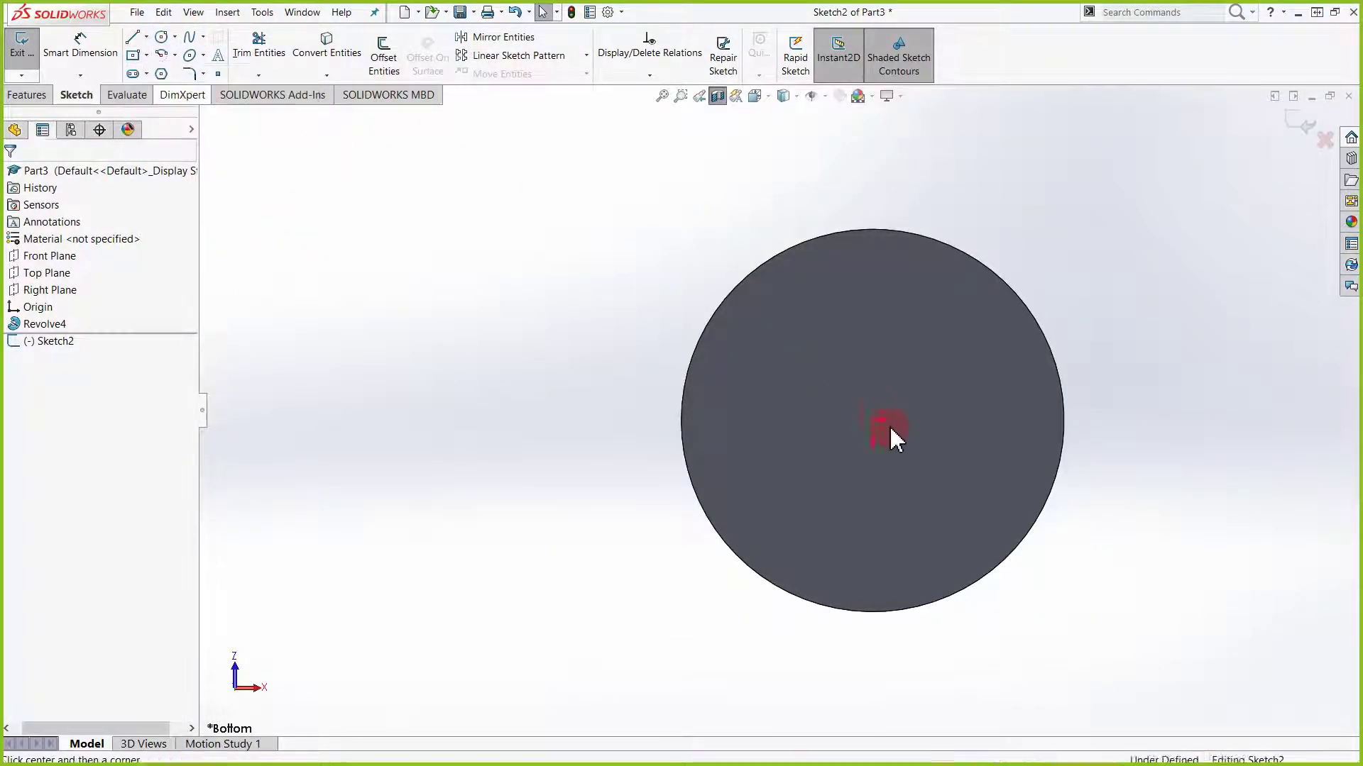
pyautogui.moveTo(921, 419); pyautogui.dragTo(963, 418)
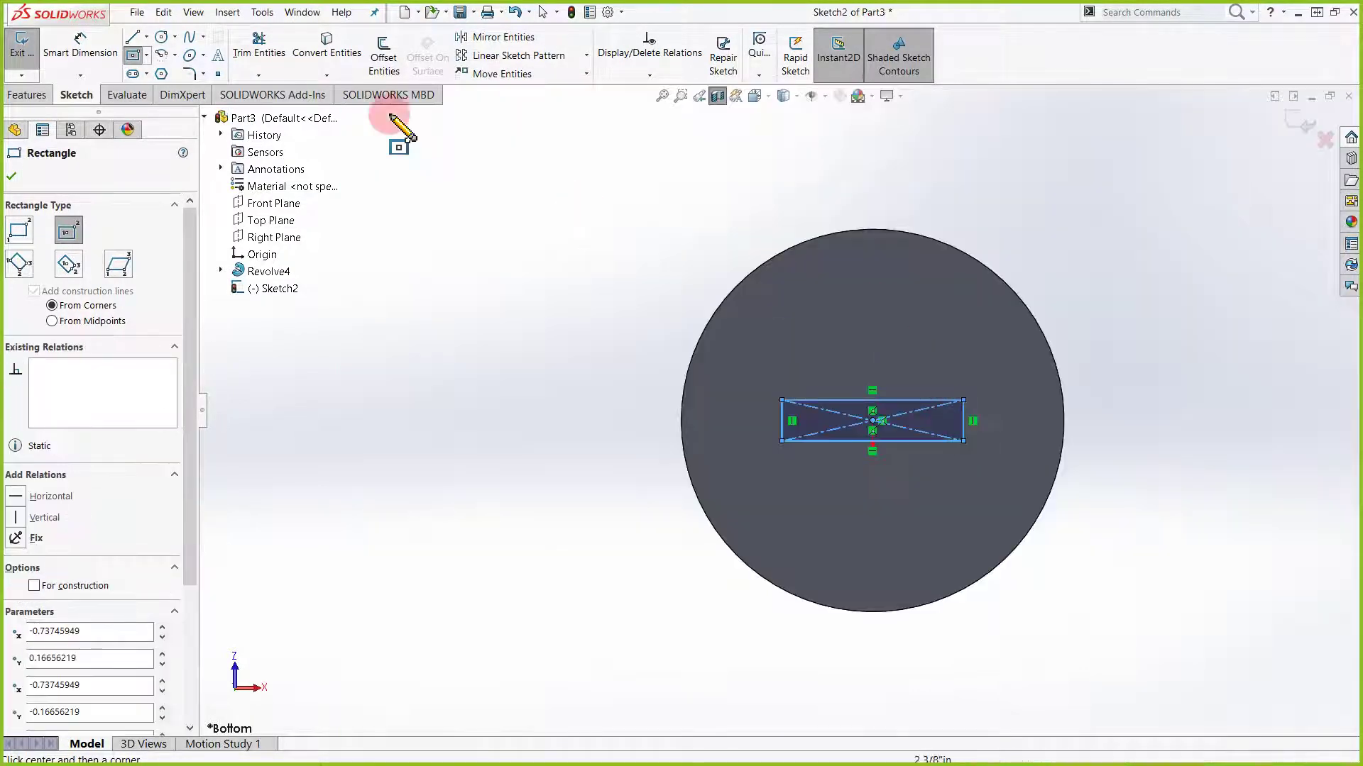
pyautogui.click(9, 175)
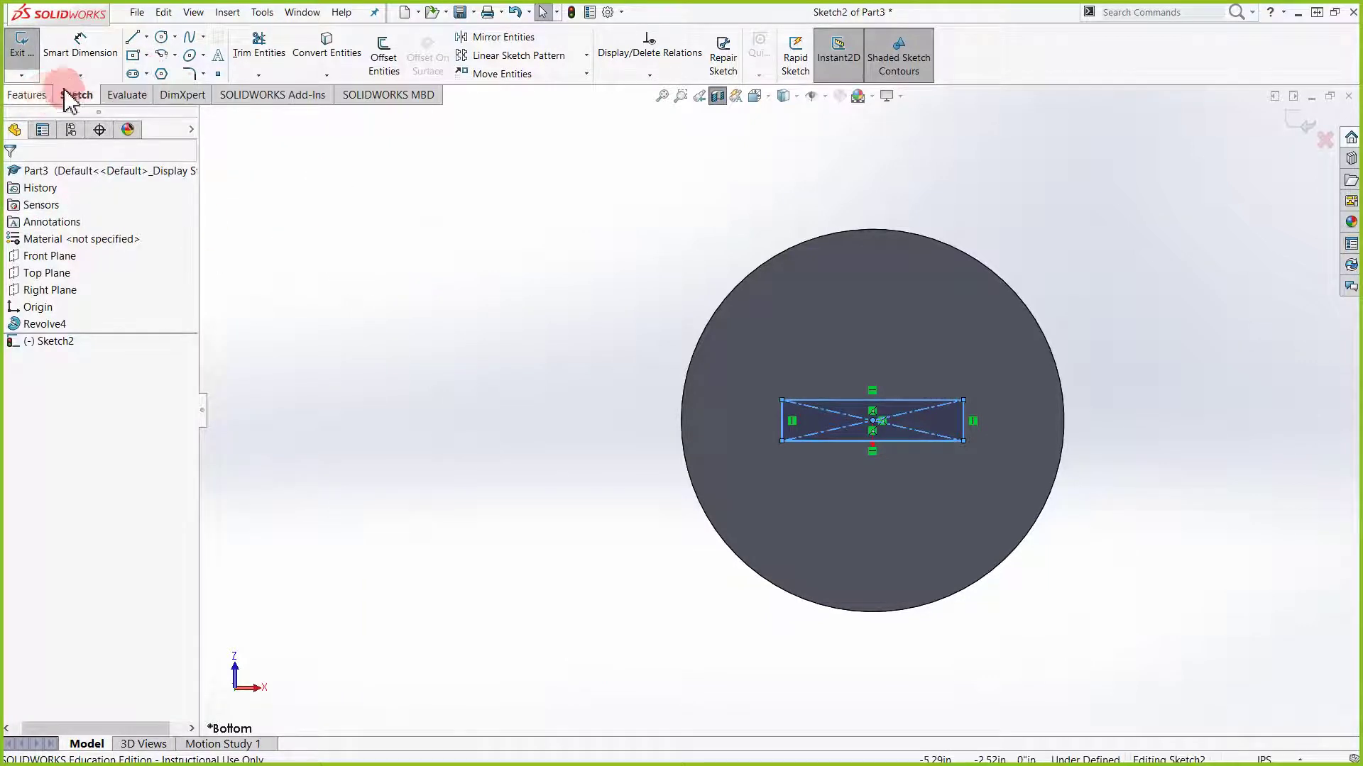
# Cut the rectangle through the revolved solid with an Extruded Cut set to Through All - Both
pyautogui.click(28, 96)
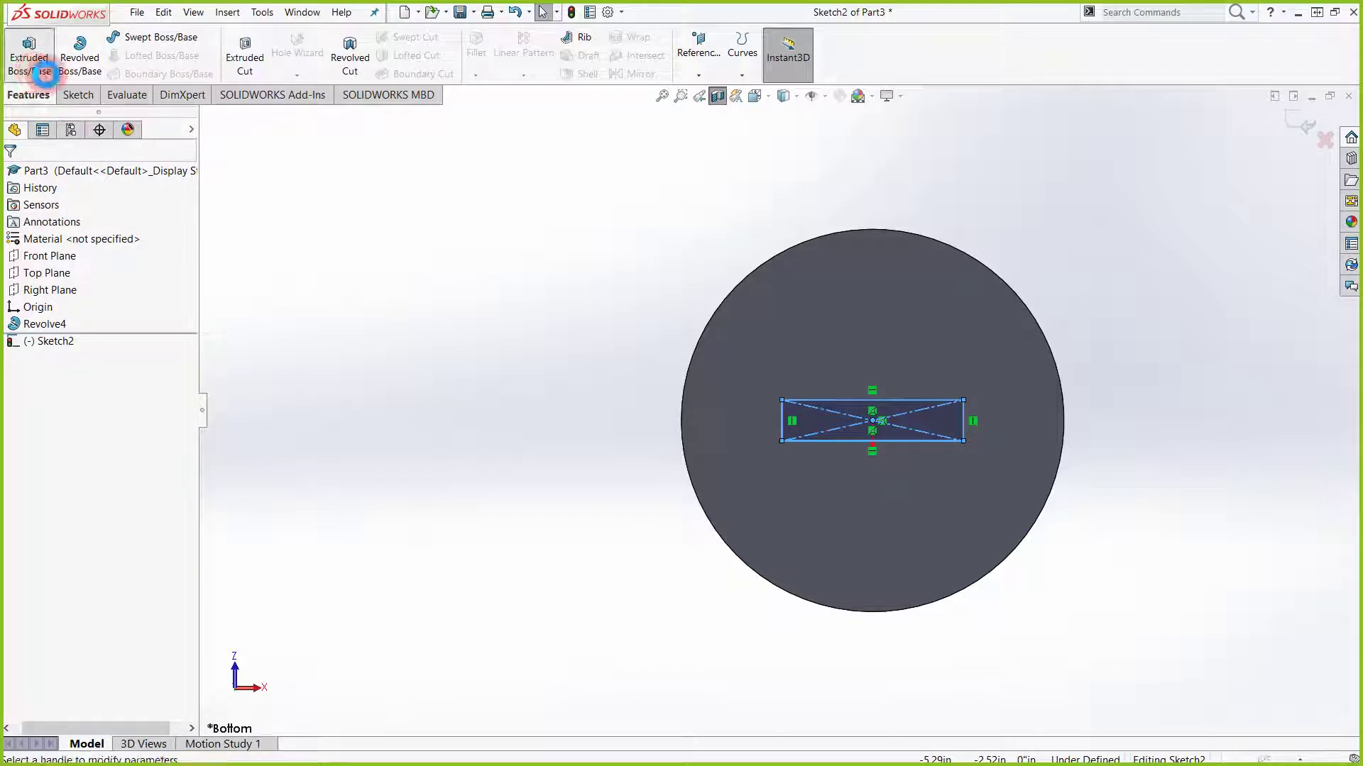
pyautogui.press('Escape')
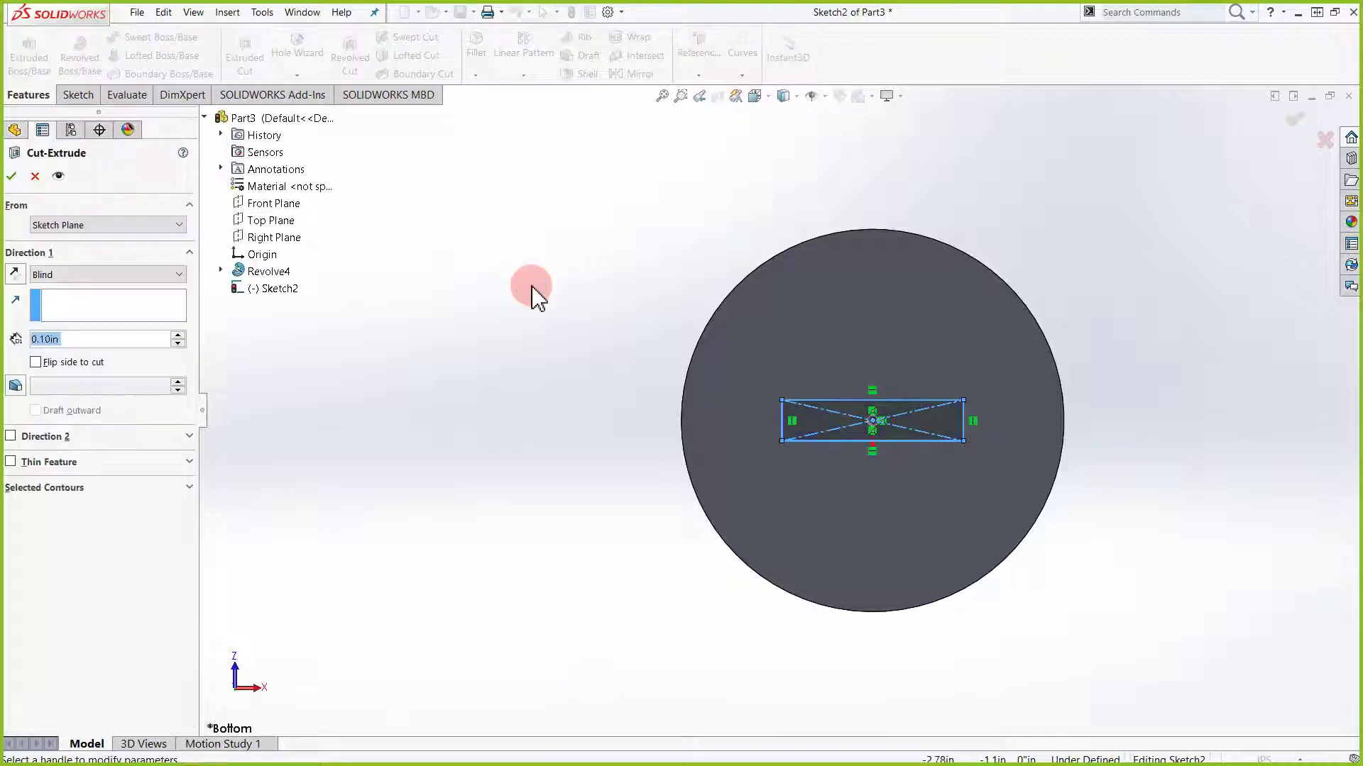
pyautogui.click(146, 277)
pyautogui.click(146, 298)
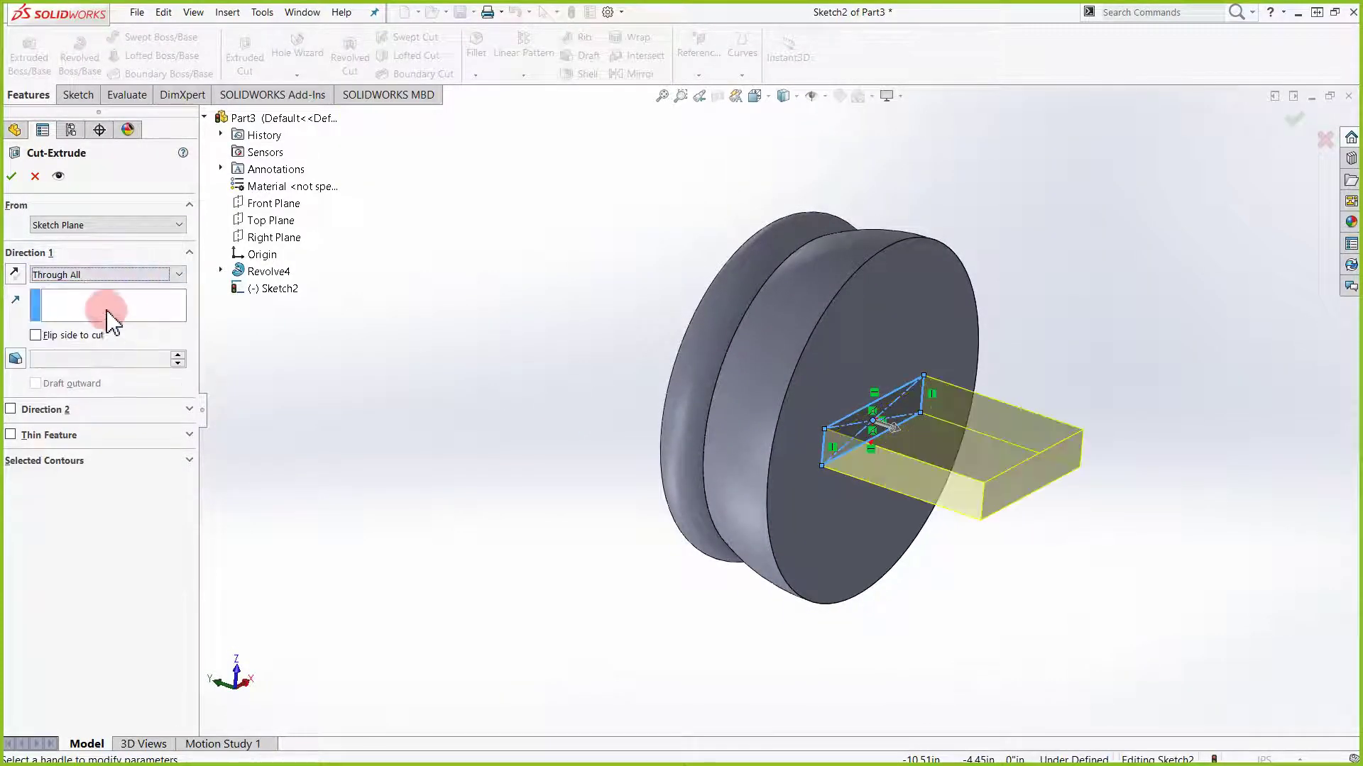
pyautogui.click(111, 280)
pyautogui.click(107, 313)
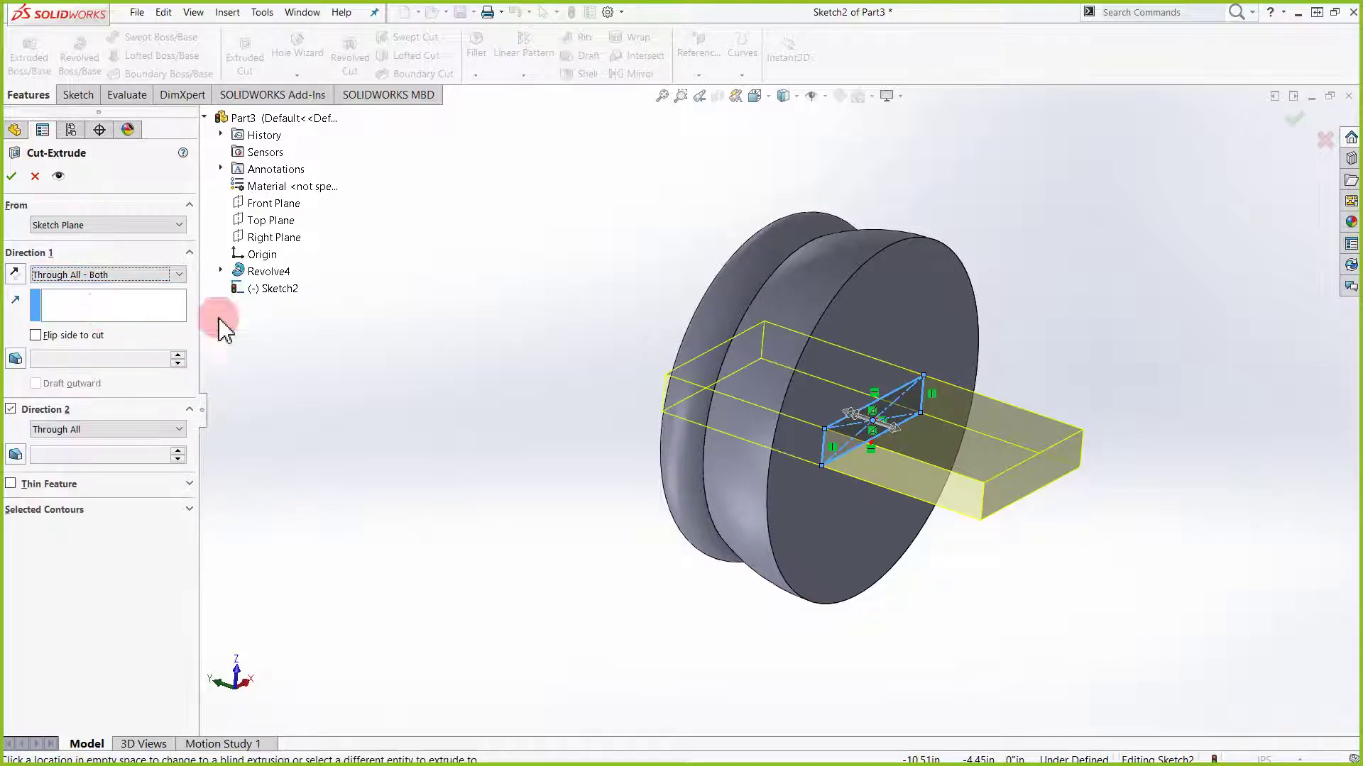
pyautogui.click(11, 176)
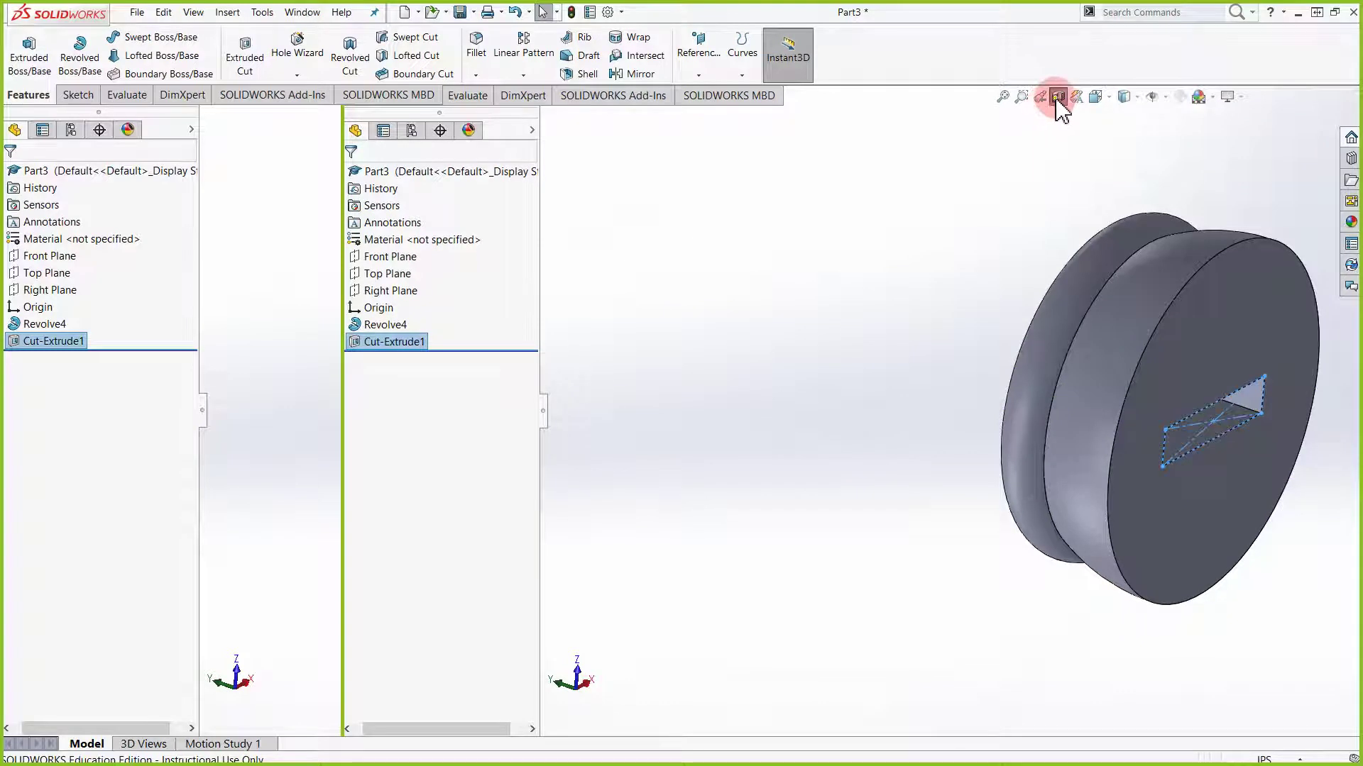
# Turn off the section view to show the whole revolved solid with its rectangular slot
pyautogui.click(1014, 122)
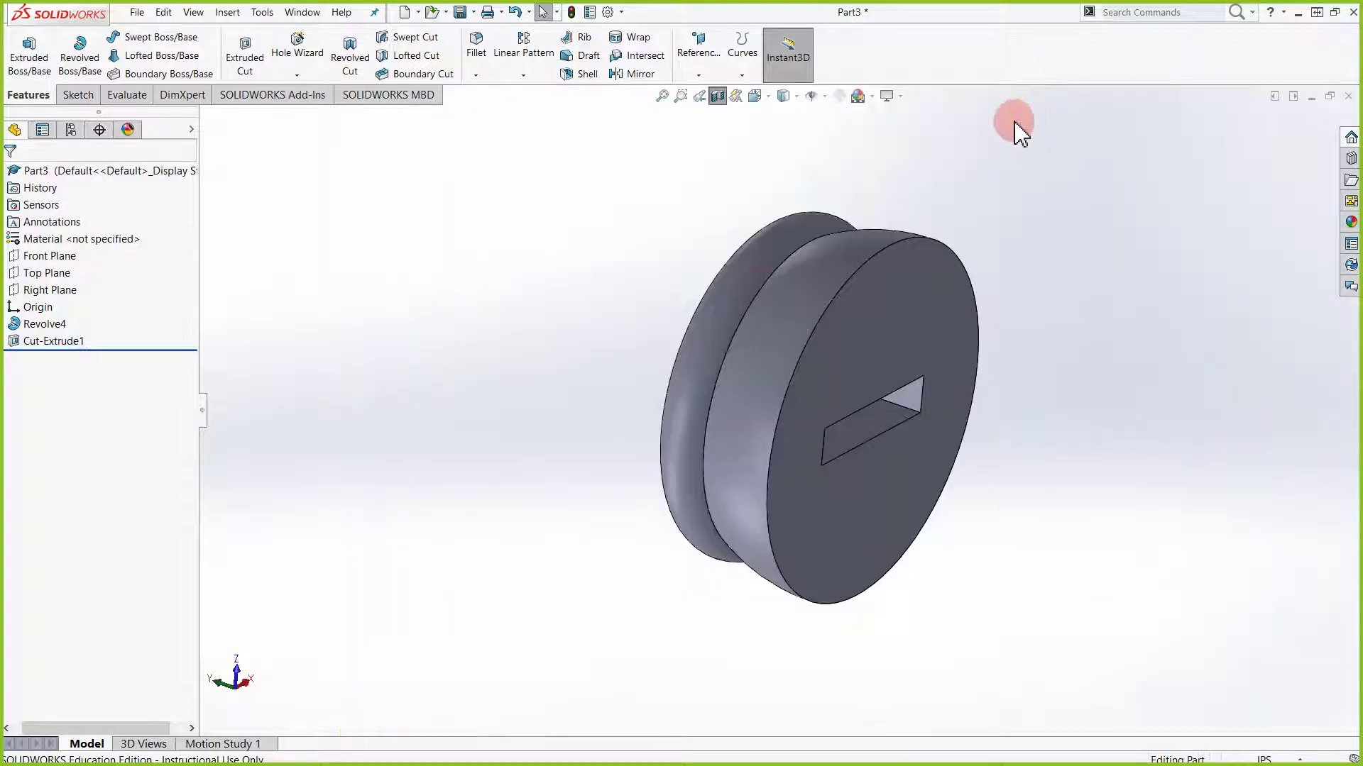
pyautogui.click(717, 97)
pyautogui.moveTo(542, 270); pyautogui.dragTo(539, 307, button='middle')
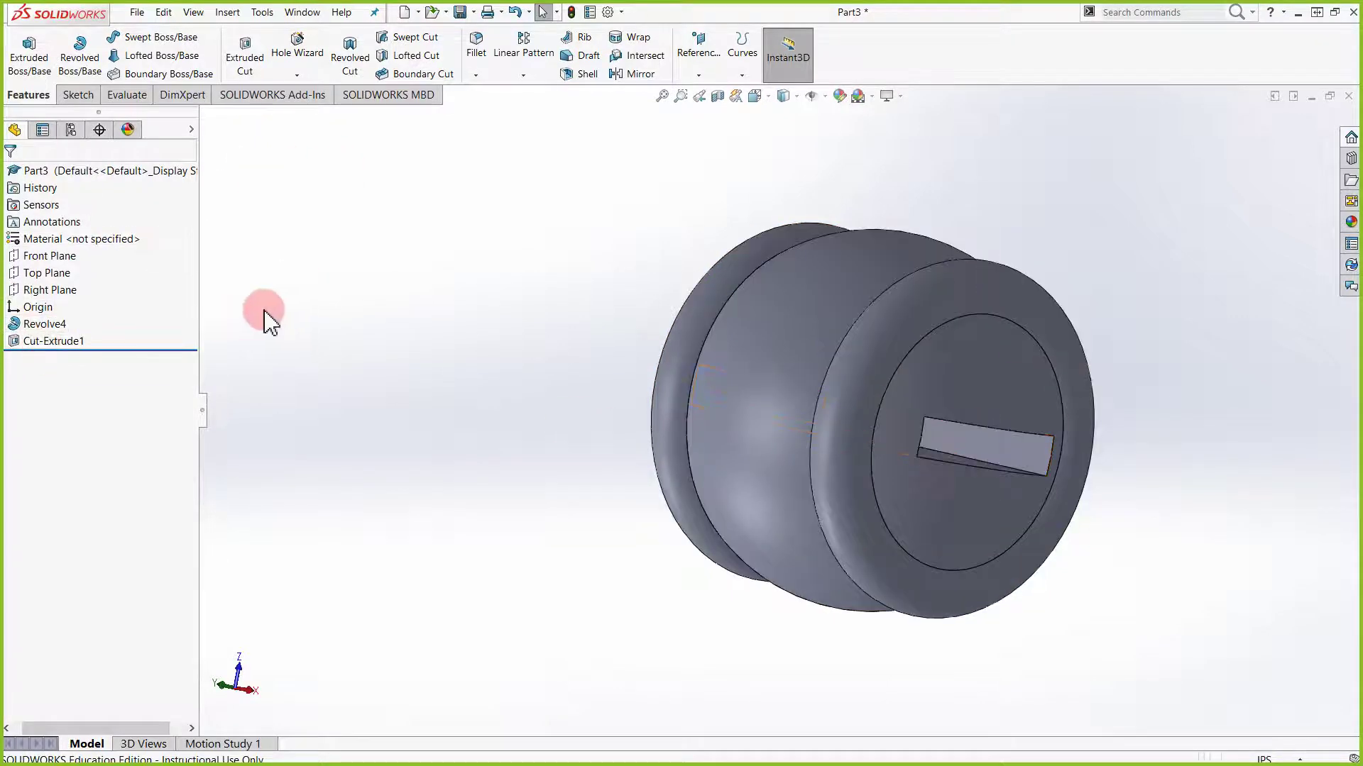
# Open the profile sketch of the revolve feature, examine its bumped outline and base line, and exit the sketch
pyautogui.click(39, 327)
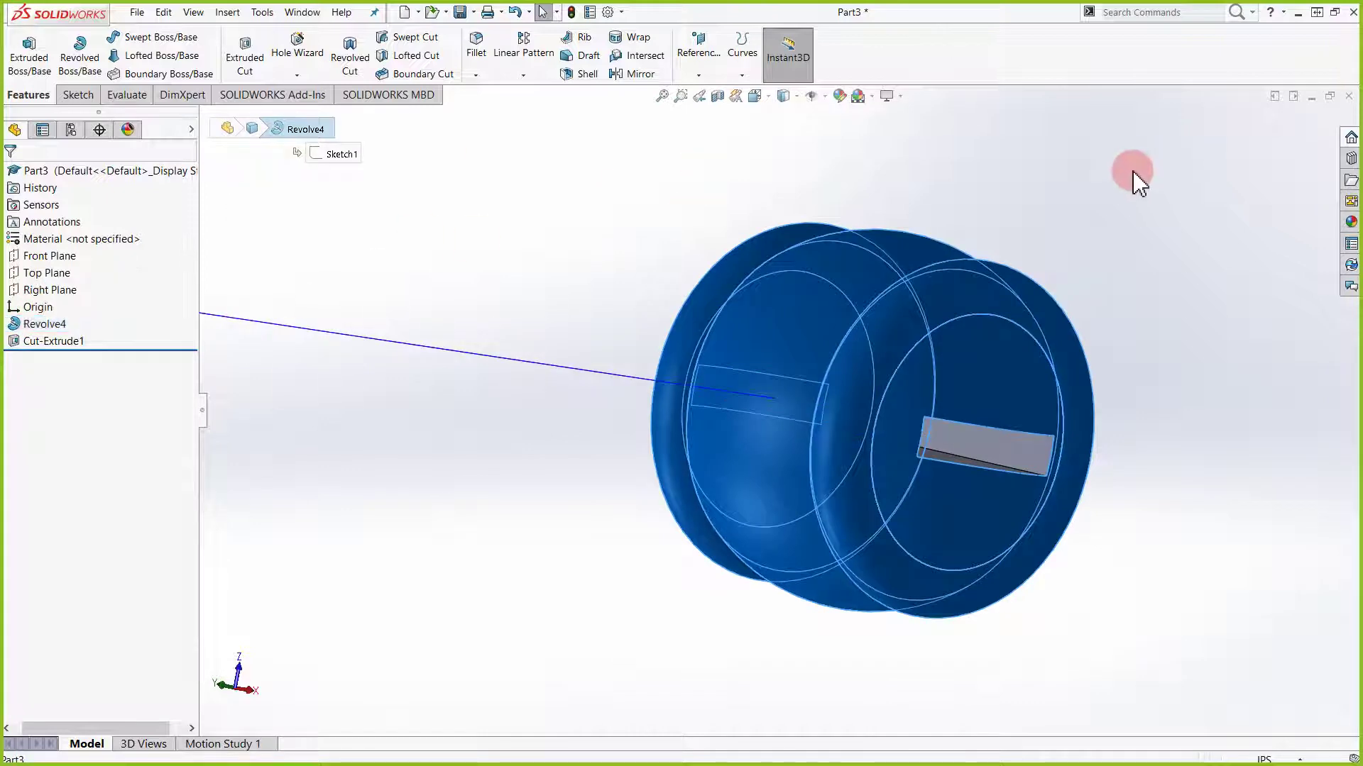
pyautogui.click(1133, 172)
pyautogui.rightClick(44, 327)
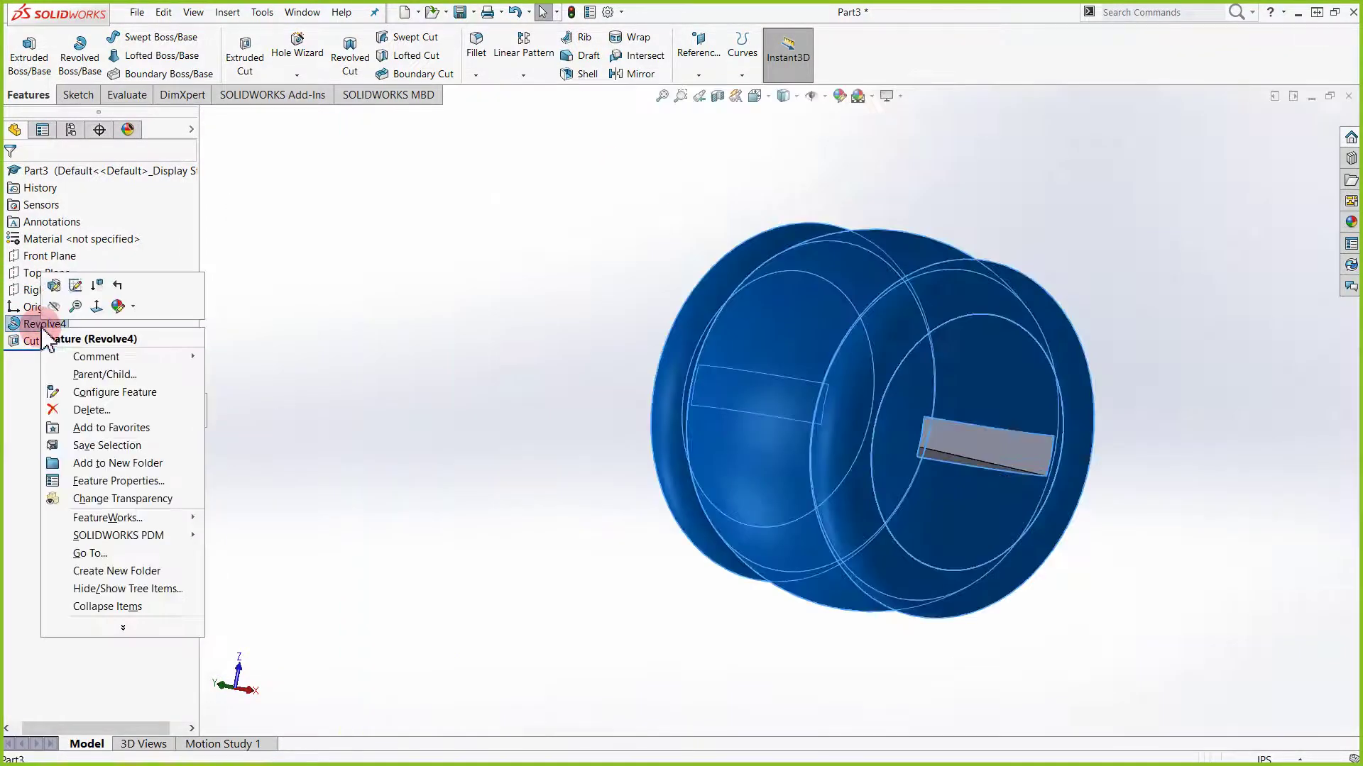
pyautogui.click(54, 286)
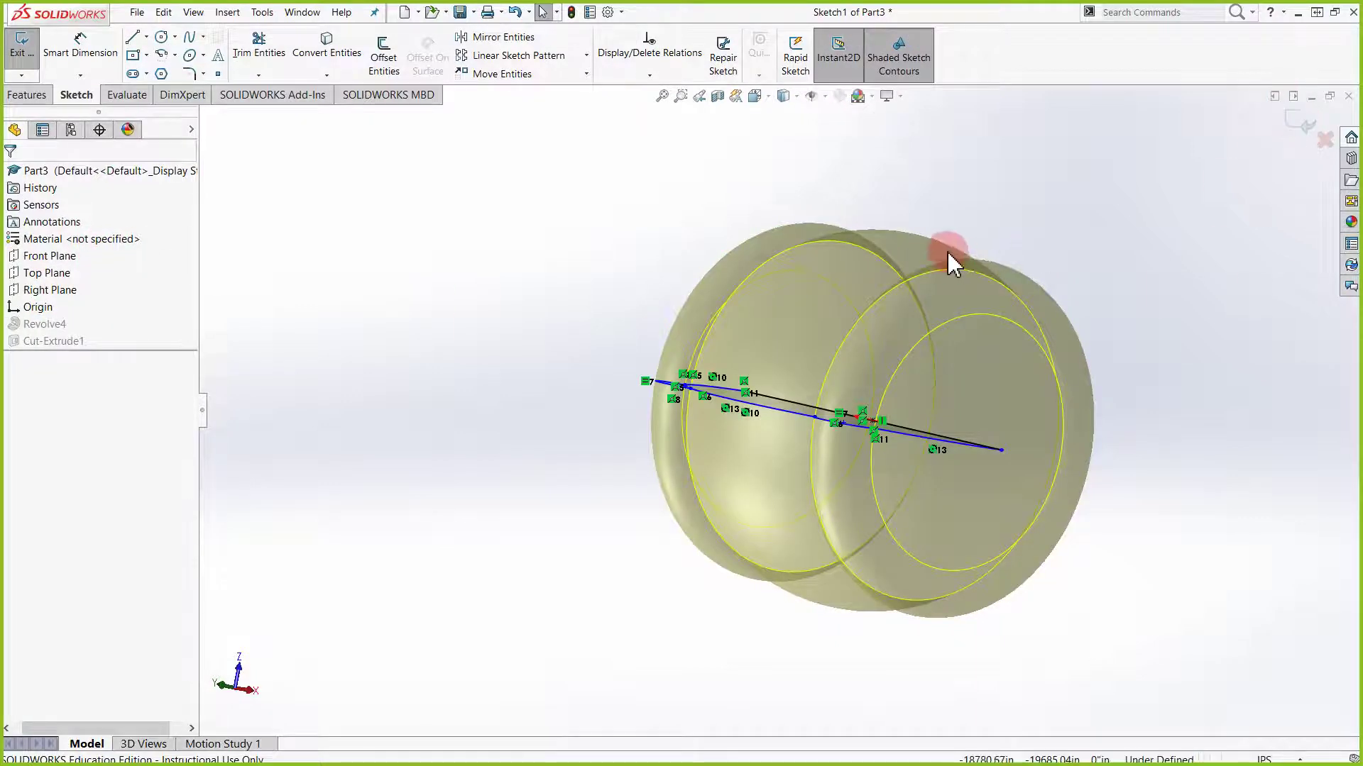
pyautogui.moveTo(952, 258)
pyautogui.mouseDown(button='middle')
pyautogui.moveTo(806, 313)
pyautogui.moveTo(808, 390)
pyautogui.mouseUp(button='middle')
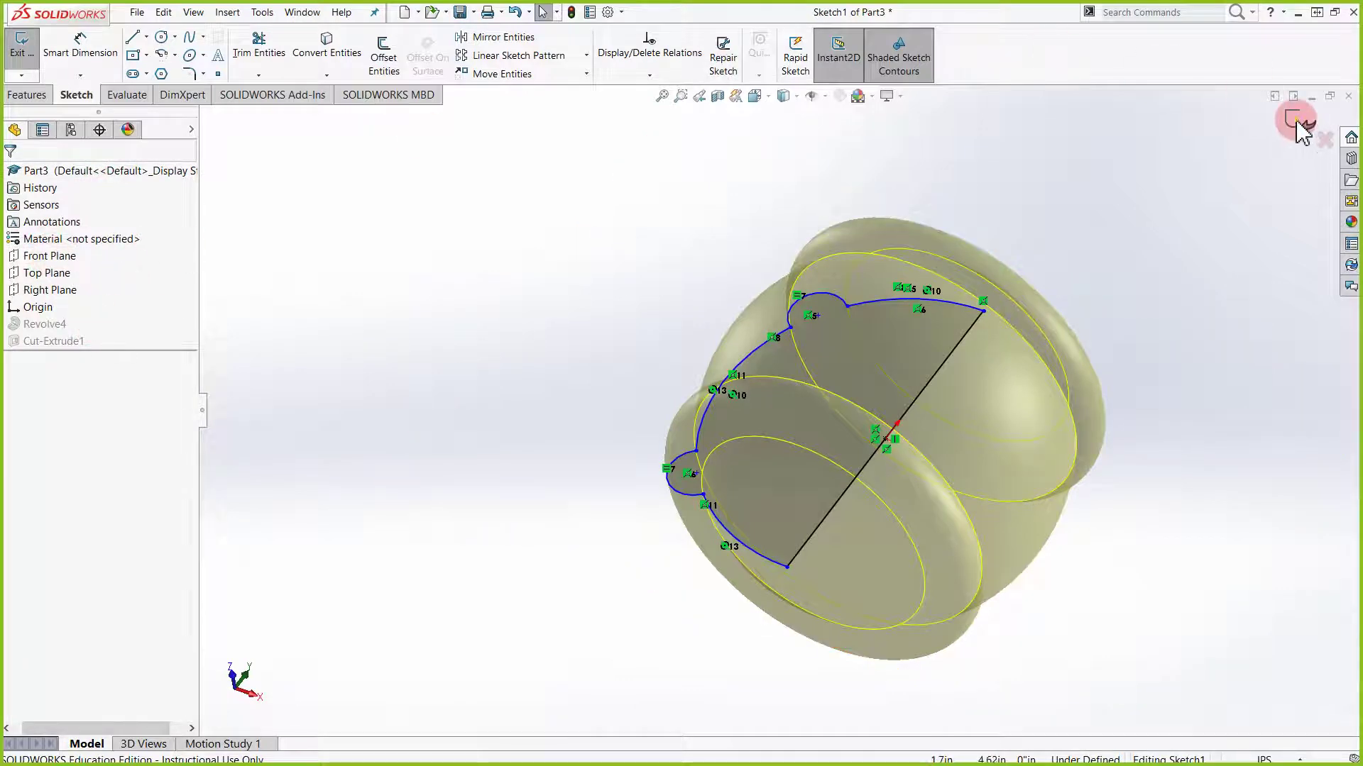
pyautogui.click(1298, 132)
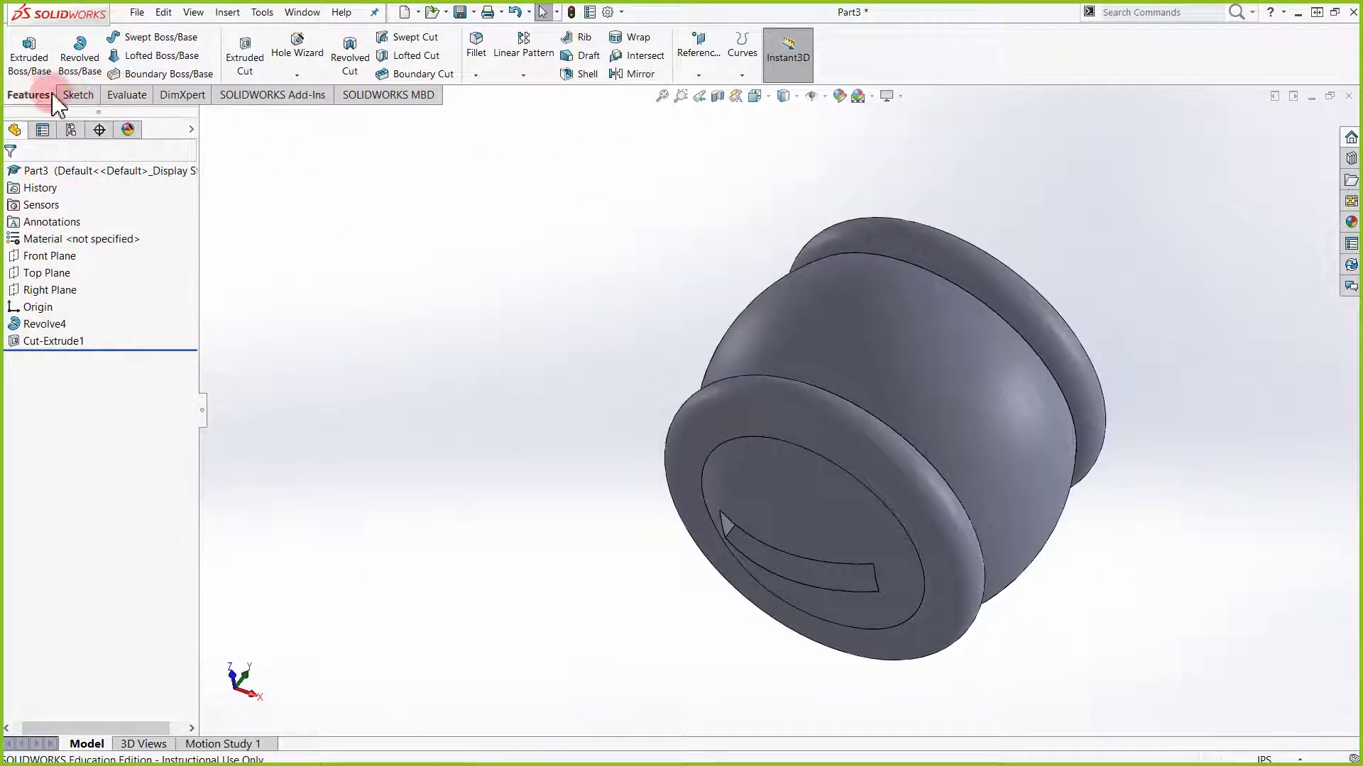
# Start a new sketch on the Front Plane
pyautogui.click(74, 94)
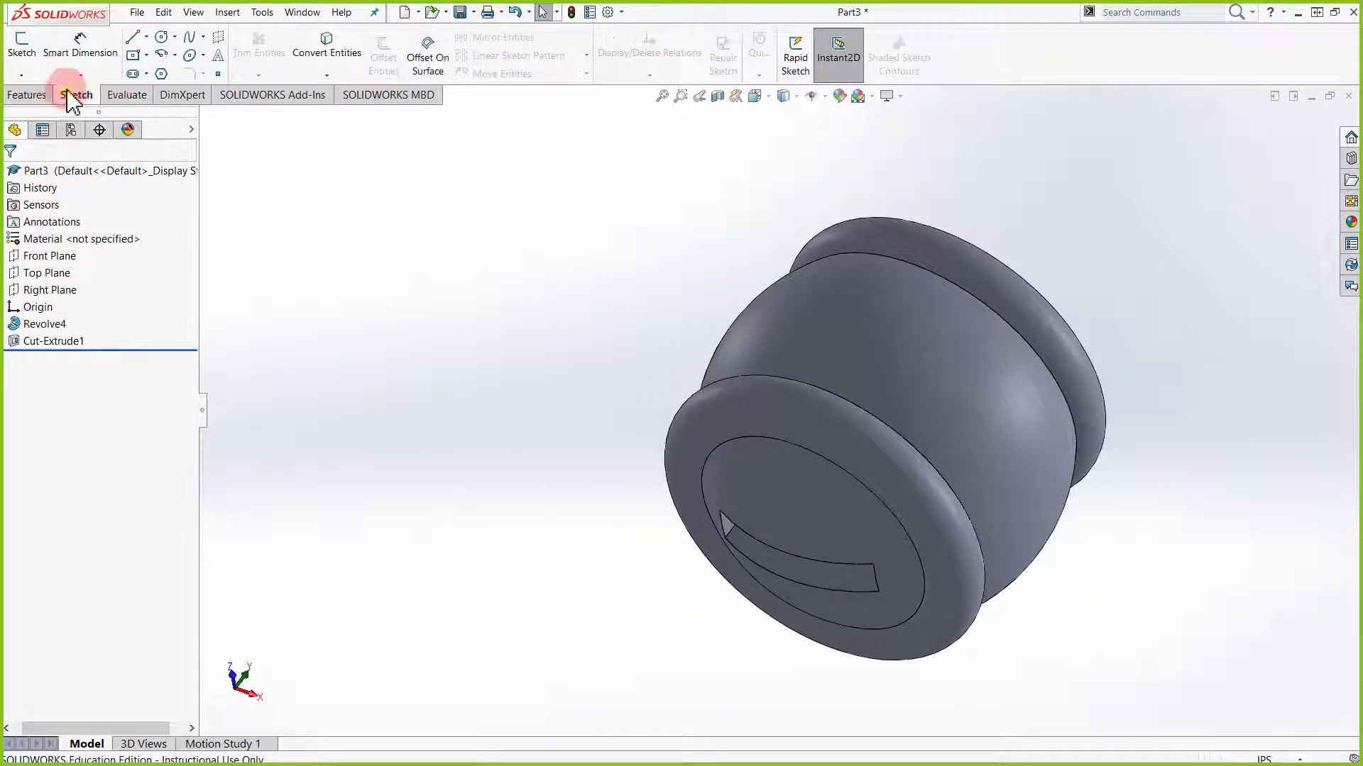
pyautogui.click(23, 44)
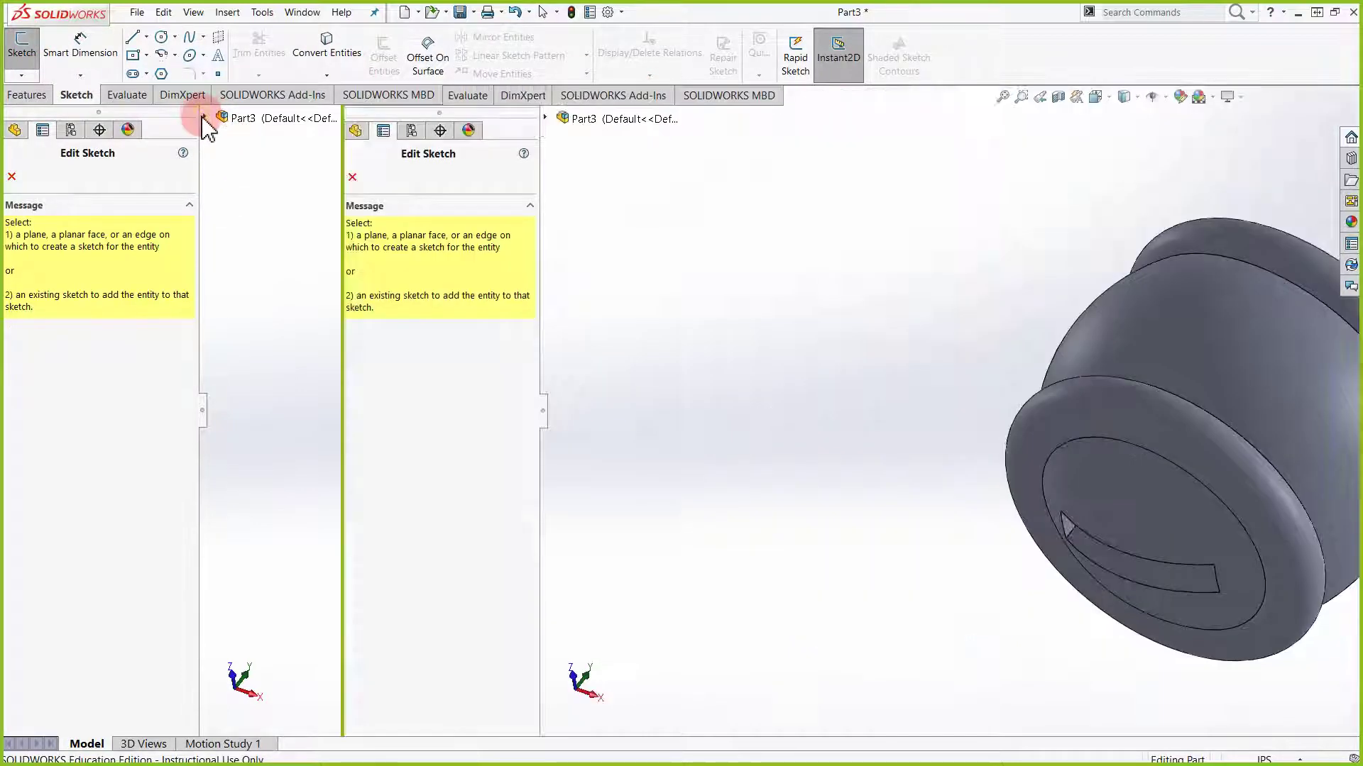
pyautogui.click(203, 118)
pyautogui.click(266, 203)
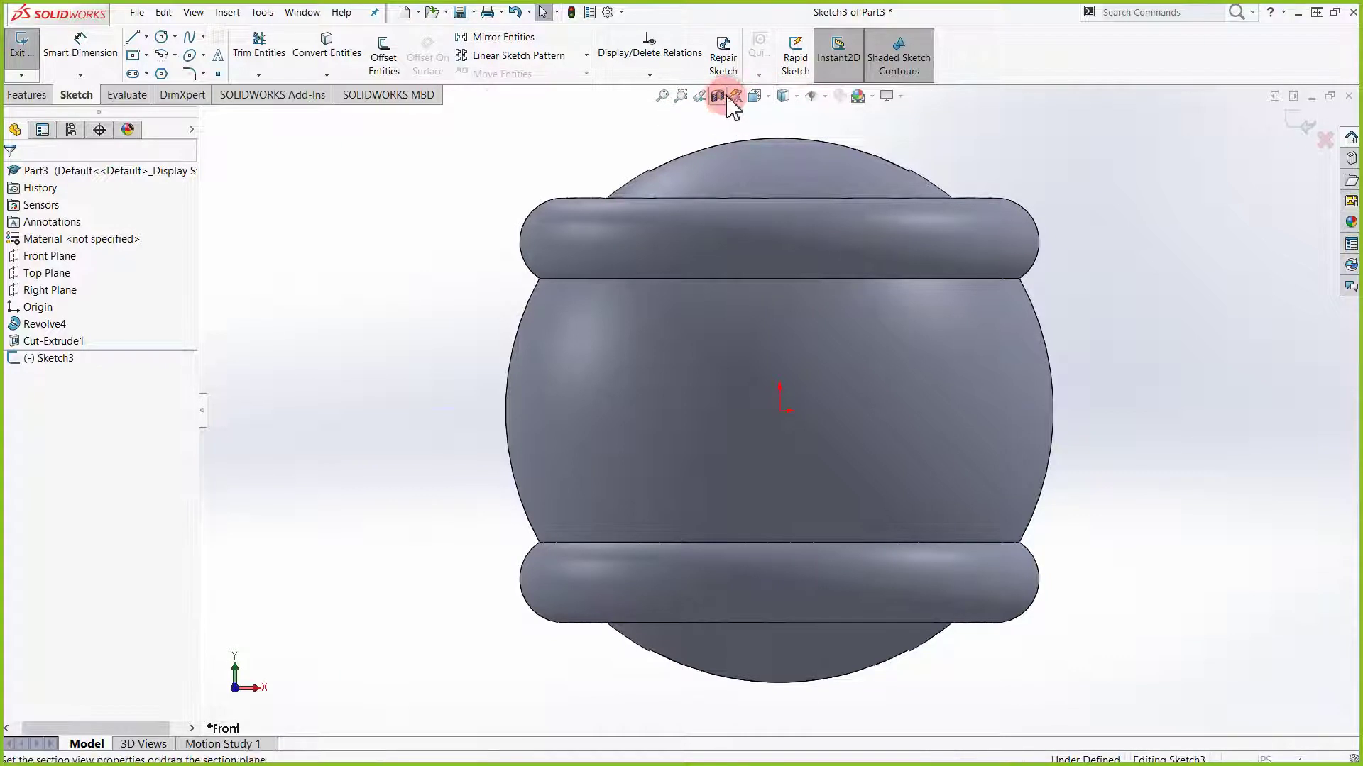
# Apply a section view cut at the Front Plane to expose the inside of the solid
pyautogui.click(718, 98)
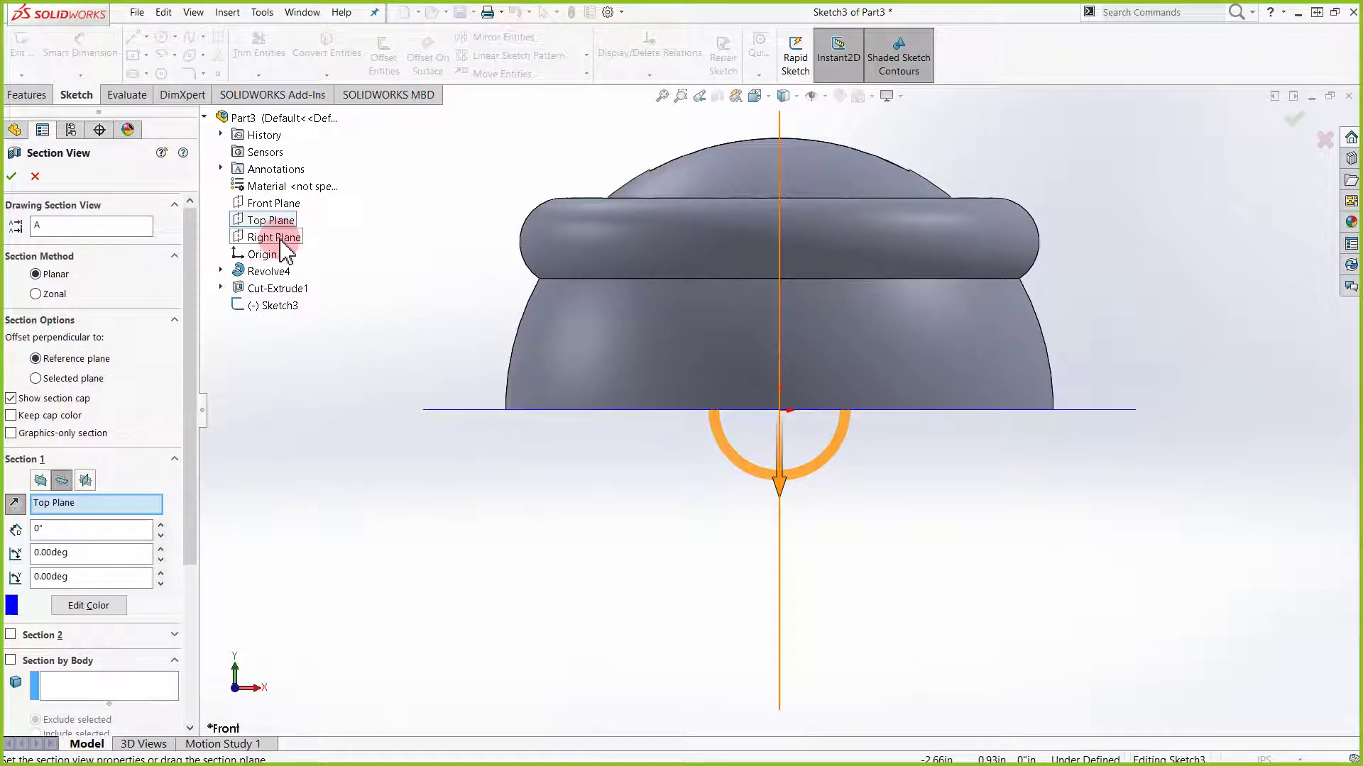
pyautogui.click(281, 205)
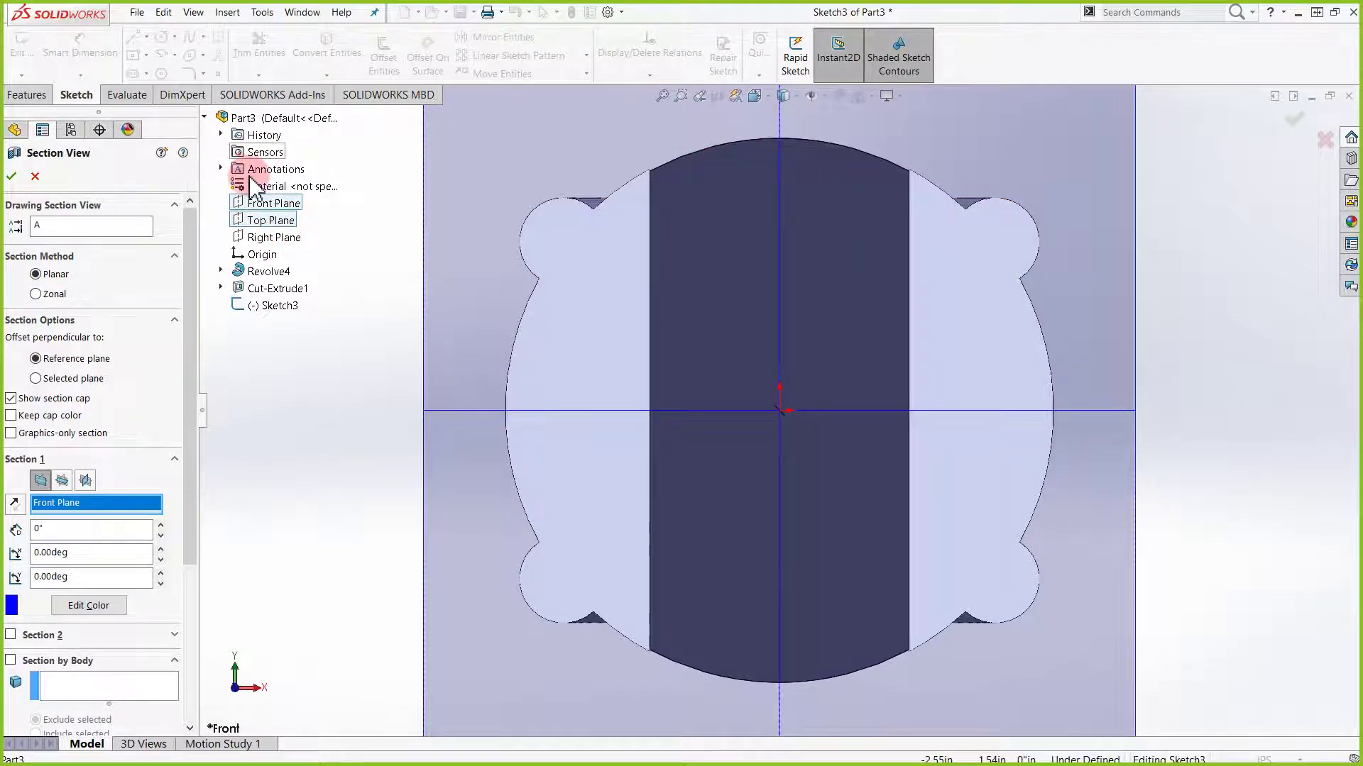
pyautogui.click(12, 176)
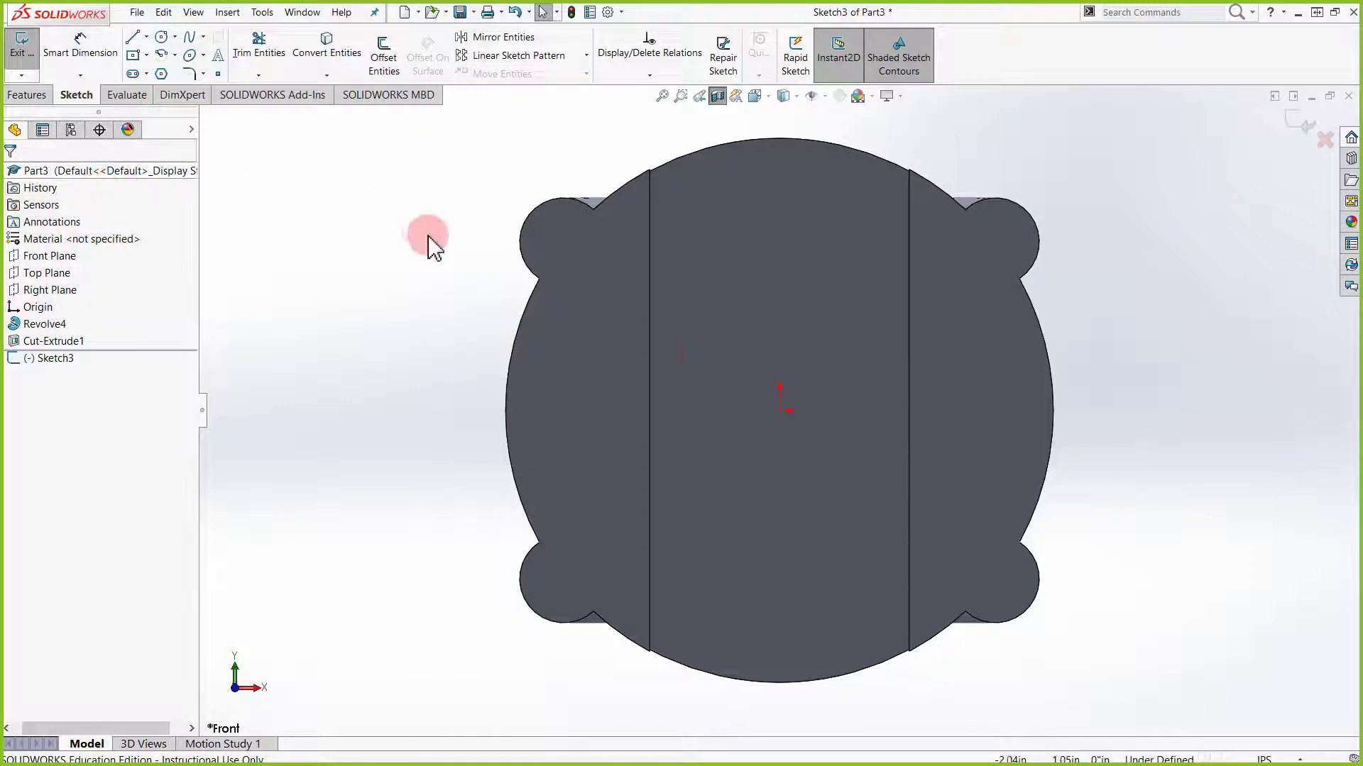
# Draw a circle of about 0.22 in radius centred on the solid's upper outline, directly above the origin
pyautogui.click(162, 38)
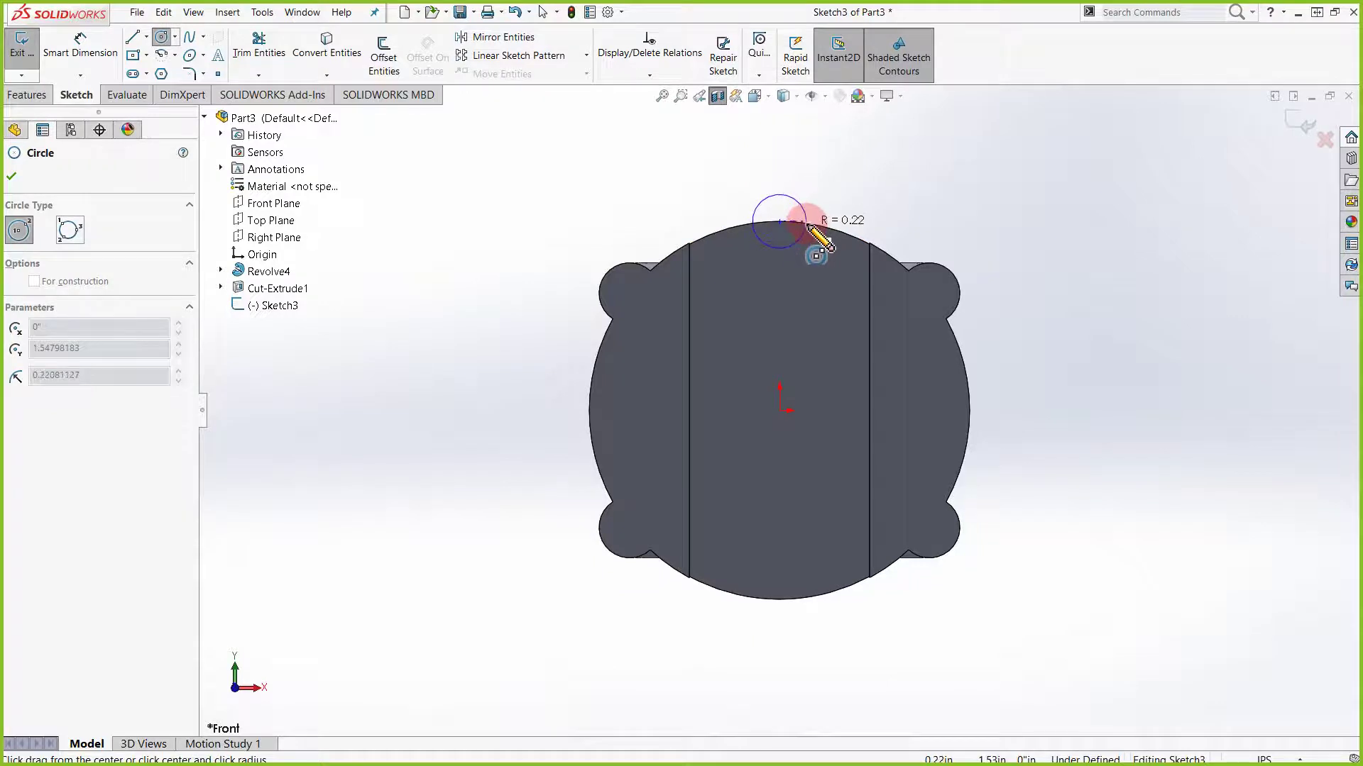
pyautogui.click(807, 225)
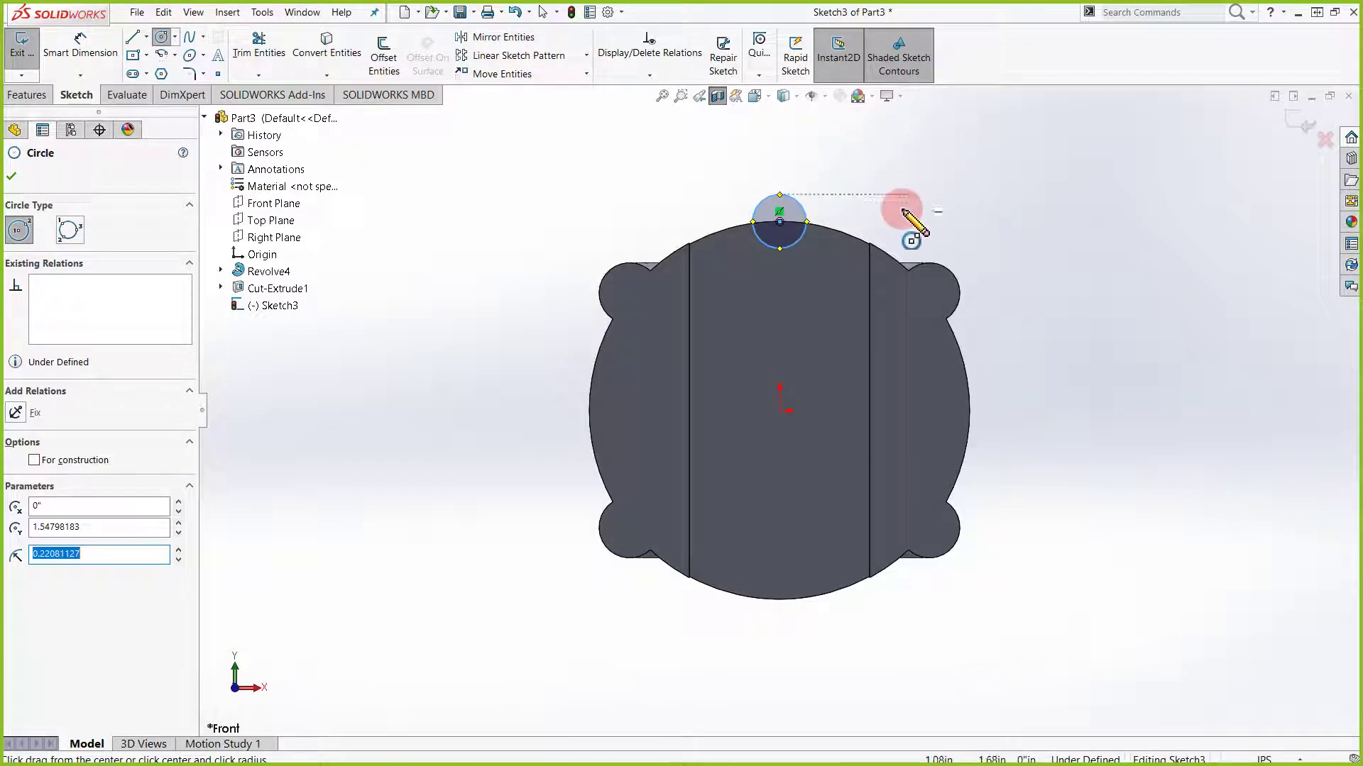
pyautogui.scroll(-2, 815, 207)
pyautogui.scroll(1, 749, 312)
pyautogui.scroll(-3, 764, 350)
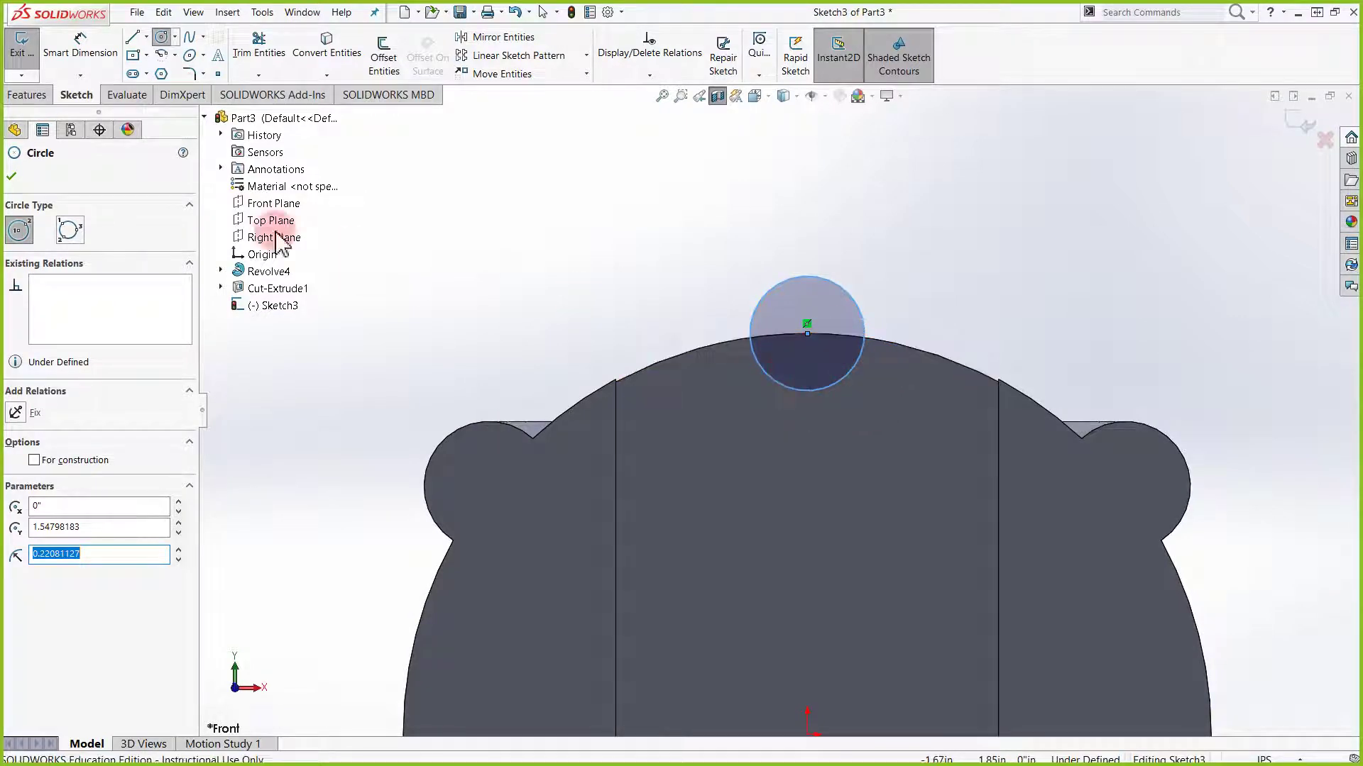
pyautogui.click(13, 177)
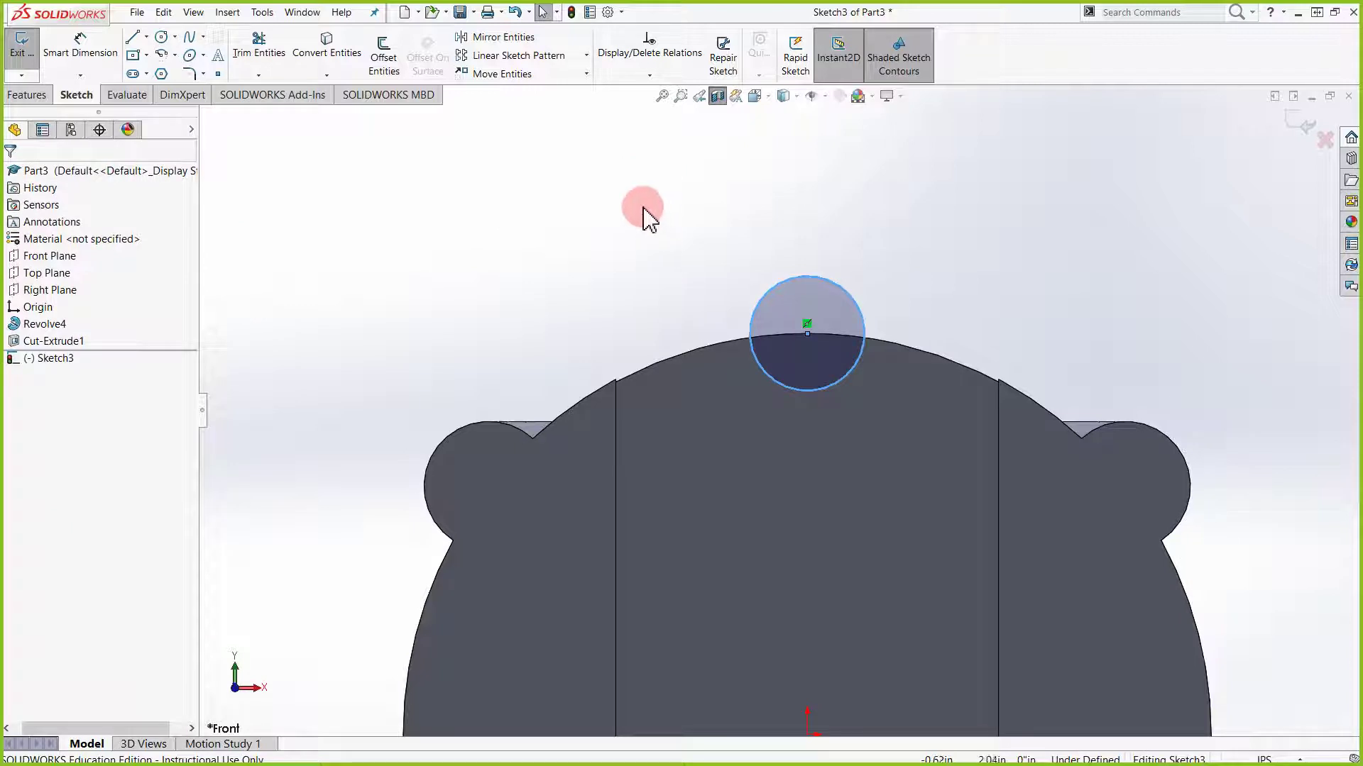
# Draw a horizontal midpoint line about 6.91 in long centred on the origin and convert it to construction geometry
pyautogui.scroll(6, 540, 213)
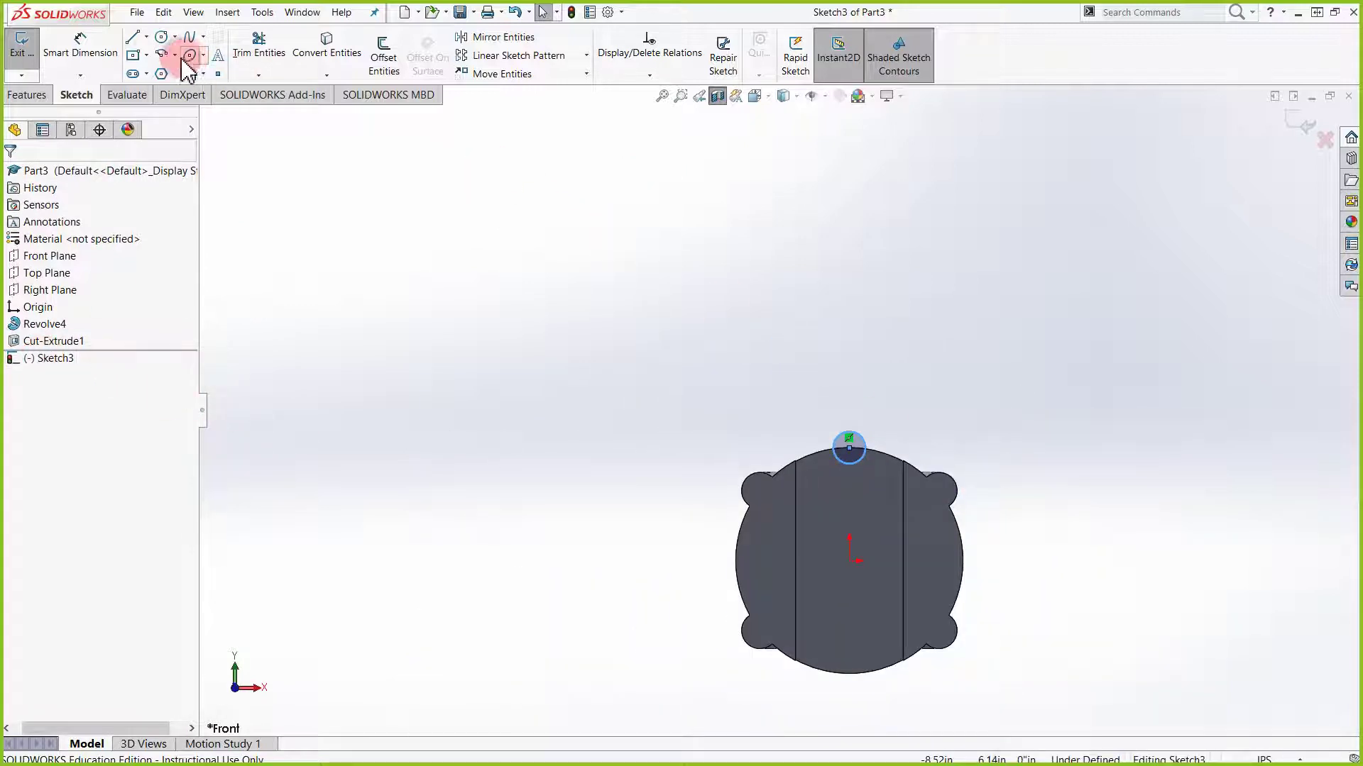
pyautogui.click(146, 36)
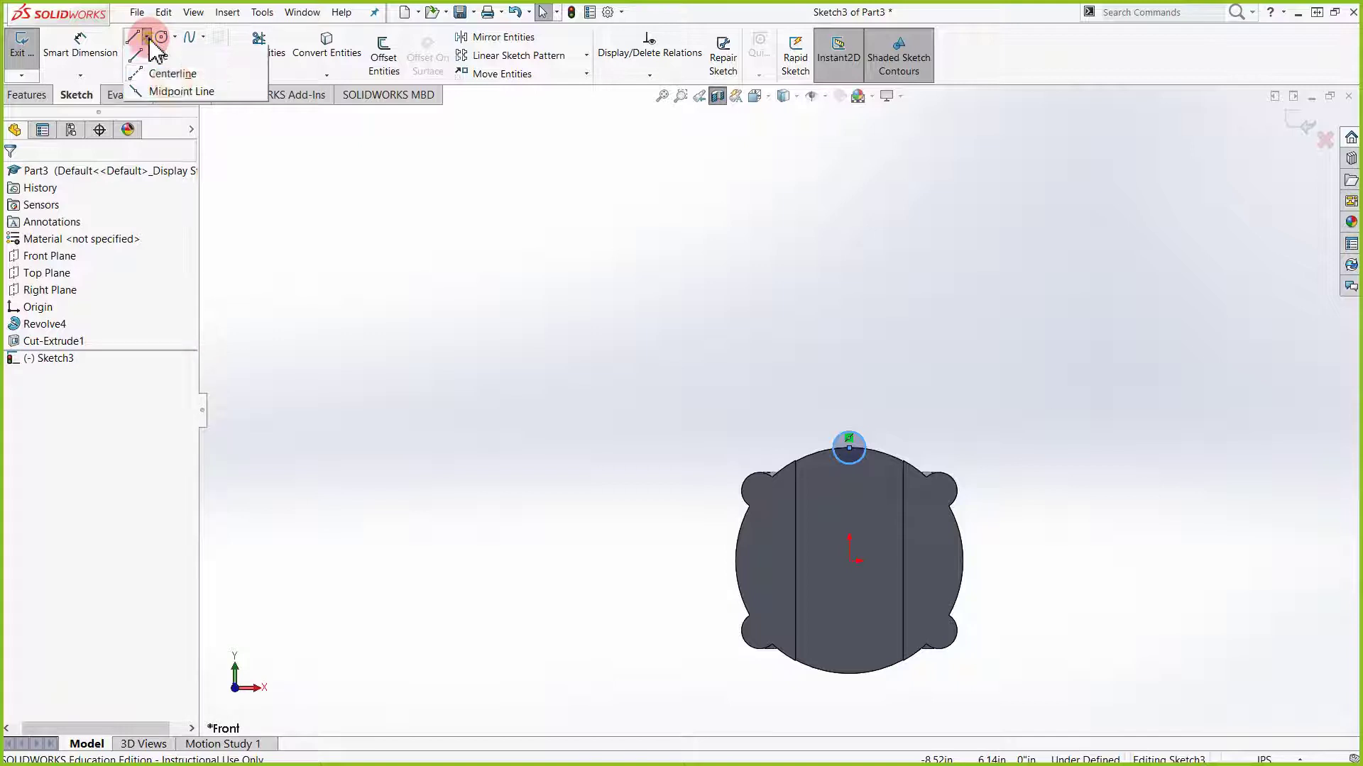
pyautogui.click(183, 91)
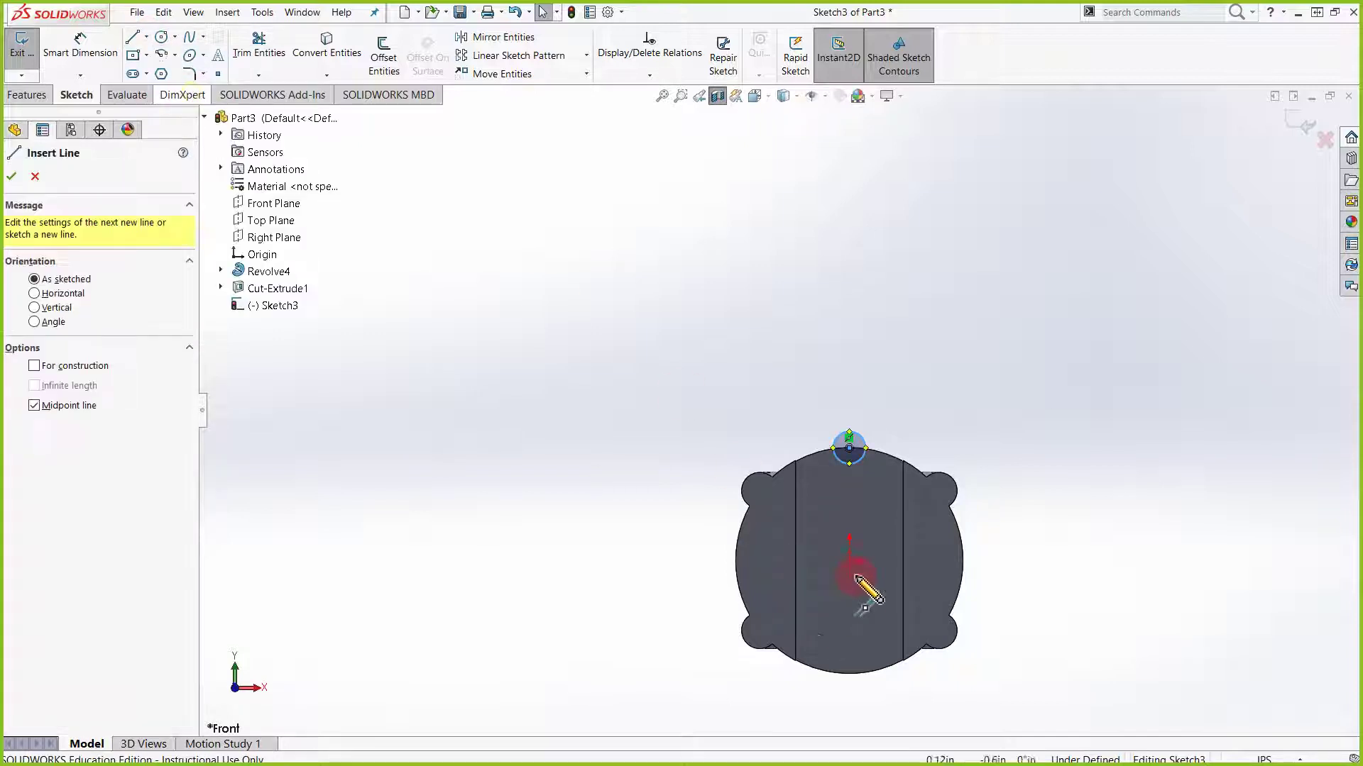
pyautogui.moveTo(855, 578); pyautogui.dragTo(1102, 560)
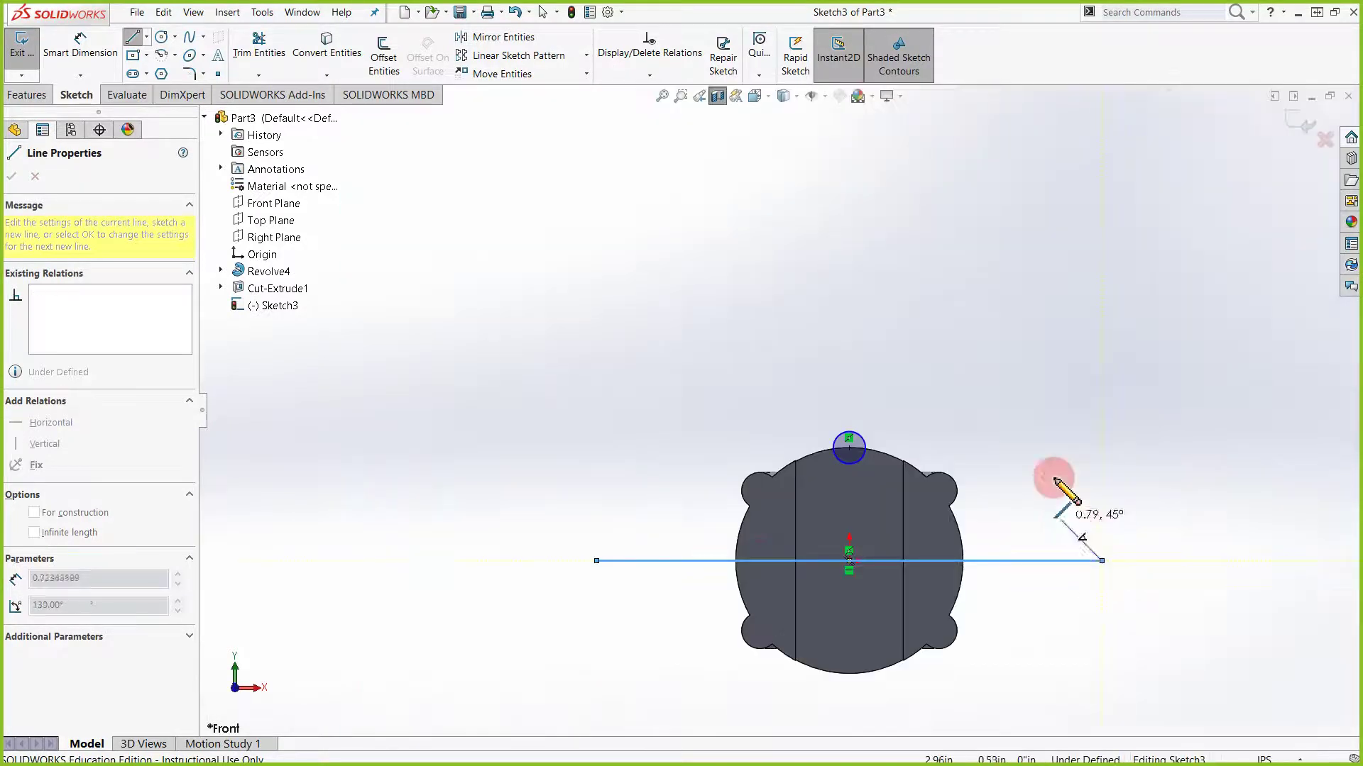
pyautogui.press('Escape')
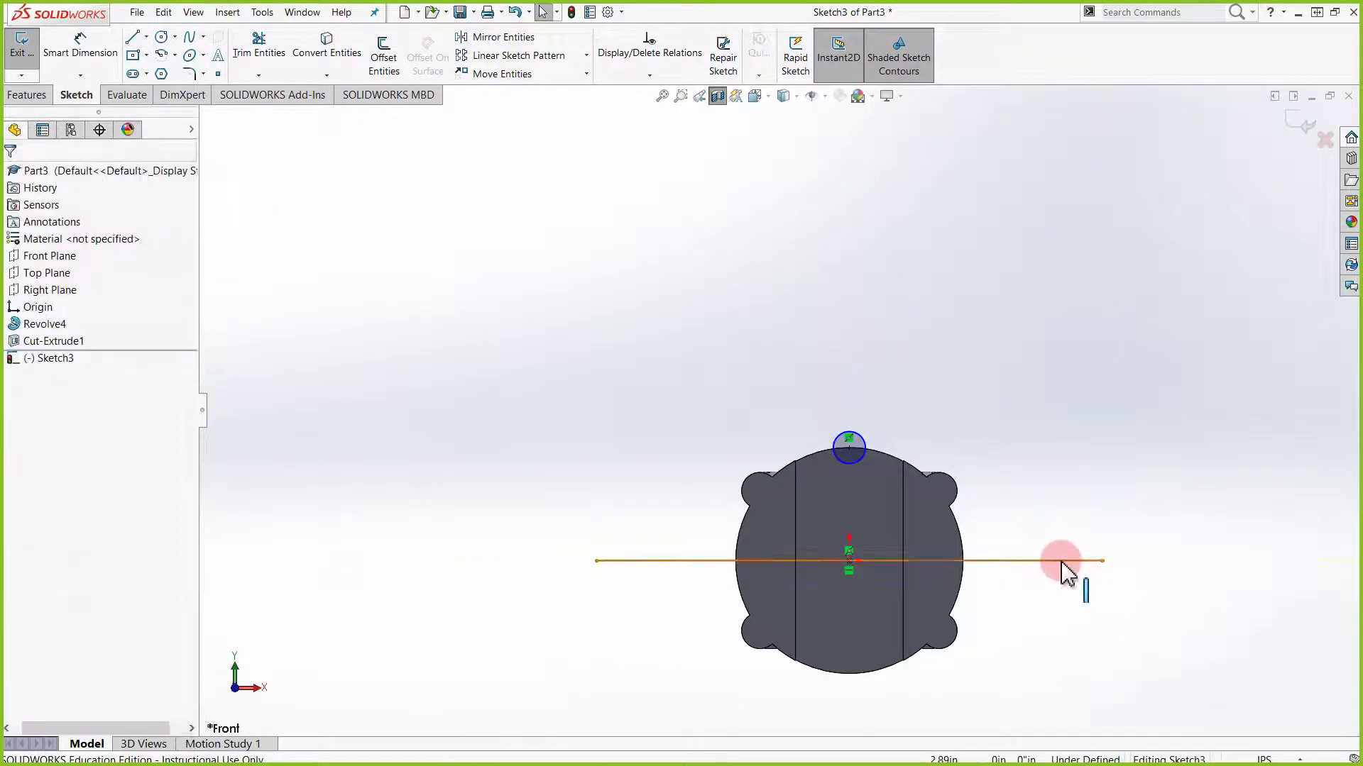
pyautogui.click(998, 560)
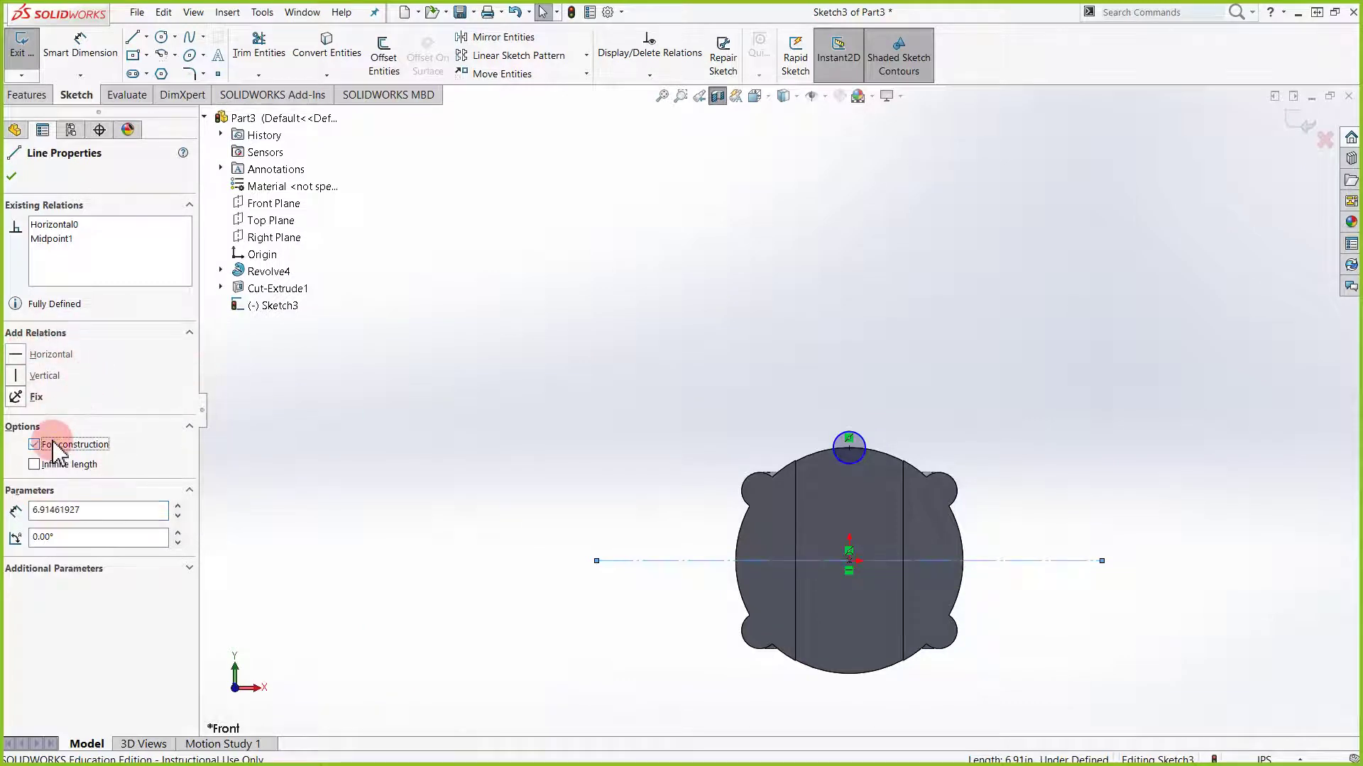
# Turn off the section view of the solid
pyautogui.click(836, 342)
pyautogui.moveTo(398, 450); pyautogui.dragTo(459, 497, button='middle')
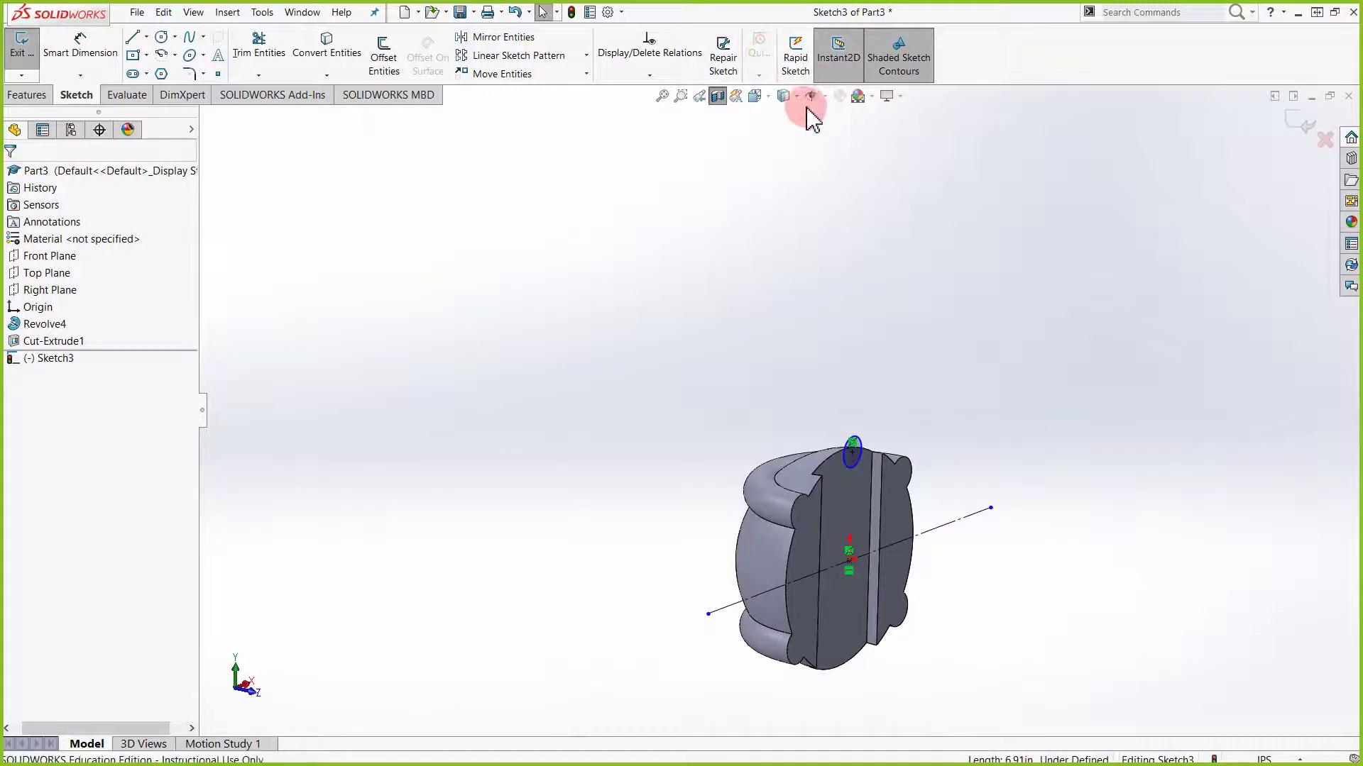
pyautogui.click(720, 100)
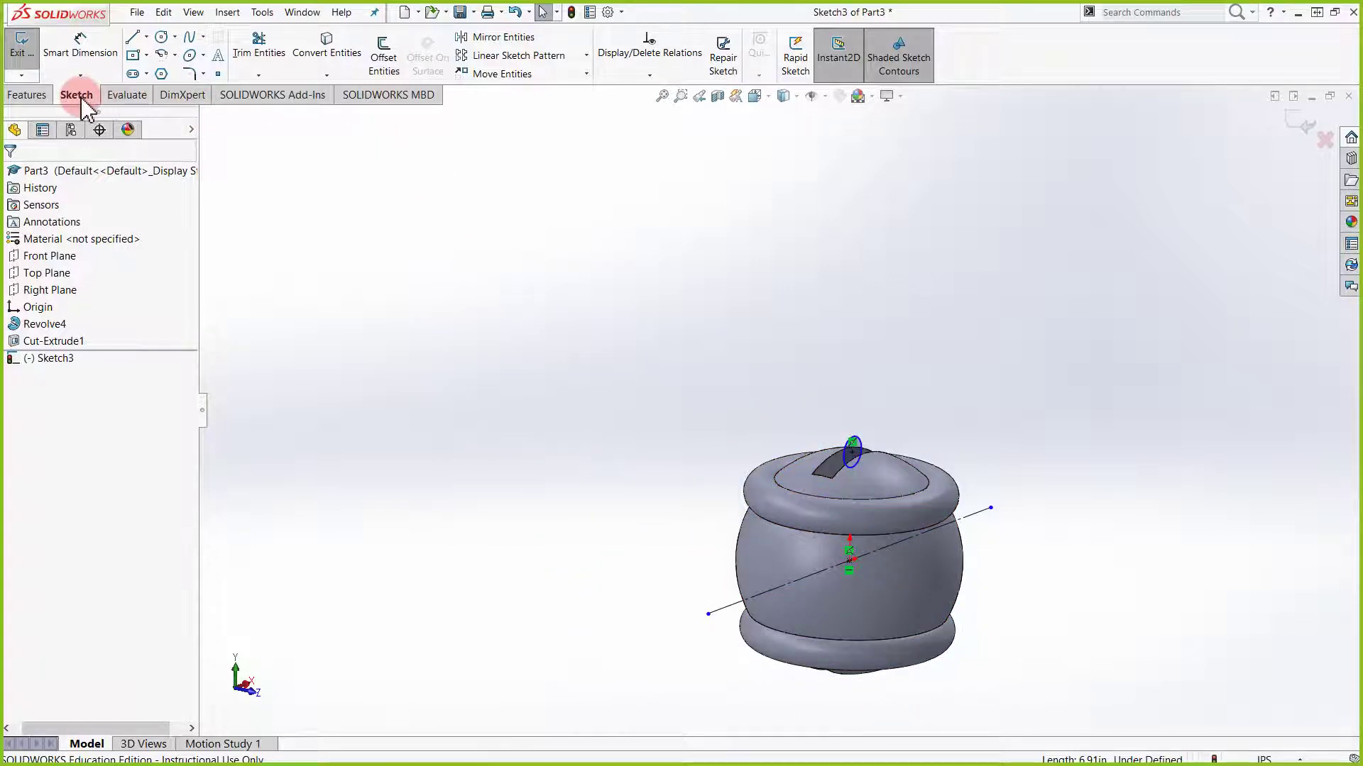
# Make a 360° blind revolved cut of the circle, reselecting the horizontal construction line as the axis of revolution
pyautogui.click(33, 96)
pyautogui.click(362, 68)
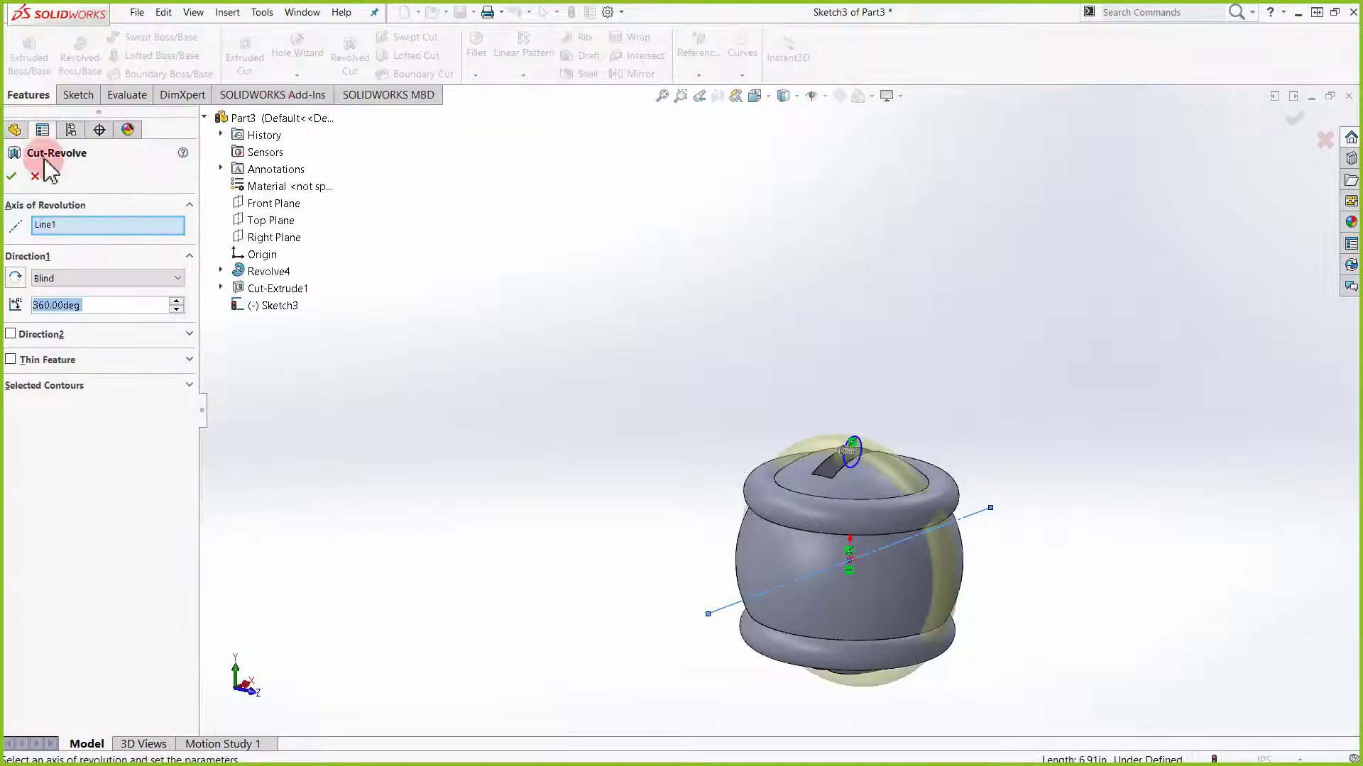
pyautogui.click(64, 227)
pyautogui.rightClick(65, 228)
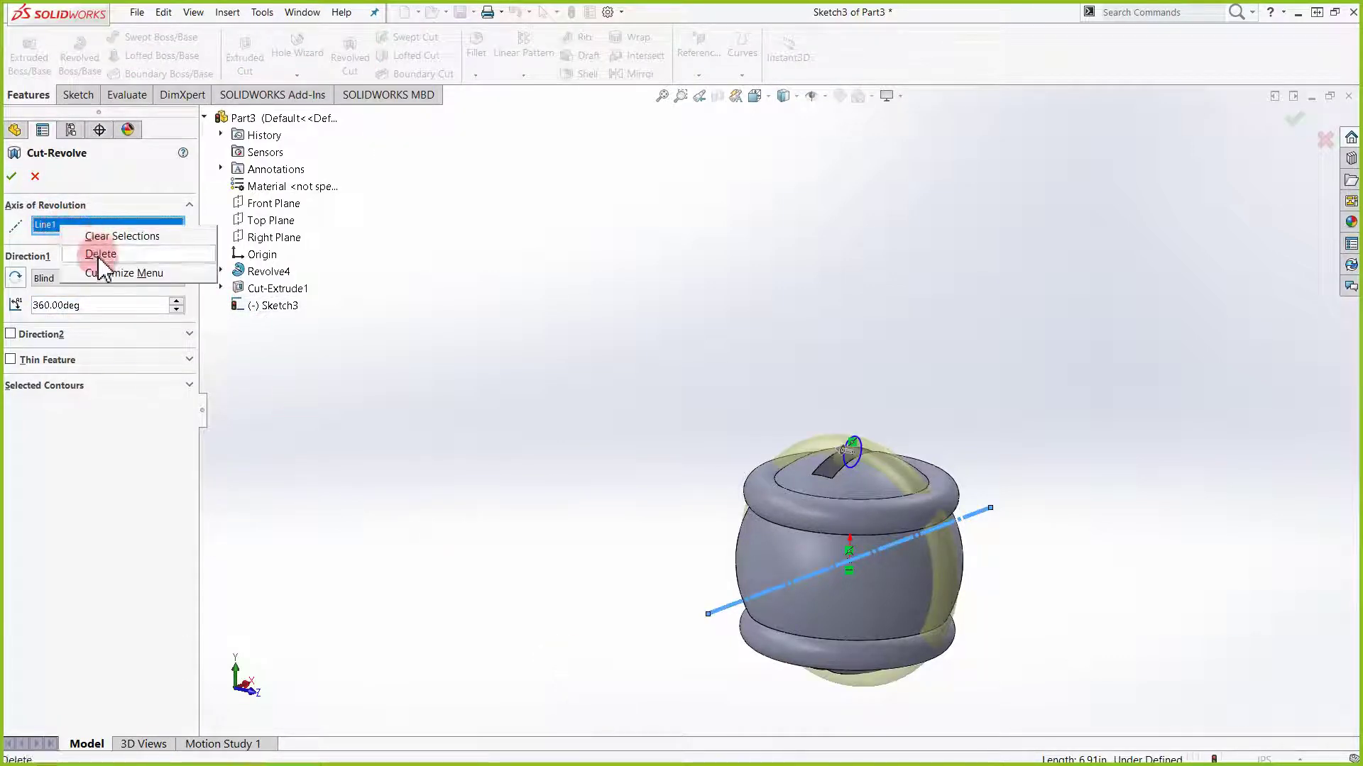
pyautogui.click(96, 235)
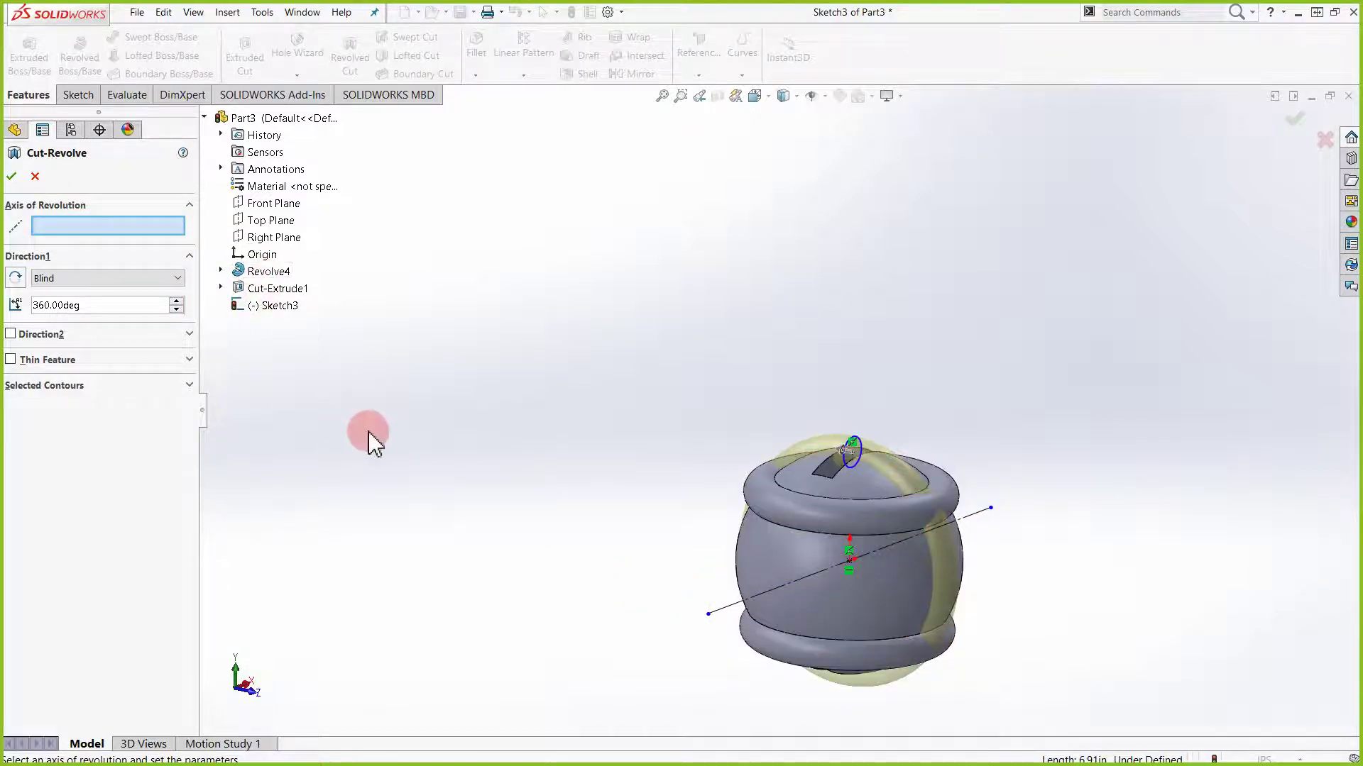
pyautogui.click(723, 607)
pyautogui.moveTo(908, 554); pyautogui.dragTo(1140, 429, button='middle')
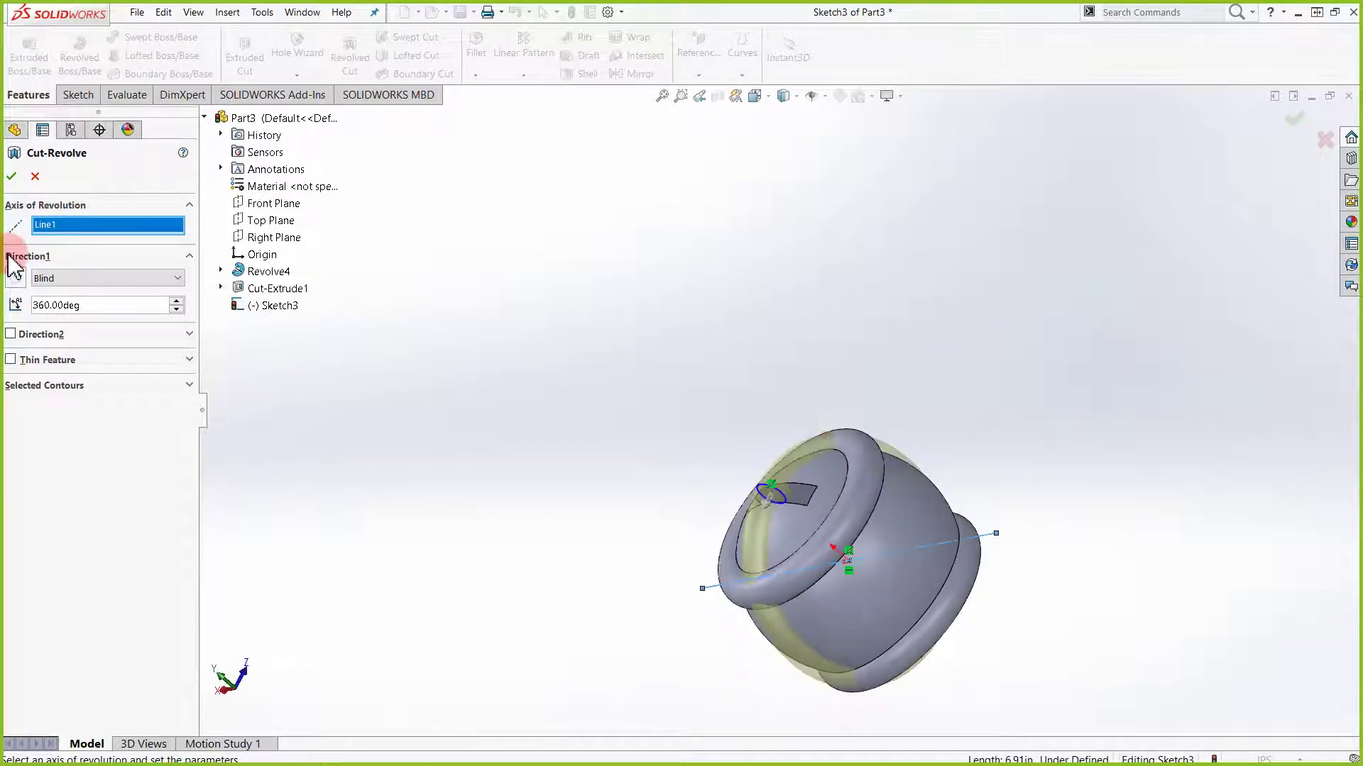
pyautogui.click(11, 177)
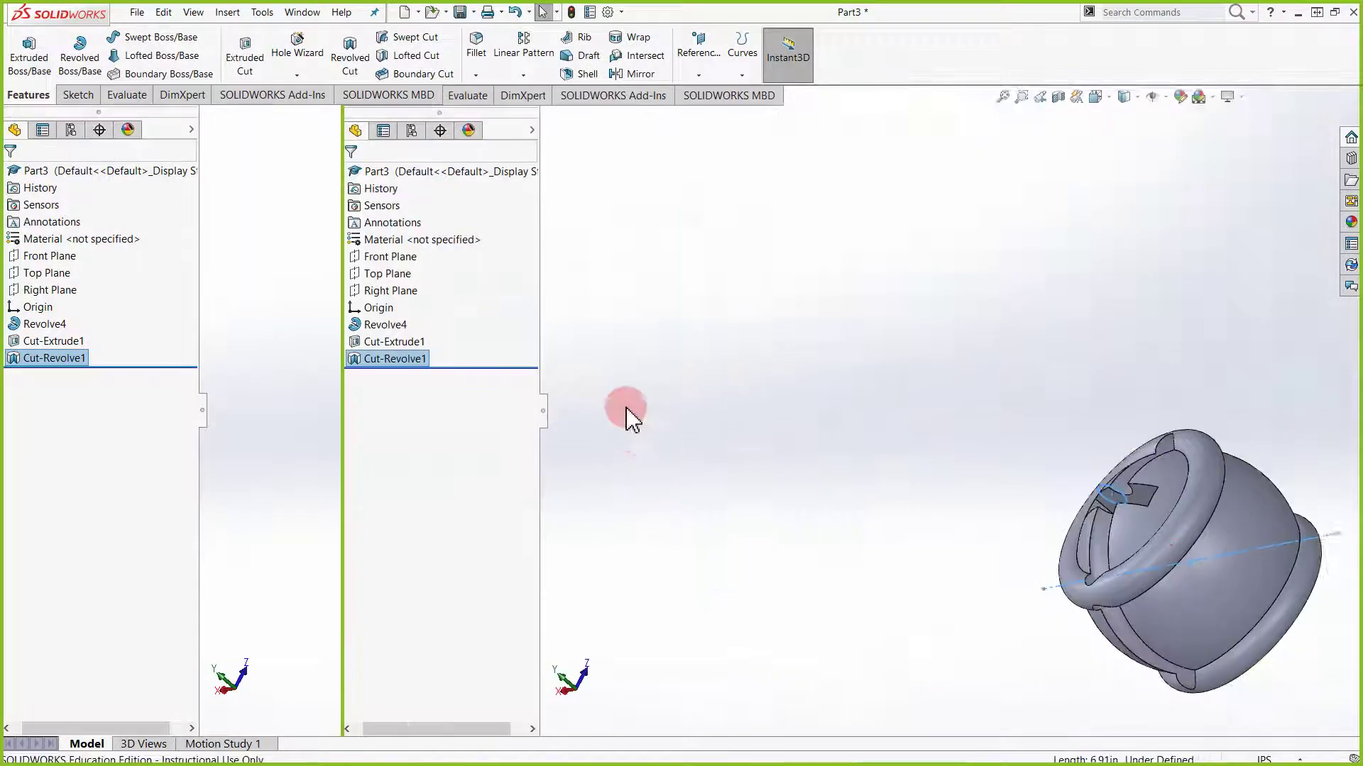
pyautogui.moveTo(627, 417); pyautogui.dragTo(882, 594, button='middle')
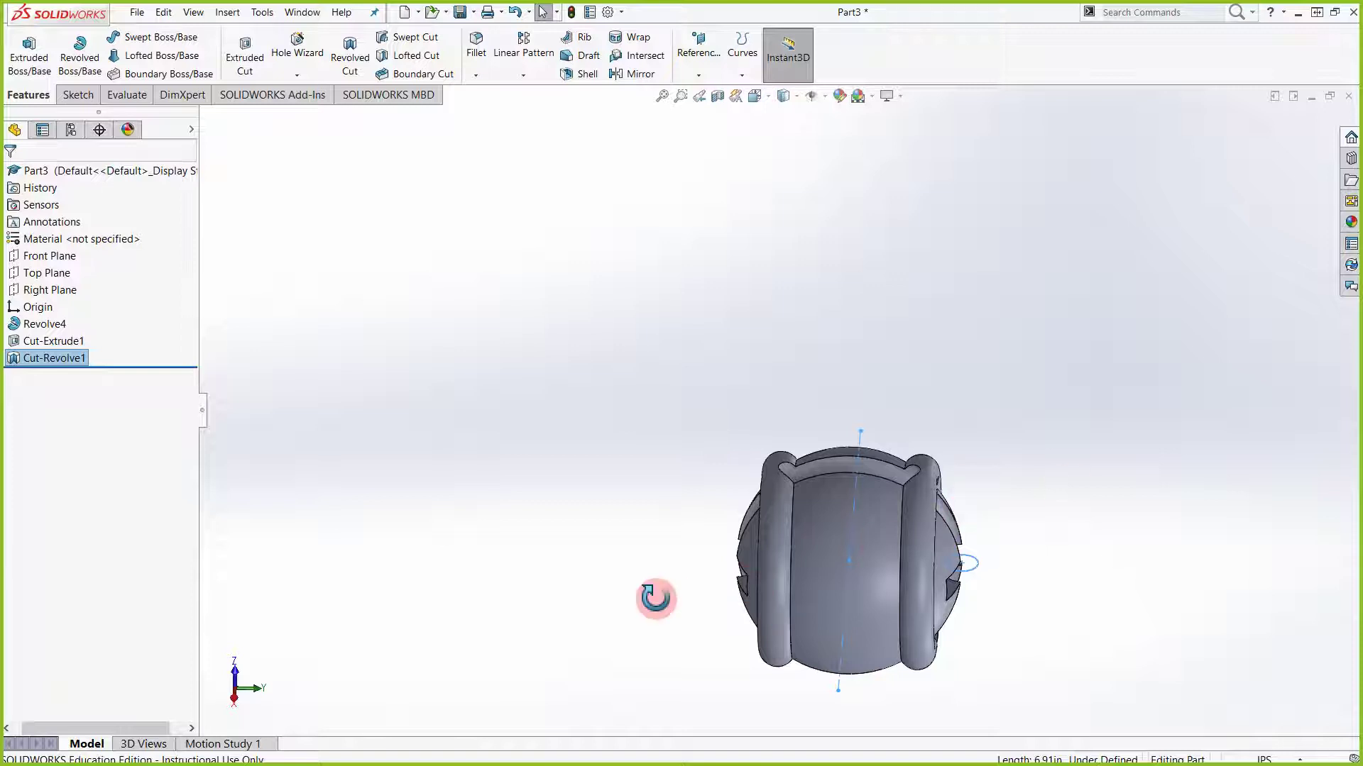
pyautogui.moveTo(651, 596); pyautogui.dragTo(842, 389, button='middle')
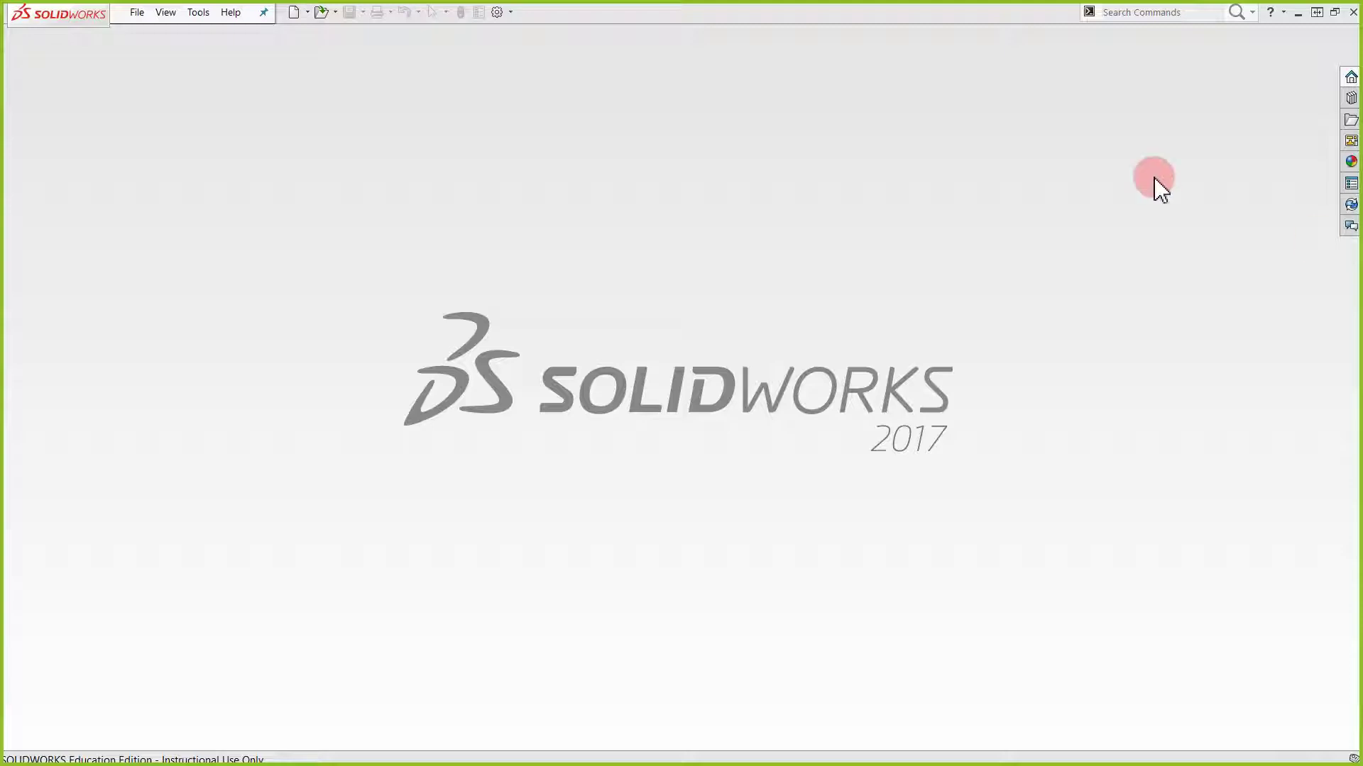
# Create a new part document and maximize its window
pyautogui.click(294, 12)
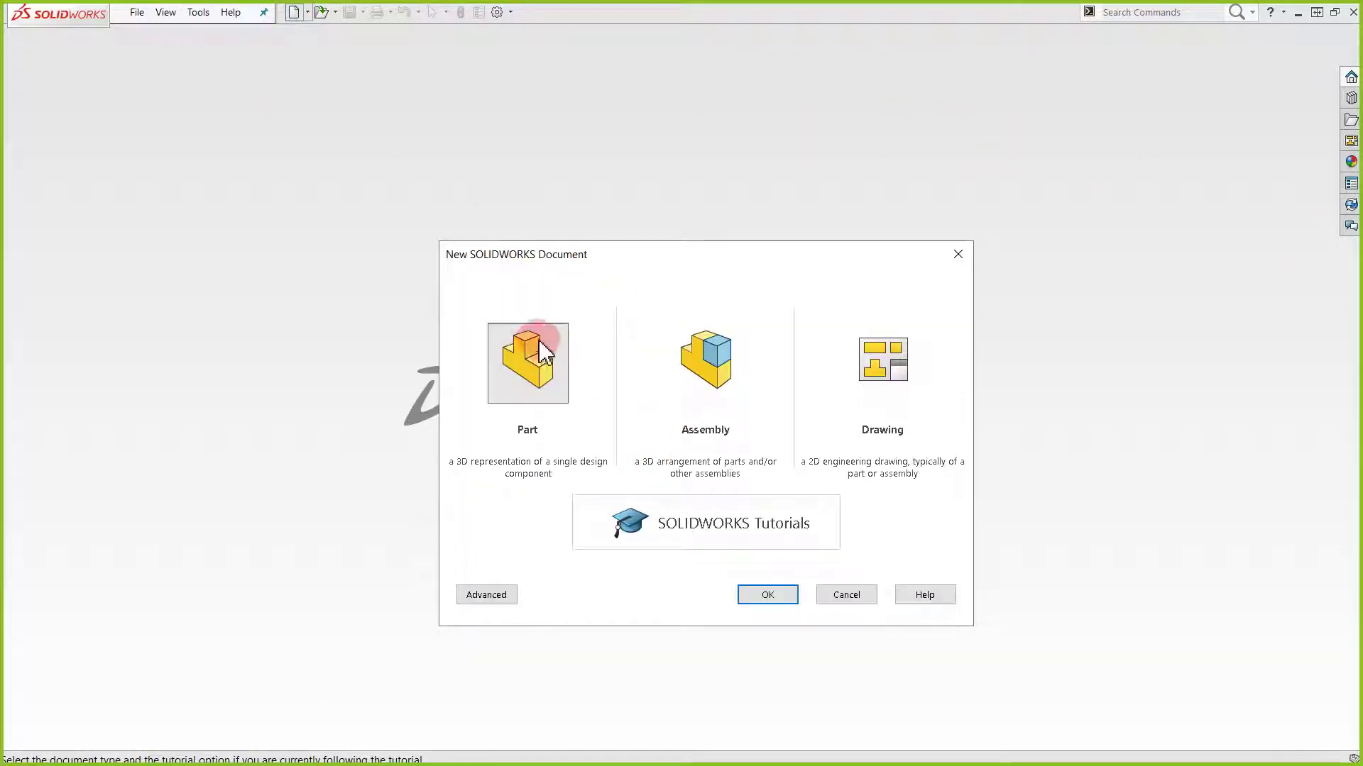
pyautogui.click(791, 599)
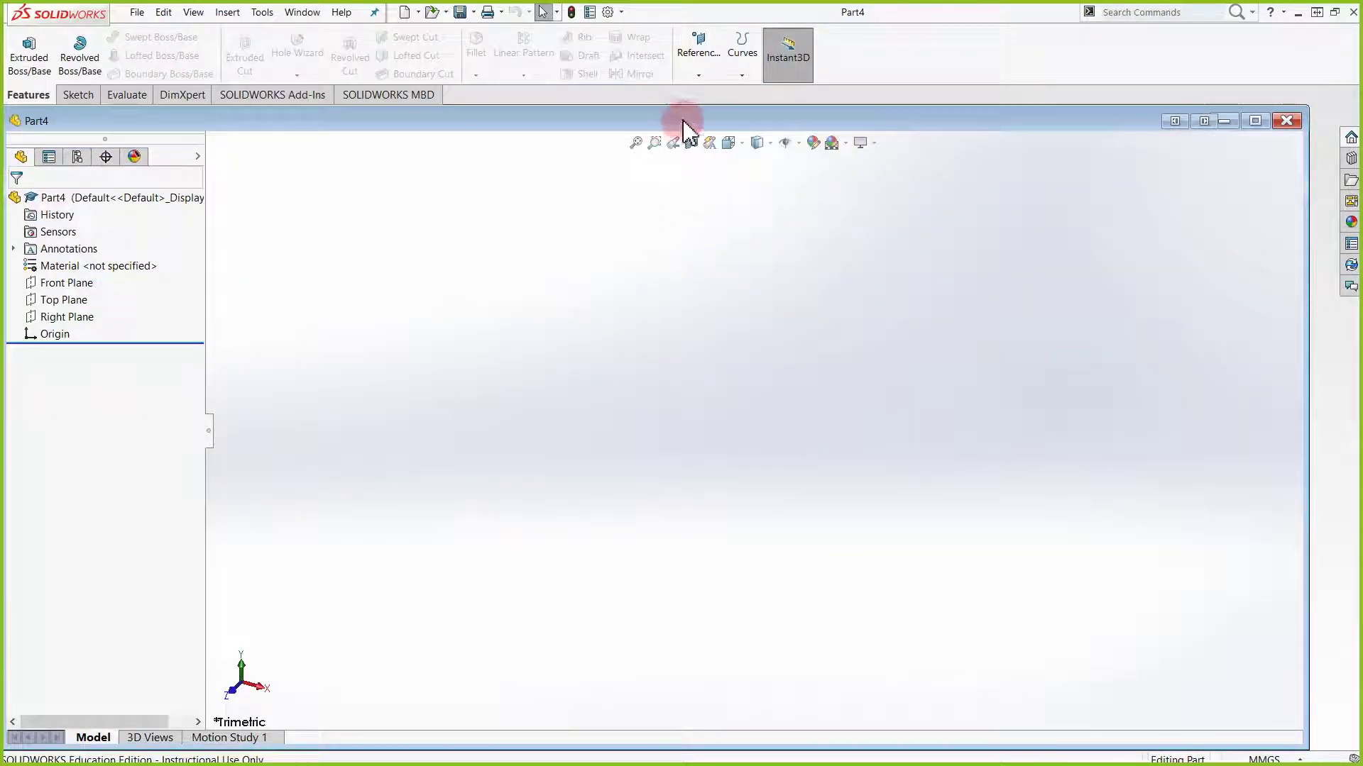
pyautogui.click(1254, 122)
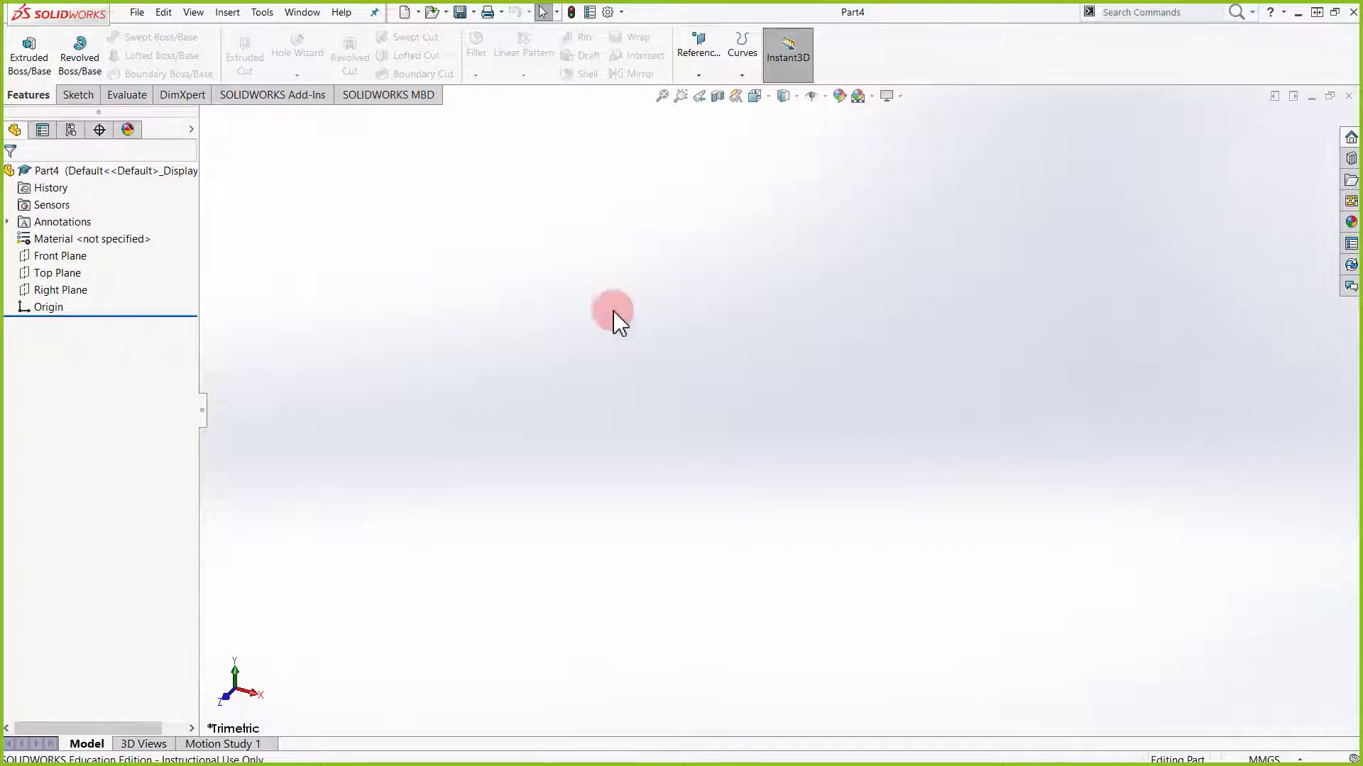
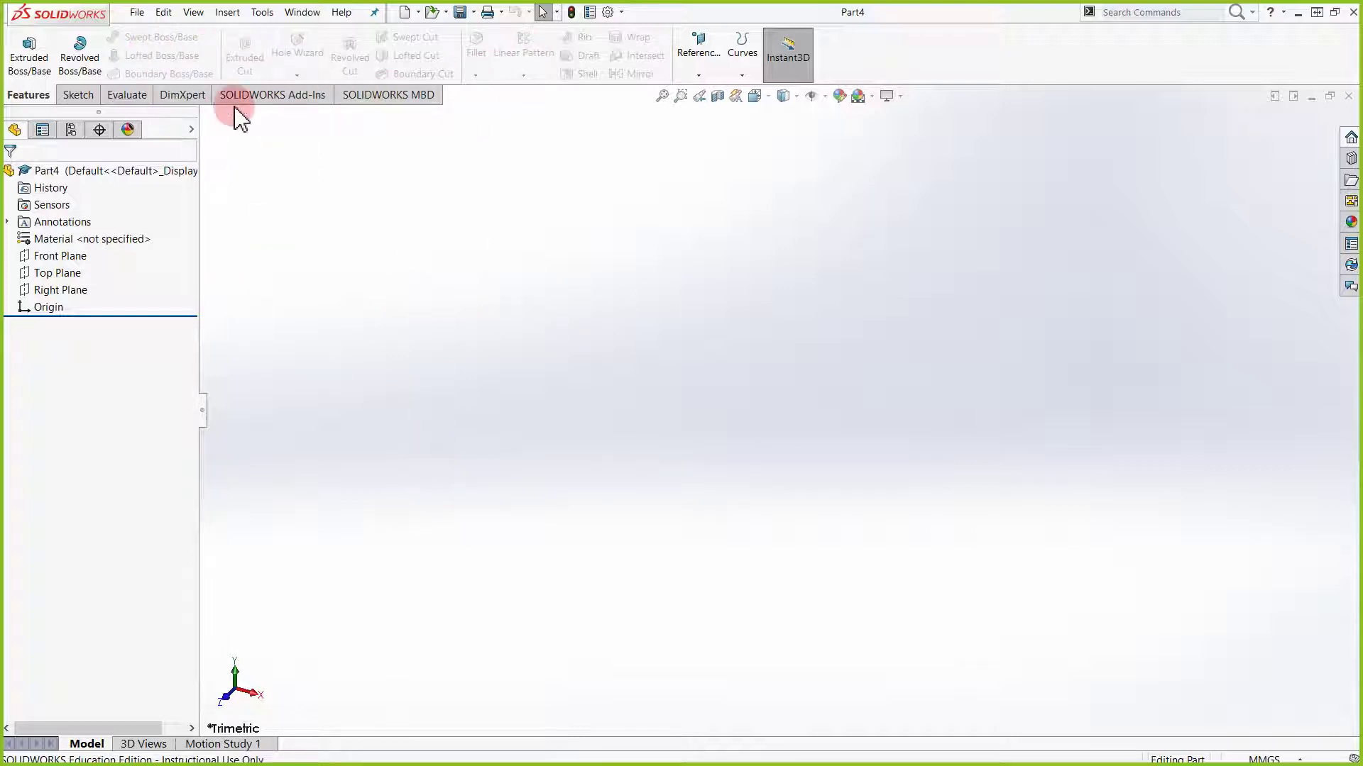
# Start a sketch on the Front Plane and draw a circle of about 33.39 mm radius centred on the origin
pyautogui.click(79, 97)
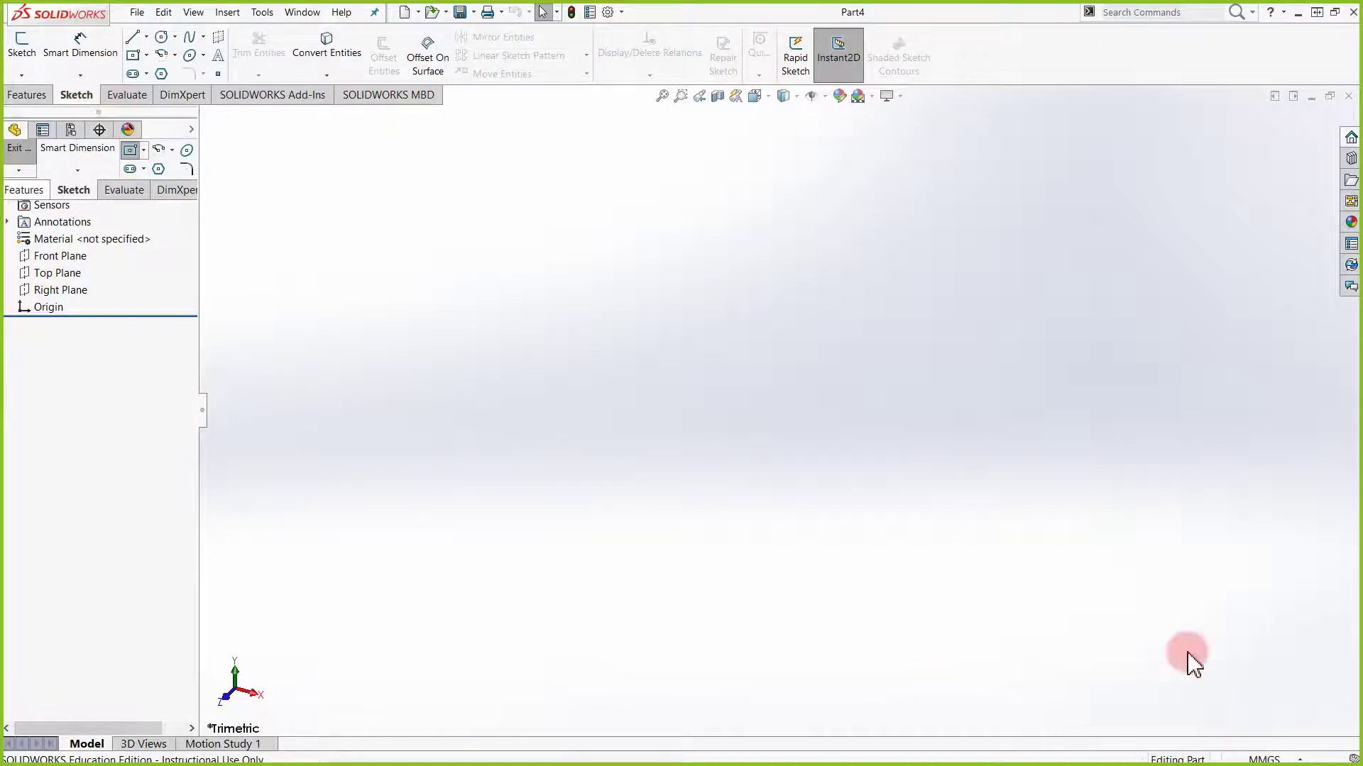
pyautogui.click(22, 41)
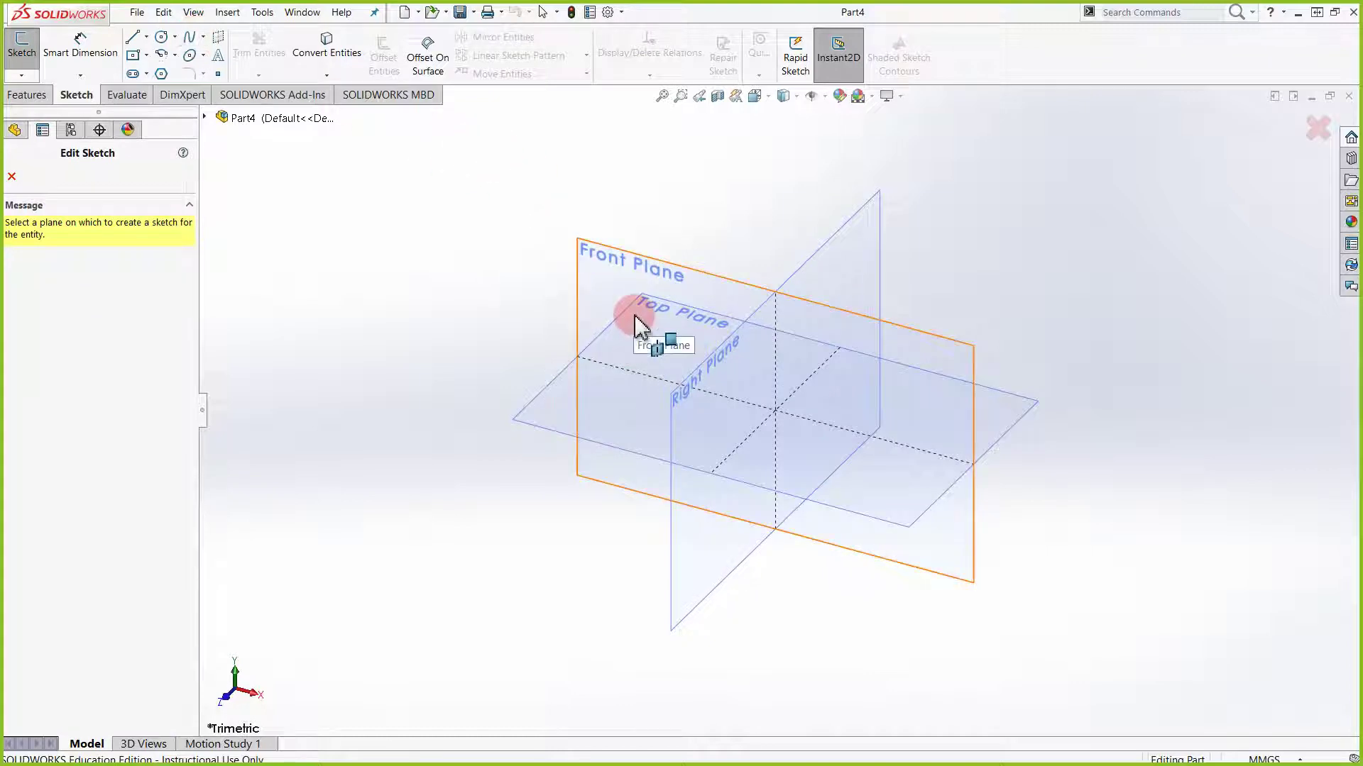
pyautogui.click(717, 311)
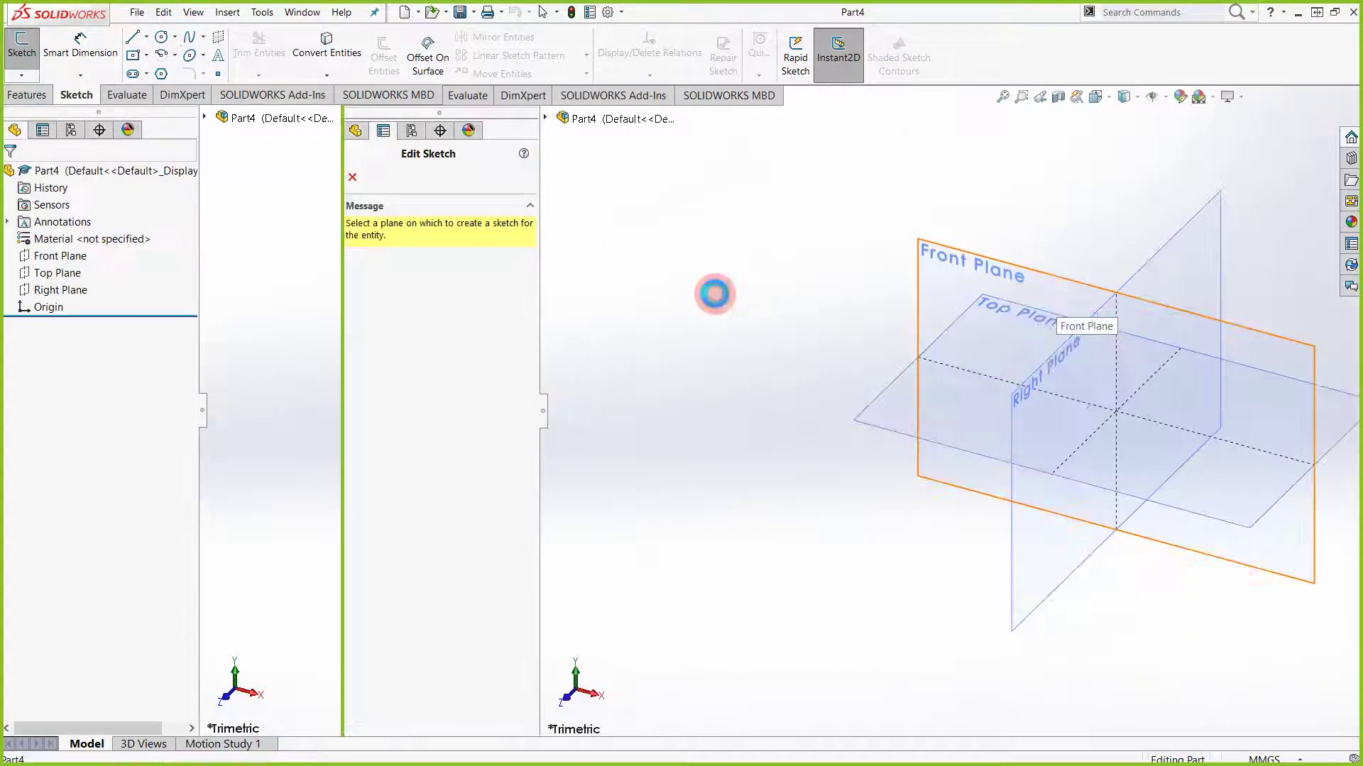
pyautogui.click(175, 37)
pyautogui.click(189, 57)
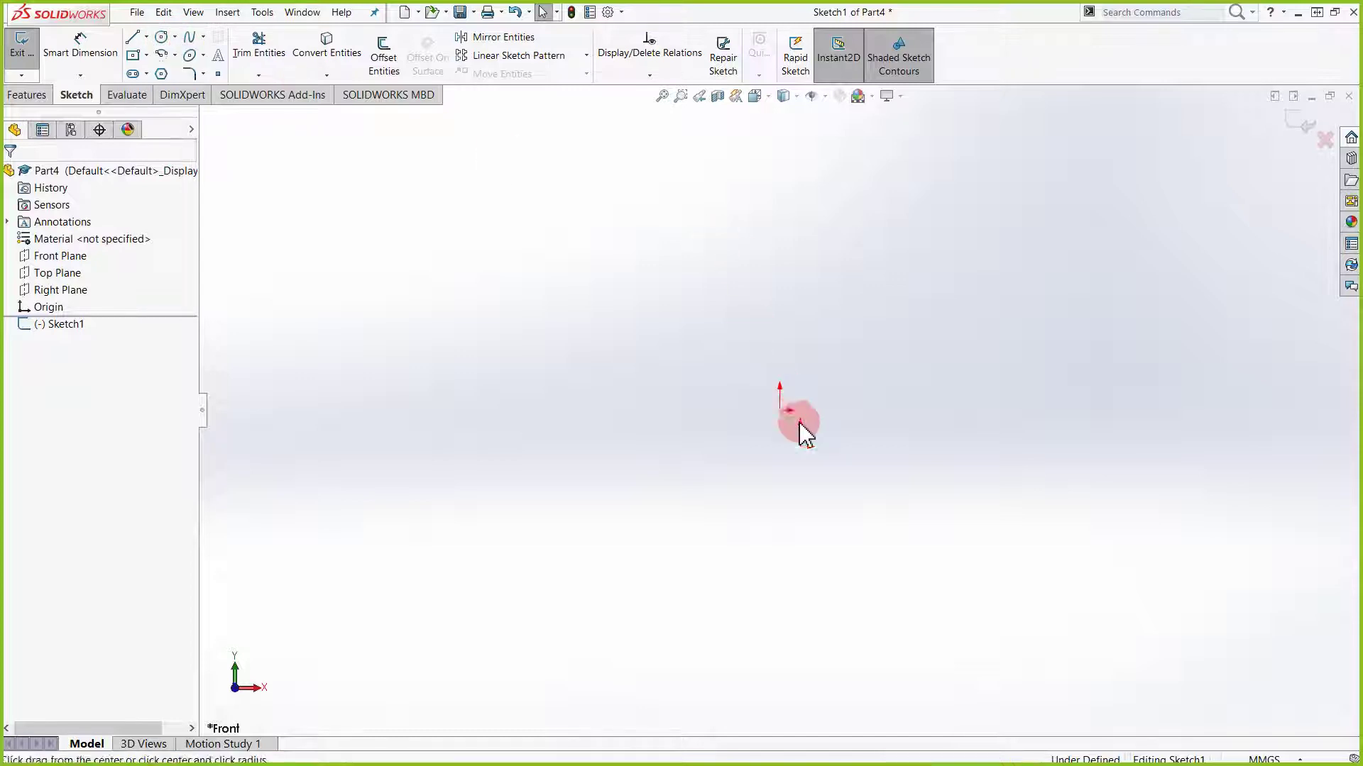
pyautogui.click(781, 411)
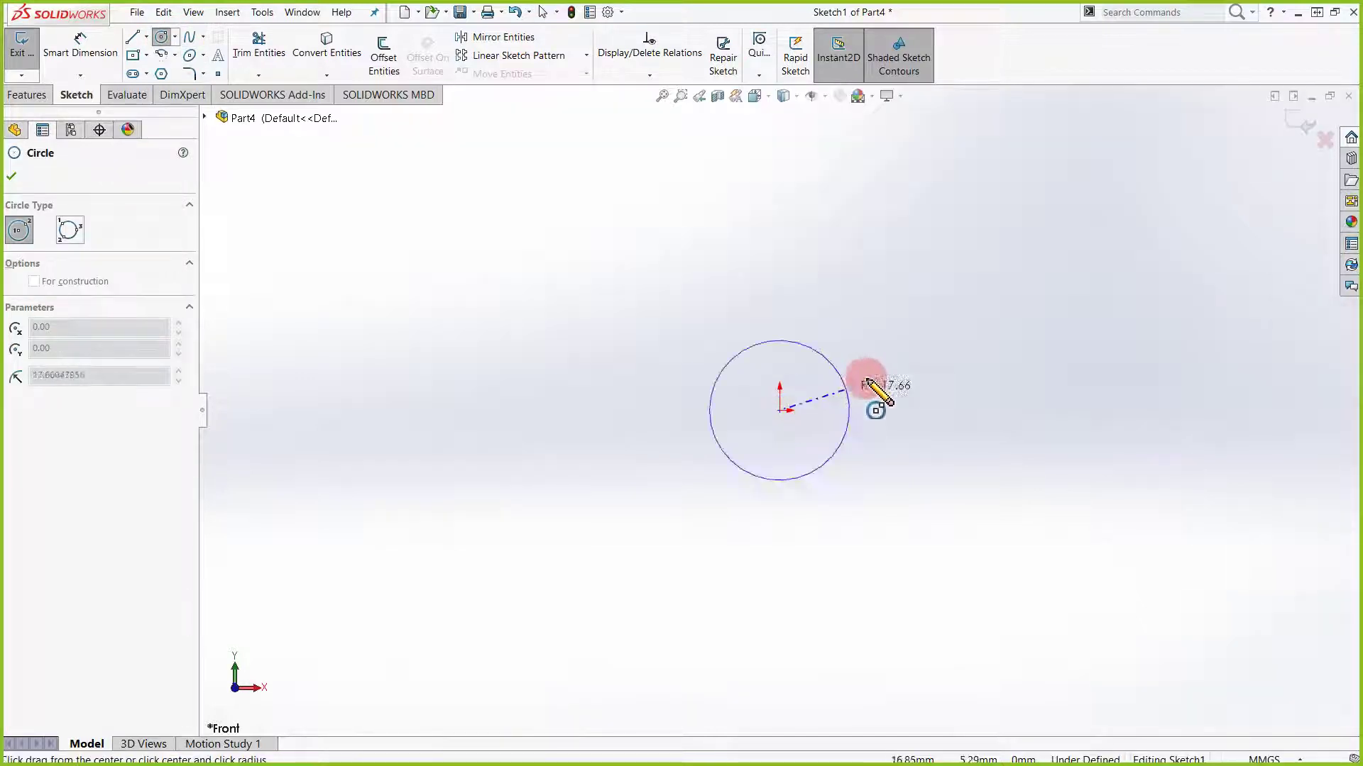
pyautogui.click(909, 379)
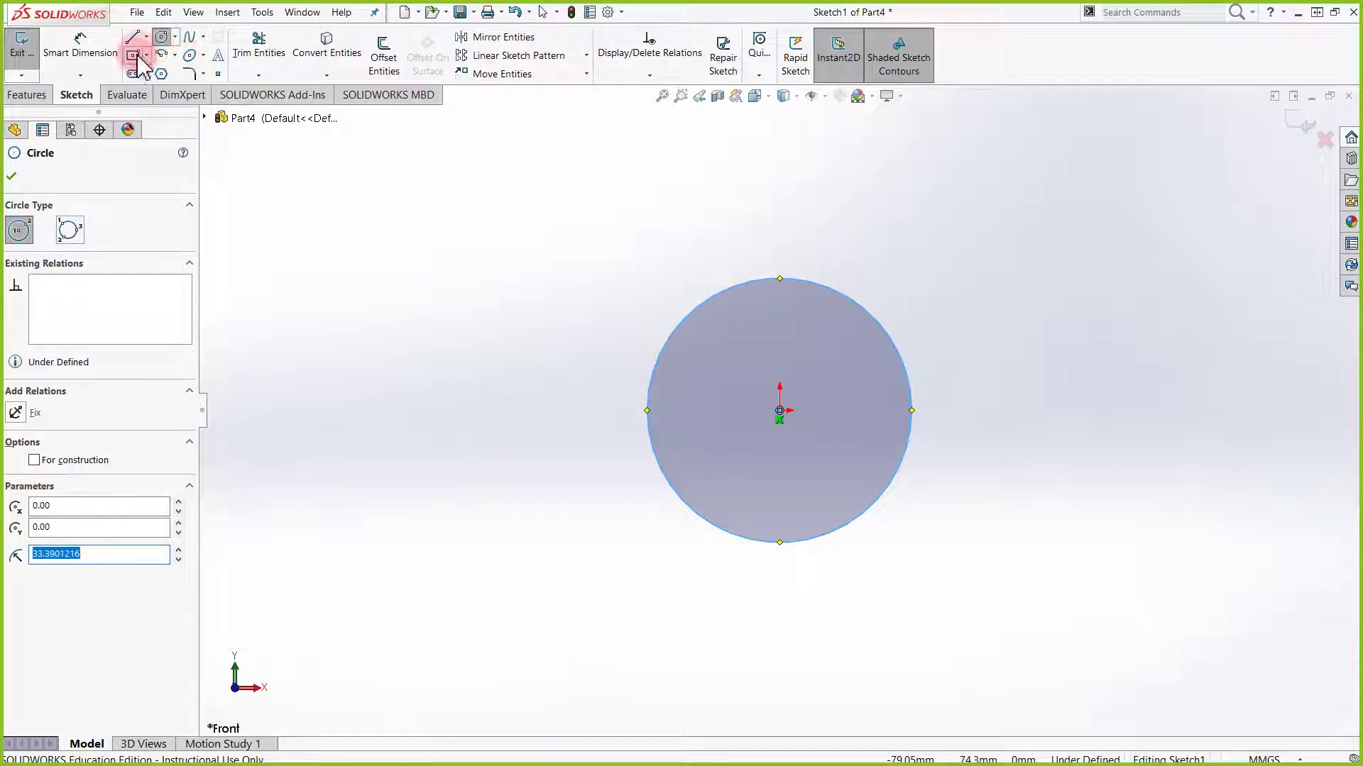
# Draw a centre rectangle about 135.5 by 102.4 mm around the circle, centred on the origin, and exit the sketch
pyautogui.click(135, 57)
pyautogui.click(780, 411)
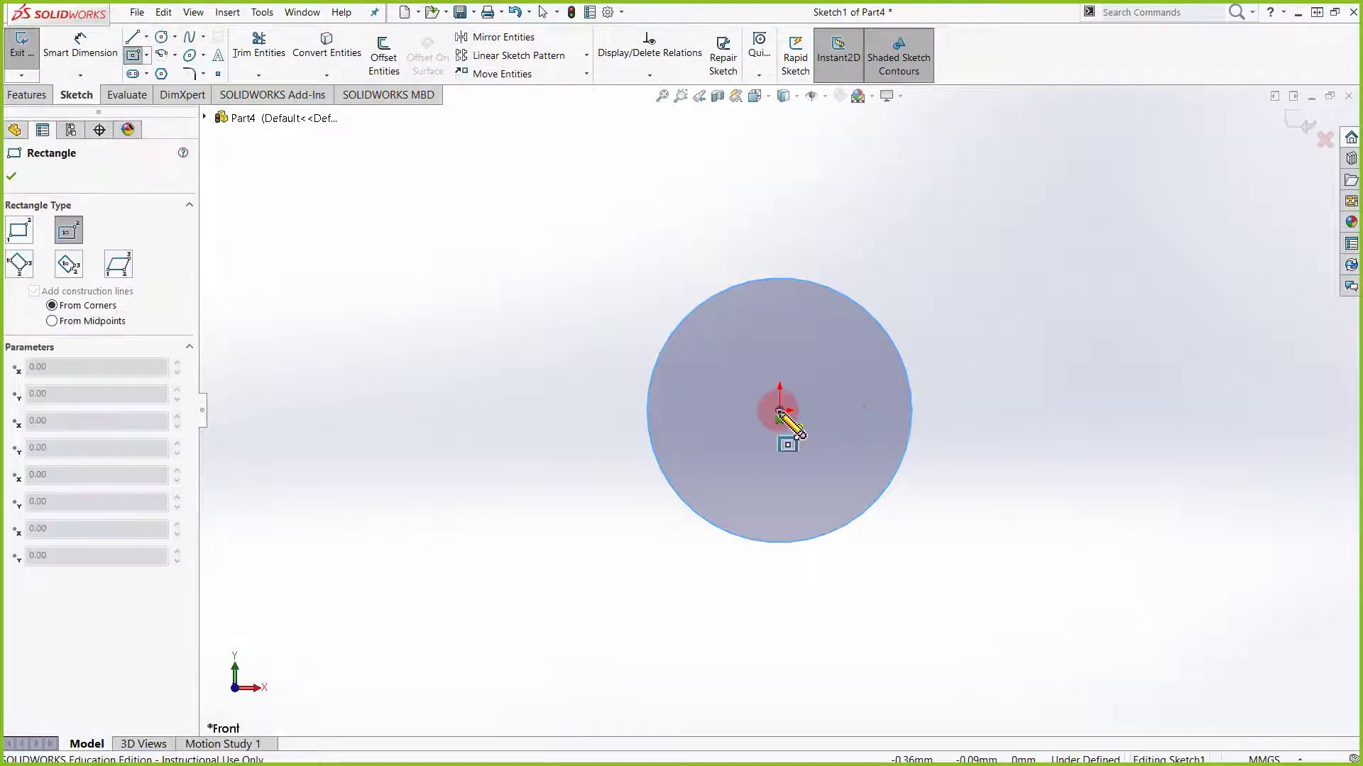
pyautogui.click(1055, 206)
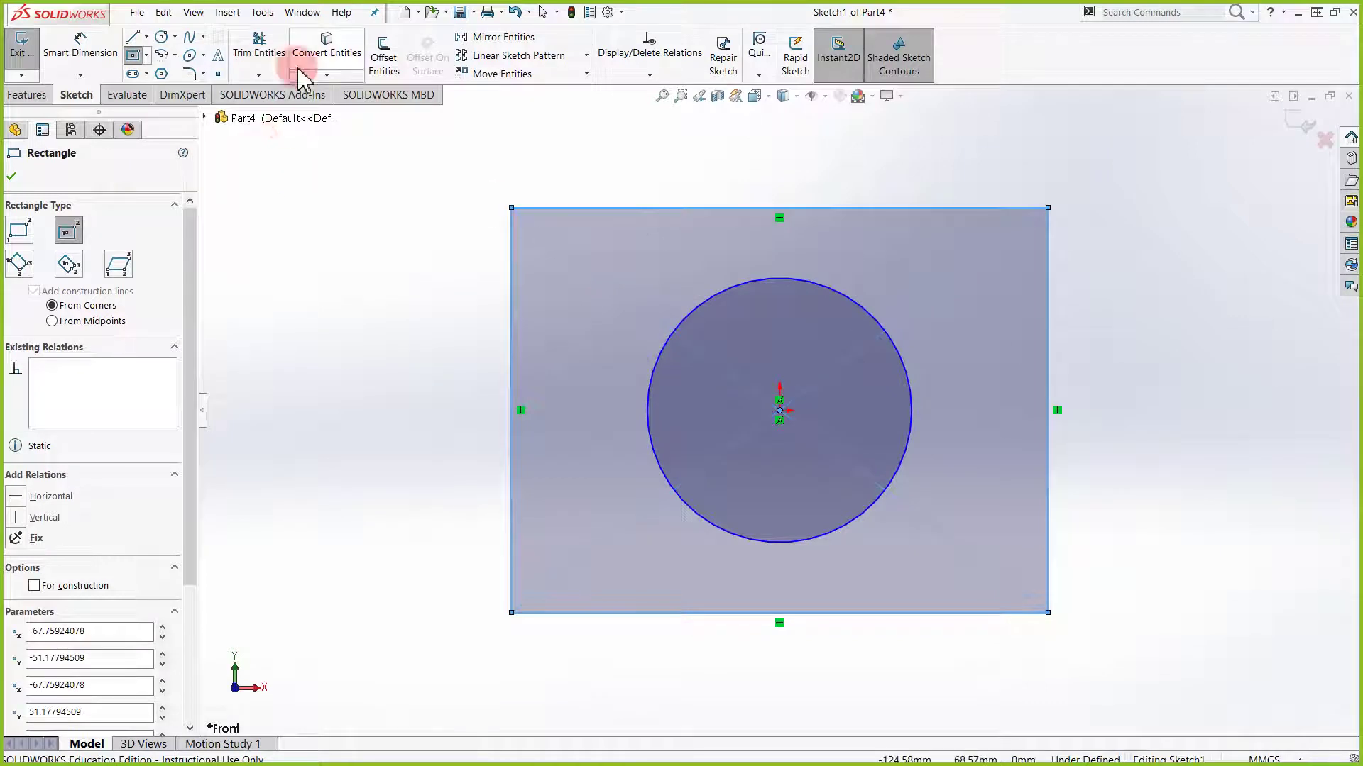
pyautogui.click(1284, 121)
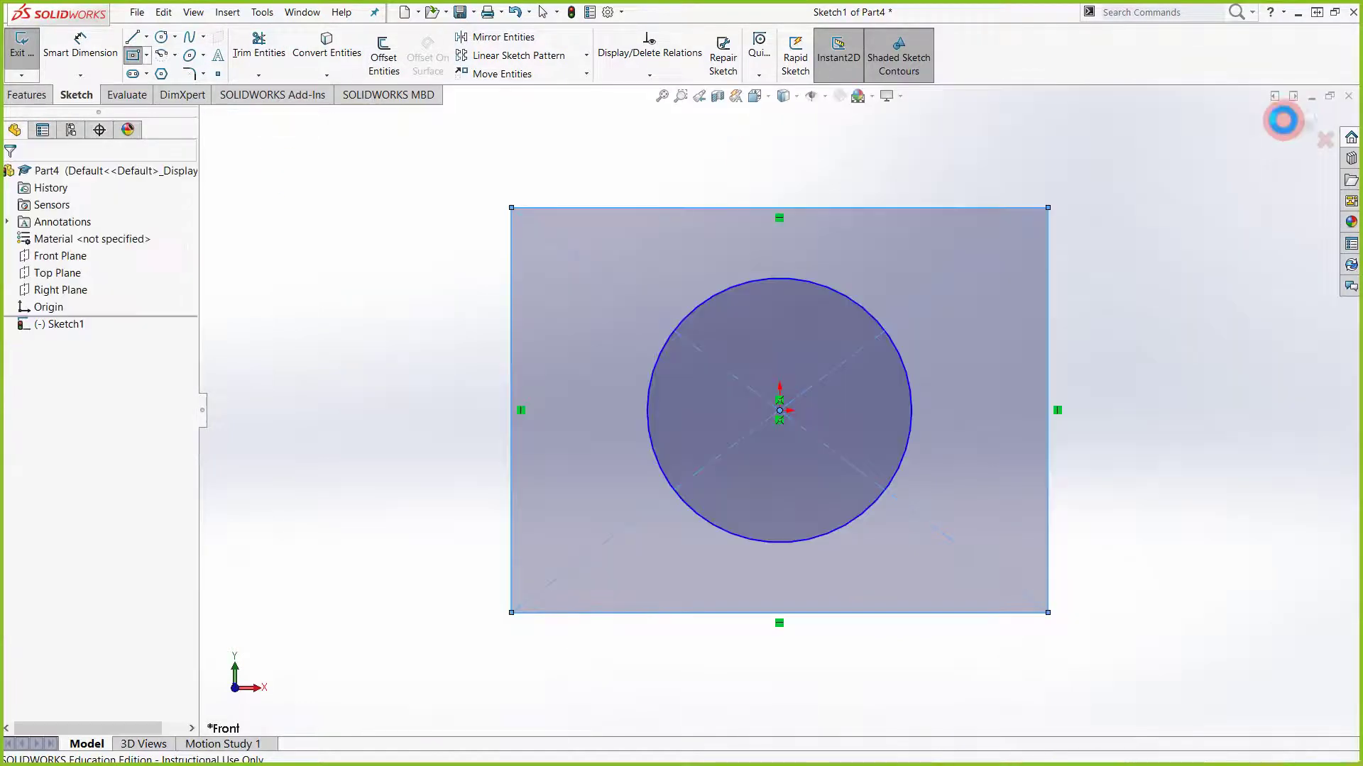
pyautogui.click(1284, 120)
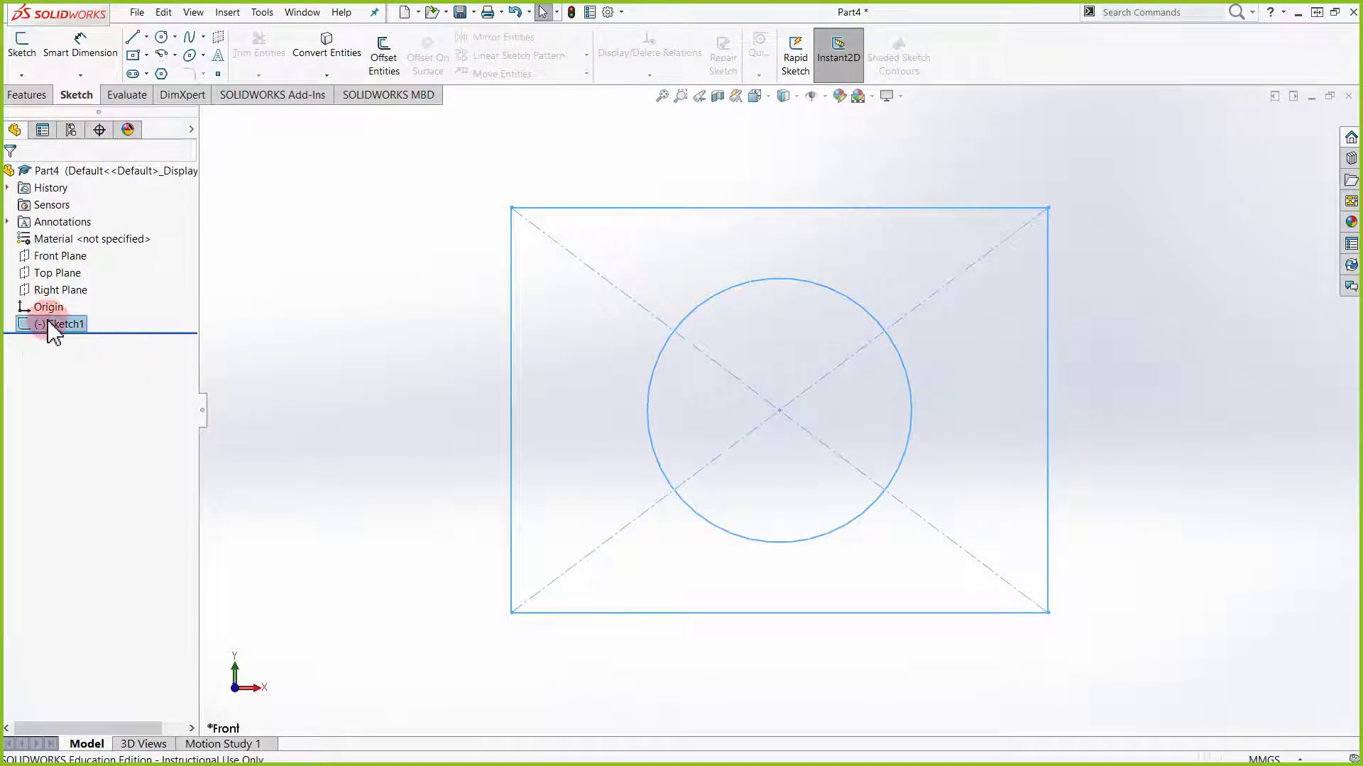
# Rename the sketch as Profile in its feature properties and replace its description with "Profile for"
pyautogui.rightClick(60, 331)
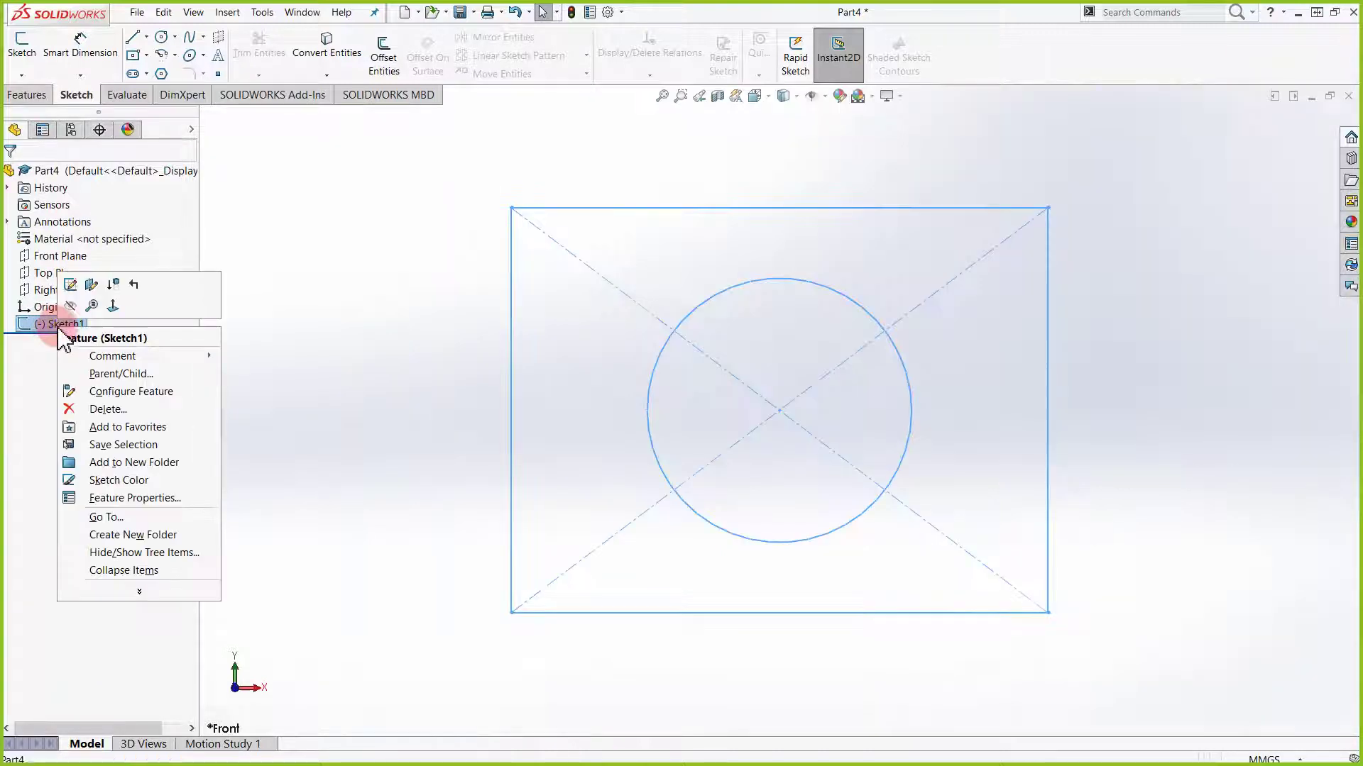
pyautogui.click(107, 502)
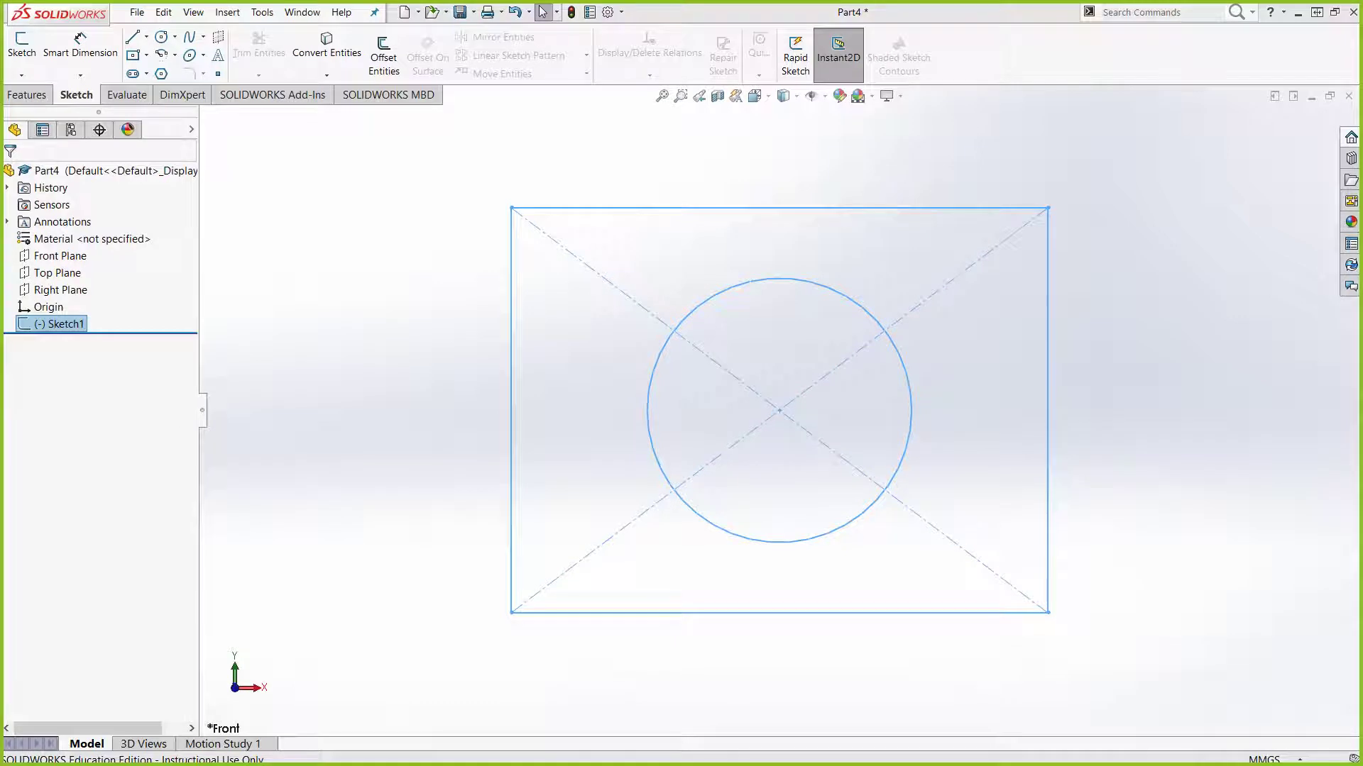
pyautogui.moveTo(1362, 348)
pyautogui.mouseDown()
pyautogui.moveTo(678, 523)
pyautogui.moveTo(628, 308)
pyautogui.mouseUp()
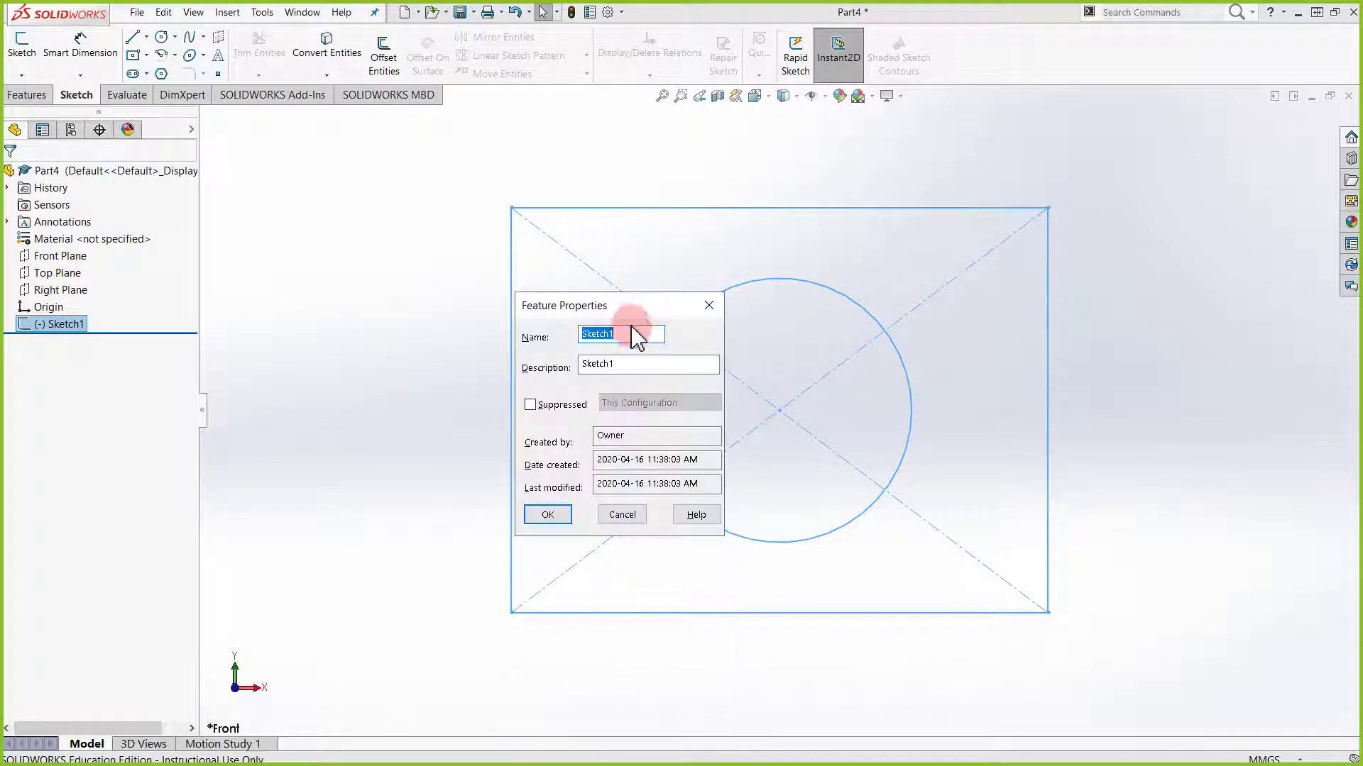
pyautogui.write('PR')
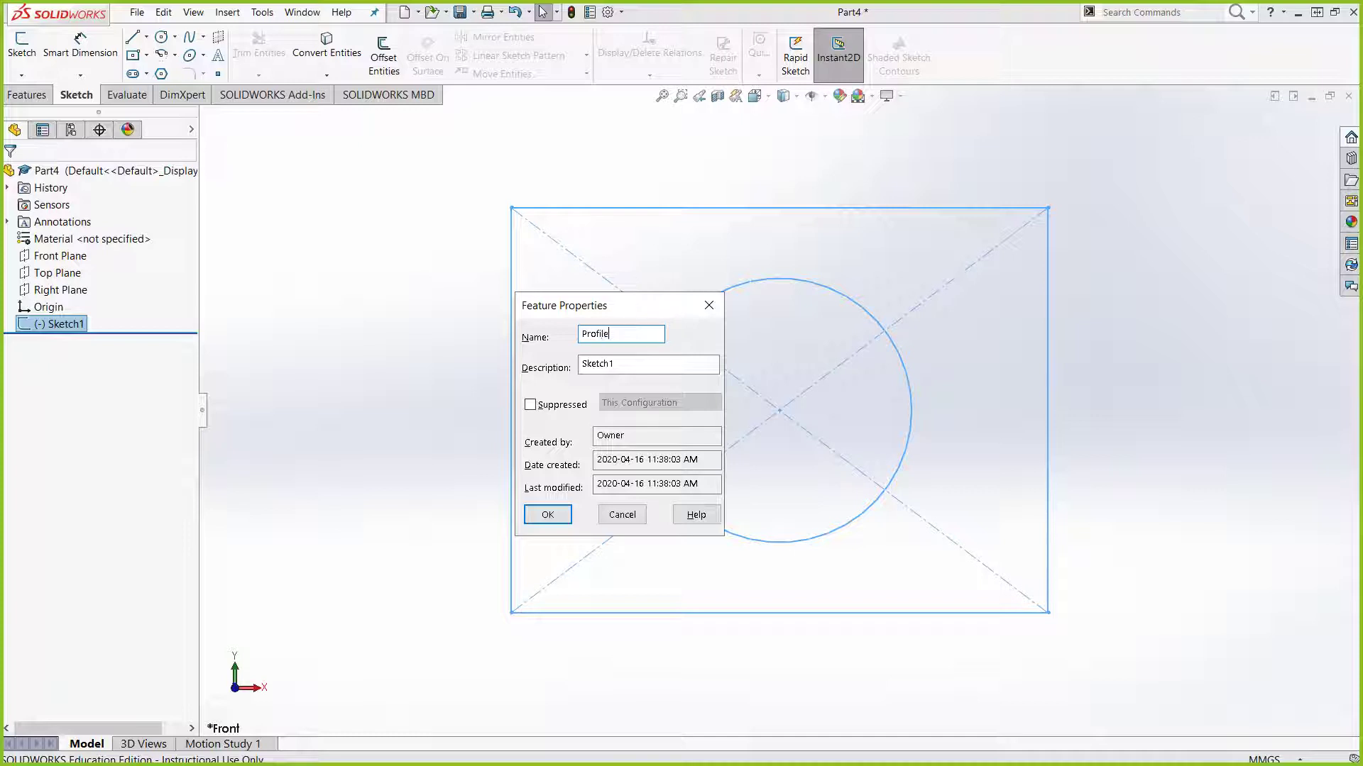
pyautogui.moveTo(653, 363); pyautogui.dragTo(514, 368)
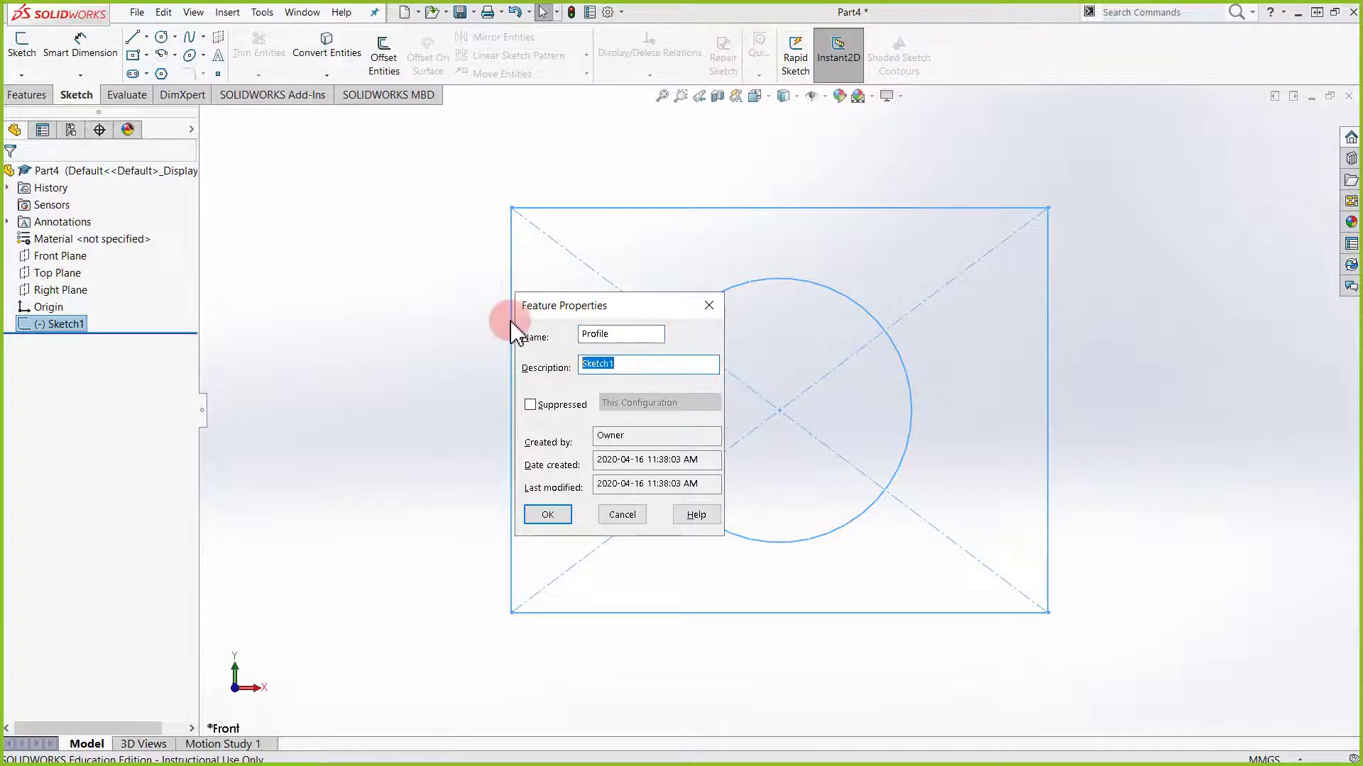
pyautogui.write('Profile for Swept')
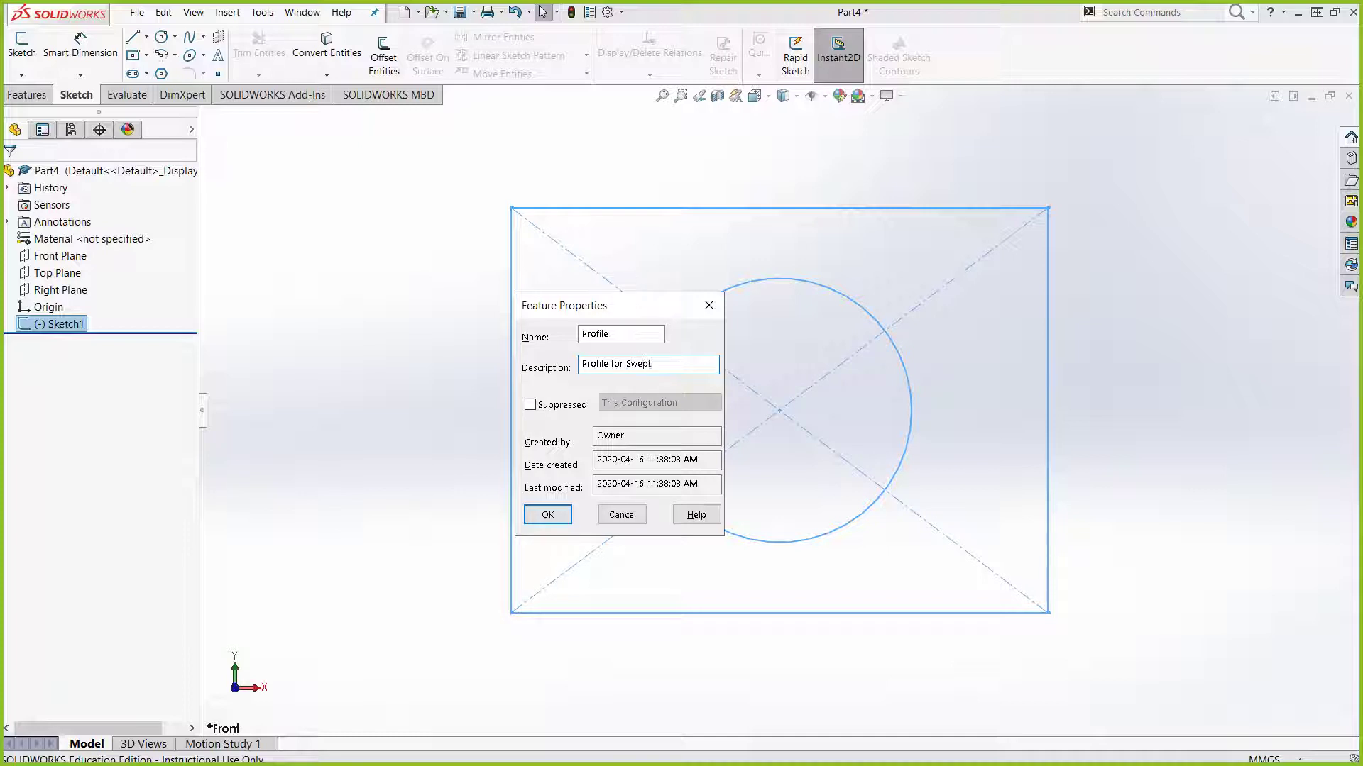
pyautogui.click(537, 314)
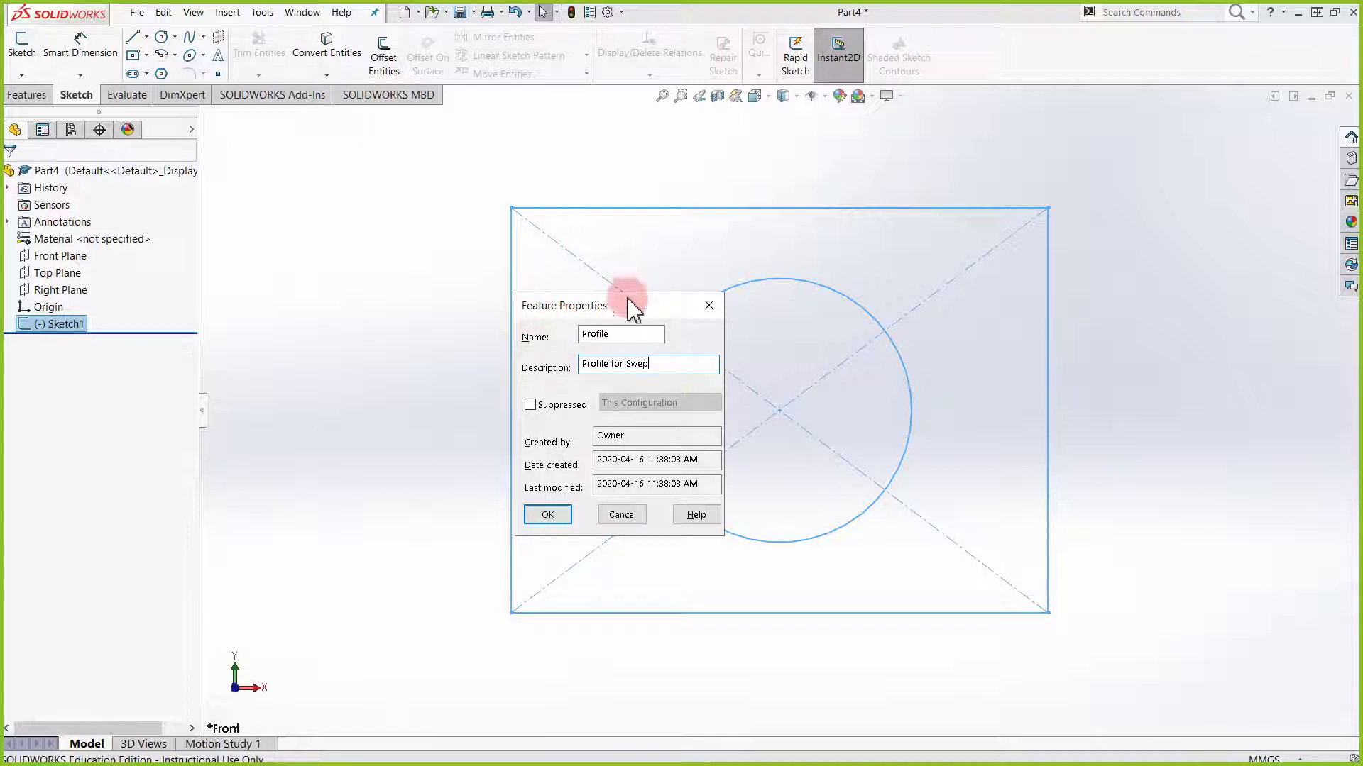
pyautogui.press('BackSpace')
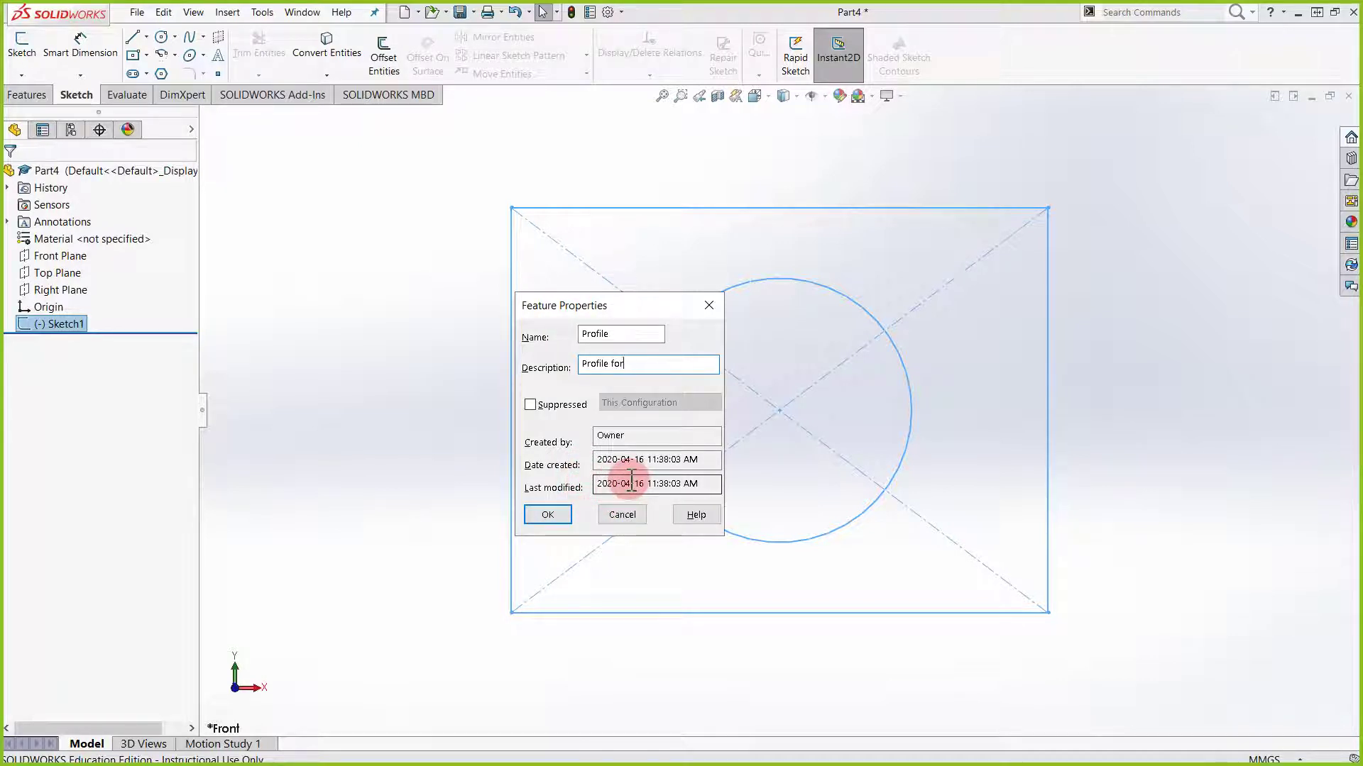
pyautogui.click(548, 514)
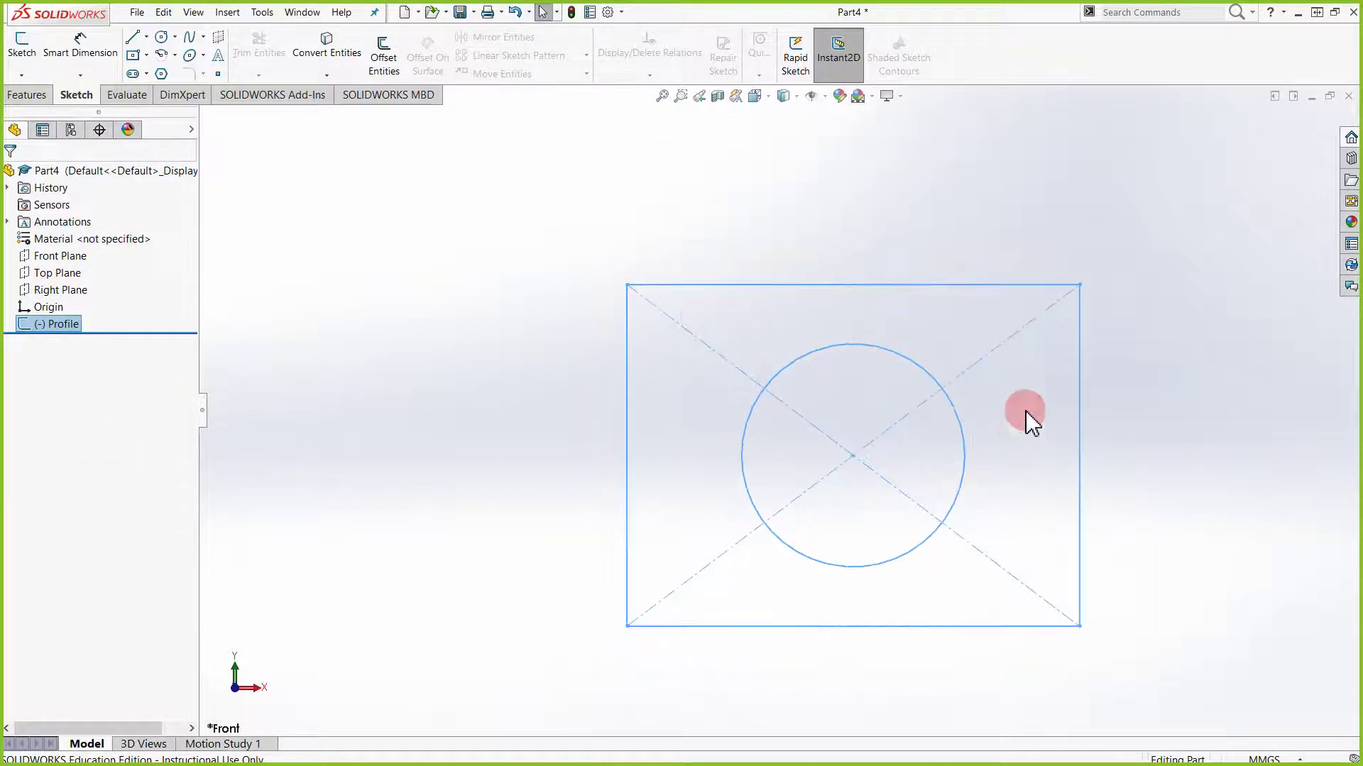
pyautogui.hotkey('ctrl', '7')
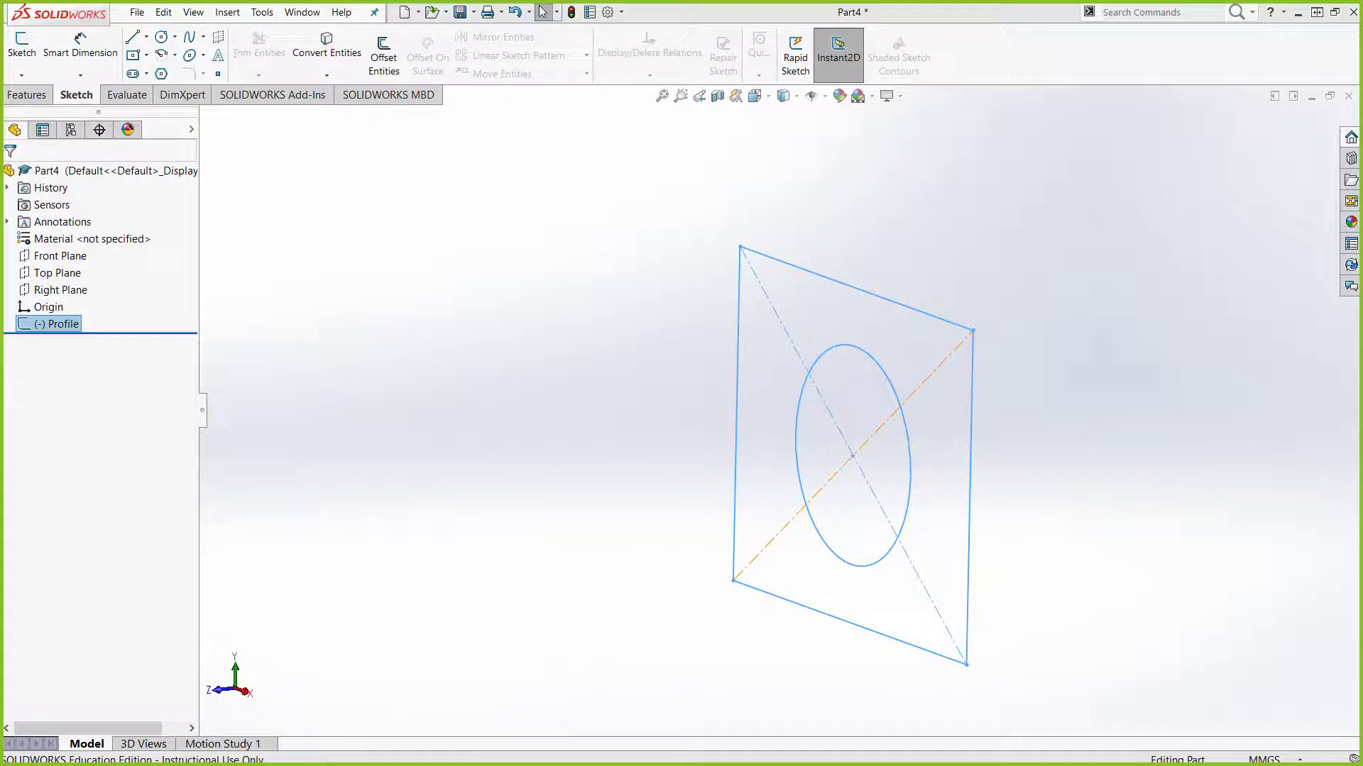
pyautogui.click(18, 52)
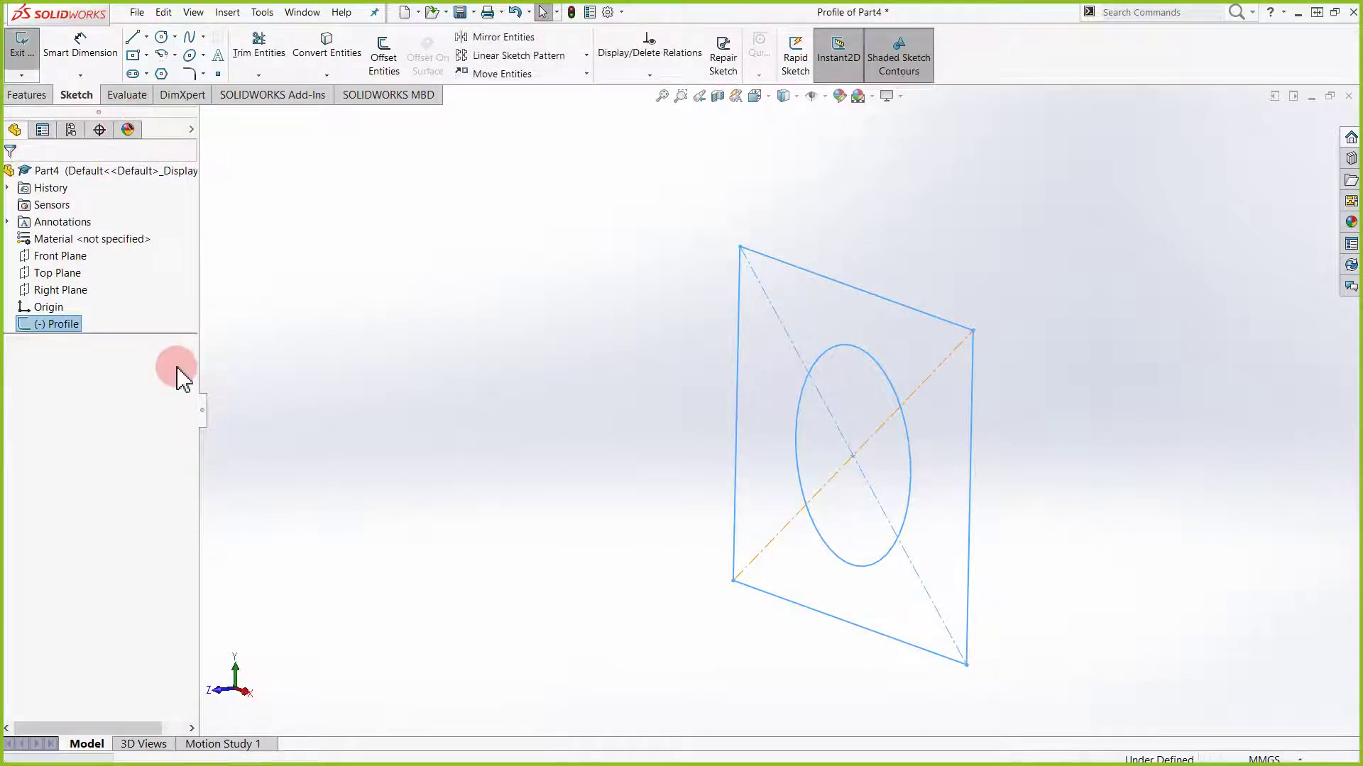
pyautogui.click(62, 292)
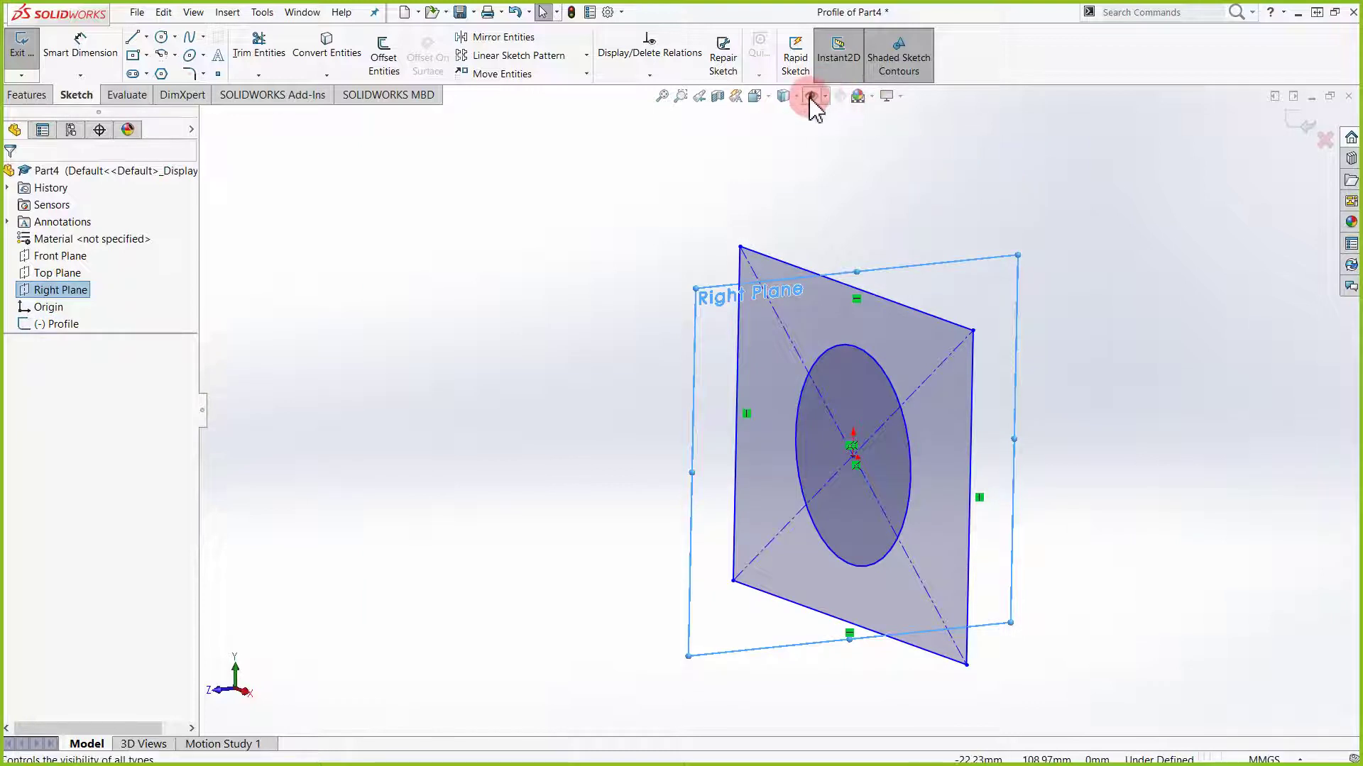
pyautogui.hotkey('ctrl', '8')
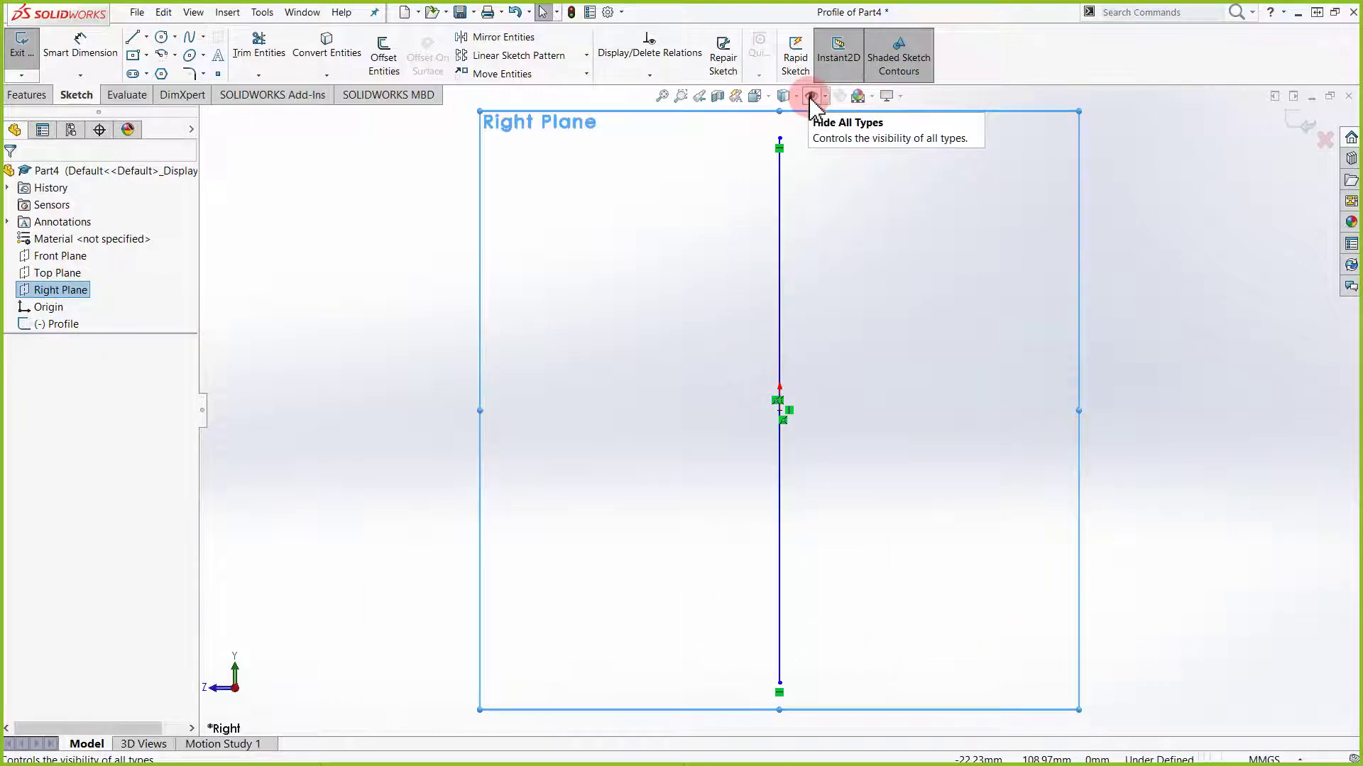
pyautogui.scroll(5, 734, 417)
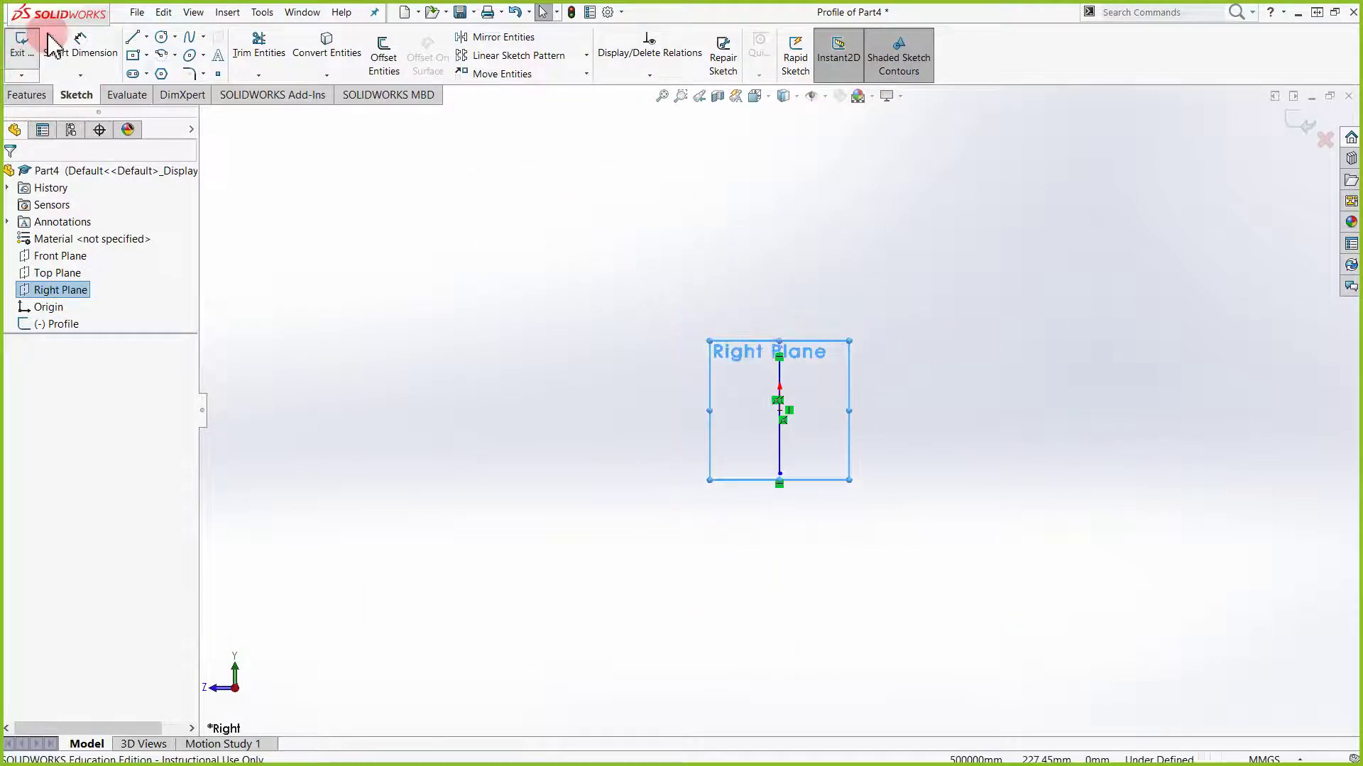
pyautogui.click(133, 36)
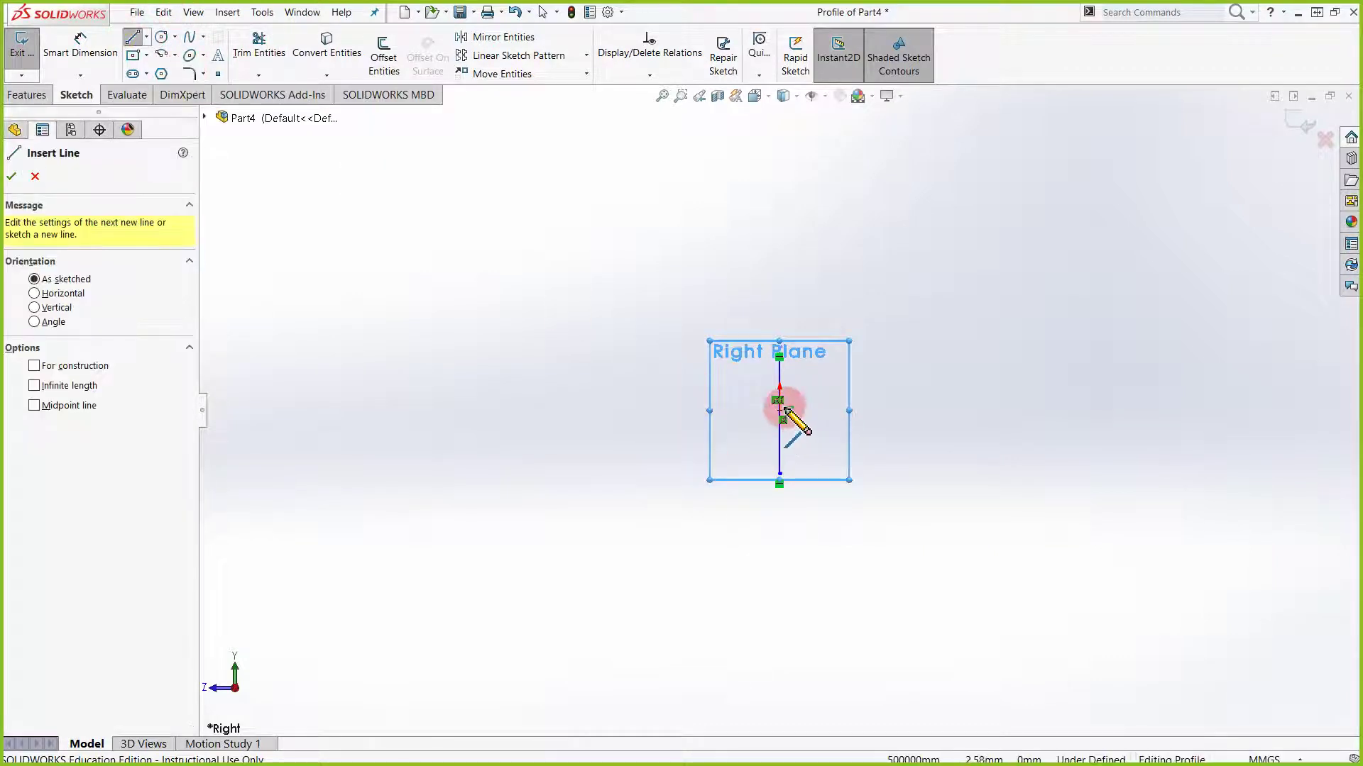
pyautogui.scroll(-8, 781, 412)
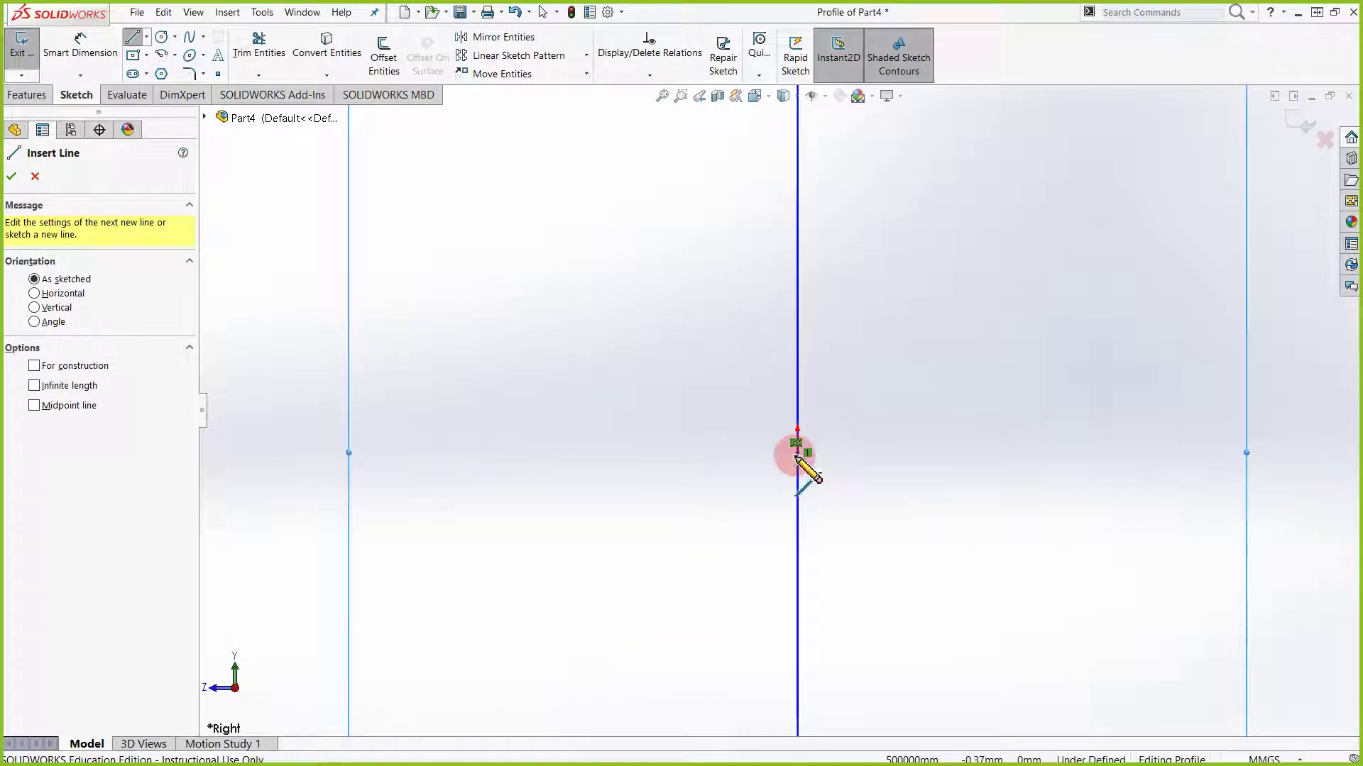
pyautogui.scroll(5, 742, 471)
pyautogui.scroll(-3, 944, 419)
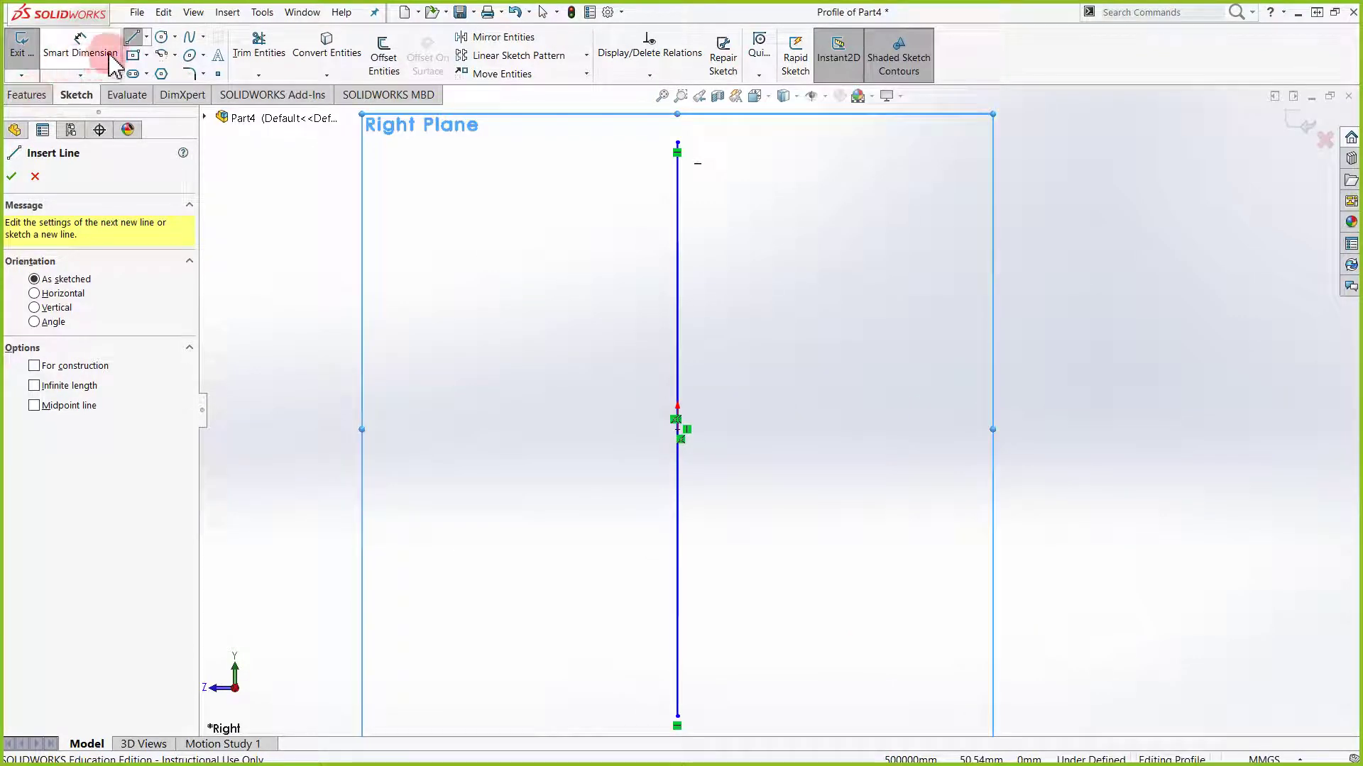
pyautogui.click(736, 467)
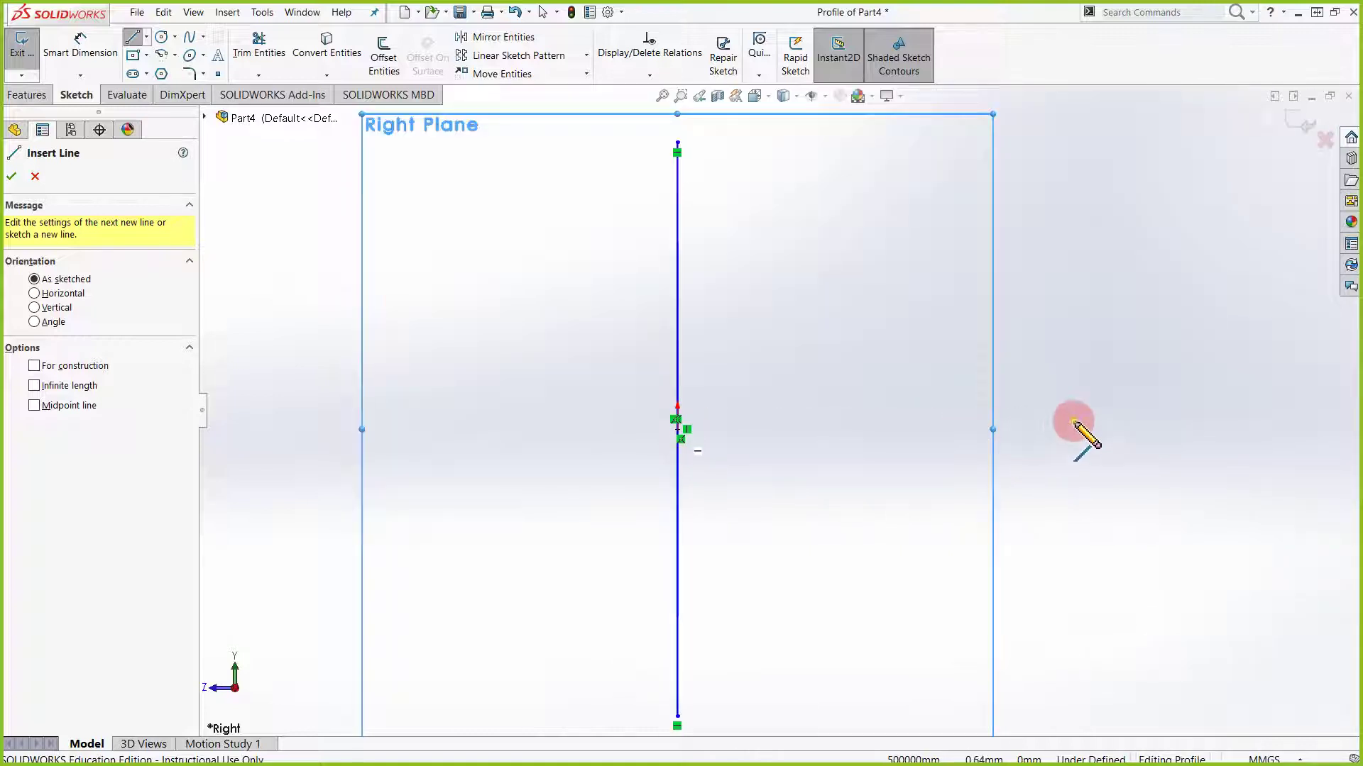
pyautogui.click(1303, 122)
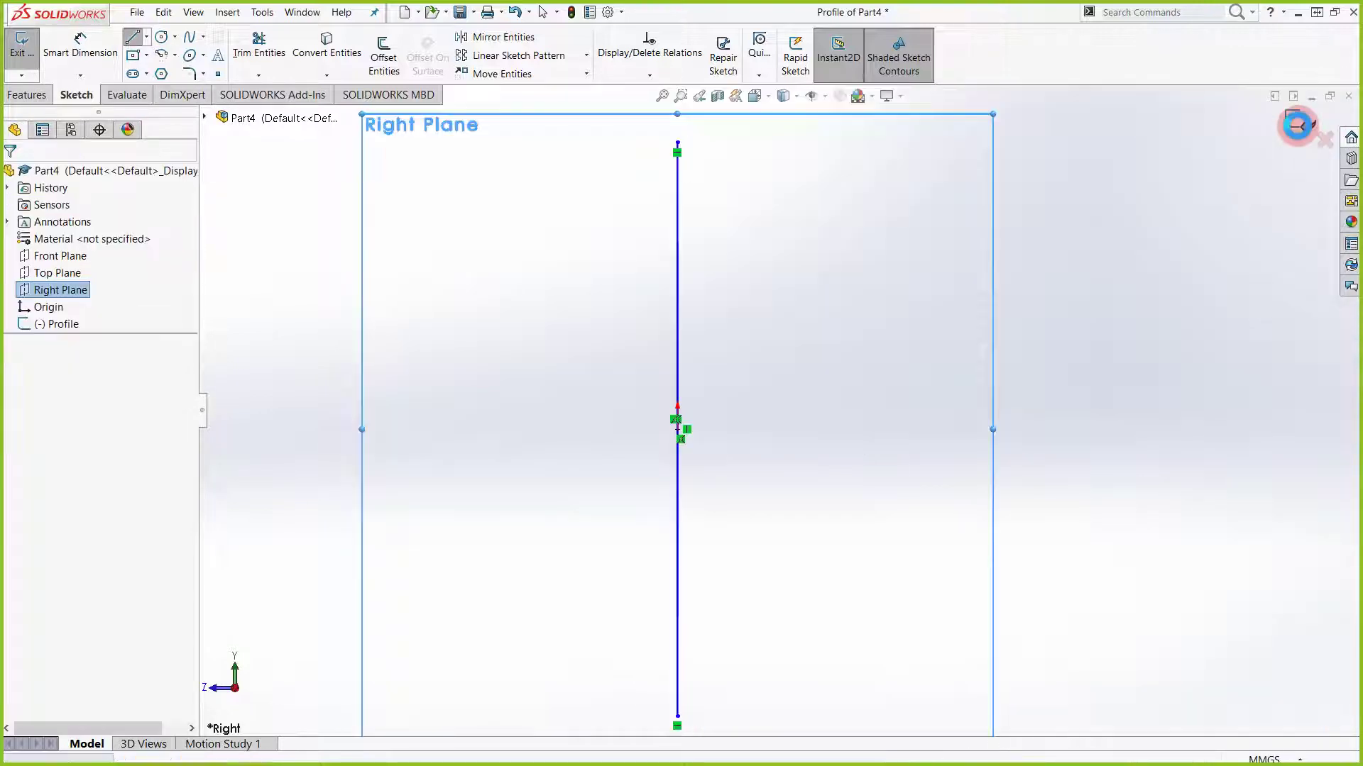
# Start a new sketch on the Right Plane and draw a slightly inclined line about 58 mm long from the origin
pyautogui.moveTo(572, 372)
pyautogui.mouseDown(button='middle')
pyautogui.moveTo(608, 371)
pyautogui.moveTo(607, 411)
pyautogui.mouseUp(button='middle')
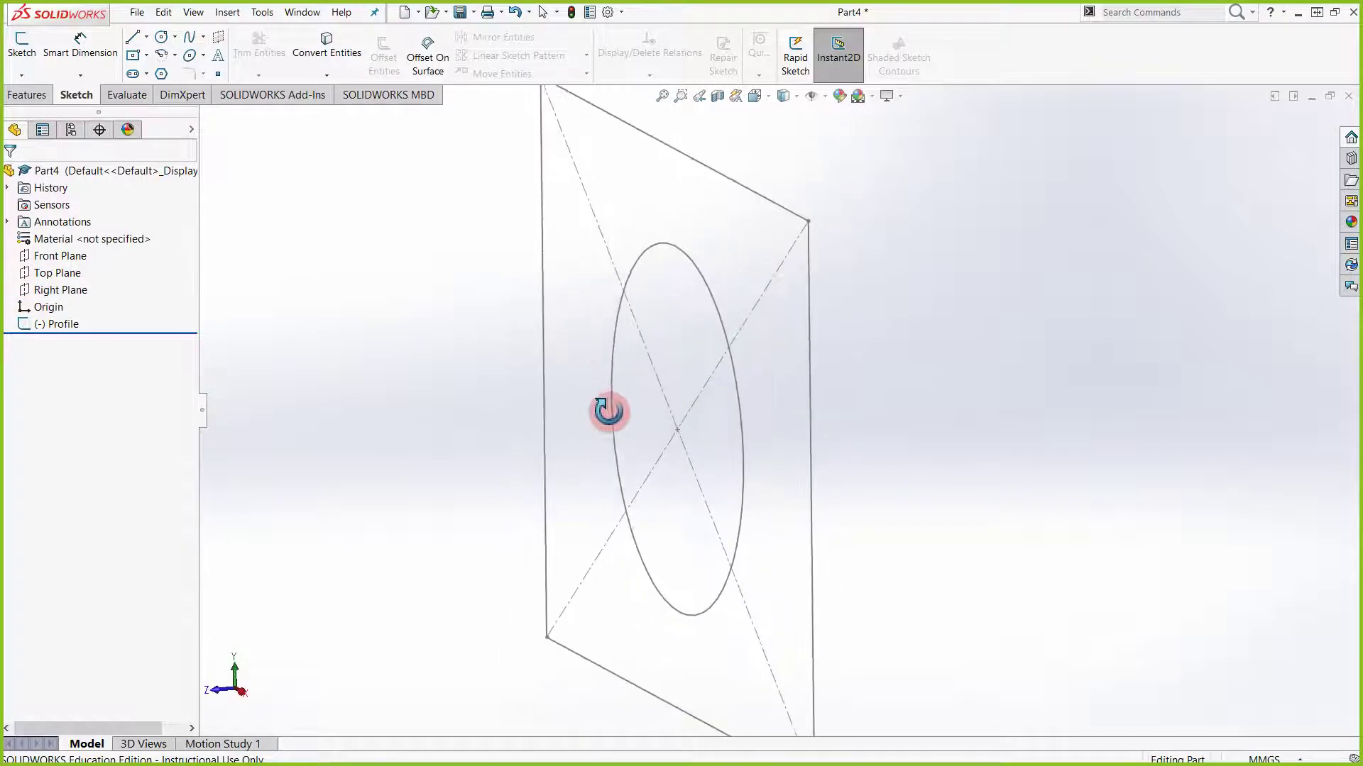
pyautogui.click(22, 50)
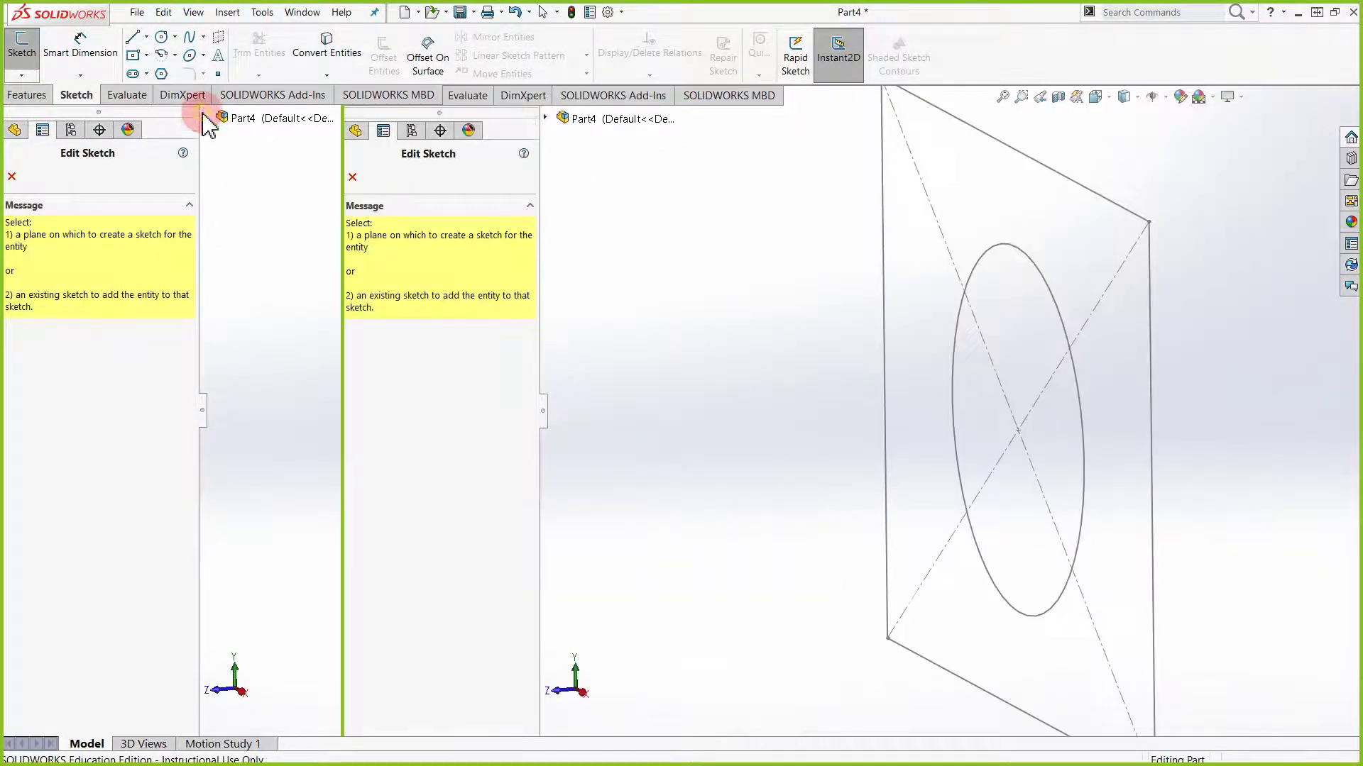
pyautogui.click(205, 118)
pyautogui.click(280, 240)
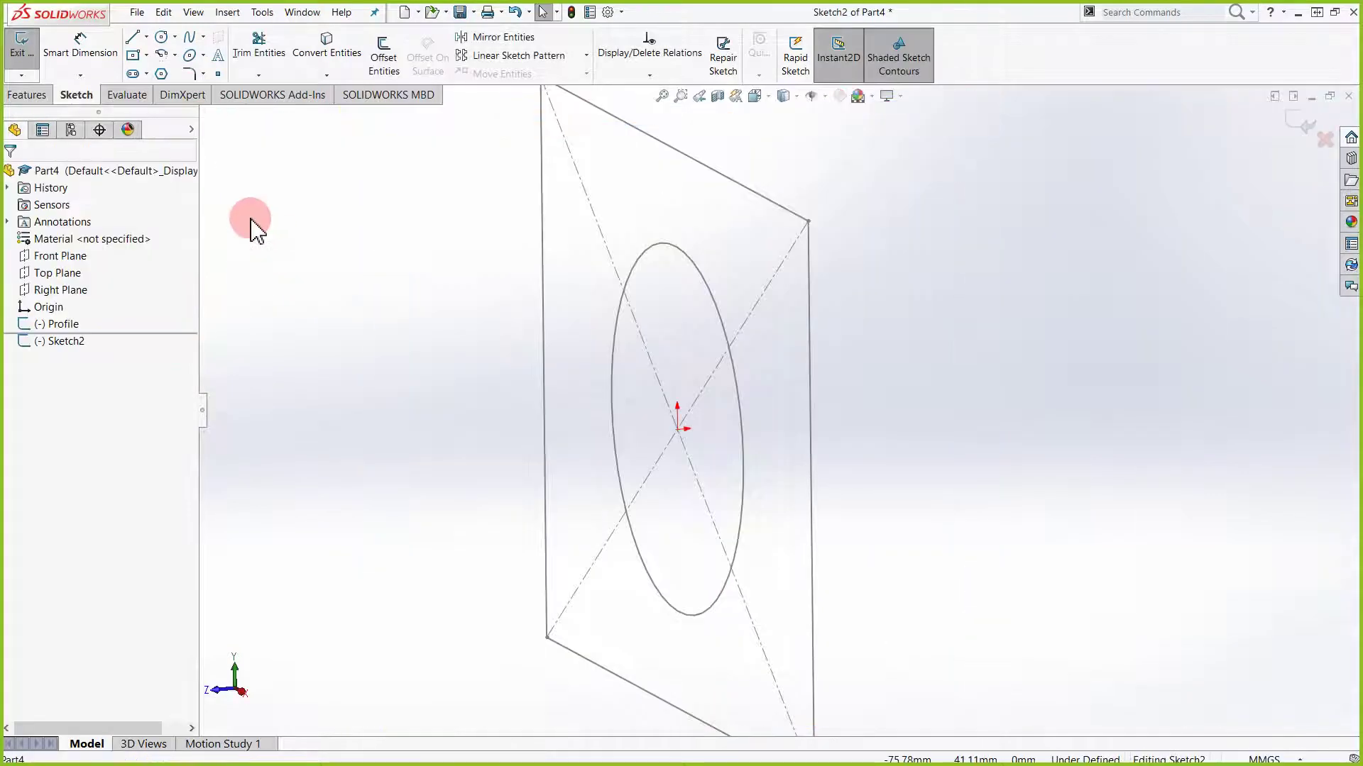
pyautogui.click(132, 36)
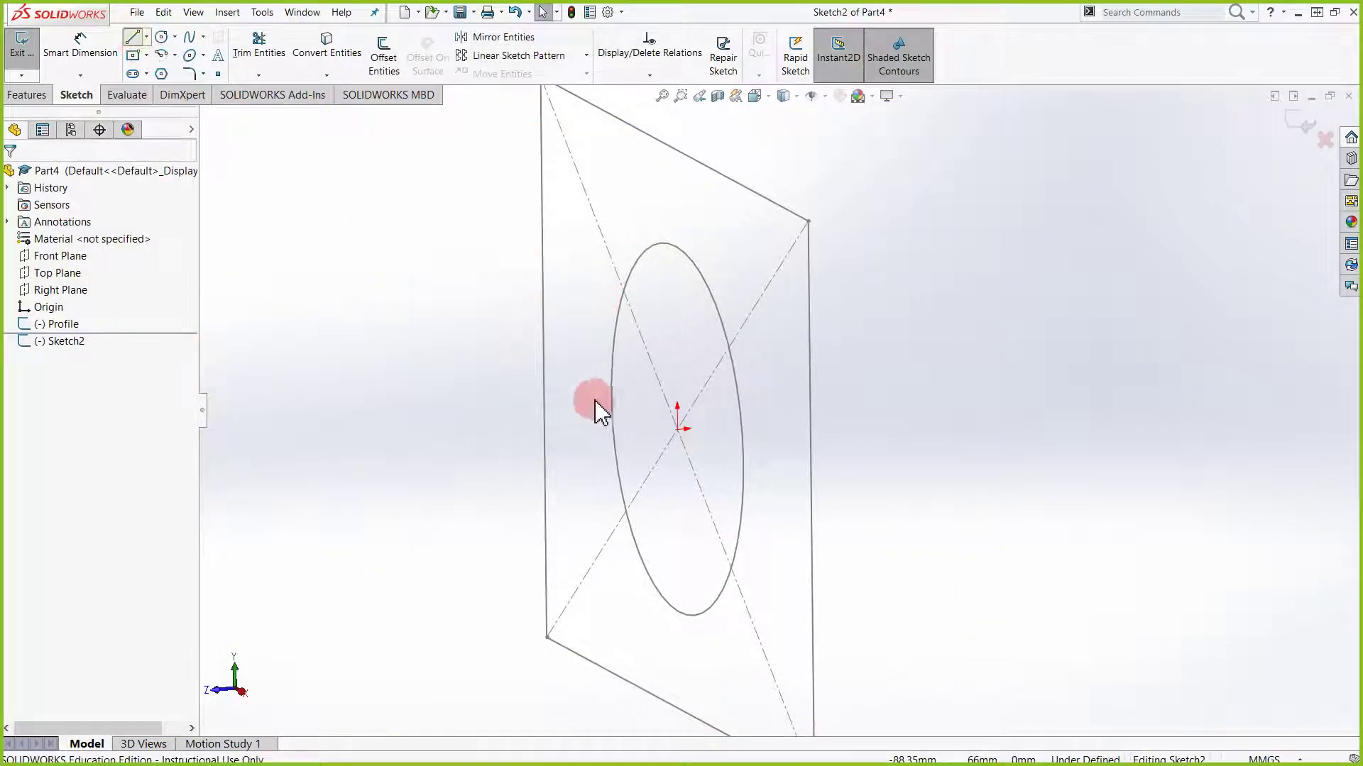
pyautogui.moveTo(679, 429)
pyautogui.mouseDown()
pyautogui.moveTo(880, 359)
pyautogui.moveTo(1013, 360)
pyautogui.moveTo(1016, 344)
pyautogui.moveTo(956, 350)
pyautogui.moveTo(979, 364)
pyautogui.moveTo(991, 334)
pyautogui.moveTo(985, 348)
pyautogui.mouseUp()
pyautogui.moveTo(985, 348)
pyautogui.mouseDown(button='middle')
pyautogui.moveTo(913, 331)
pyautogui.moveTo(946, 331)
pyautogui.mouseUp(button='middle')
pyautogui.moveTo(973, 381); pyautogui.dragTo(1002, 387)
pyautogui.press('Escape')
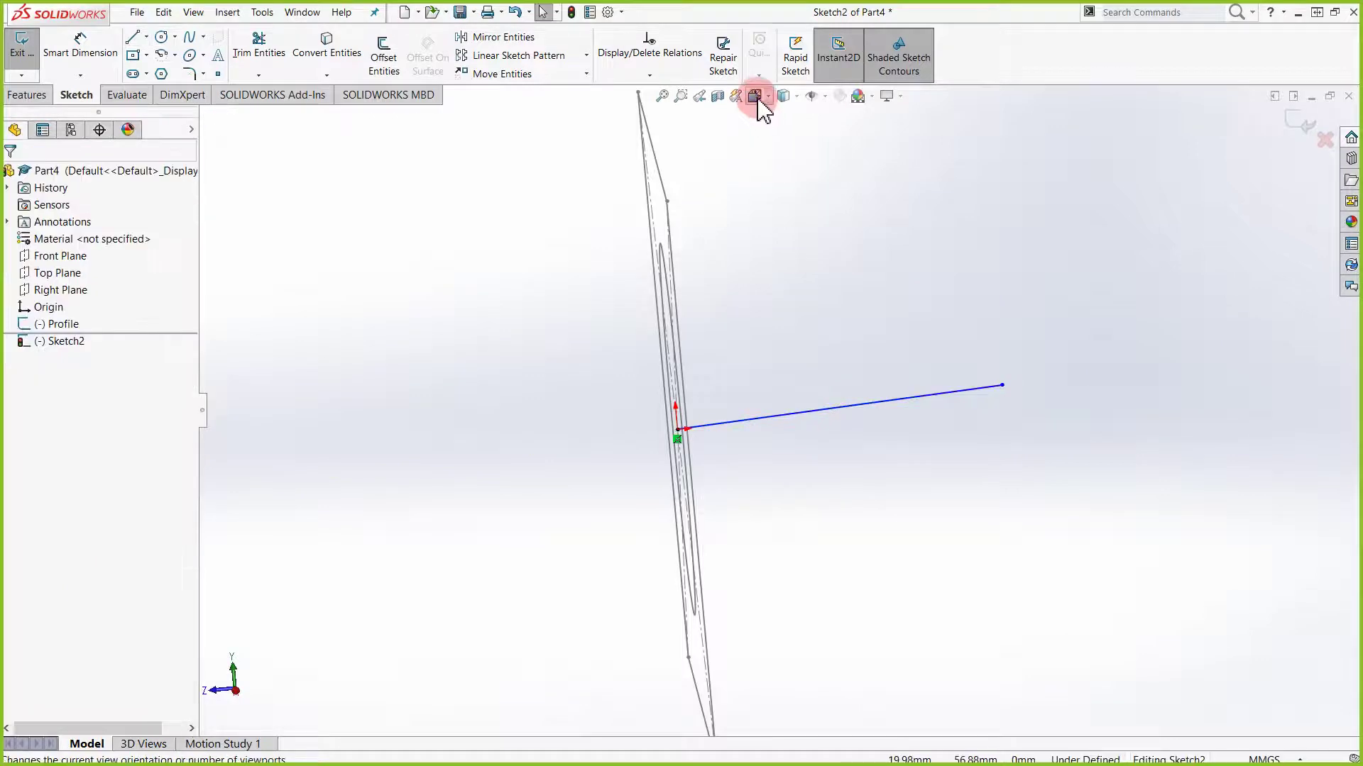
# View the sketch from the Right orientation and add a Horizontal relation to the line
pyautogui.click(757, 98)
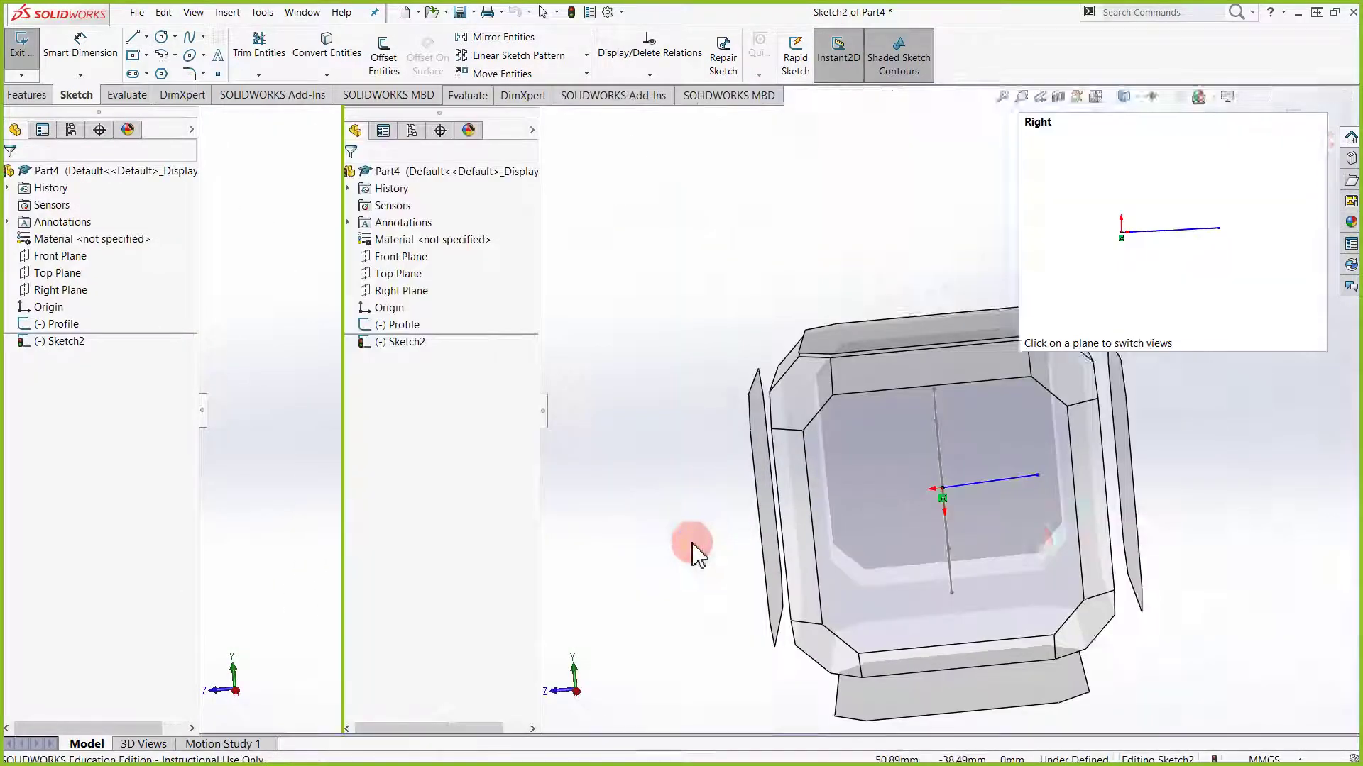
pyautogui.click(695, 544)
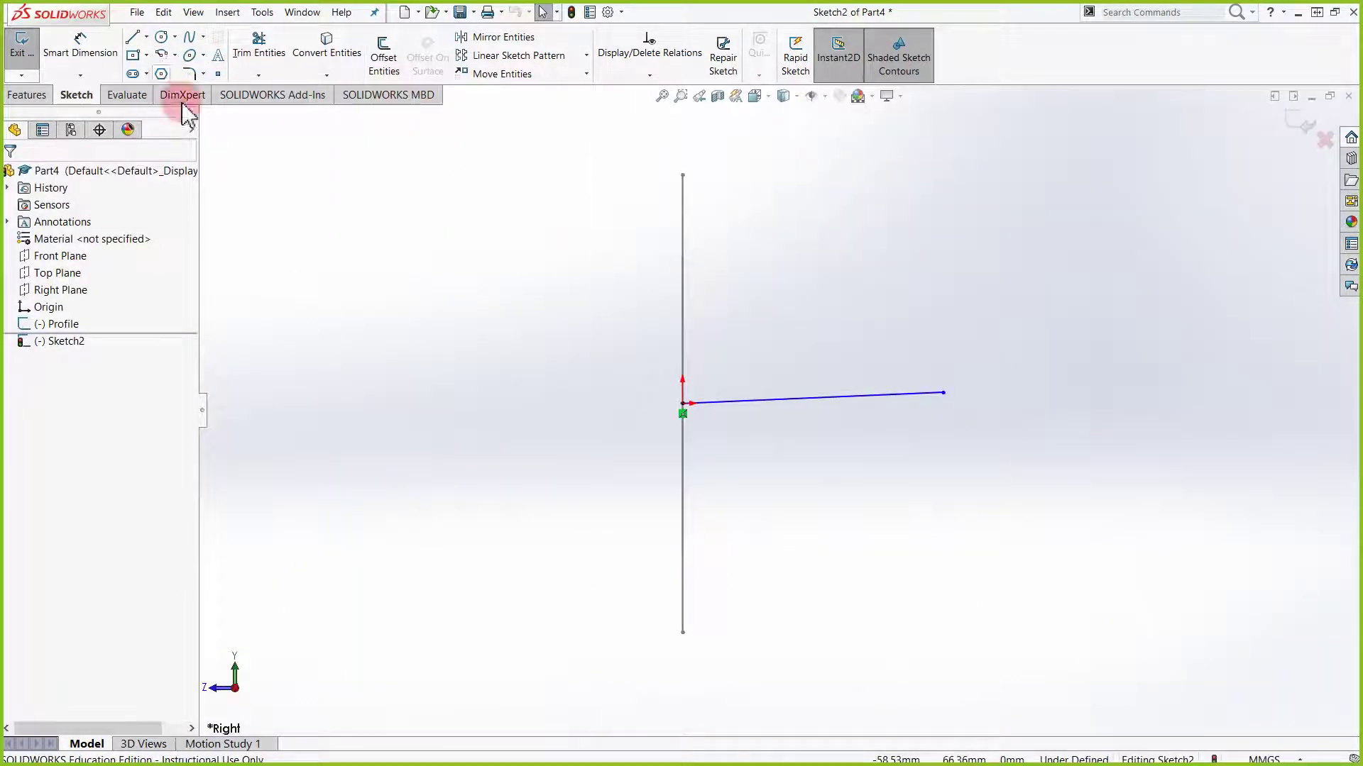
pyautogui.click(900, 396)
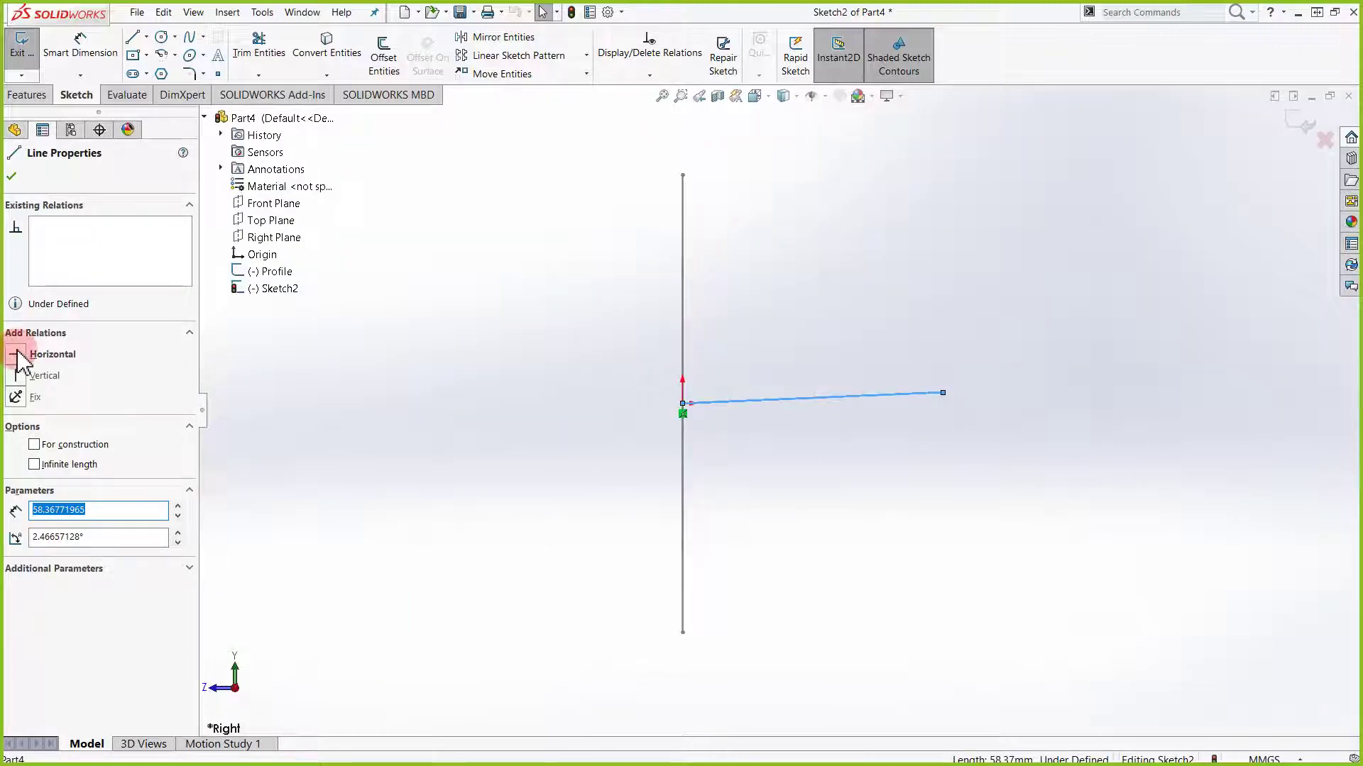
pyautogui.click(19, 355)
pyautogui.click(899, 300)
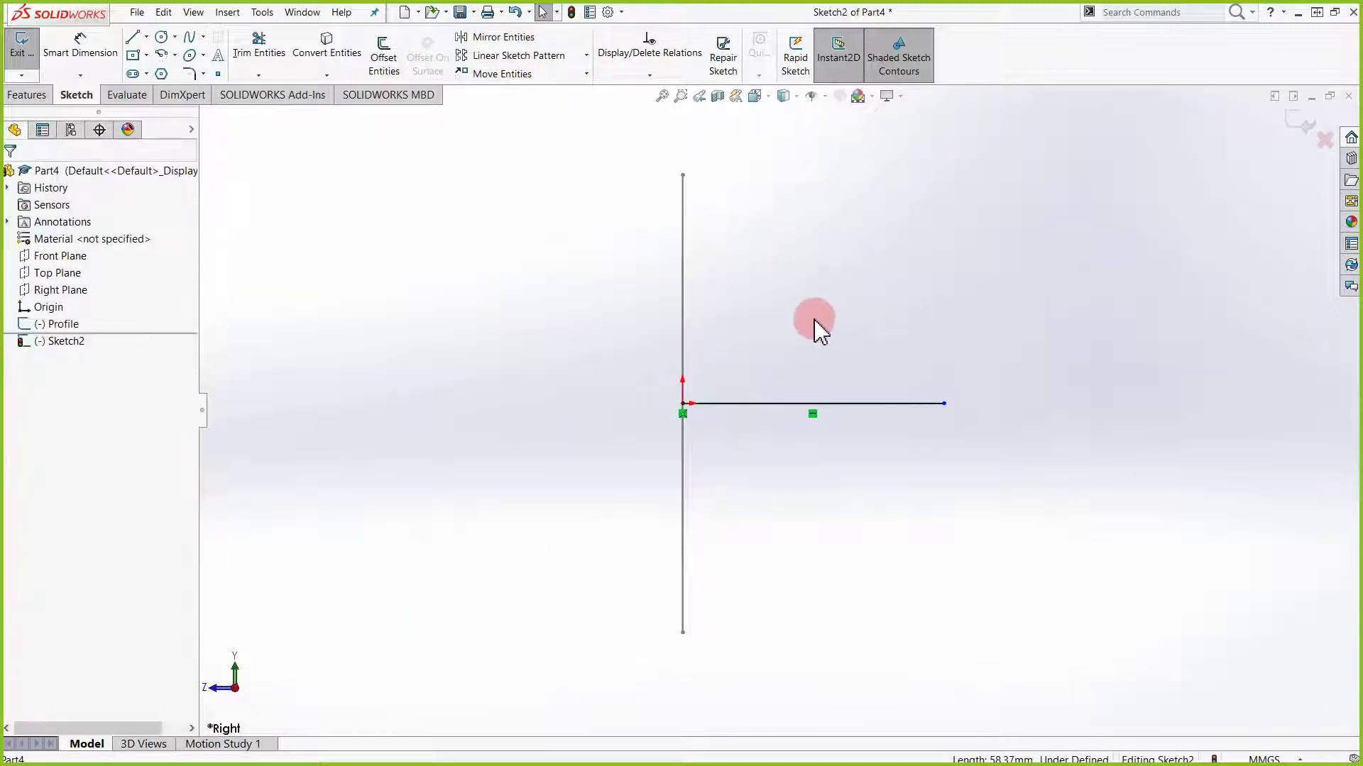
# Stretch the horizontal line by moving its free end to about 442.5 mm from the origin
pyautogui.scroll(-3, 888, 393)
pyautogui.scroll(10, 892, 392)
pyautogui.scroll(-4, 880, 402)
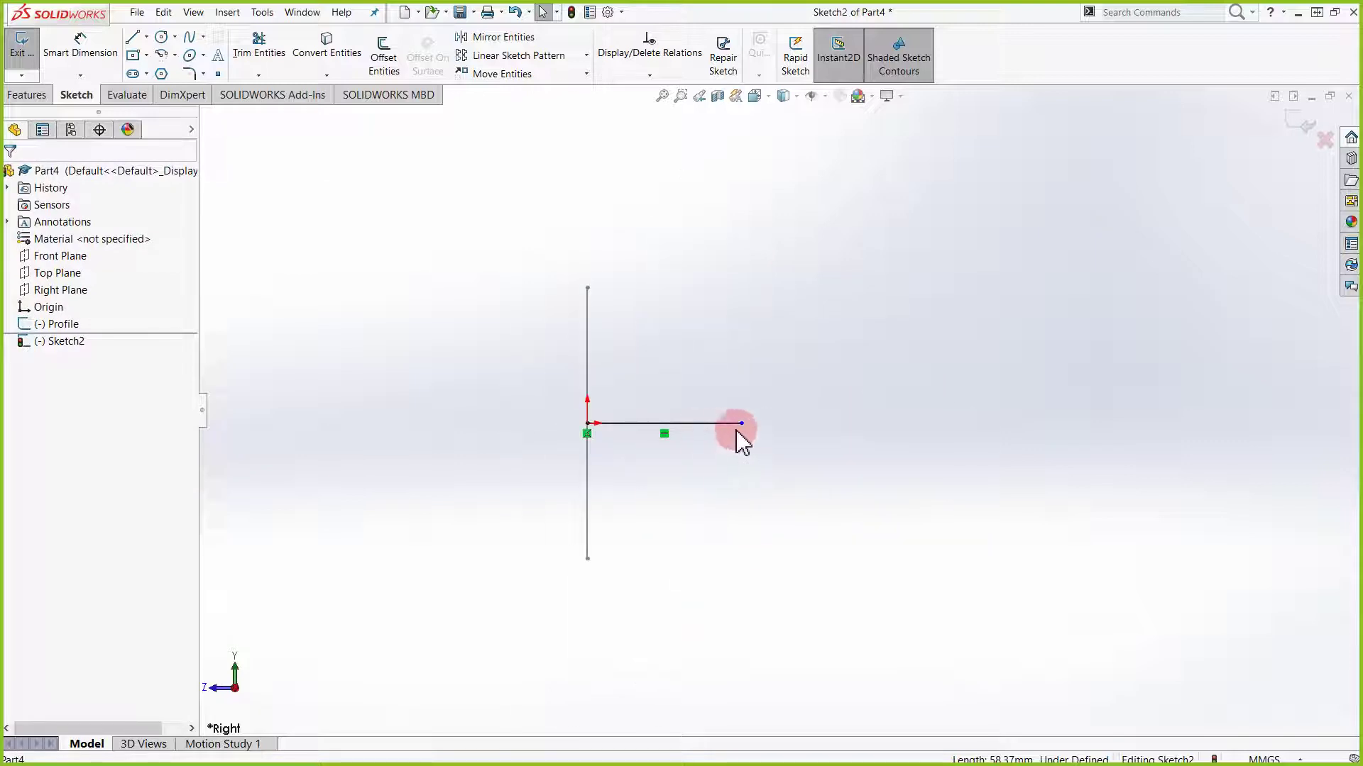
pyautogui.moveTo(745, 425); pyautogui.dragTo(1199, 389)
pyautogui.scroll(-4, 1020, 447)
pyautogui.scroll(4, 992, 368)
pyautogui.scroll(-2, 672, 523)
pyautogui.scroll(9, 672, 522)
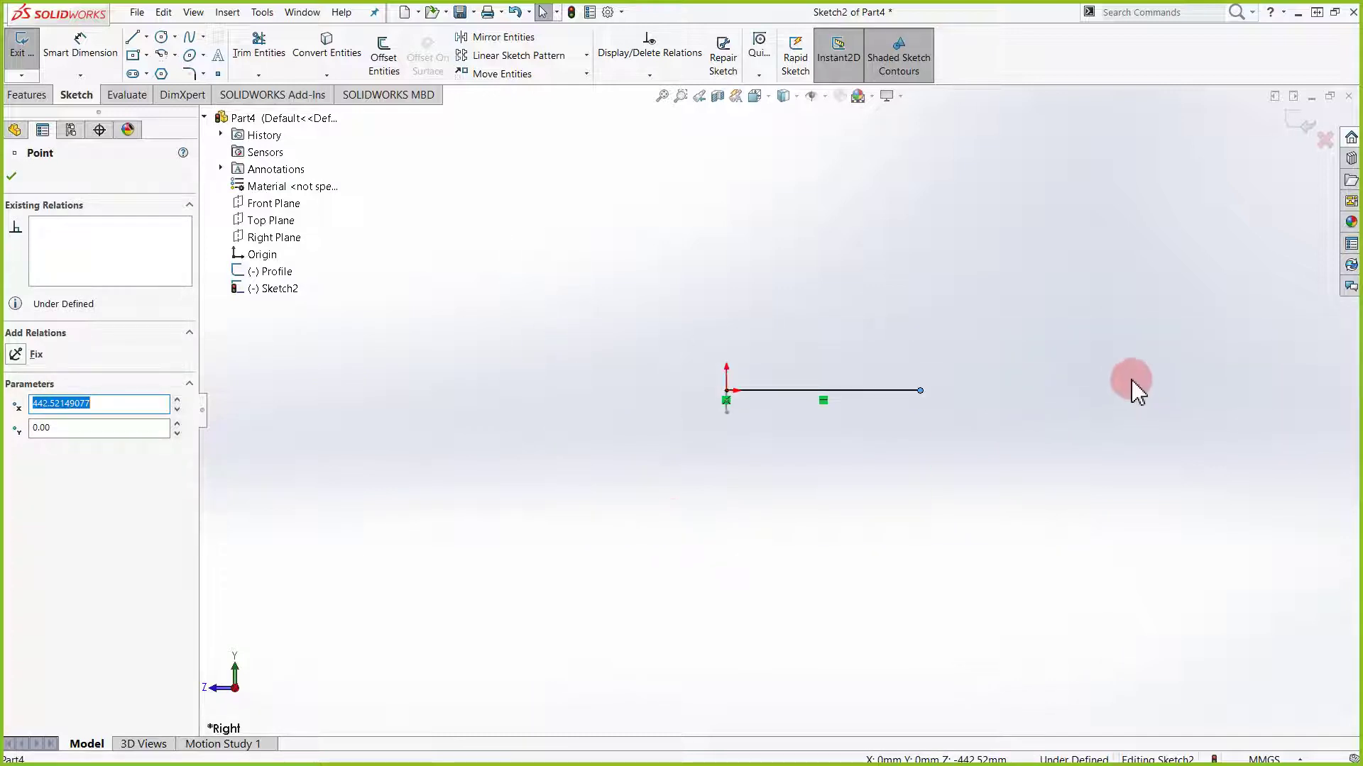
pyautogui.scroll(-2, 1092, 381)
pyautogui.scroll(-1, 919, 341)
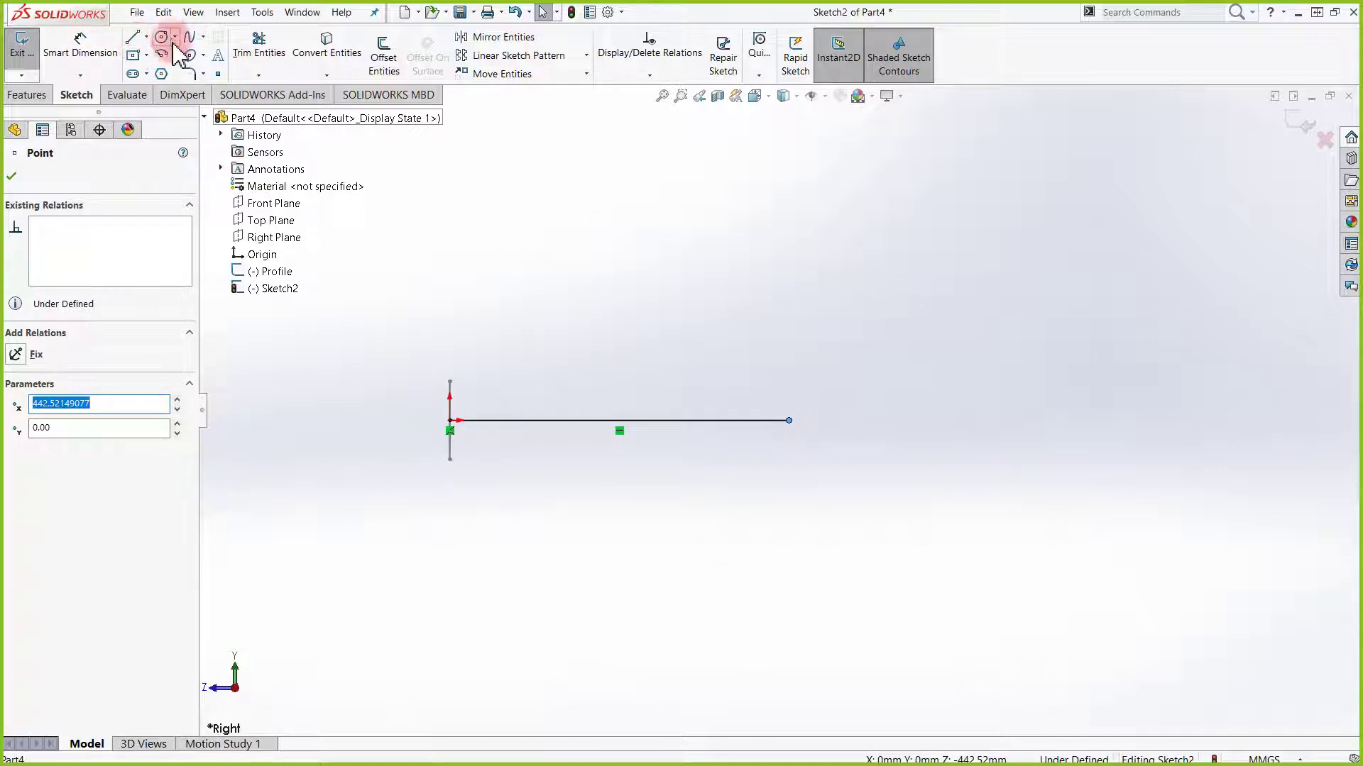
# Draw a spline from the line's free end through two intermediate points to an end point about 1525 mm above the line
pyautogui.click(175, 55)
pyautogui.click(203, 55)
pyautogui.click(177, 54)
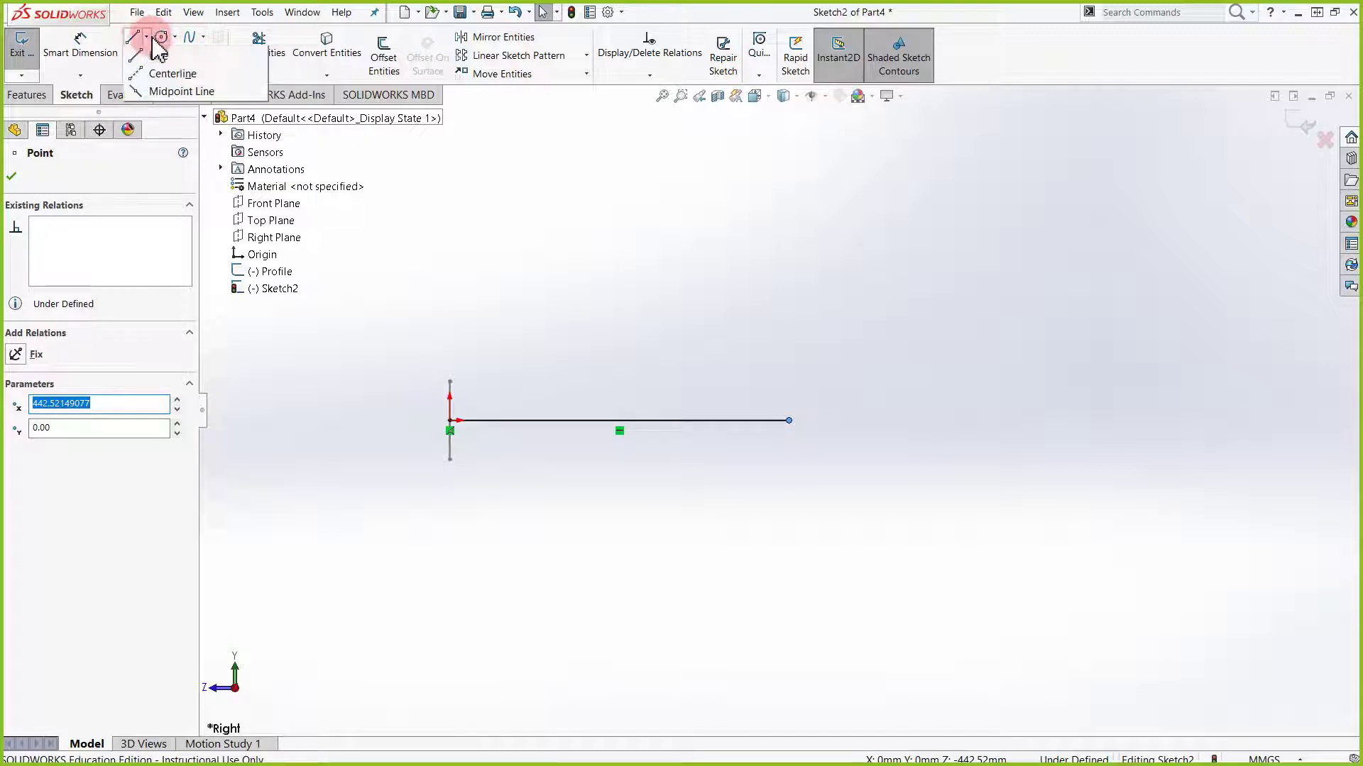
pyautogui.moveTo(203, 37)
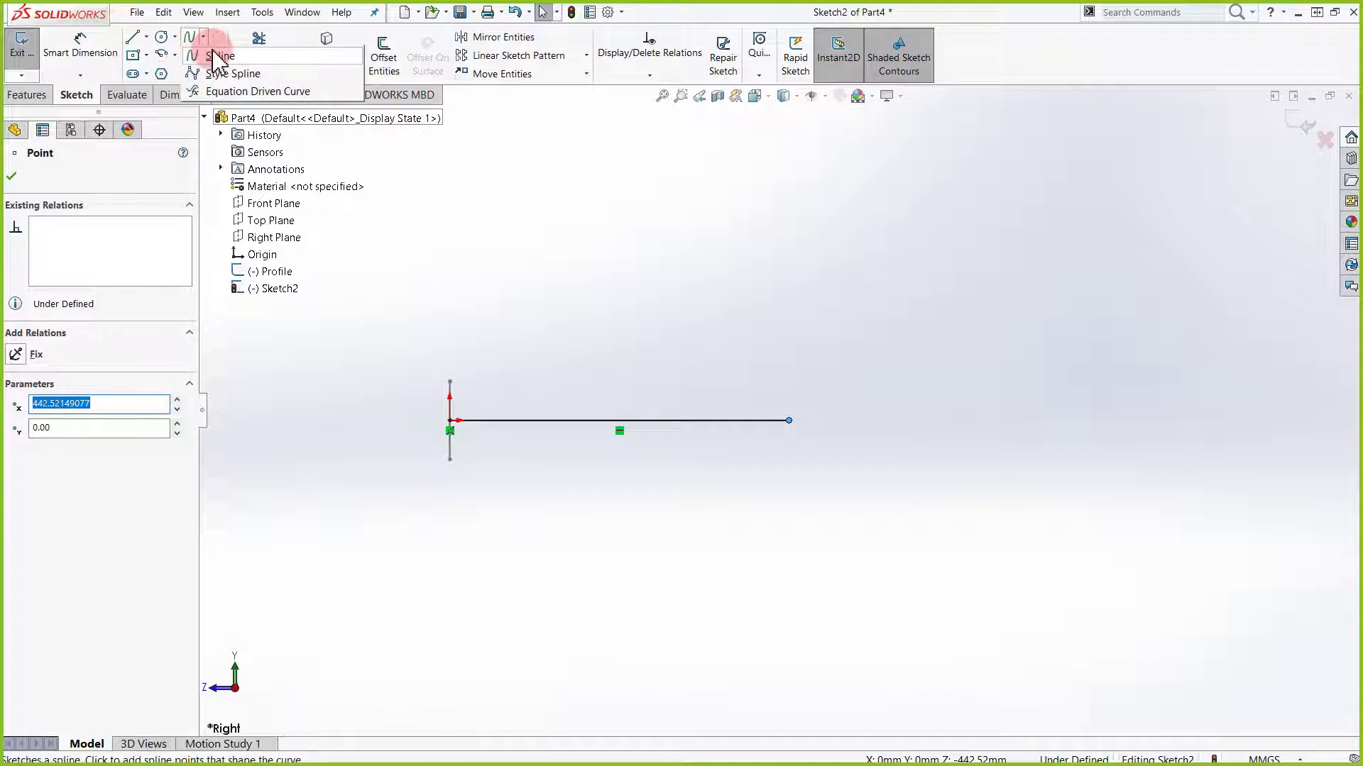
pyautogui.click(203, 36)
pyautogui.click(204, 36)
pyautogui.click(216, 56)
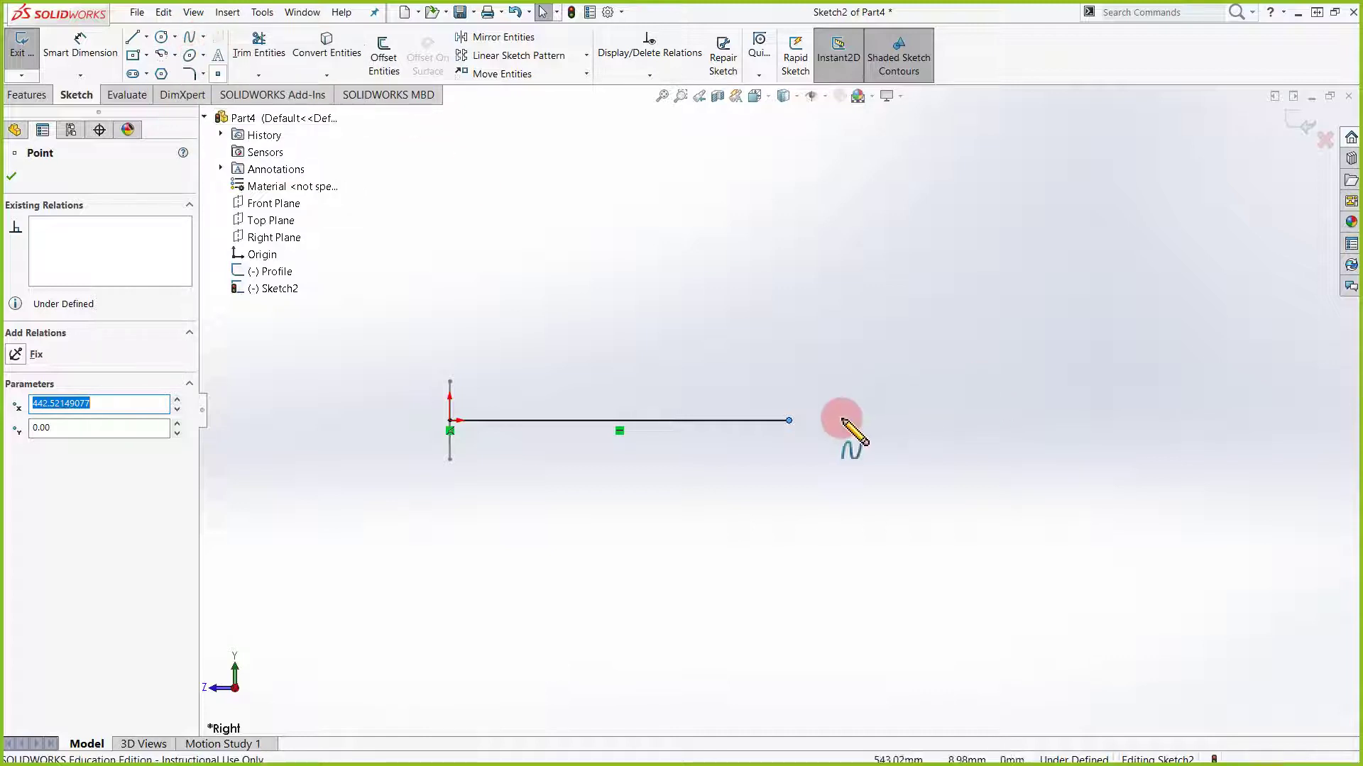
pyautogui.click(790, 421)
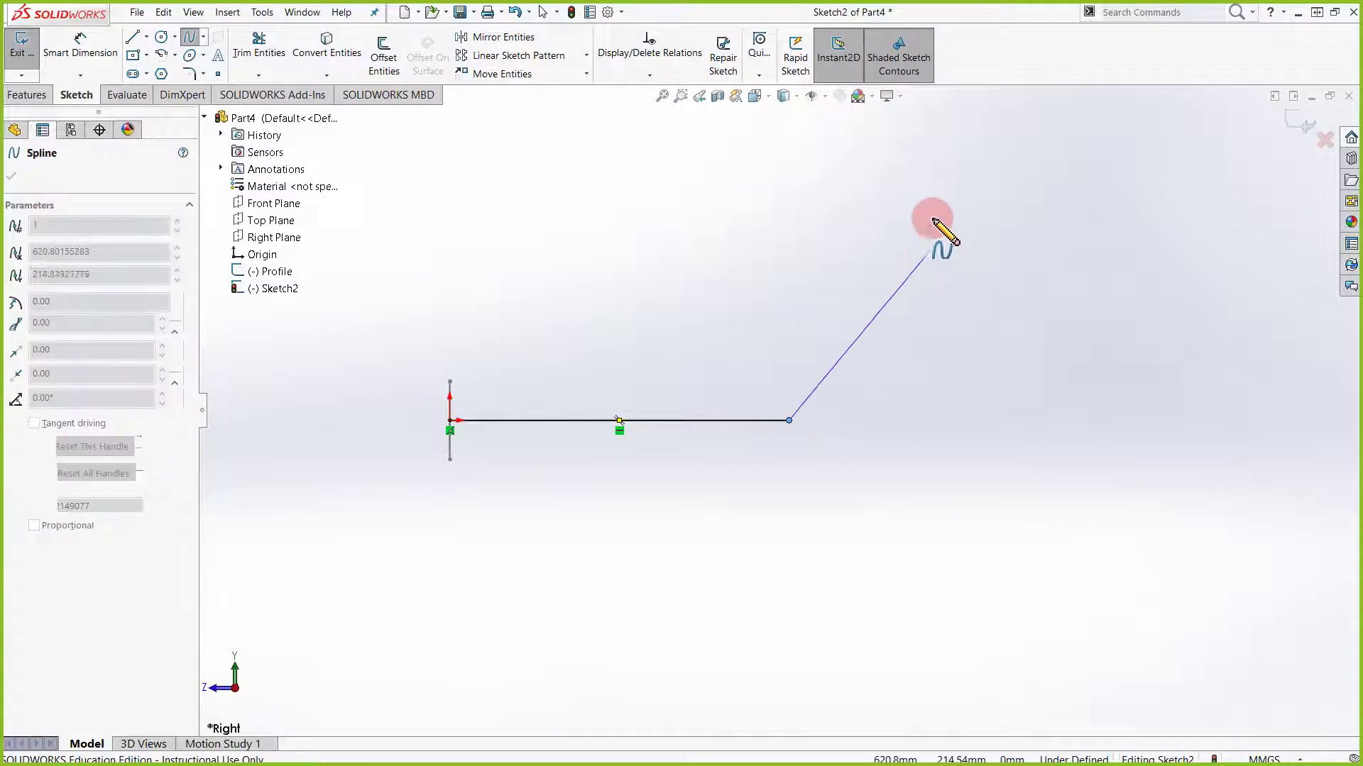
pyautogui.click(1057, 100)
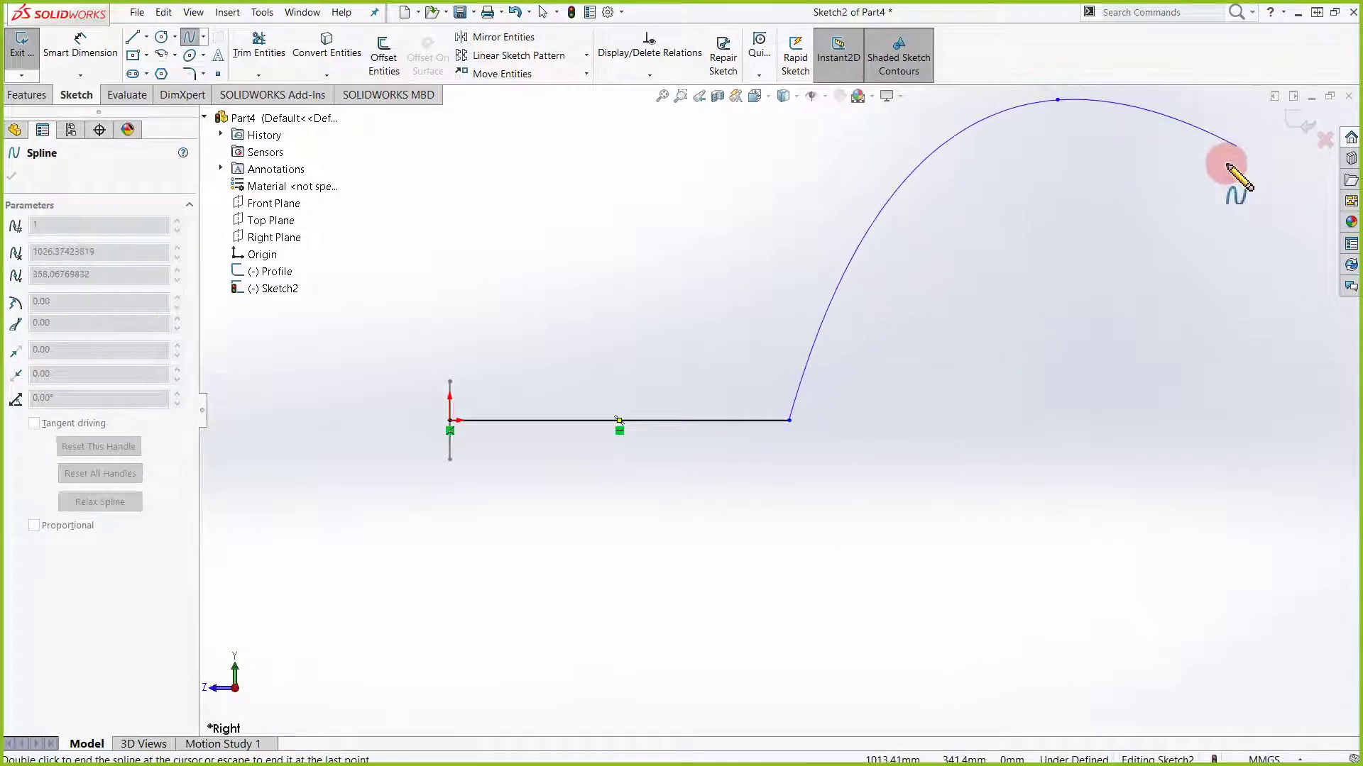
pyautogui.scroll(4, 1222, 176)
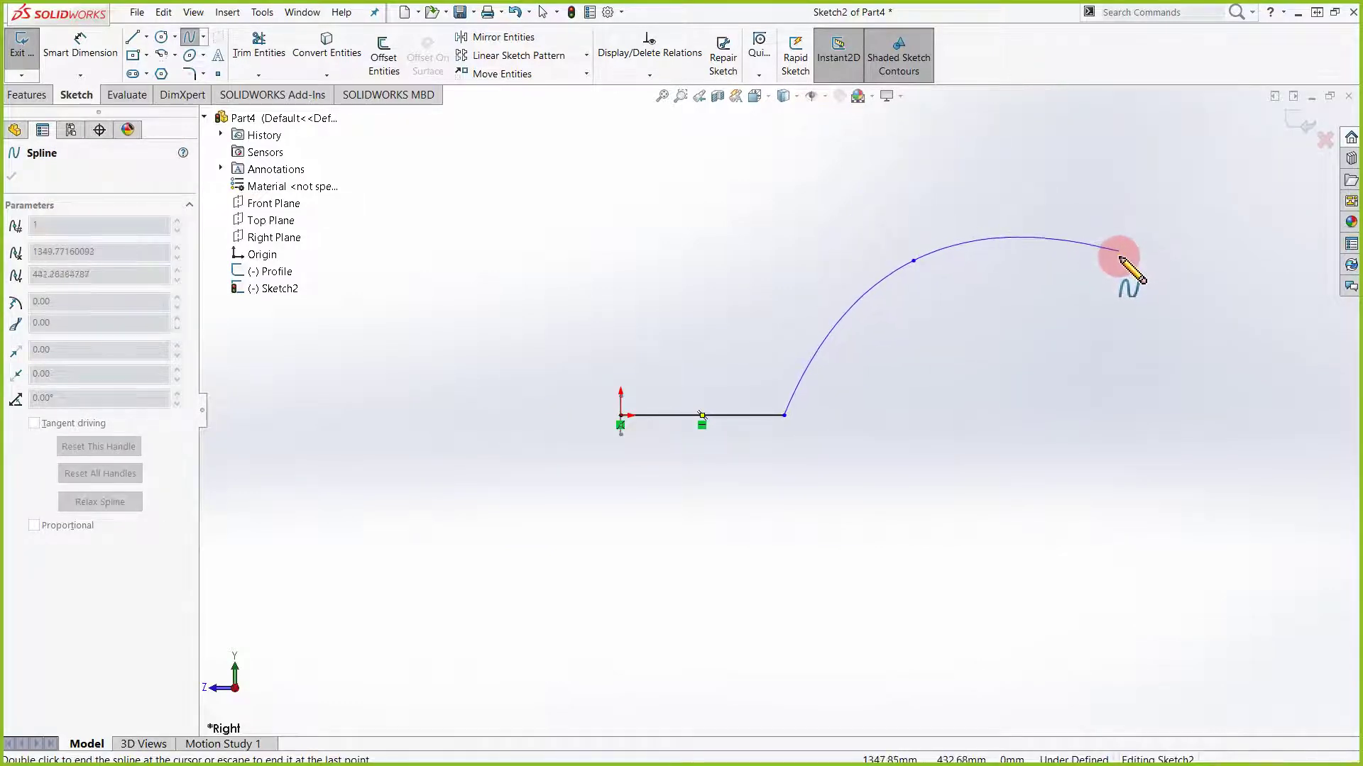
pyautogui.click(1114, 259)
pyautogui.scroll(4, 1206, 185)
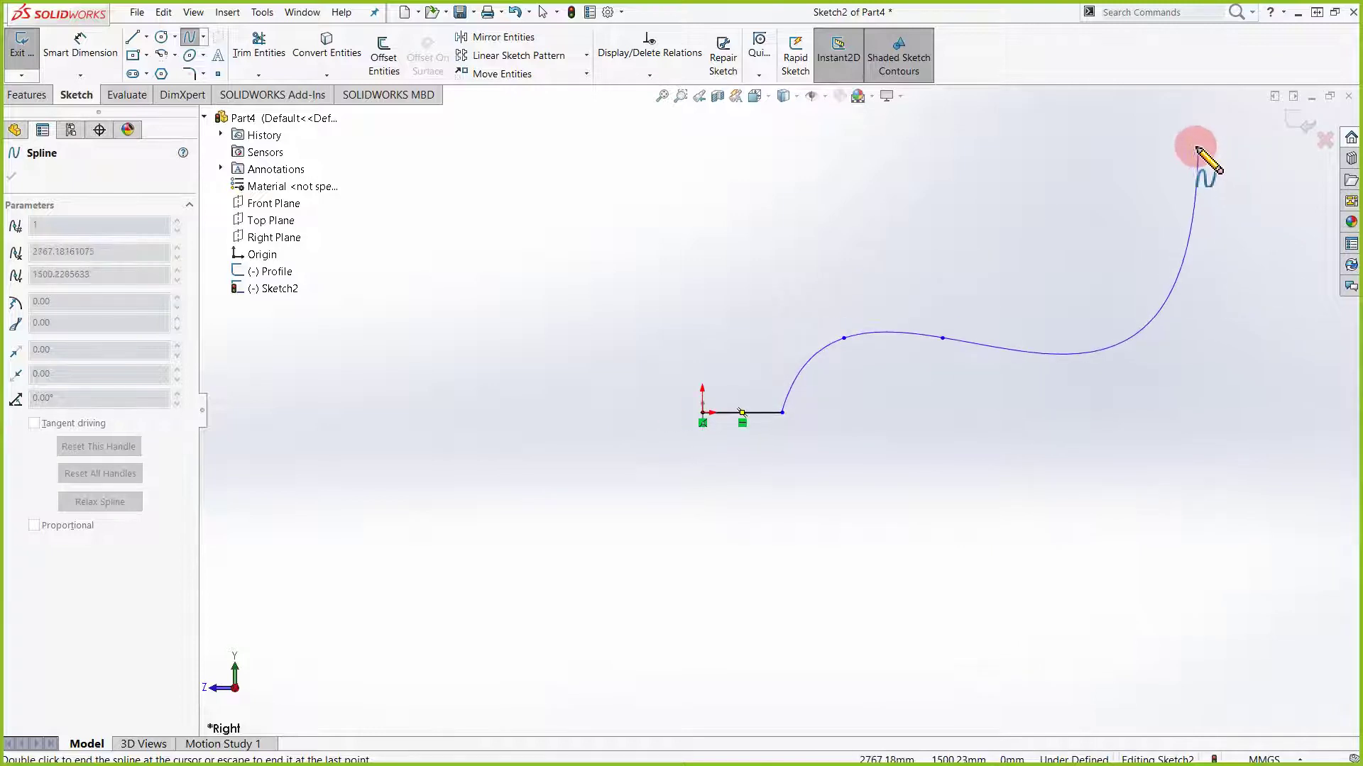
pyautogui.rightClick(1164, 138)
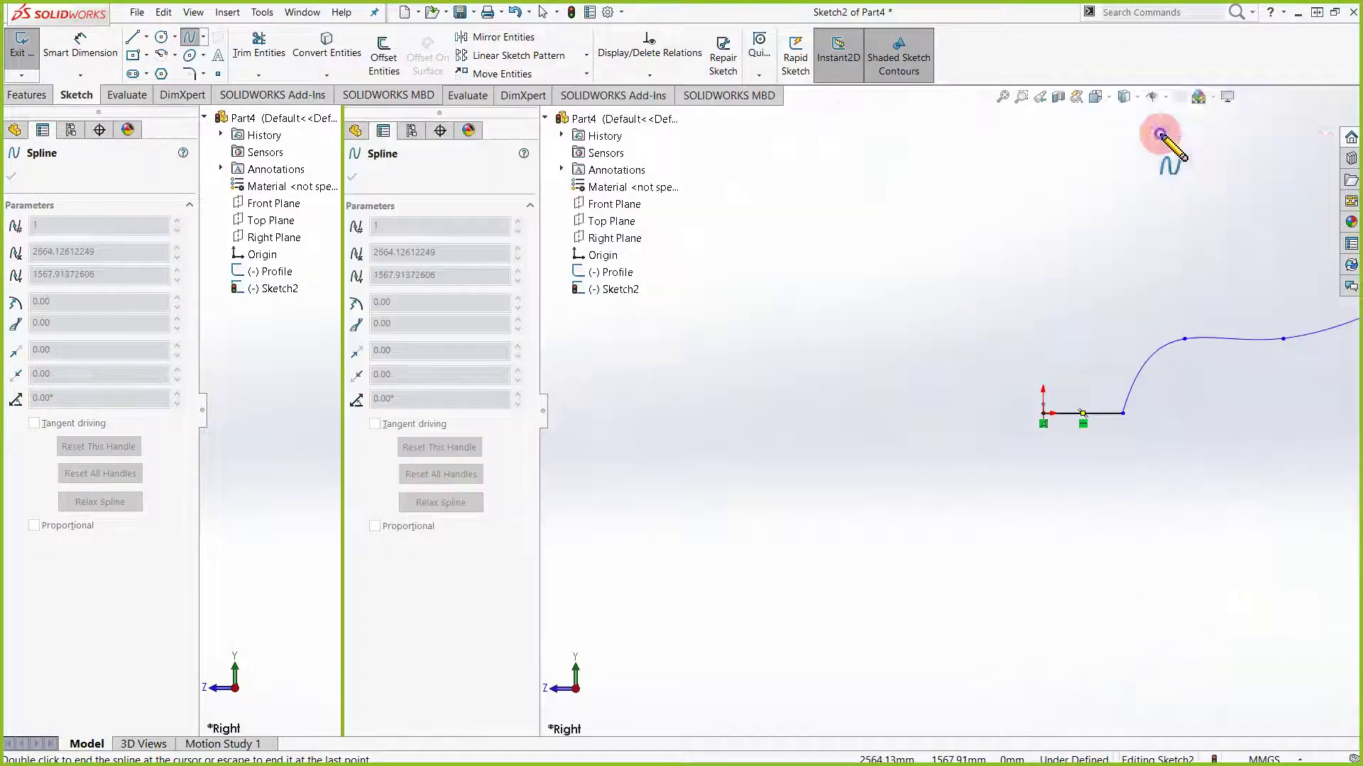
pyautogui.click(1200, 146)
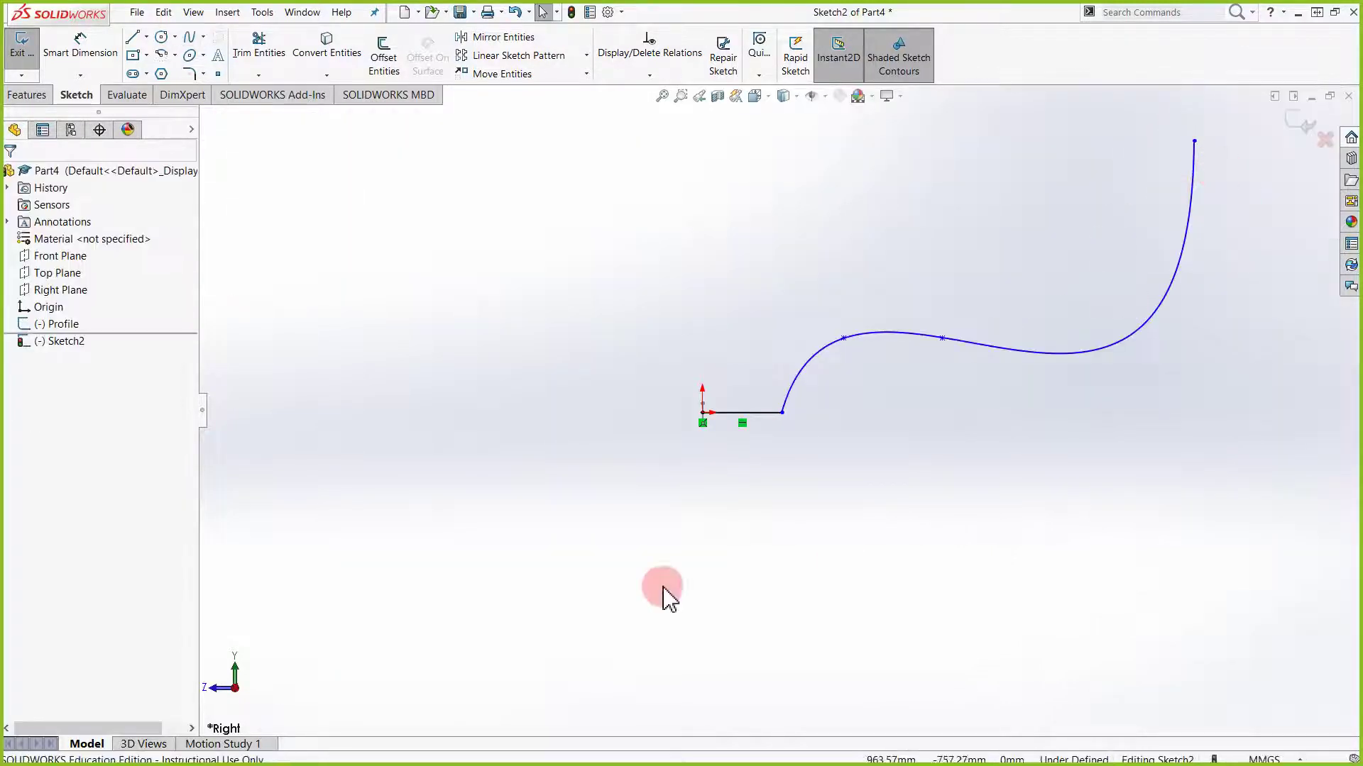
# Draw a horizontal line from the spline's upper end back to a point almost directly above the origin
pyautogui.scroll(-3, 933, 426)
pyautogui.scroll(6, 932, 411)
pyautogui.scroll(-1, 1029, 226)
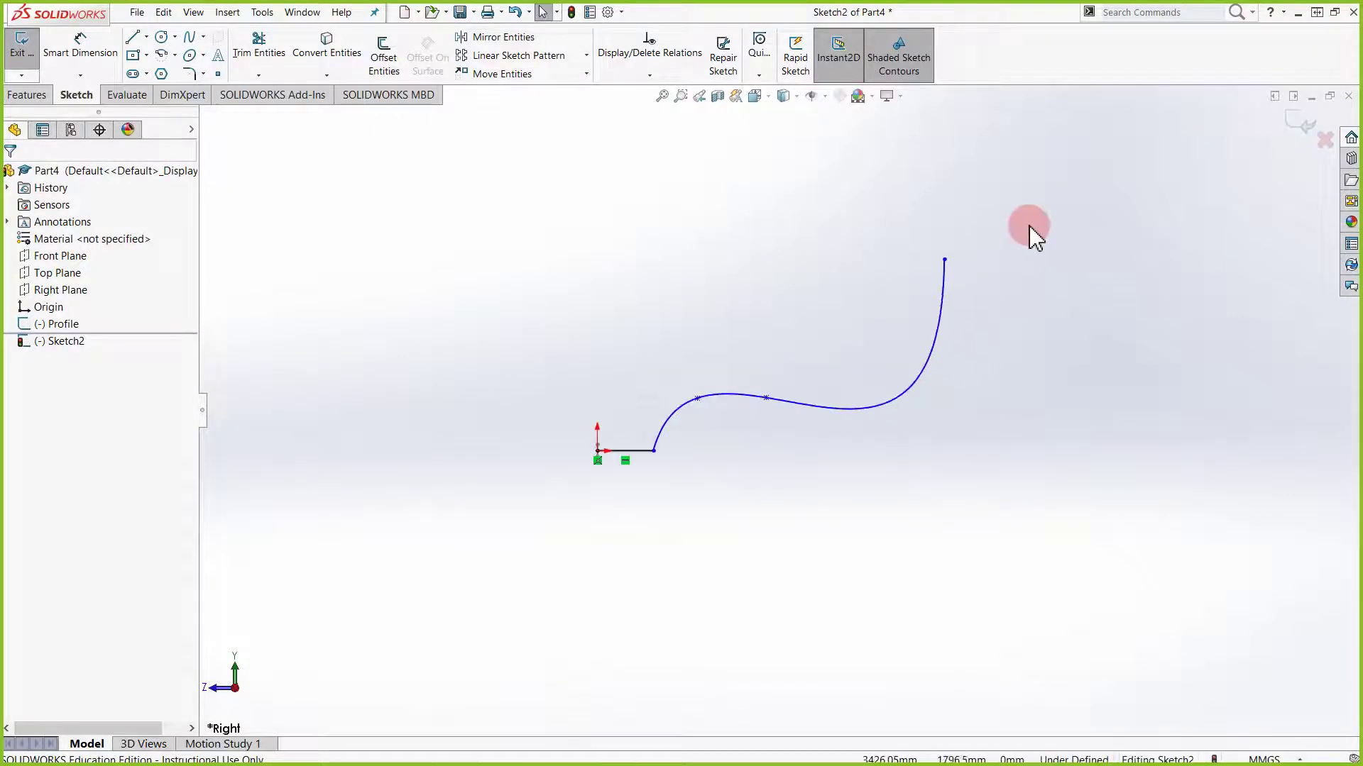
pyautogui.scroll(-2, 795, 312)
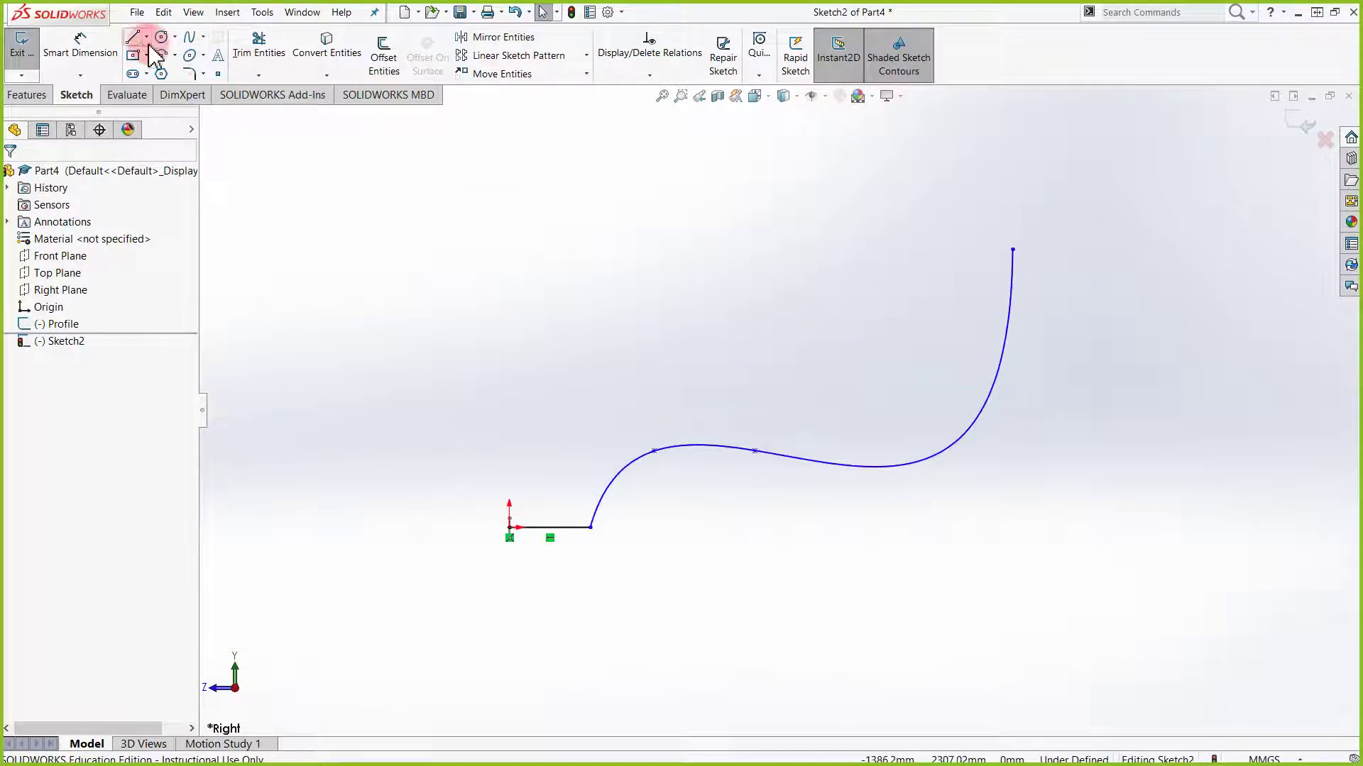
pyautogui.click(142, 39)
pyautogui.click(1012, 250)
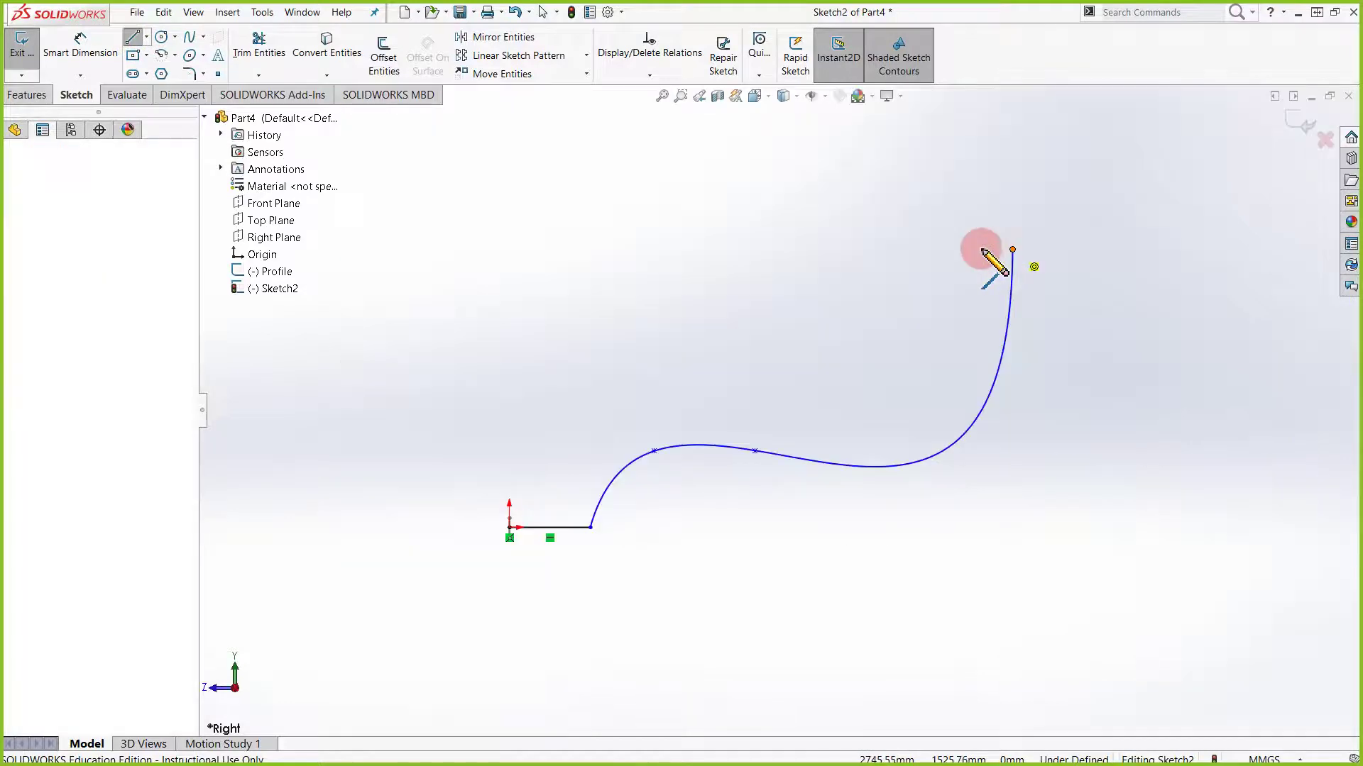
pyautogui.click(525, 249)
pyautogui.press('Escape')
pyautogui.press('Escape')
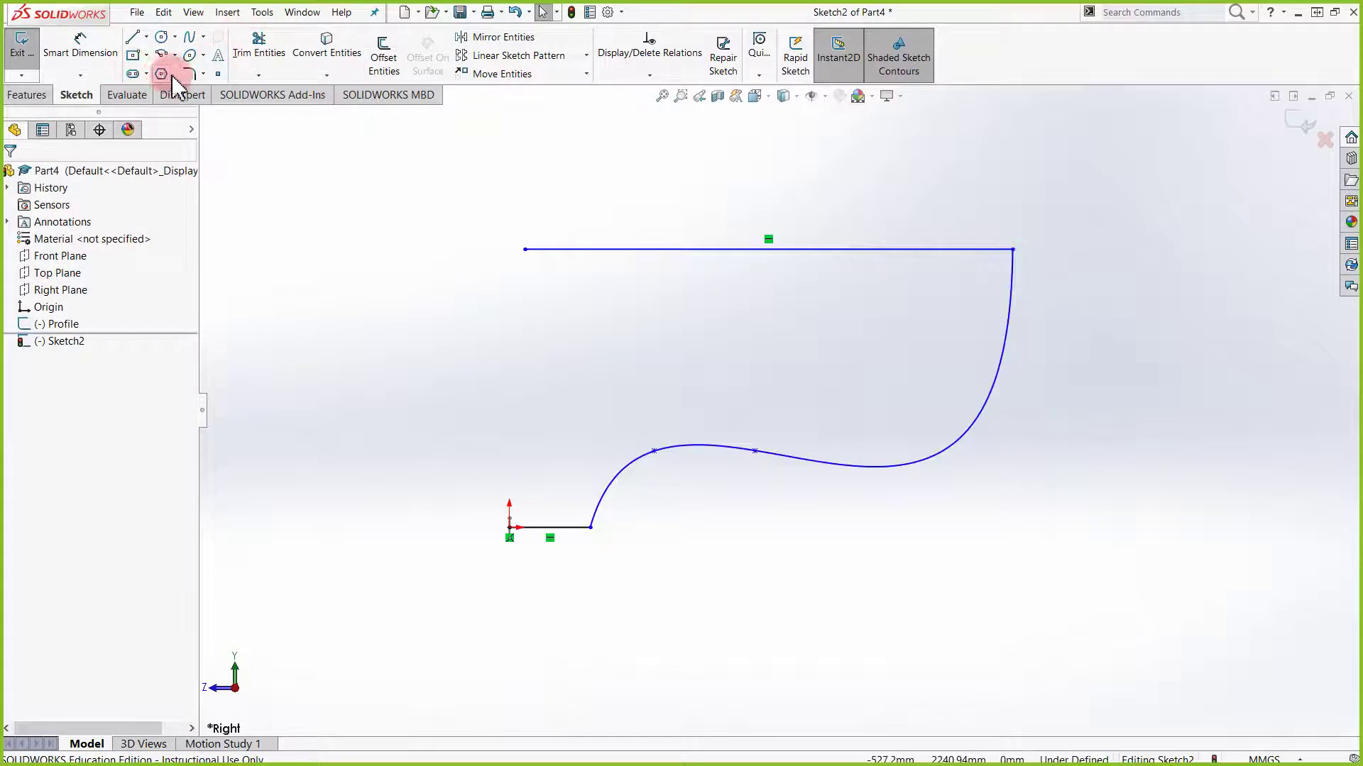
# Round the corner between the upper horizontal line and the spline with a 50 mm sketch fillet
pyautogui.click(203, 73)
pyautogui.click(224, 91)
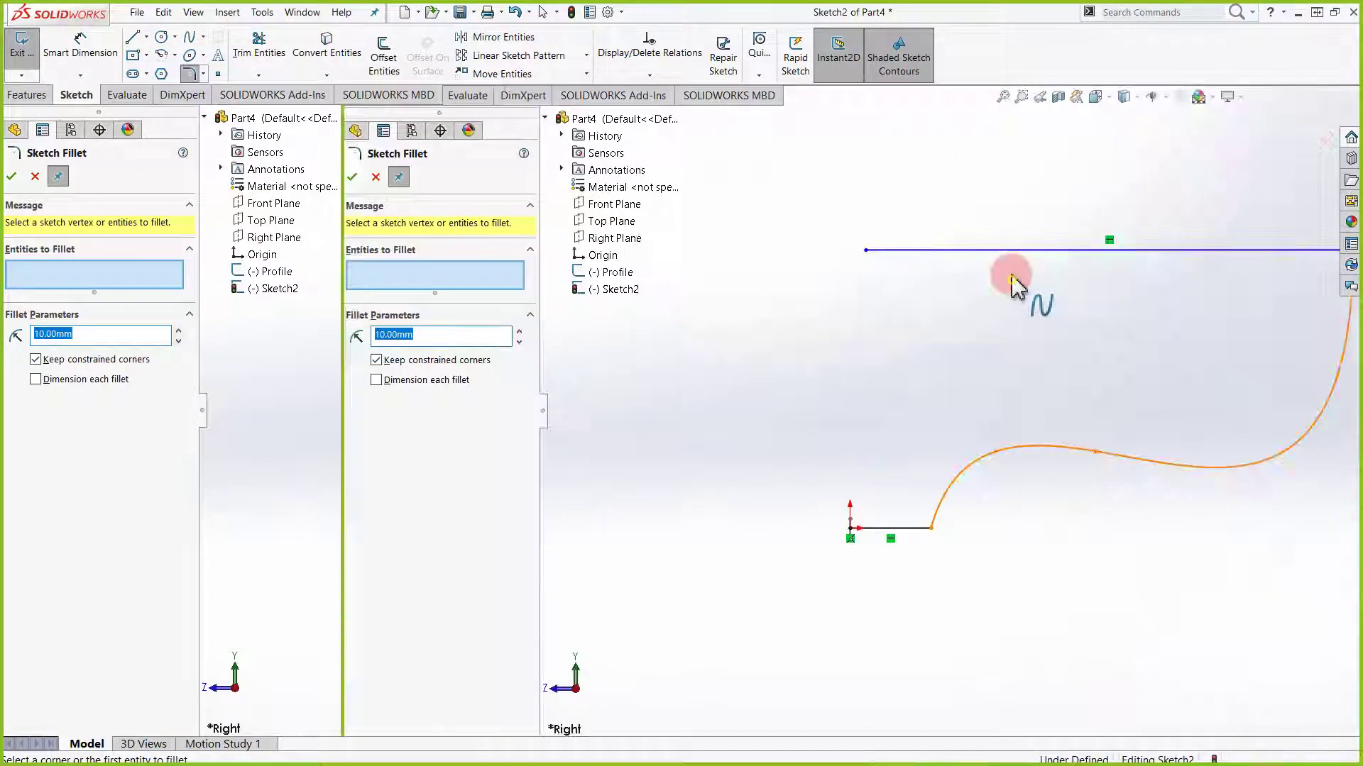
pyautogui.click(1011, 281)
pyautogui.click(995, 249)
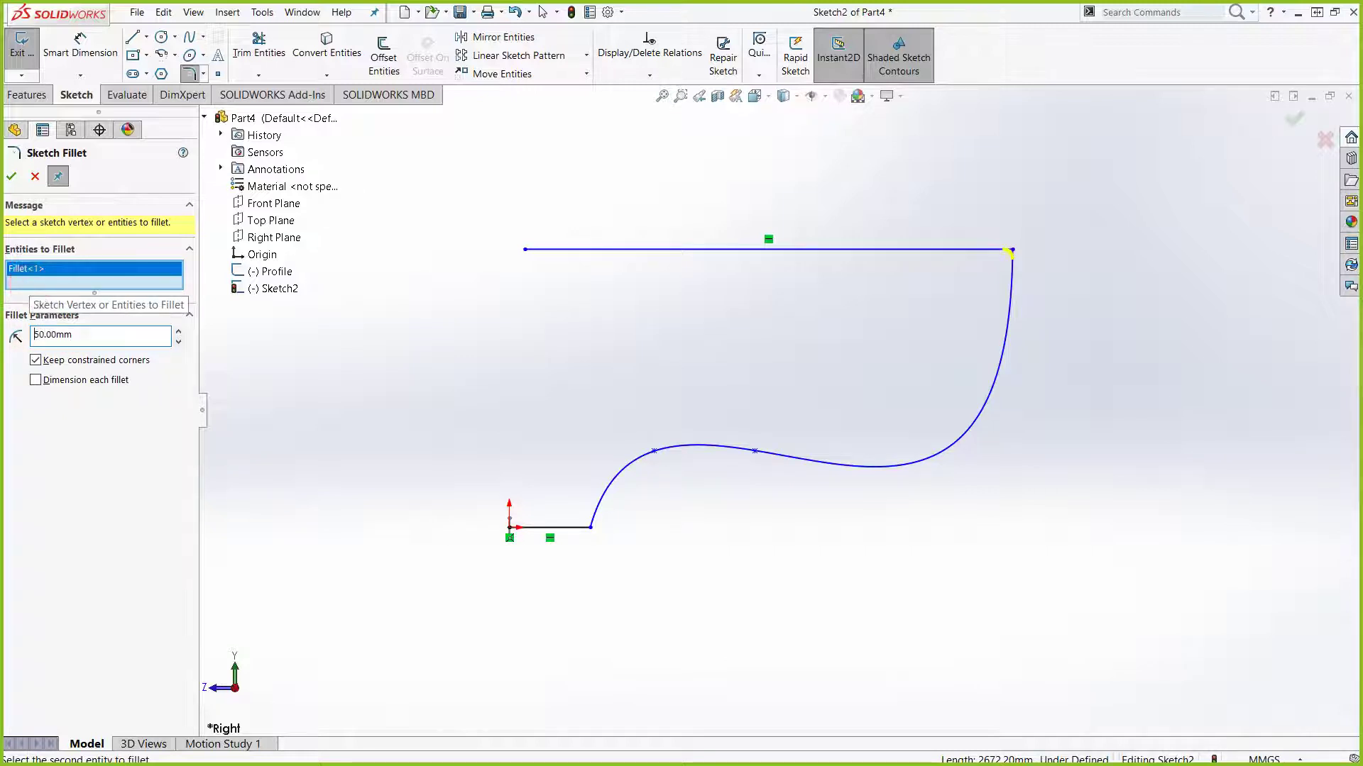
pyautogui.click(12, 176)
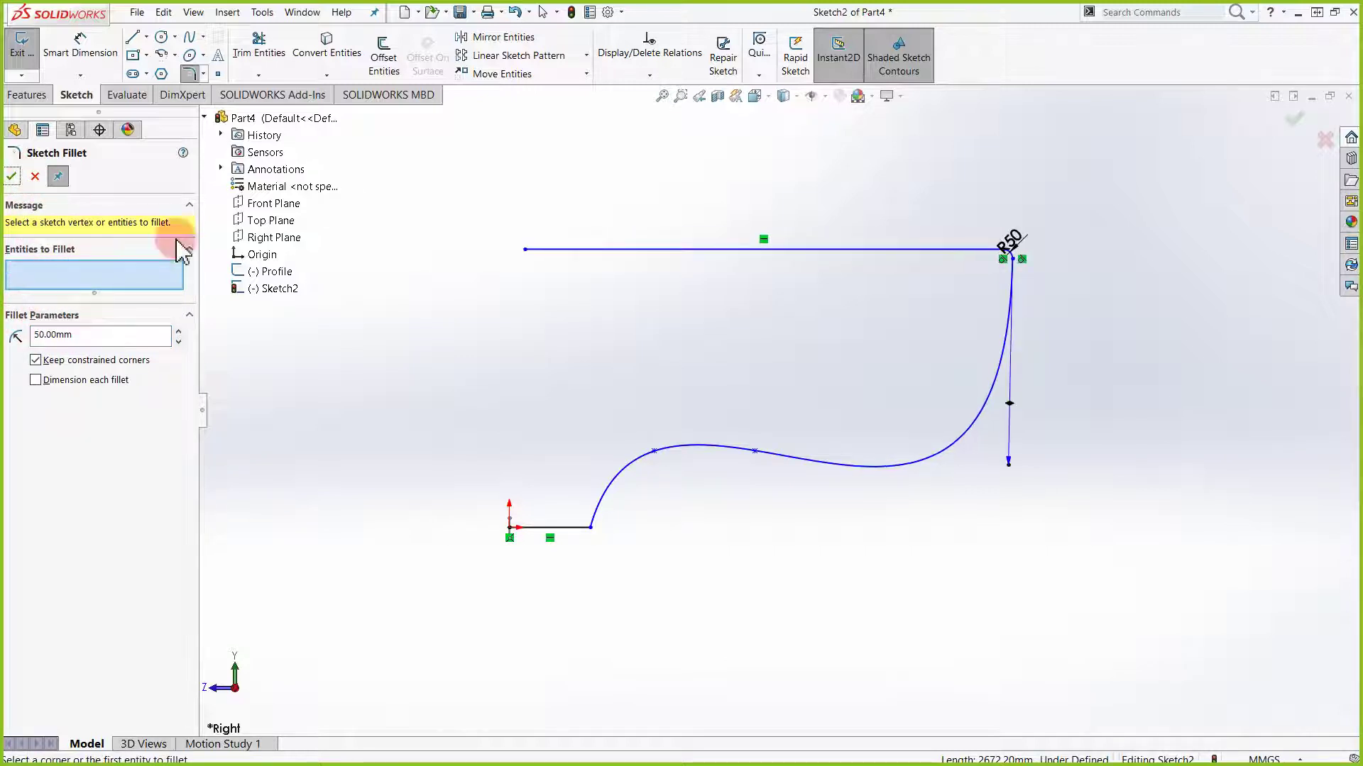
# Round the corner between the lower horizontal line and the spline with a 50 mm sketch fillet
pyautogui.scroll(-10, 1034, 251)
pyautogui.scroll(12, 942, 322)
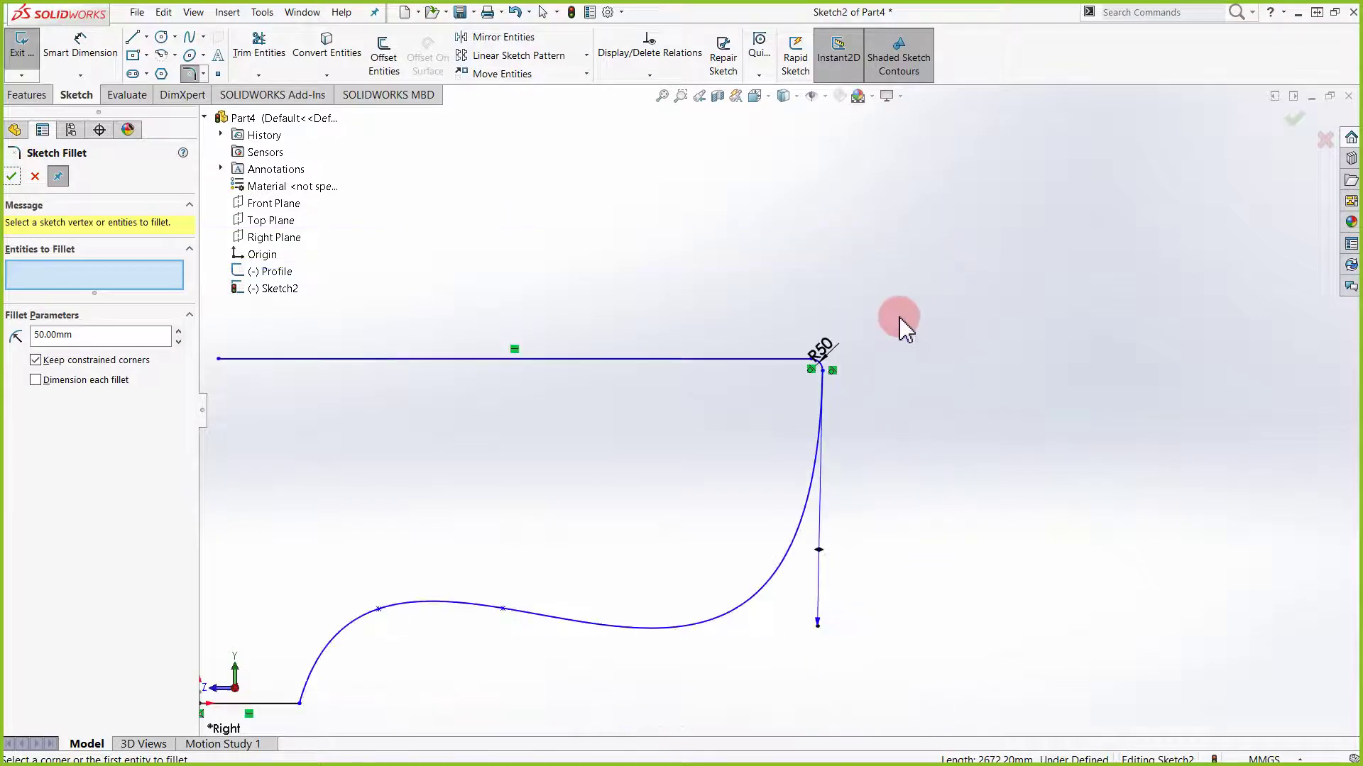
pyautogui.scroll(-10, 506, 623)
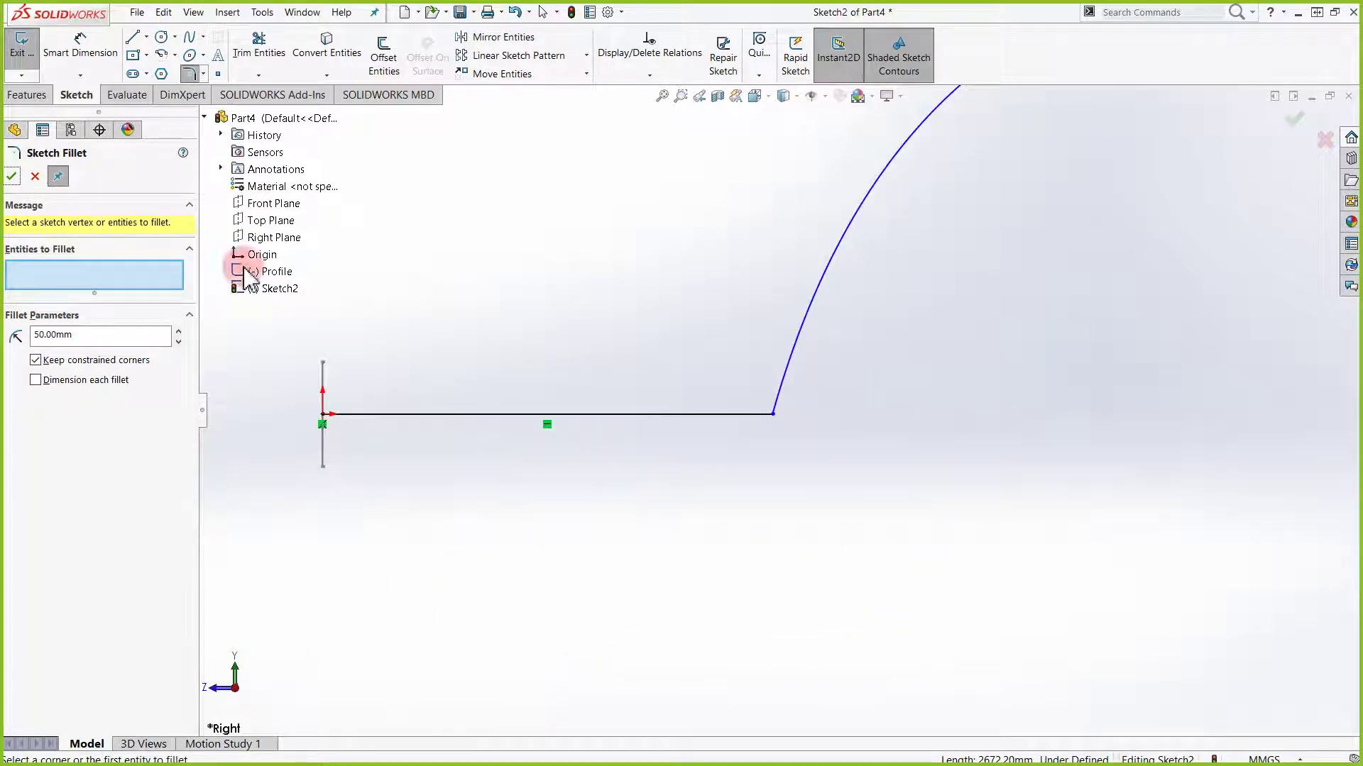
pyautogui.click(57, 177)
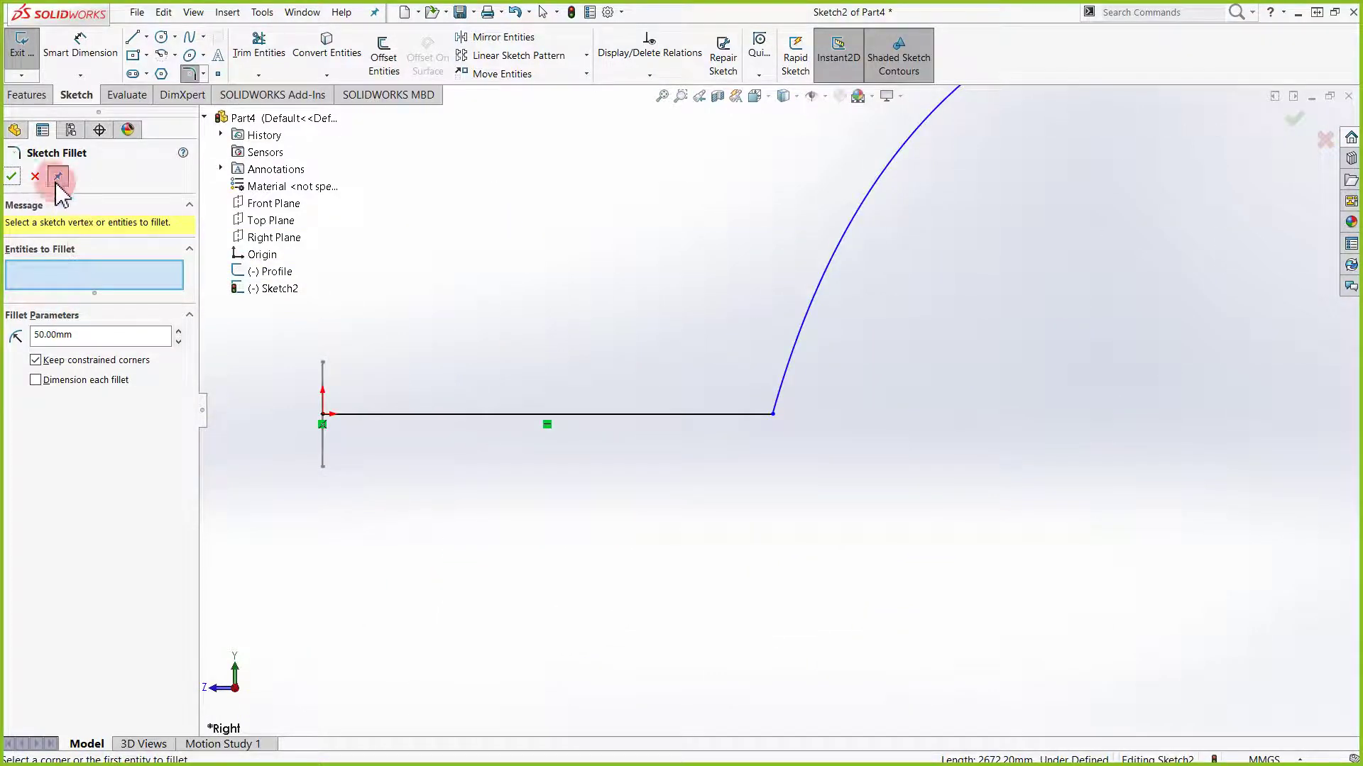
pyautogui.click(745, 415)
pyautogui.click(789, 370)
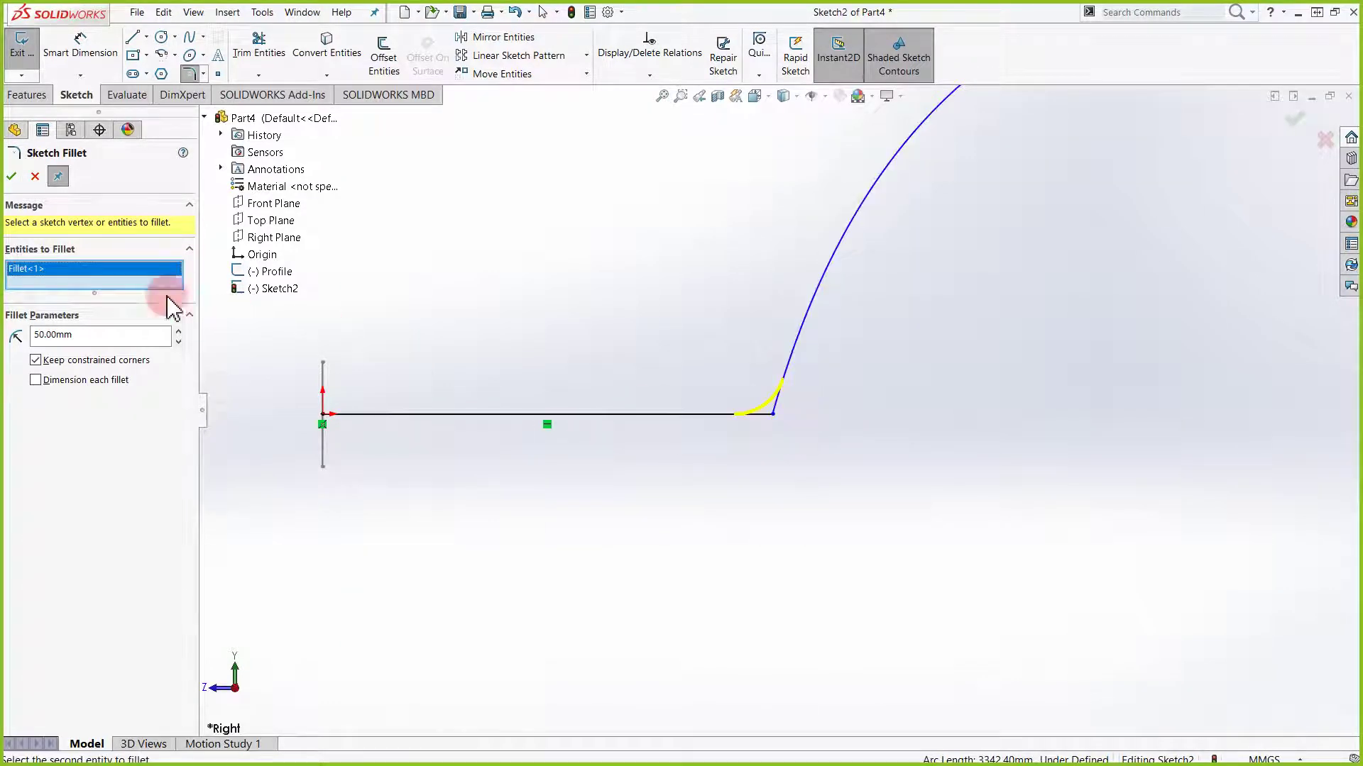
pyautogui.click(12, 176)
pyautogui.scroll(5, 696, 511)
pyautogui.press('Escape')
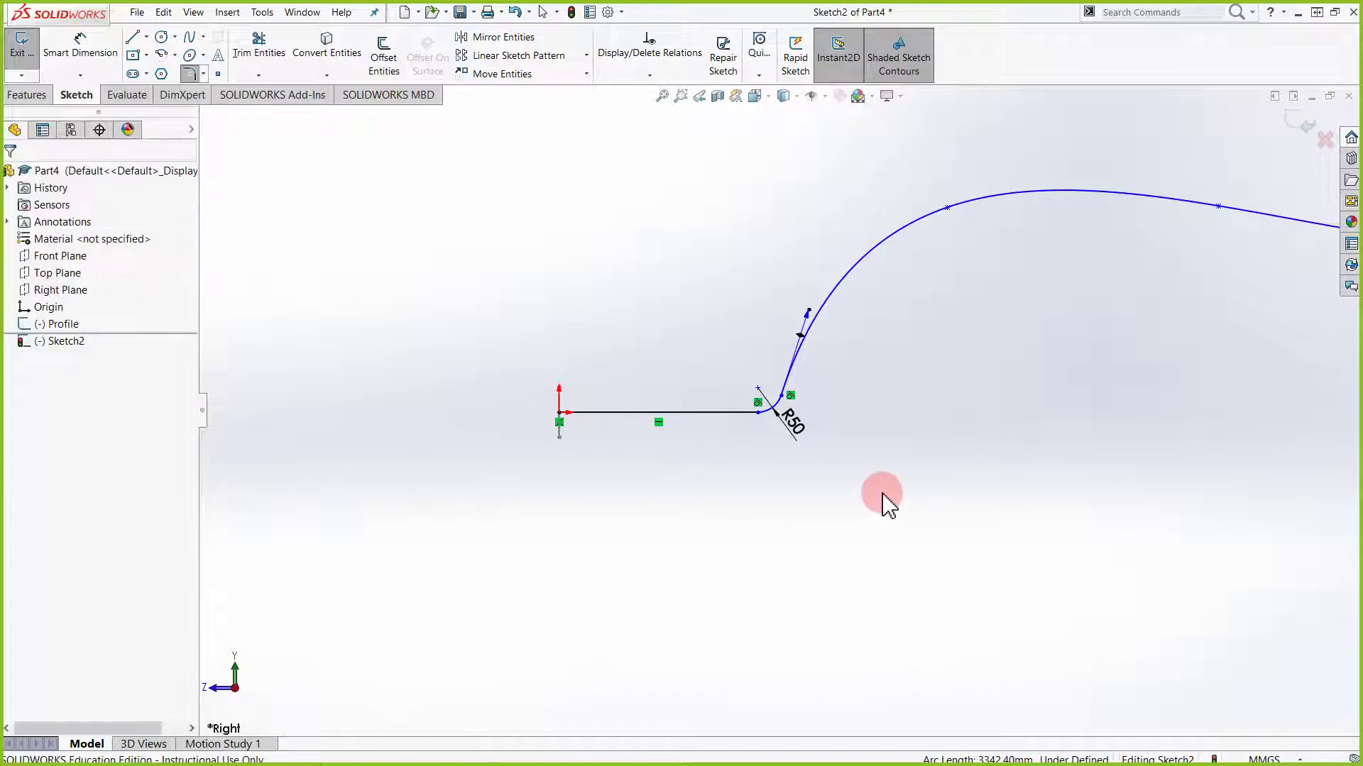
# Rename the line-and-spline sketch as Path and exit the sketch
pyautogui.scroll(8, 883, 493)
pyautogui.scroll(-2, 950, 396)
pyautogui.moveTo(739, 418)
pyautogui.mouseDown(button='middle')
pyautogui.moveTo(809, 420)
pyautogui.moveTo(807, 448)
pyautogui.mouseUp(button='middle')
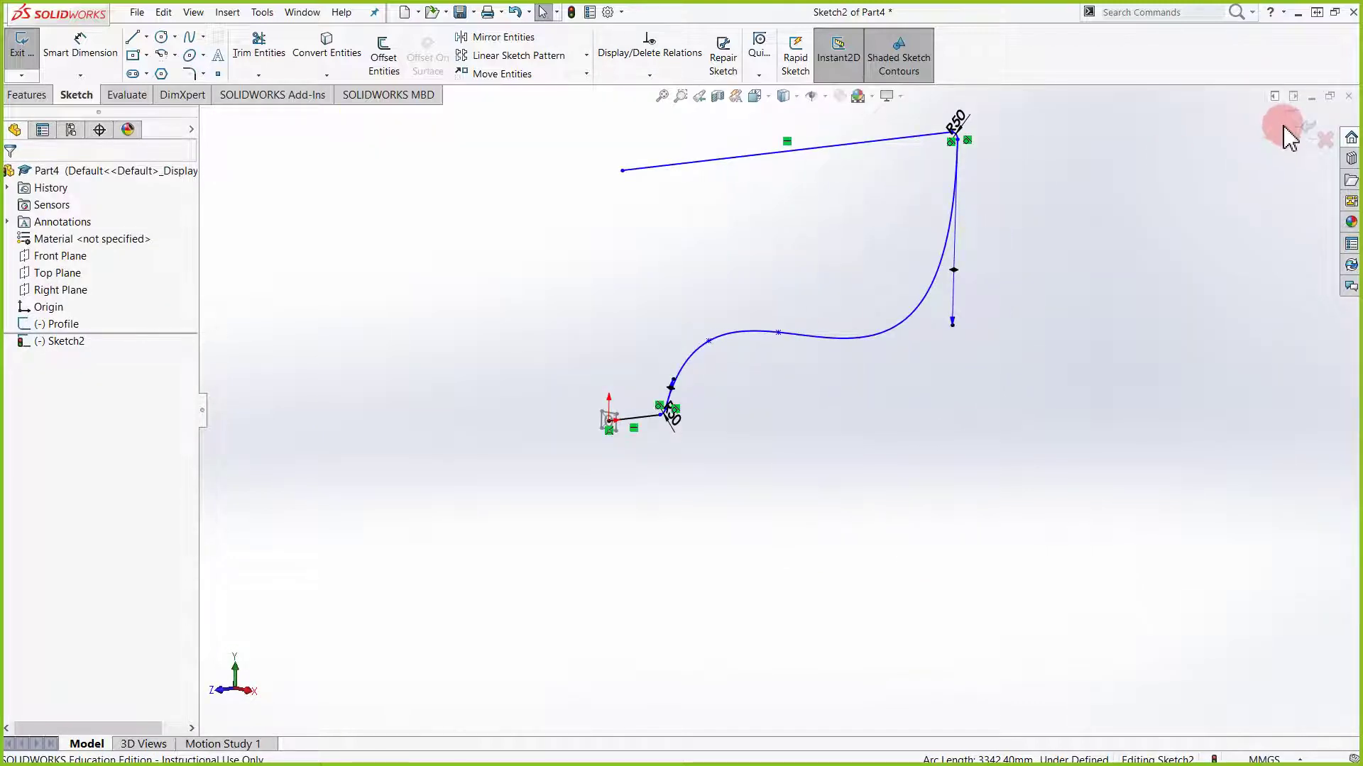
pyautogui.rightClick(64, 341)
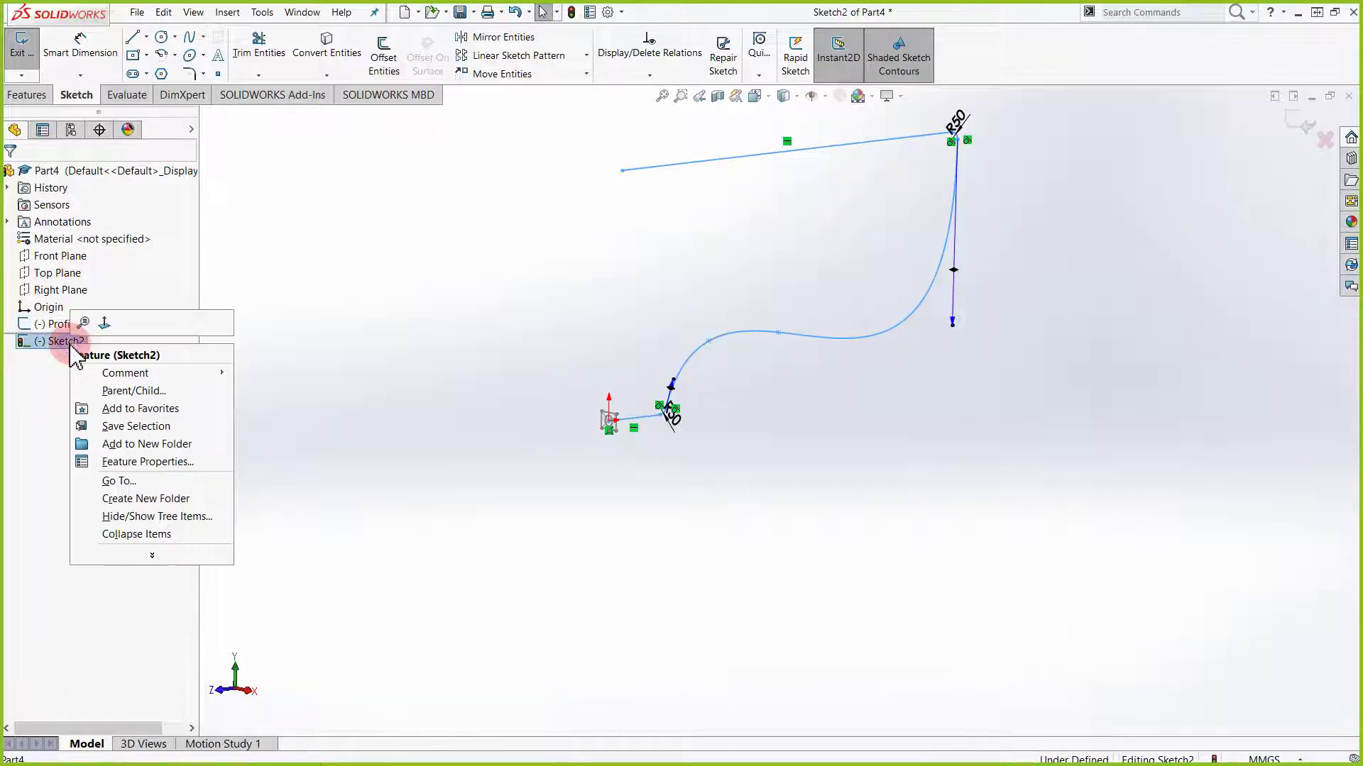
pyautogui.click(168, 462)
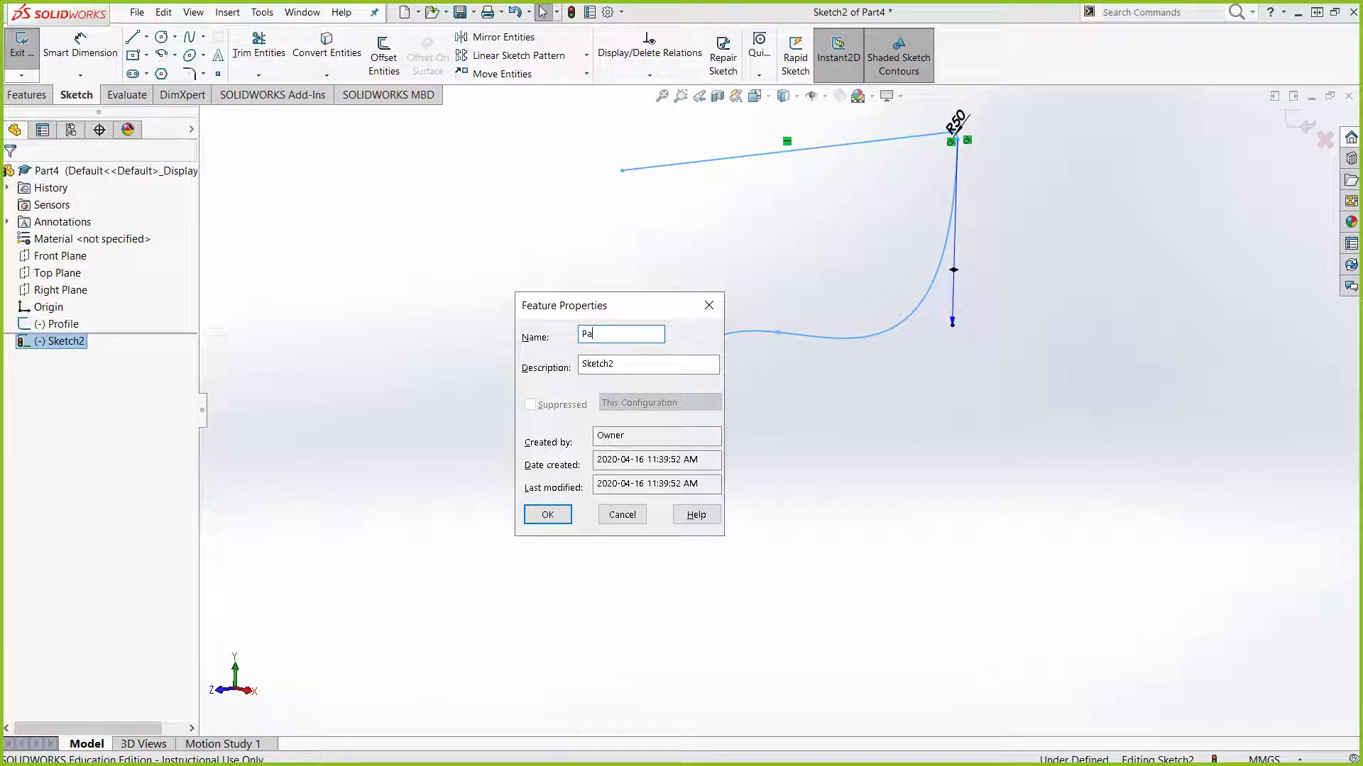
pyautogui.write('Path')
pyautogui.click(562, 508)
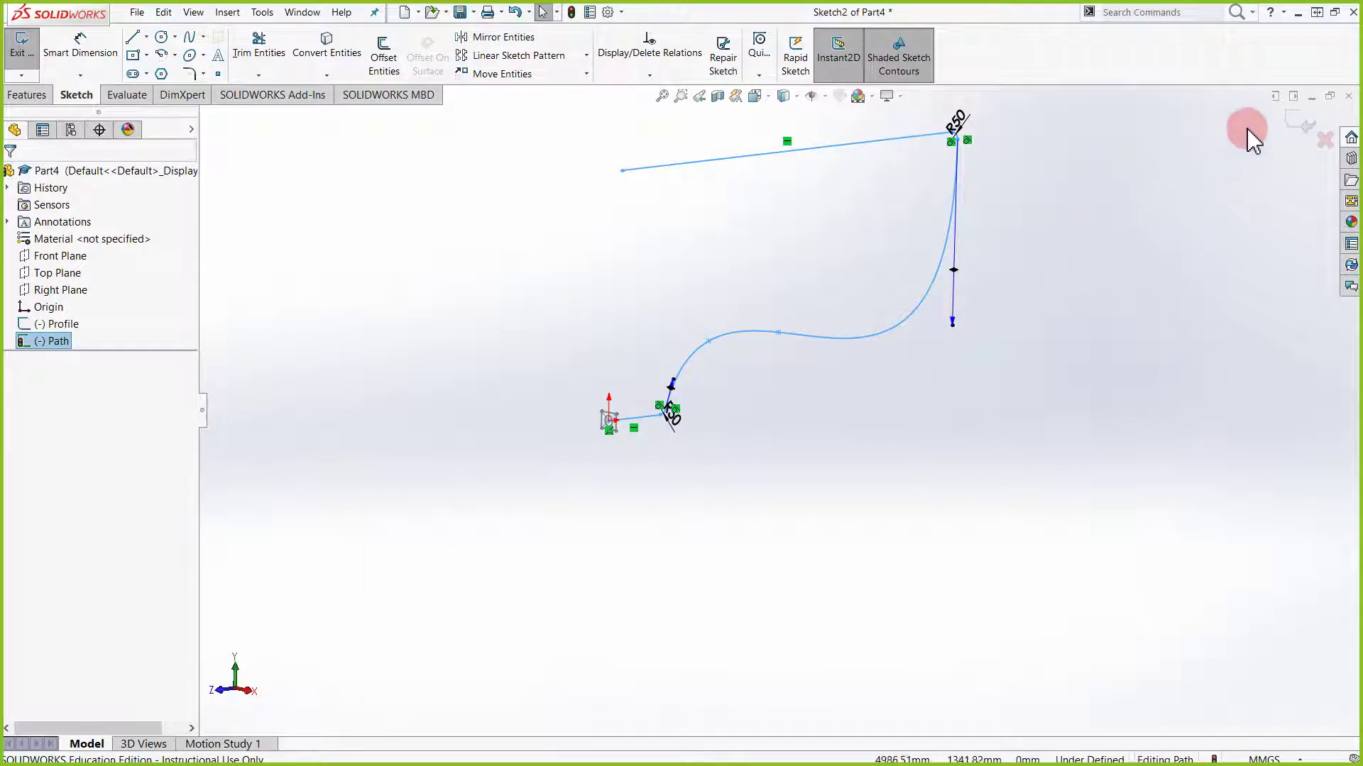
pyautogui.click(1296, 135)
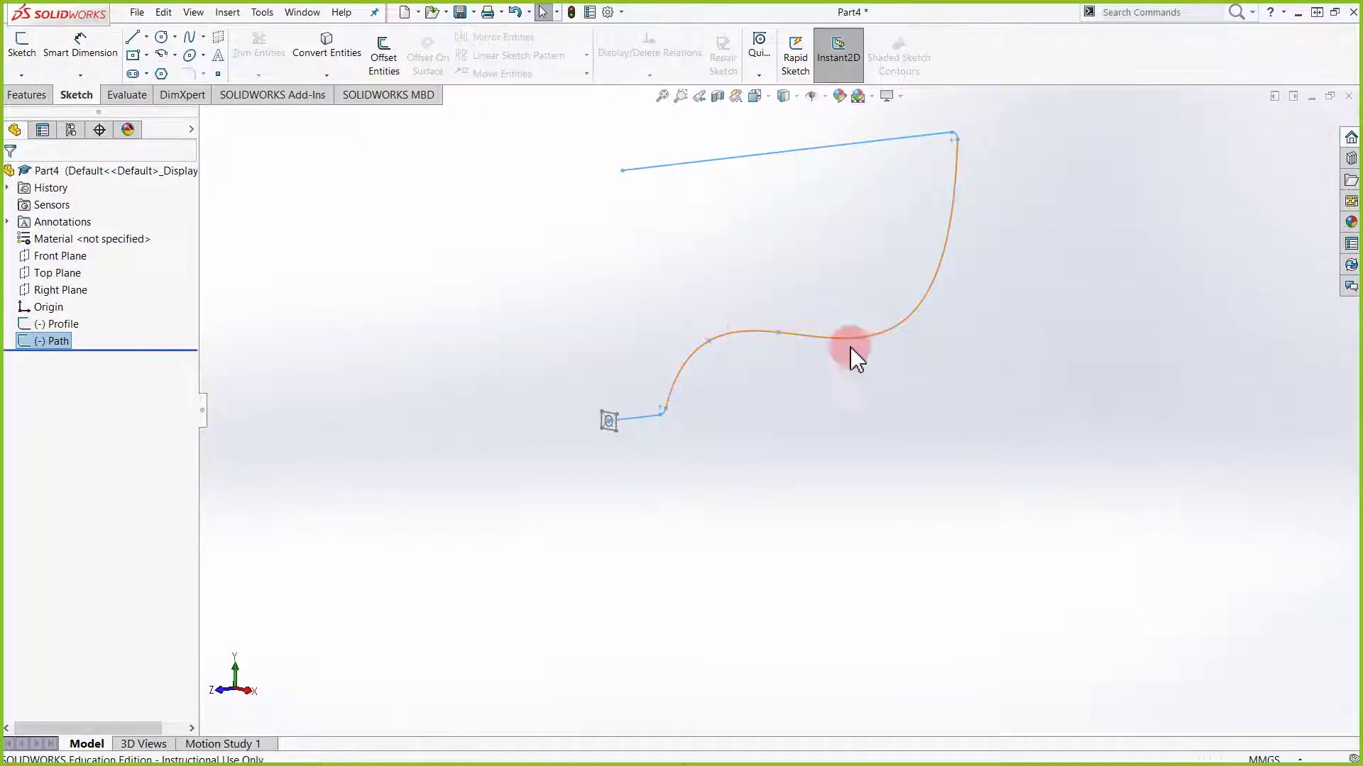
# Try to create a Swept Boss/Base with the Profile sketch as profile and the Path sketch as path
pyautogui.scroll(-3, 588, 298)
pyautogui.scroll(2, 690, 406)
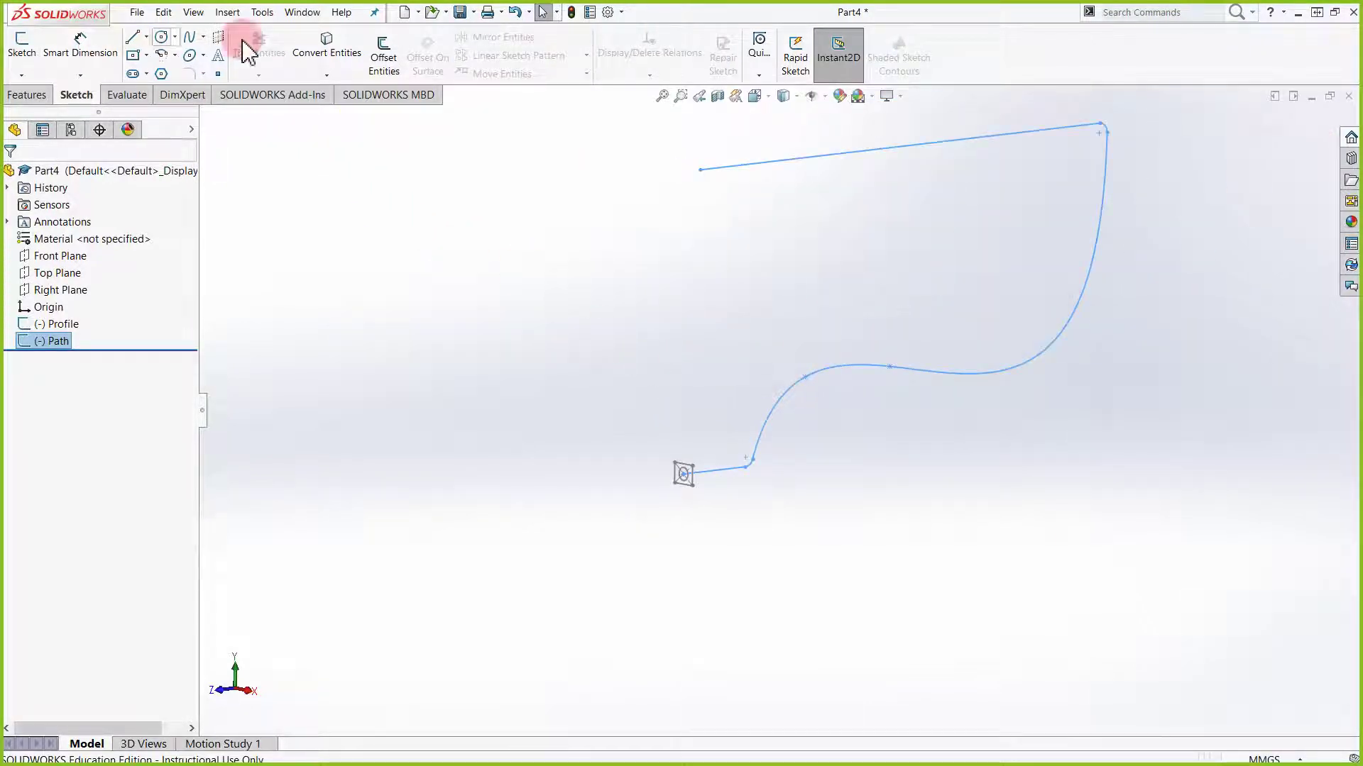
pyautogui.click(33, 99)
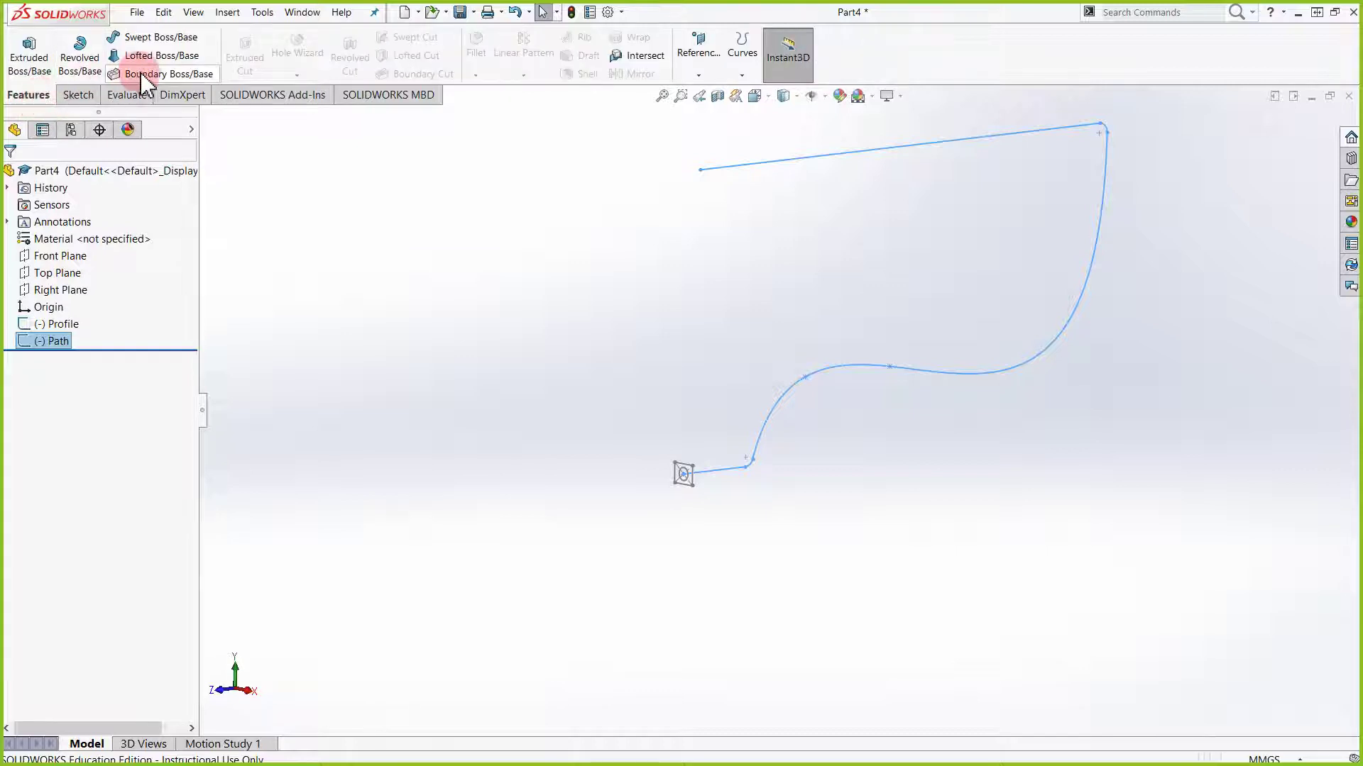
pyautogui.click(161, 37)
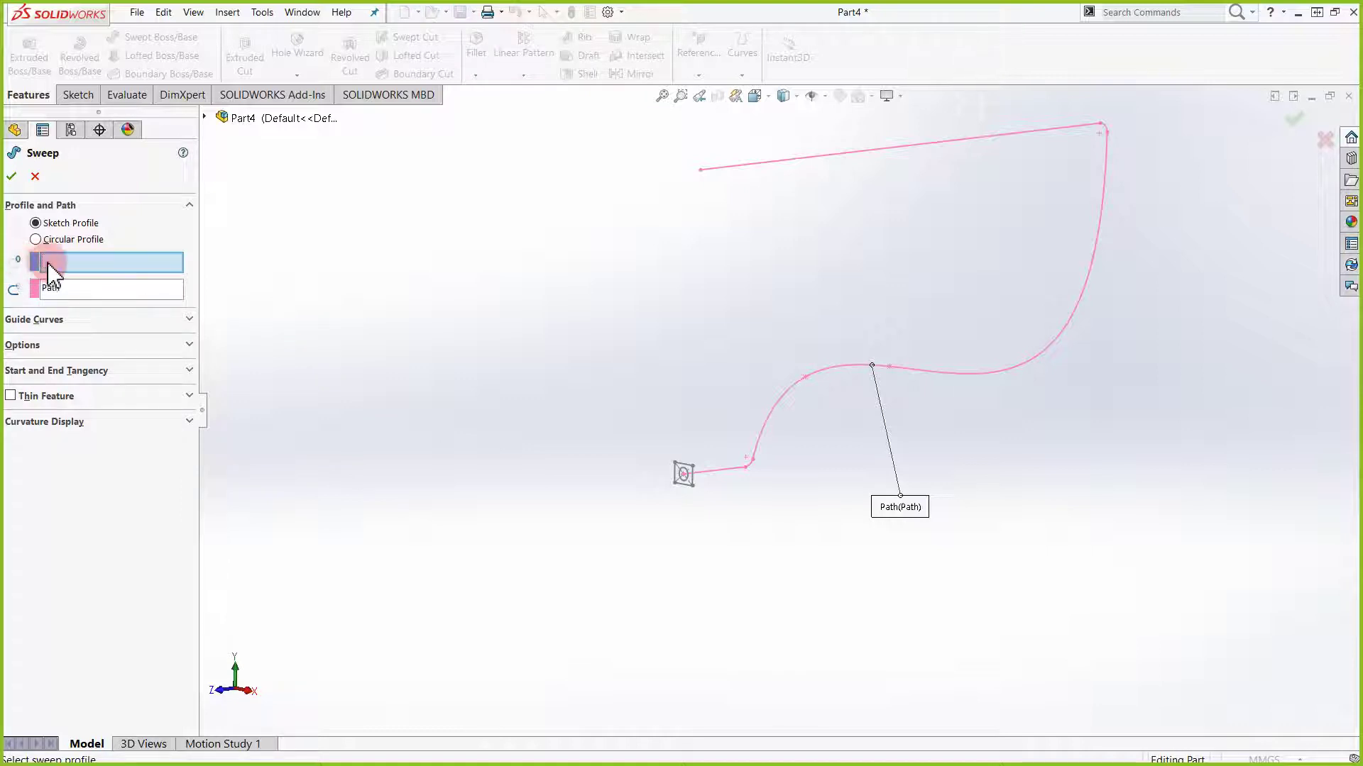
pyautogui.click(205, 116)
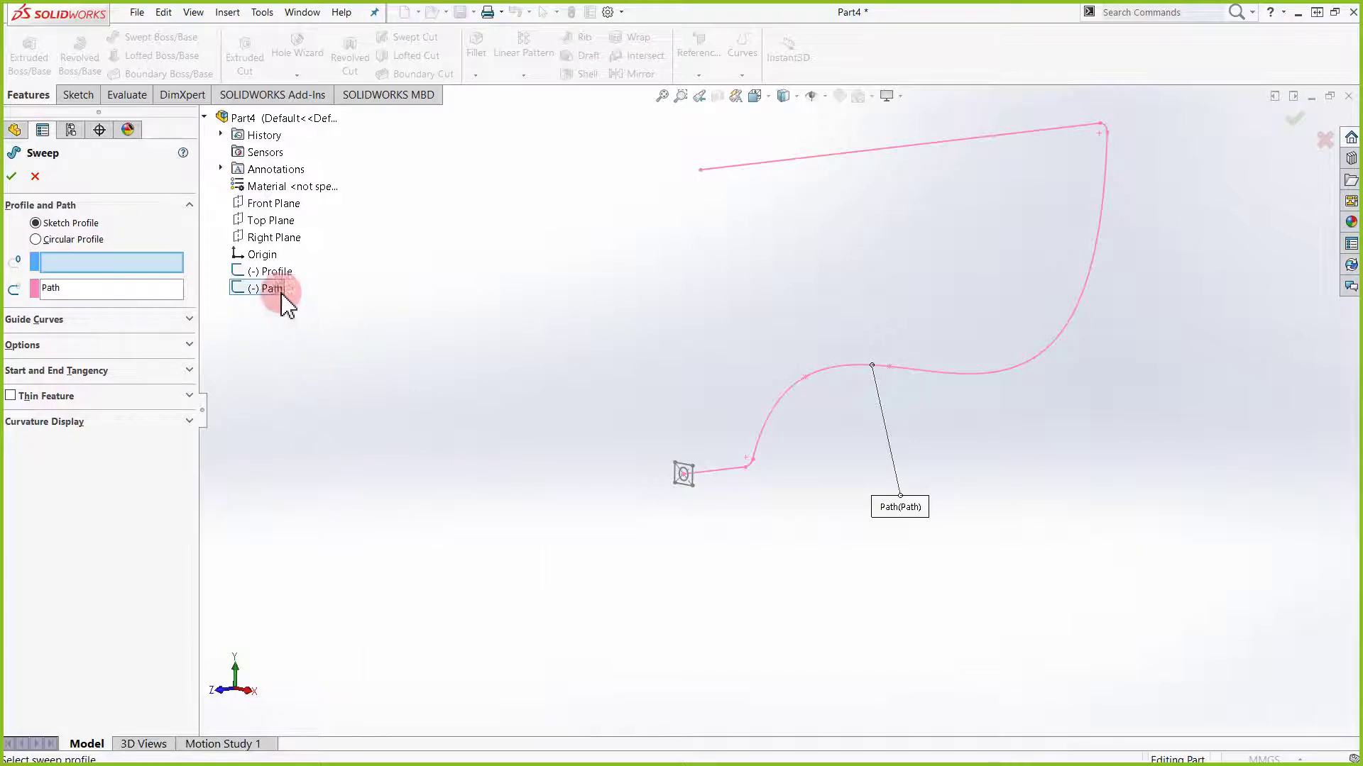
pyautogui.click(269, 272)
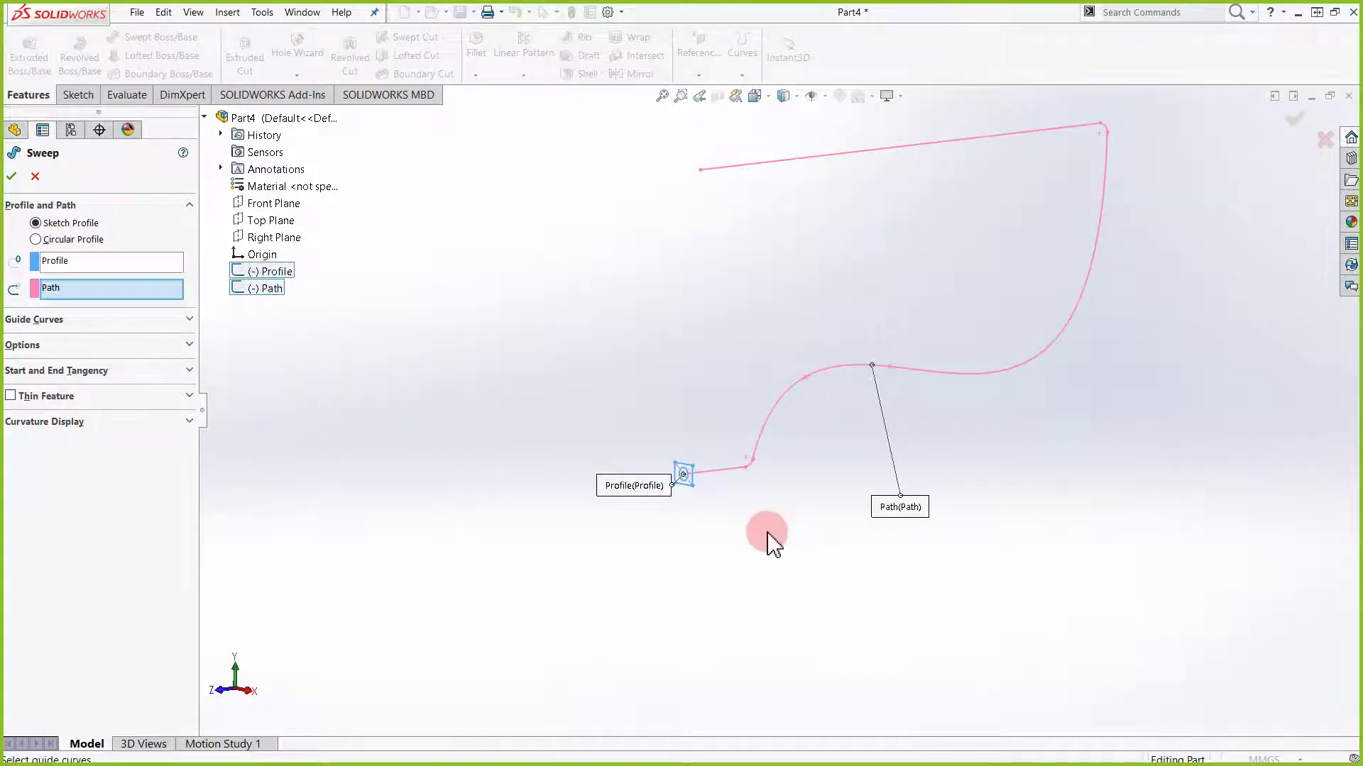
pyautogui.scroll(-8, 738, 488)
pyautogui.scroll(4, 614, 428)
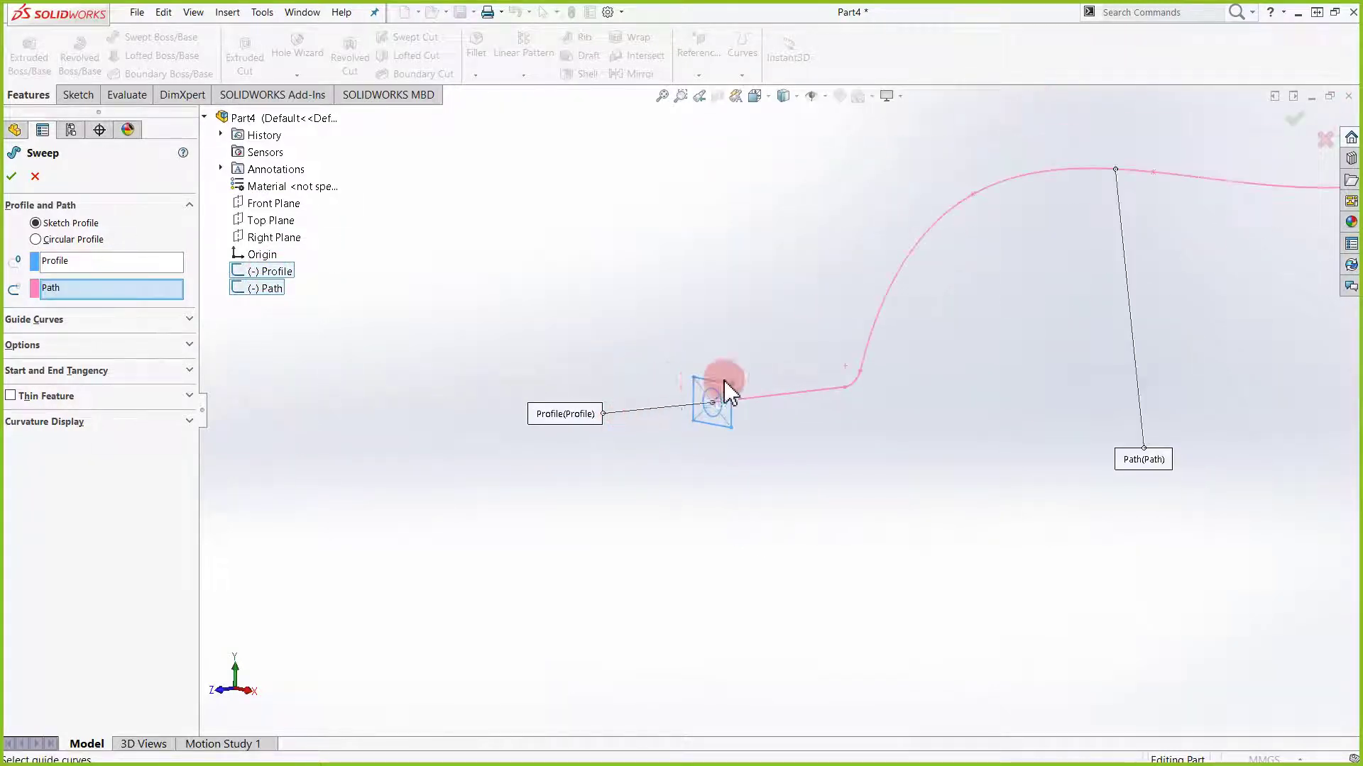
pyautogui.scroll(-3, 725, 397)
pyautogui.scroll(5, 554, 420)
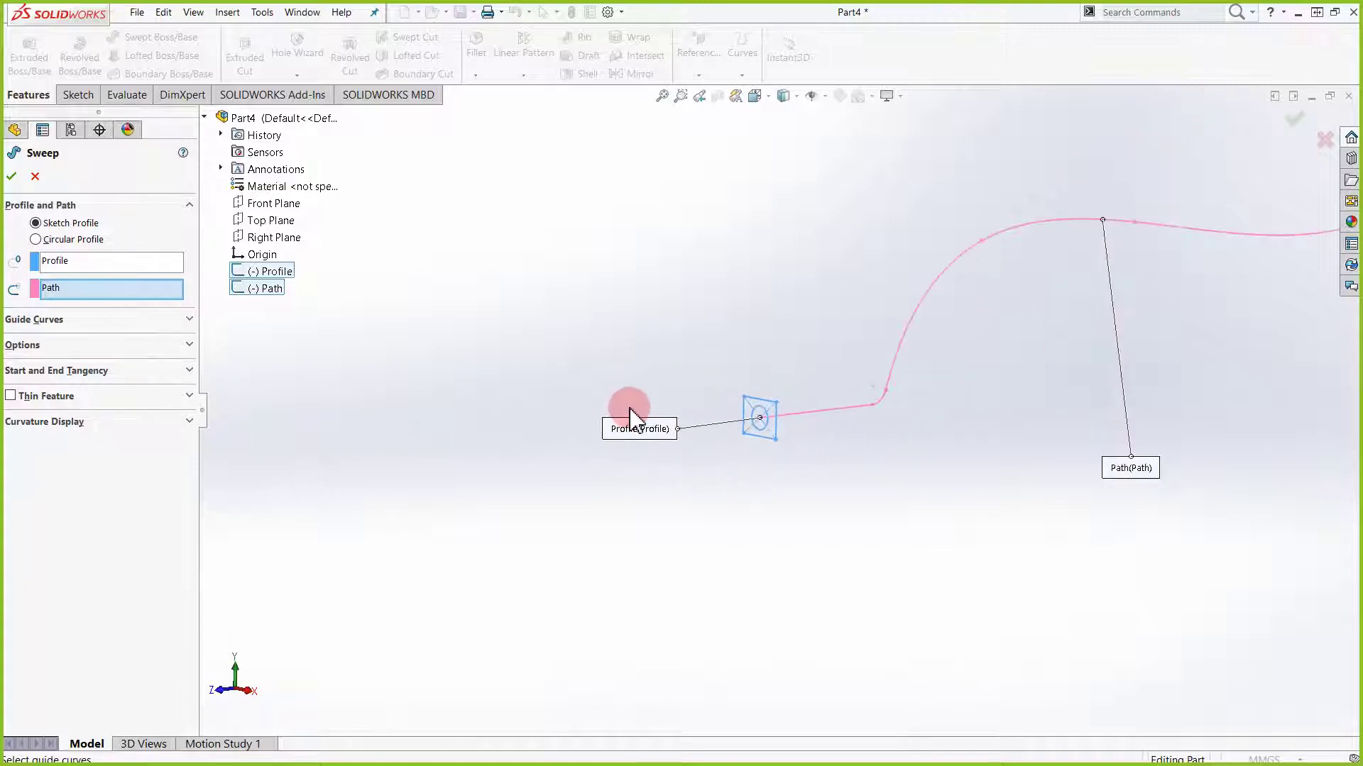
pyautogui.scroll(2, 781, 411)
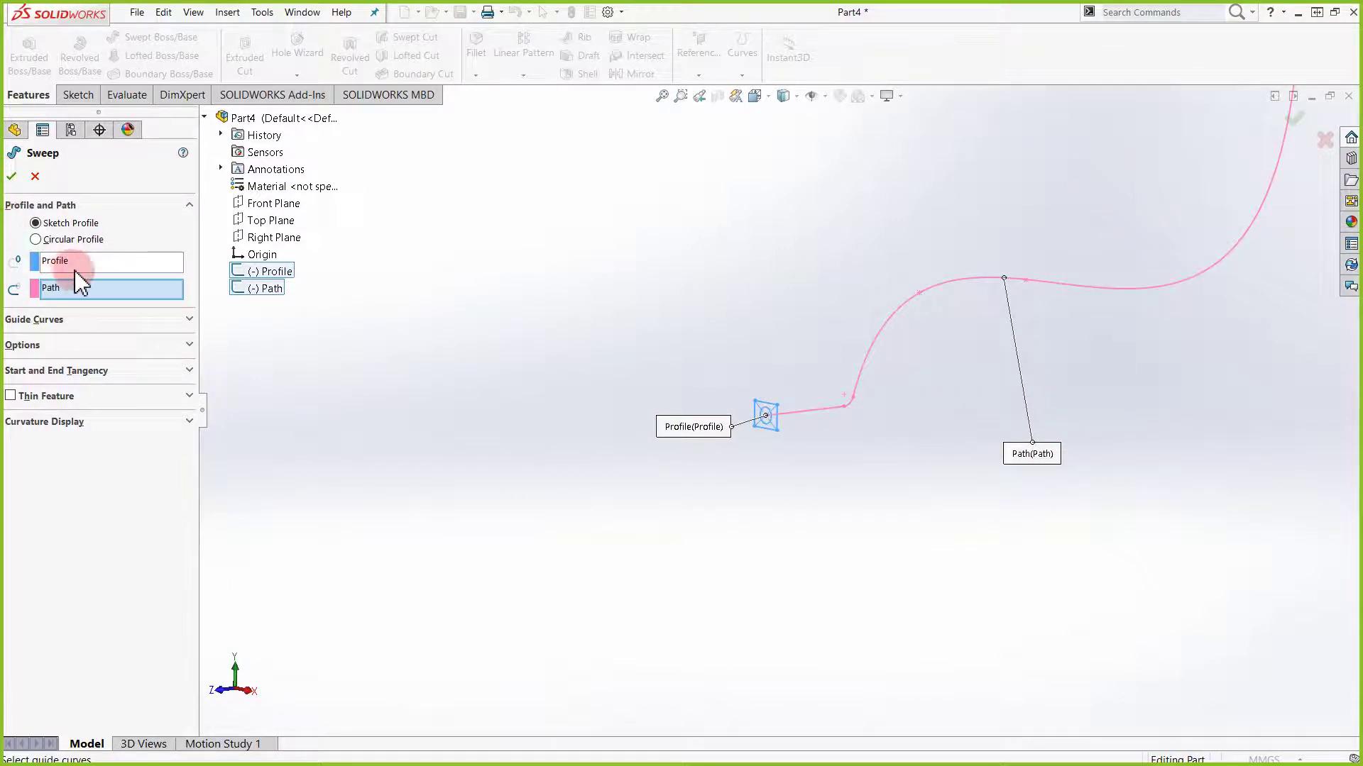
pyautogui.click(14, 177)
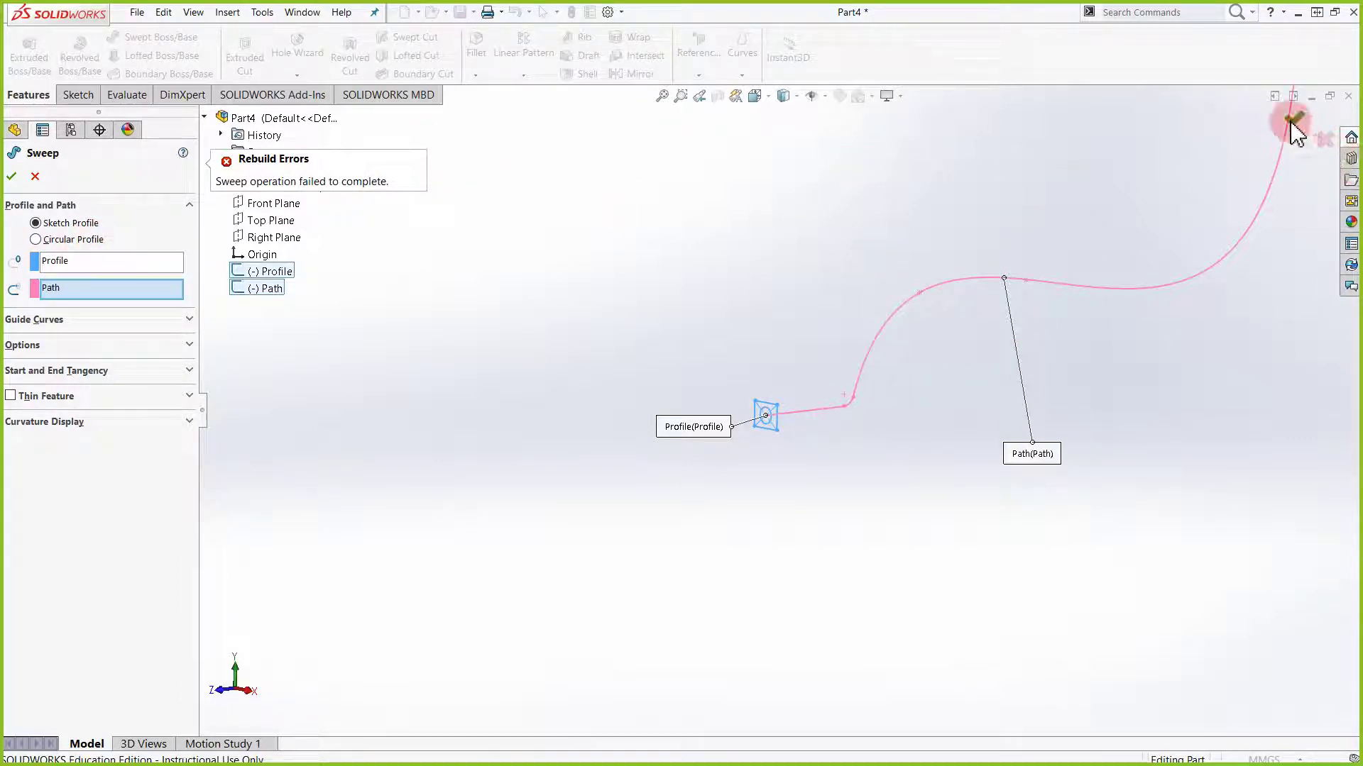
pyautogui.click(1324, 141)
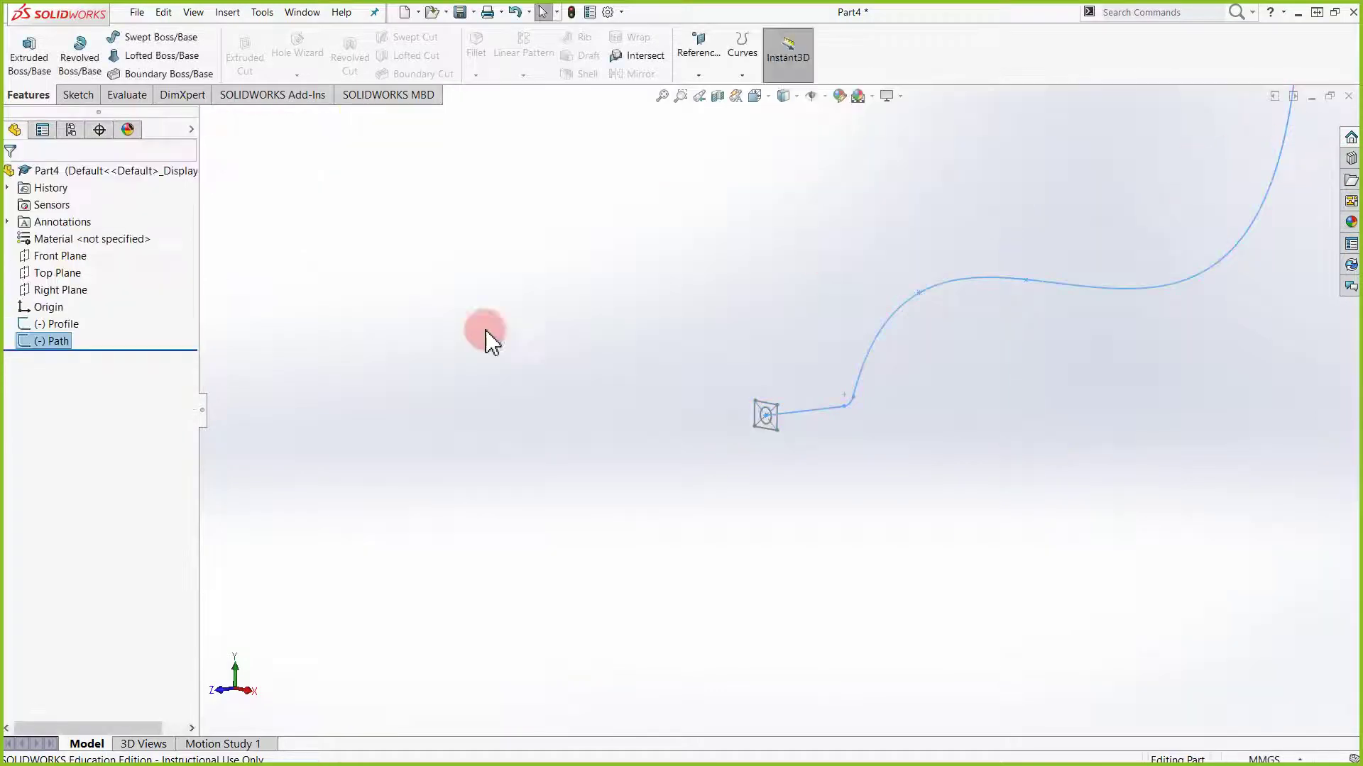
# Edit the Profile sketch to delete the rectangle around the circle, keeping only the circle, and exit the sketch
pyautogui.click(44, 341)
pyautogui.rightClick(59, 325)
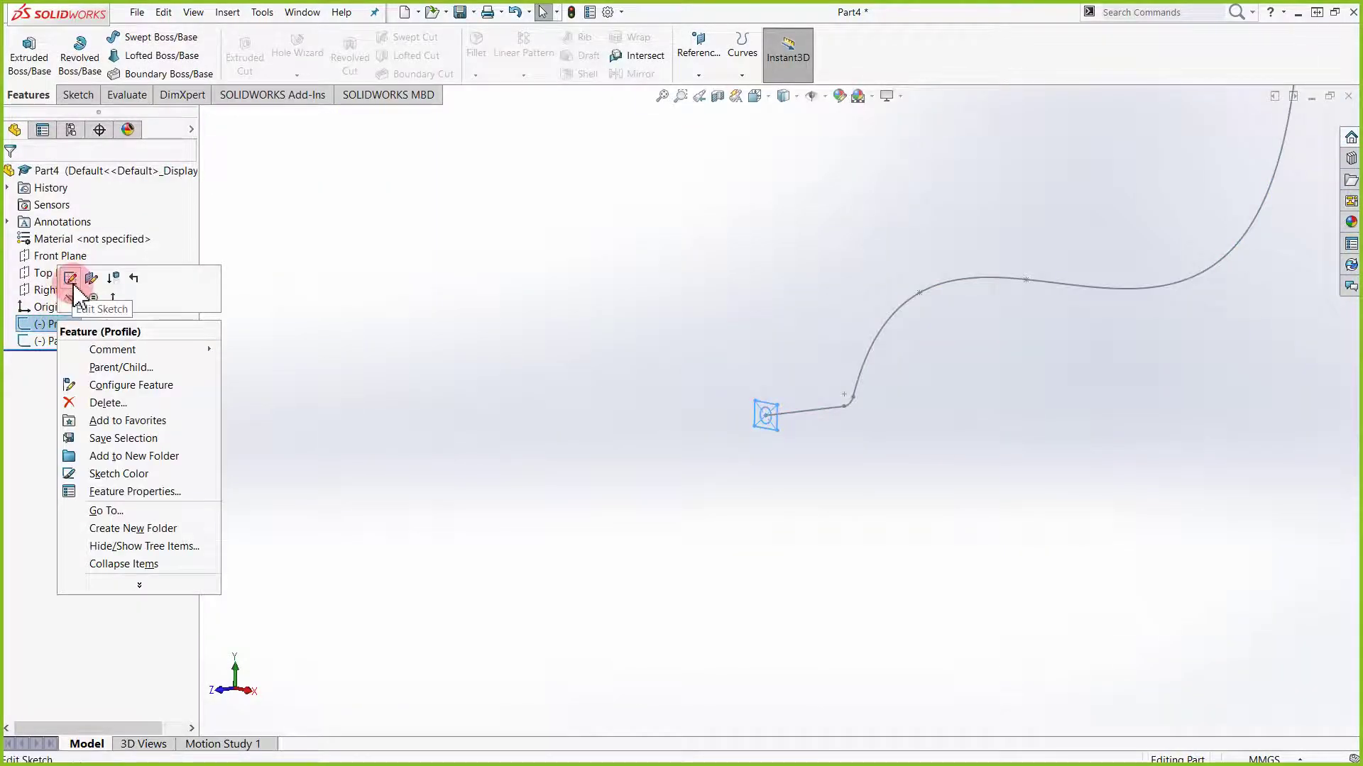
pyautogui.click(67, 279)
pyautogui.scroll(-10, 851, 422)
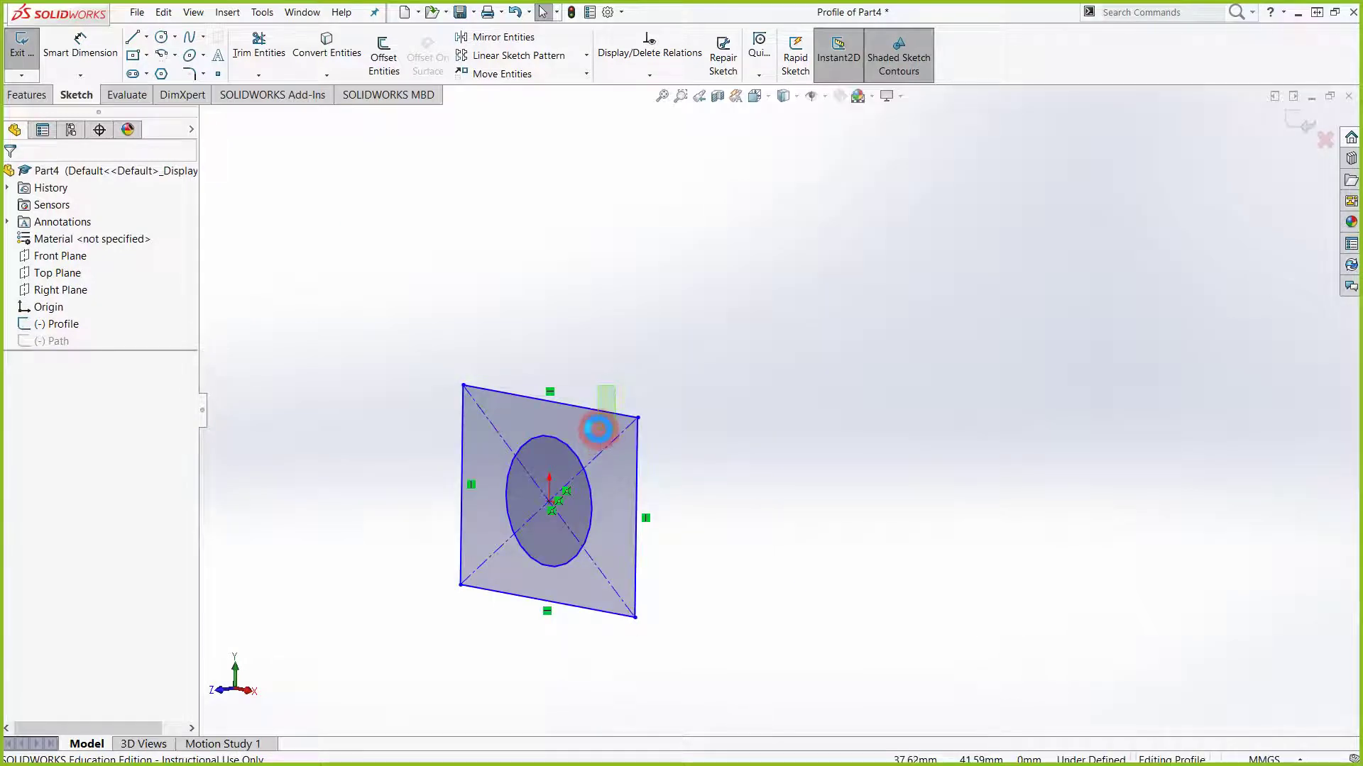
pyautogui.click(597, 430)
pyautogui.press('Delete')
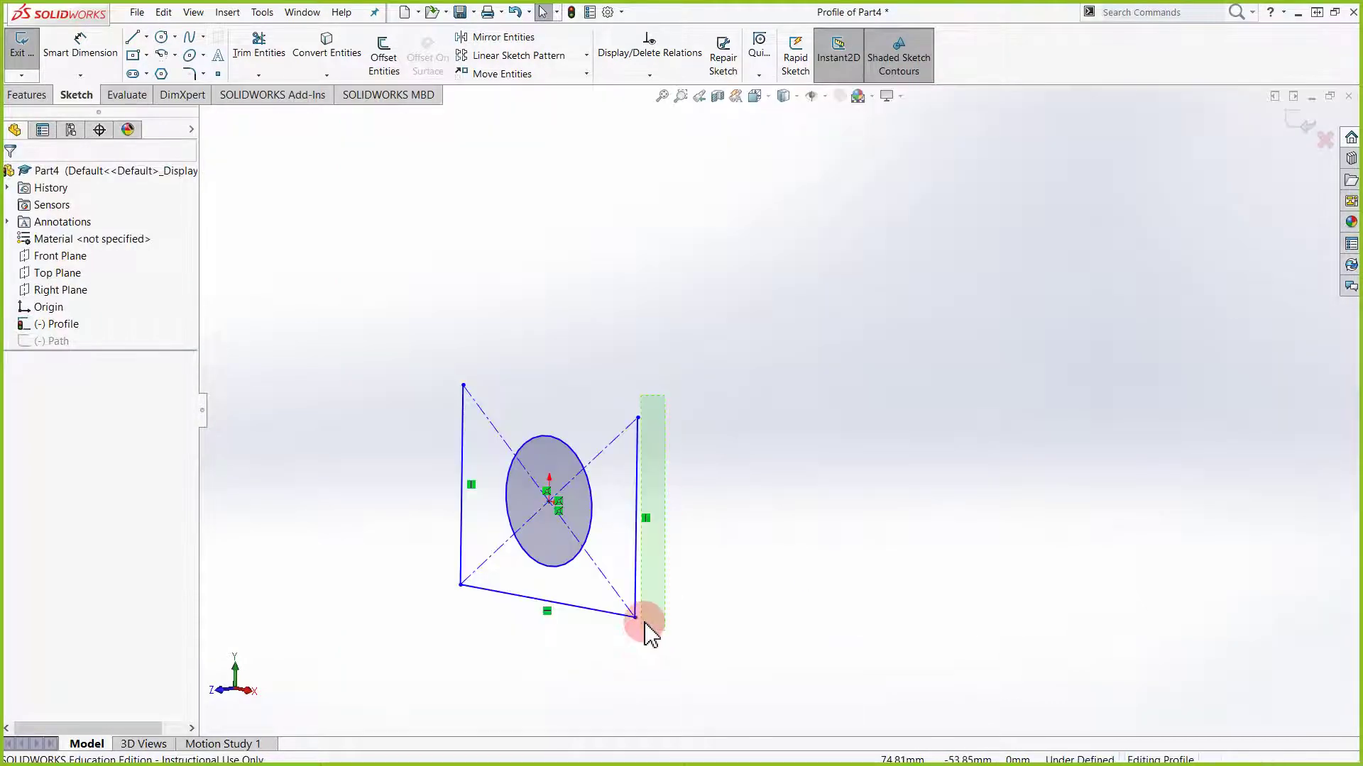
pyautogui.moveTo(644, 624); pyautogui.dragTo(622, 630)
pyautogui.press('Delete')
pyautogui.moveTo(486, 351); pyautogui.dragTo(426, 551)
pyautogui.press('Delete')
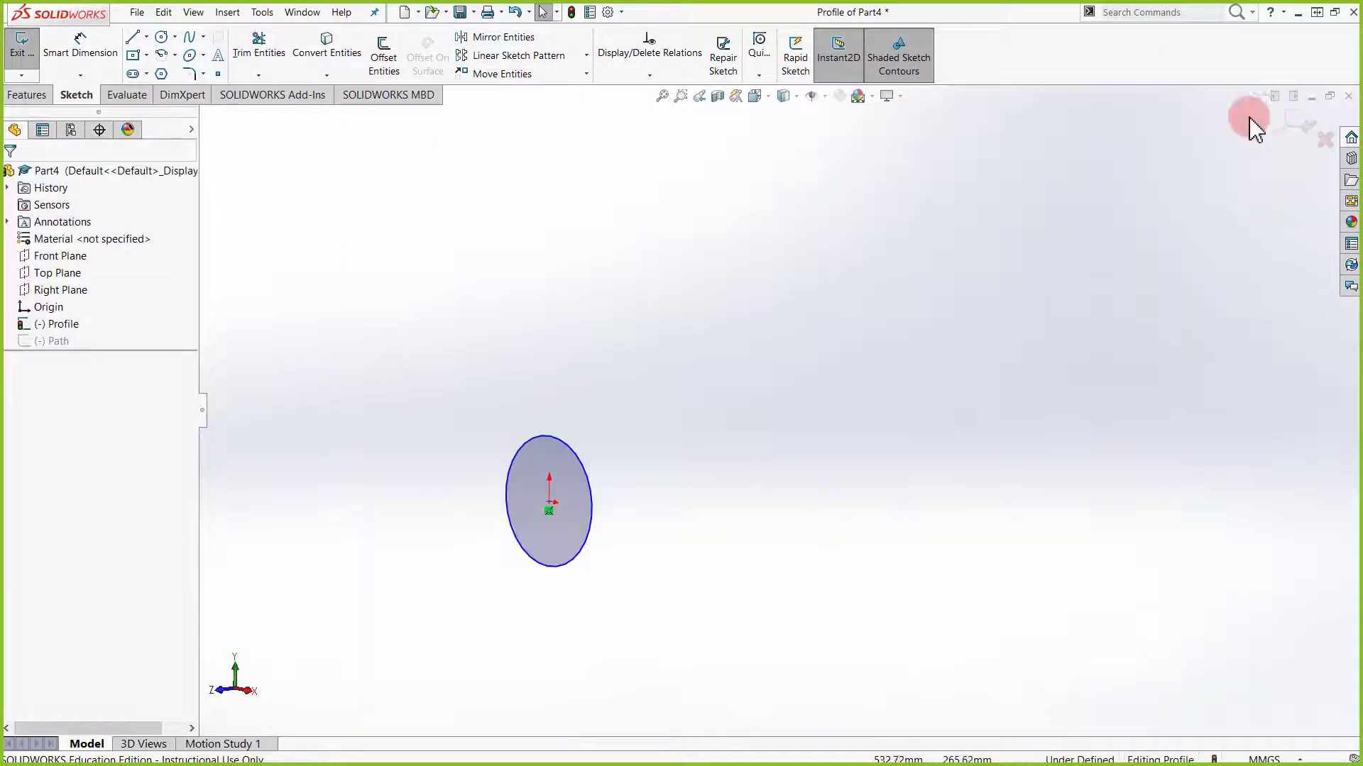
pyautogui.click(1299, 130)
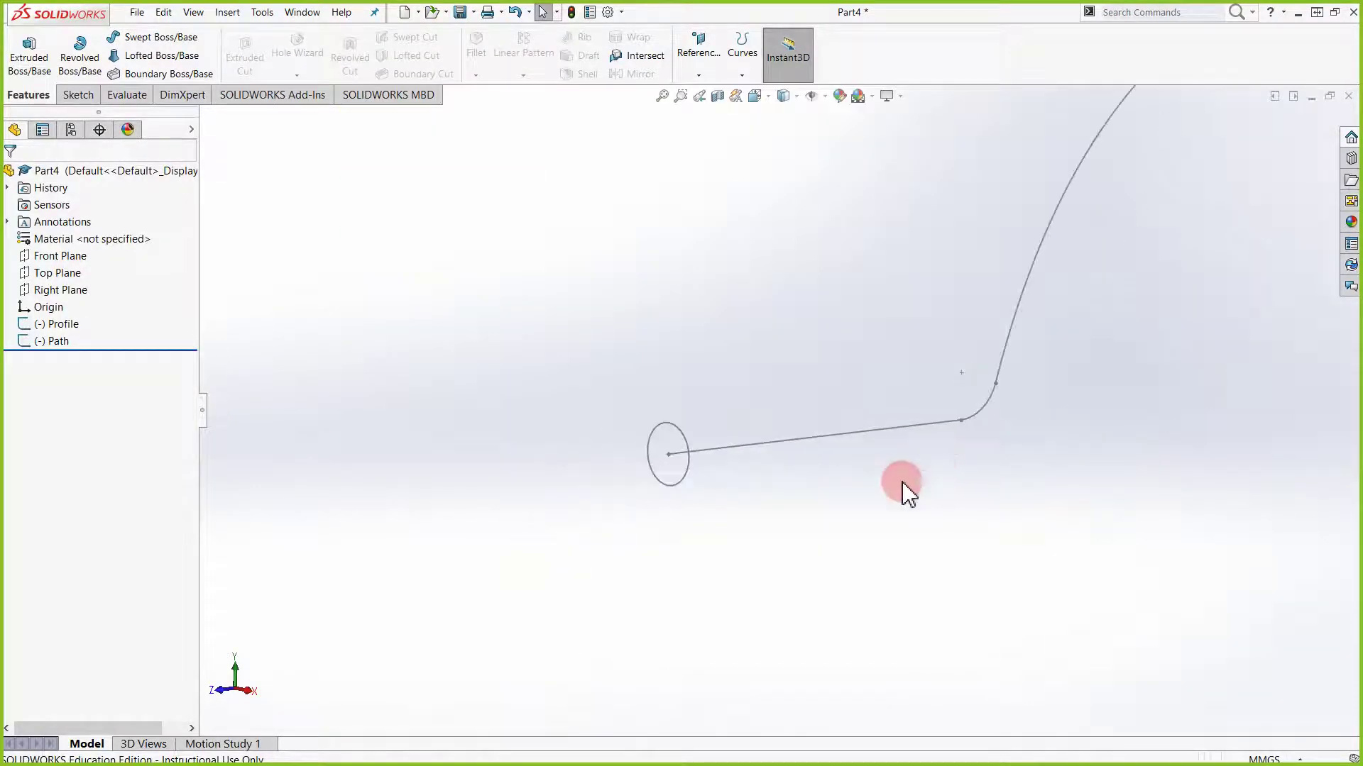
# Start a new Swept Boss/Base with the Profile sketch as its profile and make the path selection active
pyautogui.moveTo(909, 490)
pyautogui.mouseDown(button='middle')
pyautogui.moveTo(925, 440)
pyautogui.moveTo(821, 362)
pyautogui.mouseUp(button='middle')
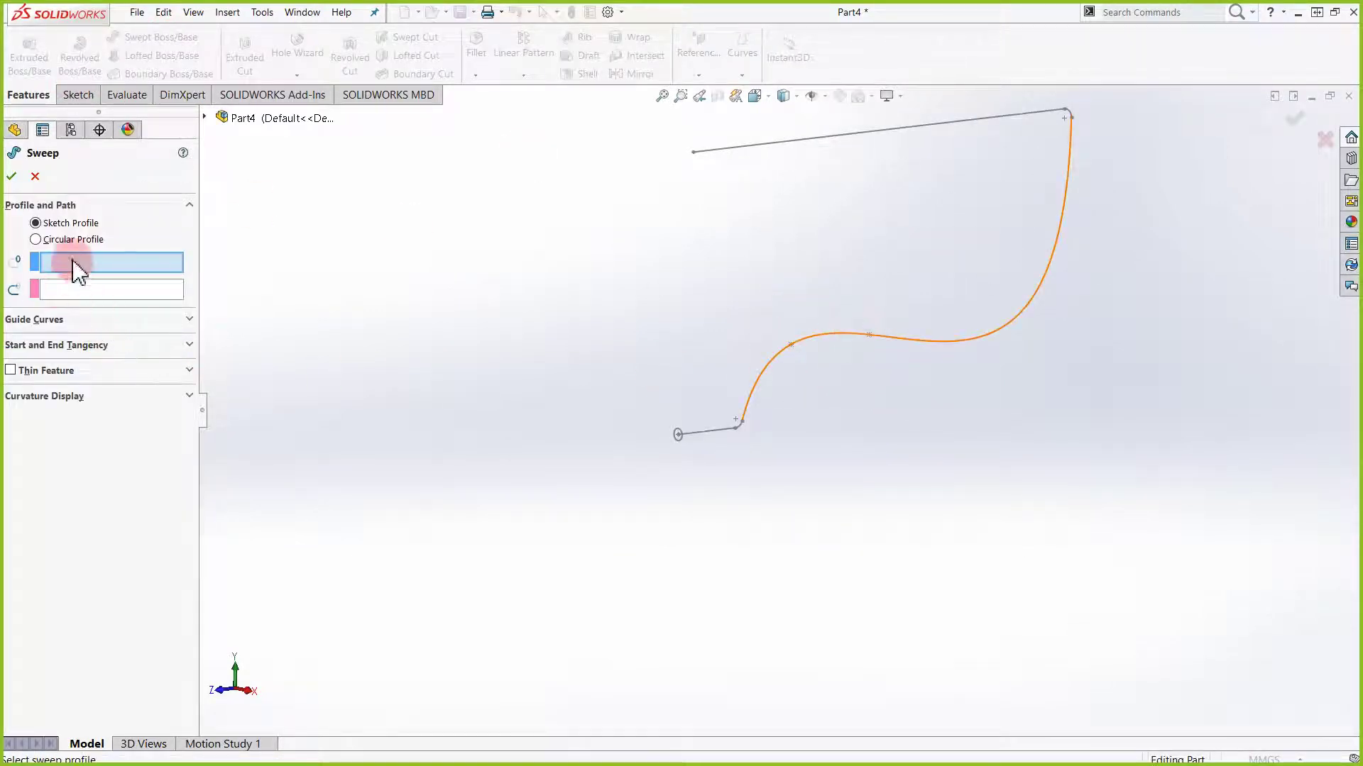
pyautogui.scroll(-3, 553, 373)
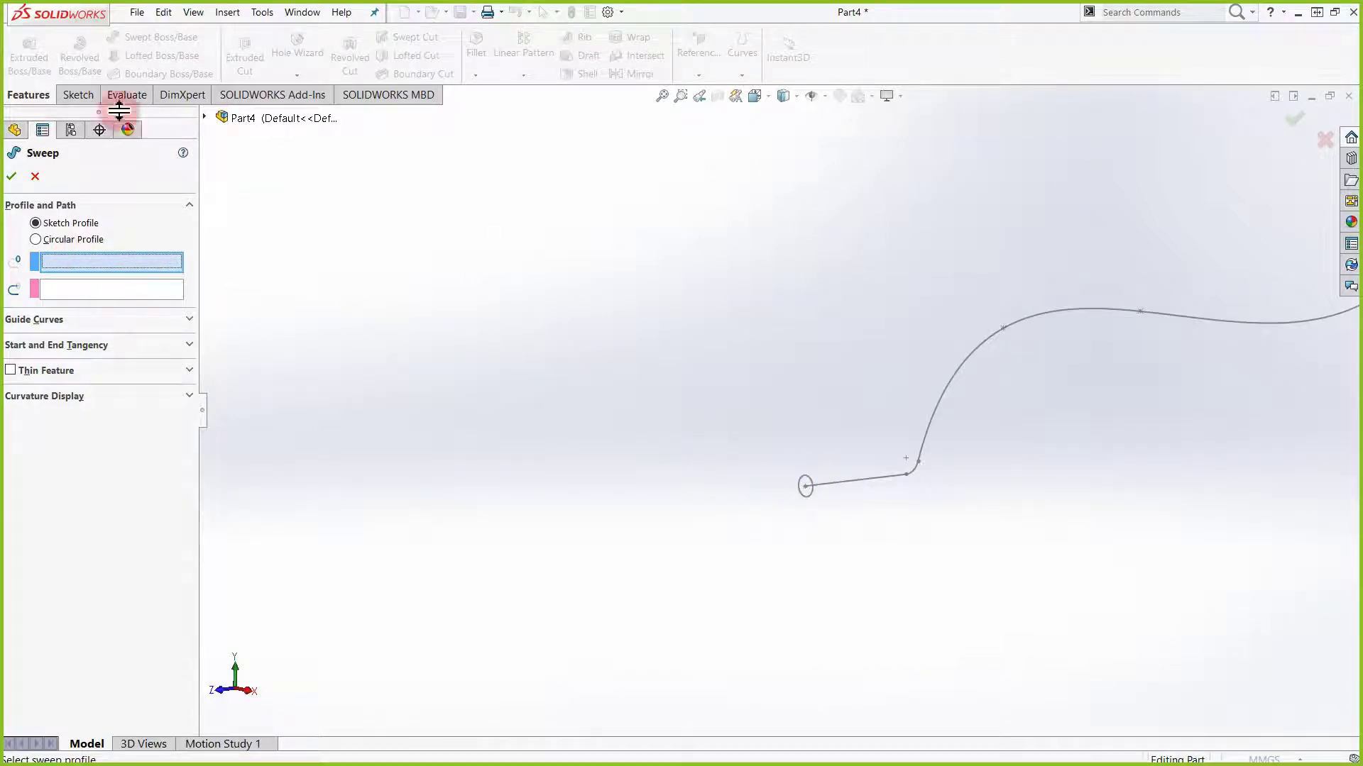
pyautogui.click(205, 118)
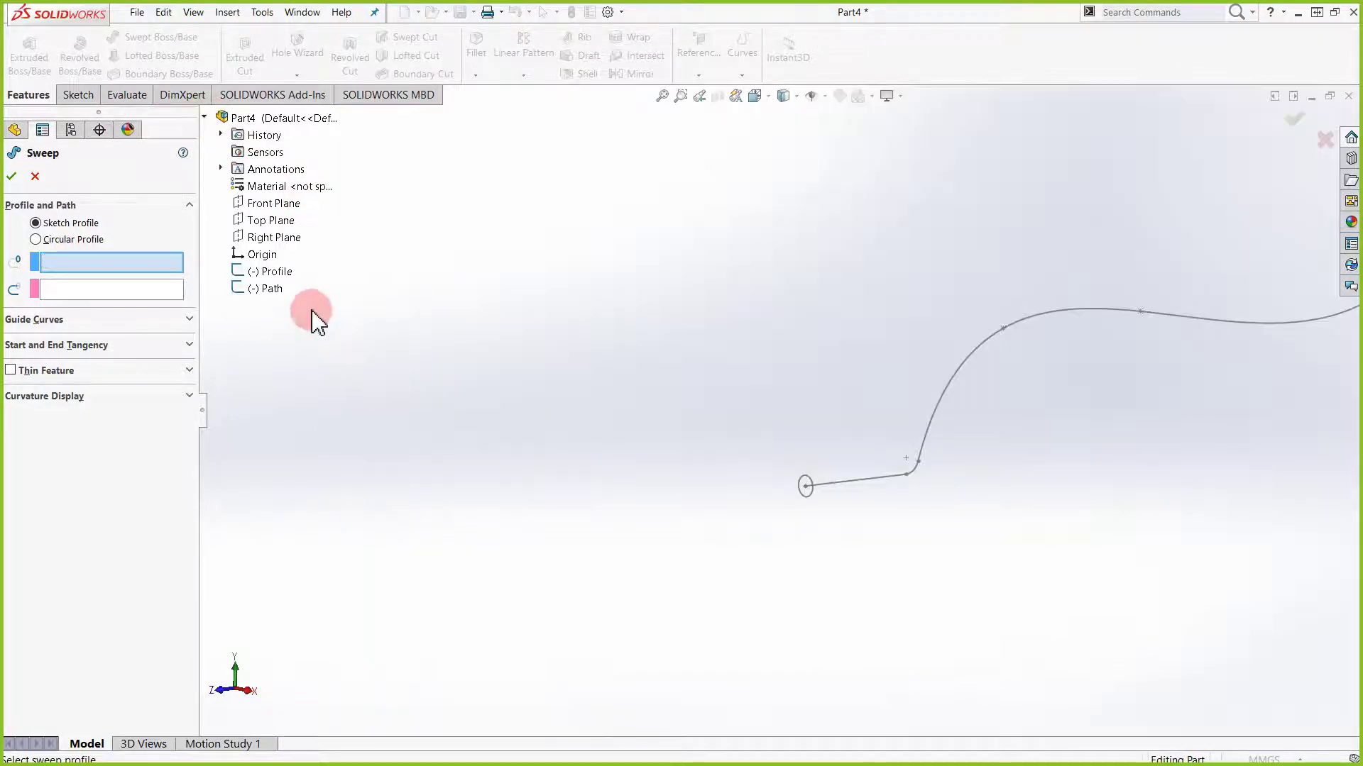
pyautogui.click(278, 272)
pyautogui.click(142, 299)
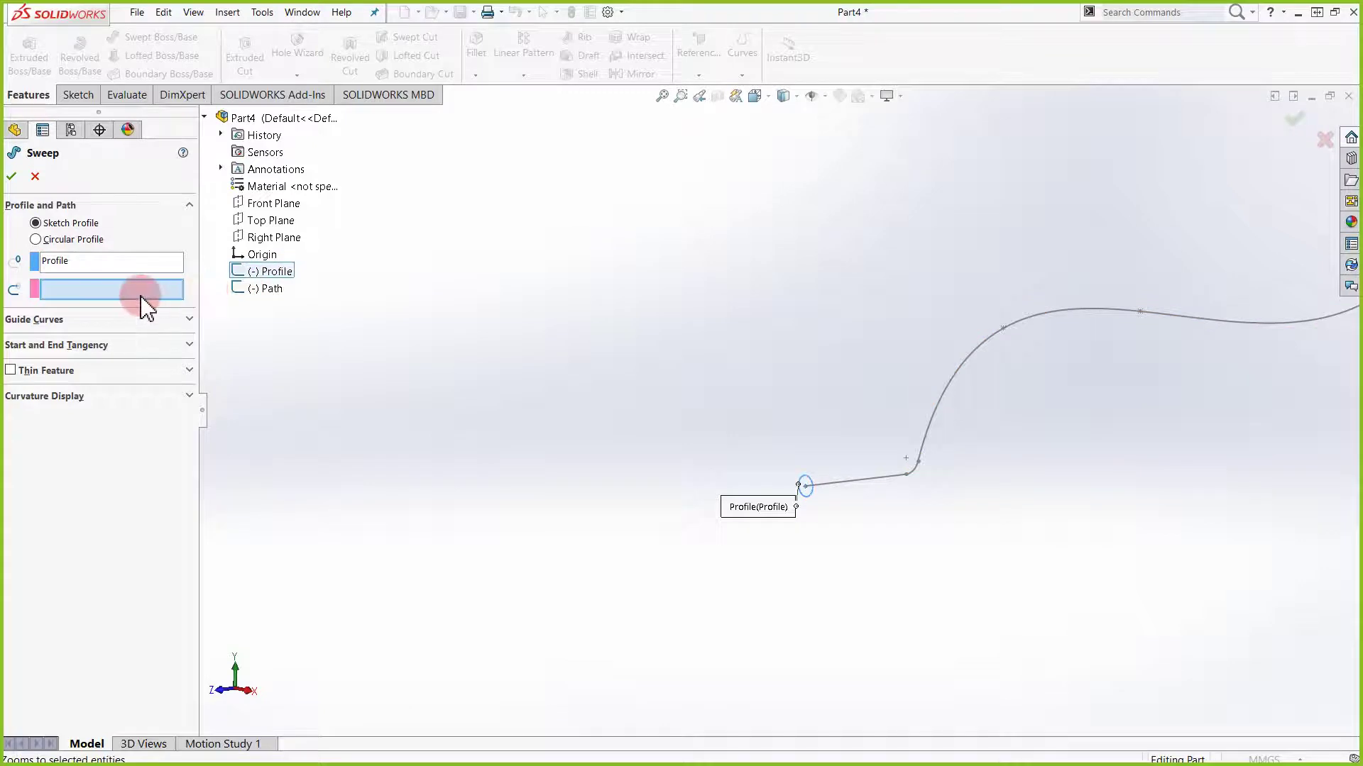
# Create a solid sweep of the Profile sketch along the Path sketch
pyautogui.click(269, 289)
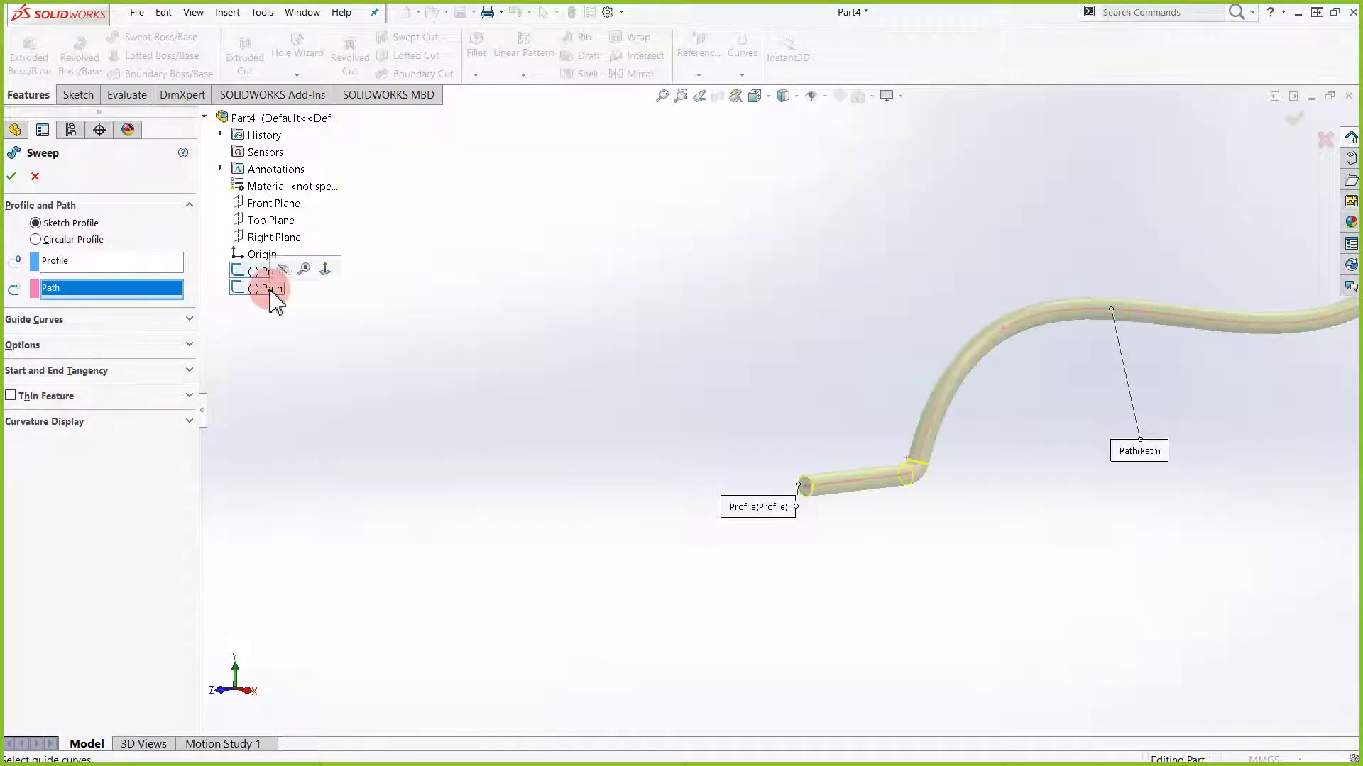
pyautogui.moveTo(760, 608); pyautogui.dragTo(1049, 454, button='middle')
pyautogui.scroll(-6, 1020, 403)
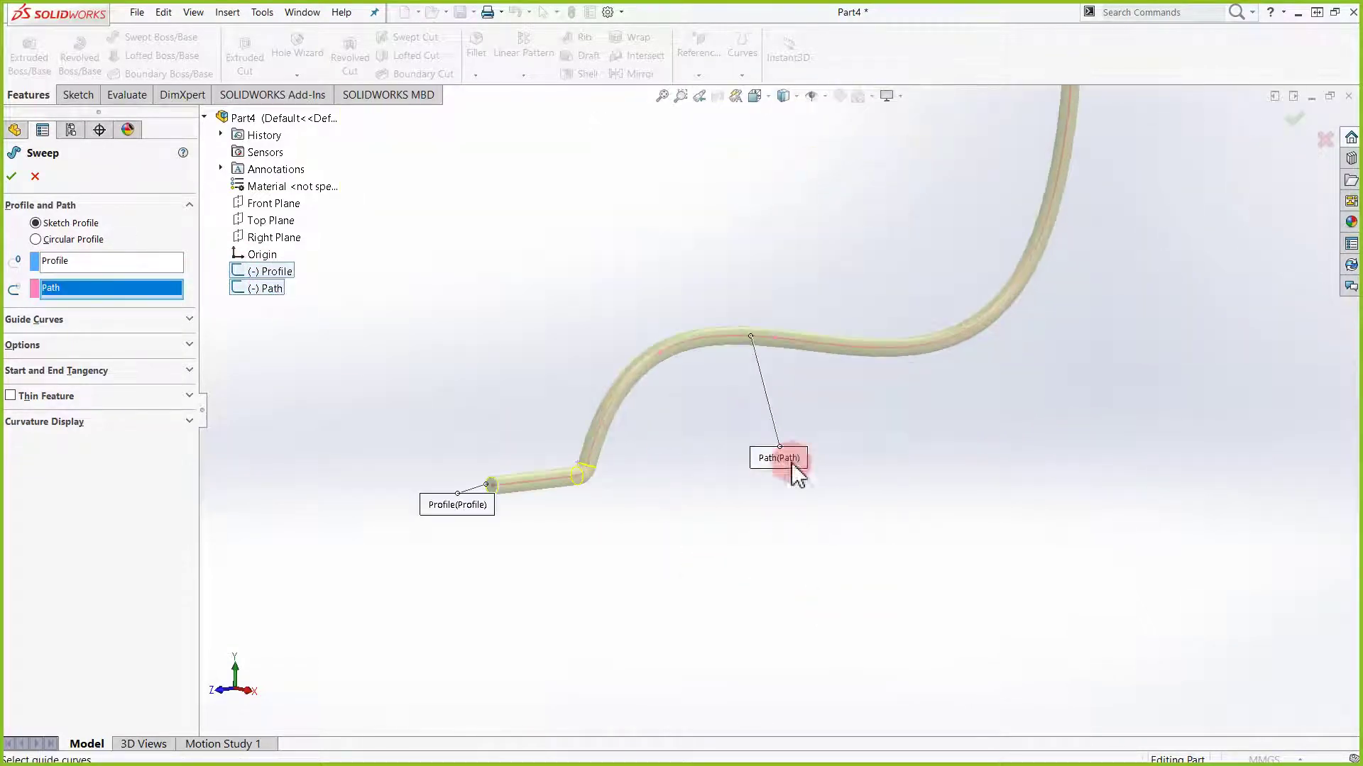
pyautogui.scroll(-4, 436, 521)
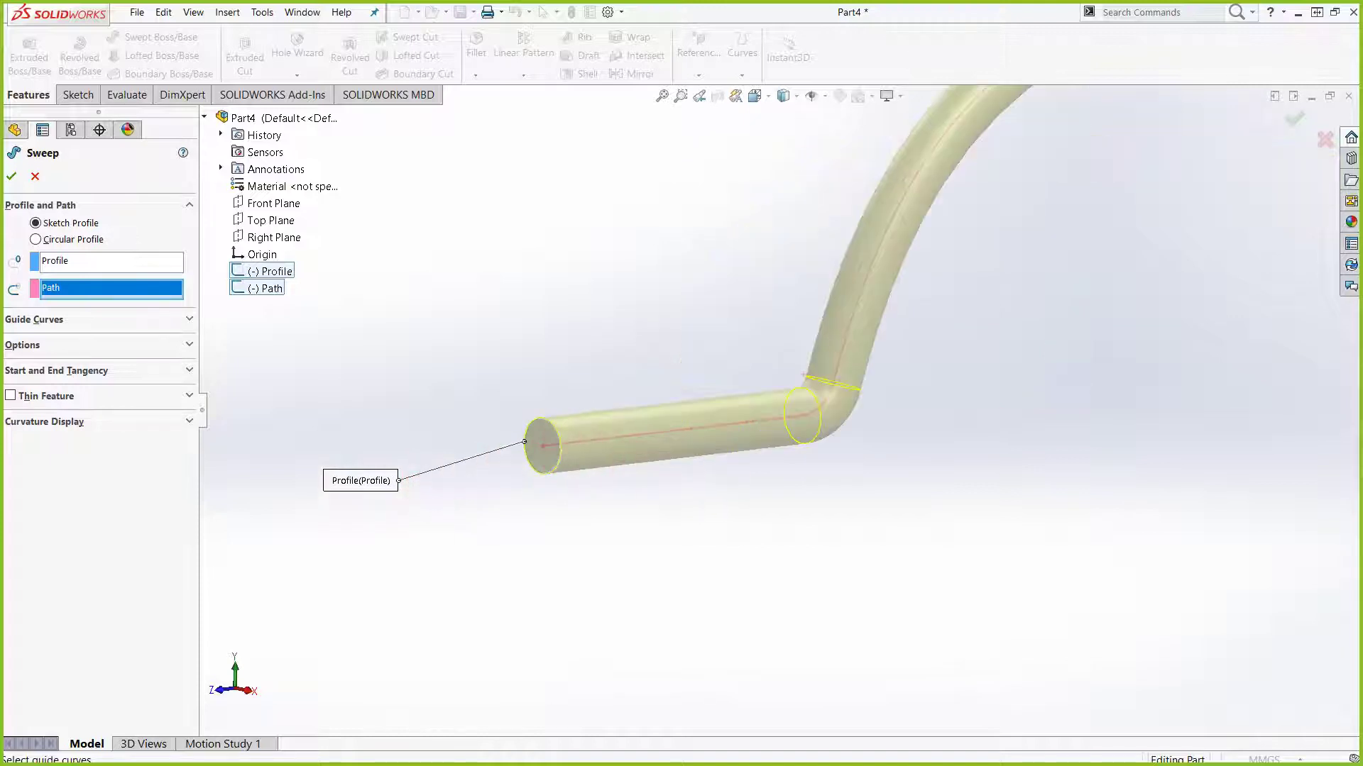
pyautogui.click(12, 177)
pyautogui.scroll(-2, 780, 454)
pyautogui.scroll(4, 929, 432)
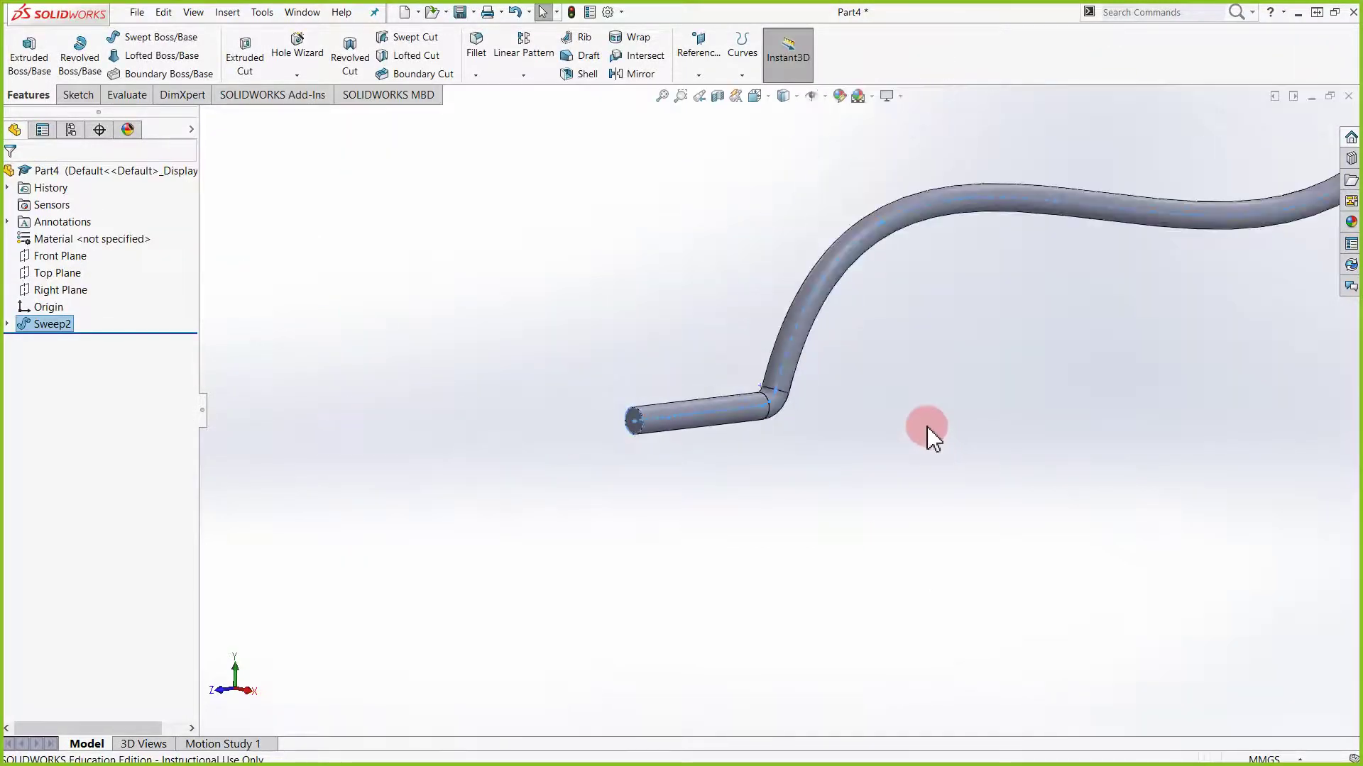
pyautogui.moveTo(927, 427); pyautogui.dragTo(770, 248, button='middle')
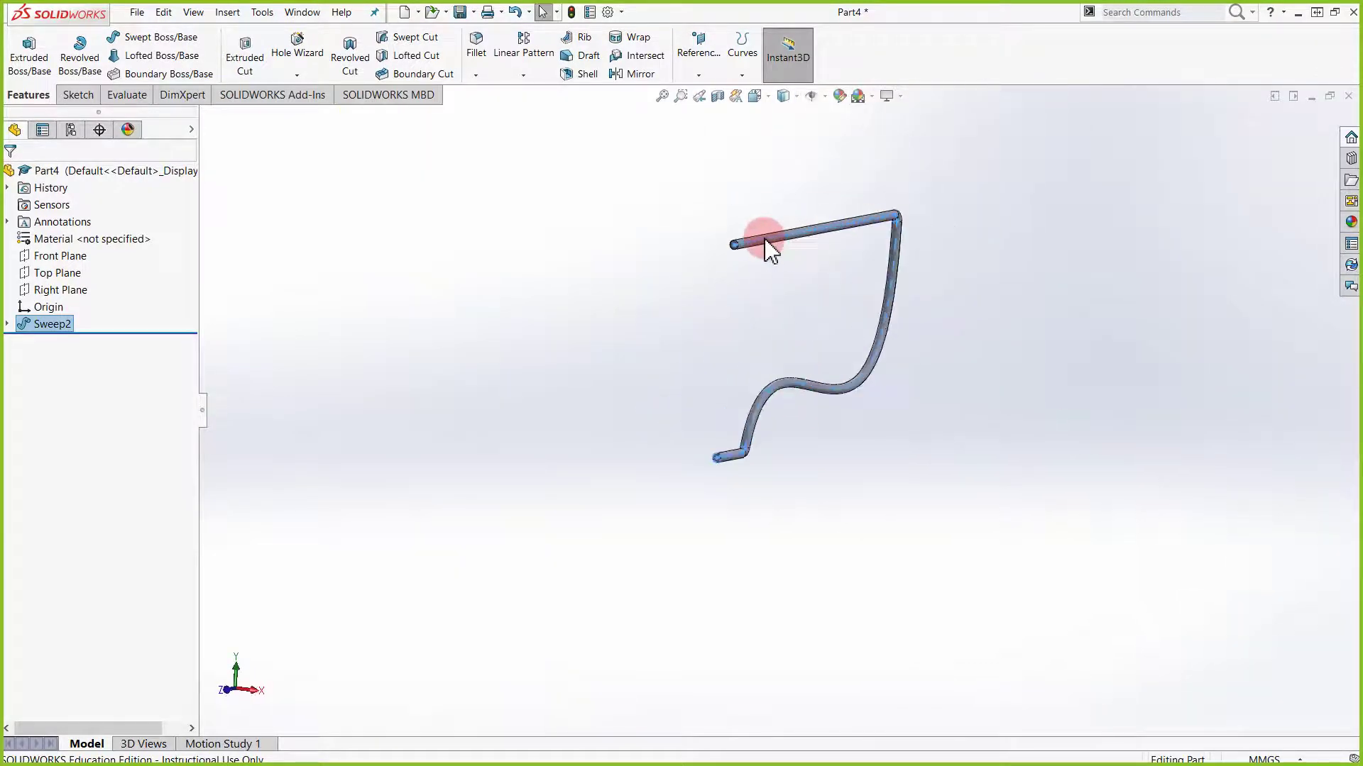
pyautogui.scroll(-3, 770, 248)
# Remove the solid sweep and set up a new sweep of Profile along Path with Thin Feature enabled
pyautogui.rightClick(54, 325)
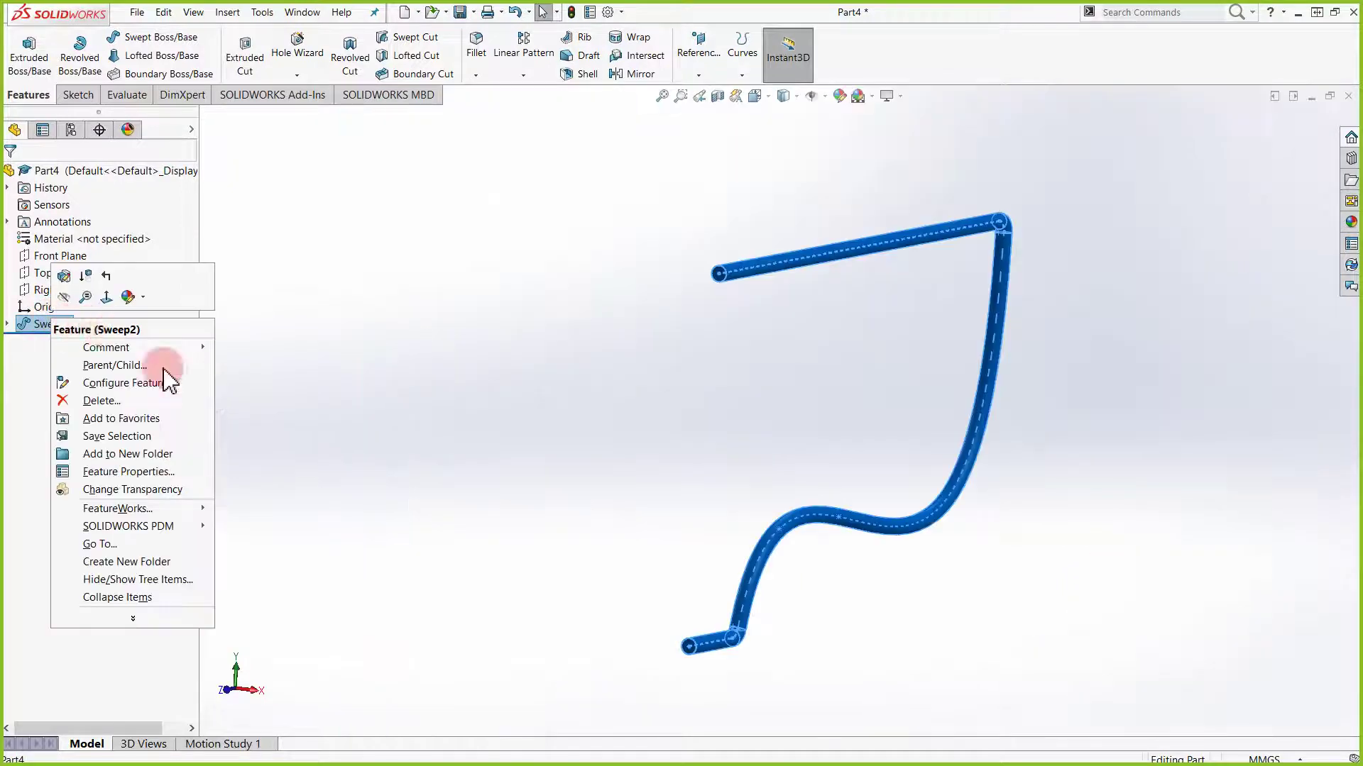
pyautogui.click(137, 315)
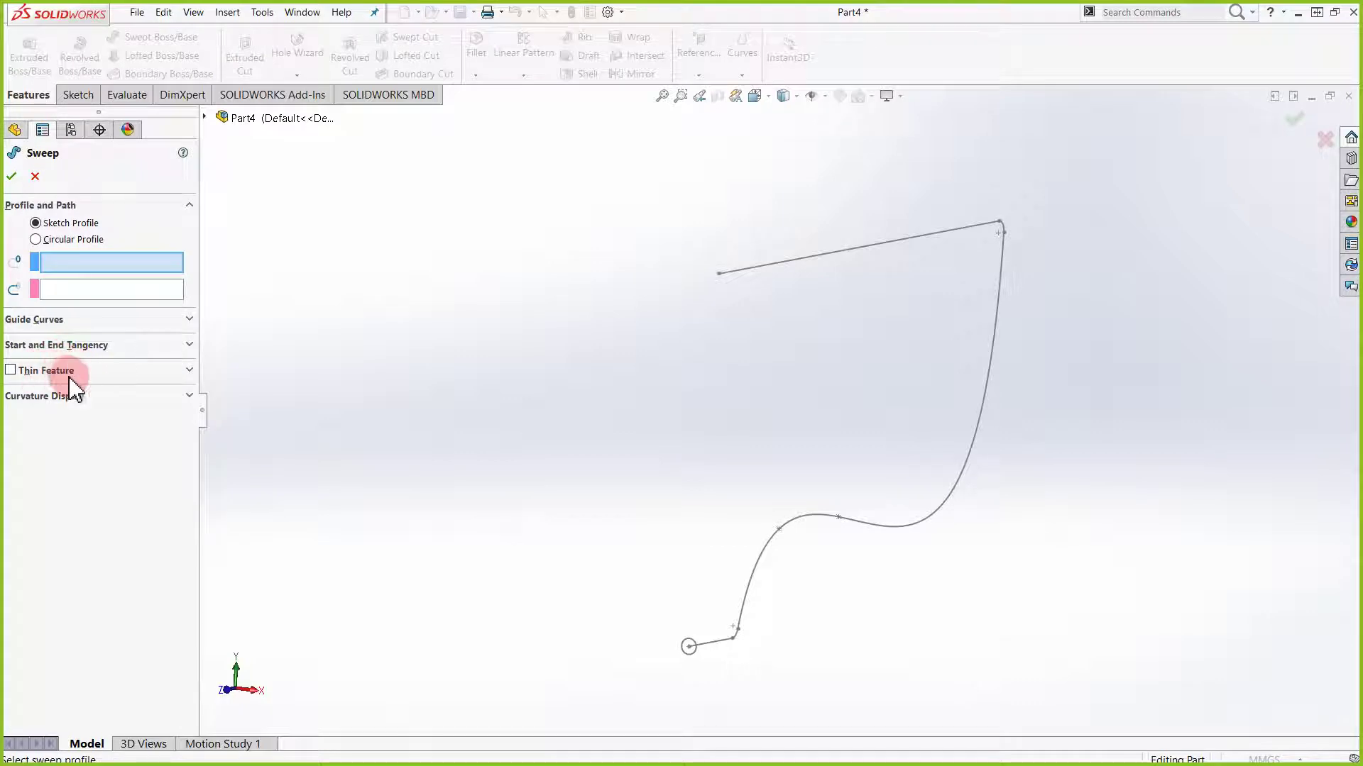
pyautogui.click(11, 372)
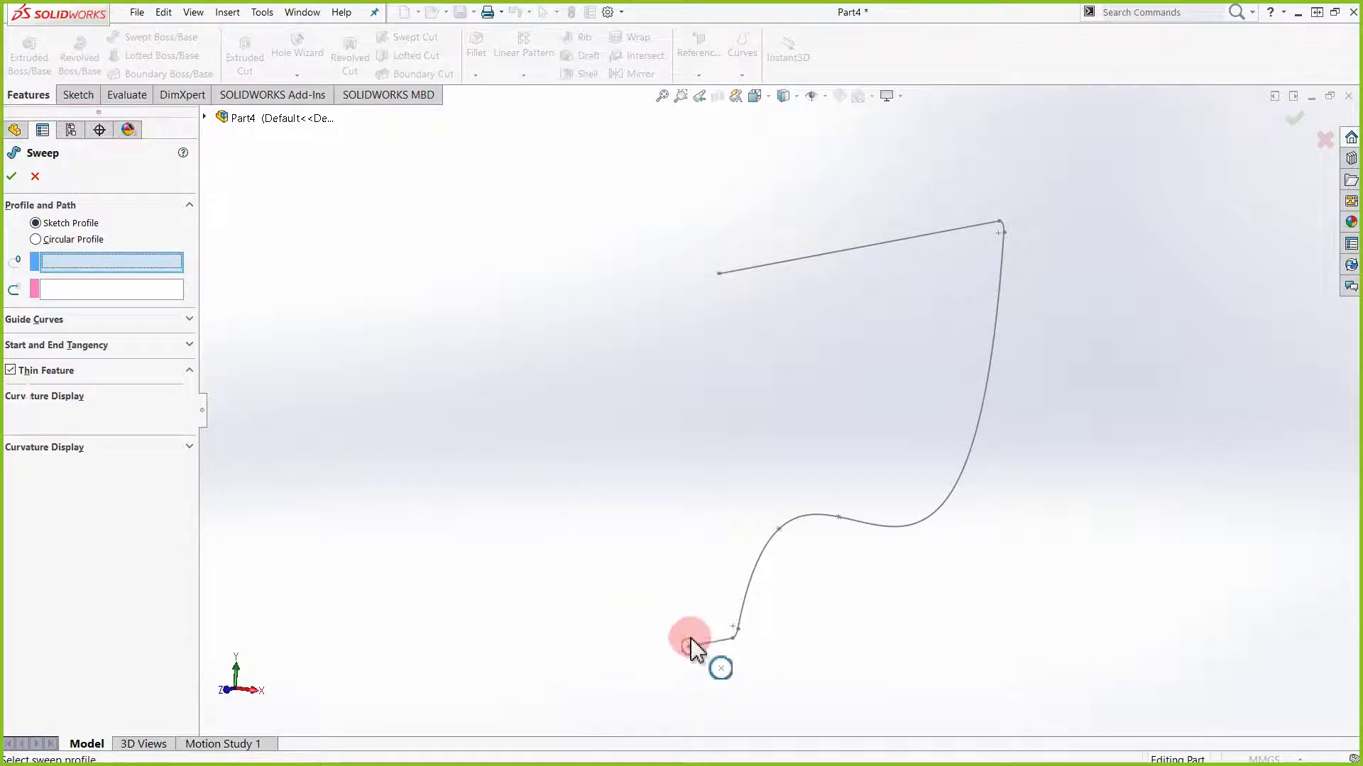
pyautogui.click(697, 660)
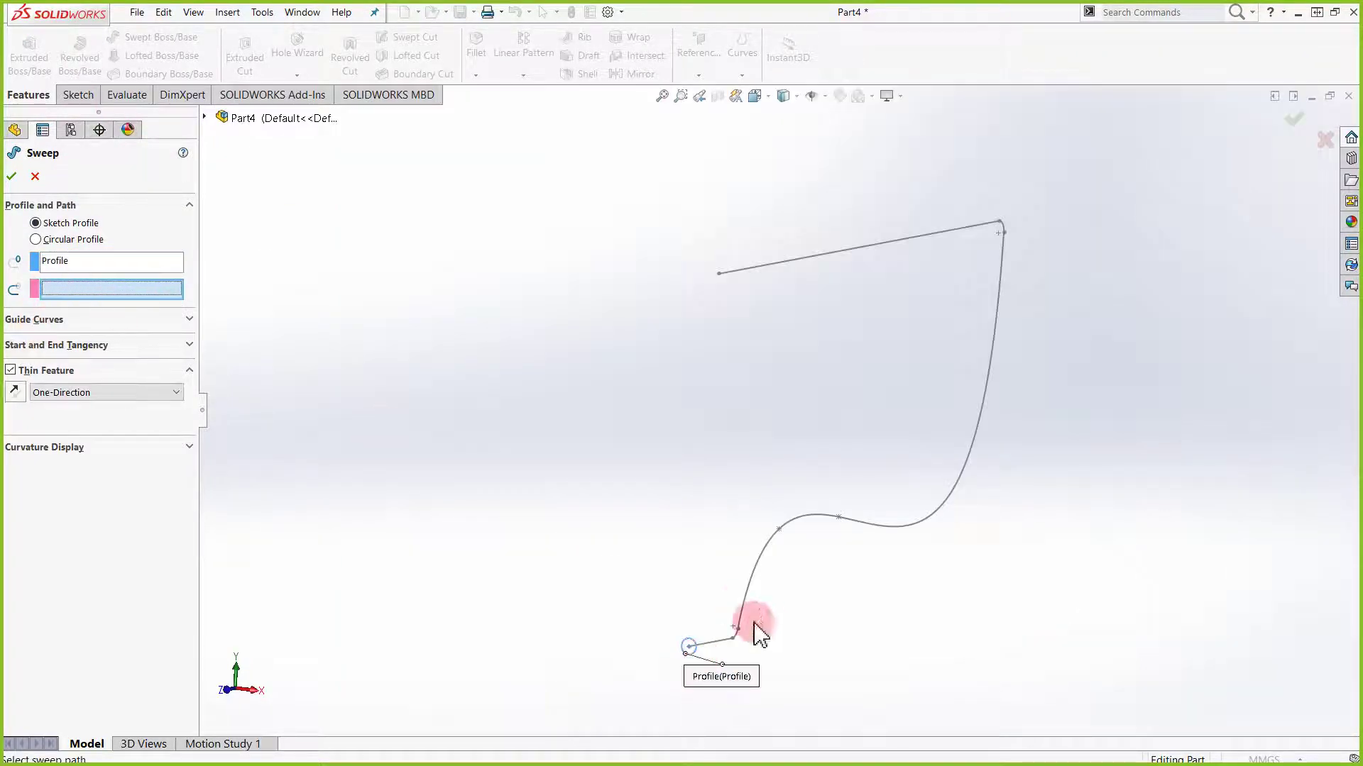
pyautogui.click(205, 117)
pyautogui.click(273, 290)
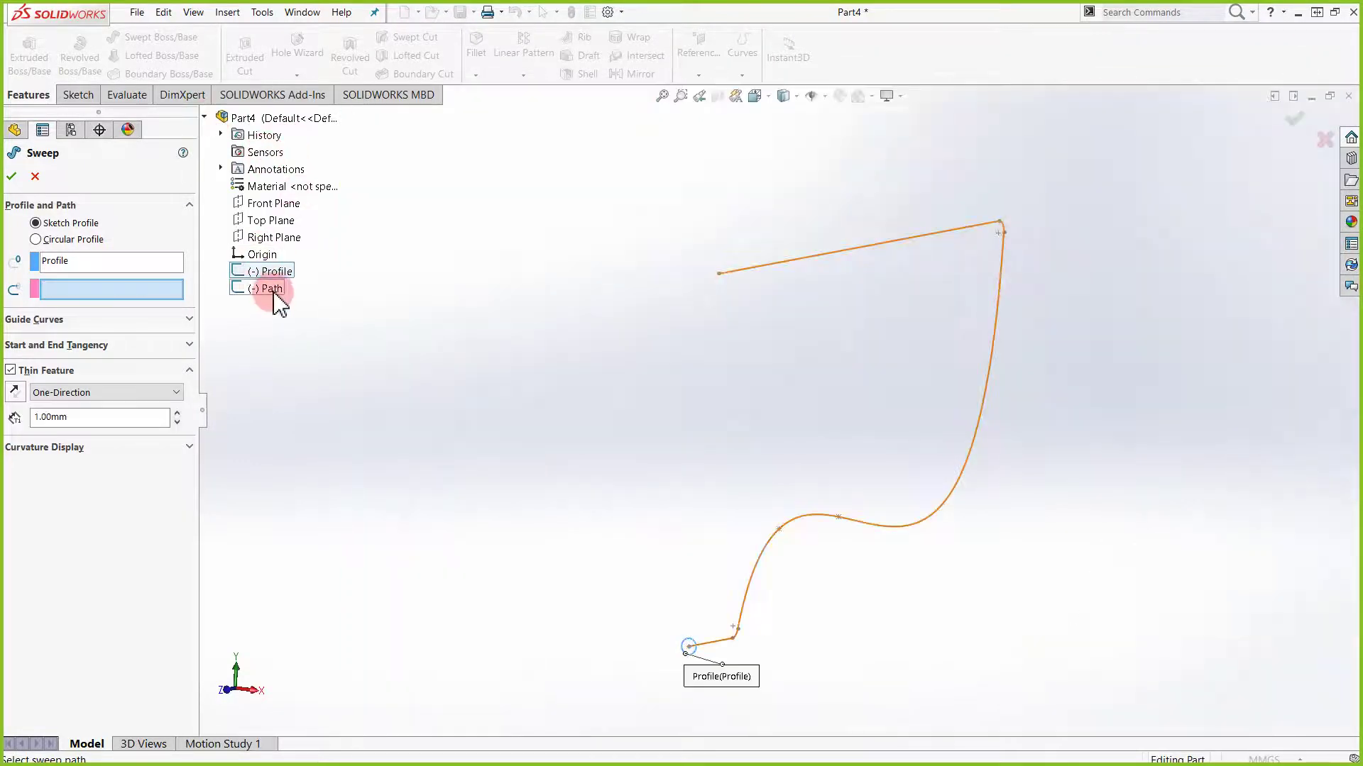
# Set the one-direction thin wall thickness to 2 mm and complete the sweep
pyautogui.scroll(-3, 856, 600)
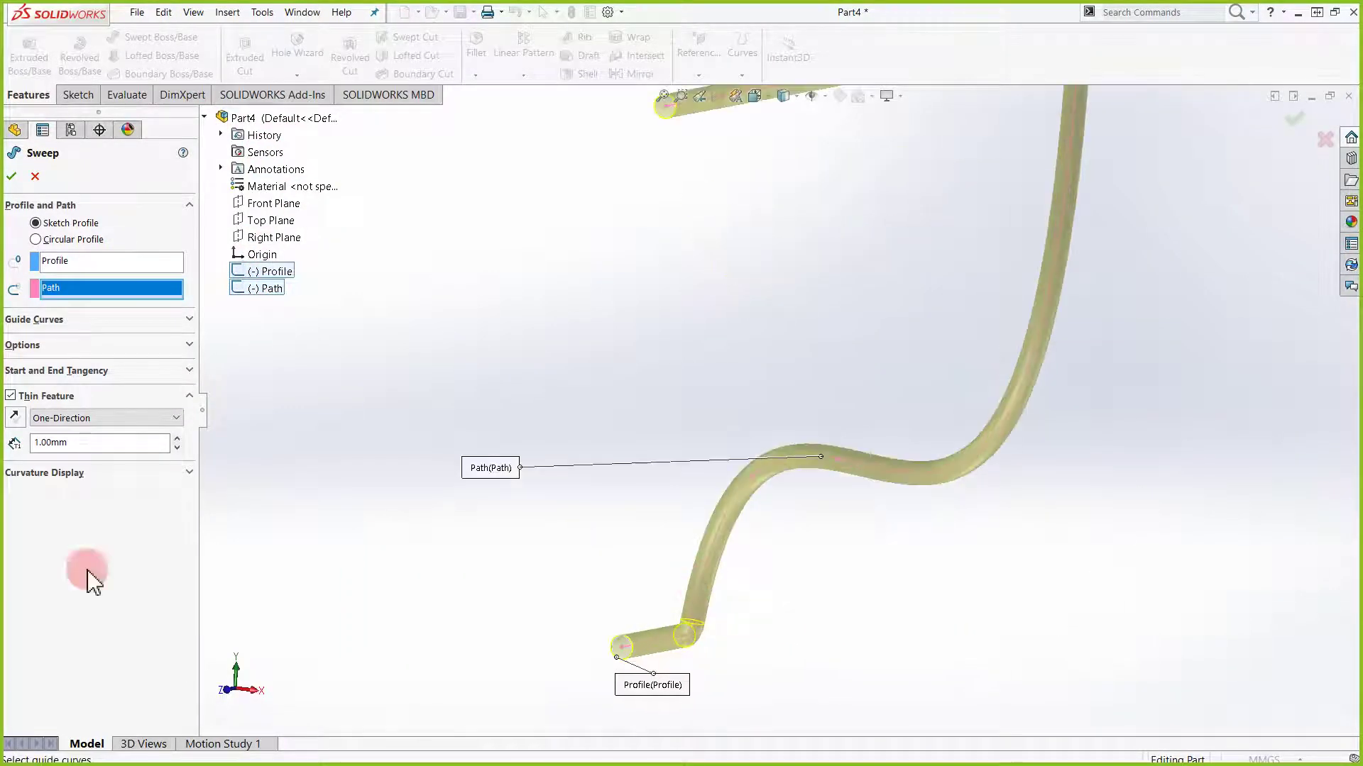
pyautogui.scroll(-8, 821, 660)
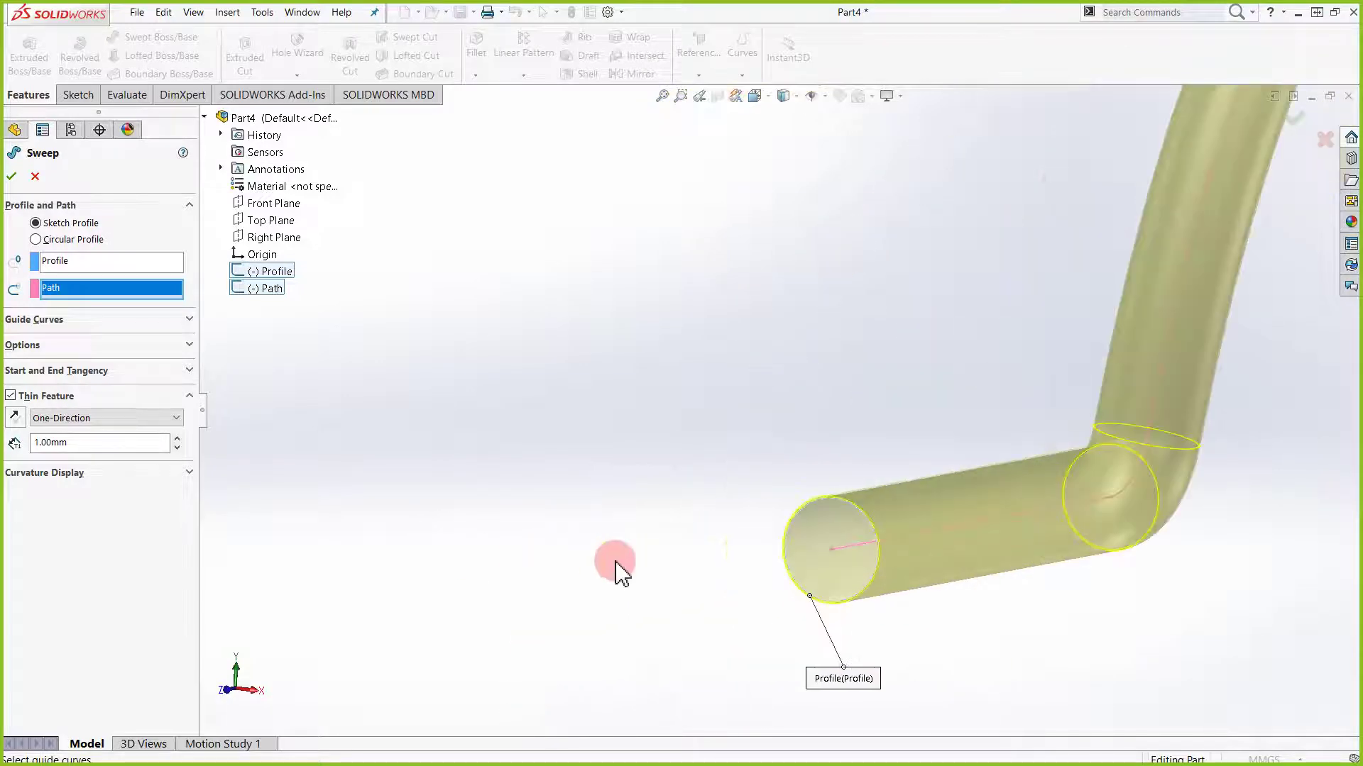
pyautogui.scroll(-3, 927, 529)
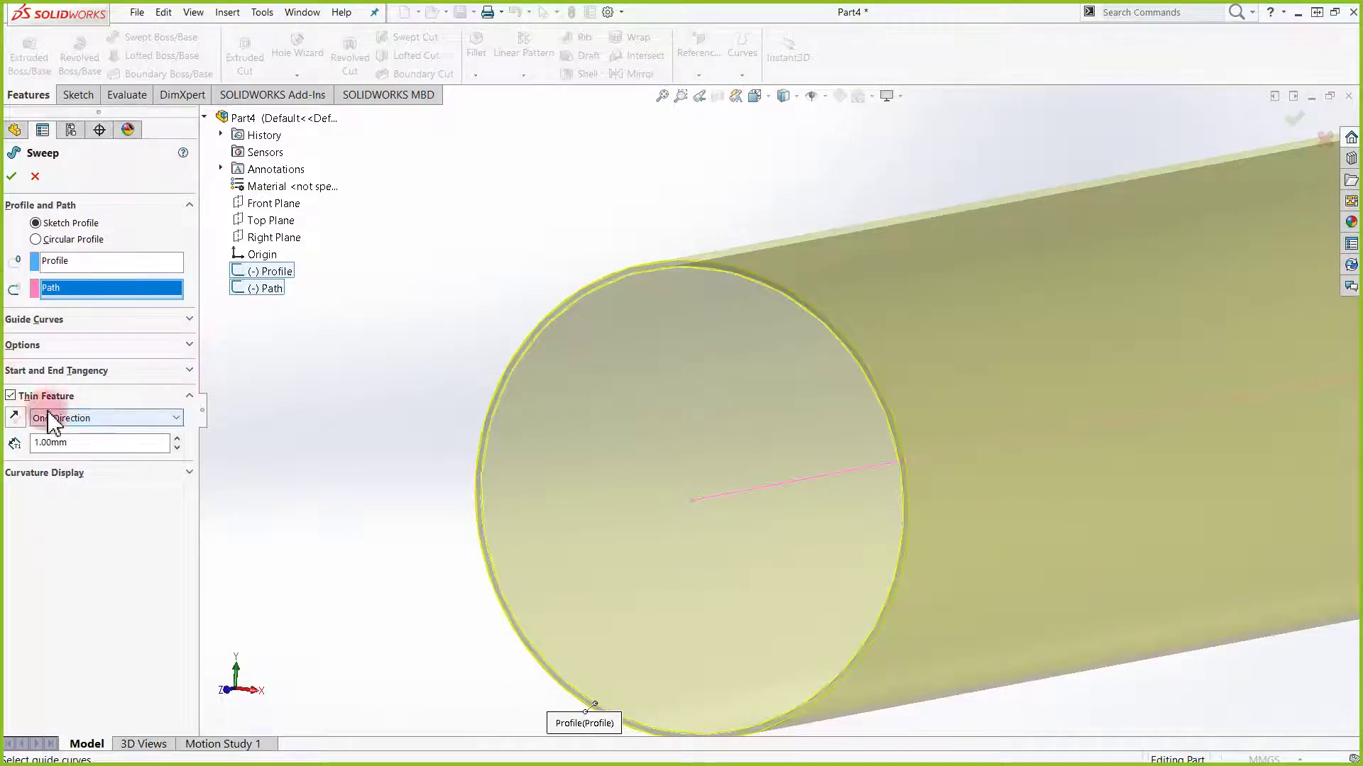
pyautogui.moveTo(76, 444); pyautogui.dragTo(13, 441)
pyautogui.press('Up')
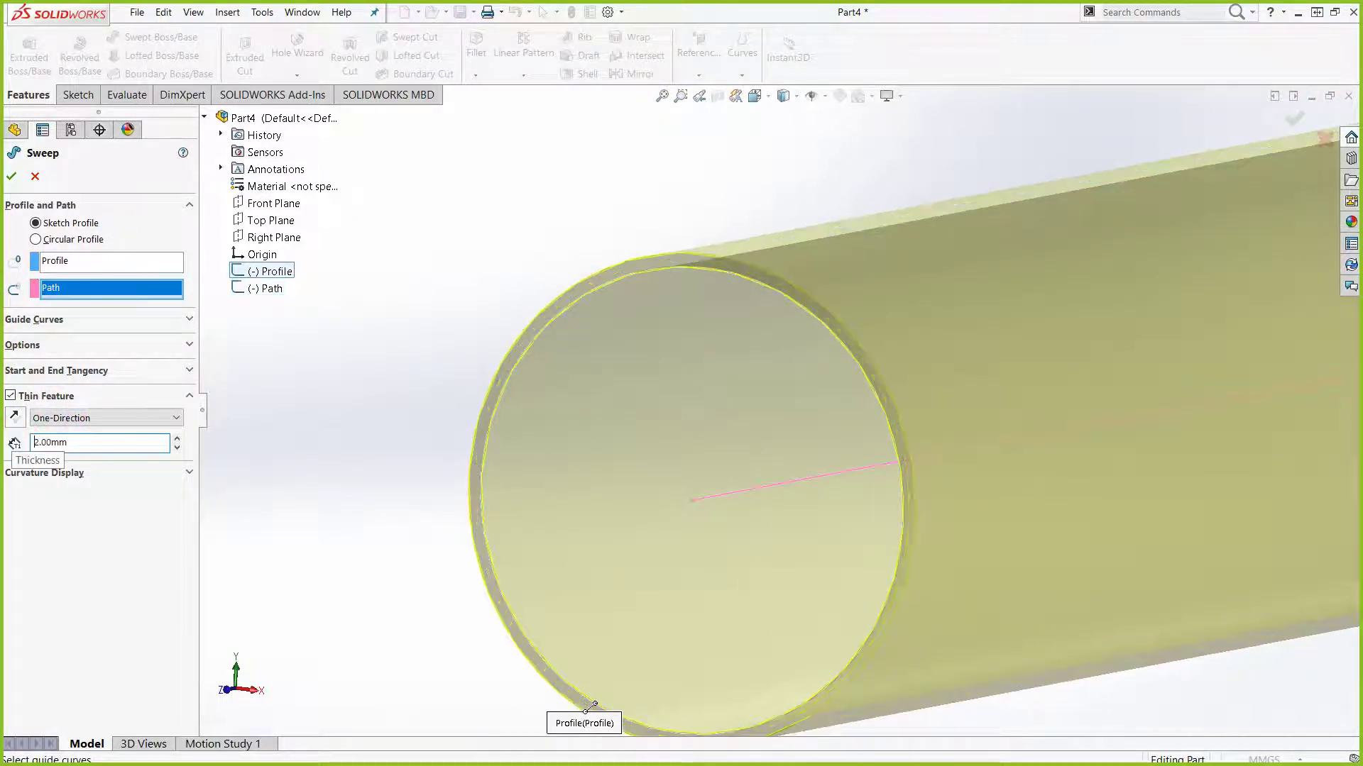
pyautogui.click(11, 176)
# Inspect the thin-walled tube's open ends and its overall shape along the path
pyautogui.scroll(10, 726, 471)
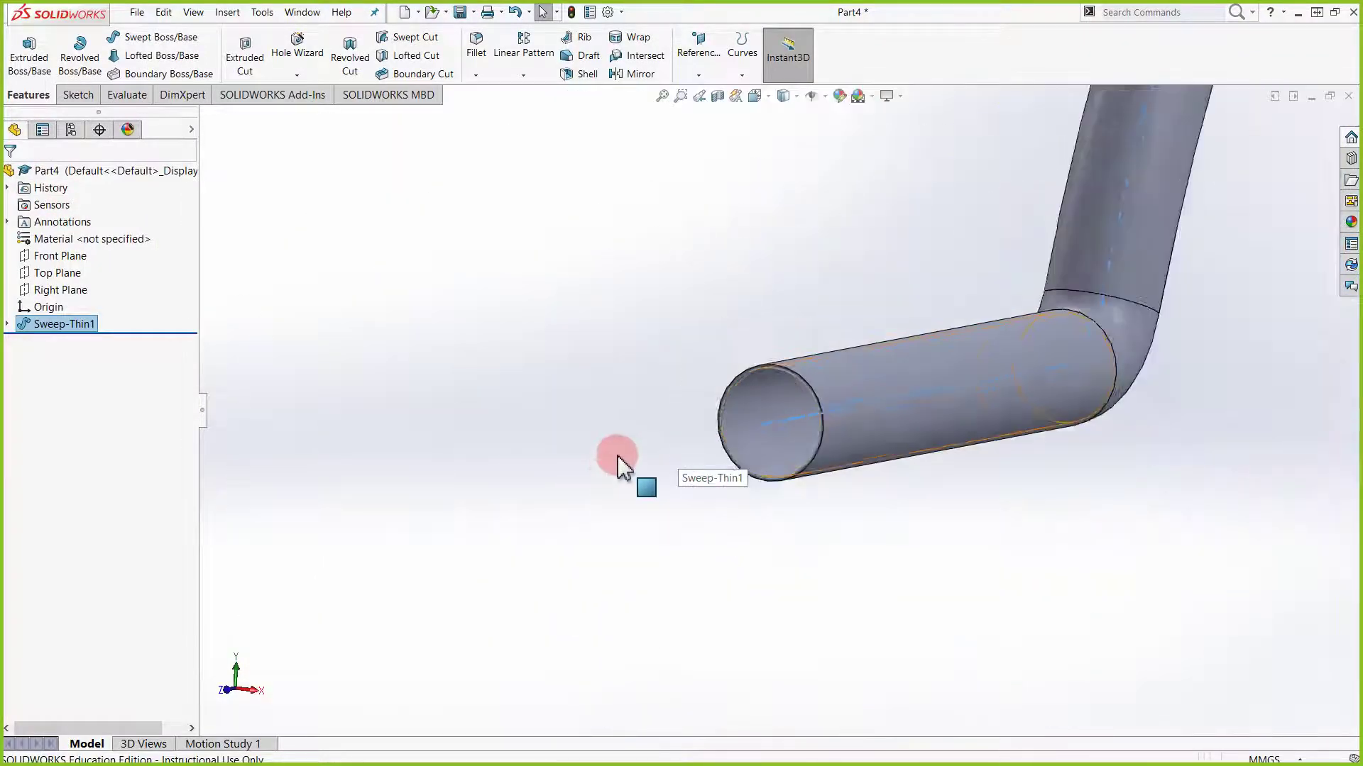
pyautogui.moveTo(657, 446); pyautogui.dragTo(846, 335, button='middle')
pyautogui.scroll(5, 845, 313)
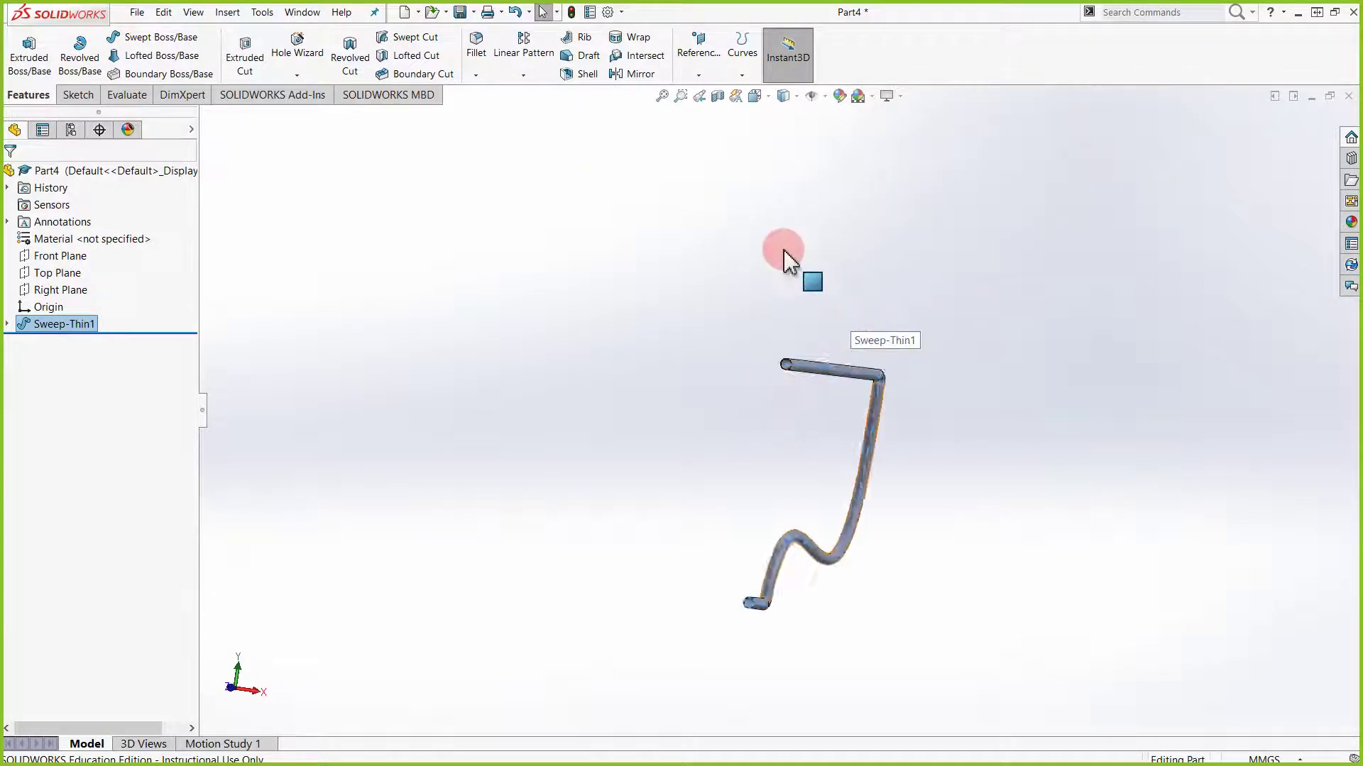
pyautogui.scroll(-8, 797, 412)
pyautogui.scroll(-8, 675, 359)
pyautogui.scroll(4, 721, 340)
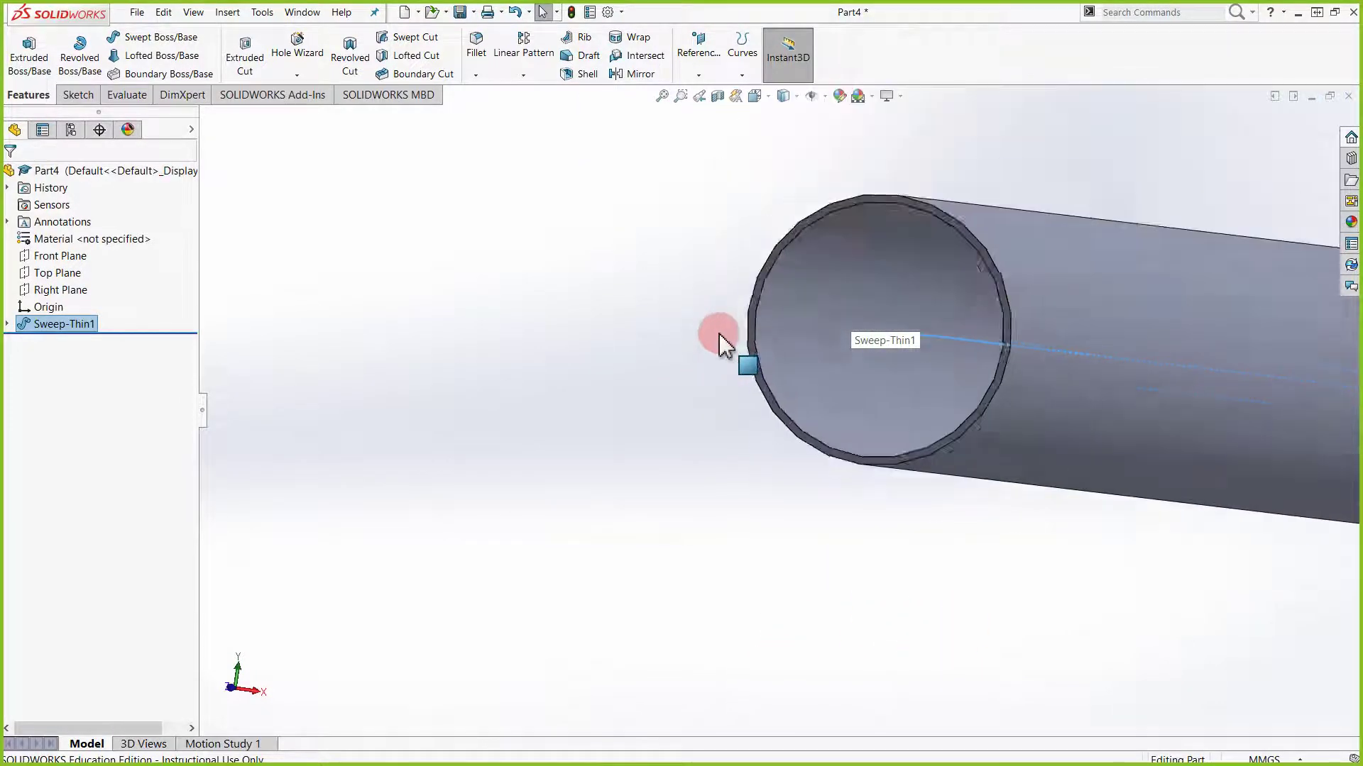
pyautogui.scroll(10, 719, 351)
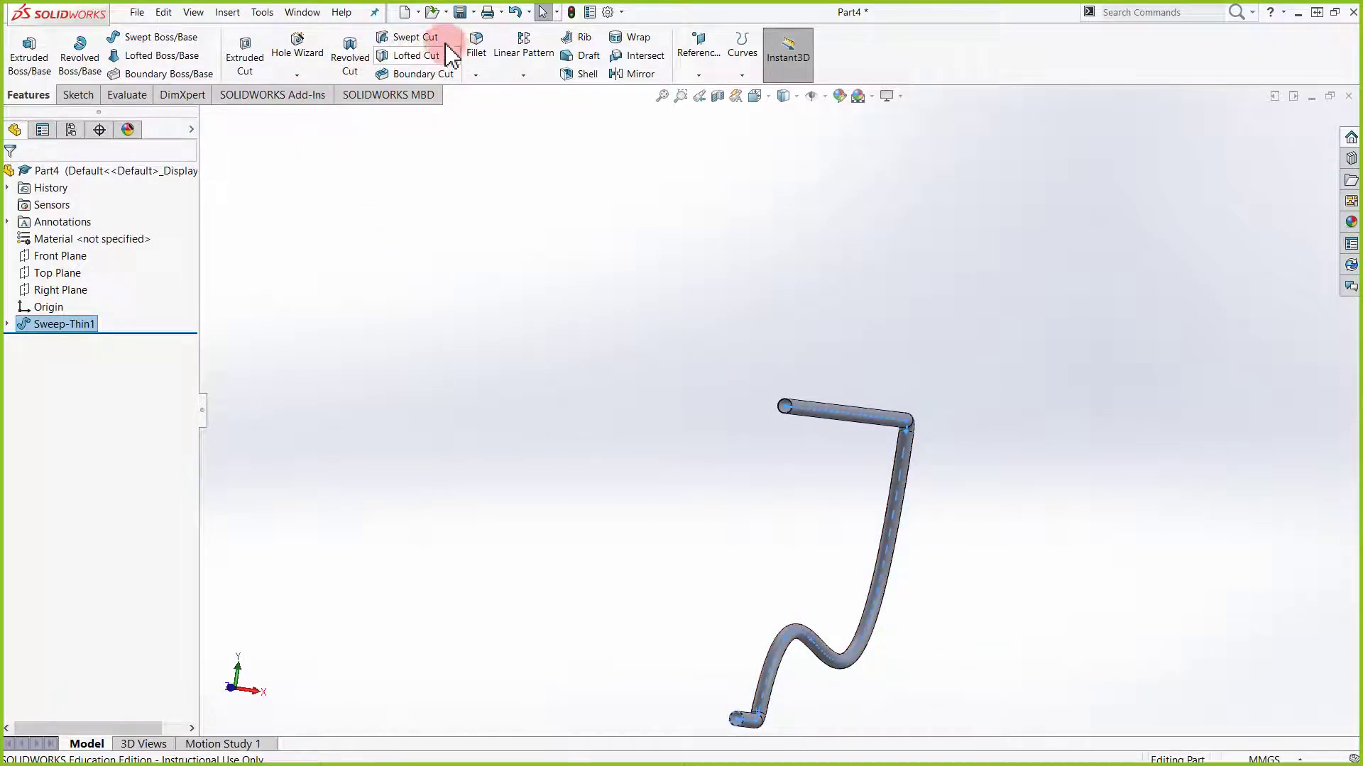
pyautogui.scroll(-3, 584, 356)
pyautogui.scroll(9, 969, 644)
pyautogui.scroll(-3, 866, 572)
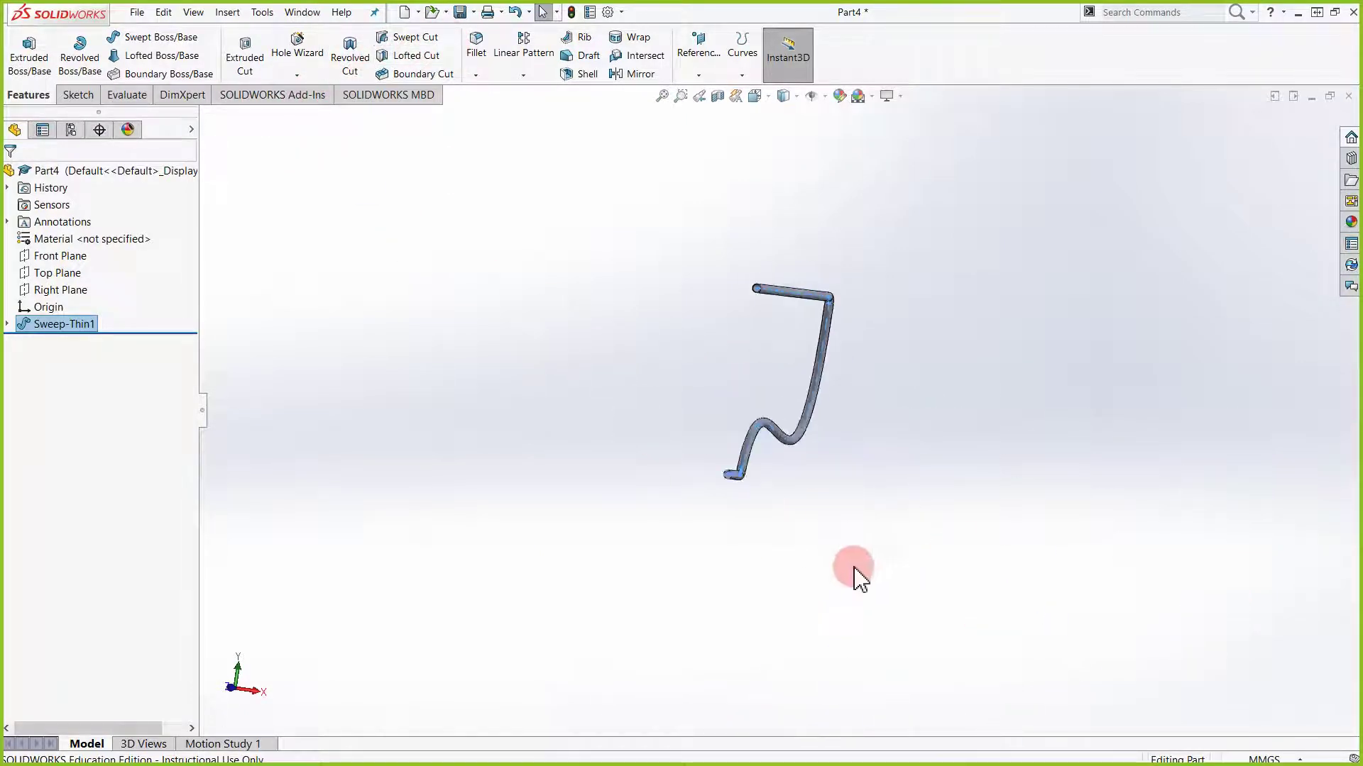
pyautogui.scroll(-3, 610, 408)
pyautogui.scroll(-3, 929, 511)
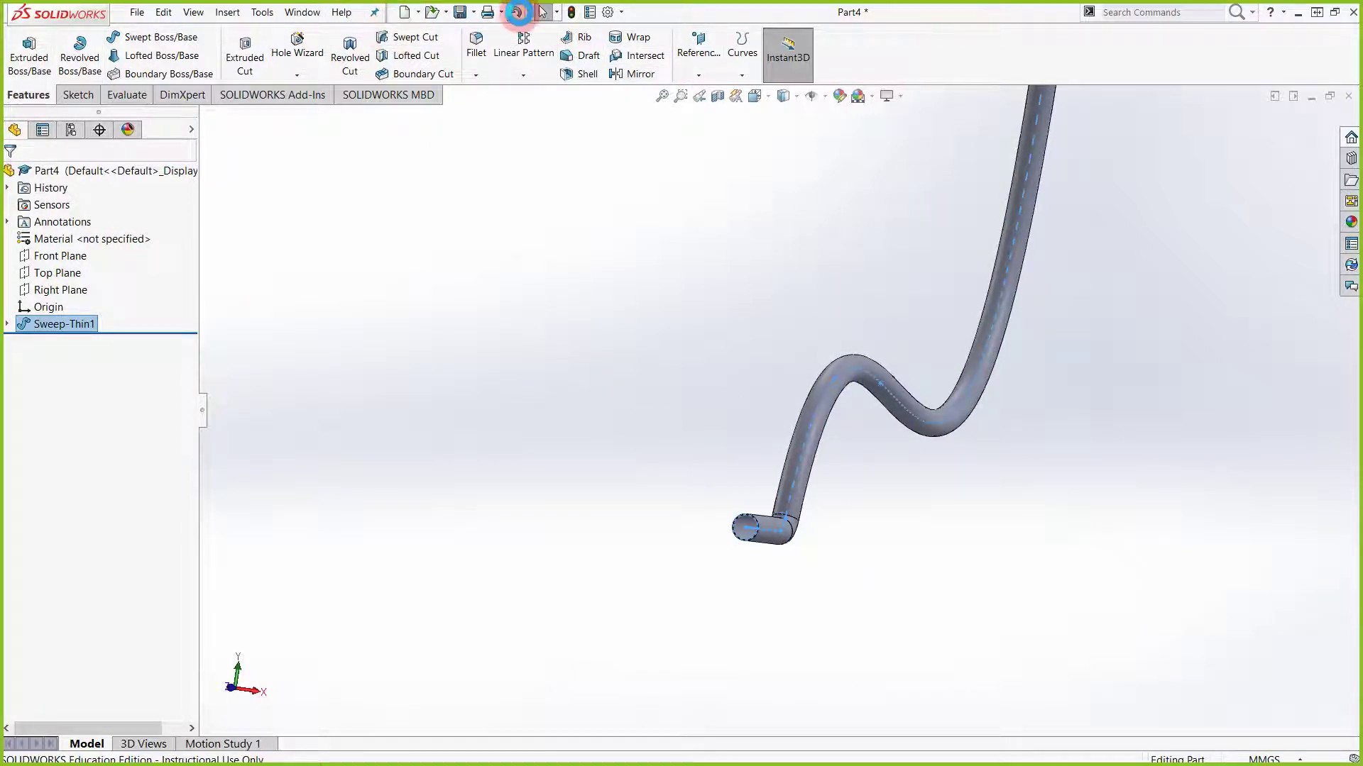
# Undo the thin-walled sweep
pyautogui.click(517, 12)
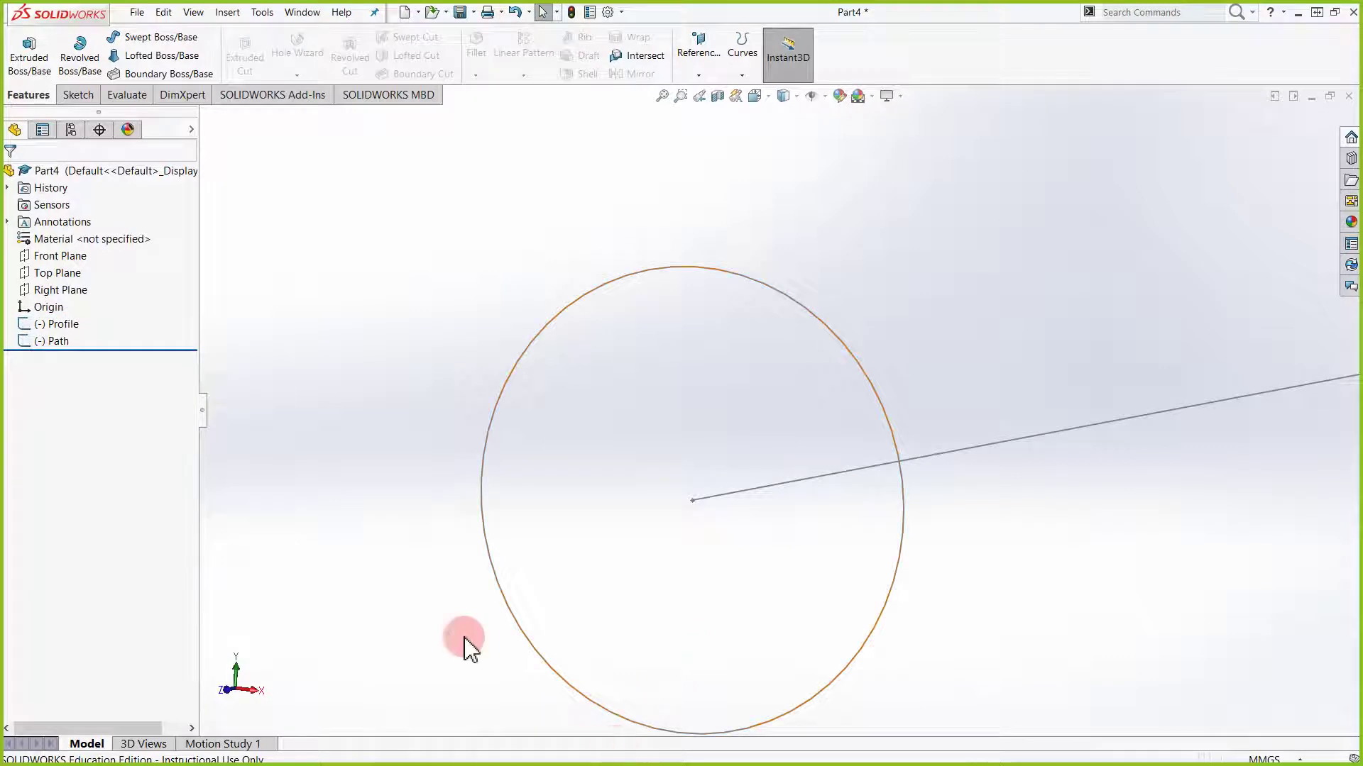
pyautogui.scroll(2, 292, 516)
pyautogui.scroll(4, 493, 458)
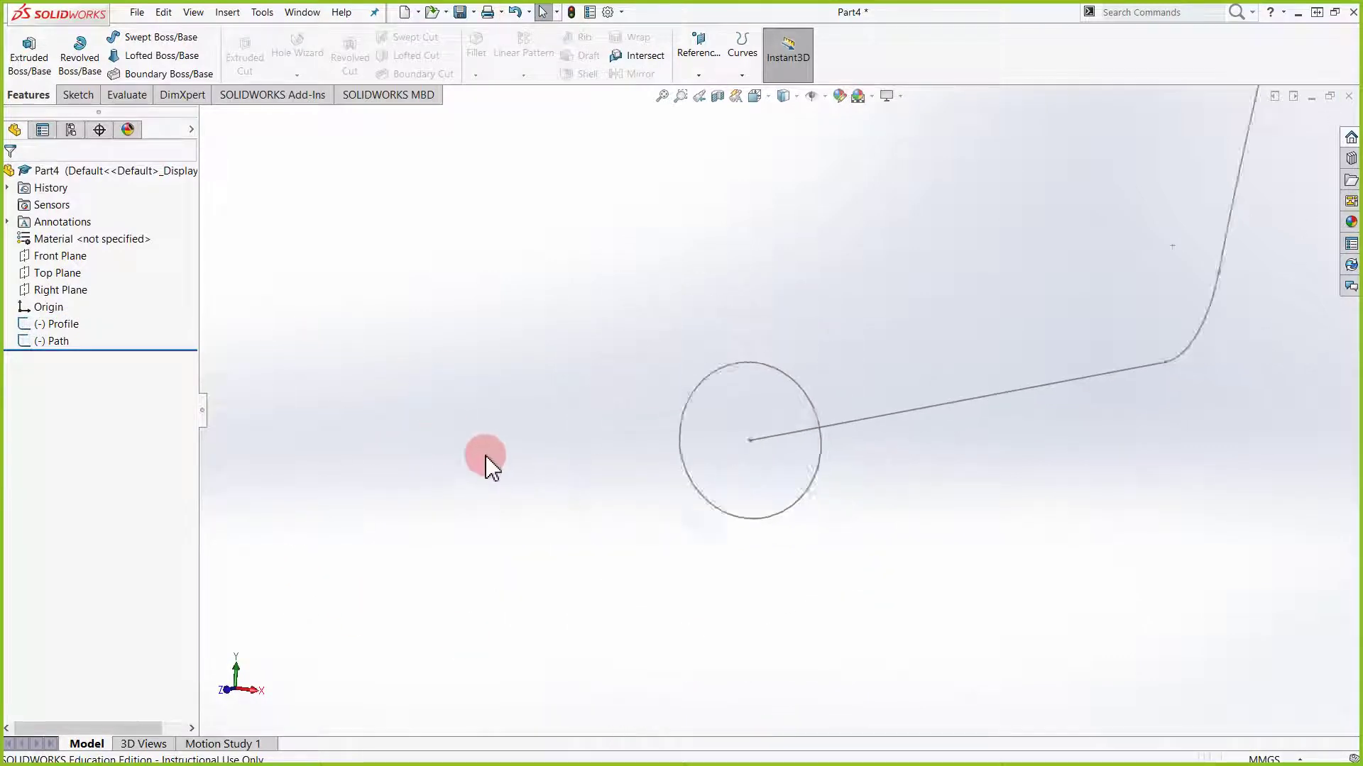
pyautogui.scroll(5, 558, 434)
pyautogui.scroll(4, 881, 379)
pyautogui.scroll(-2, 882, 379)
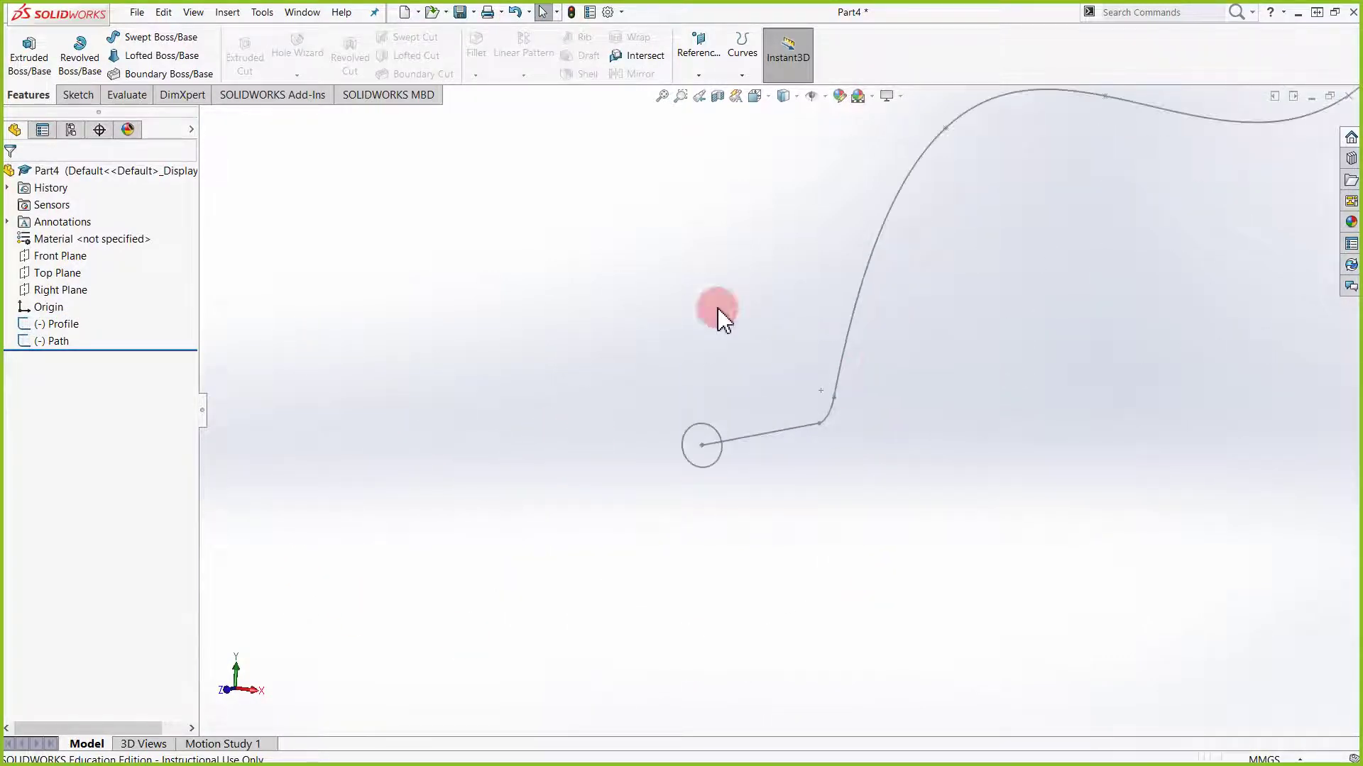
# Sweep the Profile sketch along the Path sketch as a solid, with Thin Feature off
pyautogui.click(160, 37)
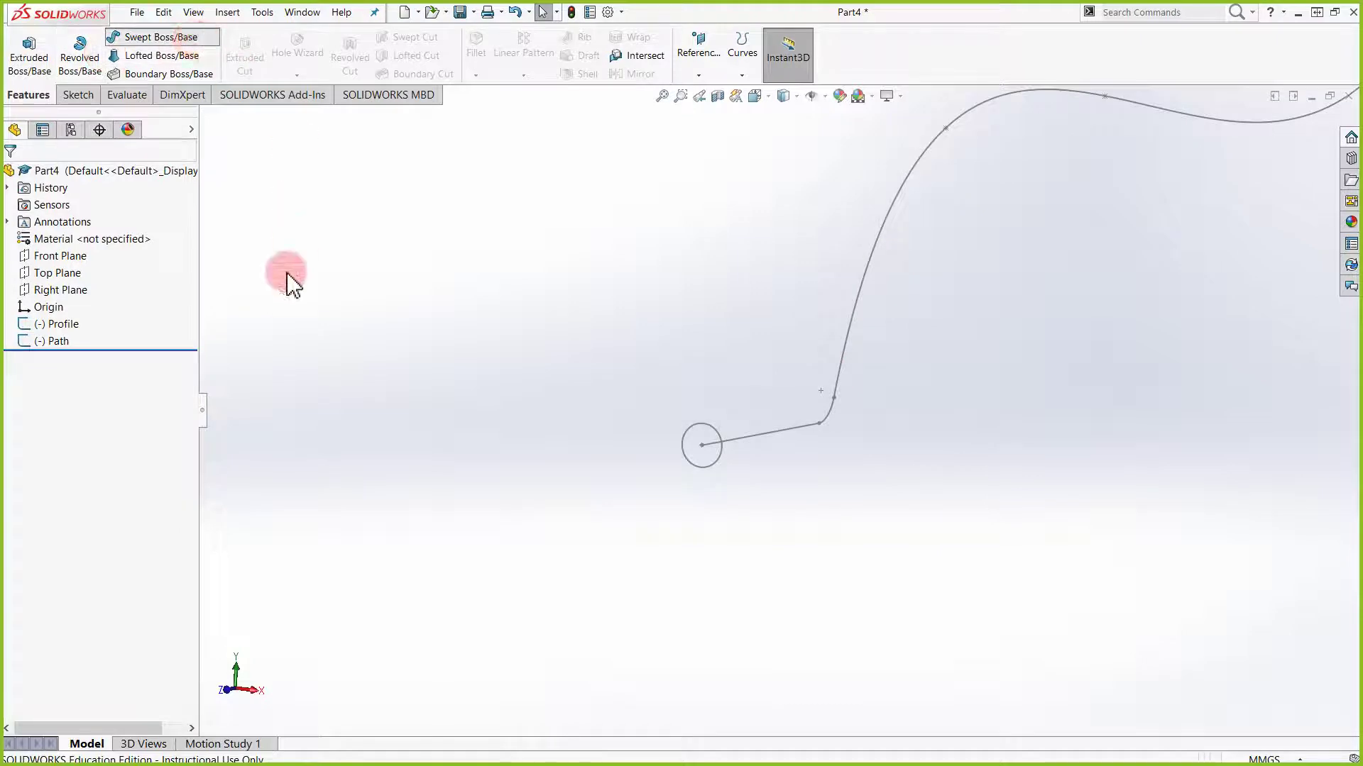
pyautogui.click(205, 117)
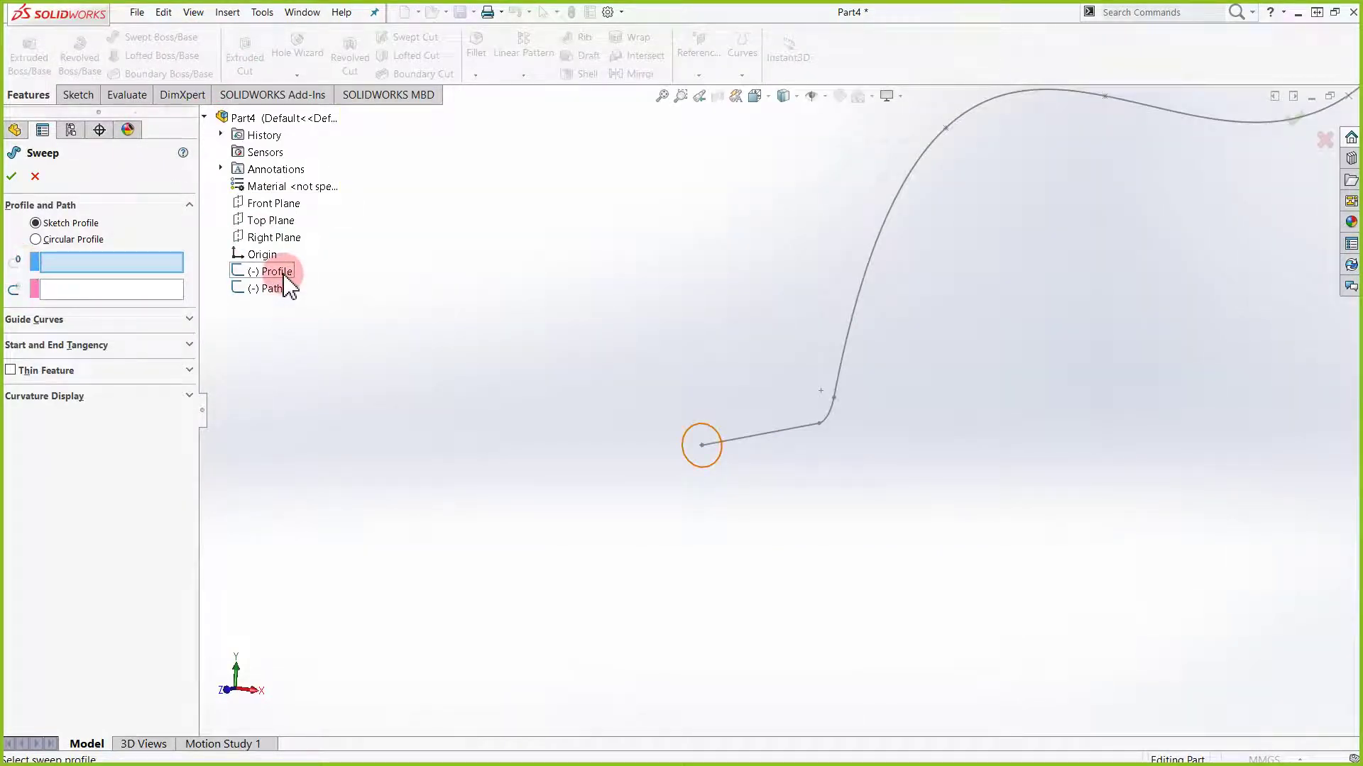
pyautogui.click(277, 272)
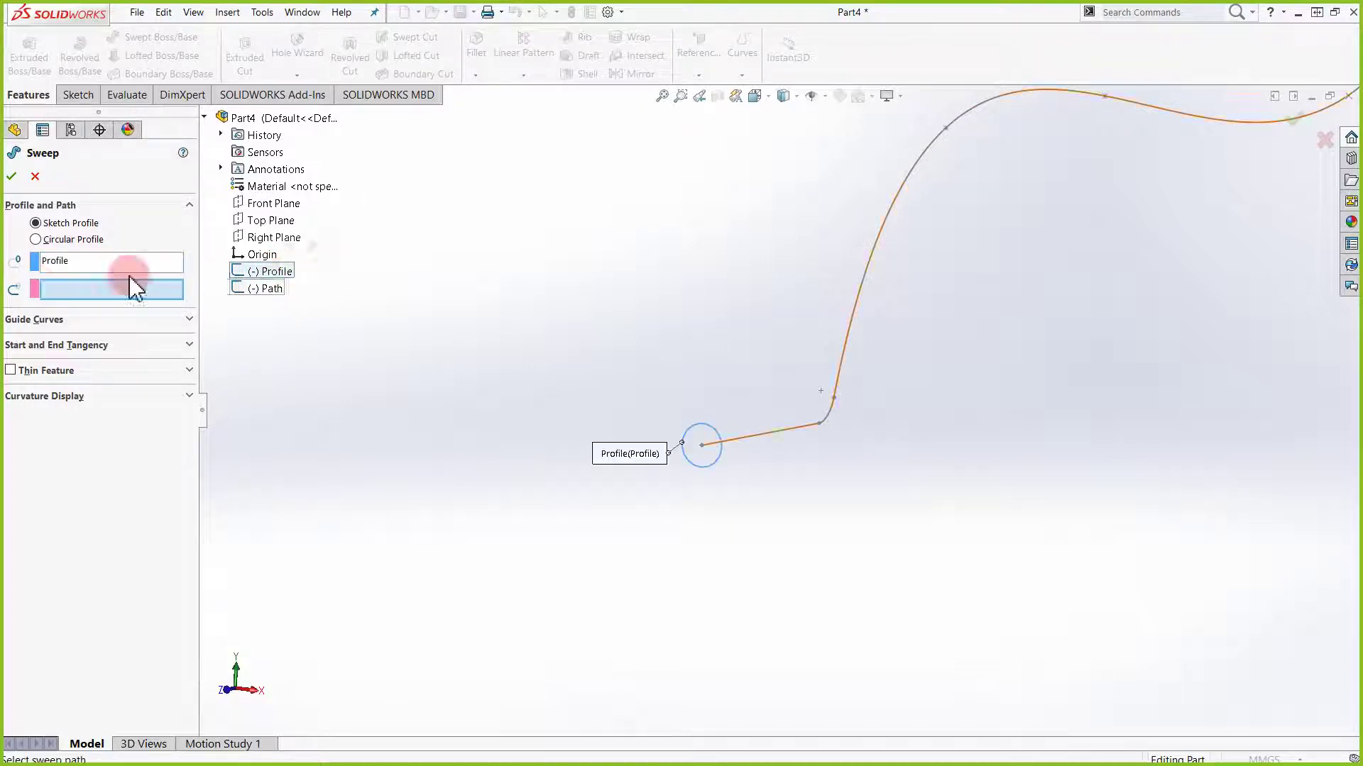
pyautogui.click(274, 289)
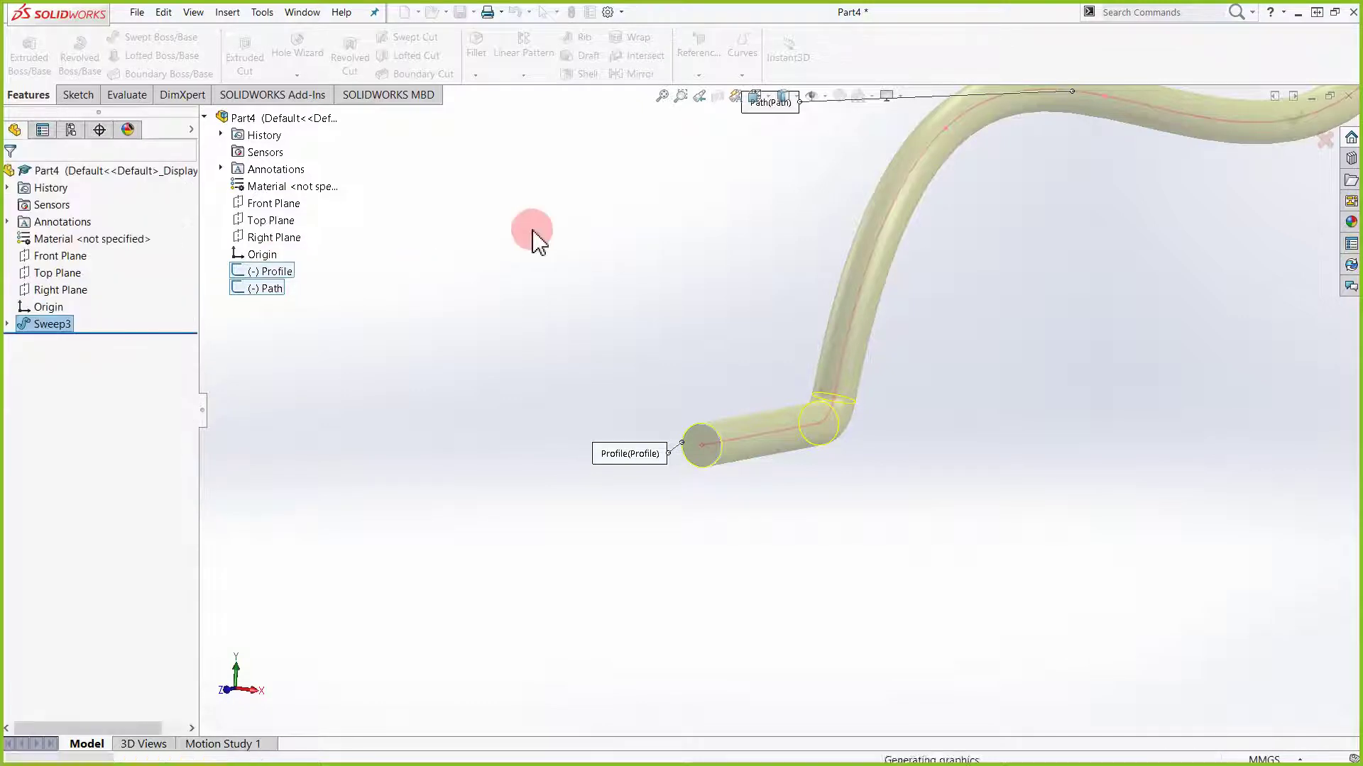
pyautogui.scroll(3, 1067, 513)
pyautogui.scroll(3, 1092, 461)
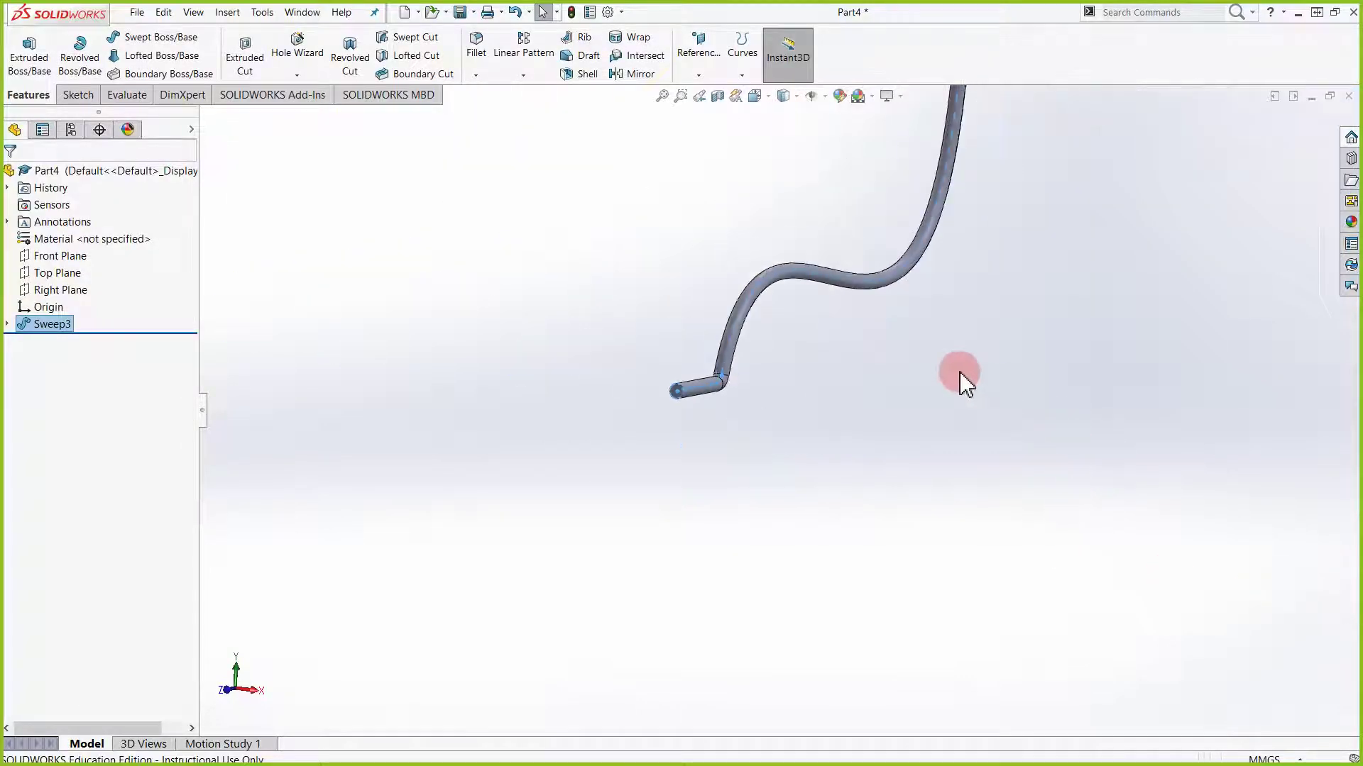
# Start a new sketch on the flat circular end face of the swept rod
pyautogui.scroll(-5, 961, 372)
pyautogui.scroll(3, 300, 430)
pyautogui.scroll(-3, 306, 431)
pyautogui.scroll(-5, 497, 445)
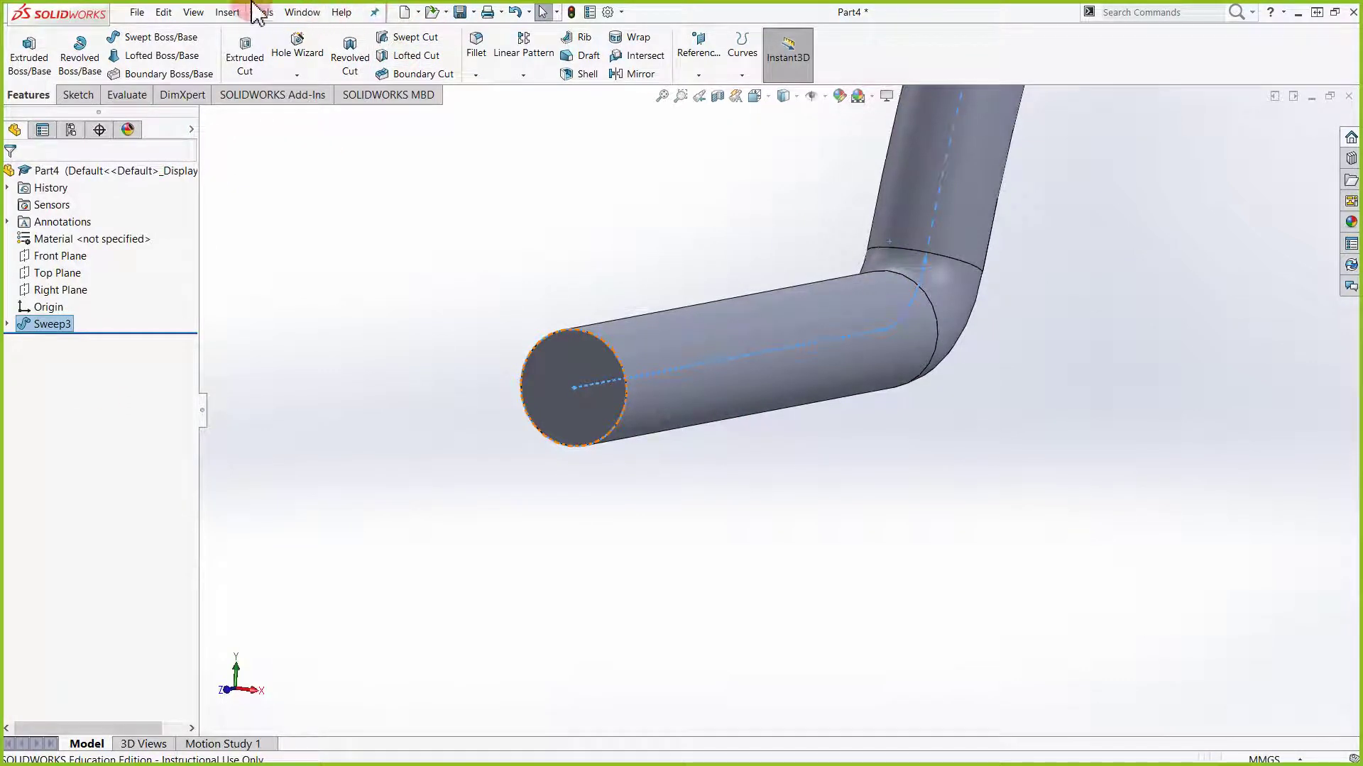
pyautogui.click(77, 95)
pyautogui.click(700, 406)
pyautogui.click(600, 357)
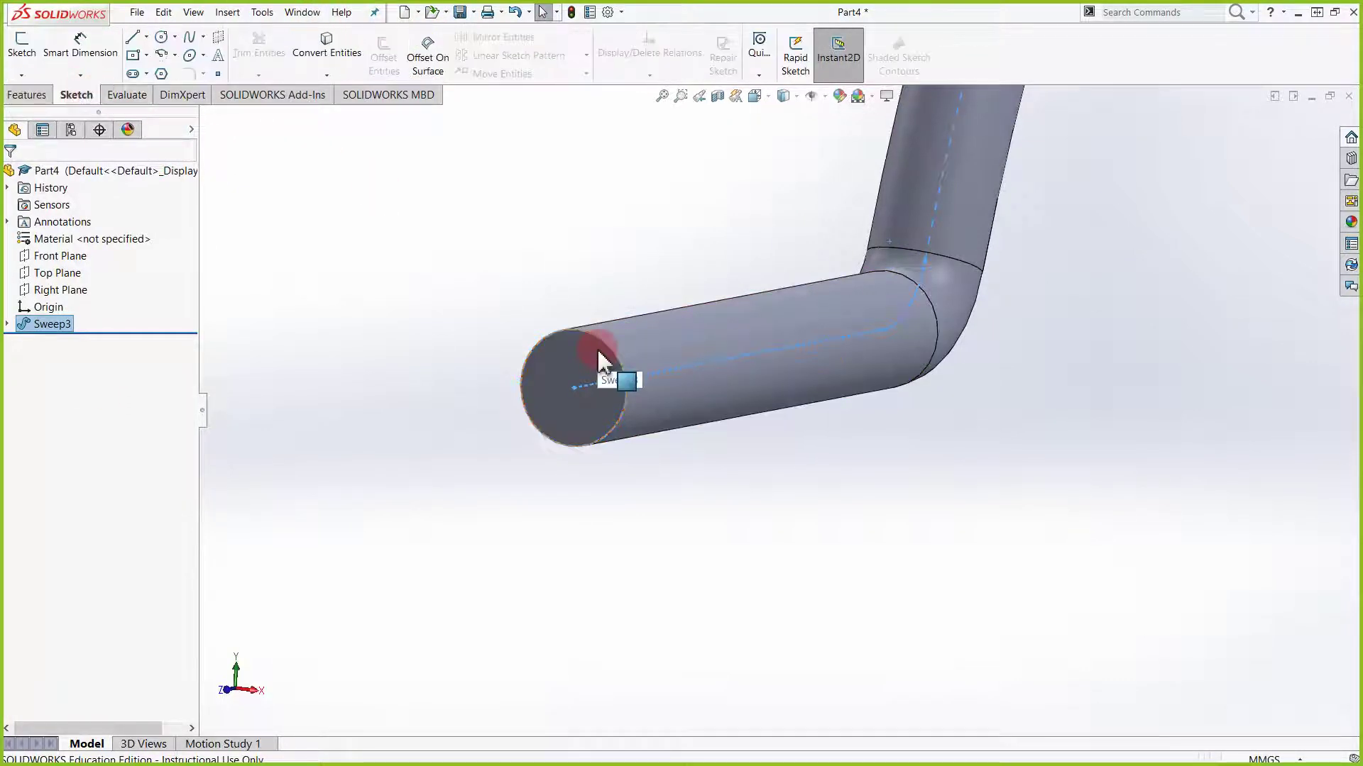
pyautogui.click(612, 359)
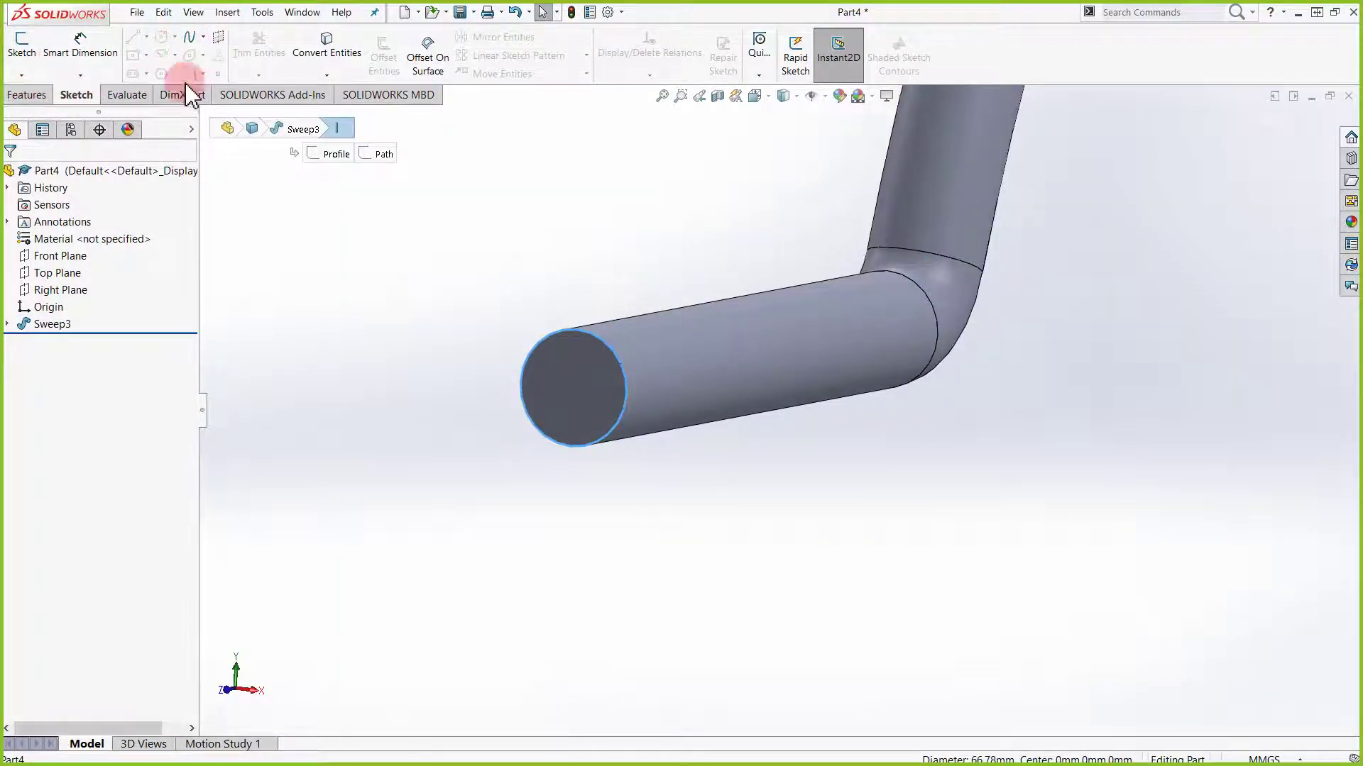
pyautogui.click(505, 315)
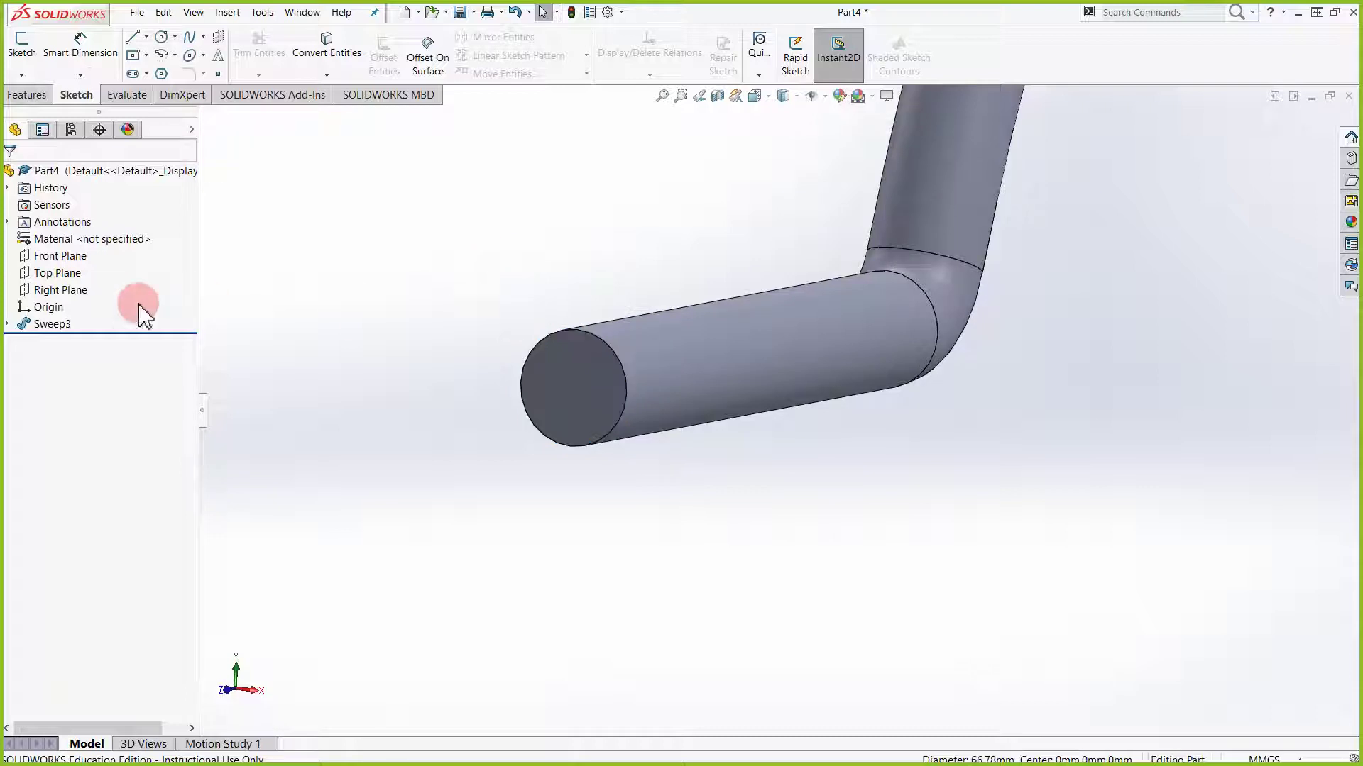
pyautogui.click(22, 45)
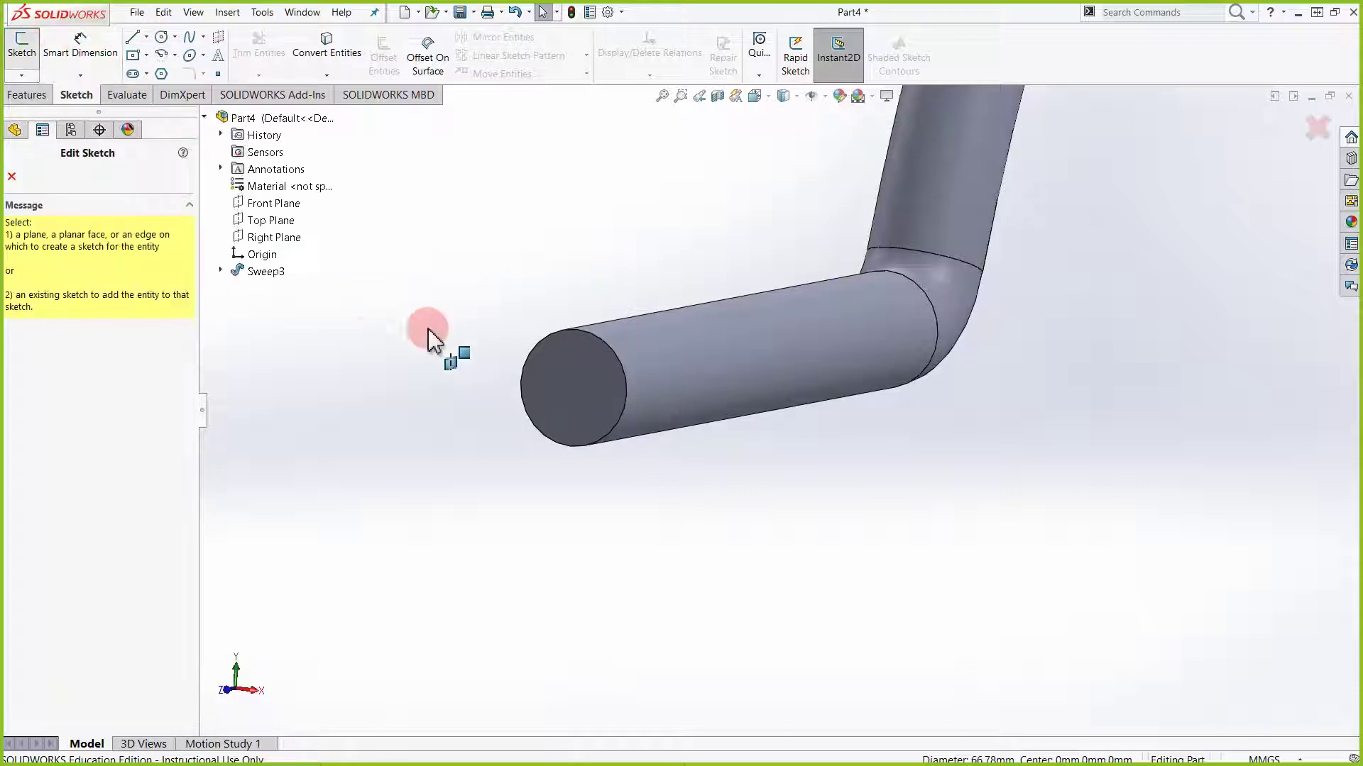
pyautogui.click(594, 364)
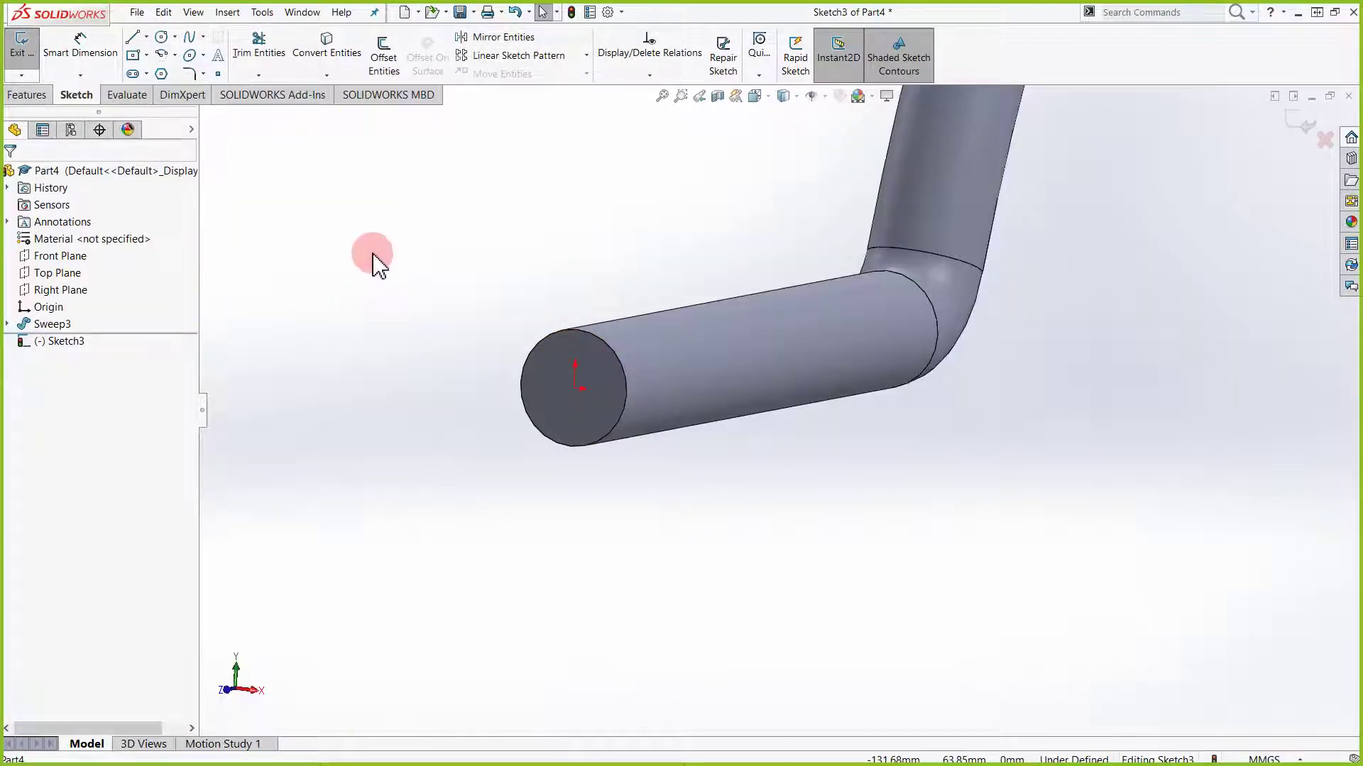
# Sketch a center rectangle about 35 by 30 mm at the origin on the rod's end face and exit the sketch
pyautogui.hotkey('ctrl', '1')
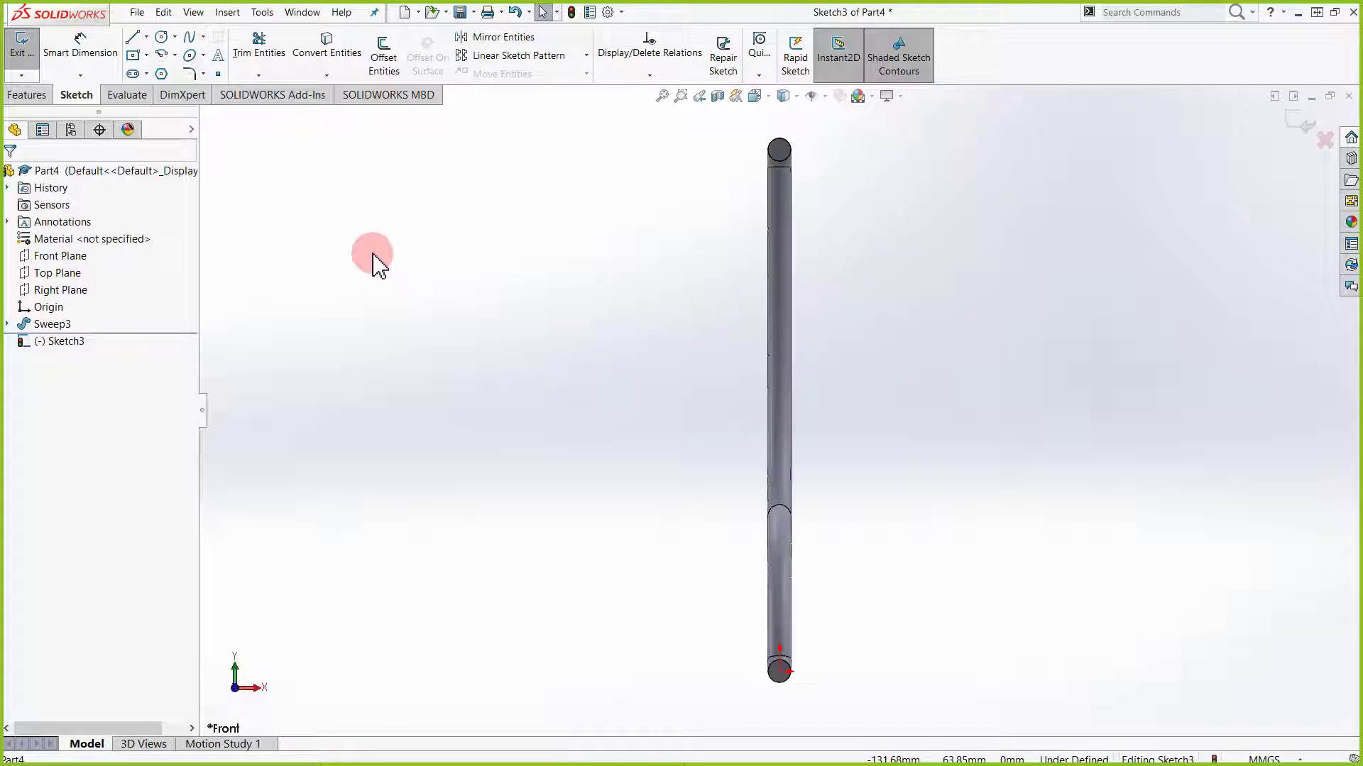
pyautogui.scroll(-10, 784, 663)
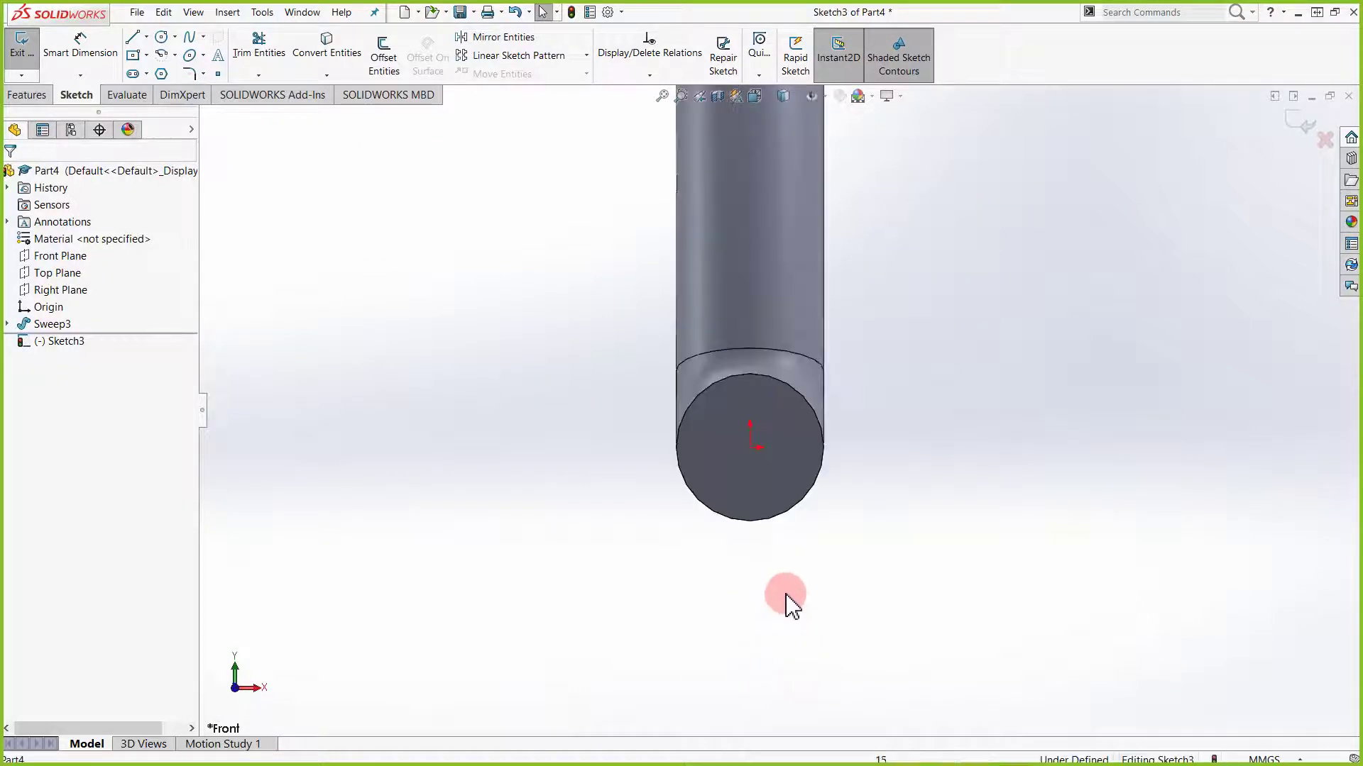
pyautogui.click(148, 56)
pyautogui.click(169, 92)
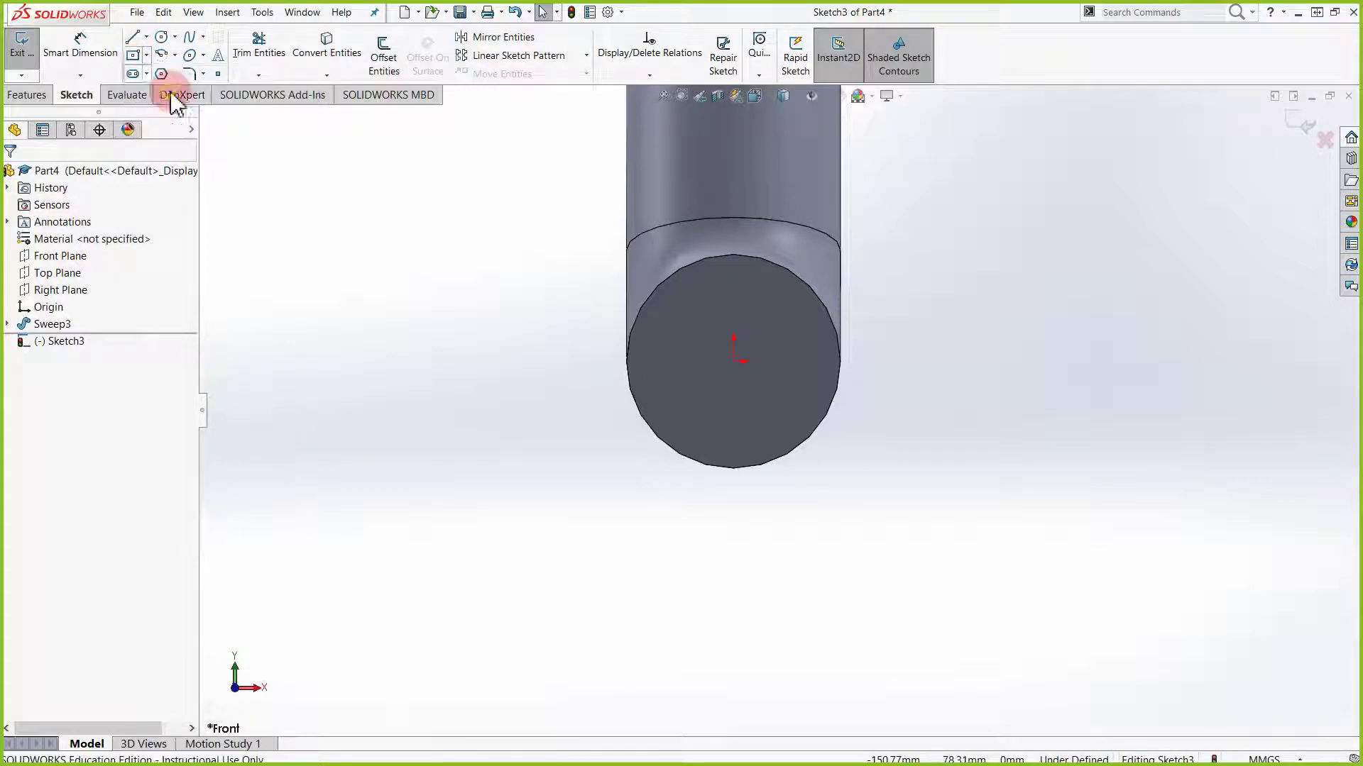
pyautogui.click(738, 362)
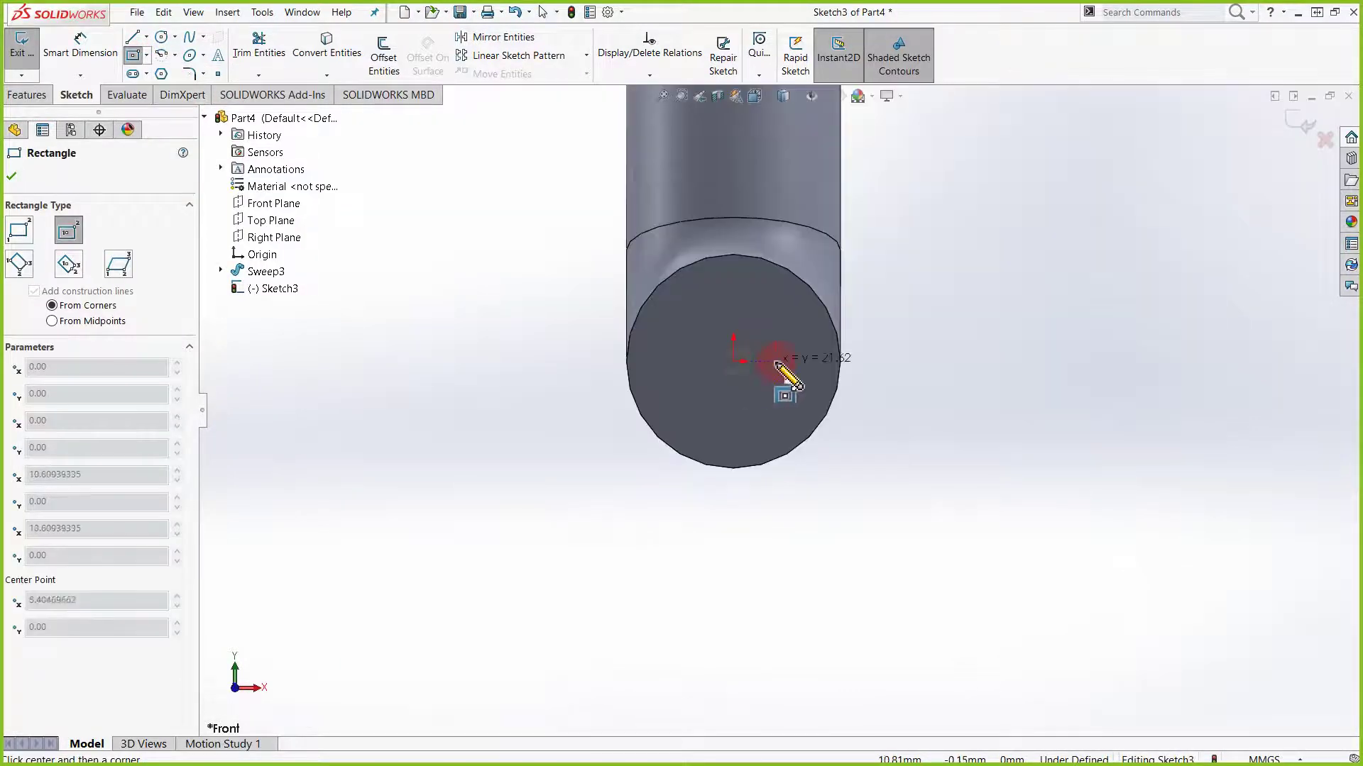
pyautogui.click(790, 314)
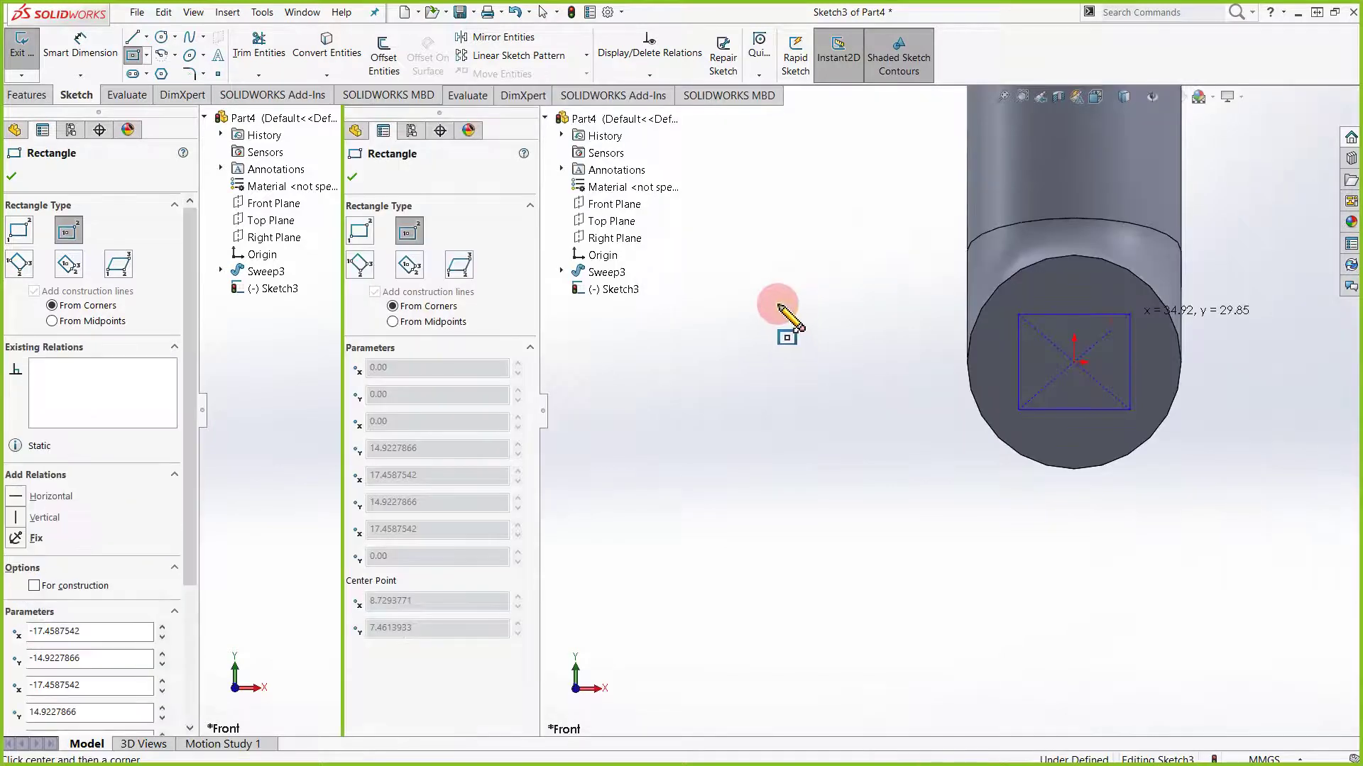
pyautogui.click(13, 182)
pyautogui.scroll(2, 996, 424)
pyautogui.scroll(-3, 994, 422)
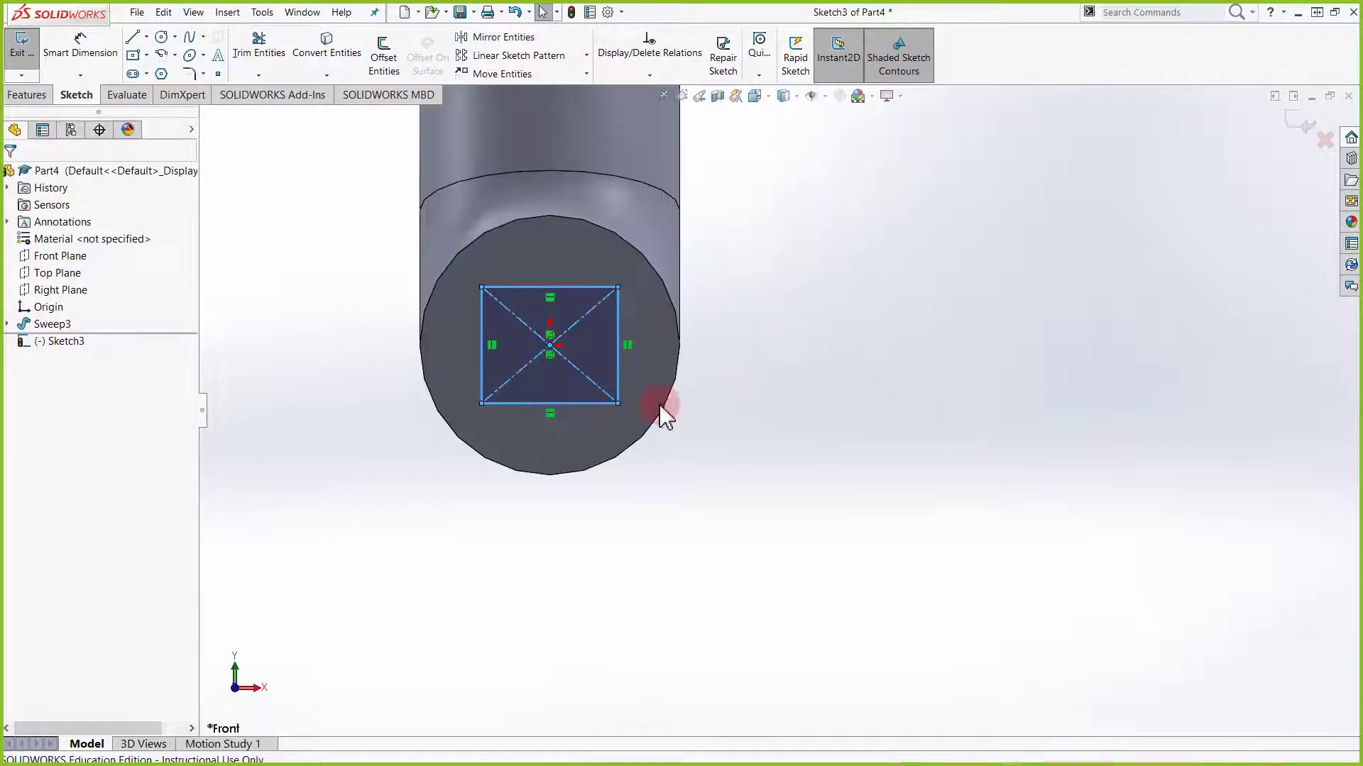
pyautogui.scroll(3, 731, 366)
pyautogui.moveTo(758, 367); pyautogui.dragTo(866, 346, button='middle')
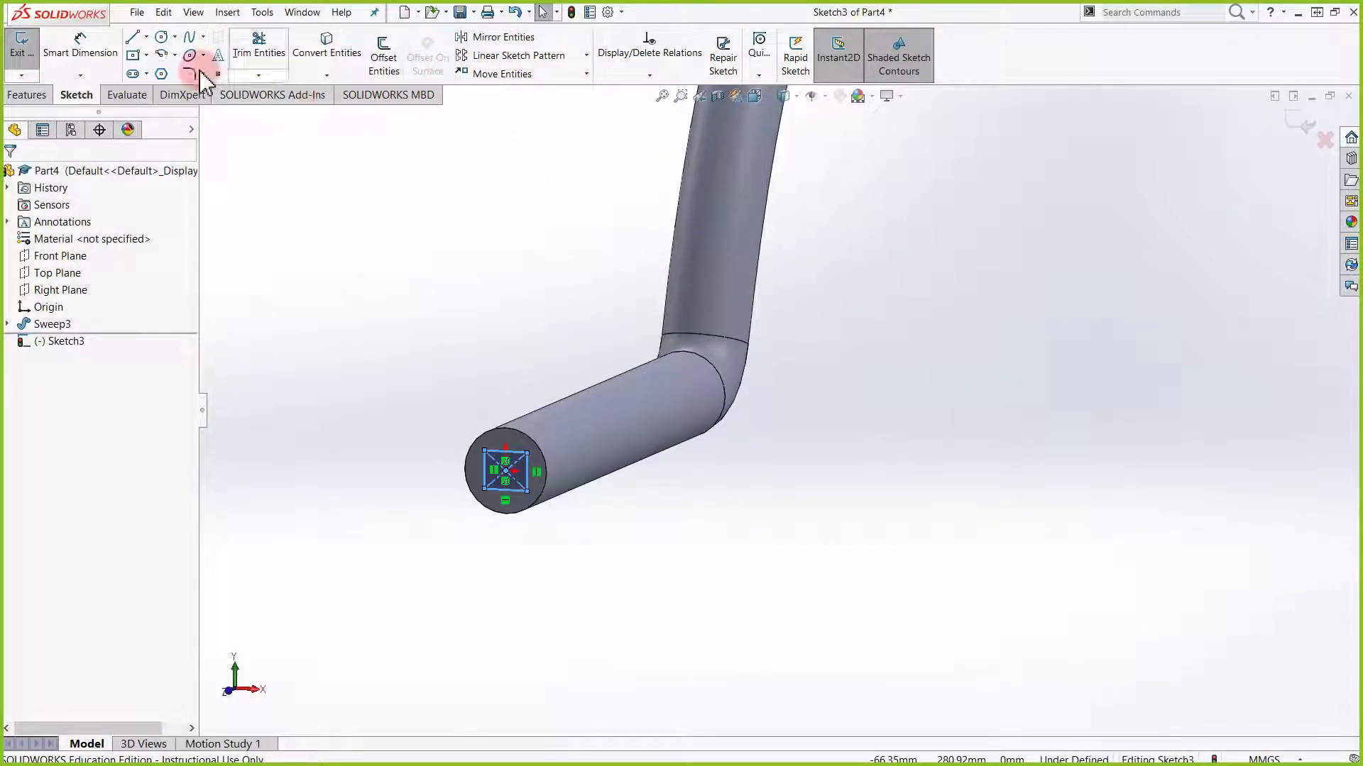
pyautogui.click(29, 96)
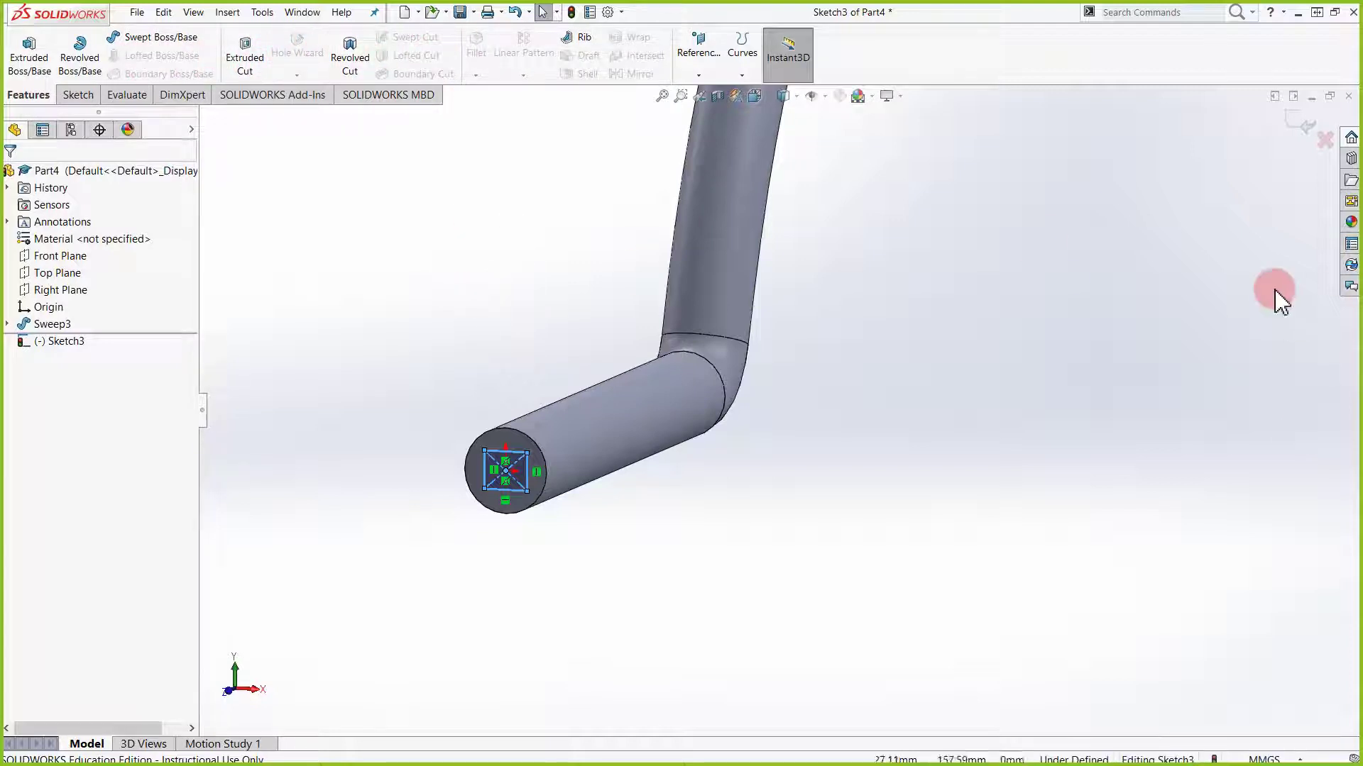
pyautogui.click(1304, 126)
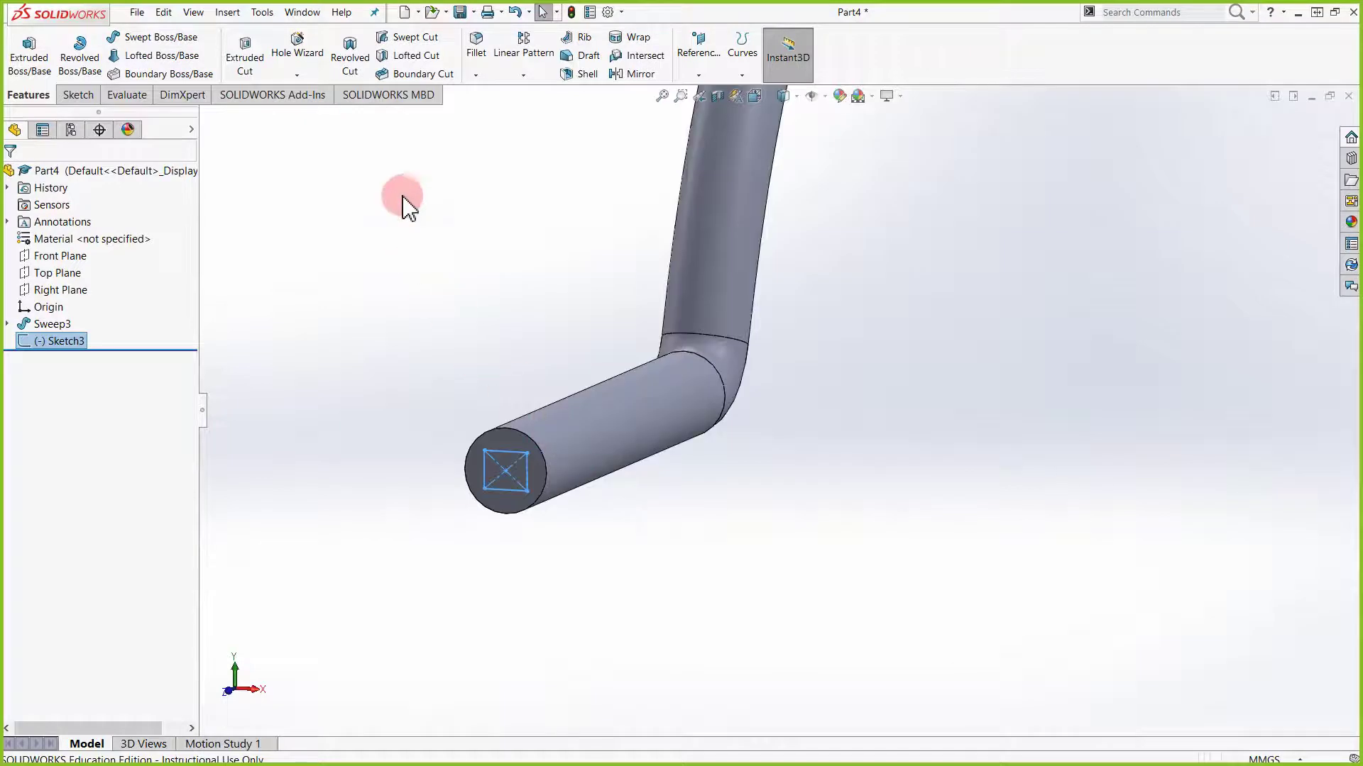
# Make a swept cut through the rod using the rectangle sketch as profile and the Path sketch as path
pyautogui.click(426, 40)
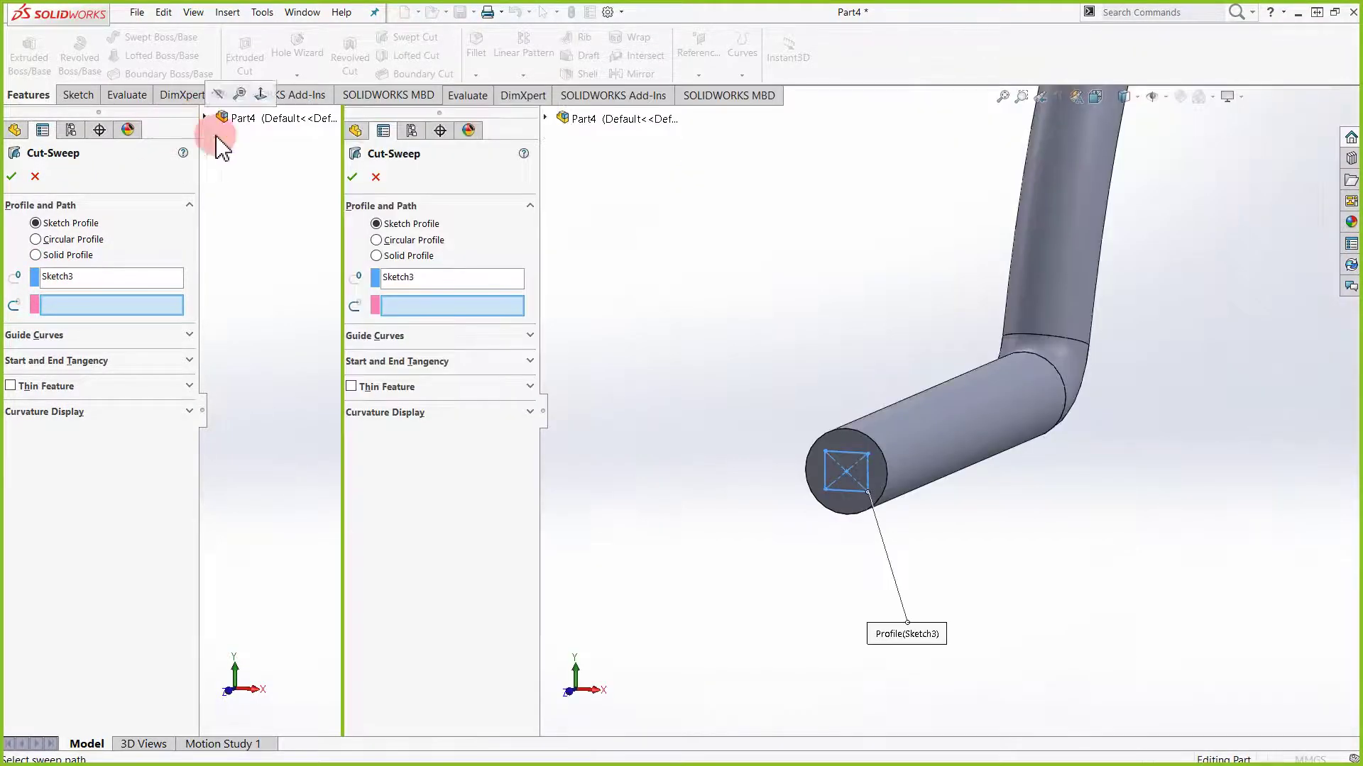
pyautogui.click(204, 117)
pyautogui.click(220, 272)
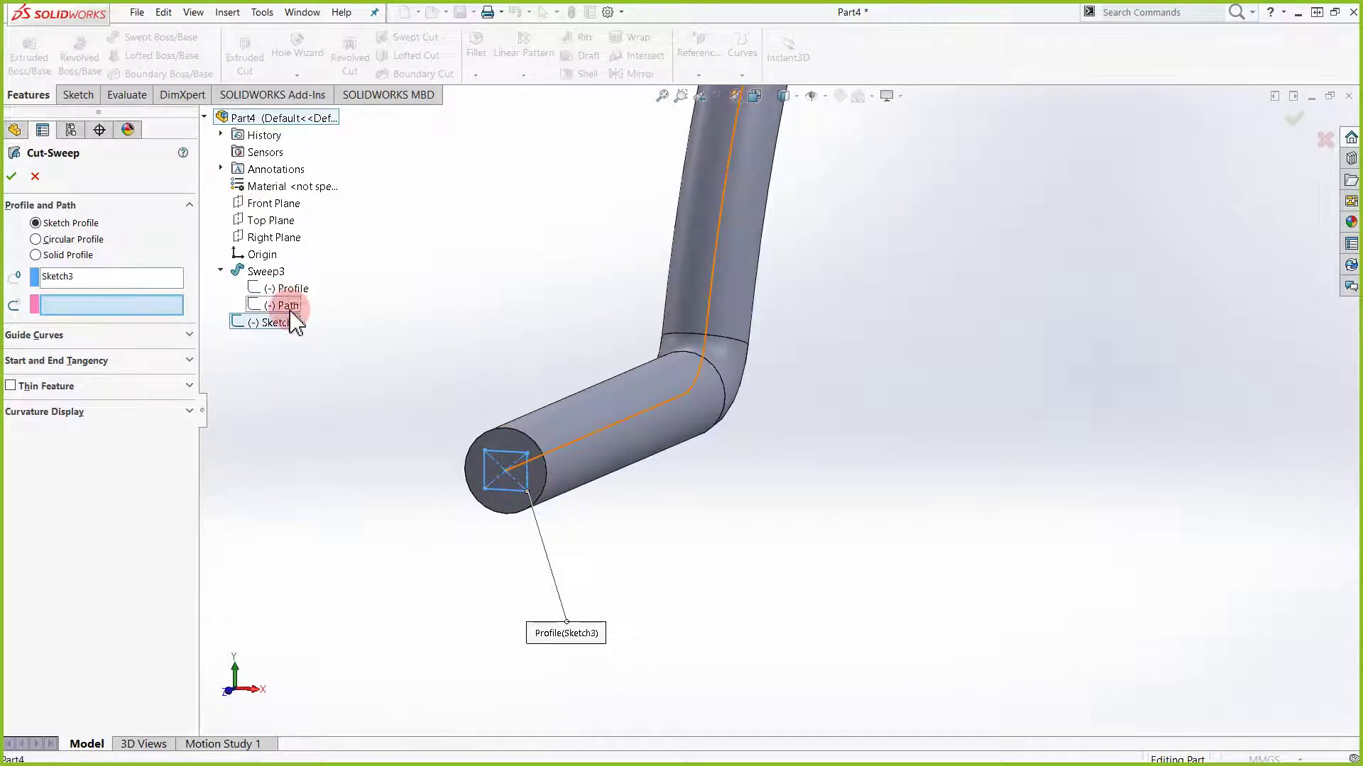
pyautogui.click(287, 306)
pyautogui.moveTo(462, 441); pyautogui.dragTo(589, 461, button='middle')
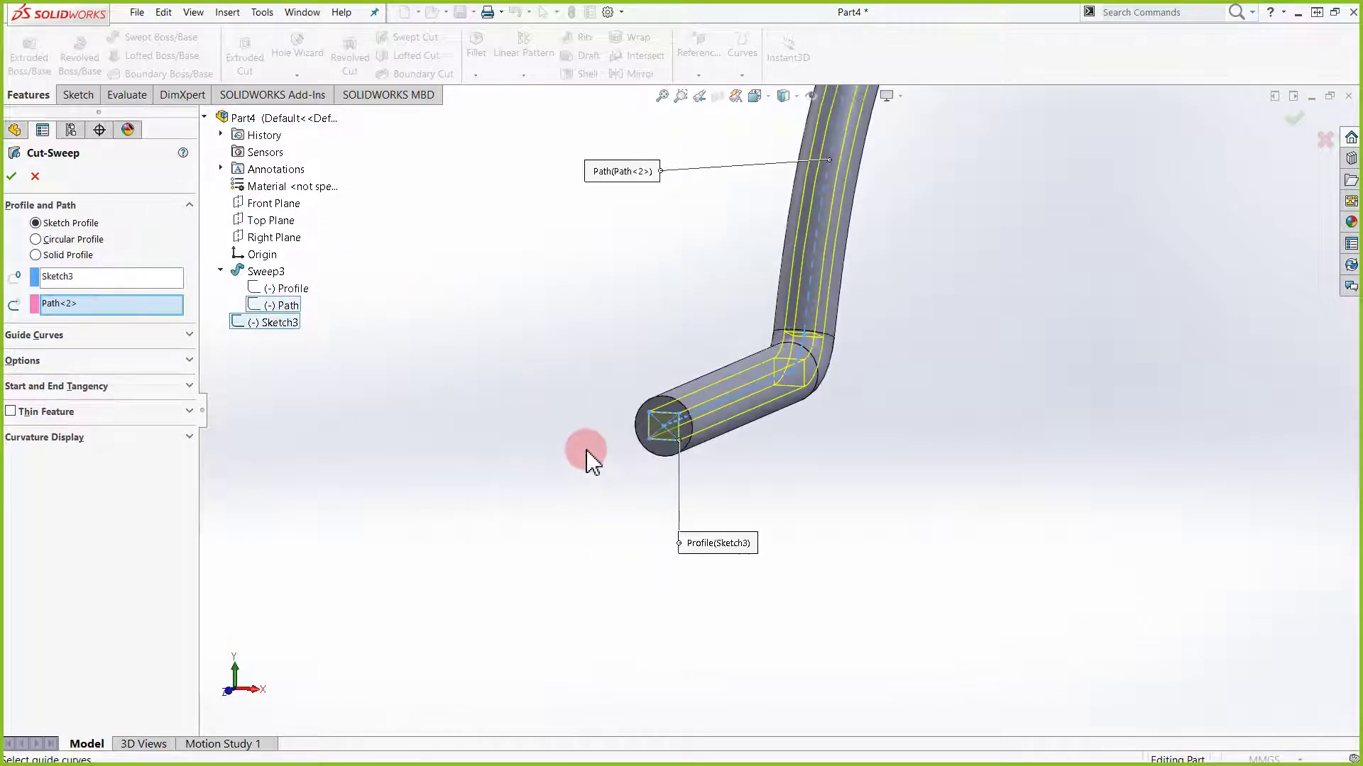
pyautogui.scroll(8, 588, 450)
pyautogui.scroll(-6, 768, 213)
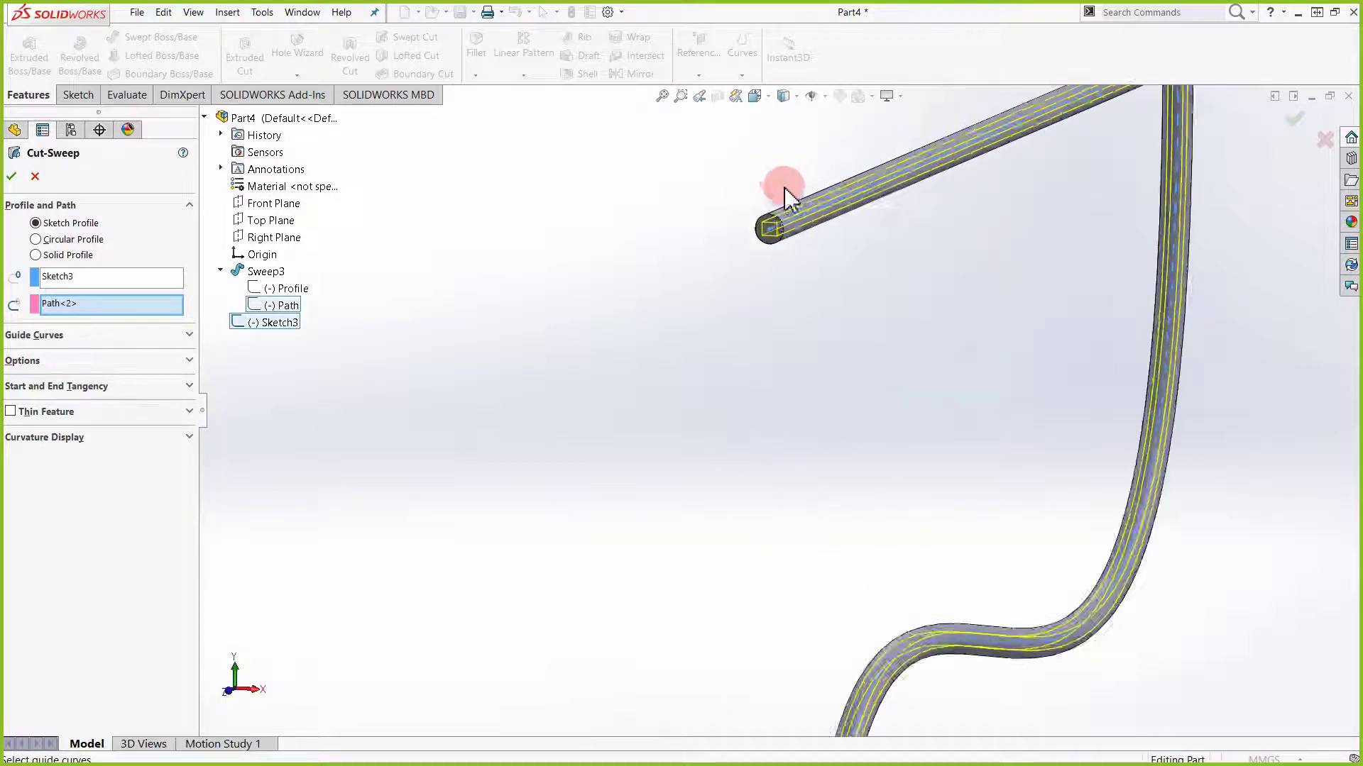
pyautogui.scroll(-3, 787, 197)
pyautogui.click(13, 176)
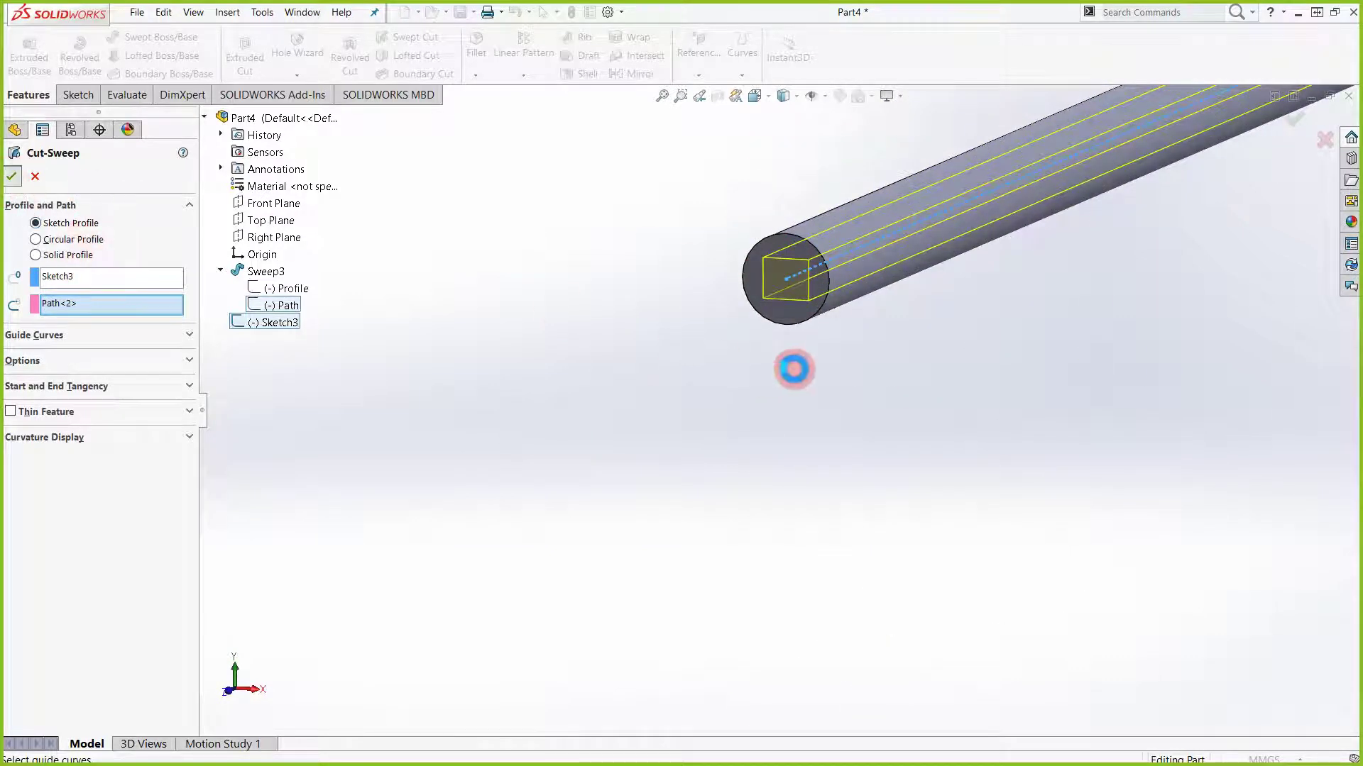
pyautogui.moveTo(748, 331); pyautogui.dragTo(738, 292, button='middle')
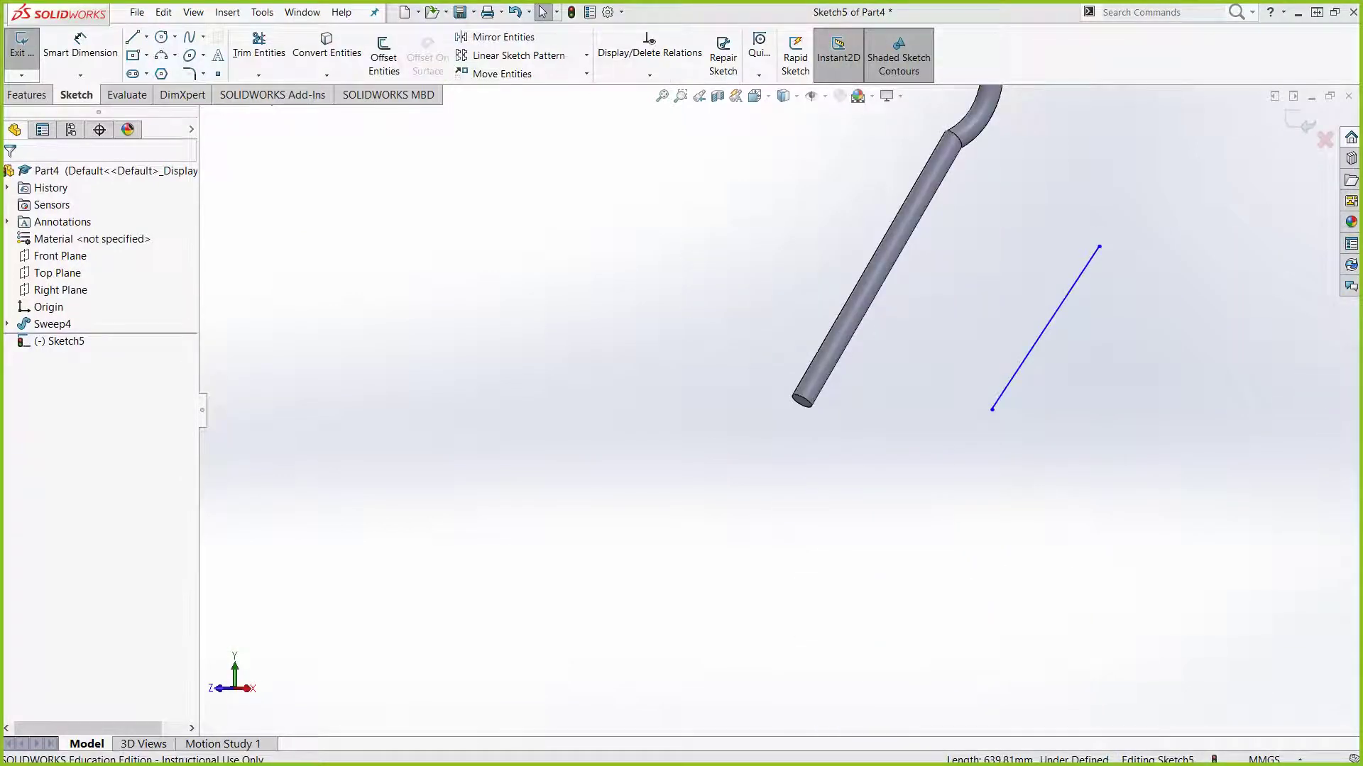
# Discard the open sketch containing the single line and close the part
pyautogui.click(1324, 140)
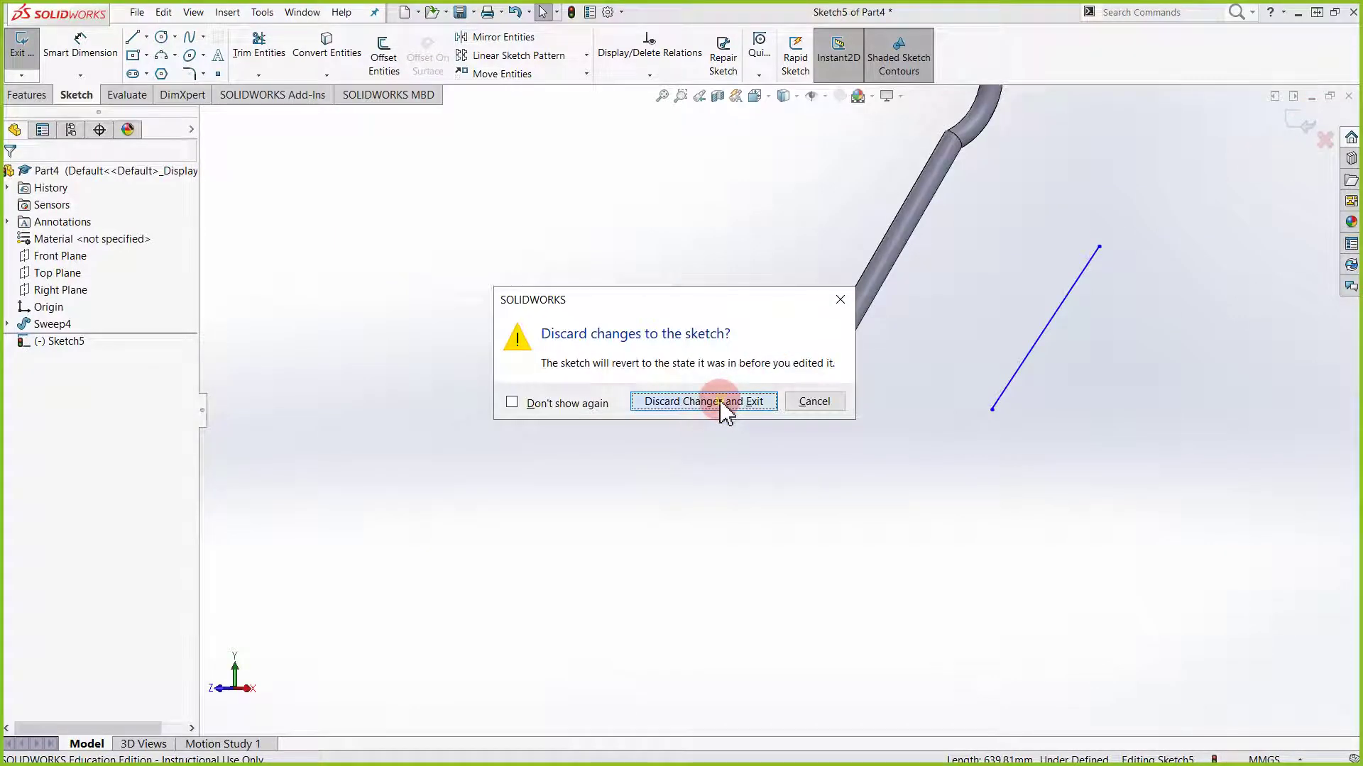
pyautogui.click(722, 401)
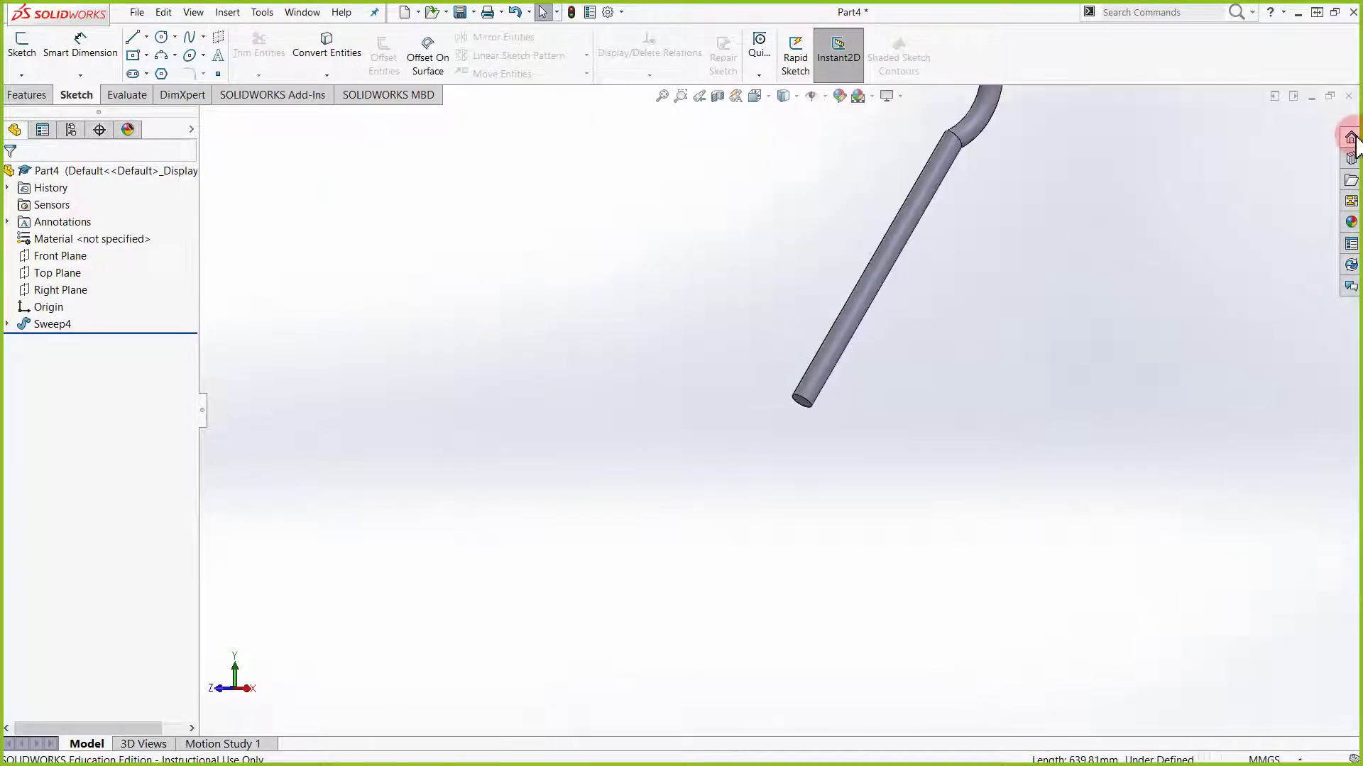
pyautogui.click(1348, 98)
pyautogui.click(664, 430)
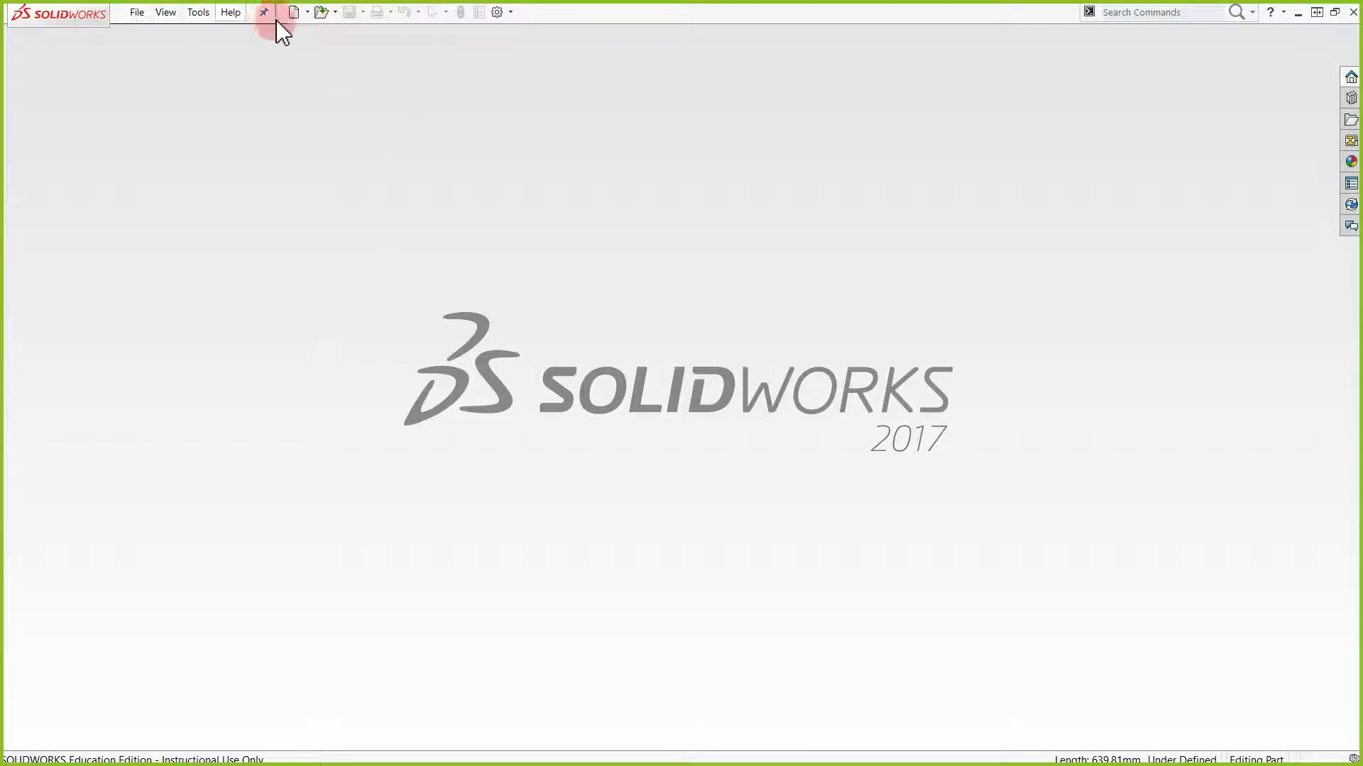
# Create a new Part document
pyautogui.click(293, 14)
pyautogui.click(553, 369)
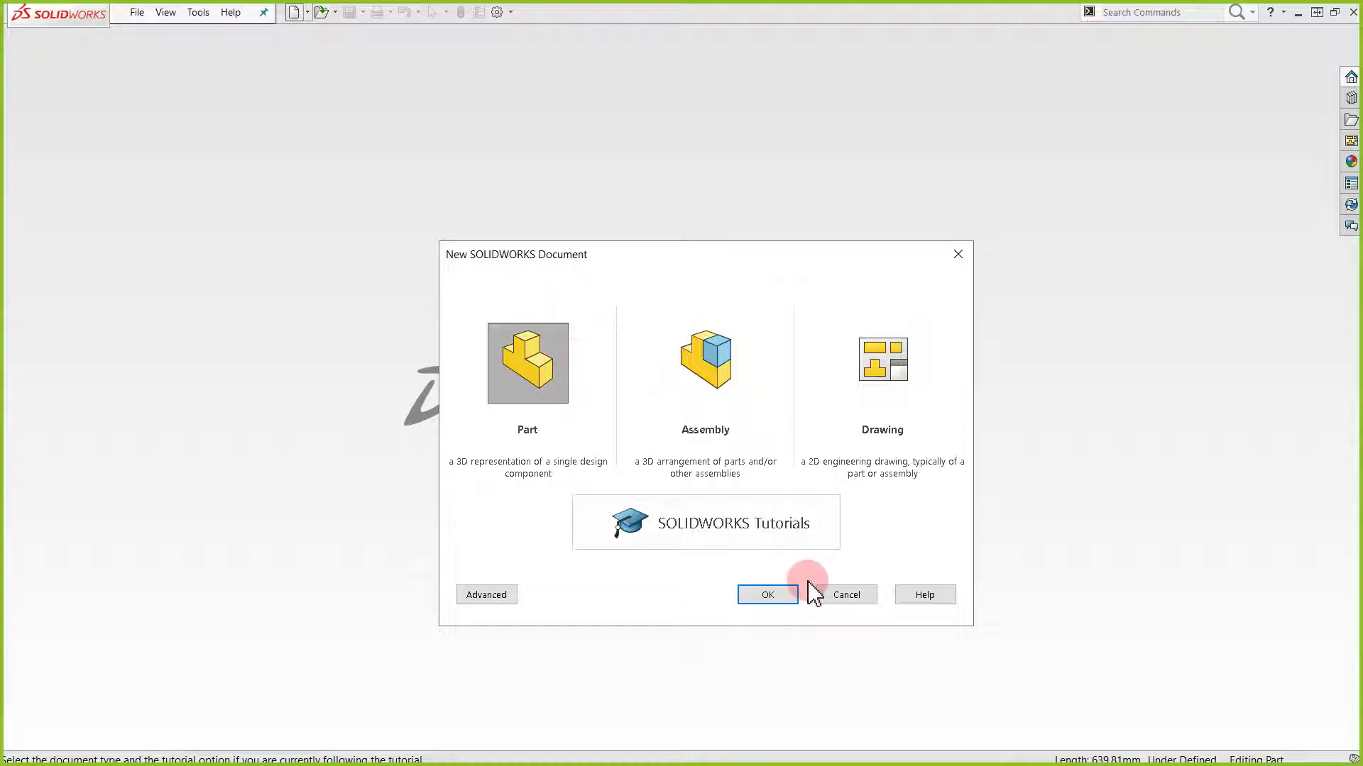
pyautogui.click(781, 586)
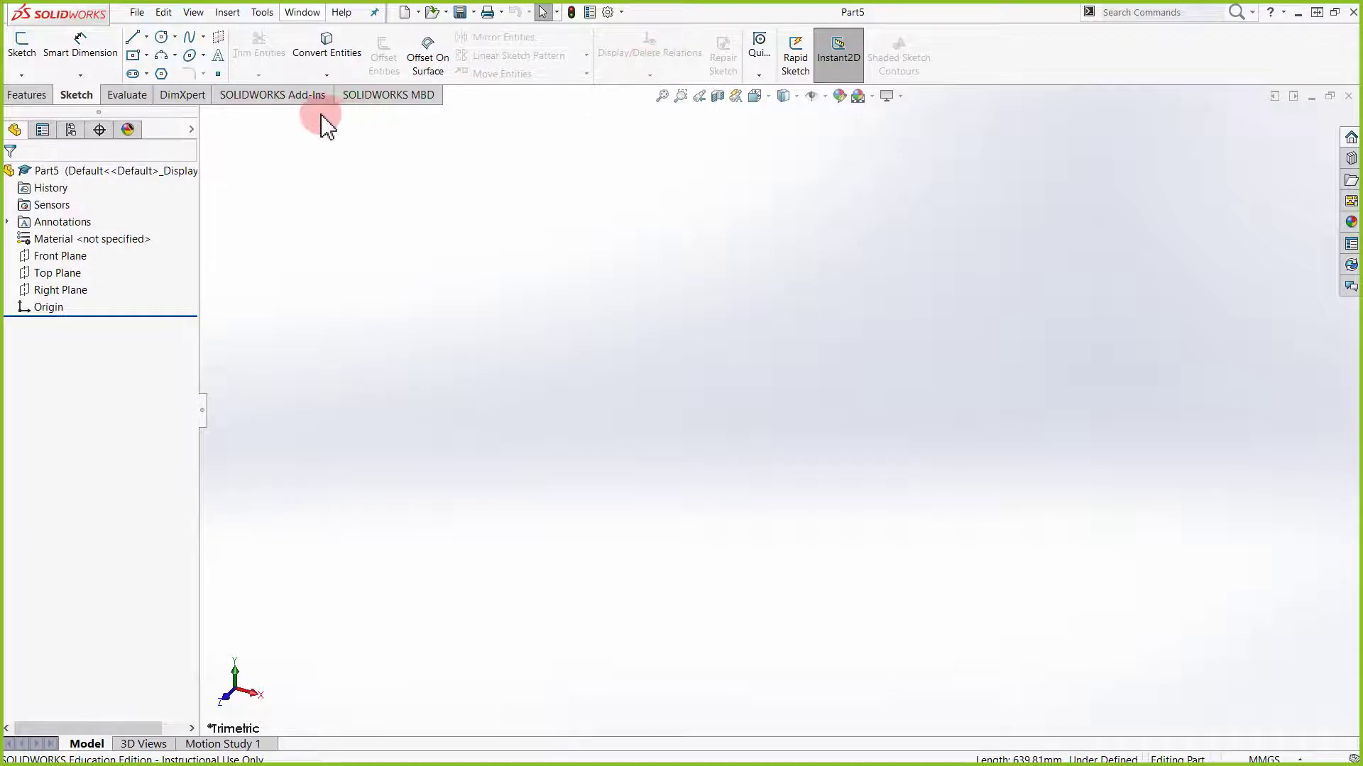
pyautogui.click(28, 95)
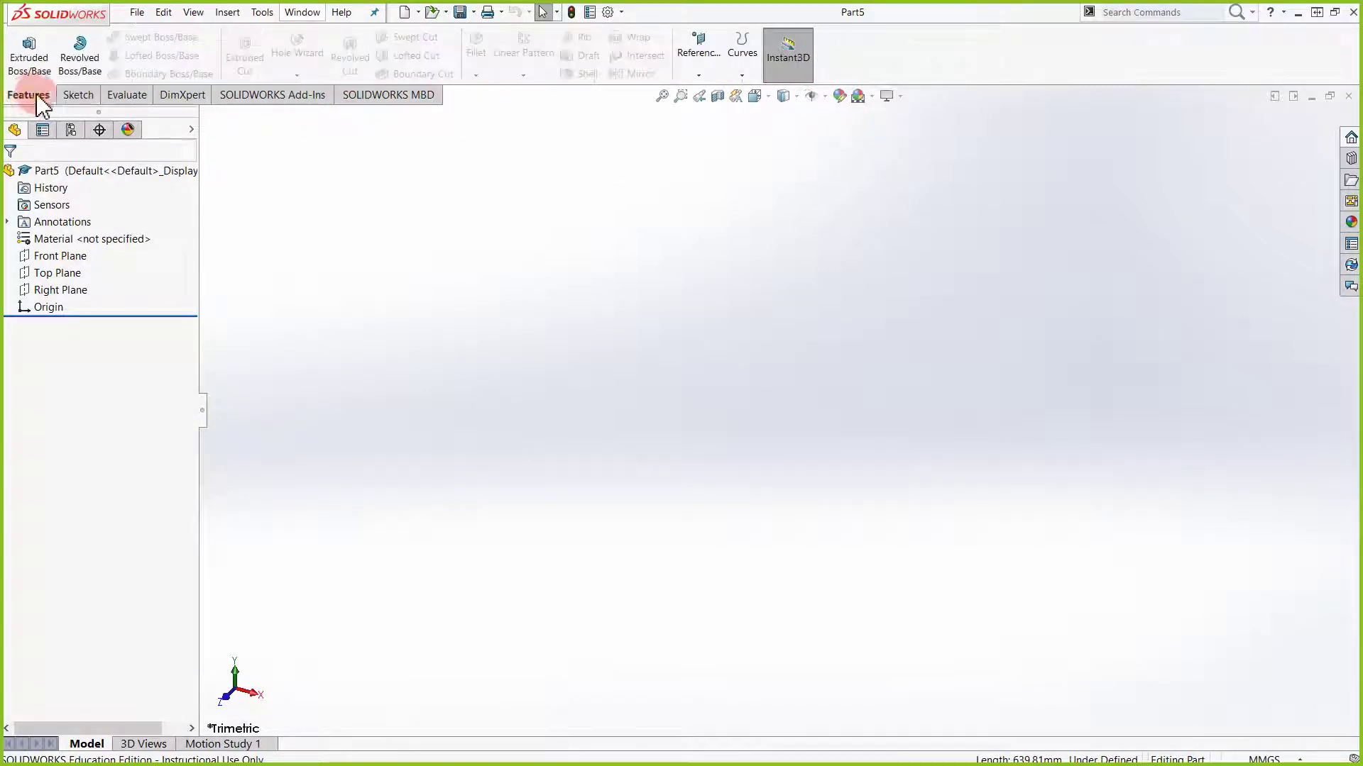
pyautogui.click(699, 74)
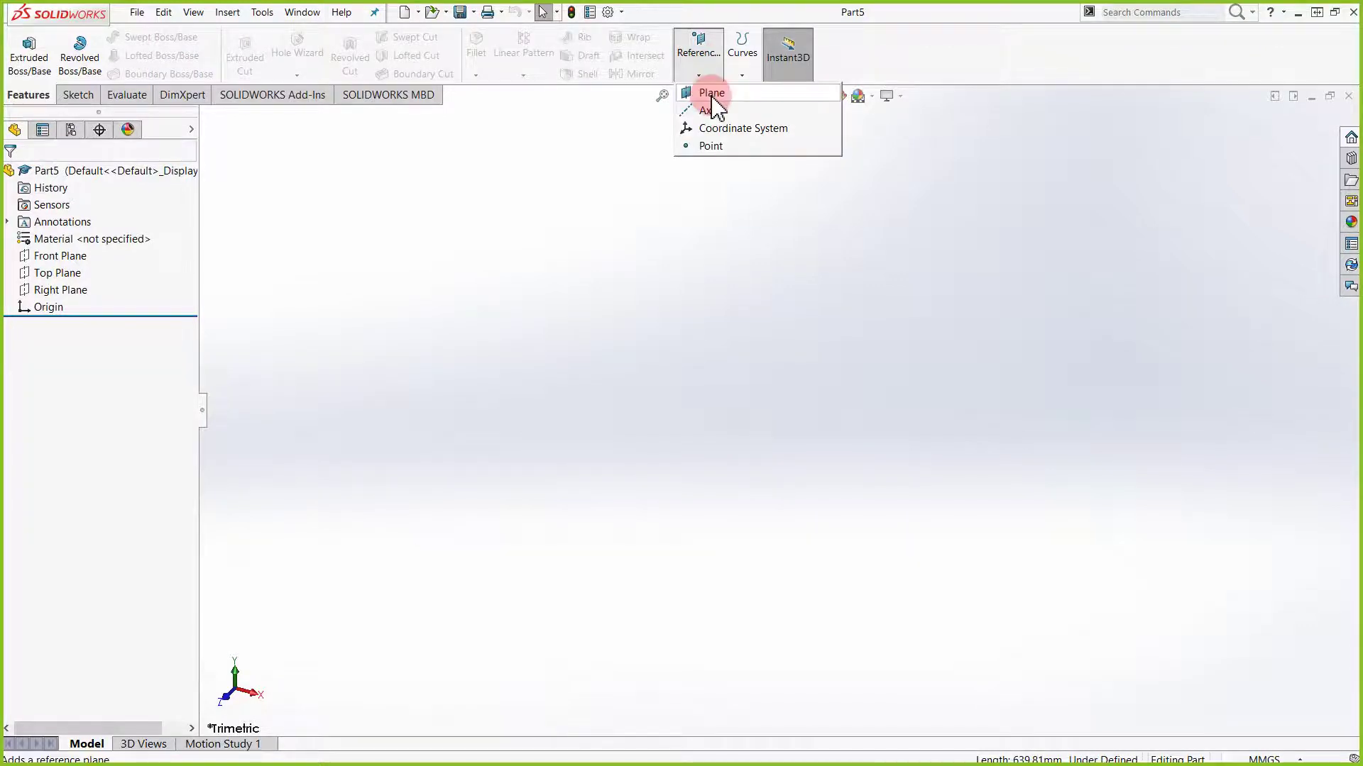
pyautogui.click(710, 93)
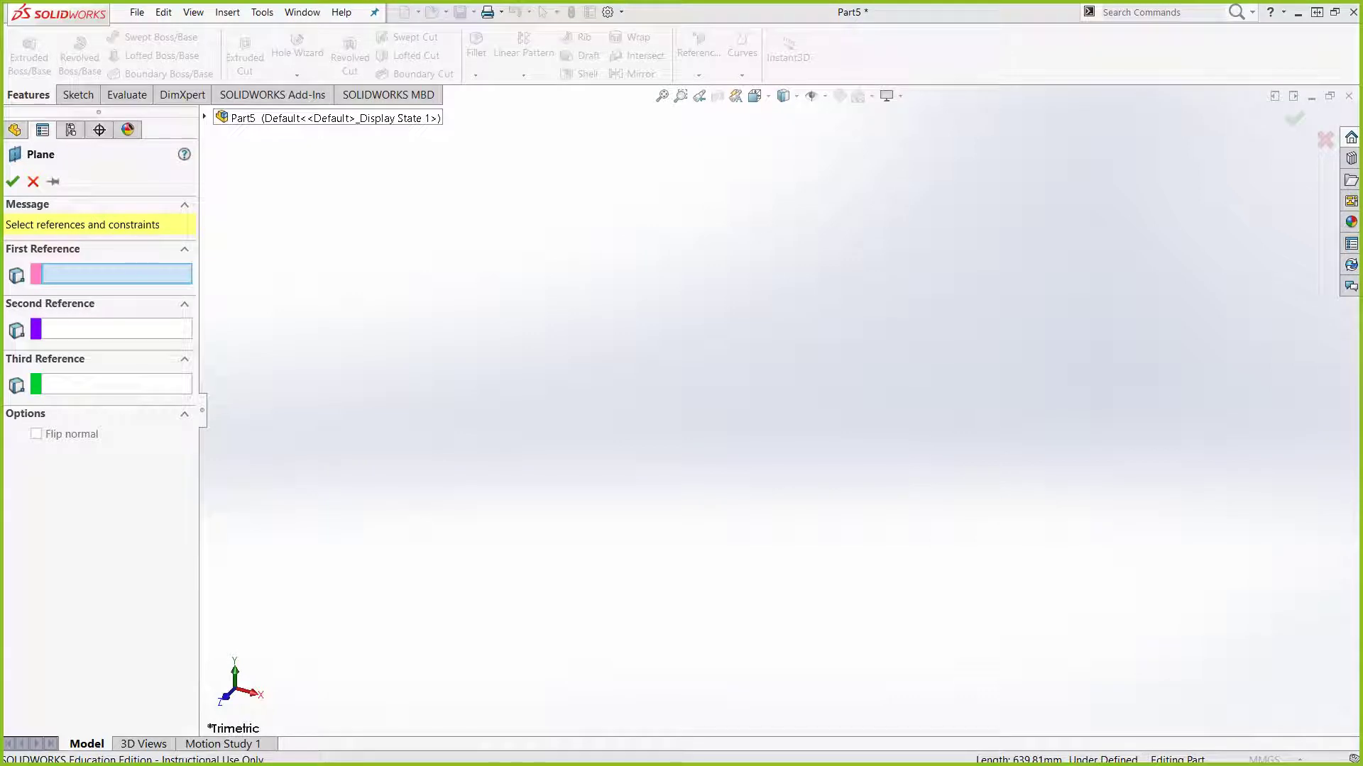
pyautogui.click(34, 183)
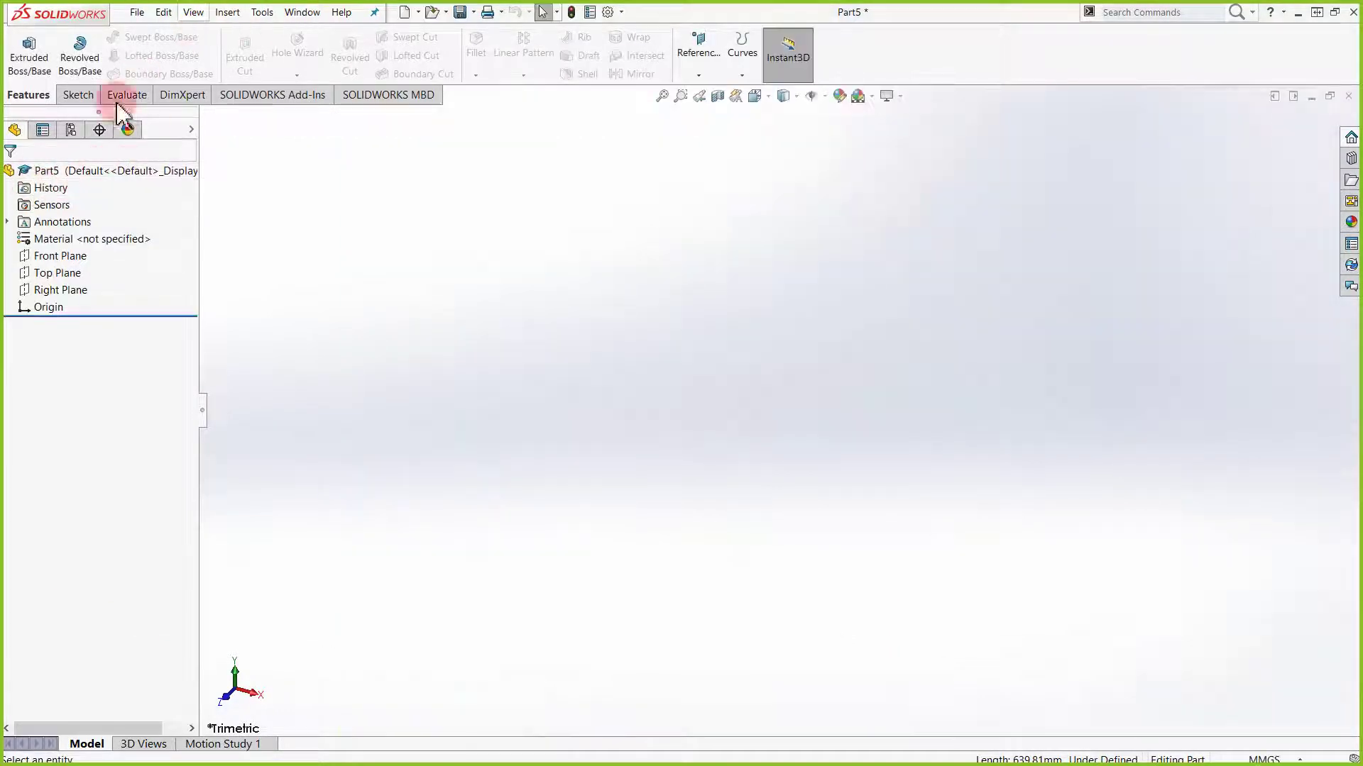
# Start a sketch on the Front Plane and draw a corner rectangle about 57.5 mm wide and 92.5 mm high from the origin
pyautogui.click(77, 94)
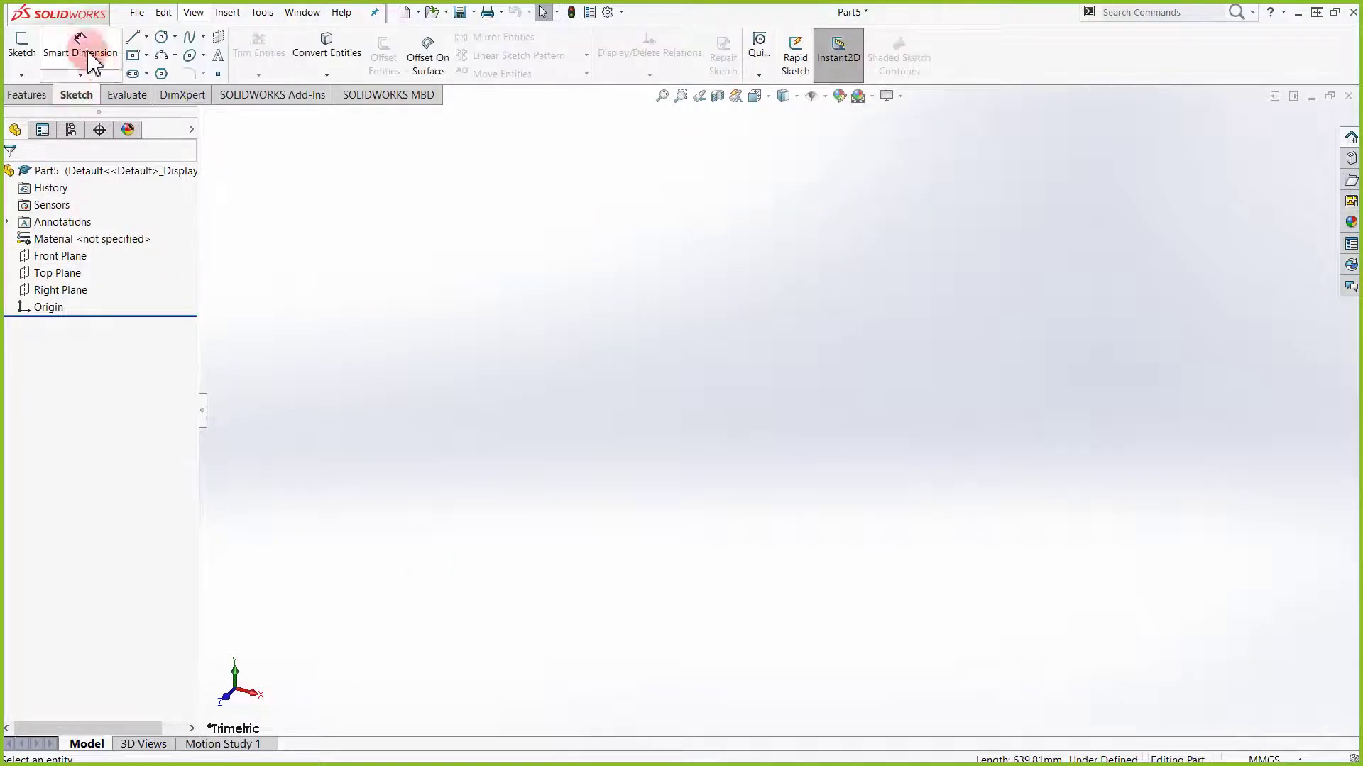
pyautogui.click(21, 47)
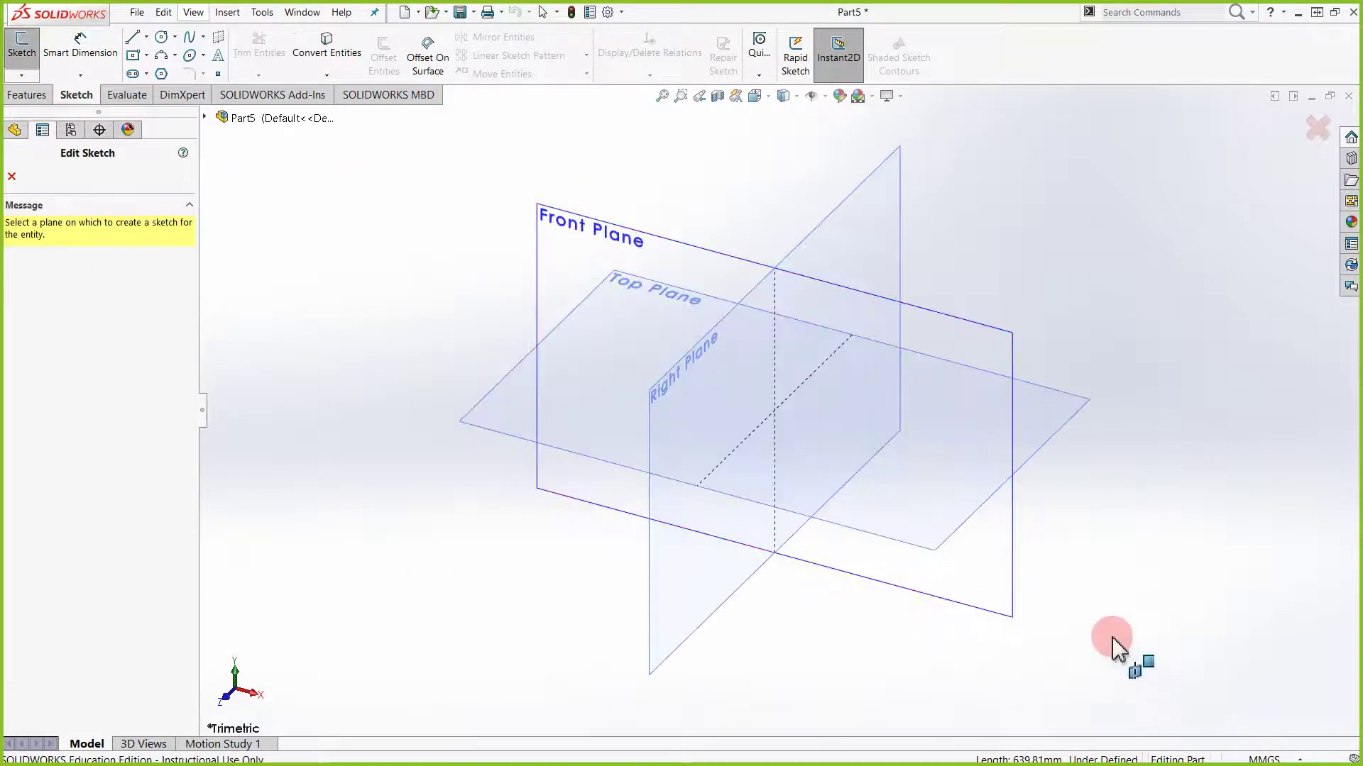
pyautogui.click(673, 254)
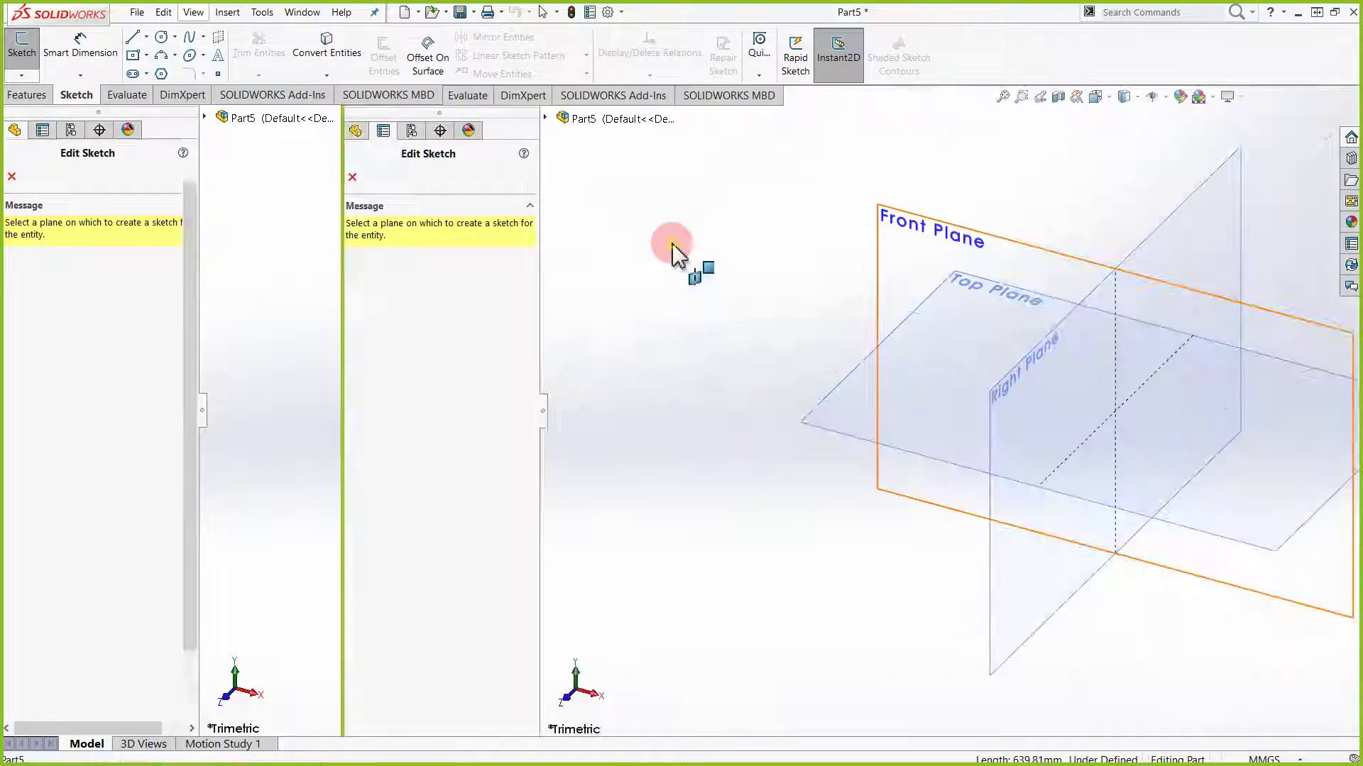
pyautogui.click(135, 37)
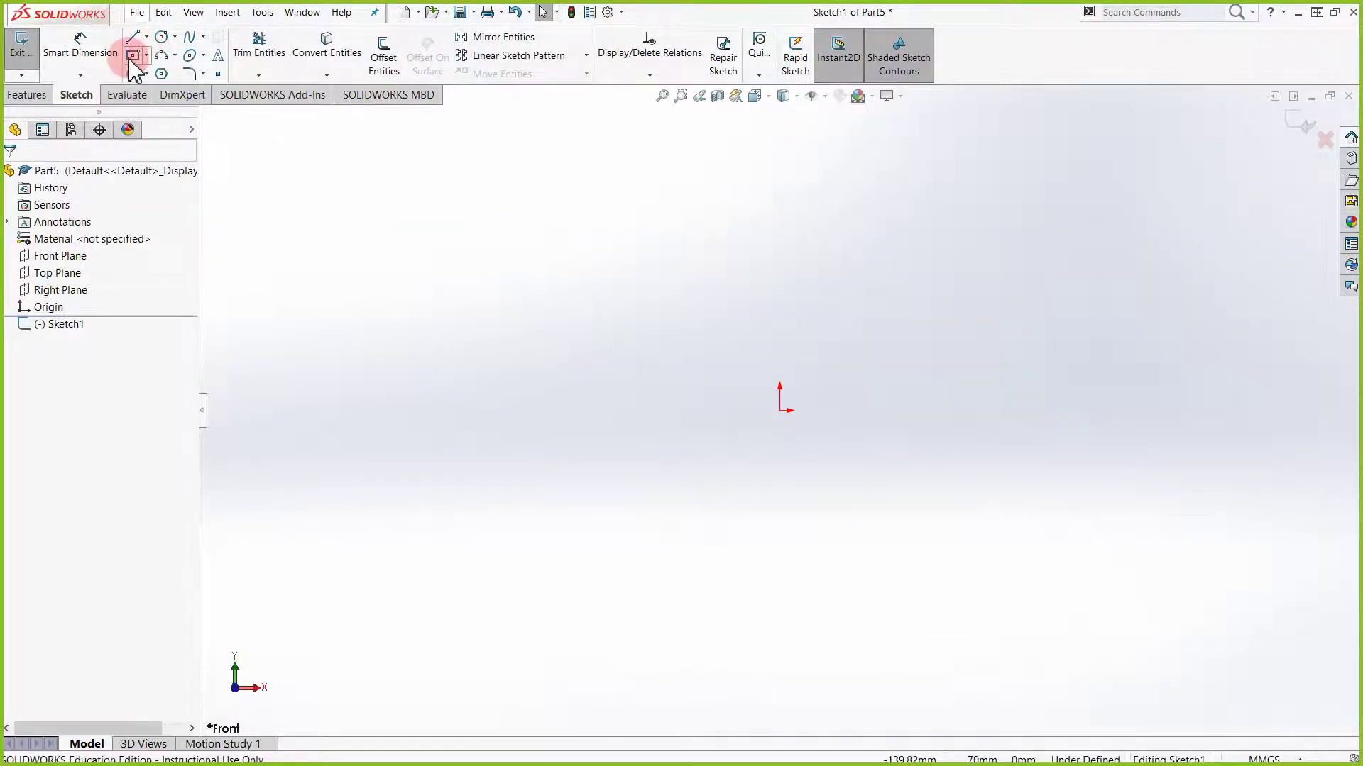
pyautogui.click(134, 58)
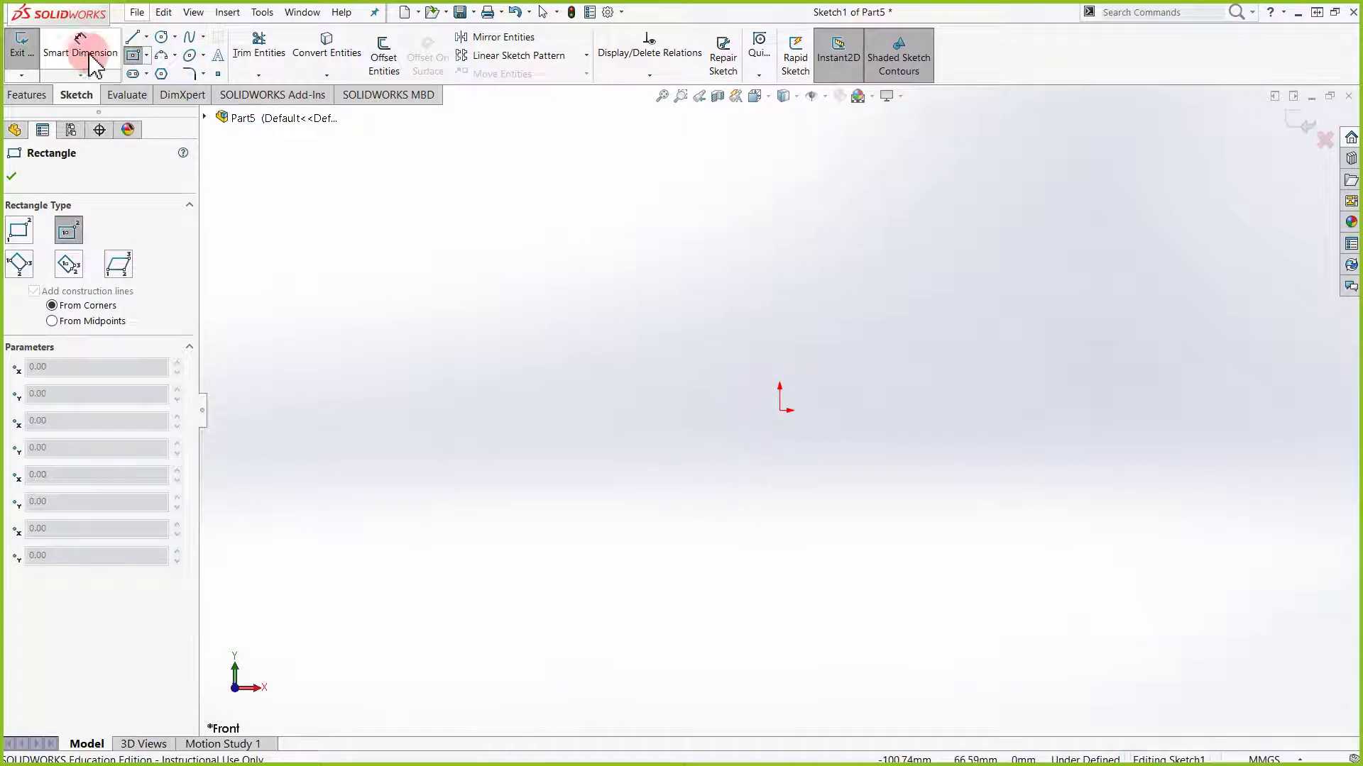
pyautogui.click(146, 56)
pyautogui.click(202, 94)
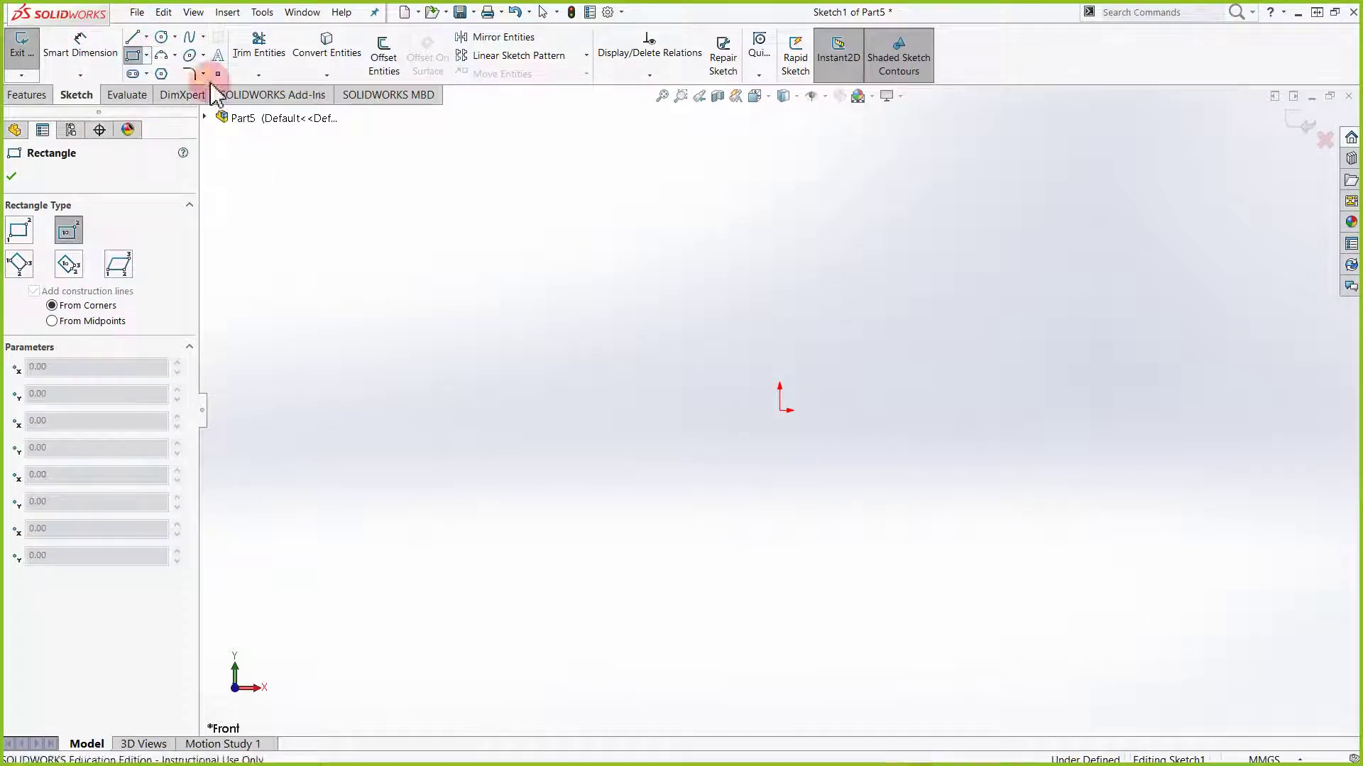
pyautogui.moveTo(783, 414)
pyautogui.mouseDown()
pyautogui.moveTo(821, 369)
pyautogui.moveTo(856, 266)
pyautogui.moveTo(897, 252)
pyautogui.moveTo(879, 239)
pyautogui.mouseUp()
pyautogui.scroll(3, 821, 368)
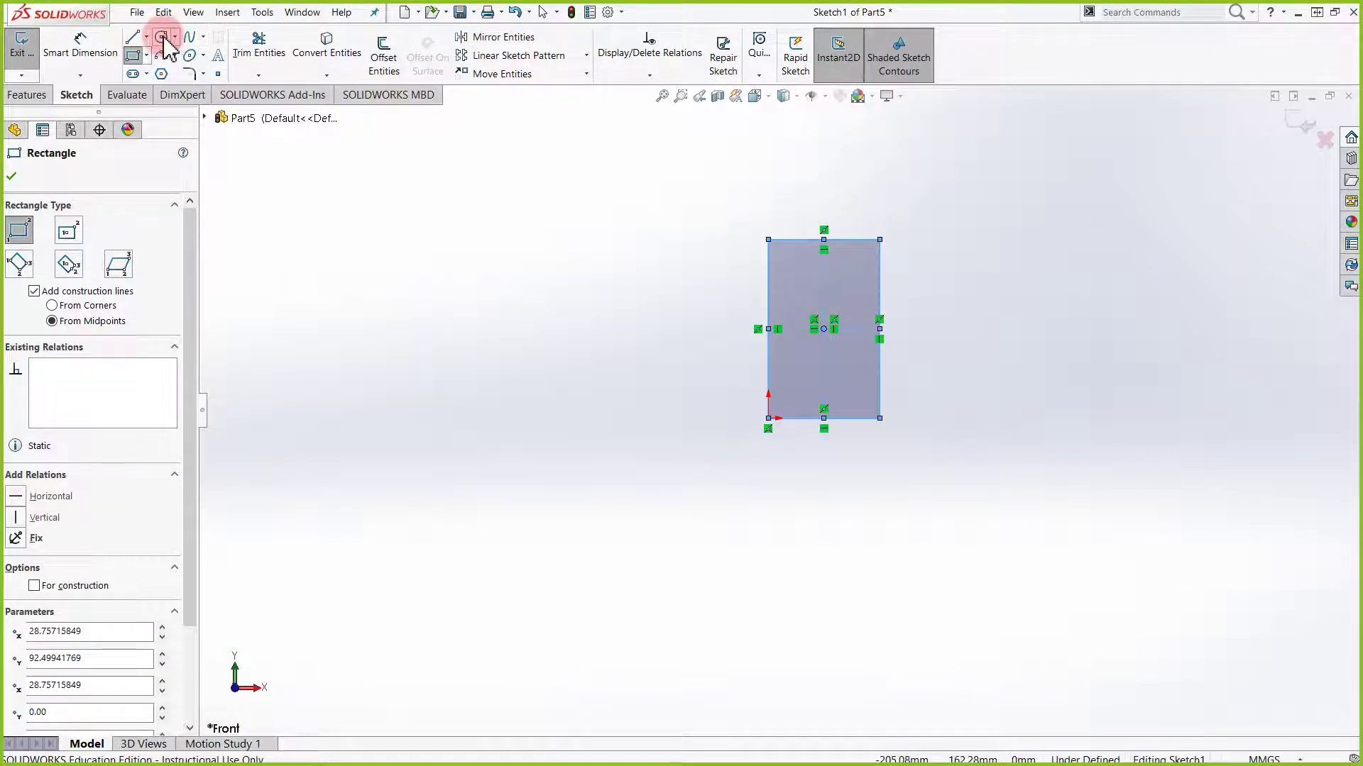
# Draw a circle of about 28.8 mm radius centred on the rectangle's top edge midpoint and trim the inner segments to leave an arched outline
pyautogui.click(162, 36)
pyautogui.moveTo(823, 239); pyautogui.dragTo(879, 239)
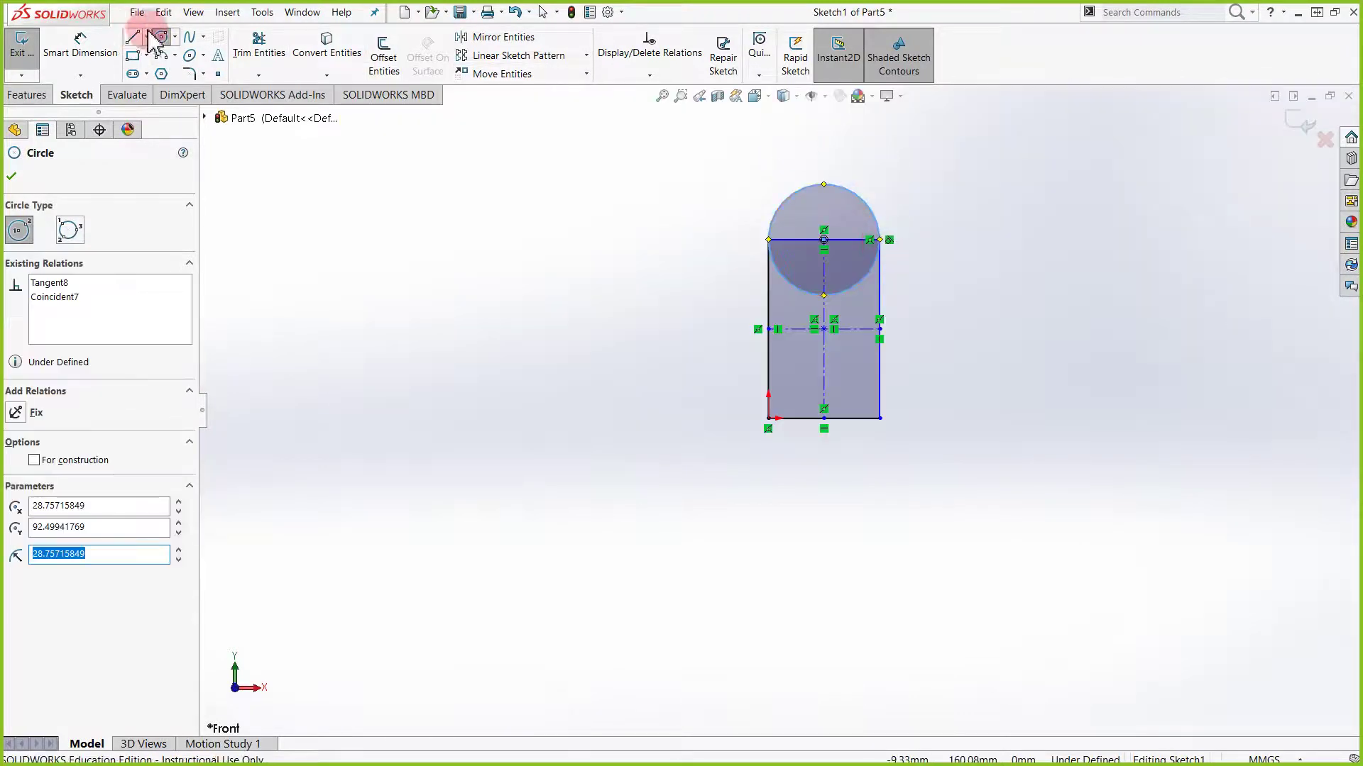
pyautogui.click(258, 44)
pyautogui.scroll(-3, 824, 213)
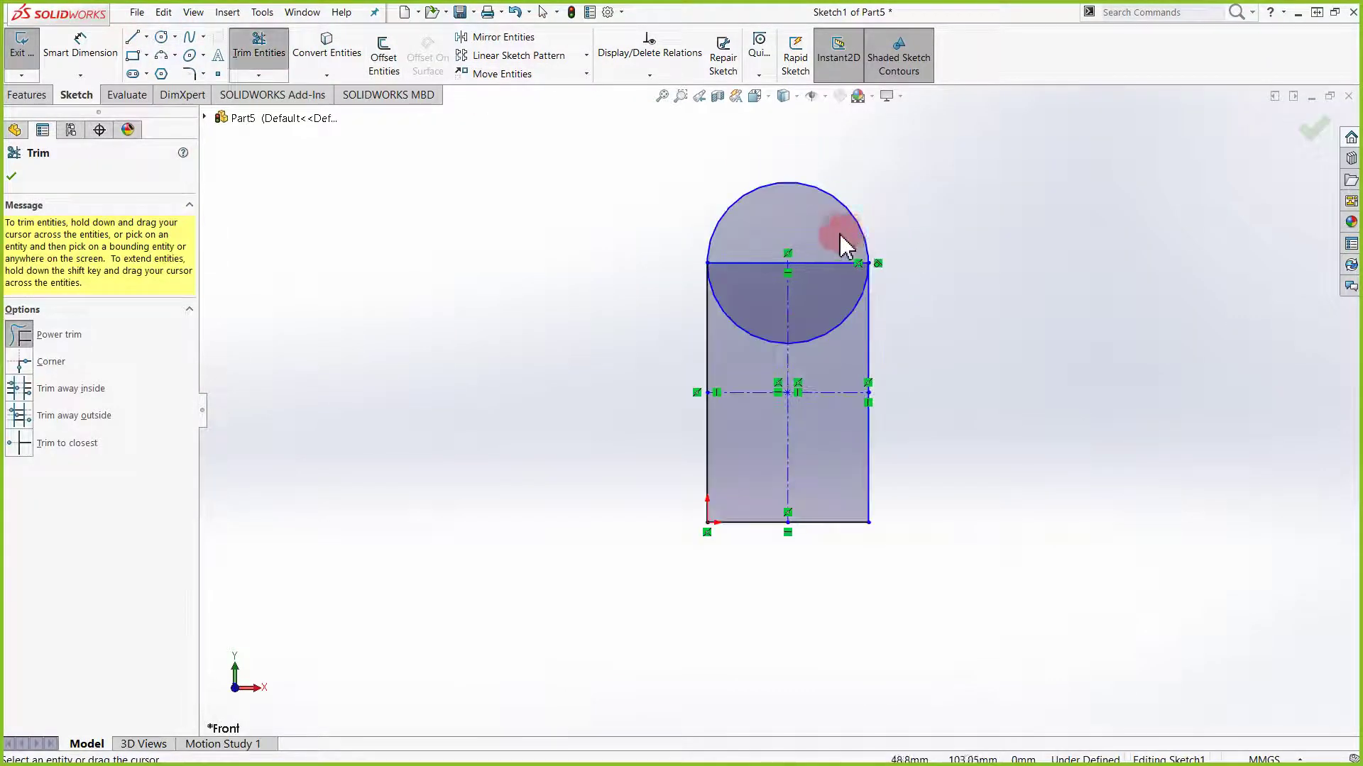
pyautogui.moveTo(814, 250)
pyautogui.mouseDown()
pyautogui.moveTo(804, 348)
pyautogui.moveTo(731, 475)
pyautogui.moveTo(688, 273)
pyautogui.moveTo(785, 353)
pyautogui.moveTo(806, 562)
pyautogui.moveTo(745, 539)
pyautogui.moveTo(670, 447)
pyautogui.mouseUp()
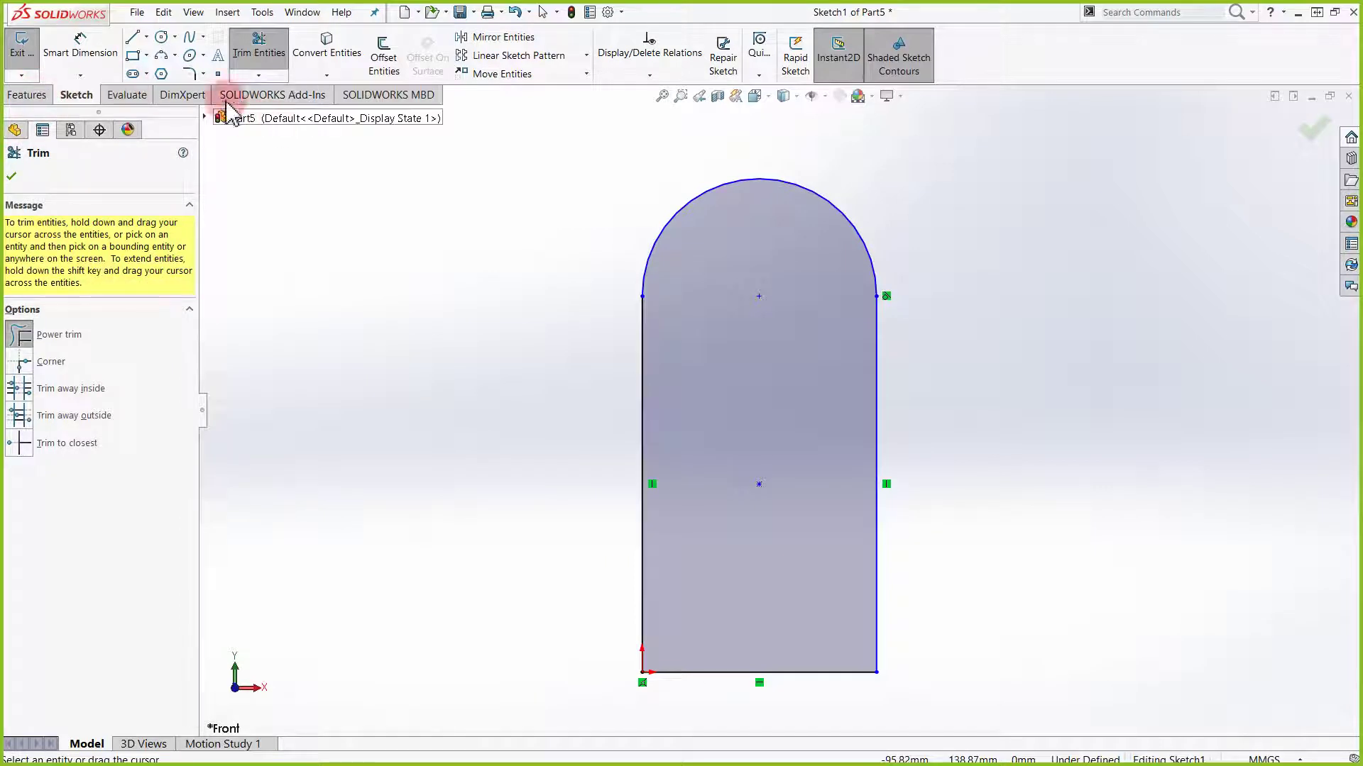
# Offset the whole arched outline 10 mm outward
pyautogui.click(384, 62)
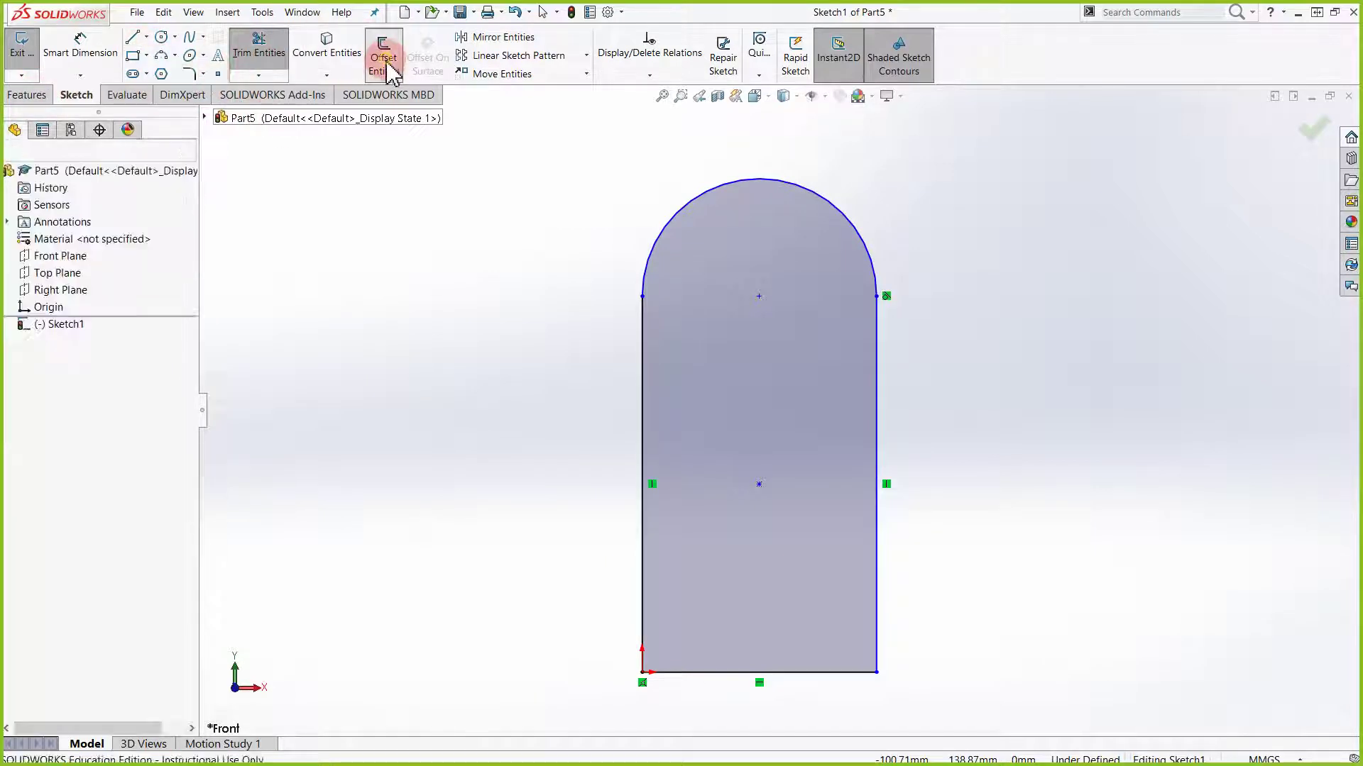
pyautogui.click(837, 210)
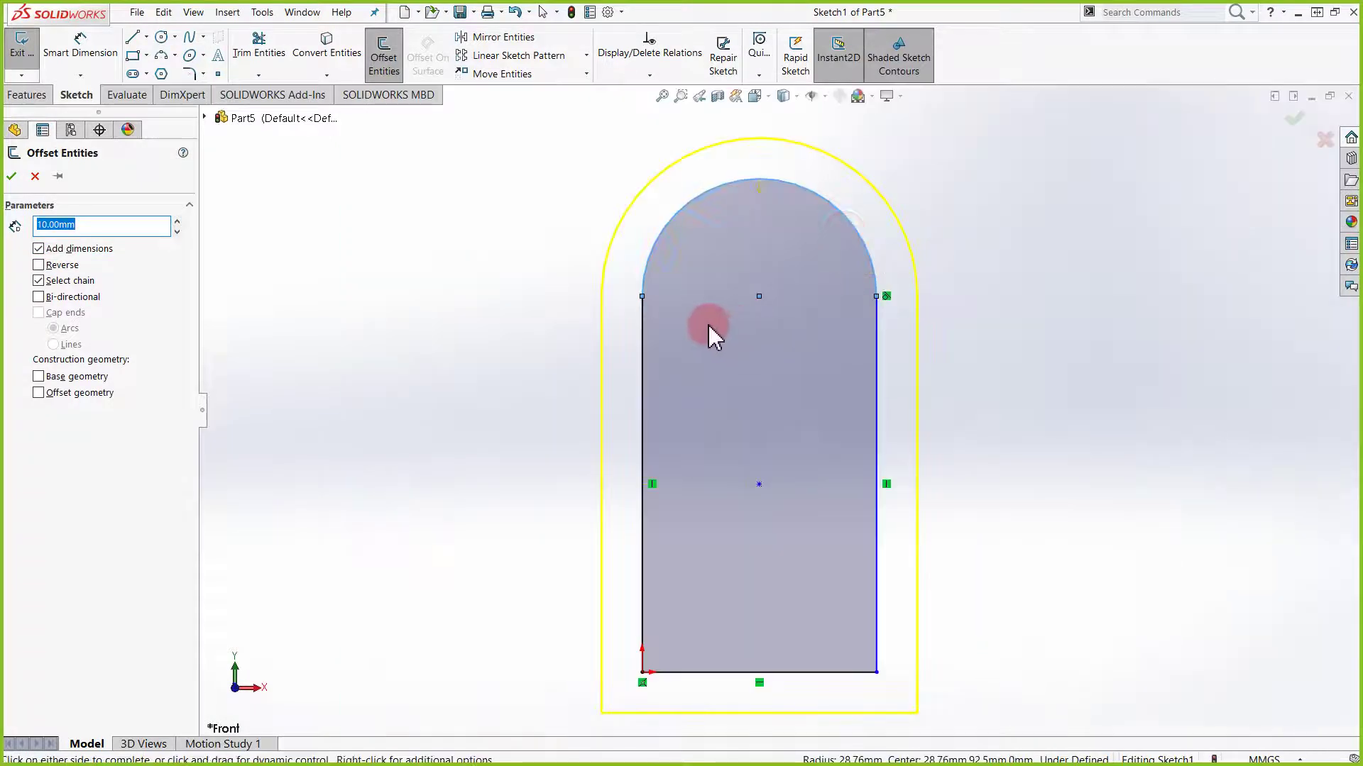
pyautogui.click(12, 176)
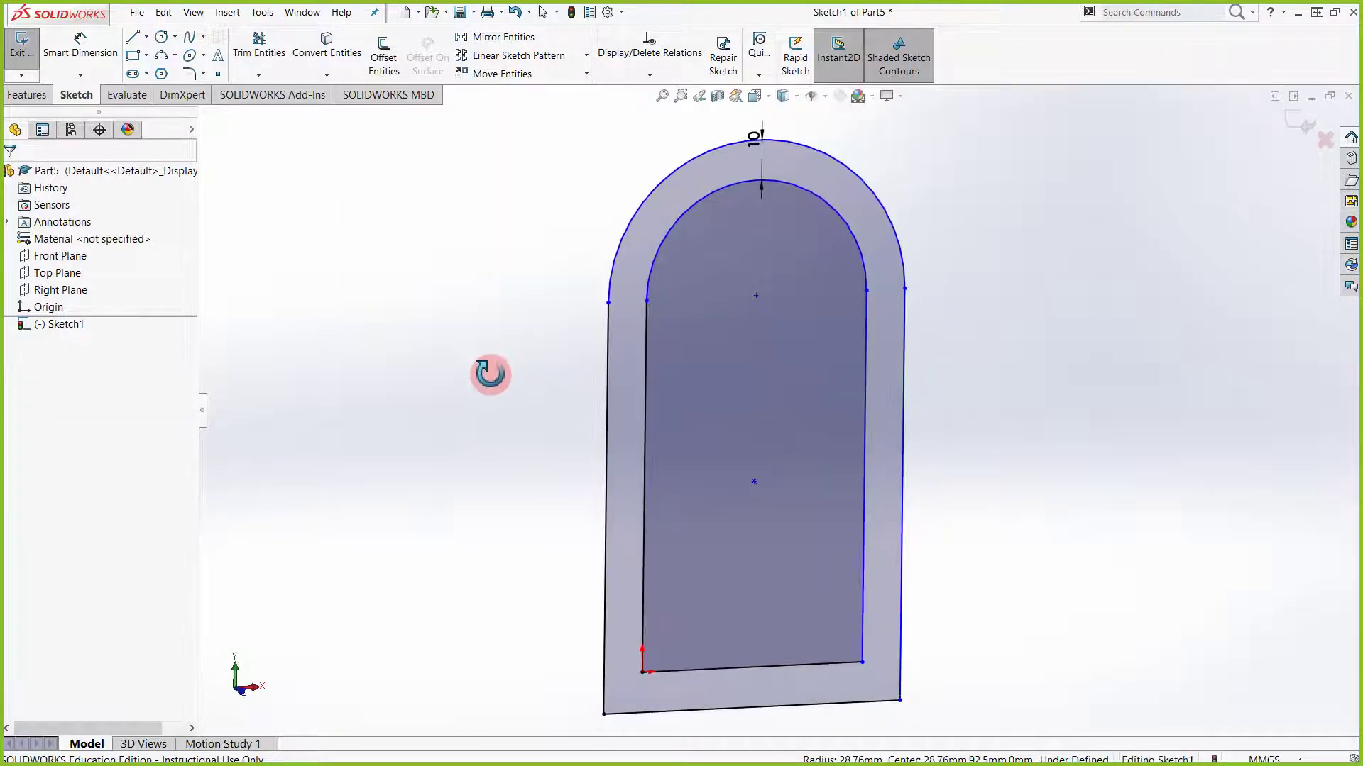
# Extrude the ring between the two arched outlines to a blind depth of 83 mm
pyautogui.moveTo(486, 371); pyautogui.dragTo(344, 237, button='middle')
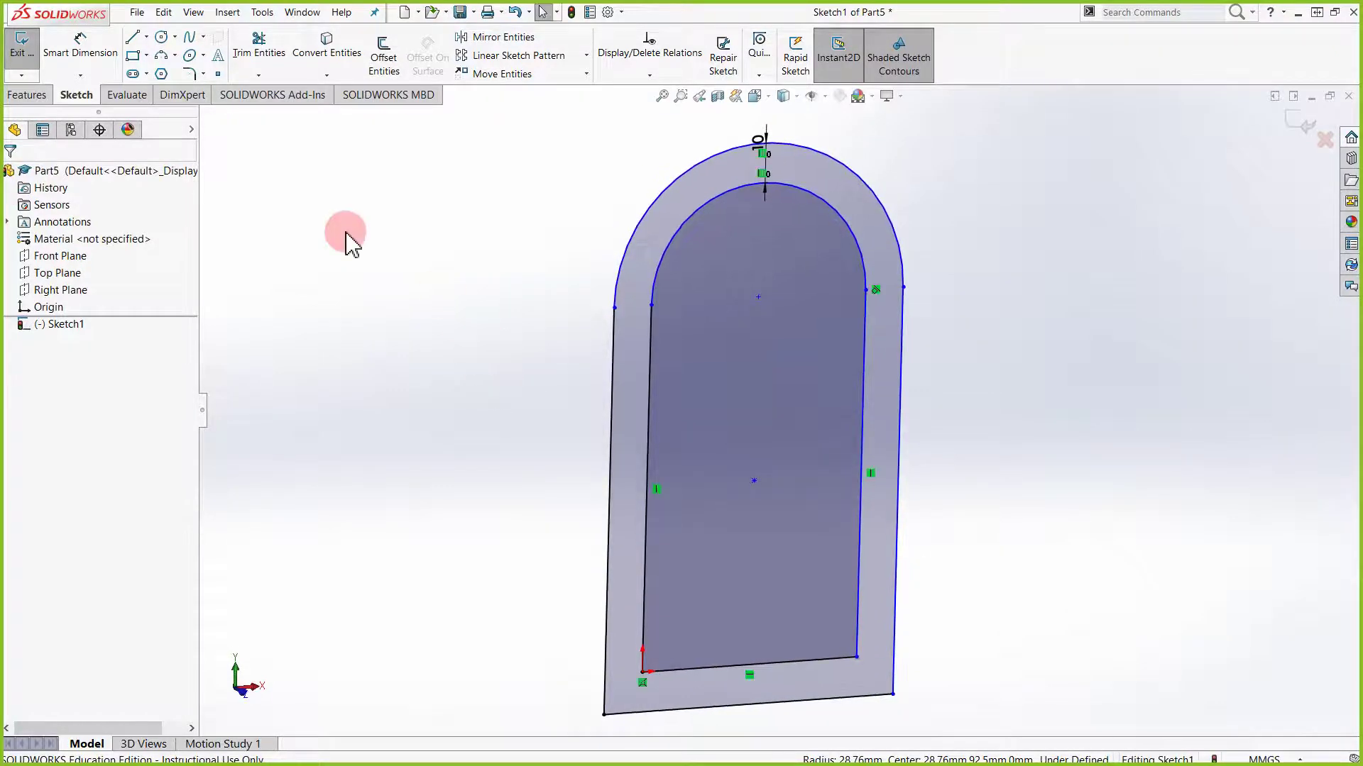
pyautogui.click(29, 95)
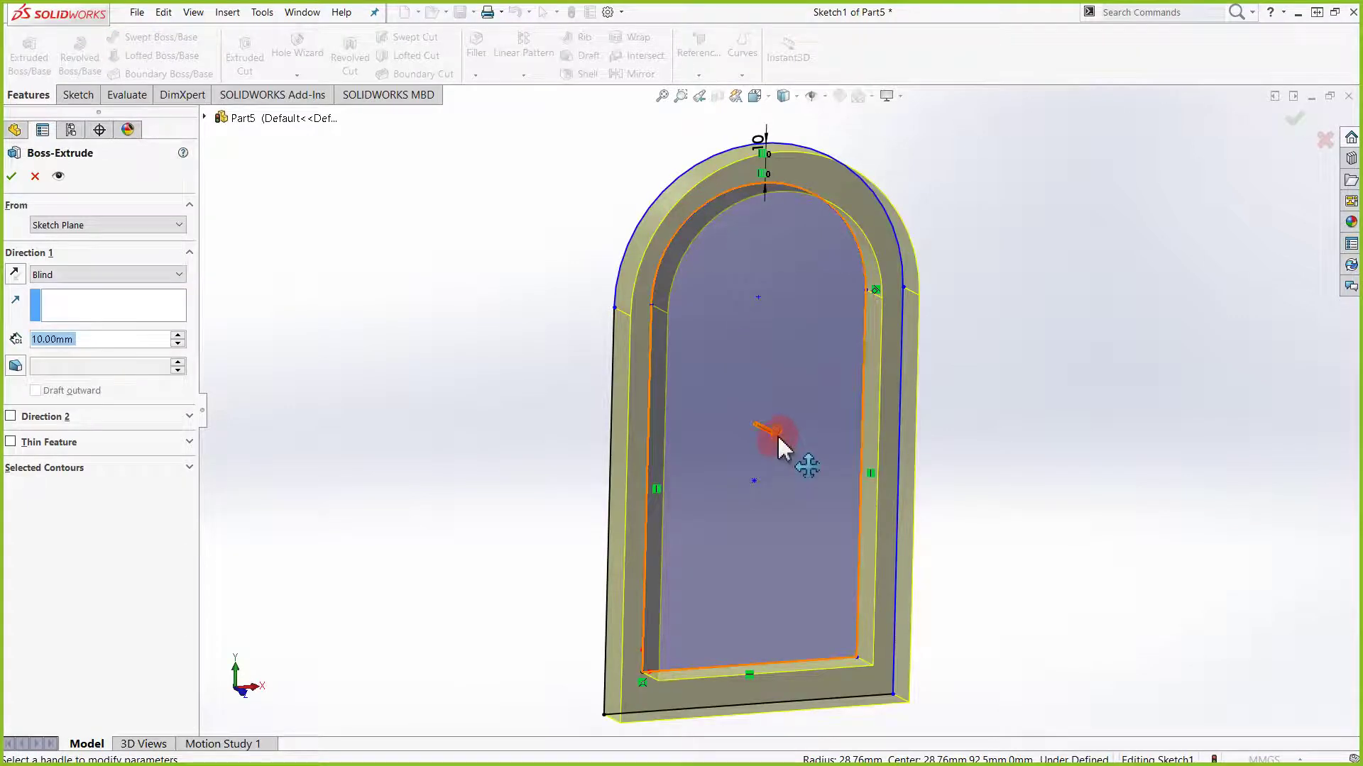
pyautogui.moveTo(769, 433)
pyautogui.mouseDown()
pyautogui.moveTo(854, 489)
pyautogui.moveTo(895, 497)
pyautogui.mouseUp()
pyautogui.click(12, 177)
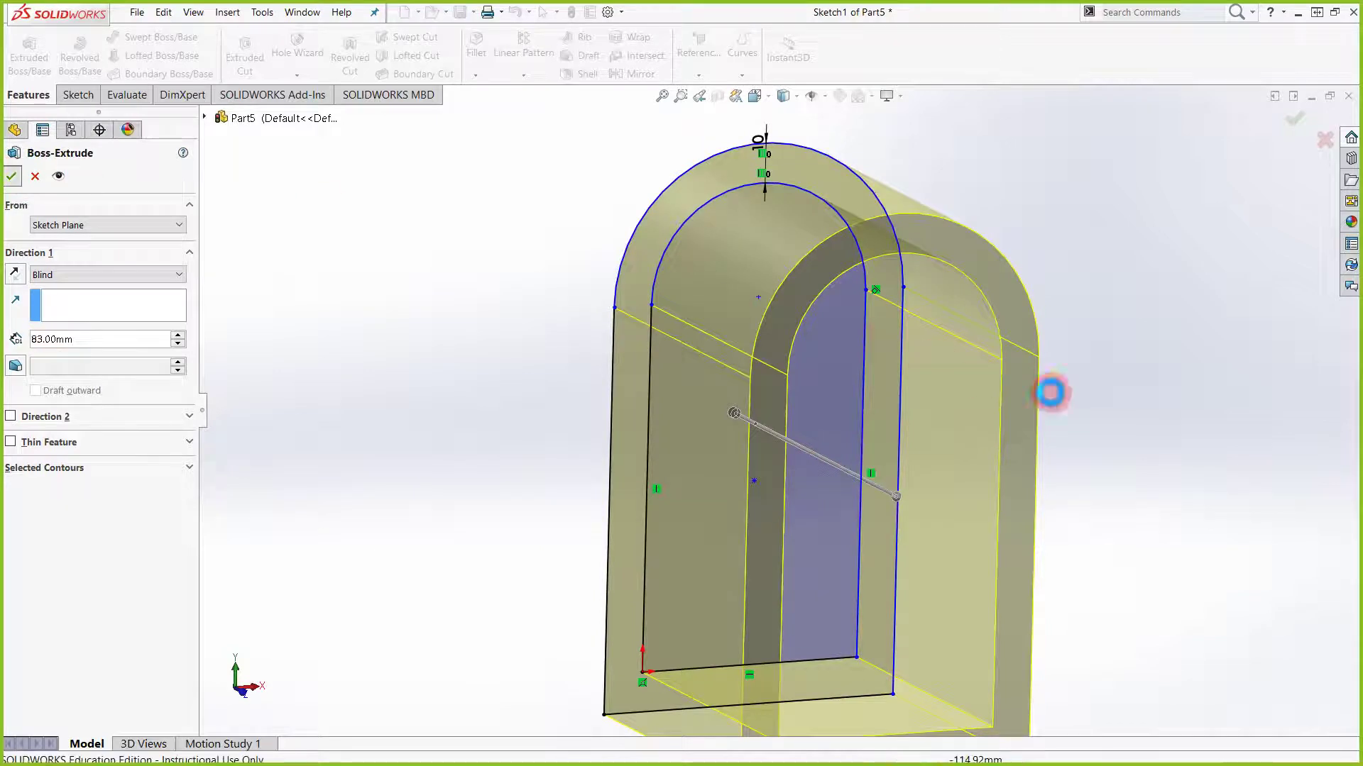
pyautogui.scroll(-5, 1047, 292)
pyautogui.scroll(5, 1072, 291)
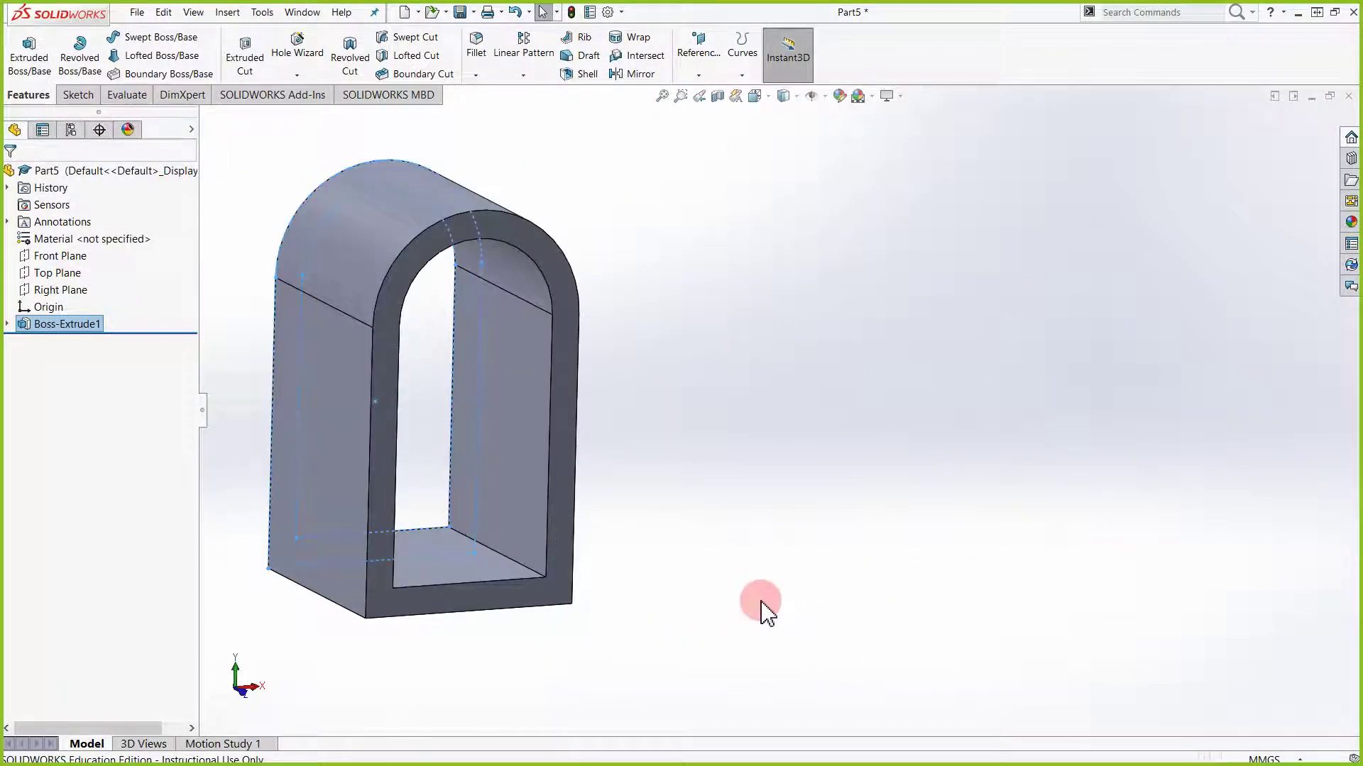
pyautogui.scroll(3, 667, 379)
pyautogui.scroll(-3, 461, 340)
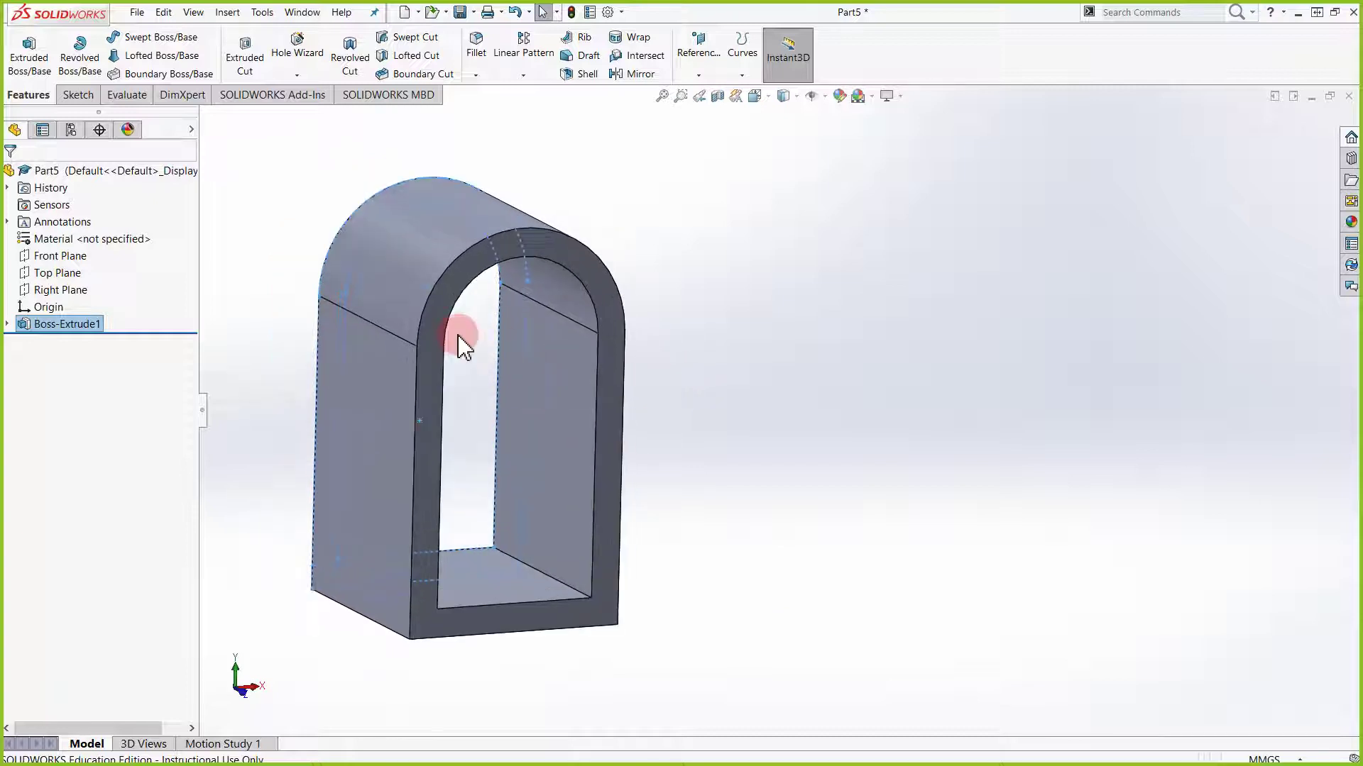
pyautogui.scroll(3, 435, 213)
pyautogui.scroll(-4, 643, 397)
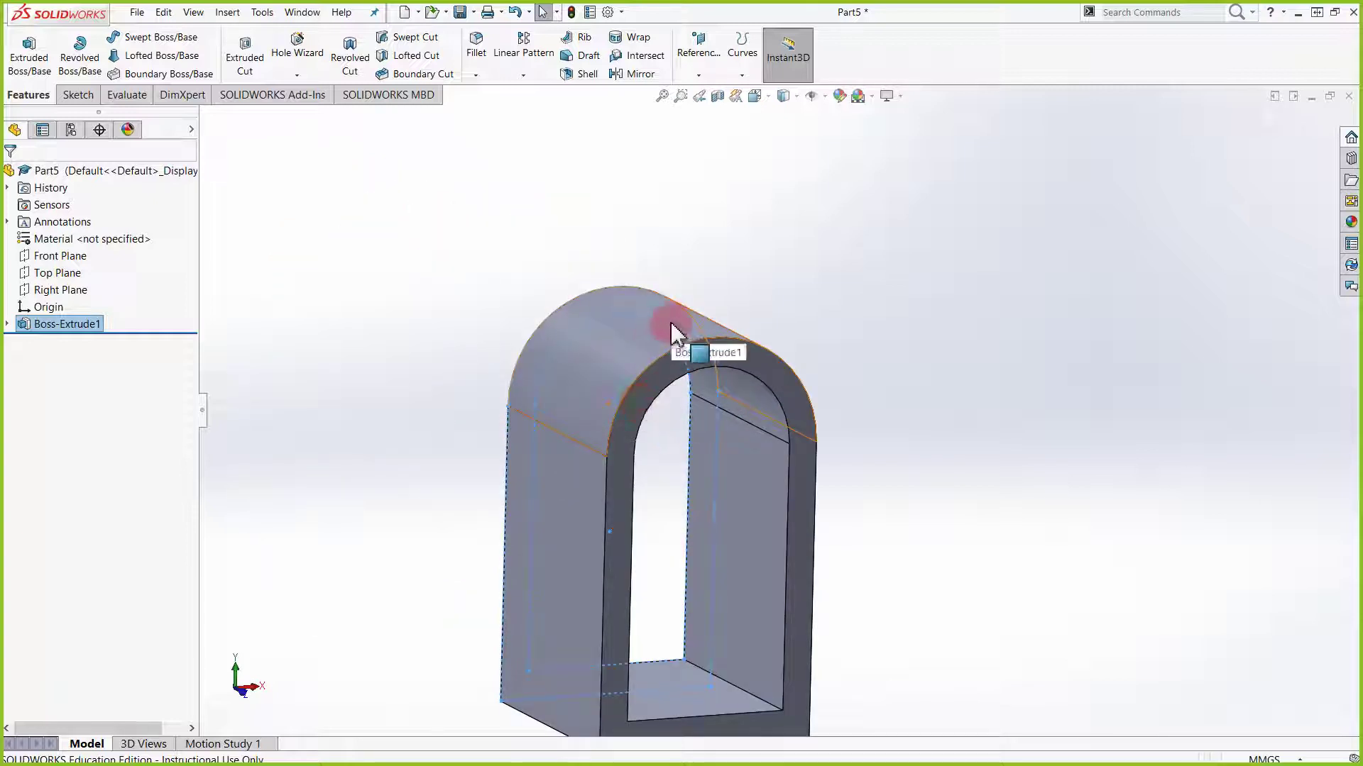
pyautogui.scroll(2, 685, 341)
pyautogui.scroll(-2, 701, 353)
pyautogui.scroll(3, 704, 361)
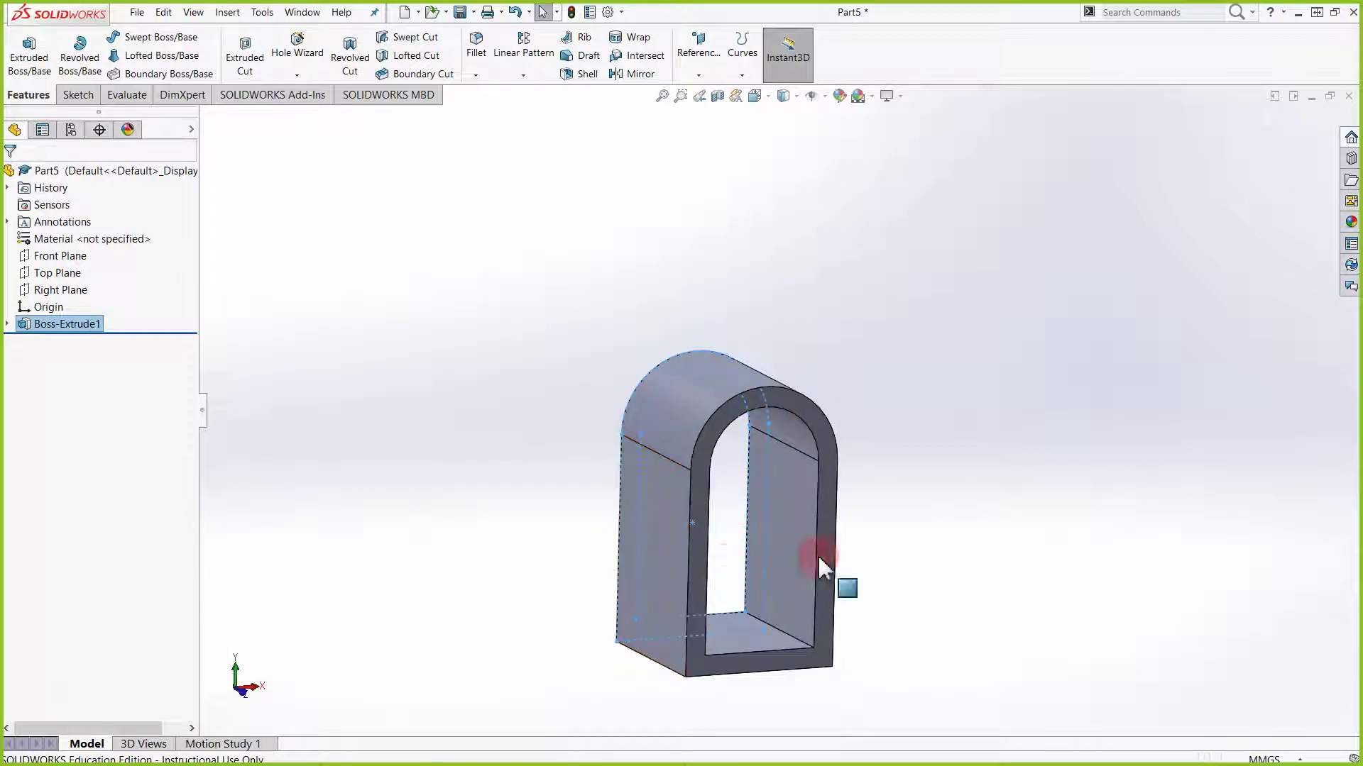
pyautogui.moveTo(885, 574); pyautogui.dragTo(890, 534, button='middle')
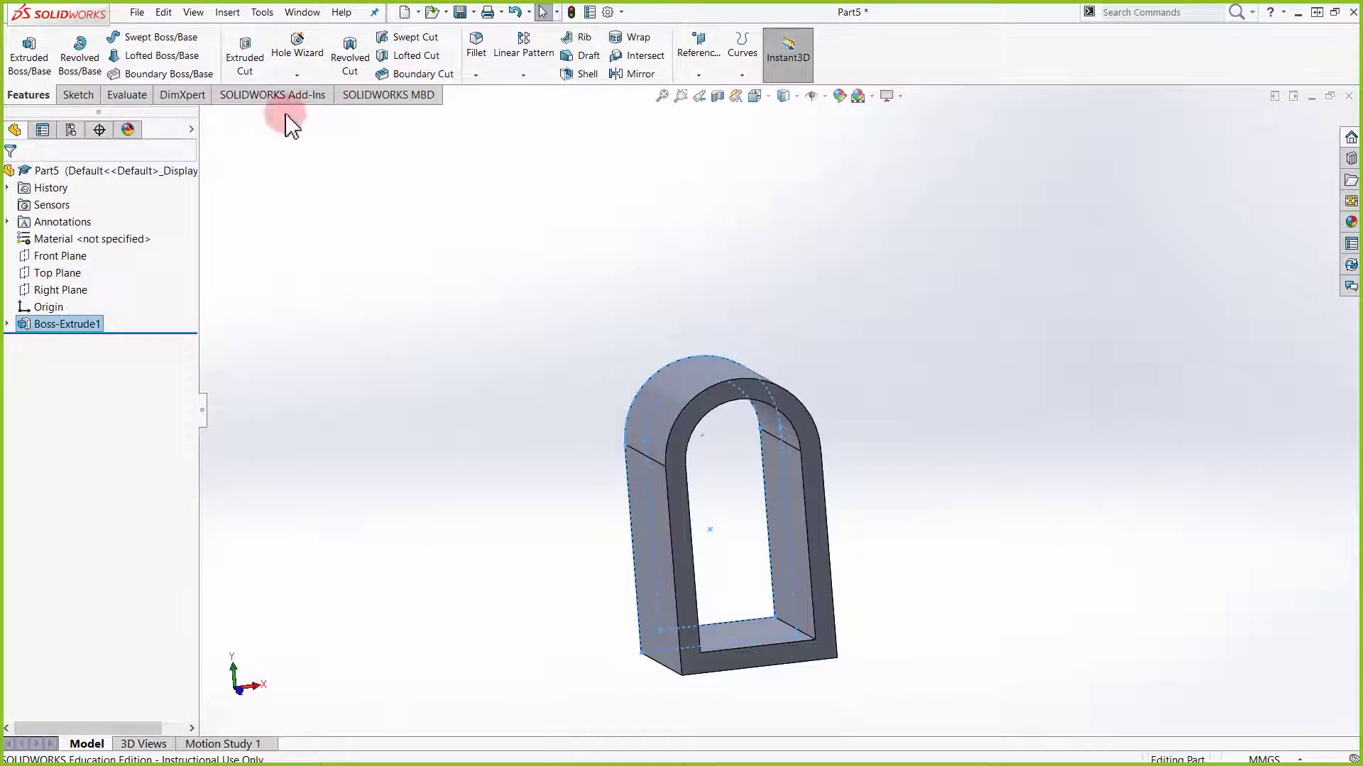
pyautogui.click(78, 95)
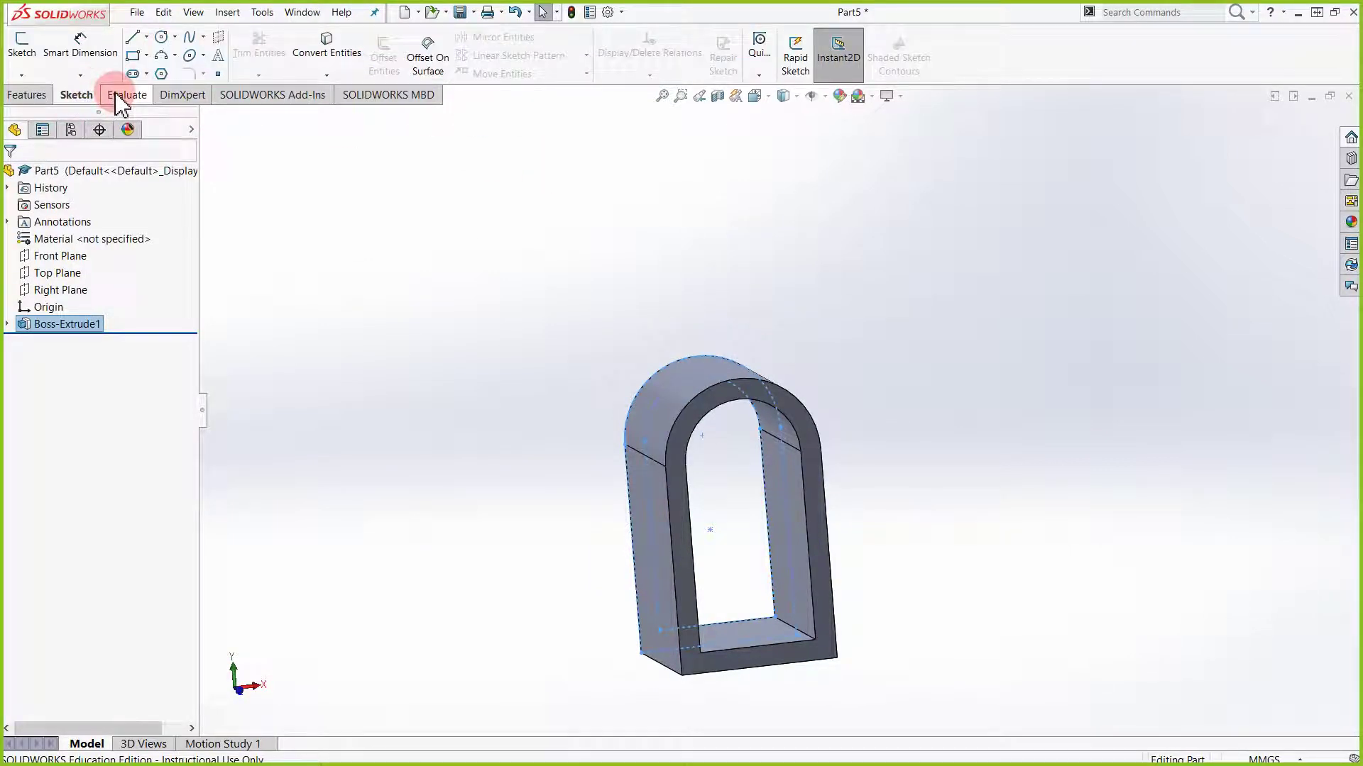
pyautogui.click(124, 100)
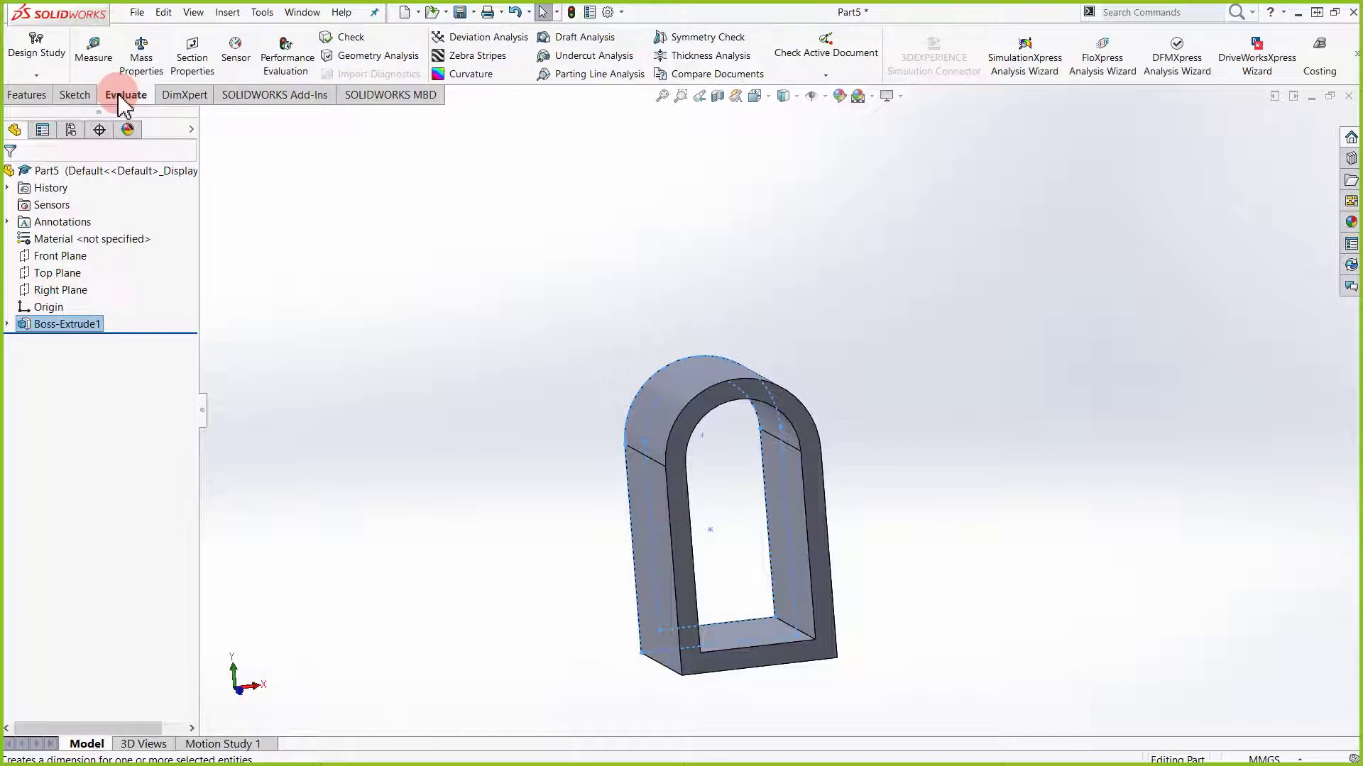
pyautogui.click(74, 96)
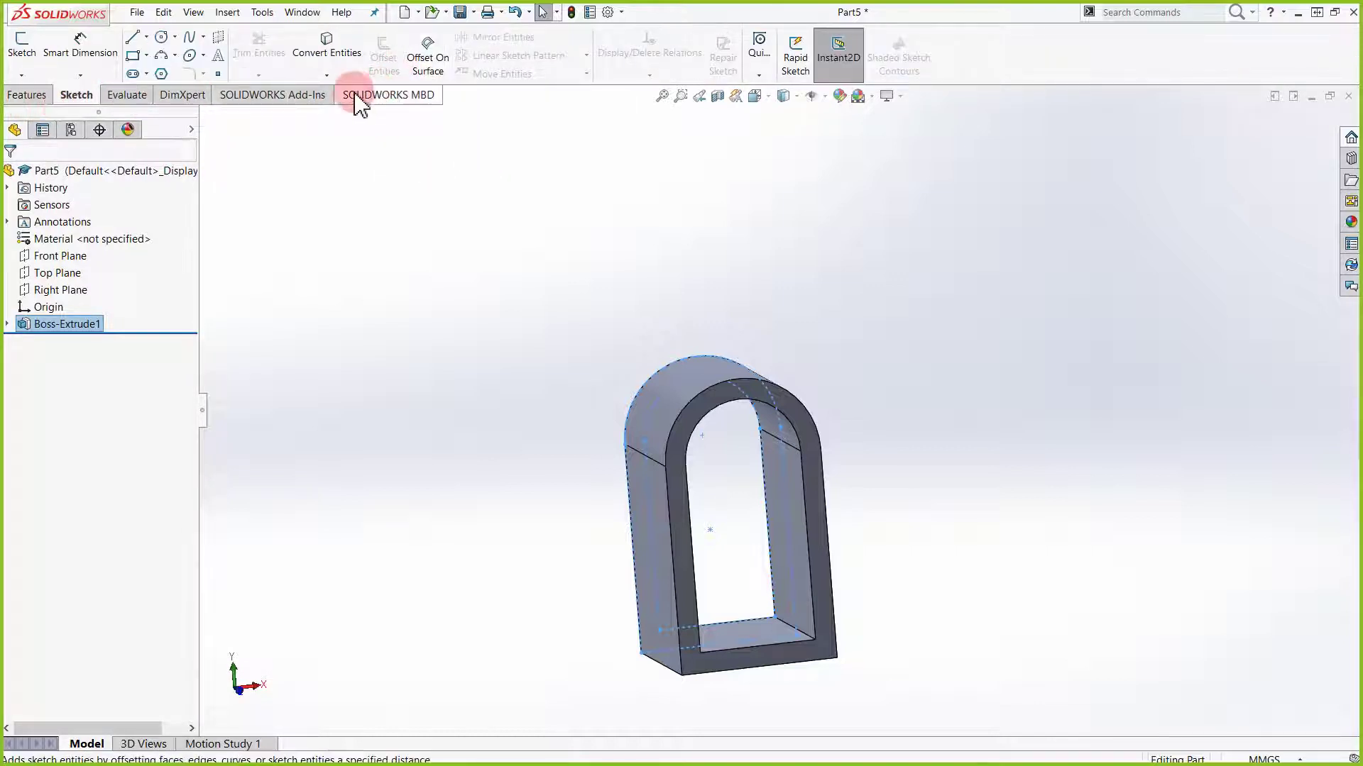
pyautogui.click(327, 75)
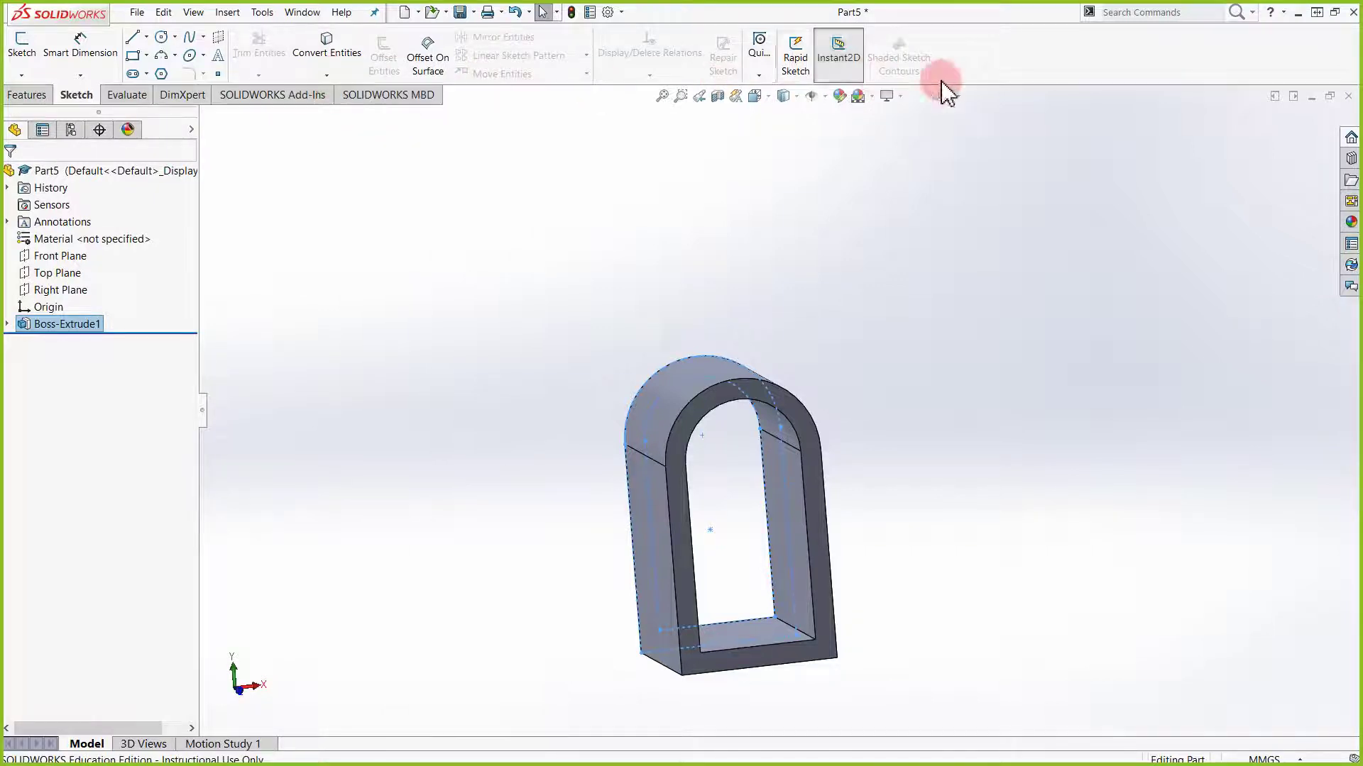
pyautogui.click(38, 93)
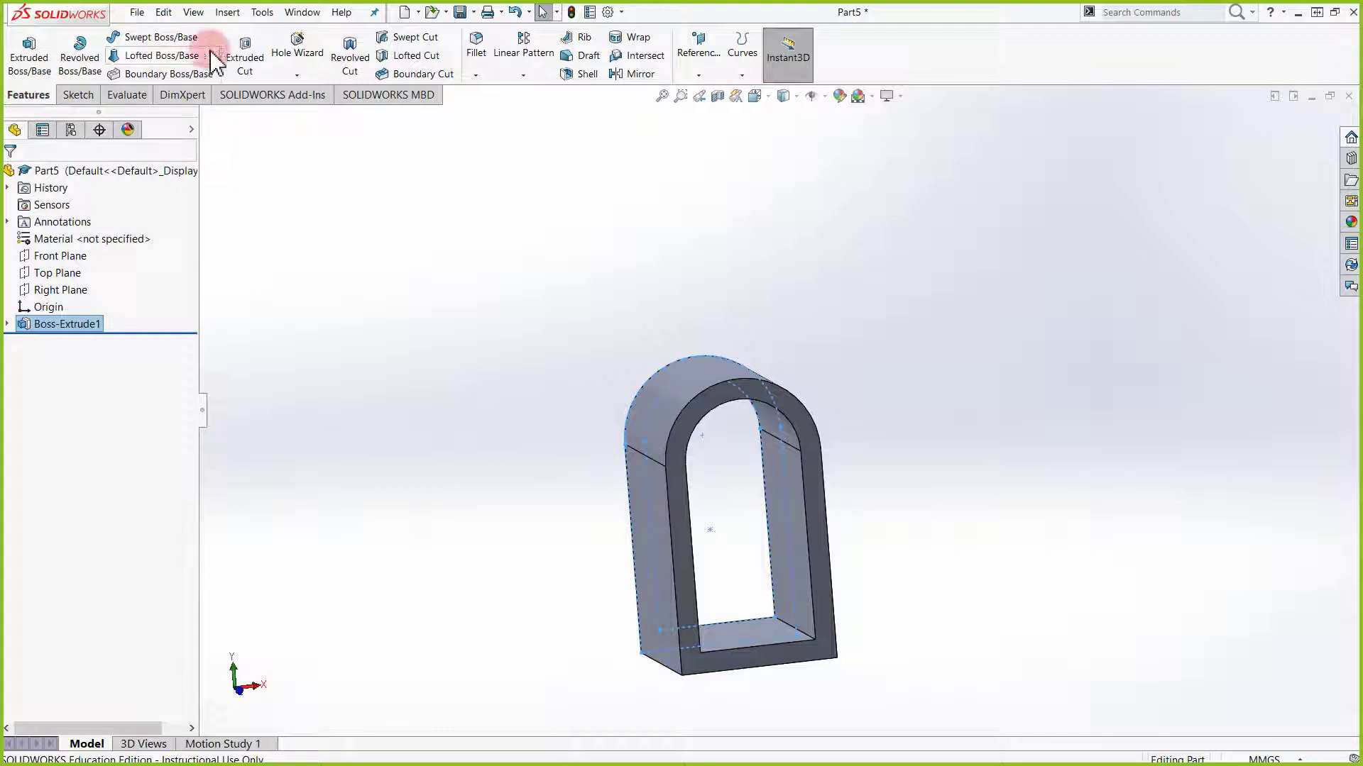
pyautogui.click(345, 69)
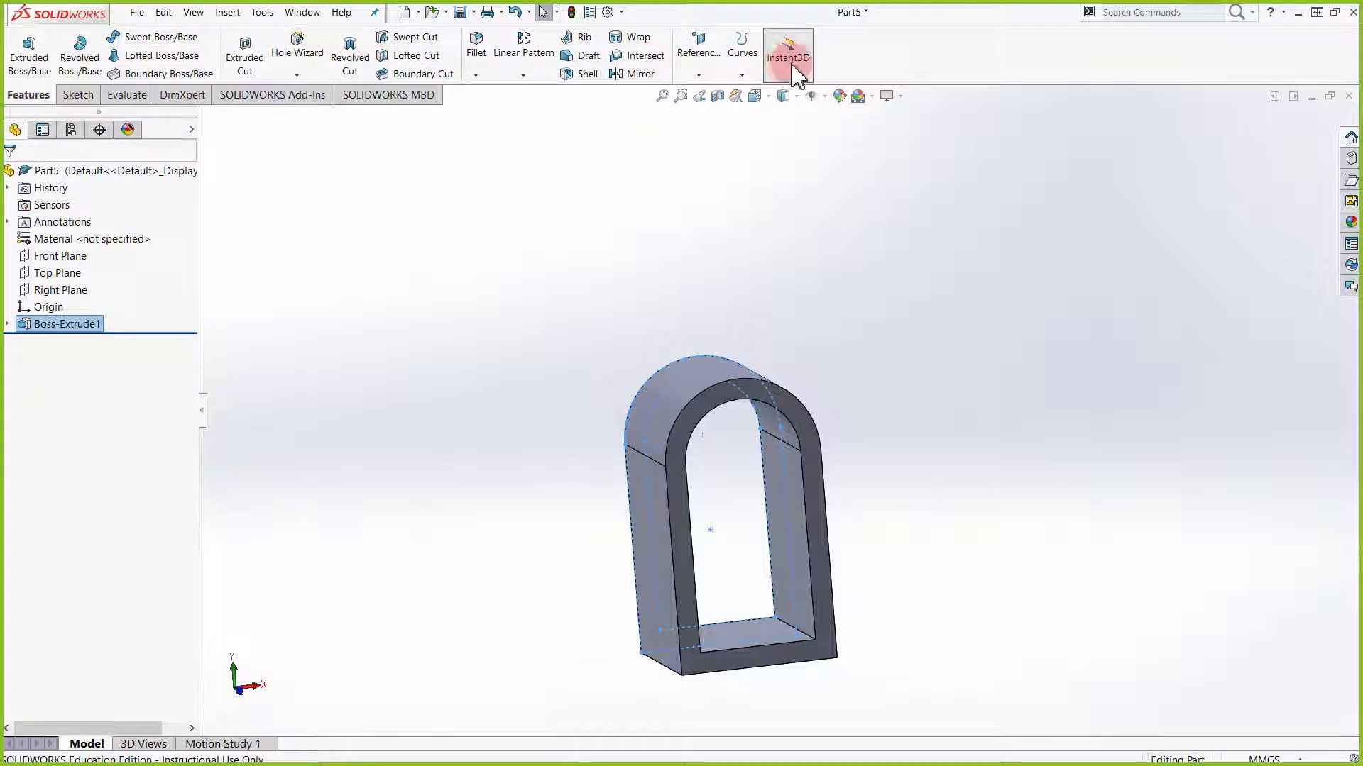
# Create a reference plane midway between the two outer flat side faces of the arched body
pyautogui.click(699, 75)
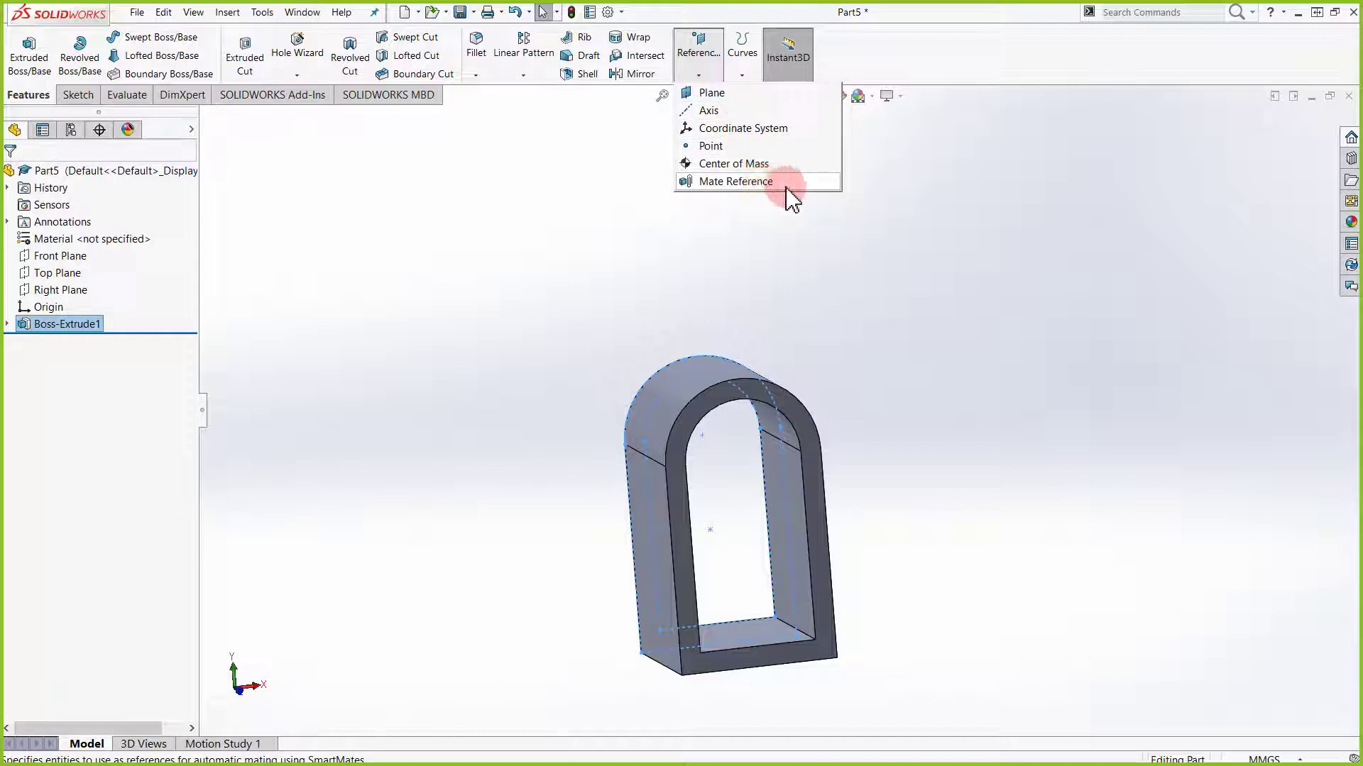
pyautogui.click(756, 96)
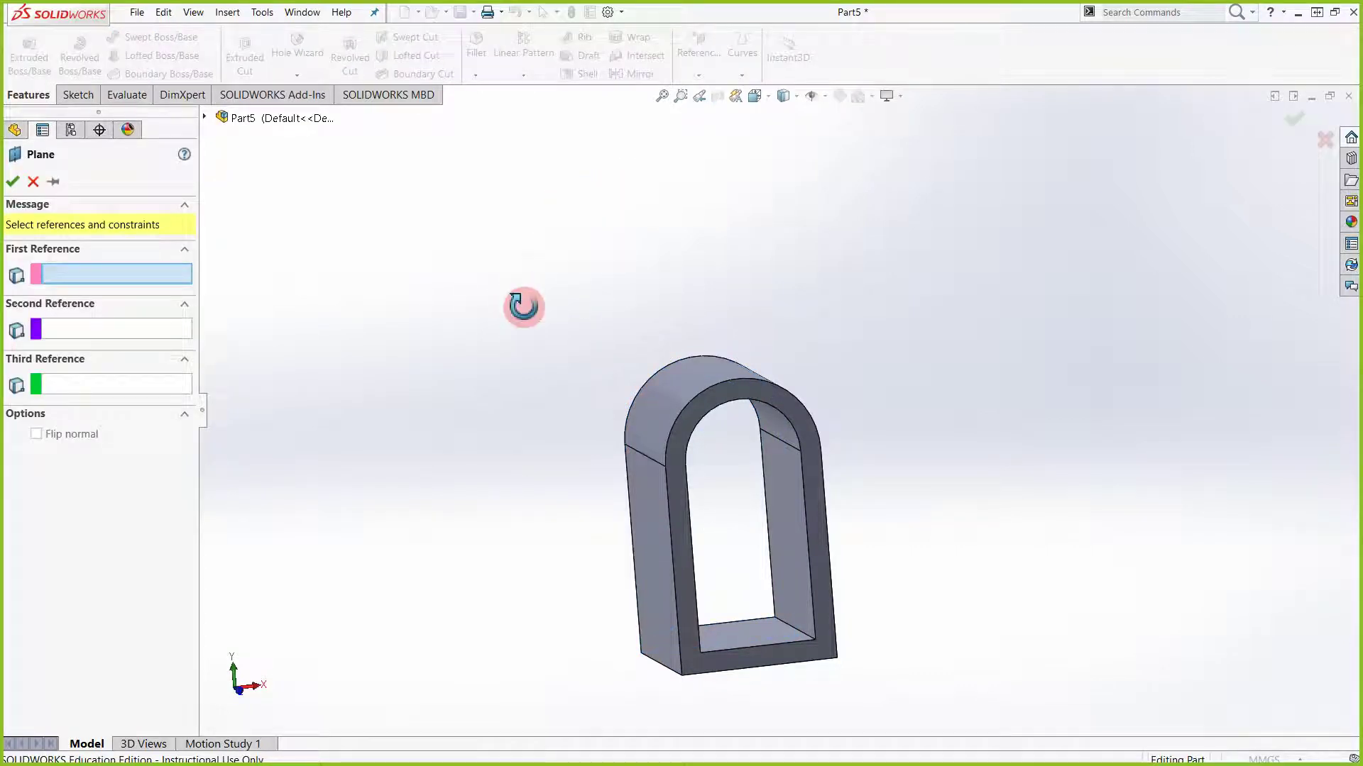
pyautogui.moveTo(523, 305); pyautogui.dragTo(576, 301, button='middle')
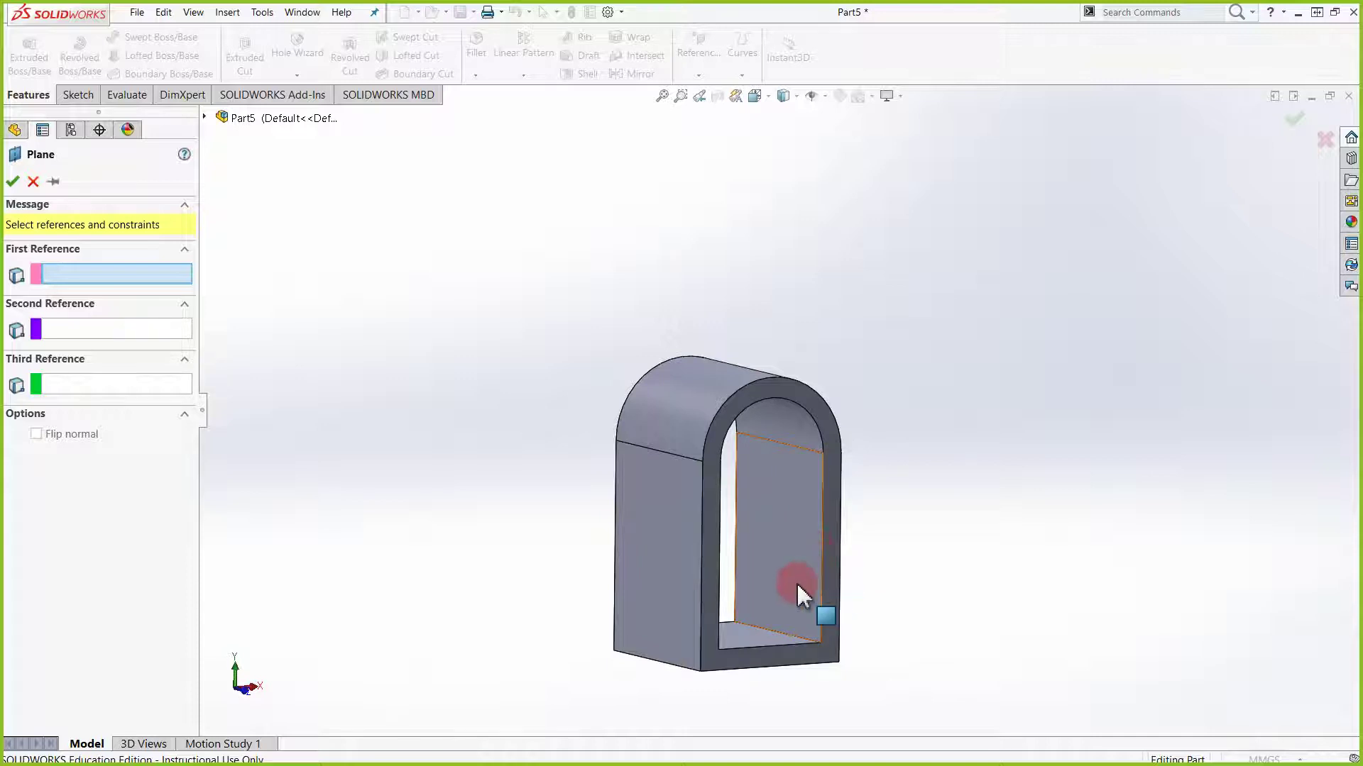
pyautogui.moveTo(806, 591); pyautogui.dragTo(785, 642, button='middle')
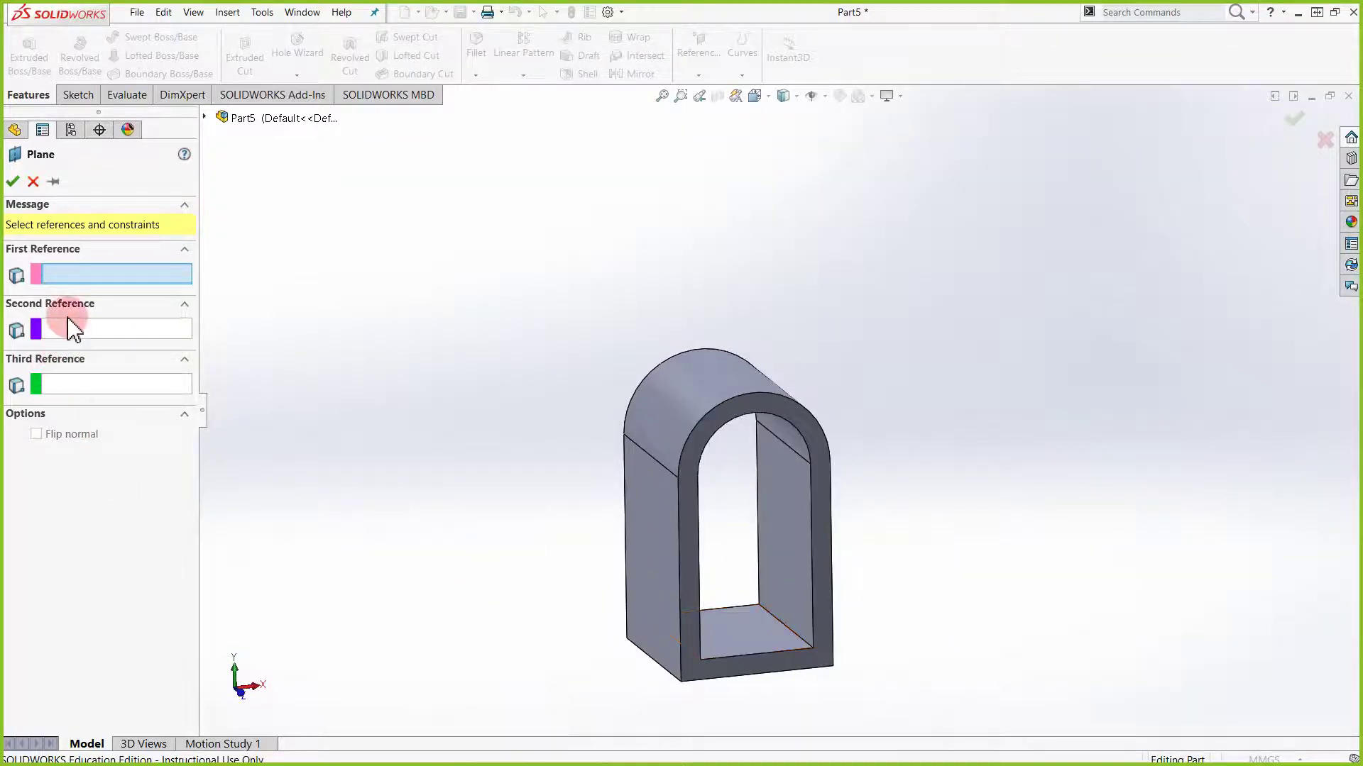
pyautogui.click(657, 564)
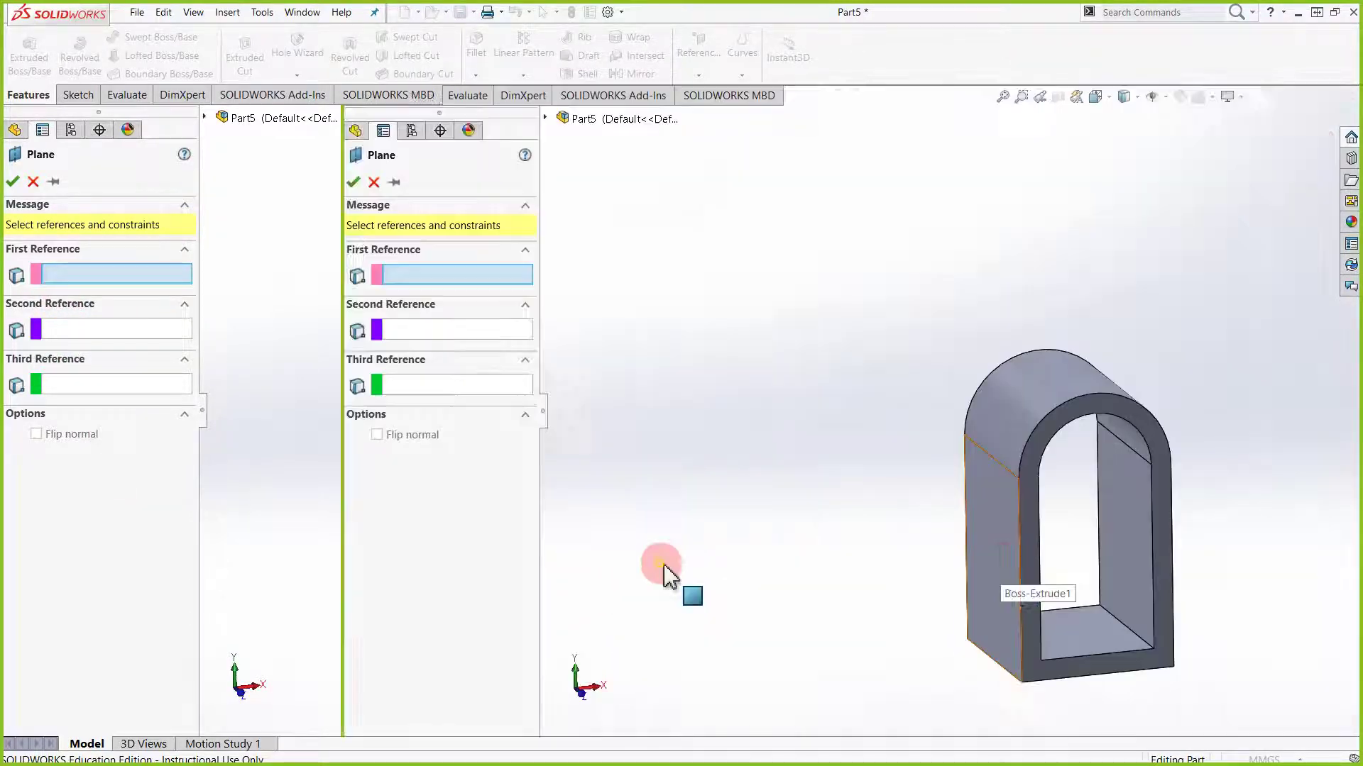
pyautogui.moveTo(921, 546); pyautogui.dragTo(821, 542, button='middle')
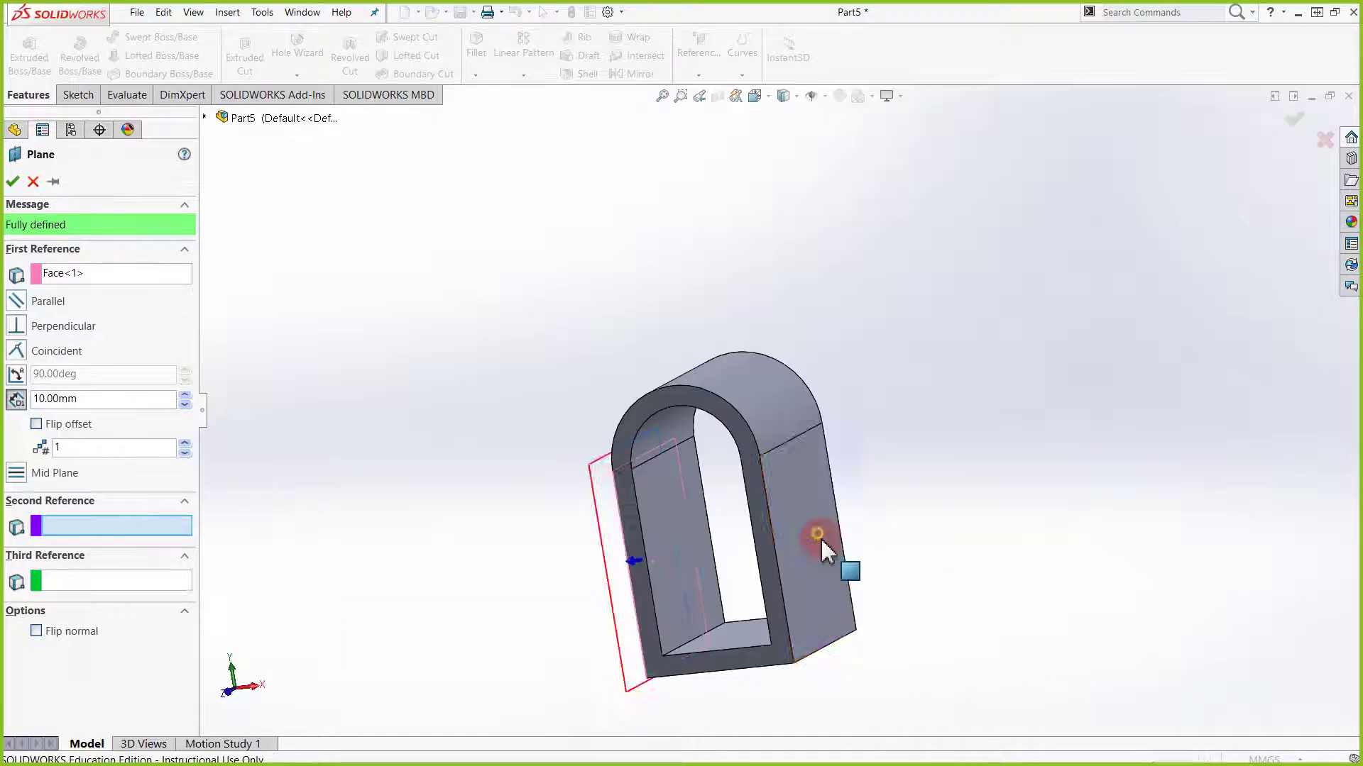
pyautogui.click(821, 542)
pyautogui.moveTo(938, 561); pyautogui.dragTo(980, 541, button='middle')
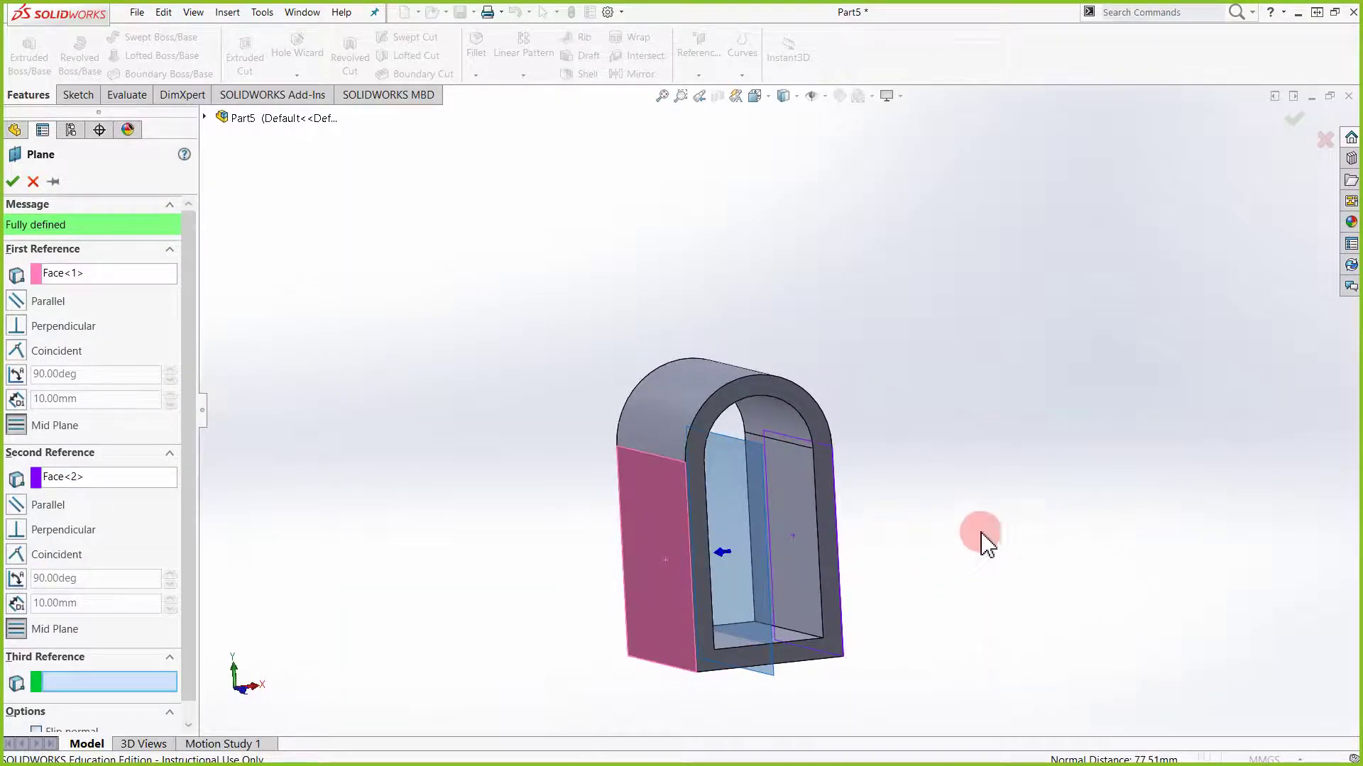
pyautogui.click(15, 181)
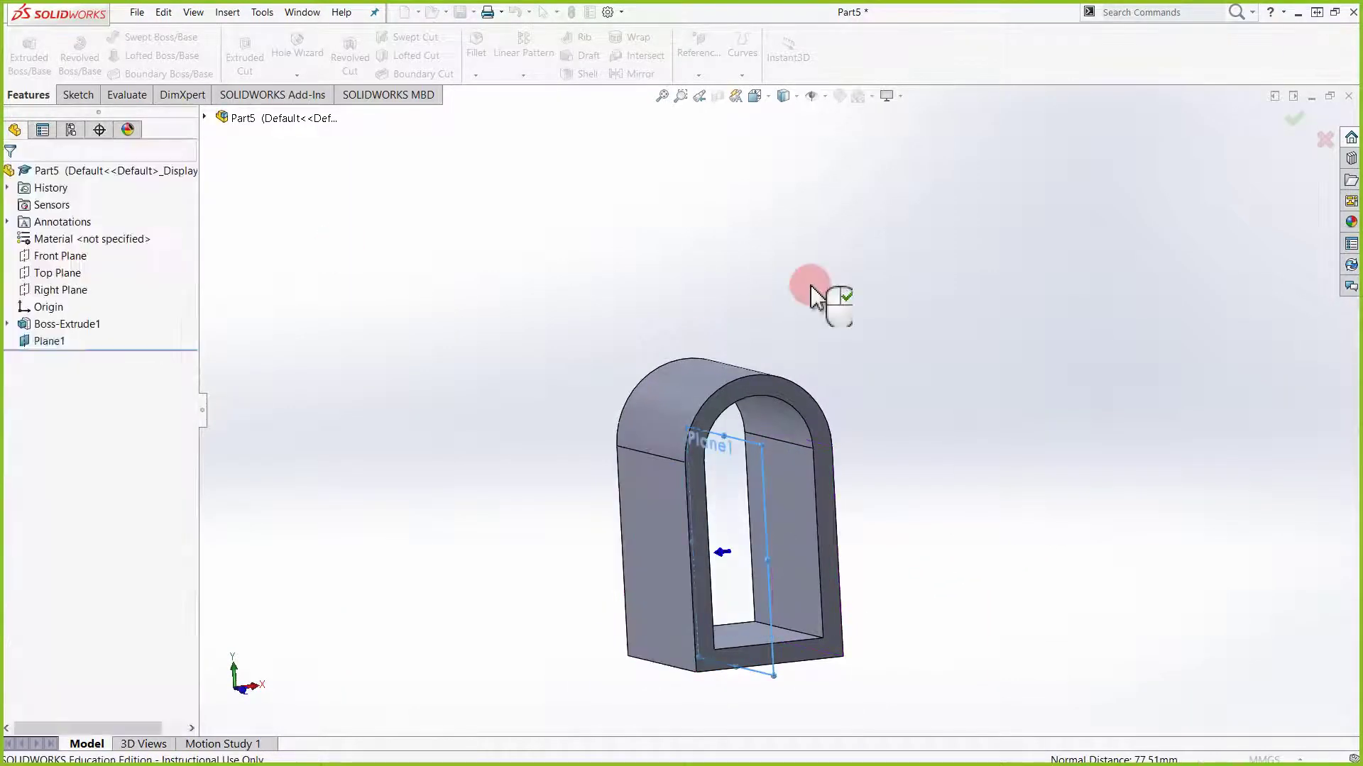
# Start a sketch on Plane1, the mid plane of the arched body, and view it face-on
pyautogui.click(88, 96)
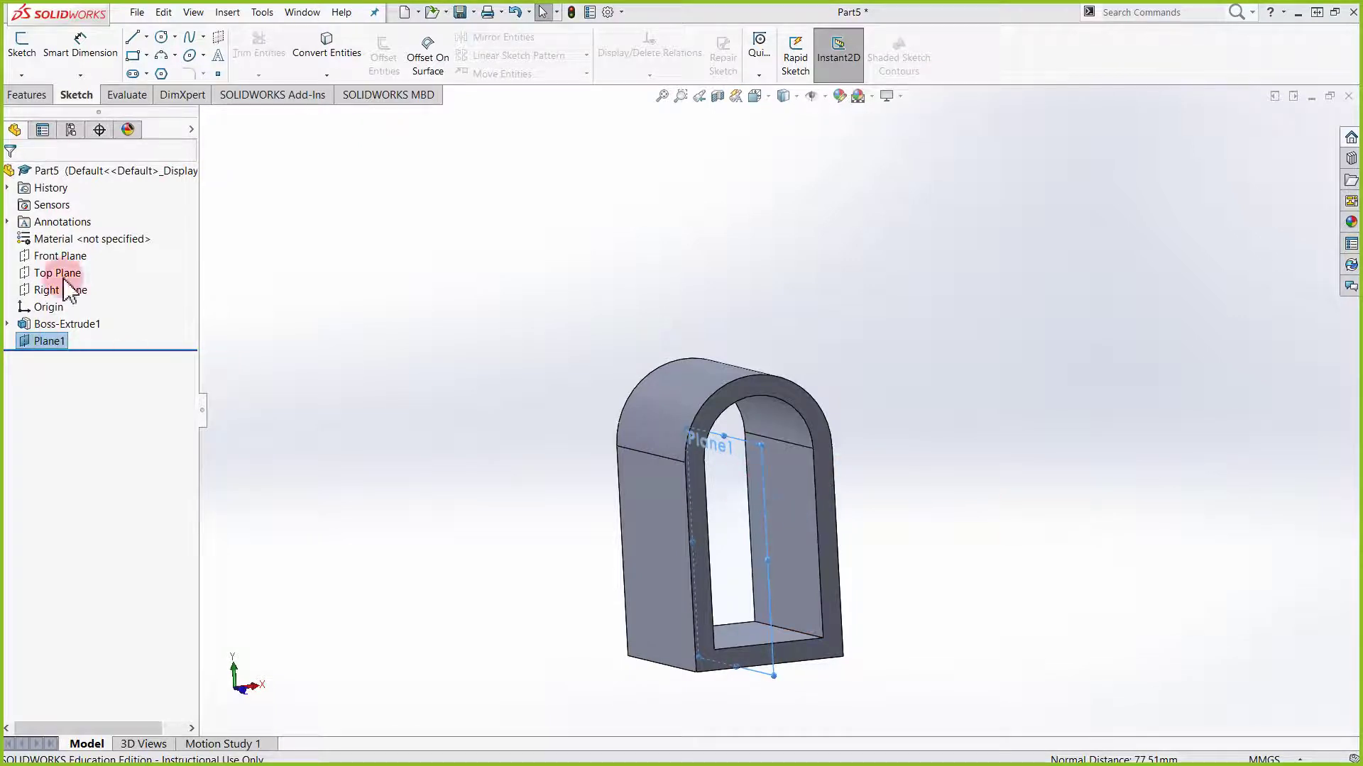
pyautogui.click(22, 44)
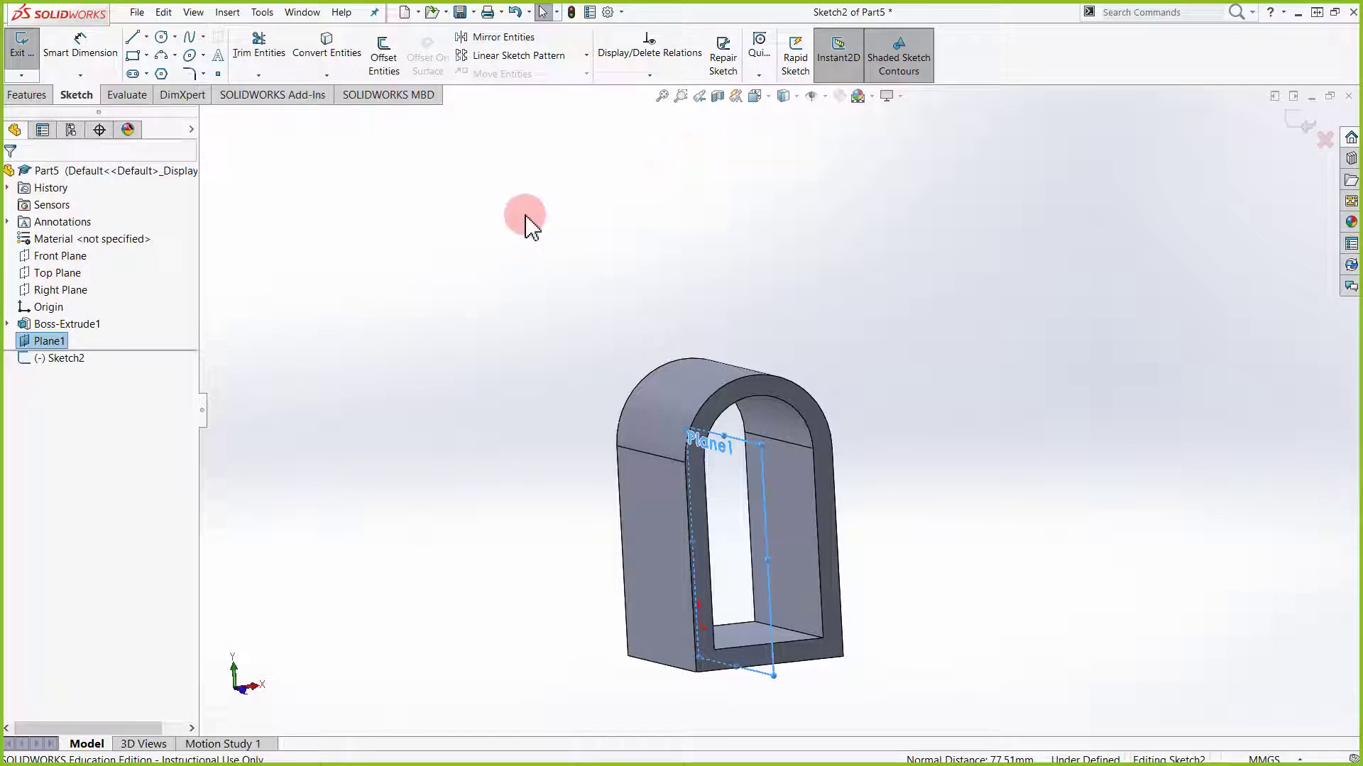
pyautogui.hotkey('ctrl', '8')
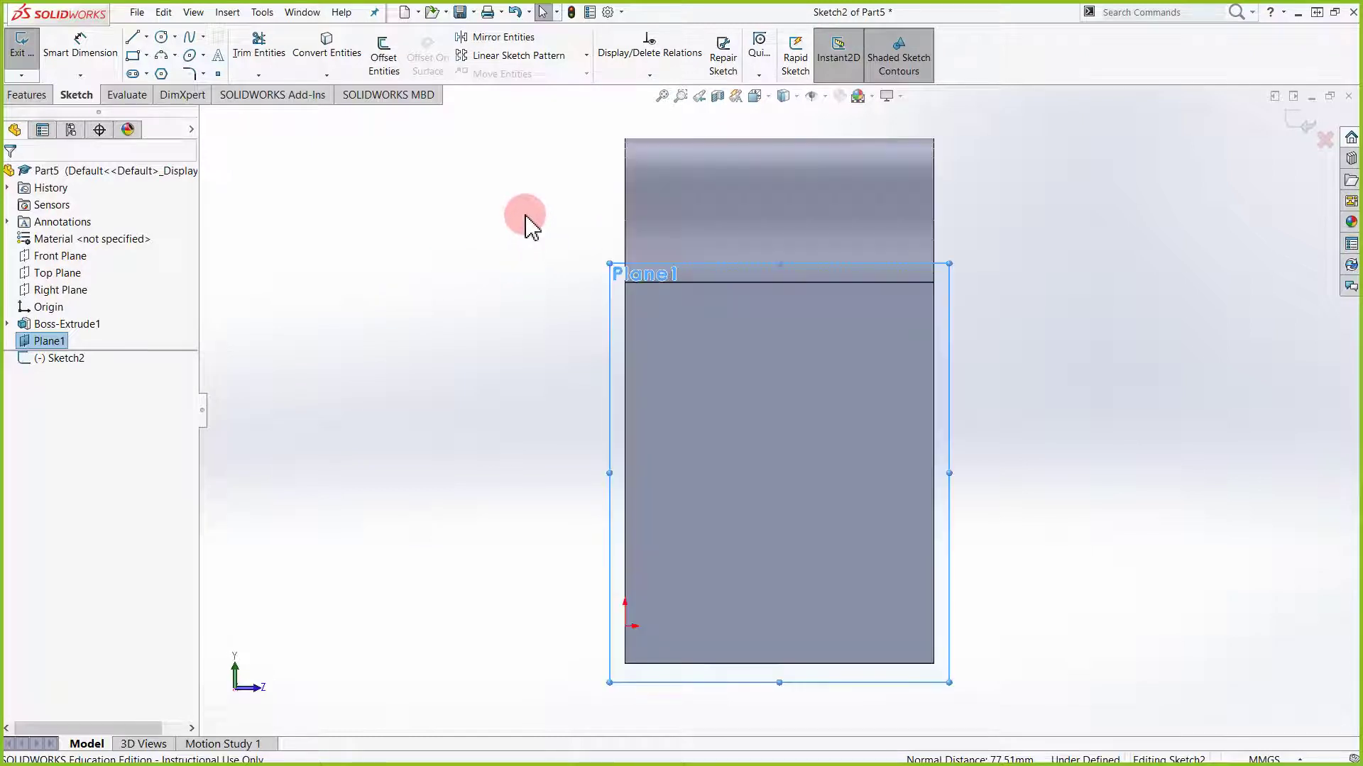
# Cut the displayed model with a planar section view through the Right Plane to expose the interior
pyautogui.click(717, 96)
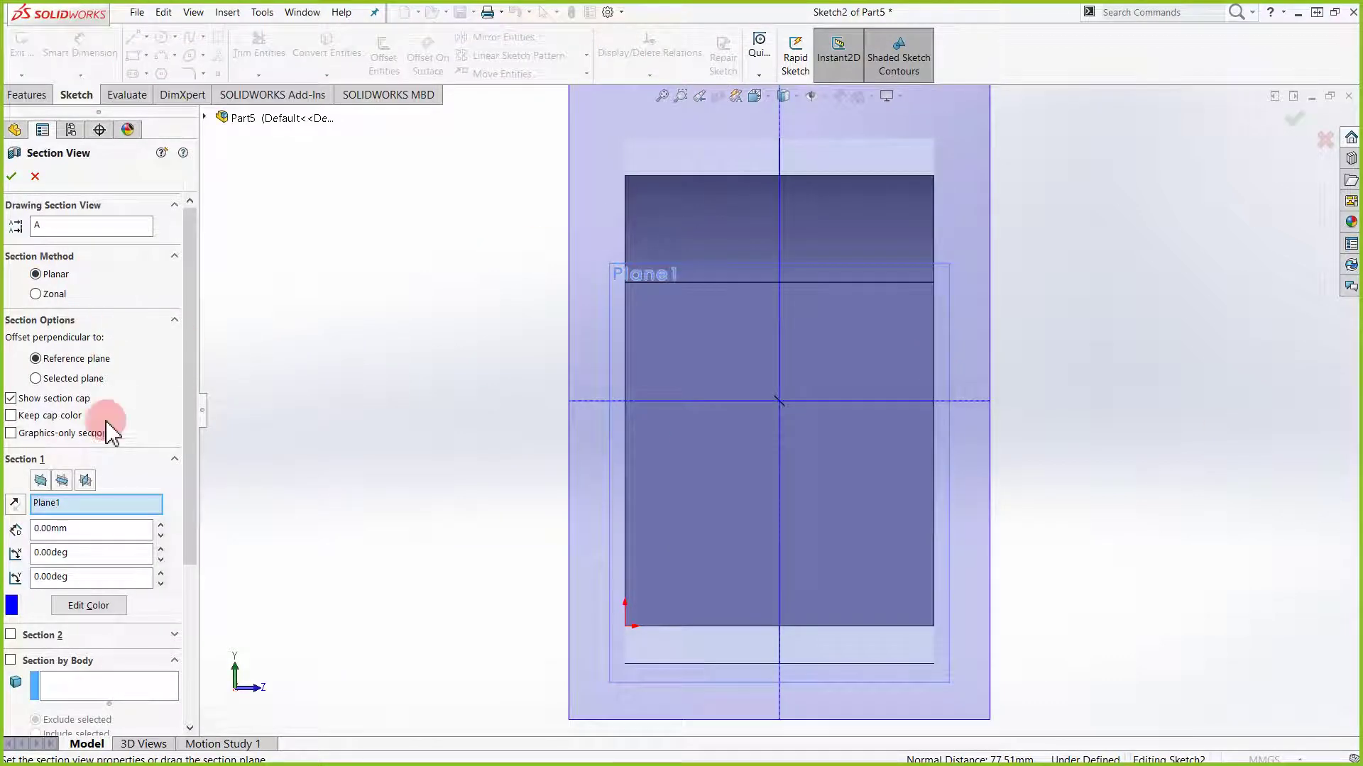
pyautogui.click(204, 116)
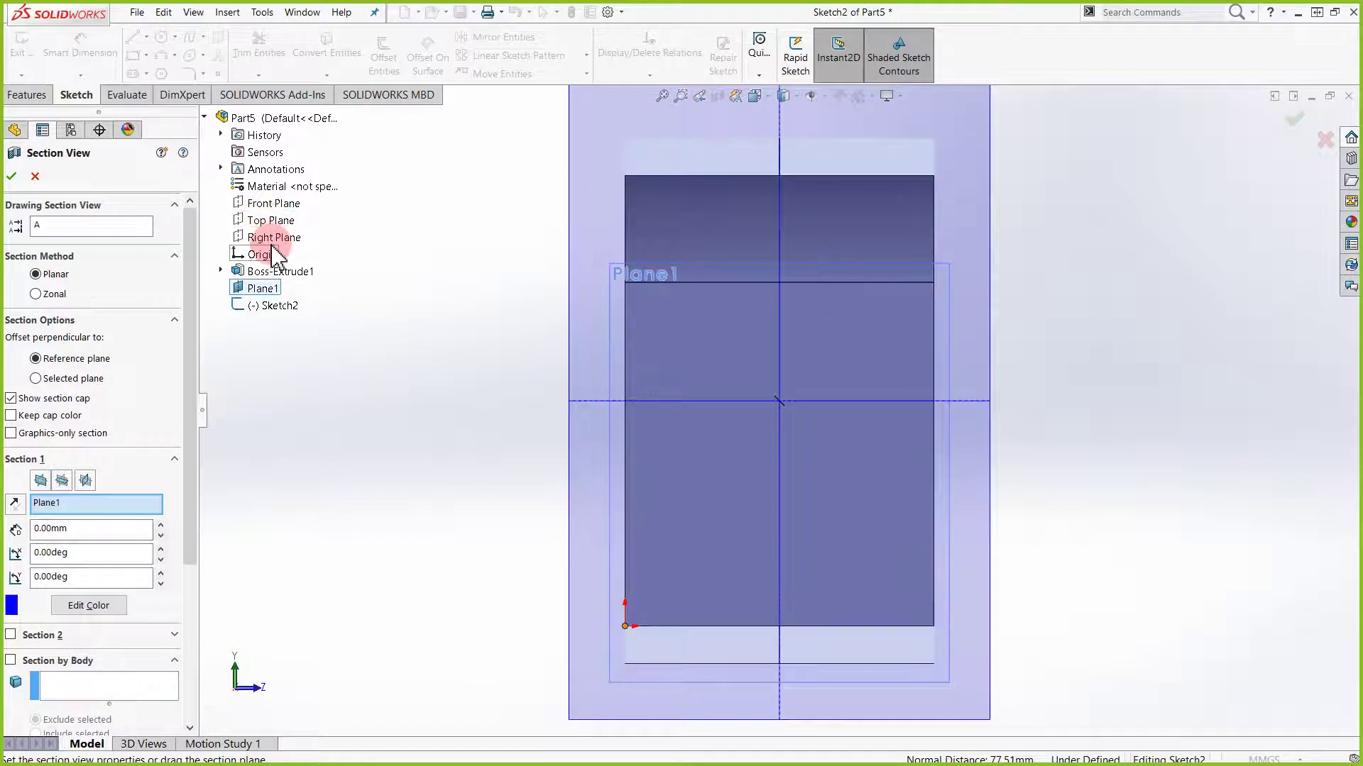
pyautogui.click(273, 238)
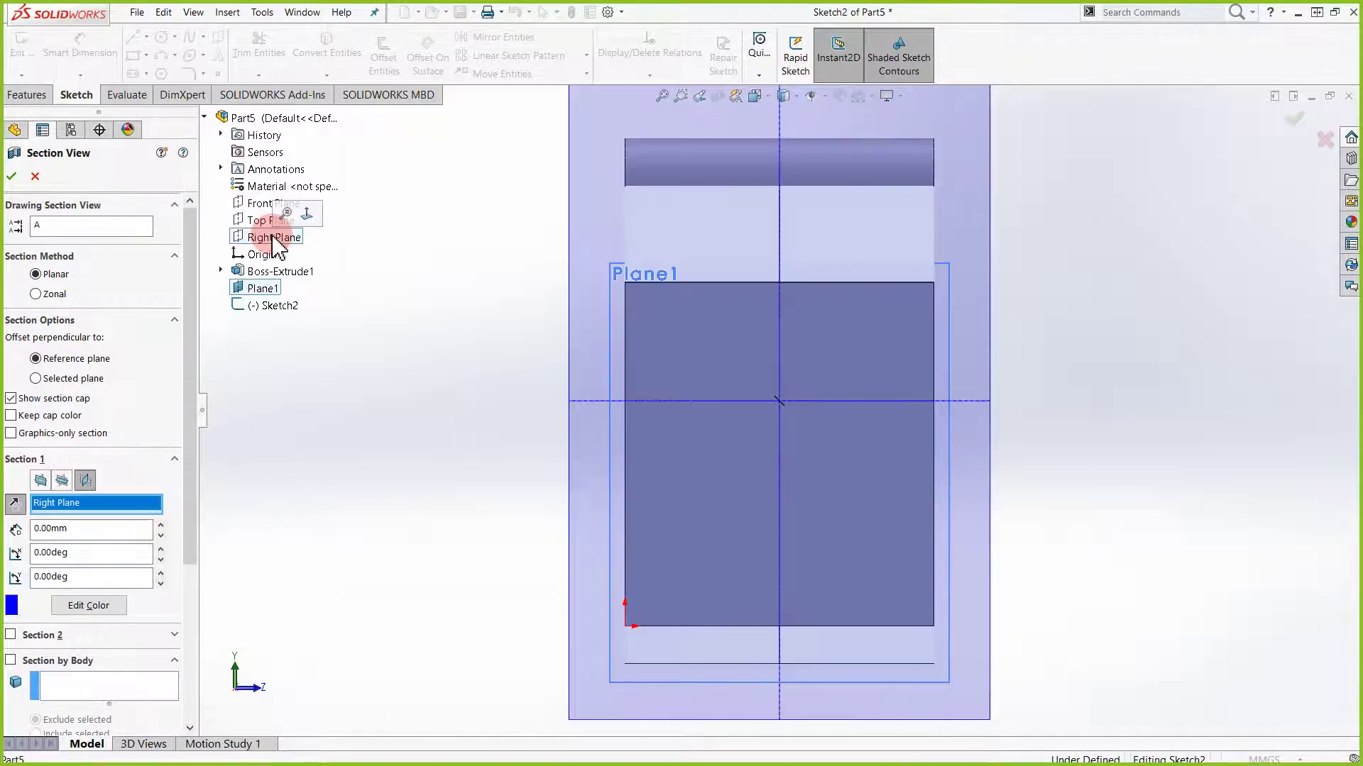
pyautogui.click(12, 178)
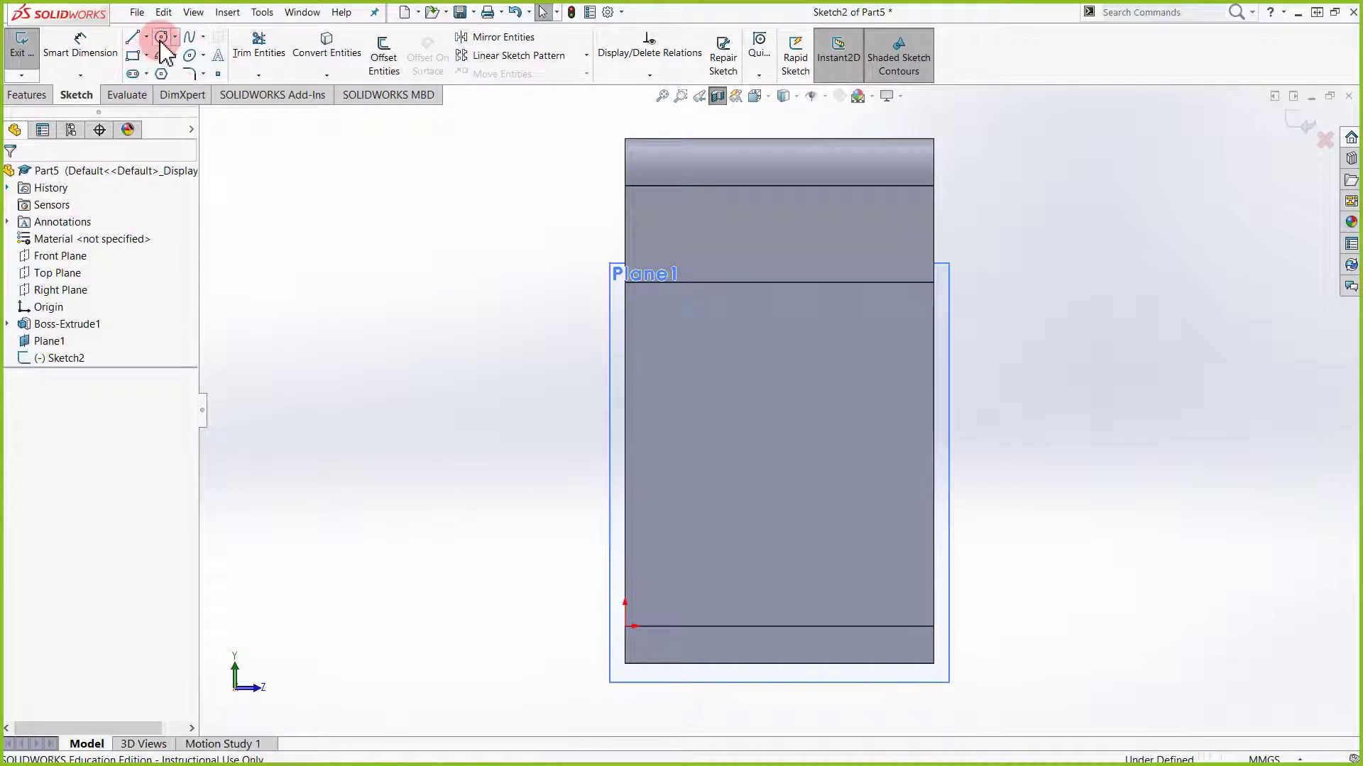
# Draw a corner rectangle about 30.7 mm wide and 56.3 mm high standing on the arch's inner floor, and turn off the section view
pyautogui.click(146, 55)
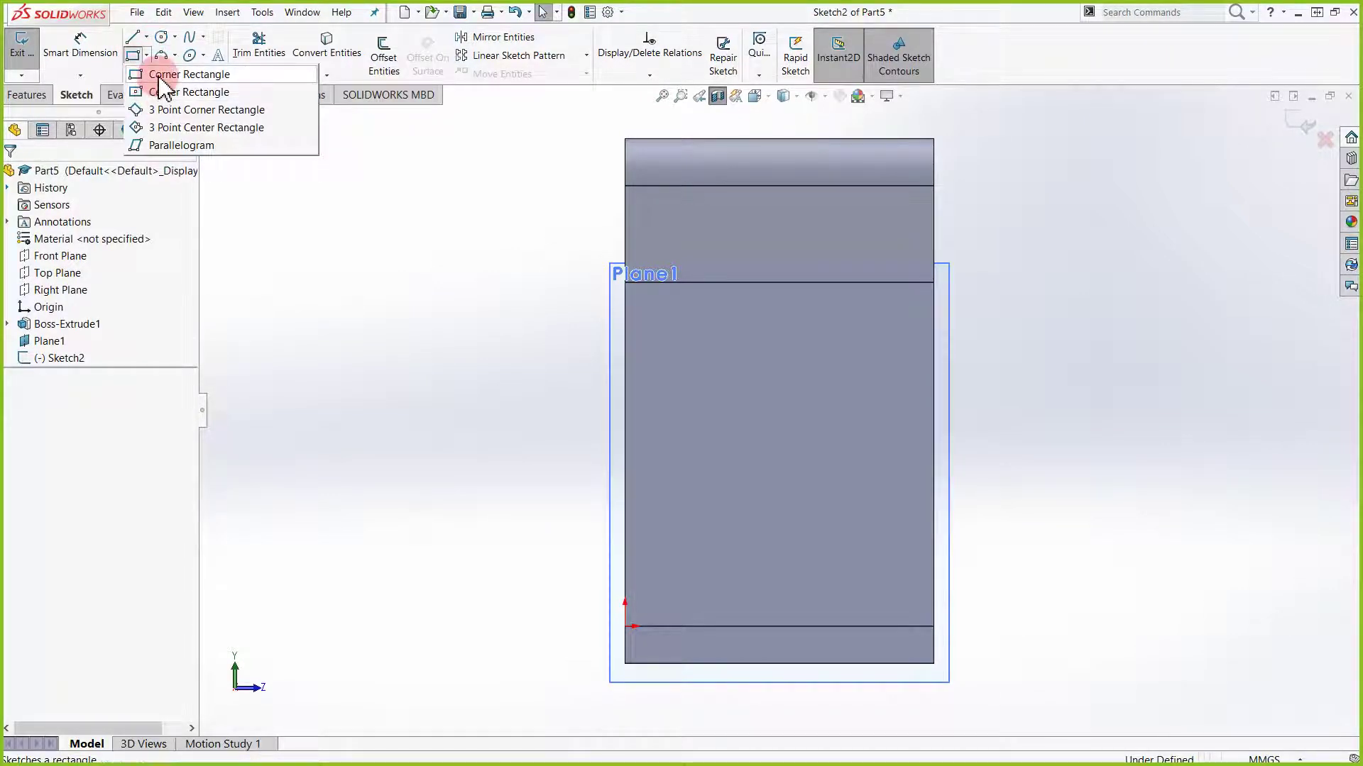
pyautogui.click(170, 73)
pyautogui.click(719, 628)
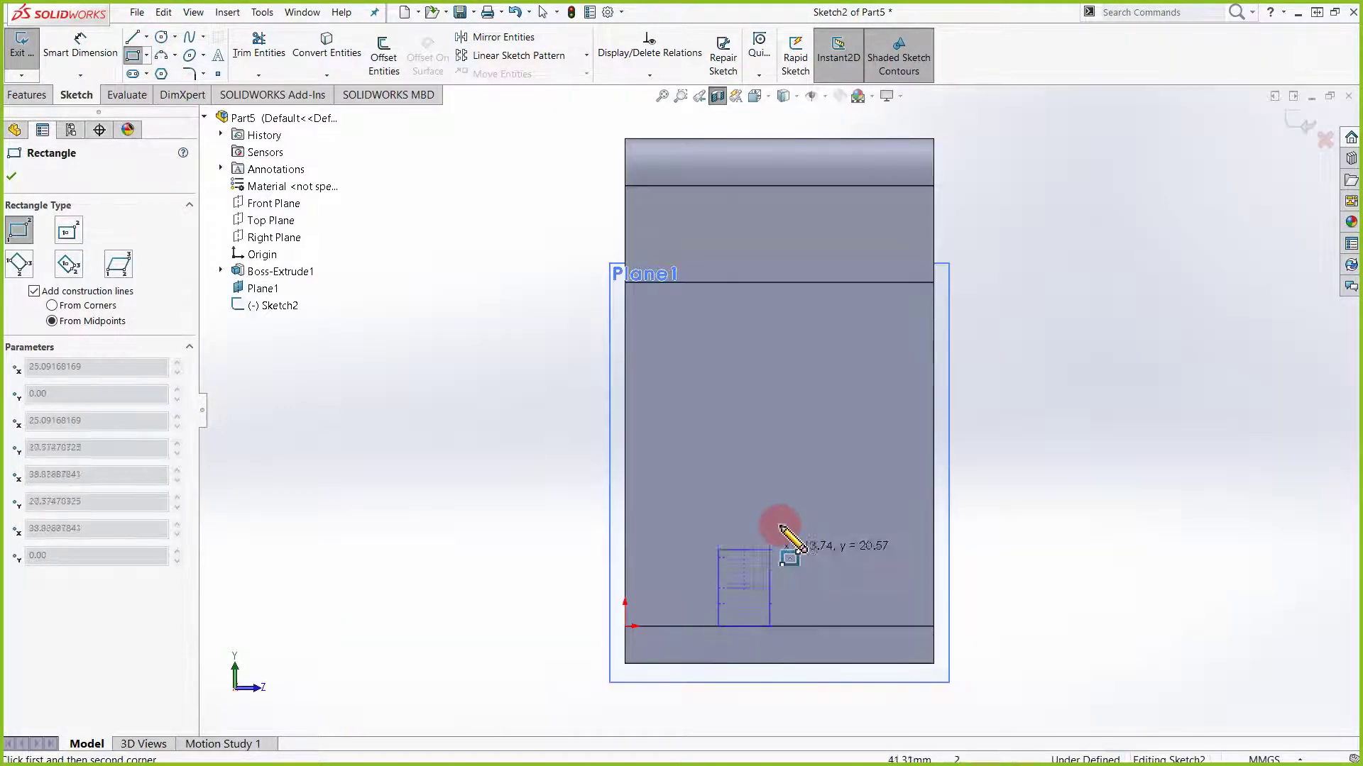
pyautogui.click(833, 417)
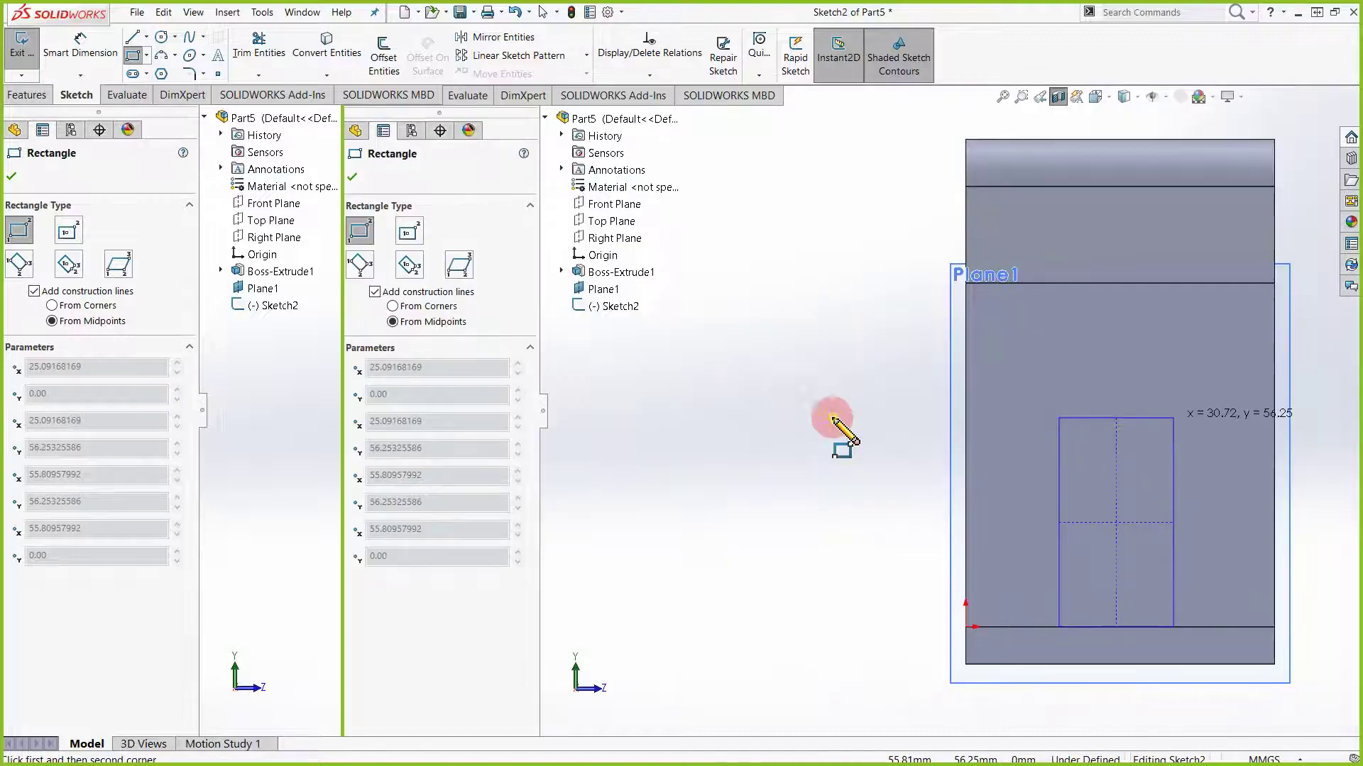
pyautogui.click(12, 176)
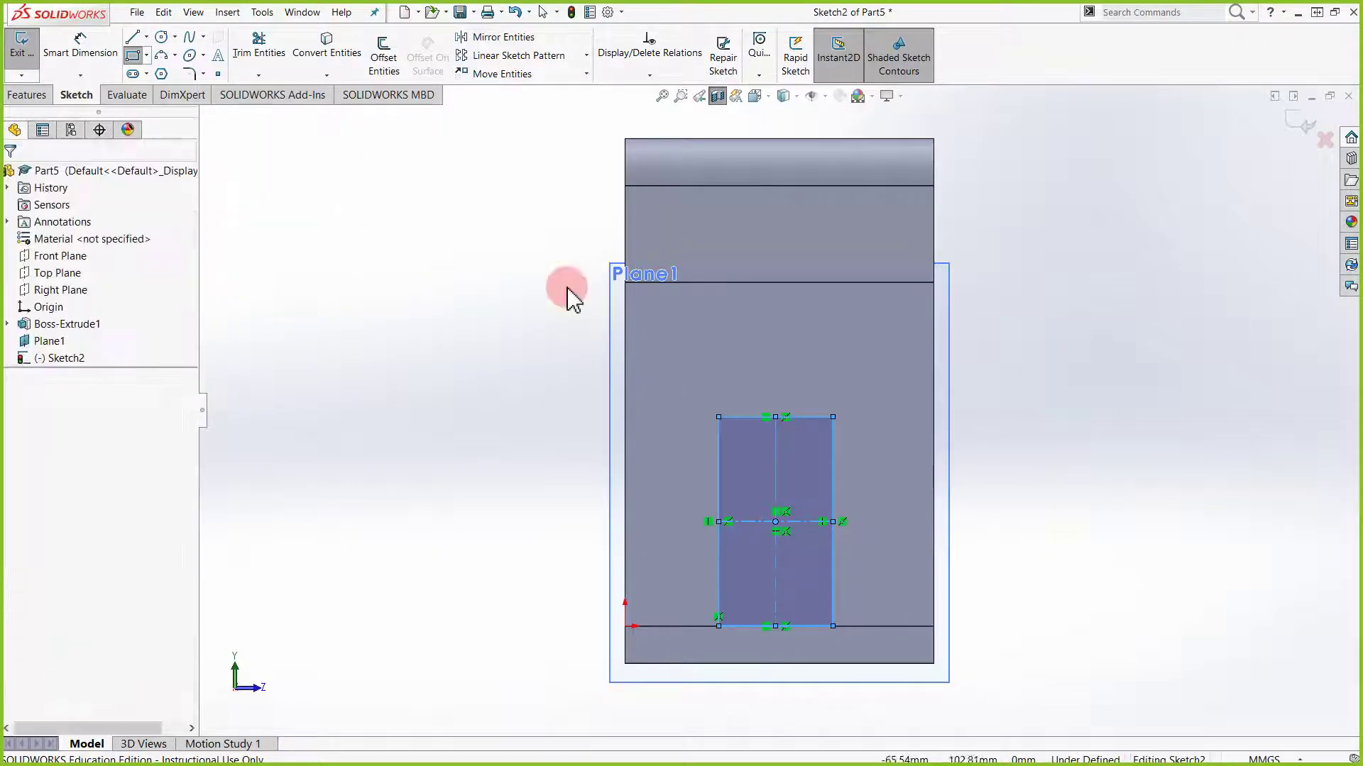
pyautogui.hotkey('ctrl', '7')
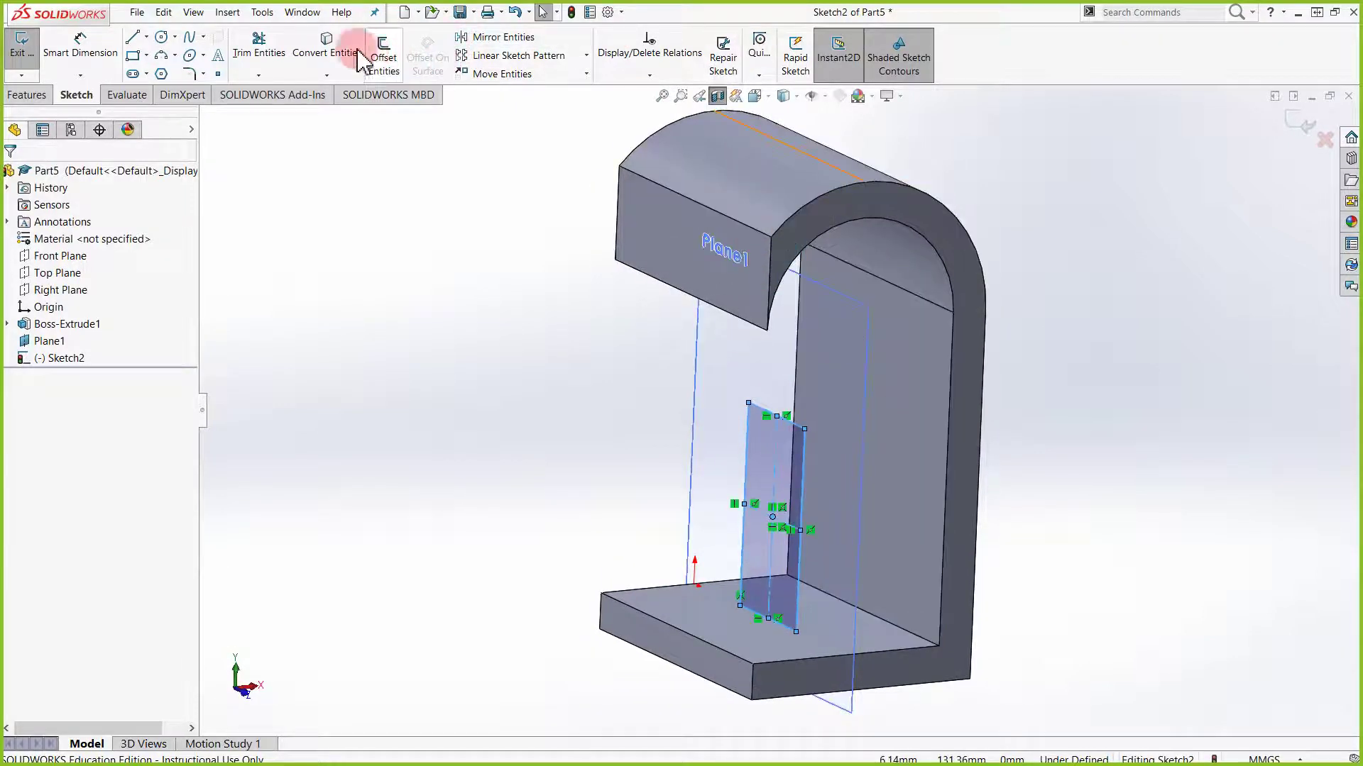
pyautogui.click(715, 96)
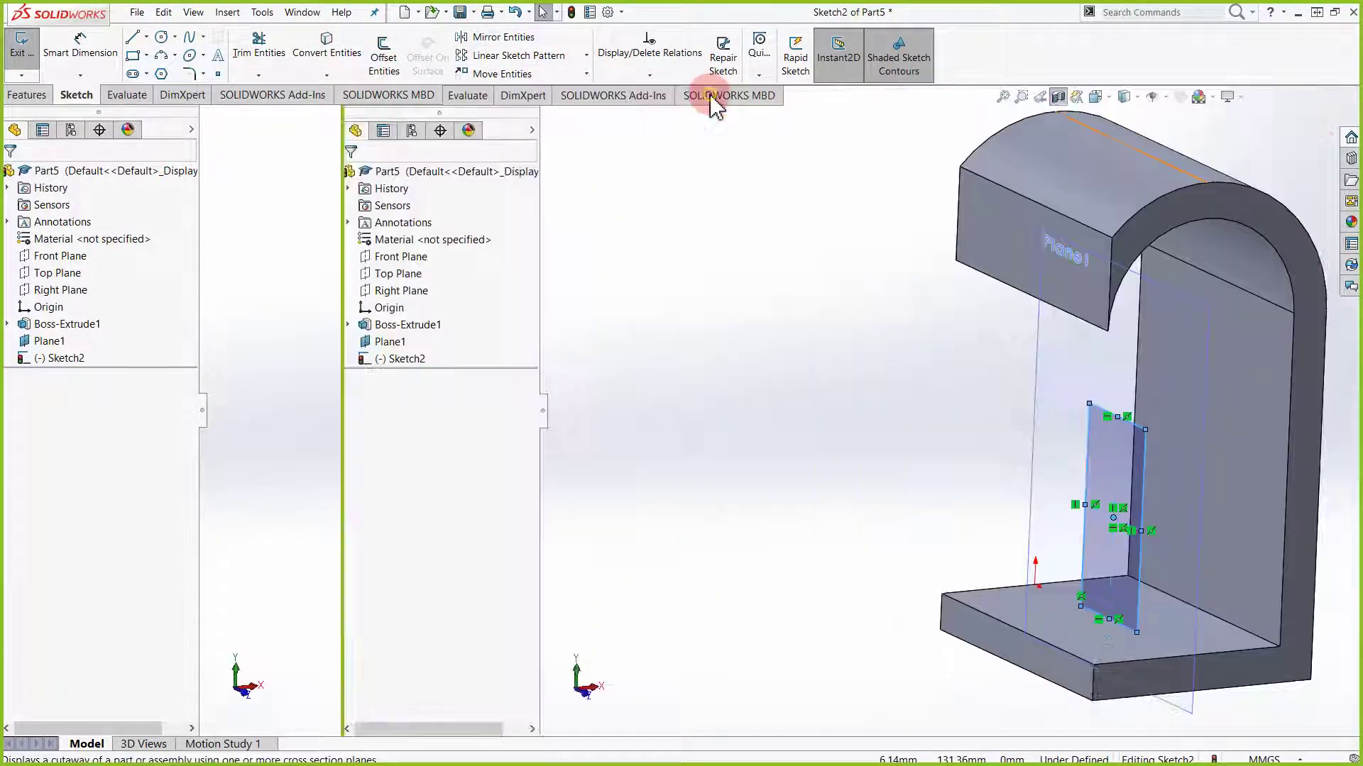
# Extrude the rectangle as a Mid Plane boss with a total depth of 23 mm and Merge result on
pyautogui.moveTo(824, 217); pyautogui.dragTo(935, 470, button='middle')
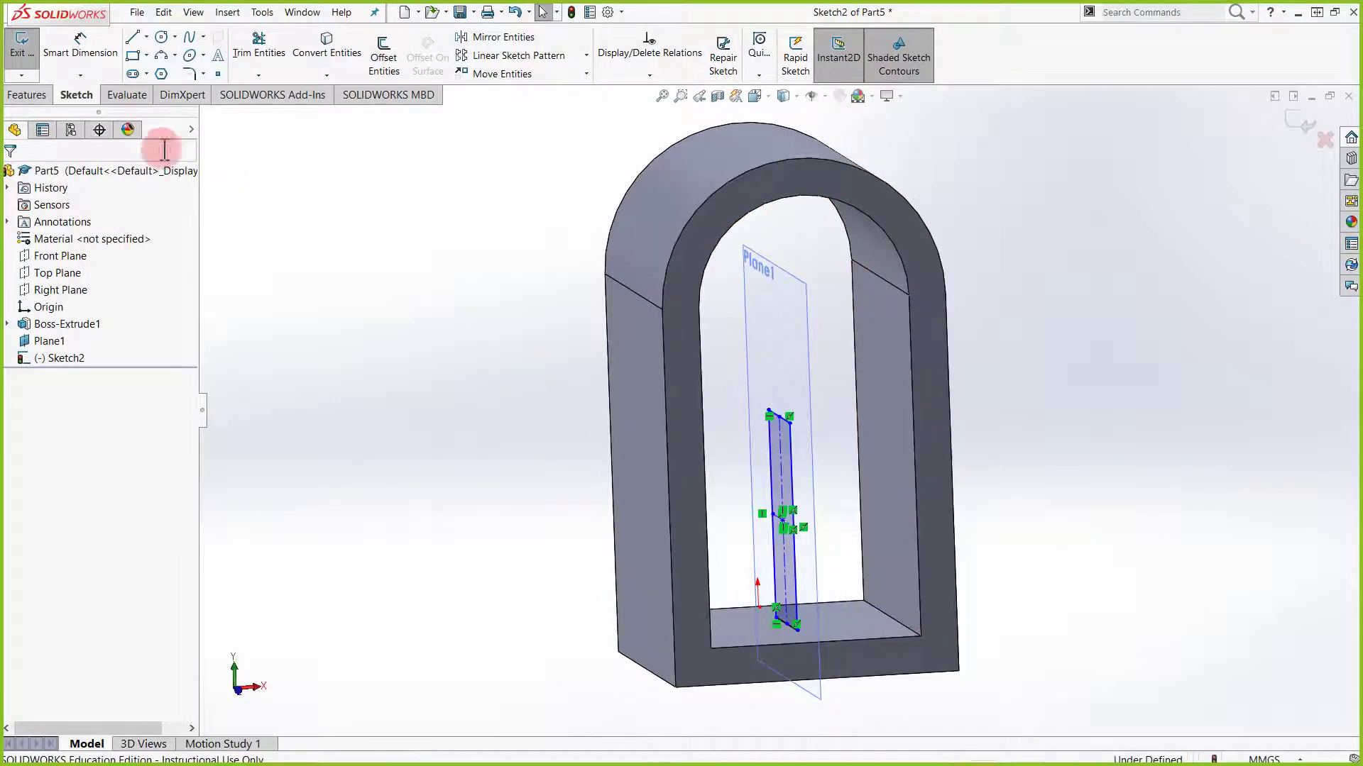
pyautogui.click(32, 97)
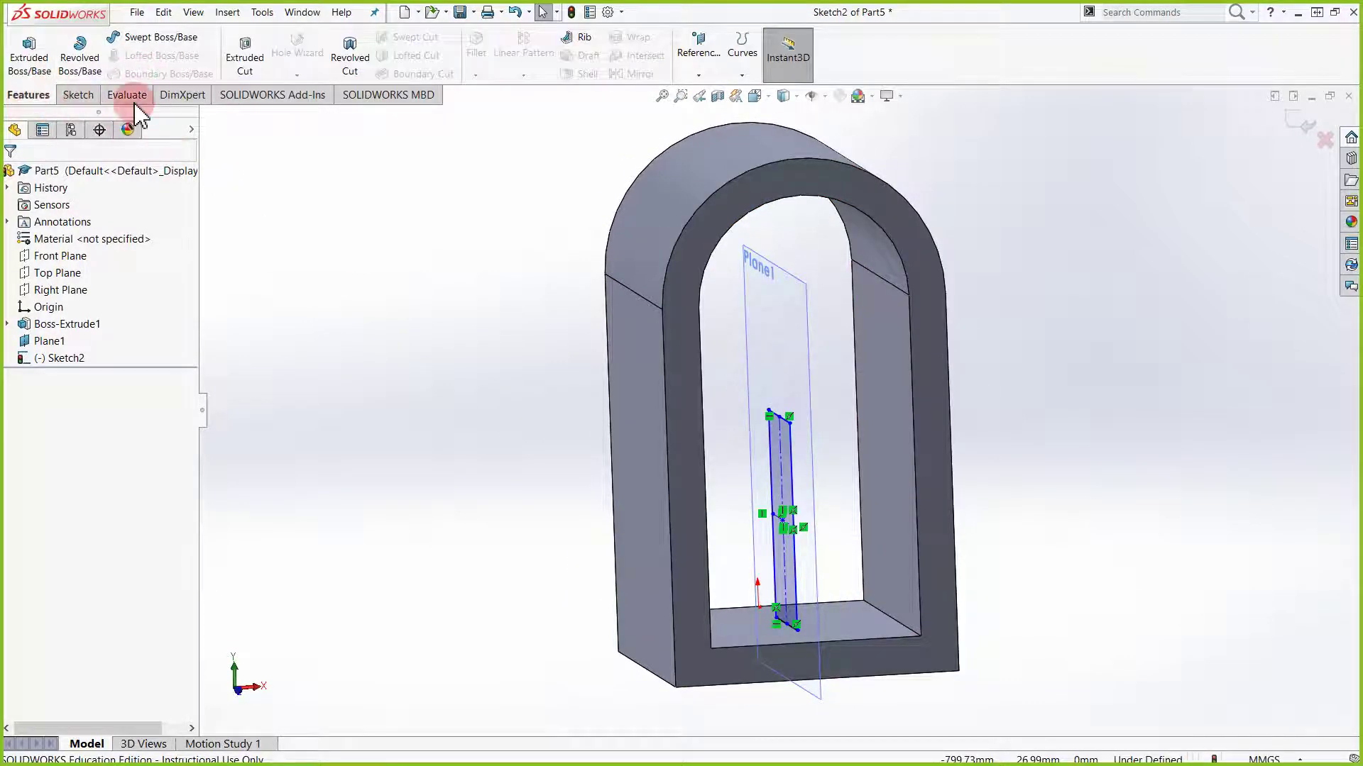
pyautogui.click(31, 44)
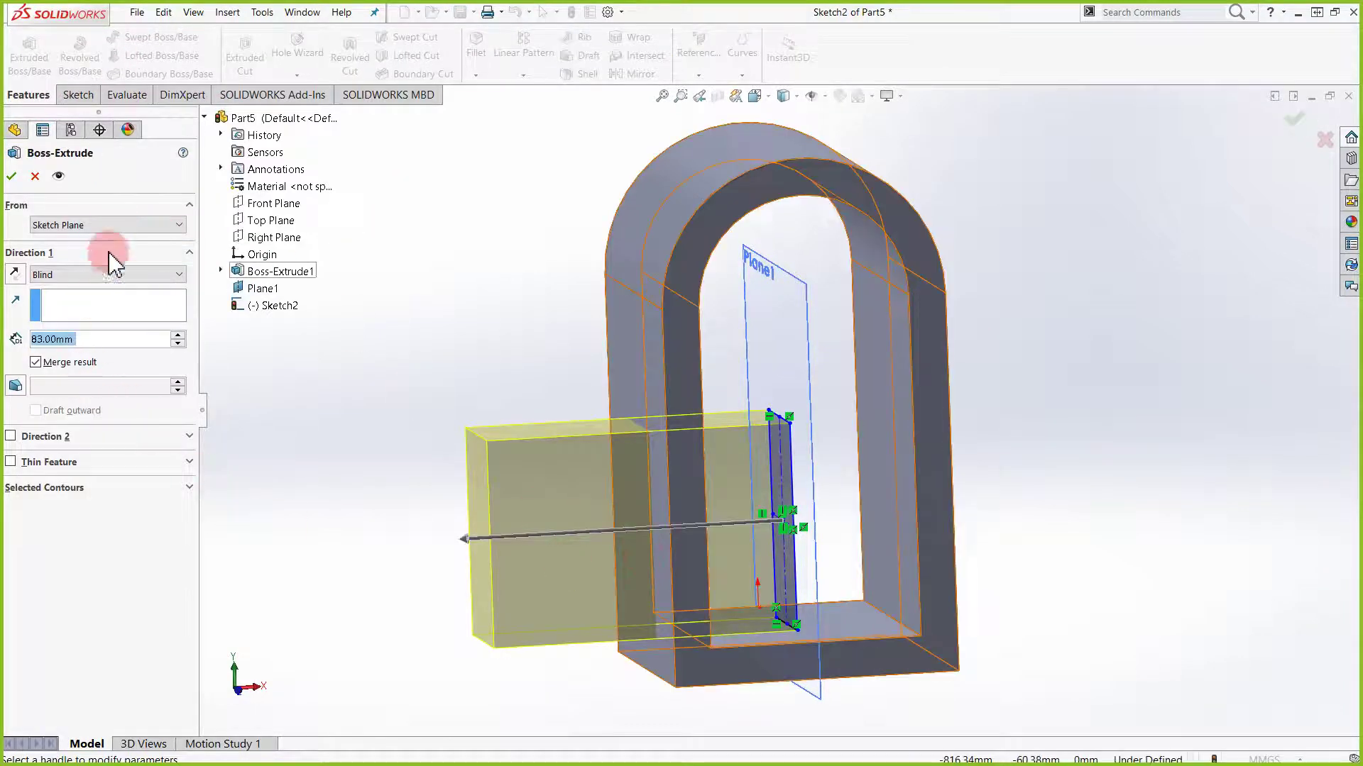
pyautogui.click(53, 275)
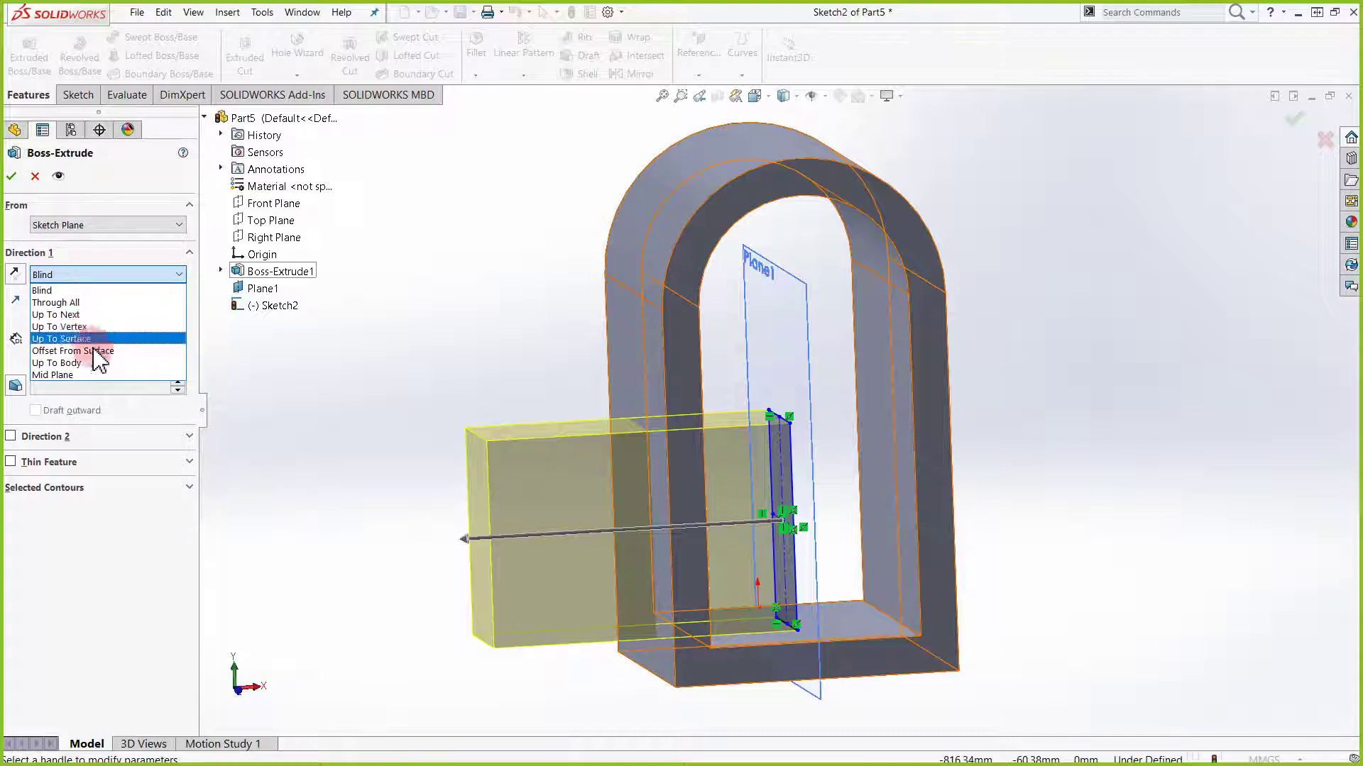
pyautogui.click(93, 375)
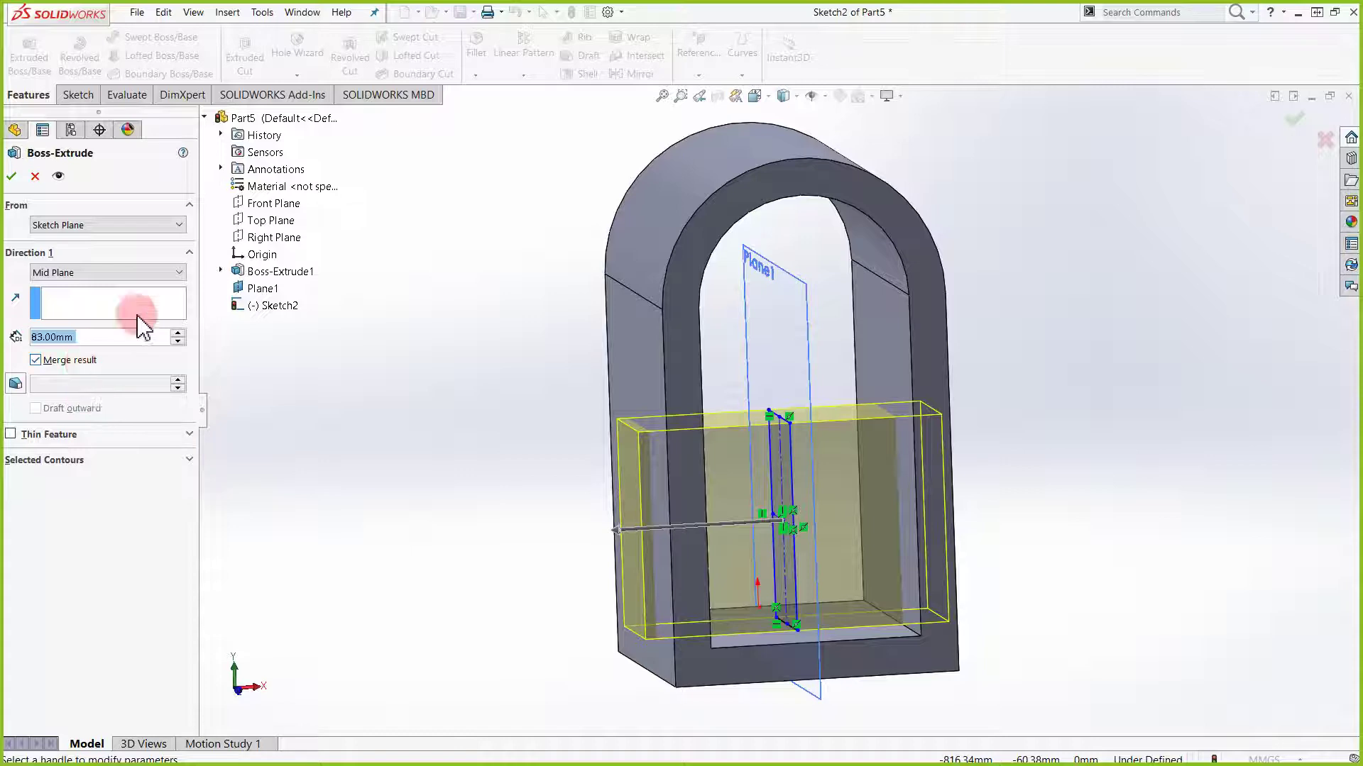
pyautogui.click(184, 341)
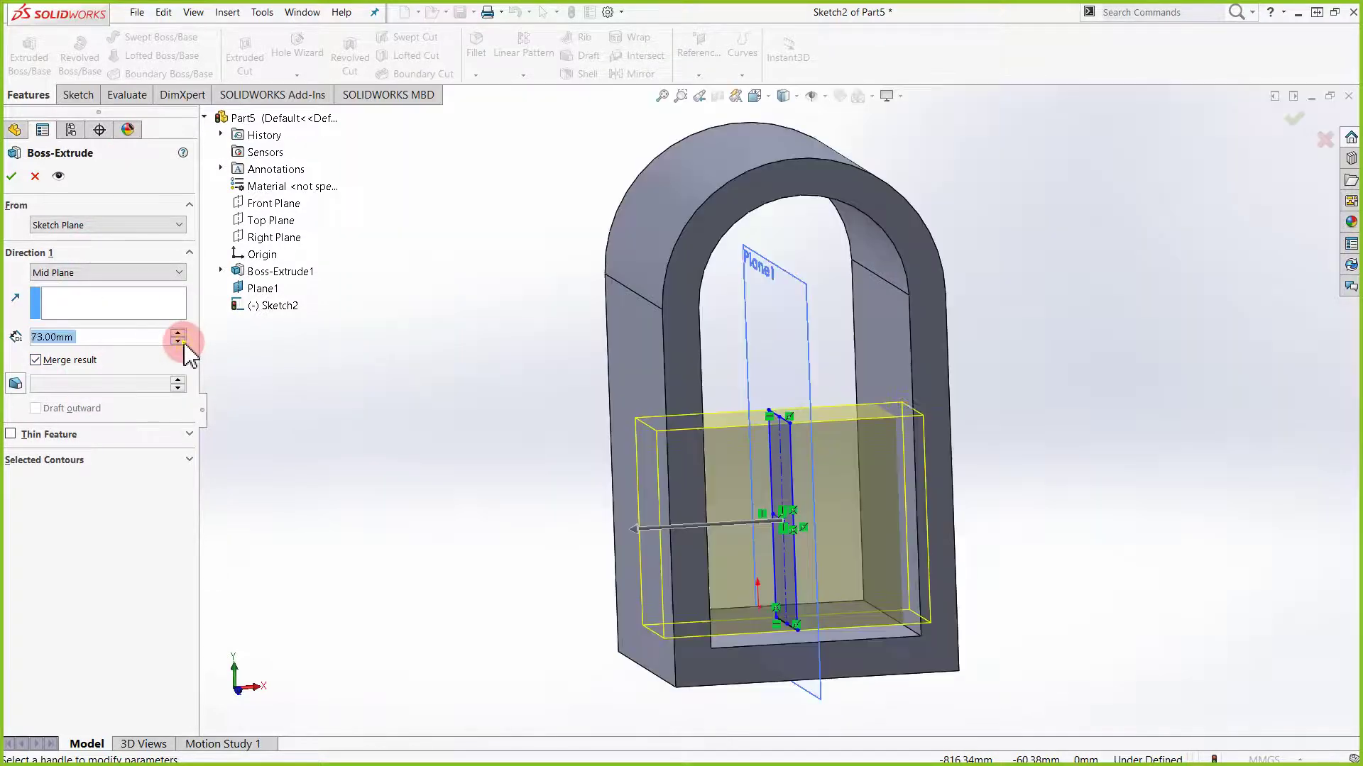
pyautogui.click(184, 341)
pyautogui.click(183, 341)
pyautogui.click(183, 341)
pyautogui.click(184, 342)
pyautogui.click(184, 341)
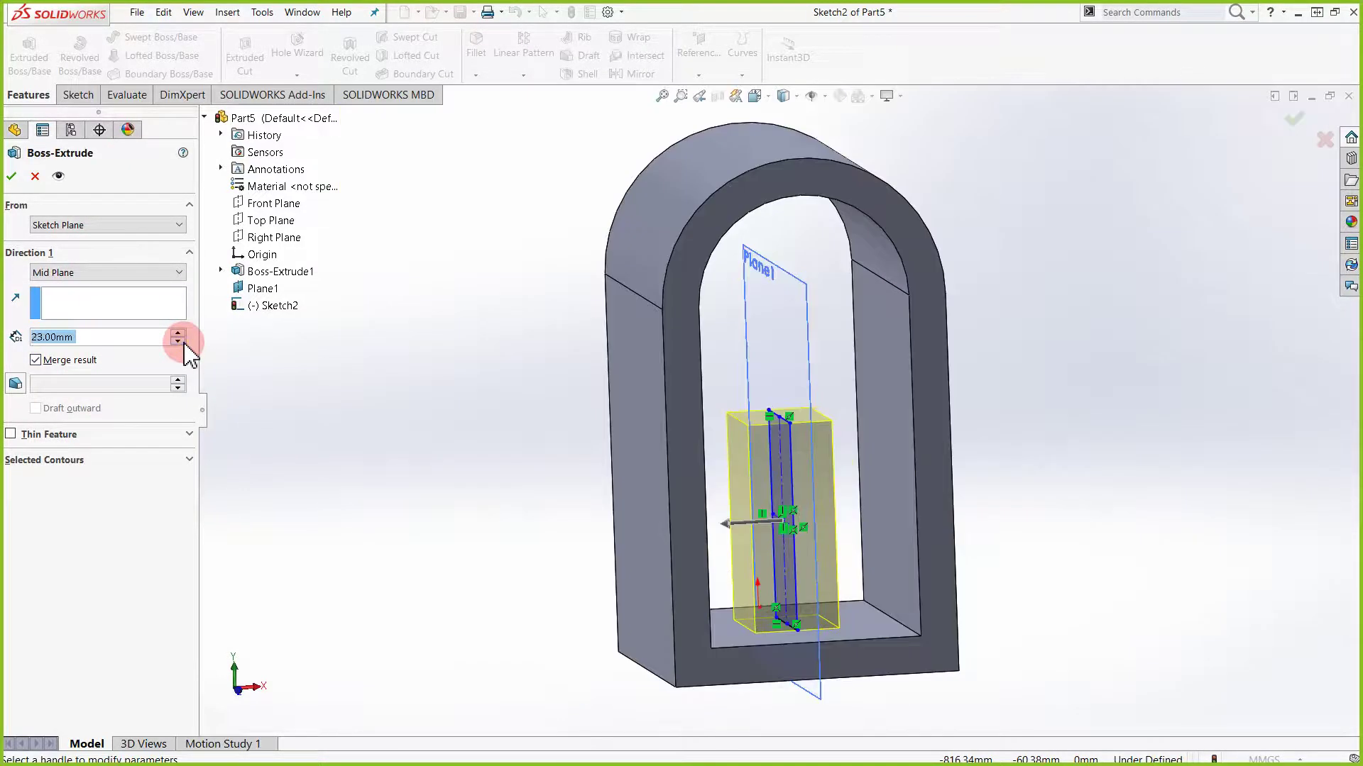
pyautogui.click(11, 177)
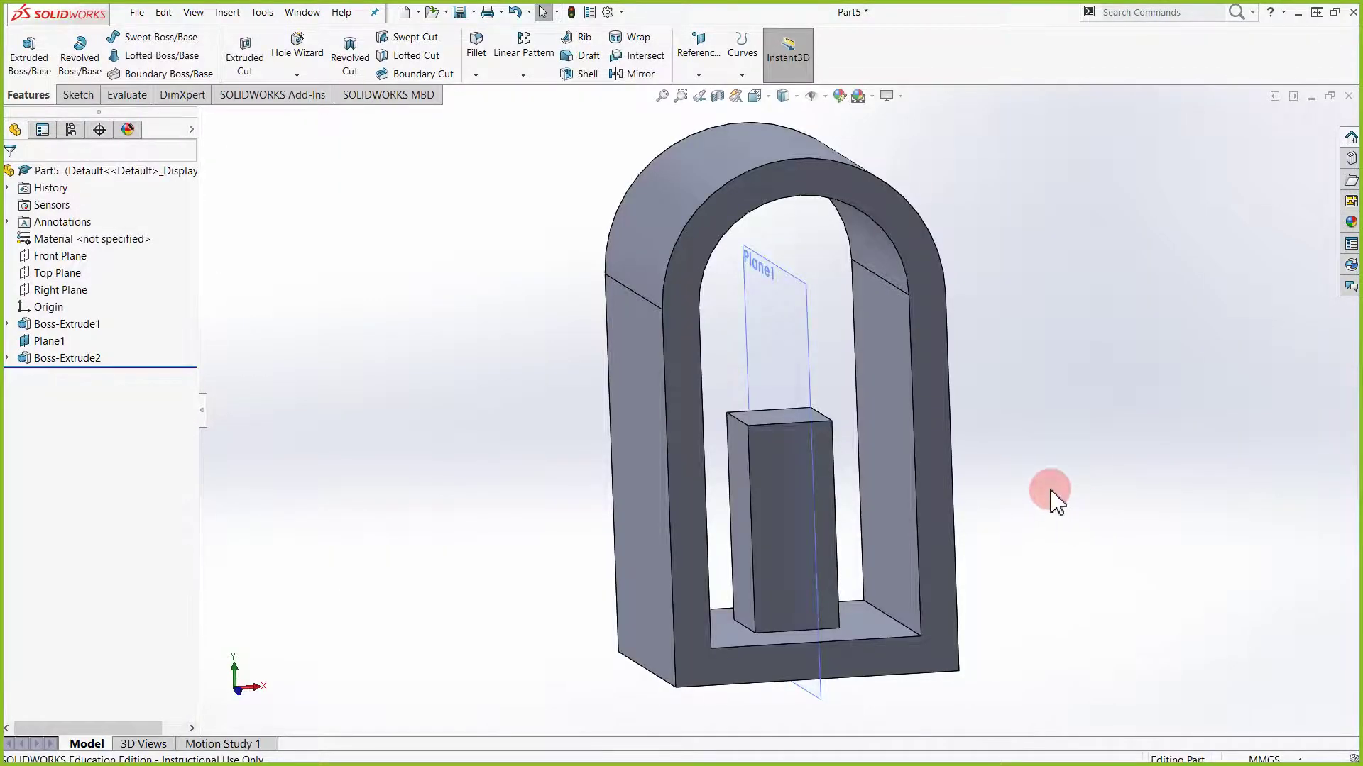
# Create a reference plane parallel to the body's flat bottom face and tangent to the outer curved face of the arch
pyautogui.moveTo(1049, 496); pyautogui.dragTo(984, 448, button='middle')
pyautogui.moveTo(885, 287); pyautogui.dragTo(1077, 332, button='middle')
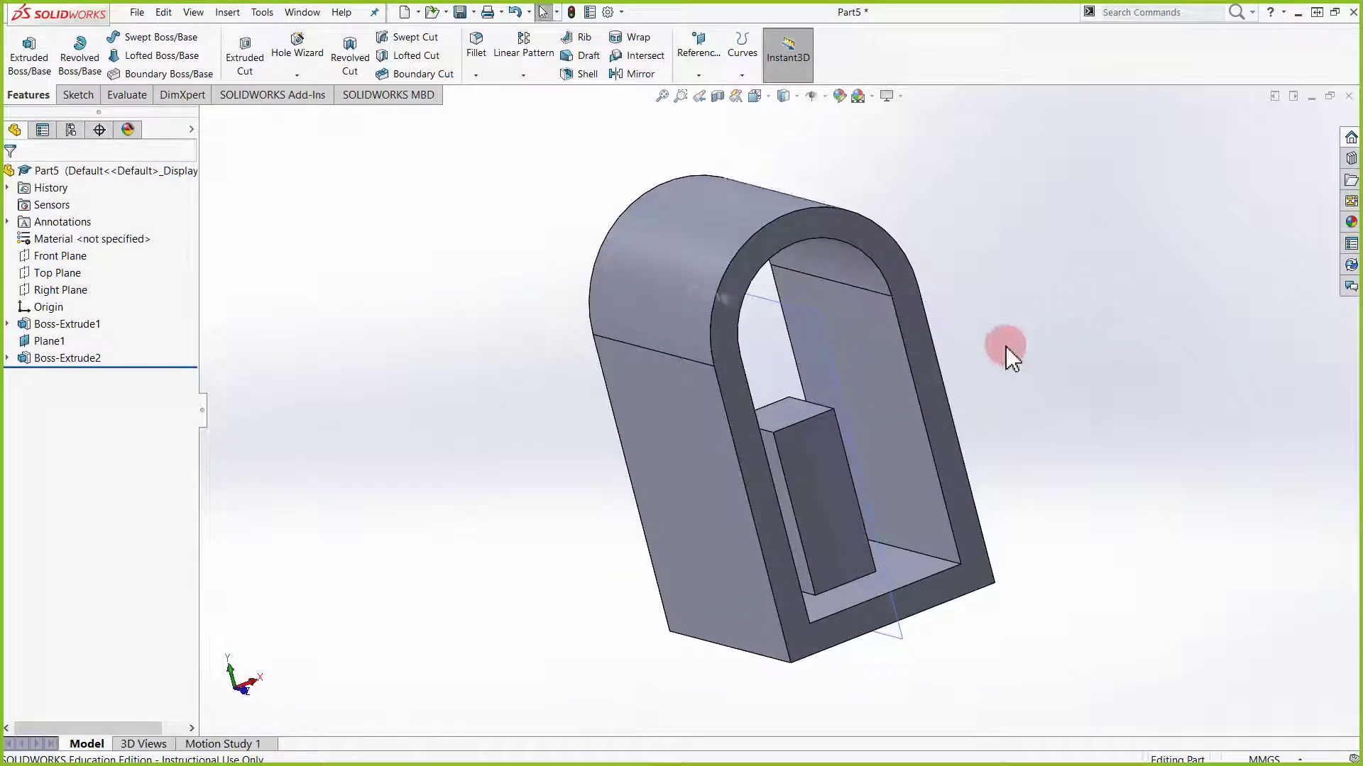
pyautogui.moveTo(816, 321); pyautogui.dragTo(769, 138, button='middle')
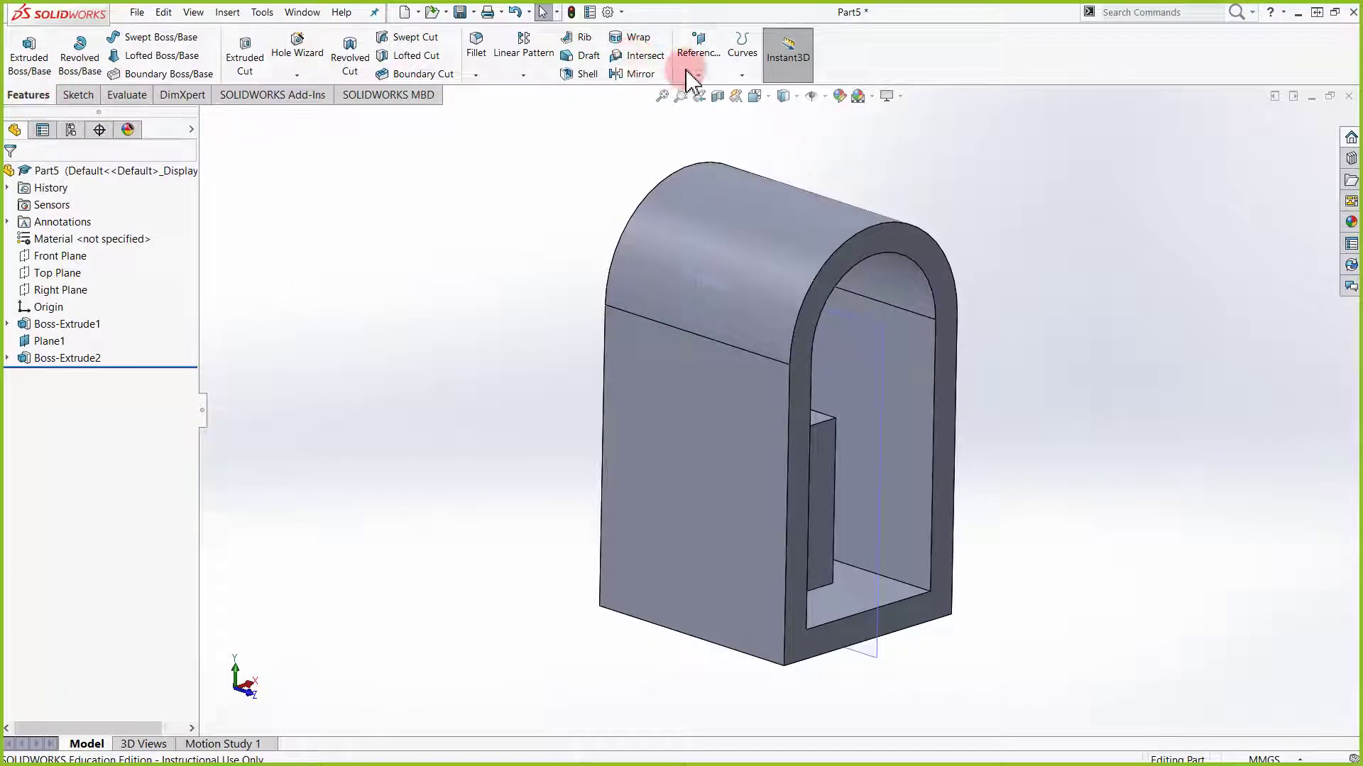
pyautogui.click(708, 71)
pyautogui.click(752, 105)
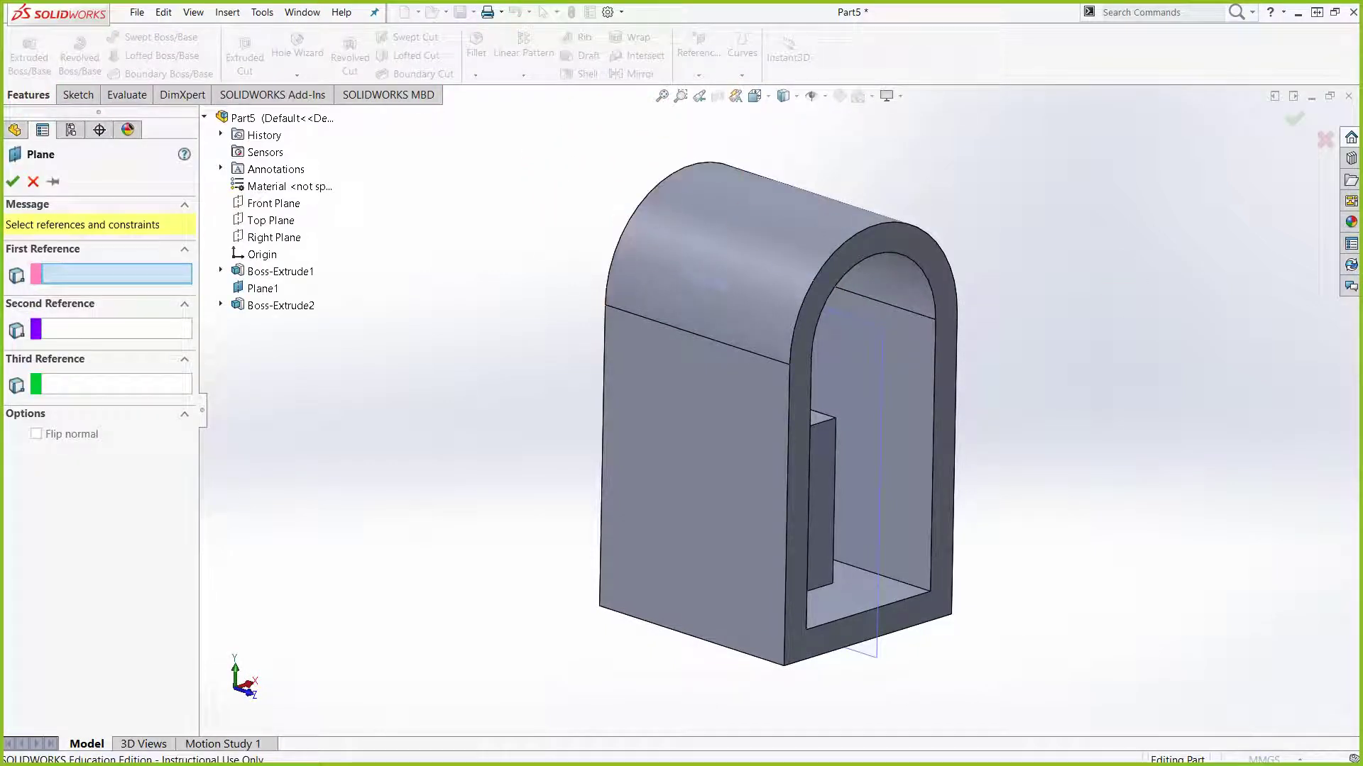
pyautogui.moveTo(938, 646); pyautogui.dragTo(776, 223, button='middle')
pyautogui.click(875, 600)
pyautogui.click(764, 215)
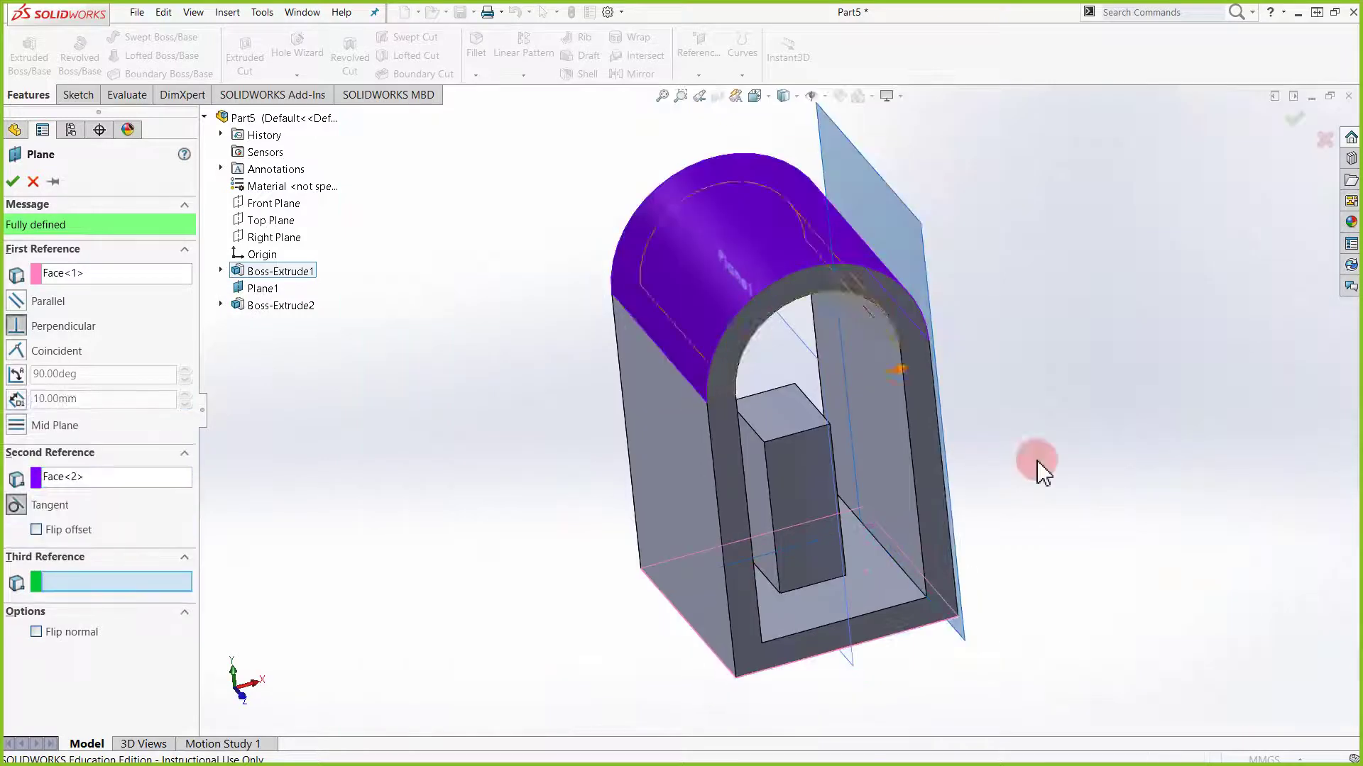
pyautogui.moveTo(1053, 472); pyautogui.dragTo(895, 458, button='middle')
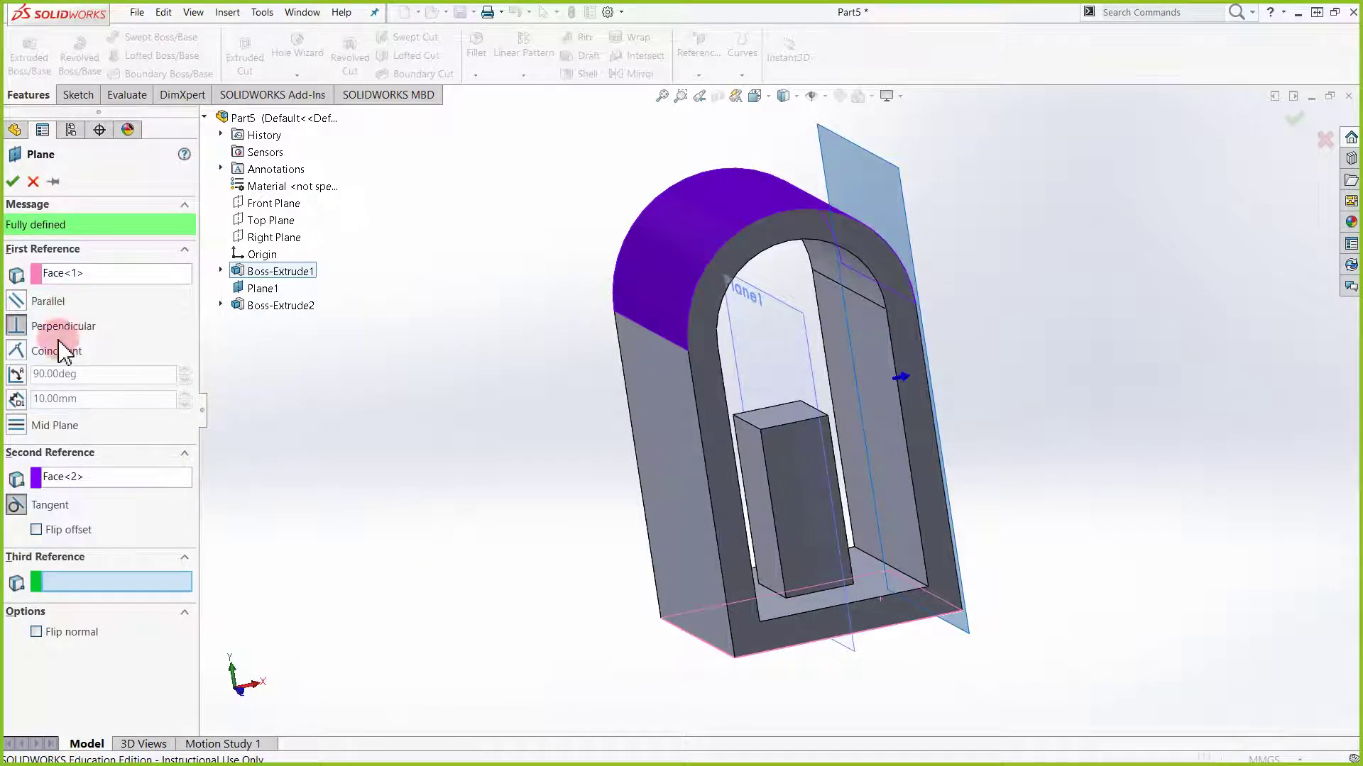
pyautogui.click(17, 302)
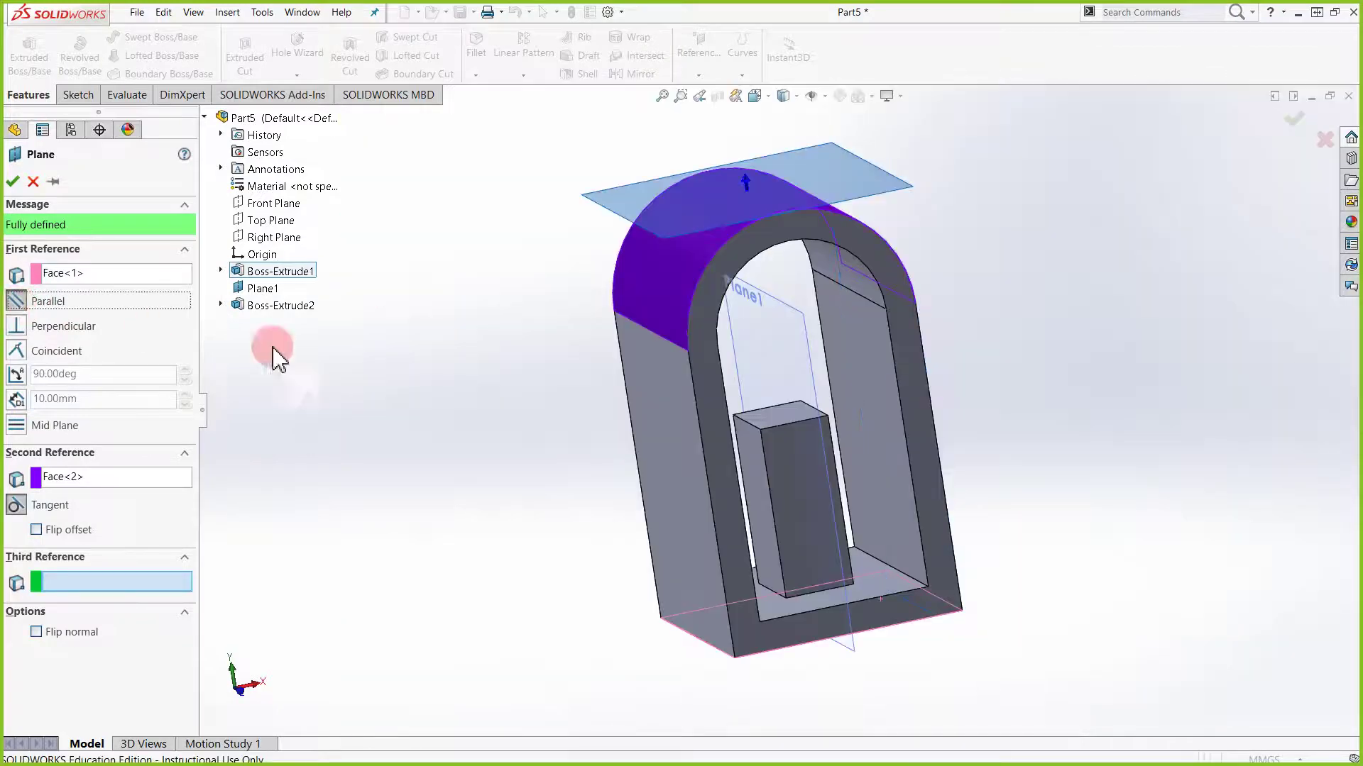
pyautogui.click(157, 272)
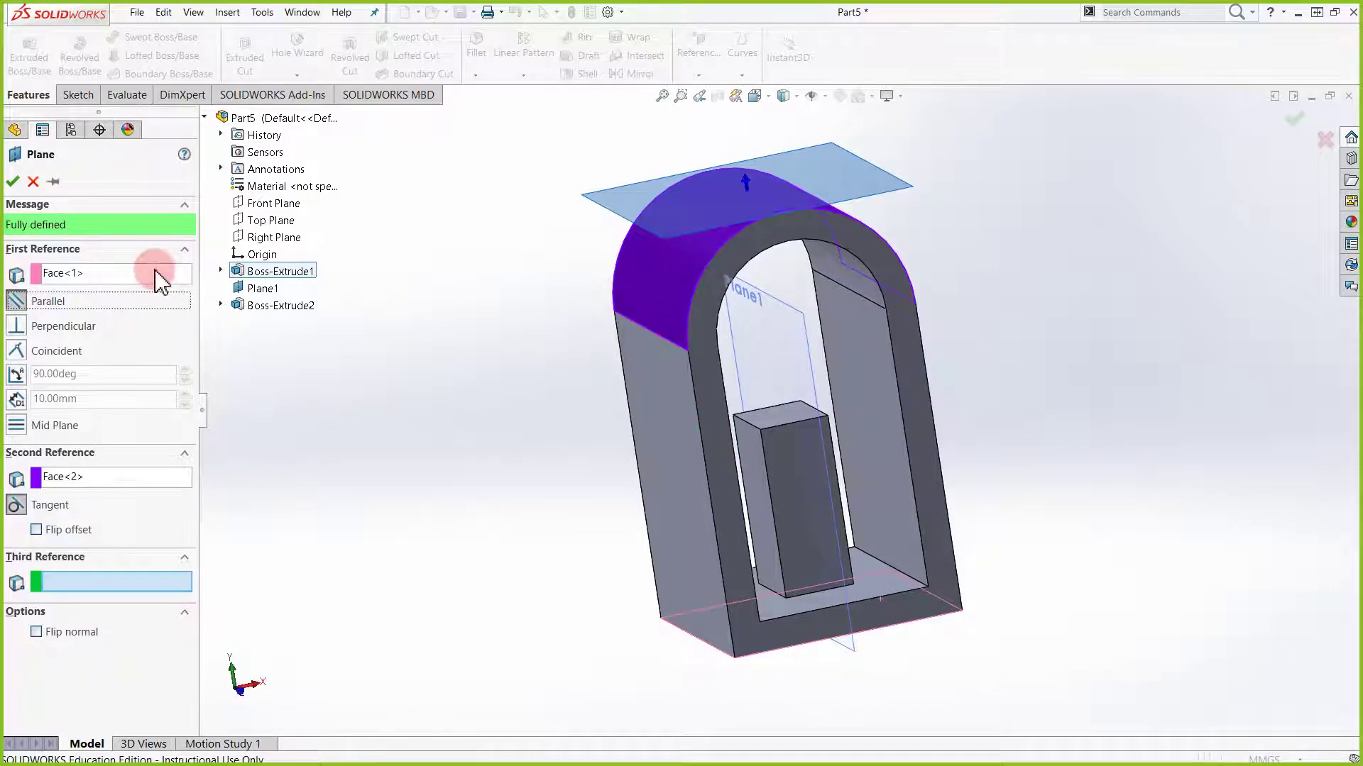
pyautogui.click(13, 182)
# Inspect how the tangent plane meets the top of the arch from several angles and in the back and front views
pyautogui.moveTo(706, 383); pyautogui.dragTo(849, 658, button='middle')
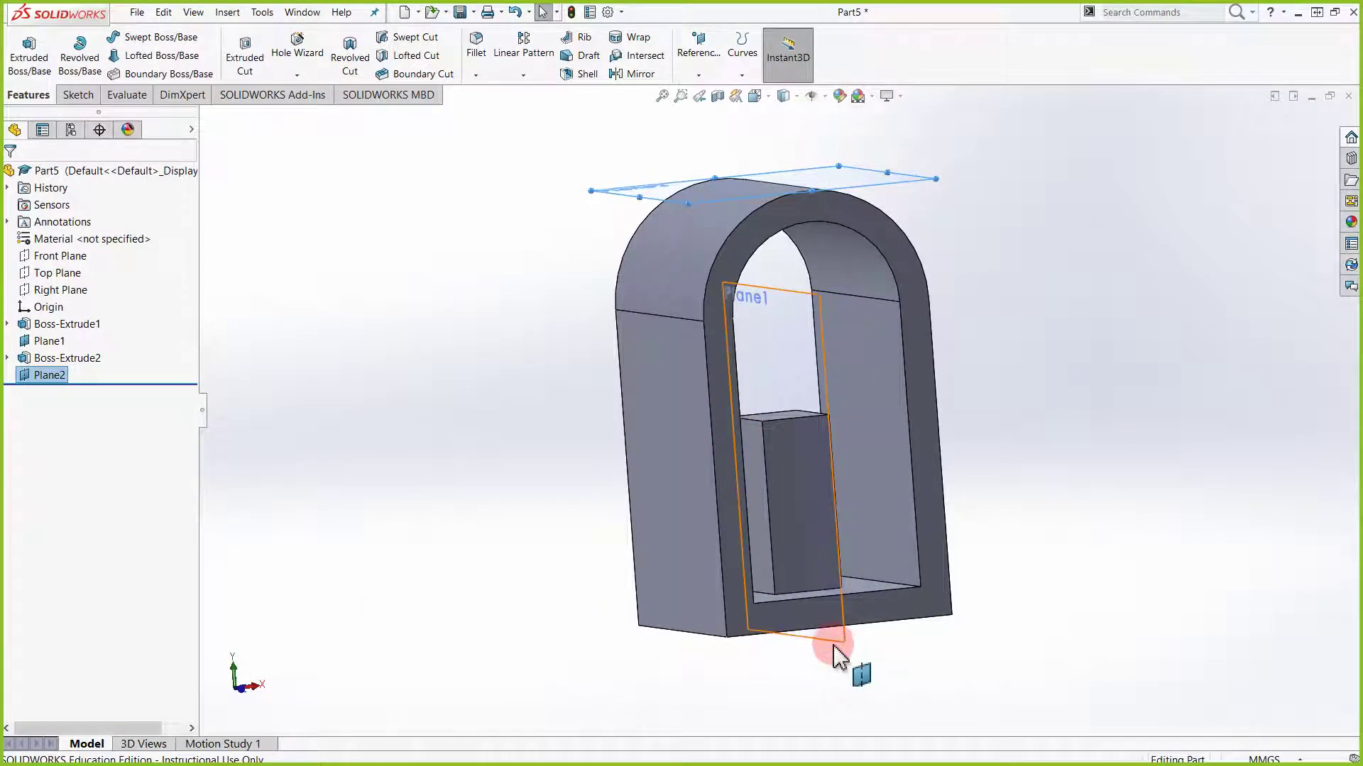
pyautogui.moveTo(793, 268); pyautogui.dragTo(790, 328, button='middle')
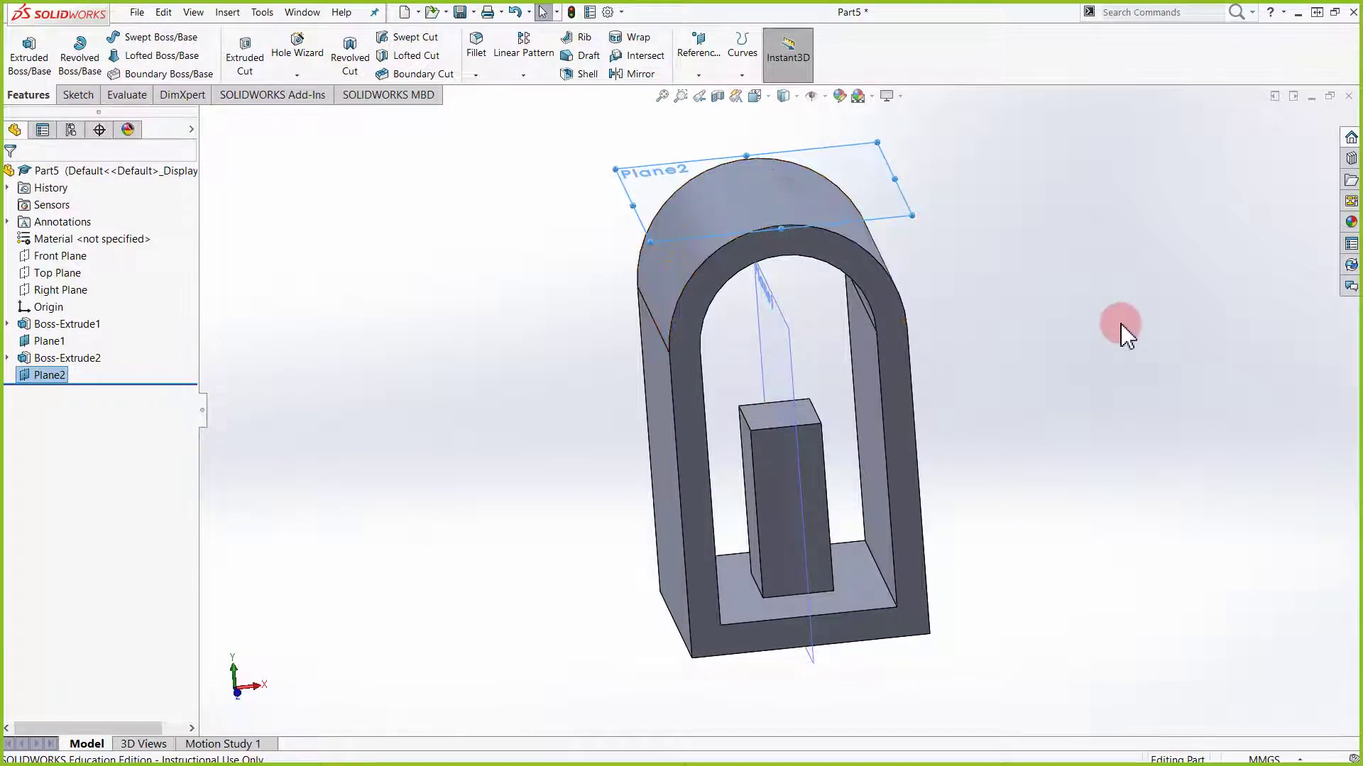
pyautogui.moveTo(1126, 329); pyautogui.dragTo(1107, 475, button='middle')
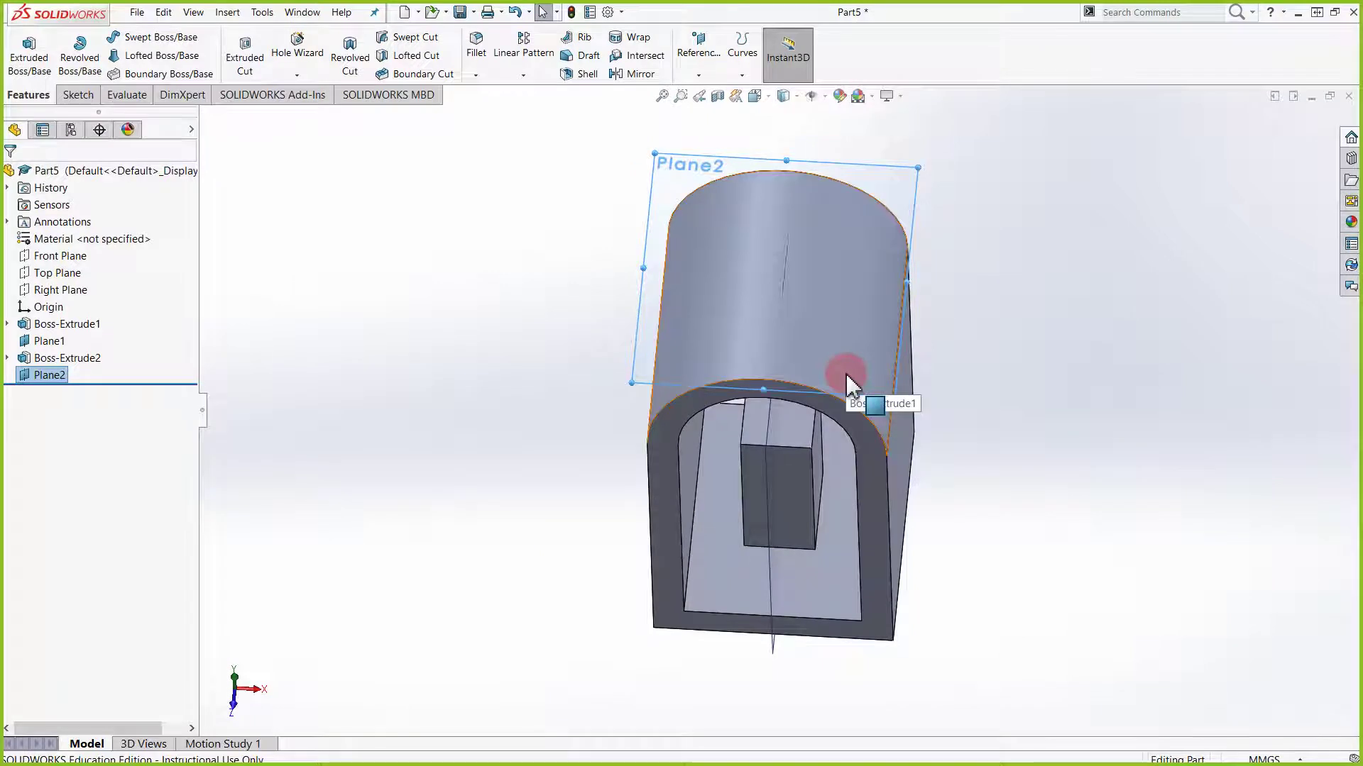
pyautogui.hotkey('ctrl', '2')
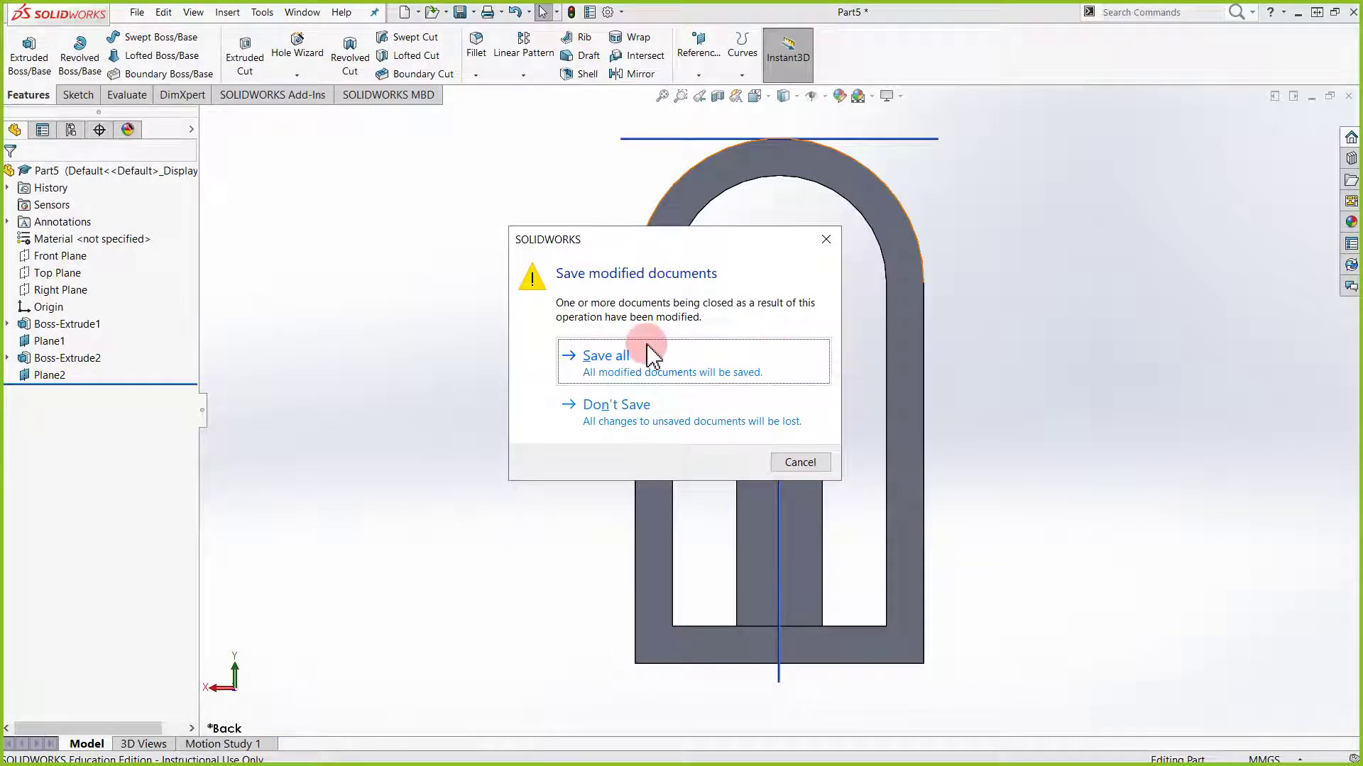
pyautogui.click(648, 347)
pyautogui.hotkey('ctrl', '1')
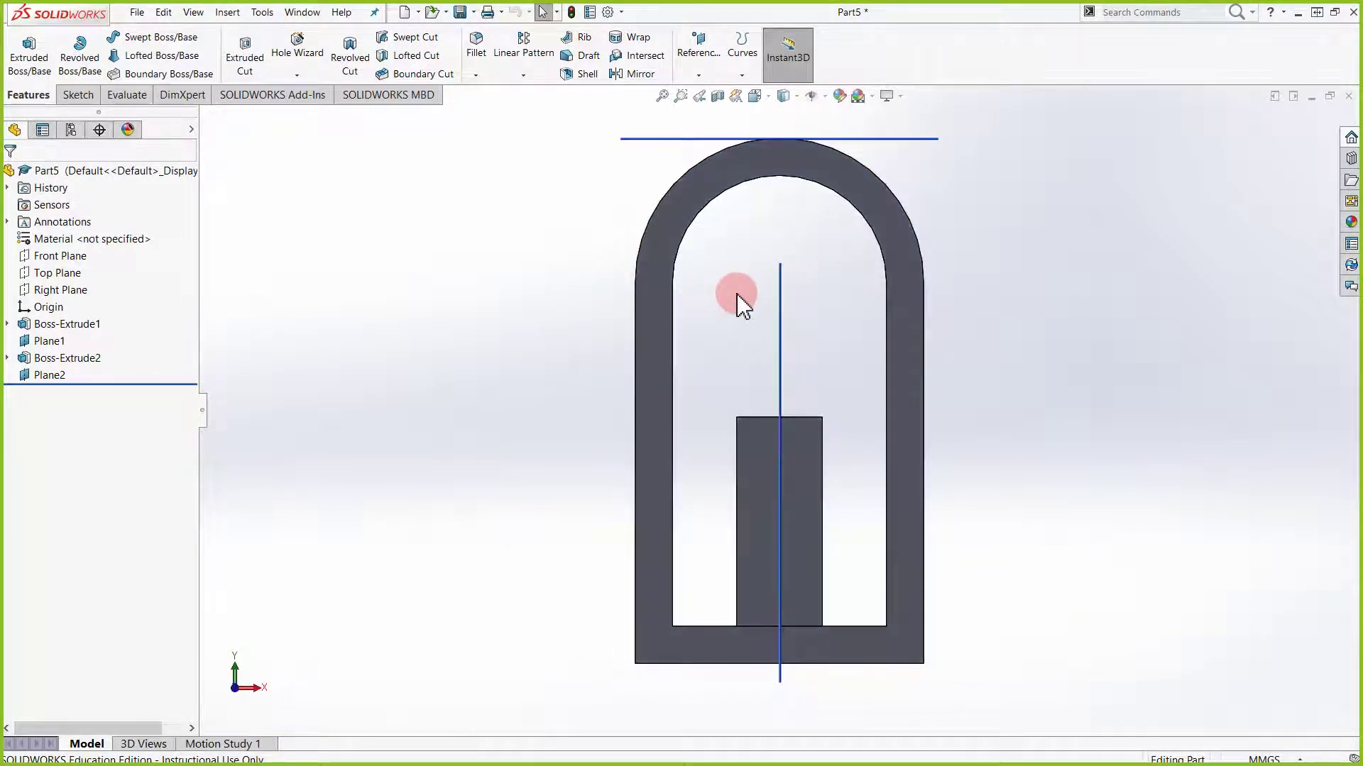
# Start a new sketch on the reference plane tangent to the top of the arch
pyautogui.moveTo(951, 206)
pyautogui.mouseDown(button='middle')
pyautogui.moveTo(962, 304)
pyautogui.moveTo(969, 210)
pyautogui.mouseUp(button='middle')
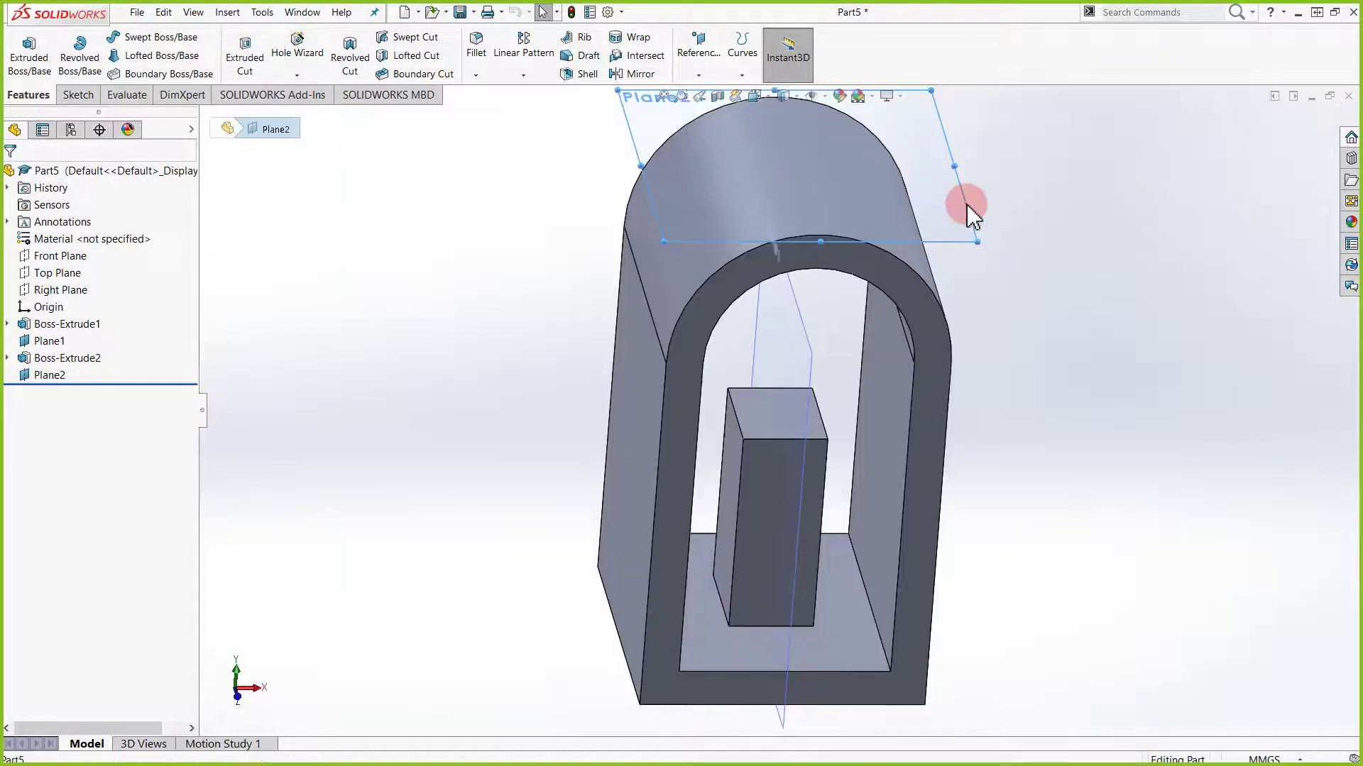
pyautogui.click(966, 204)
pyautogui.click(74, 96)
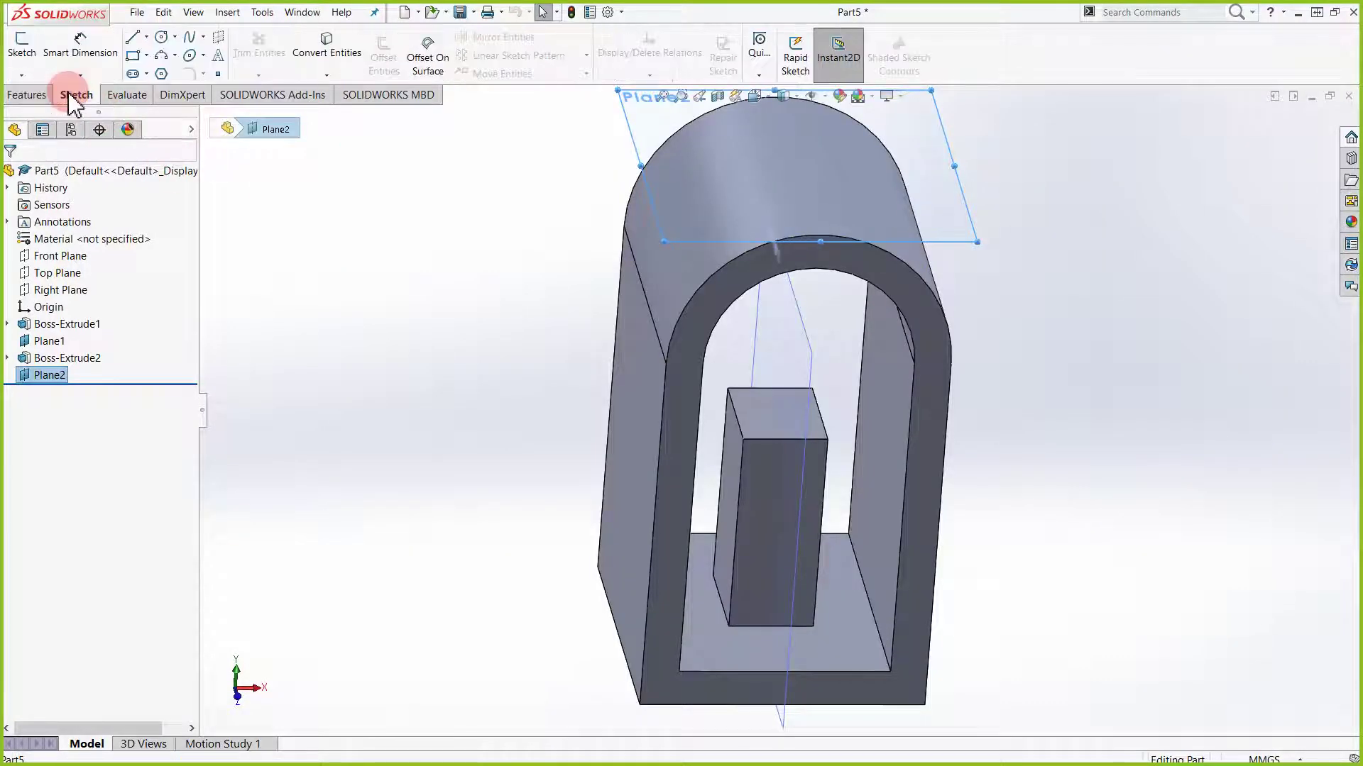
pyautogui.click(23, 44)
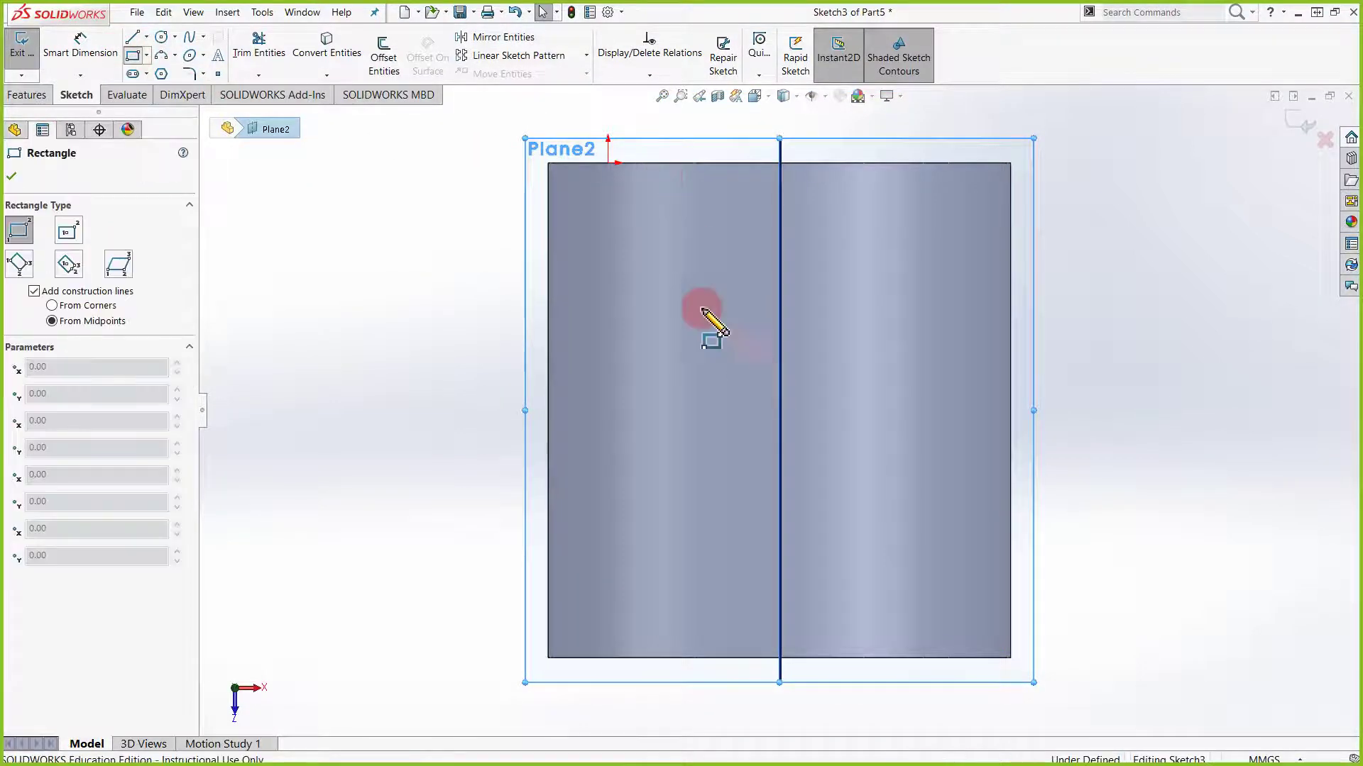
# Draw a center rectangle about 26.2 mm wide and 58.6 mm high, centred on the mid plane line over the arch
pyautogui.click(145, 56)
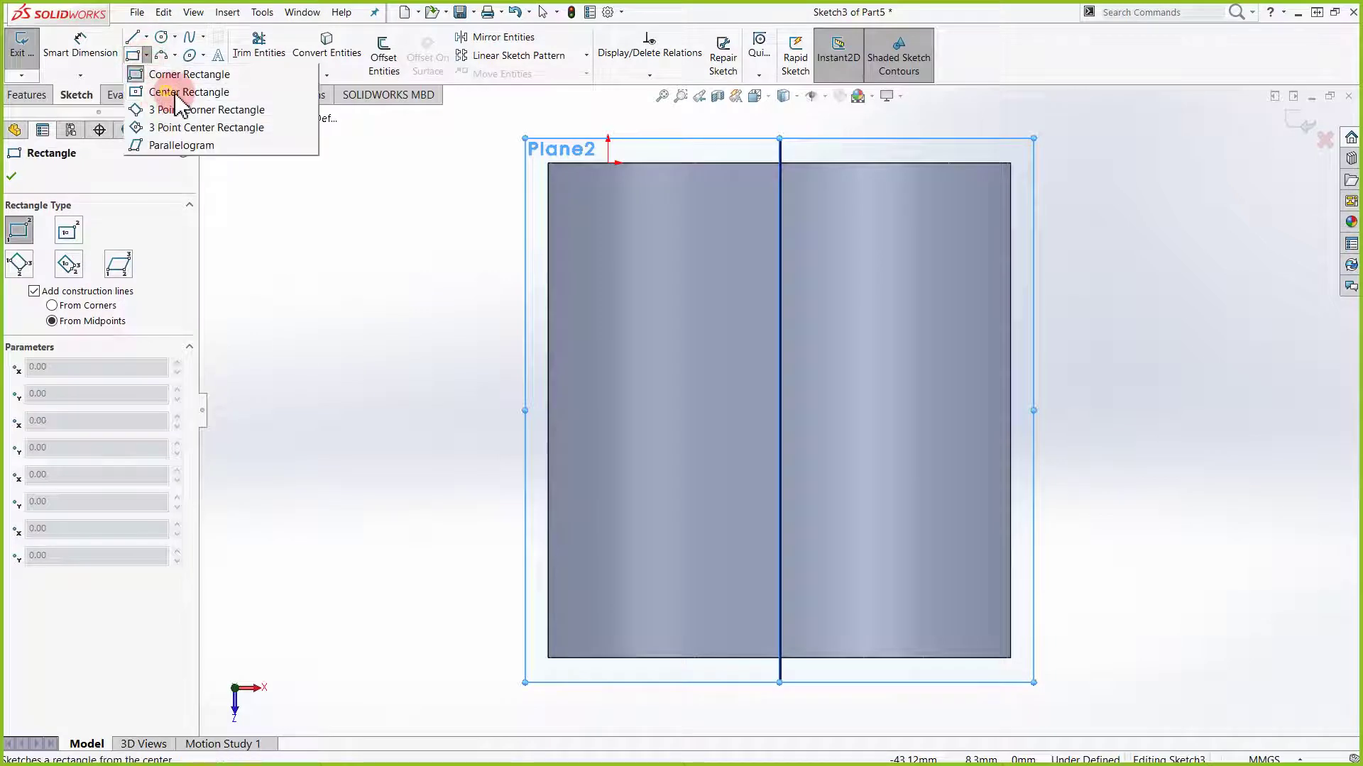
pyautogui.click(177, 93)
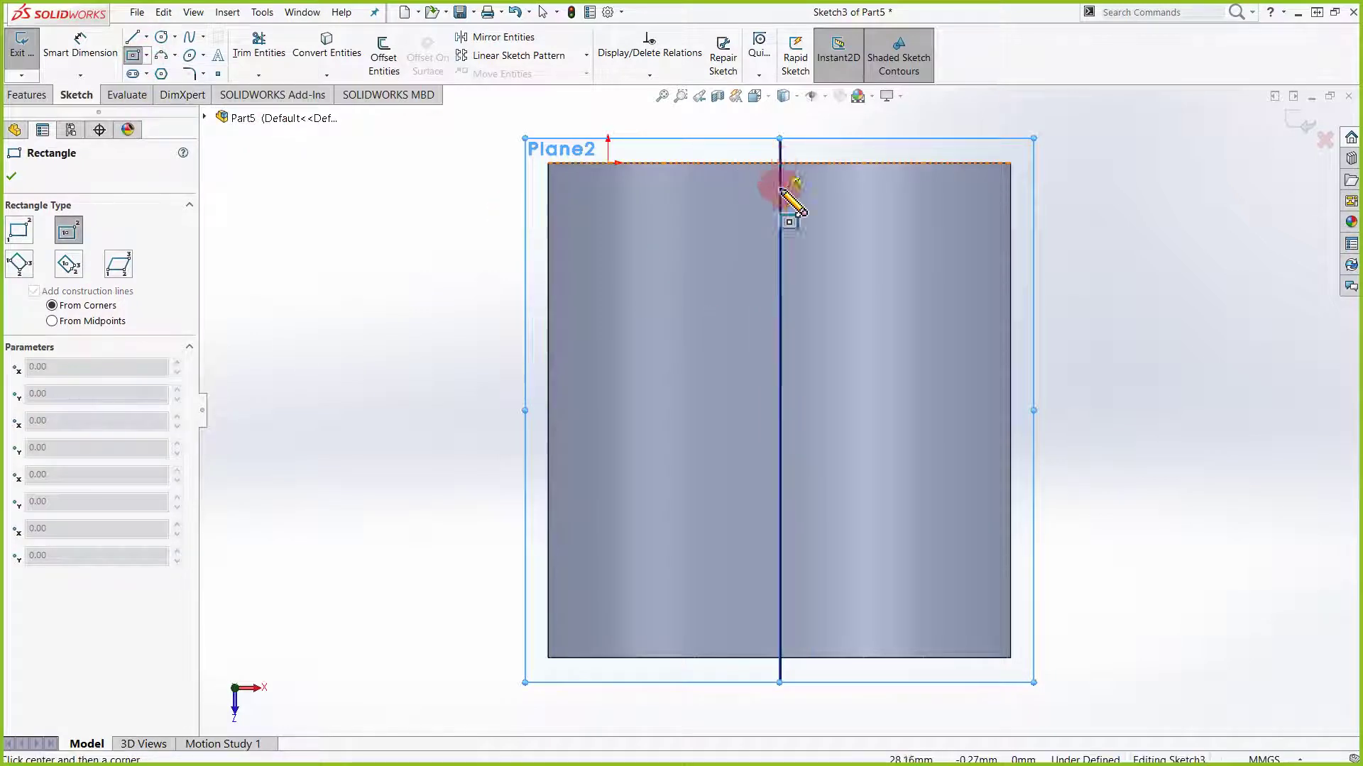
pyautogui.click(779, 402)
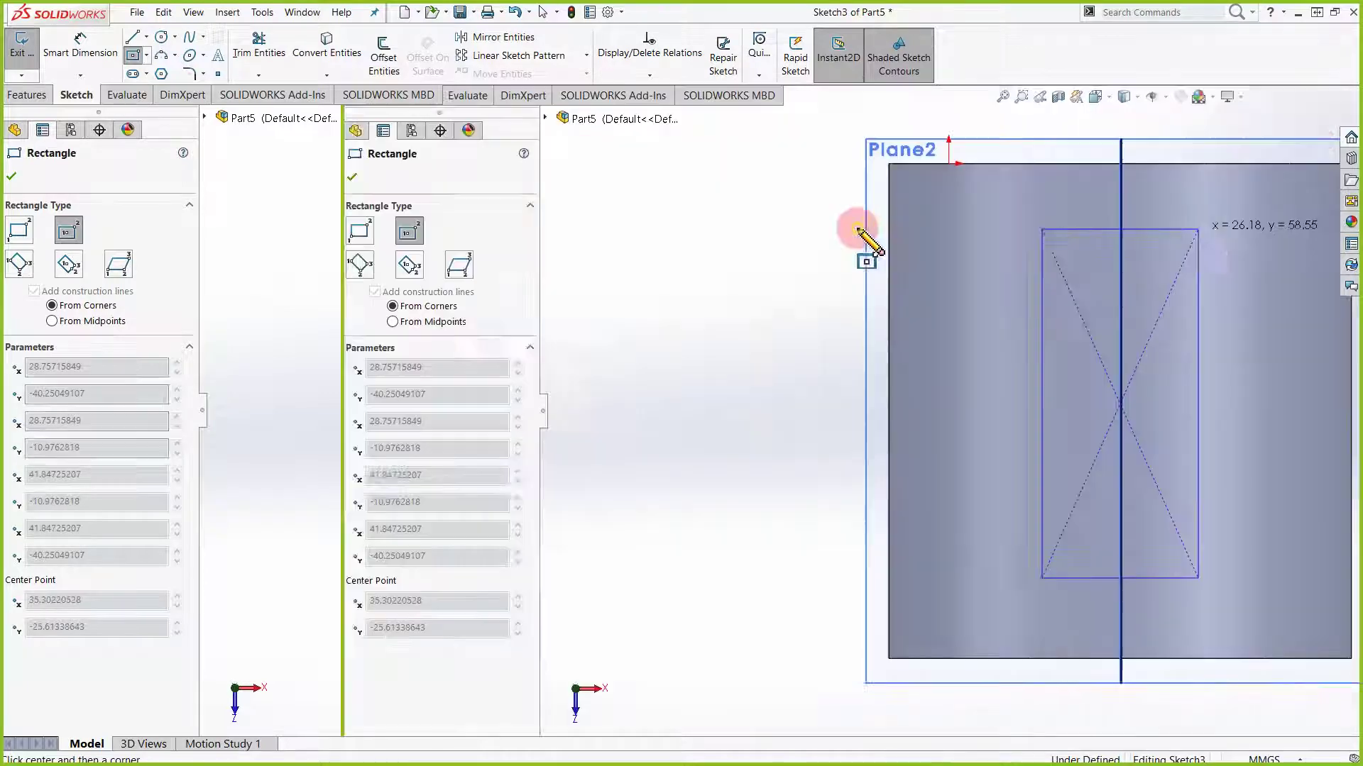
pyautogui.click(855, 229)
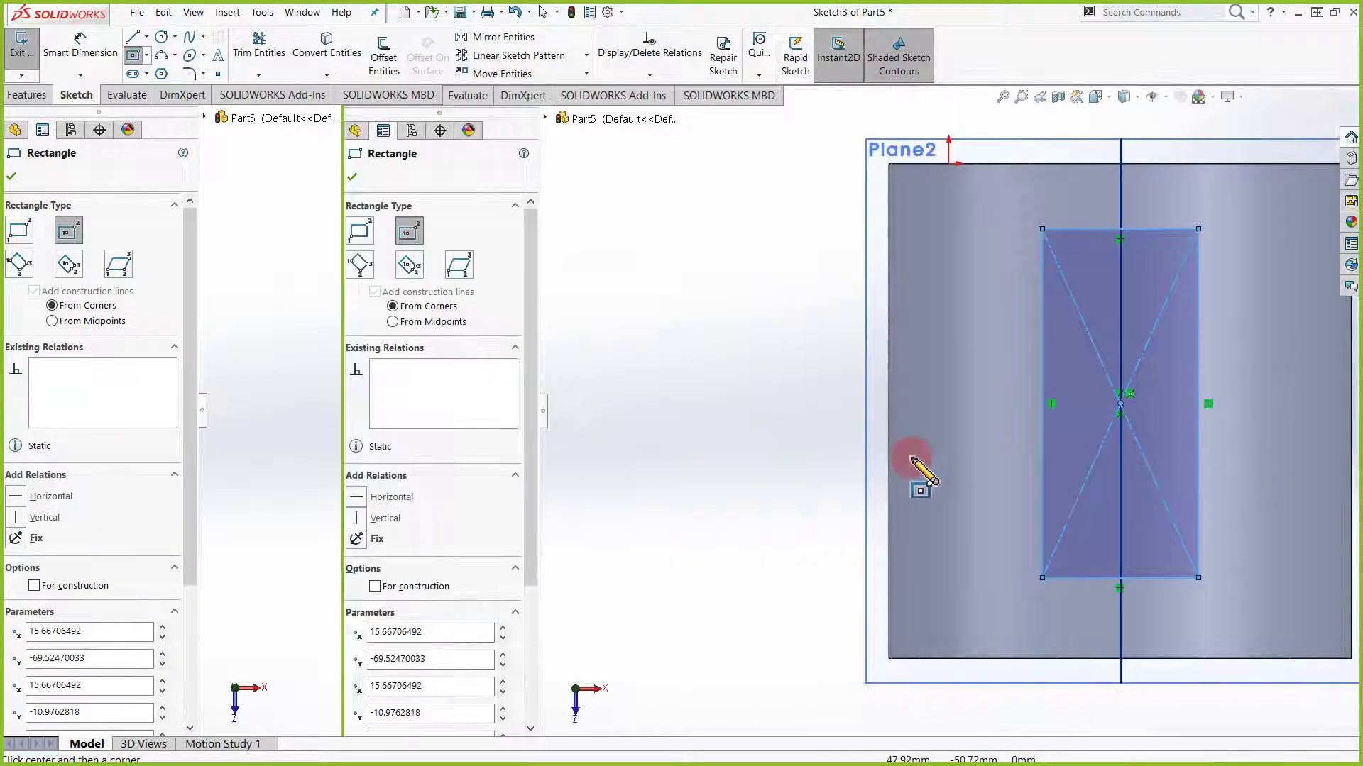
pyautogui.scroll(-5, 923, 497)
pyautogui.scroll(1, 816, 455)
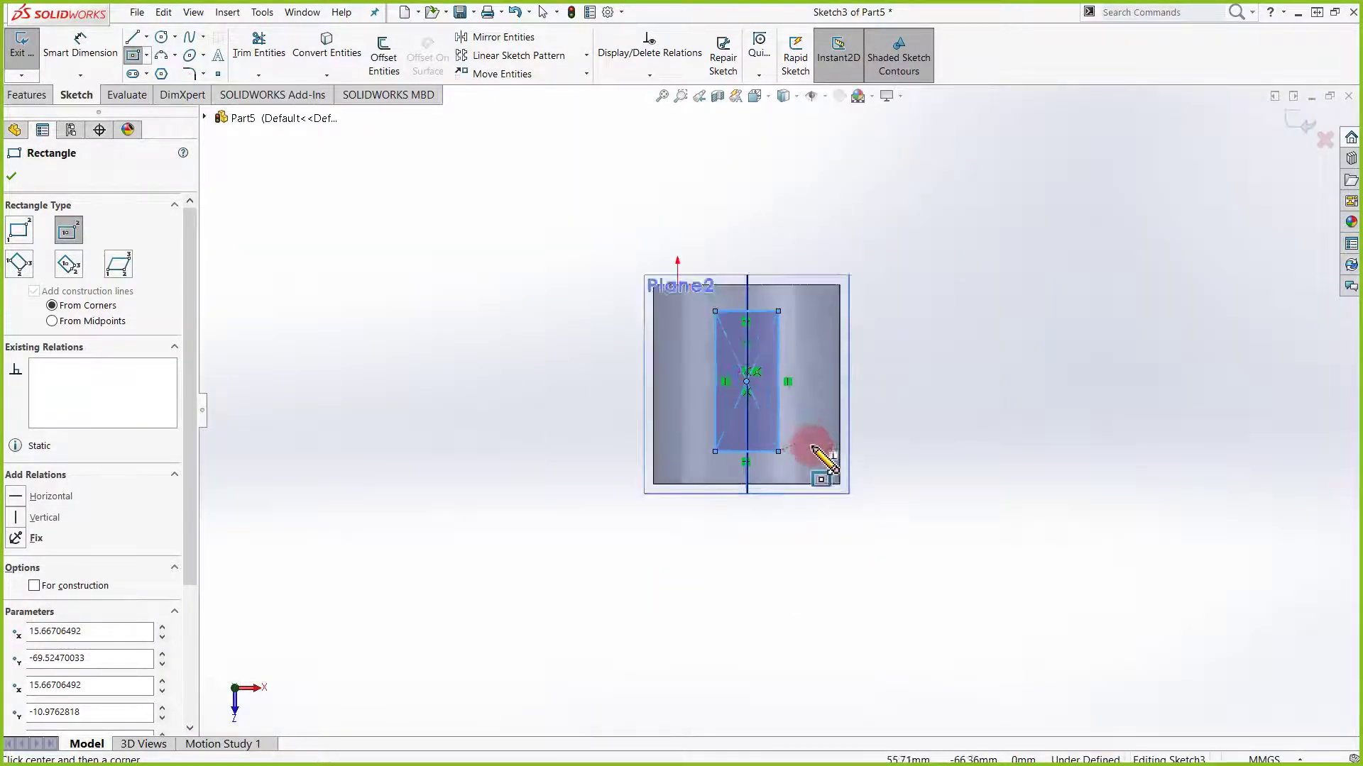
pyautogui.scroll(2, 710, 398)
pyautogui.scroll(3, 710, 284)
# Delete the whole center rectangle from the tangent plane sketch
pyautogui.press('Escape')
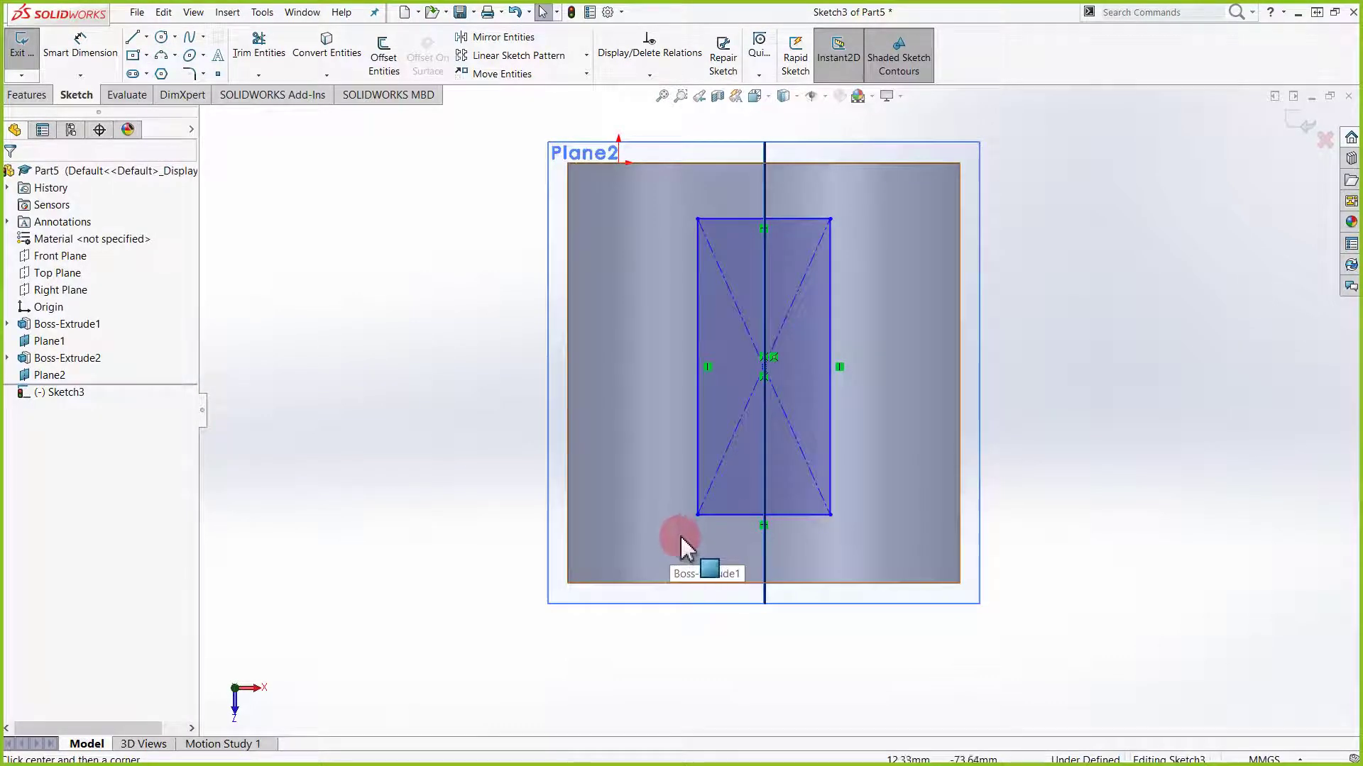
pyautogui.moveTo(683, 568)
pyautogui.mouseDown()
pyautogui.moveTo(781, 477)
pyautogui.moveTo(882, 213)
pyautogui.moveTo(867, 198)
pyautogui.mouseUp()
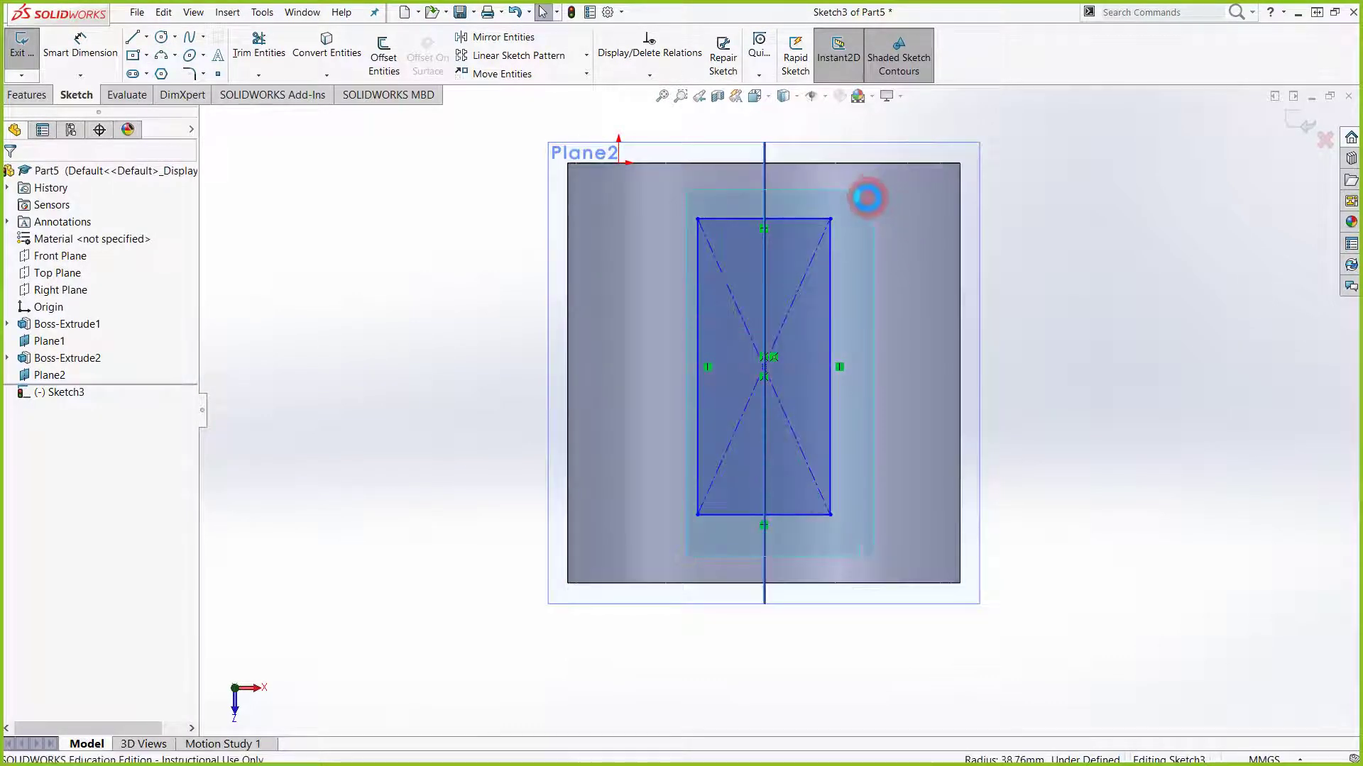
pyautogui.press('Delete')
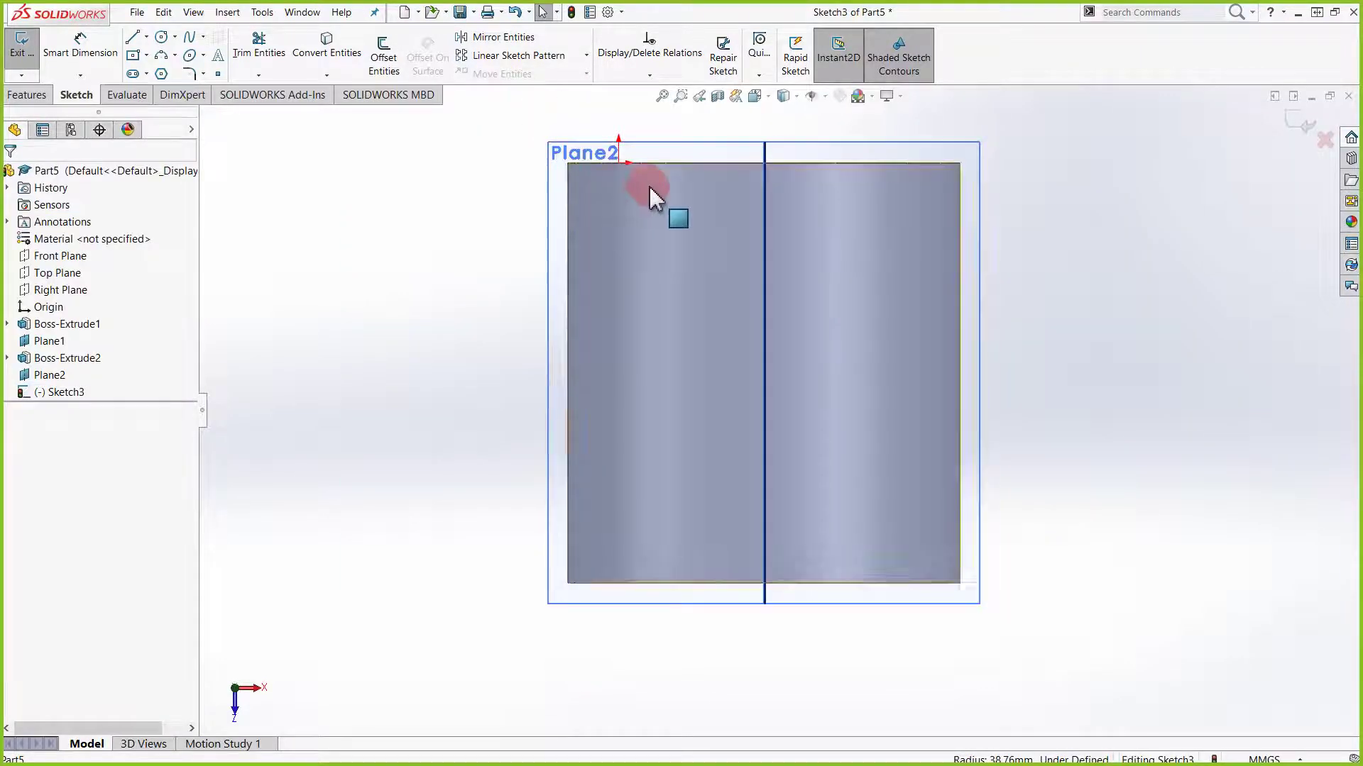
# Convert the outline of the arch's outer curved face into sketch entities on the tangent plane
pyautogui.click(343, 77)
pyautogui.click(366, 96)
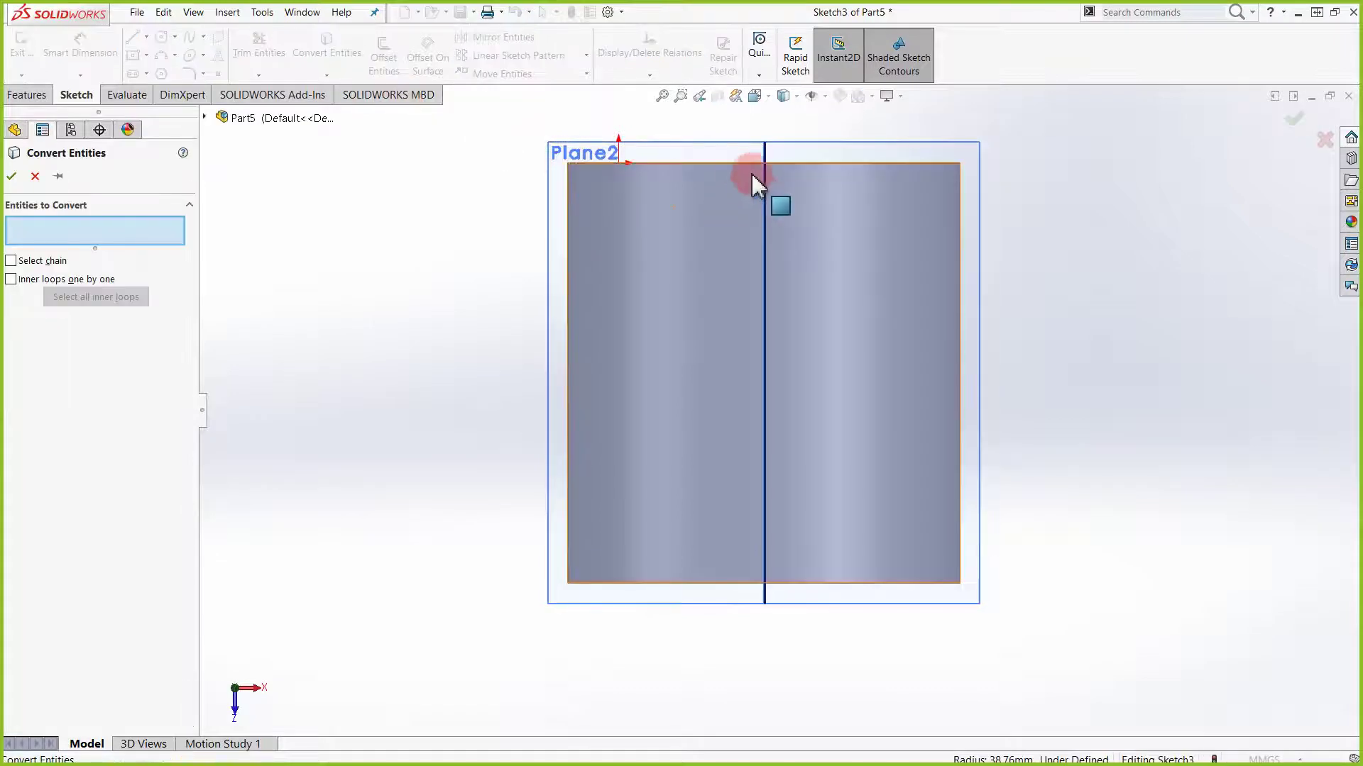
pyautogui.click(730, 164)
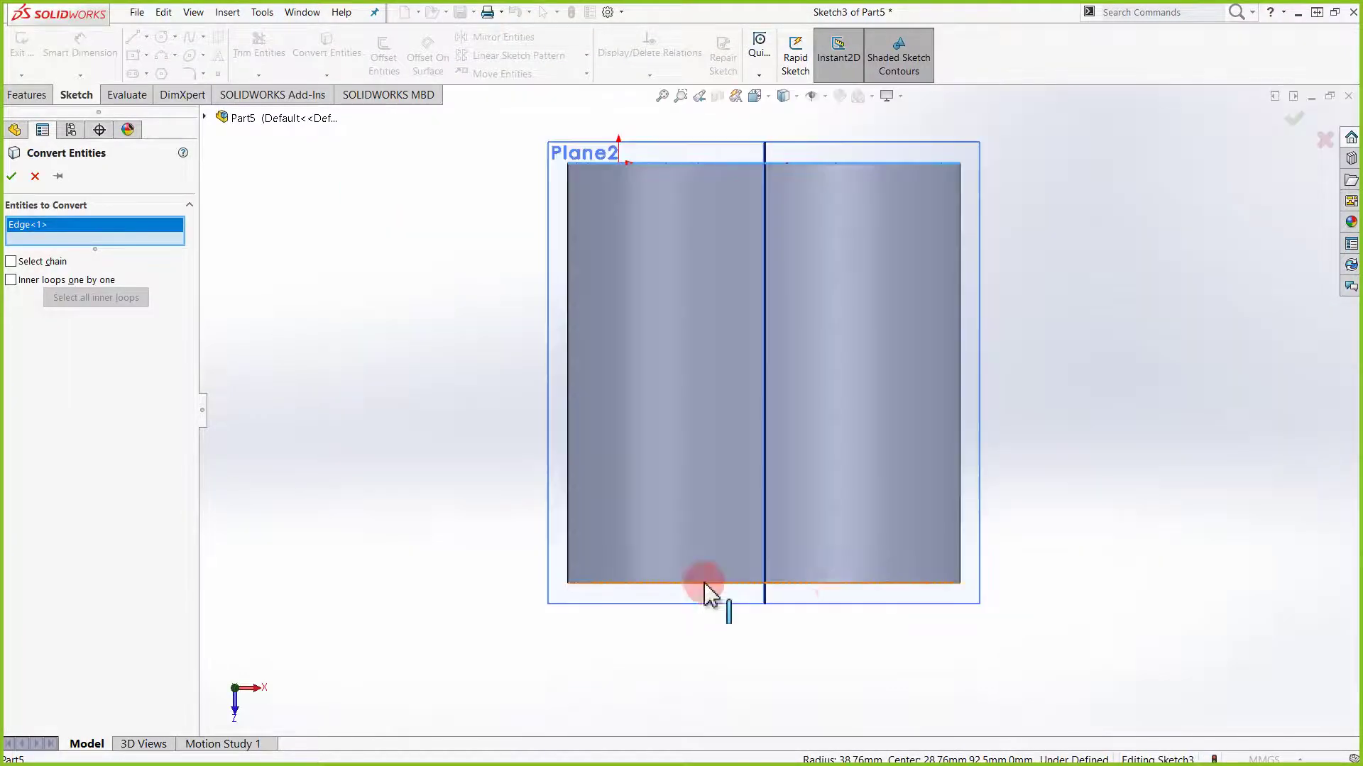
pyautogui.click(742, 583)
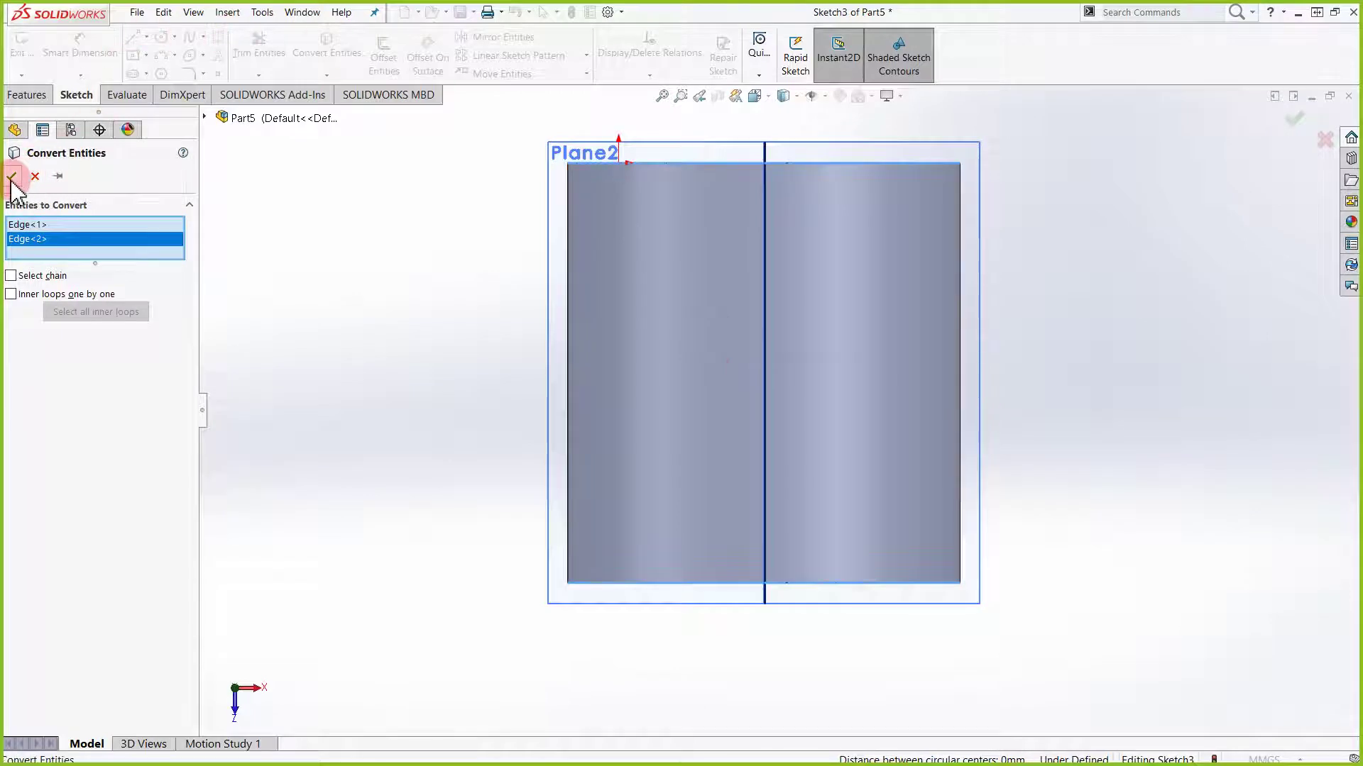
pyautogui.click(932, 331)
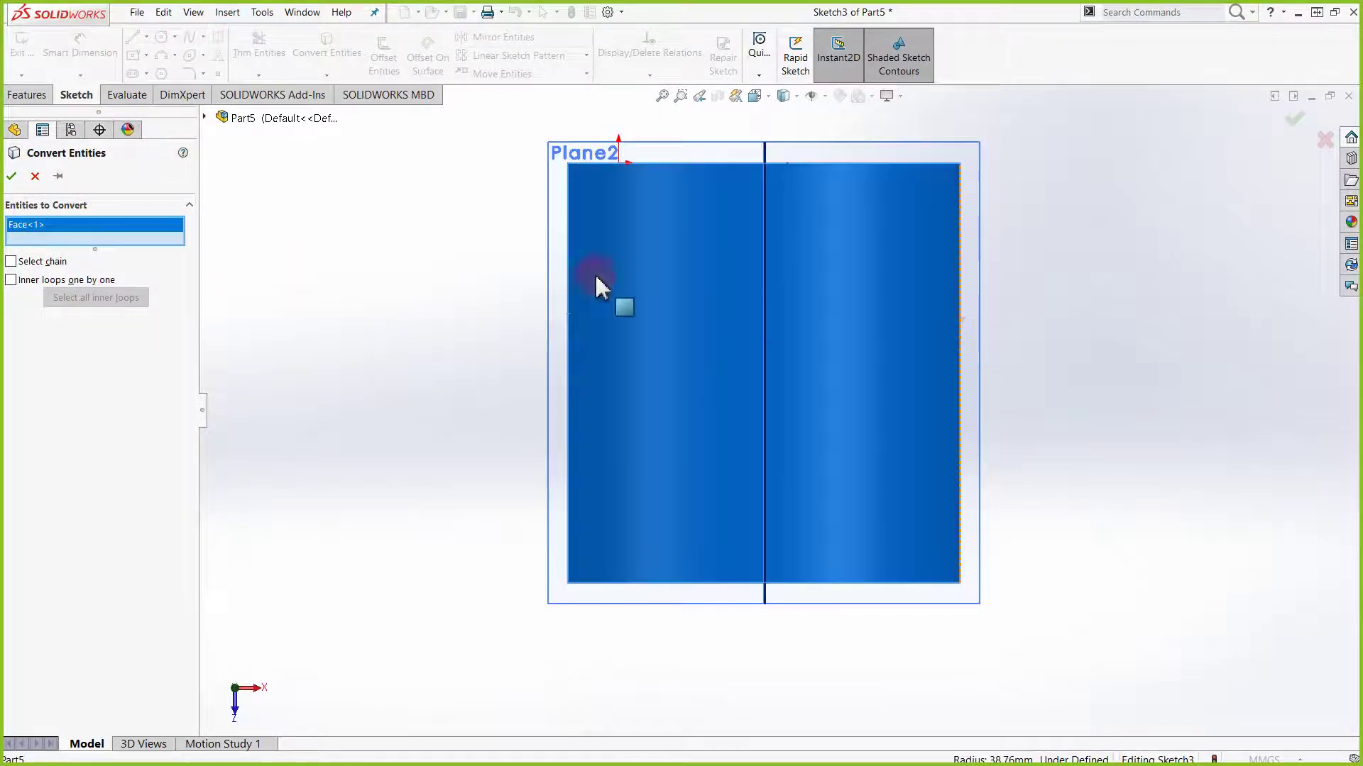
pyautogui.click(13, 177)
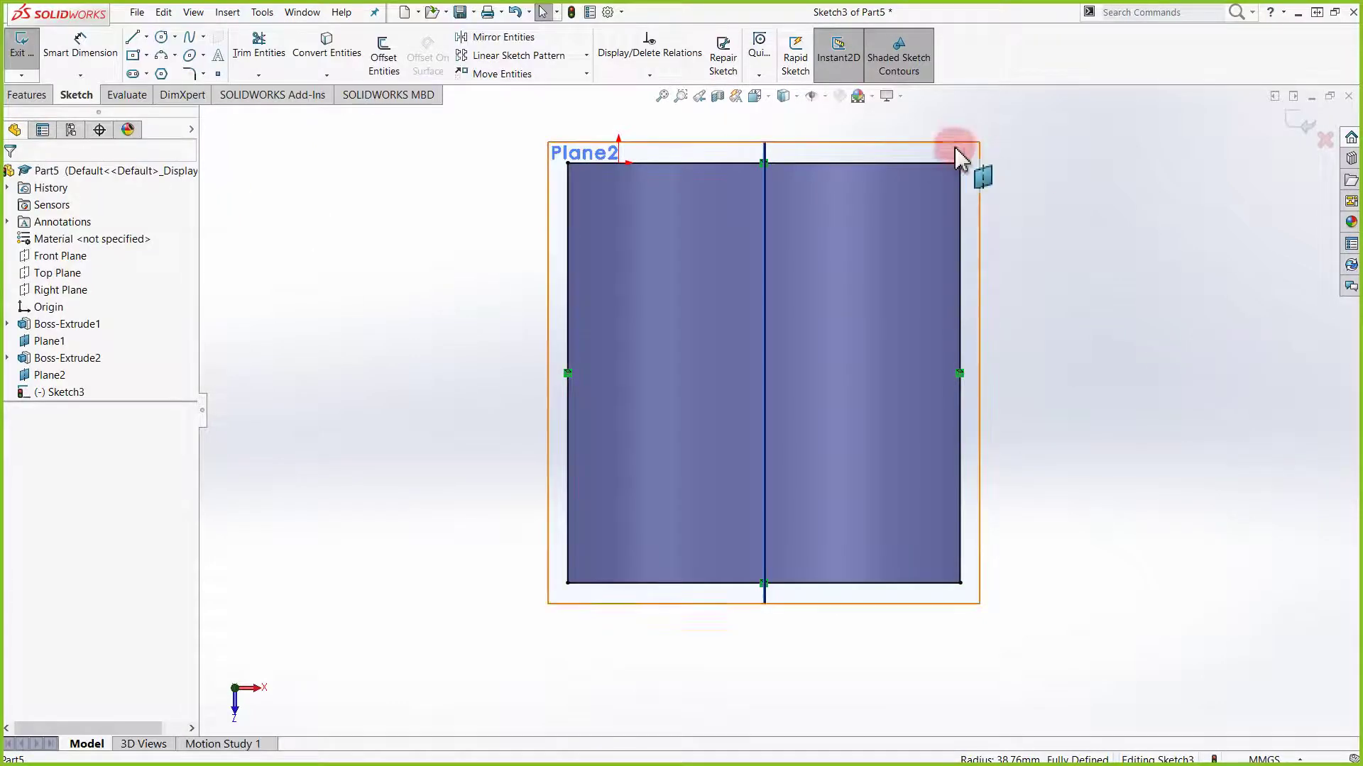
# Draw a roughly square center rectangle inside the converted outline, centred on the mid plane line
pyautogui.click(146, 56)
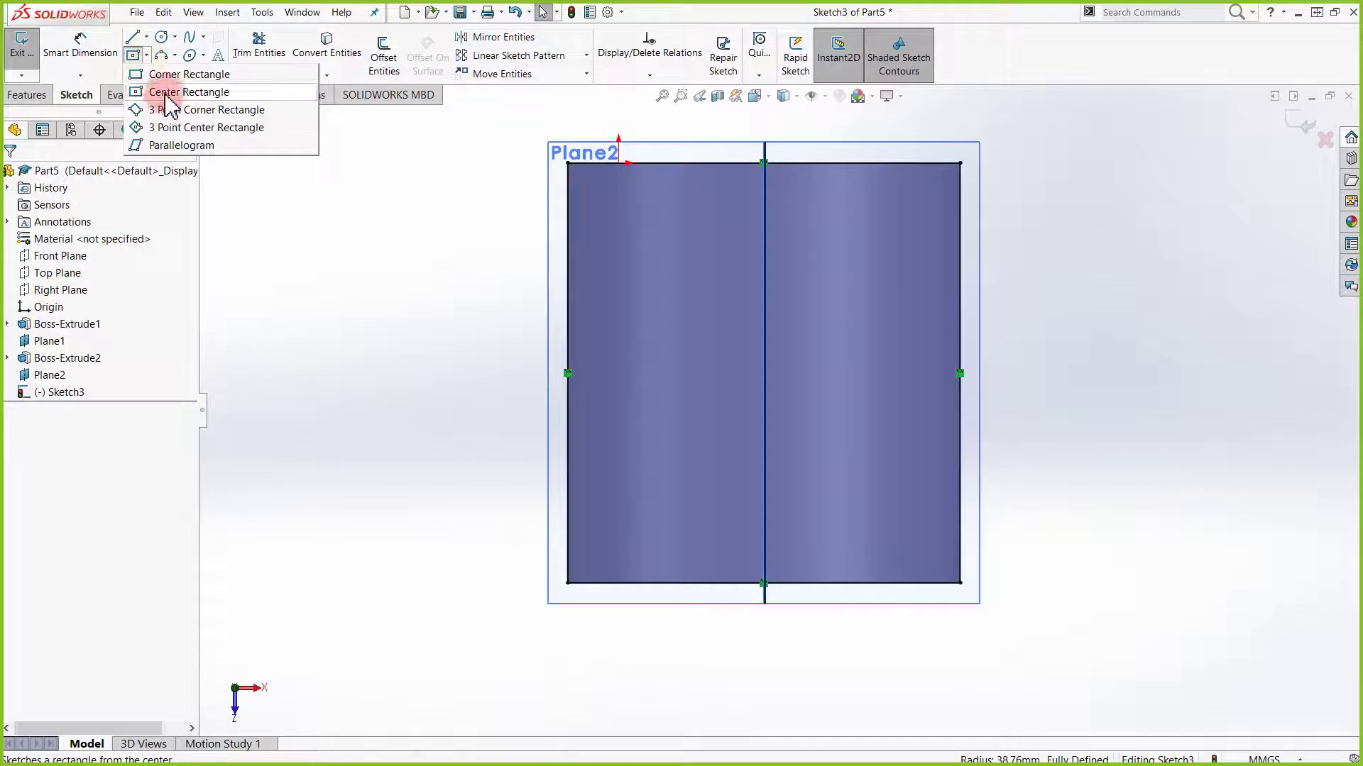
pyautogui.click(160, 92)
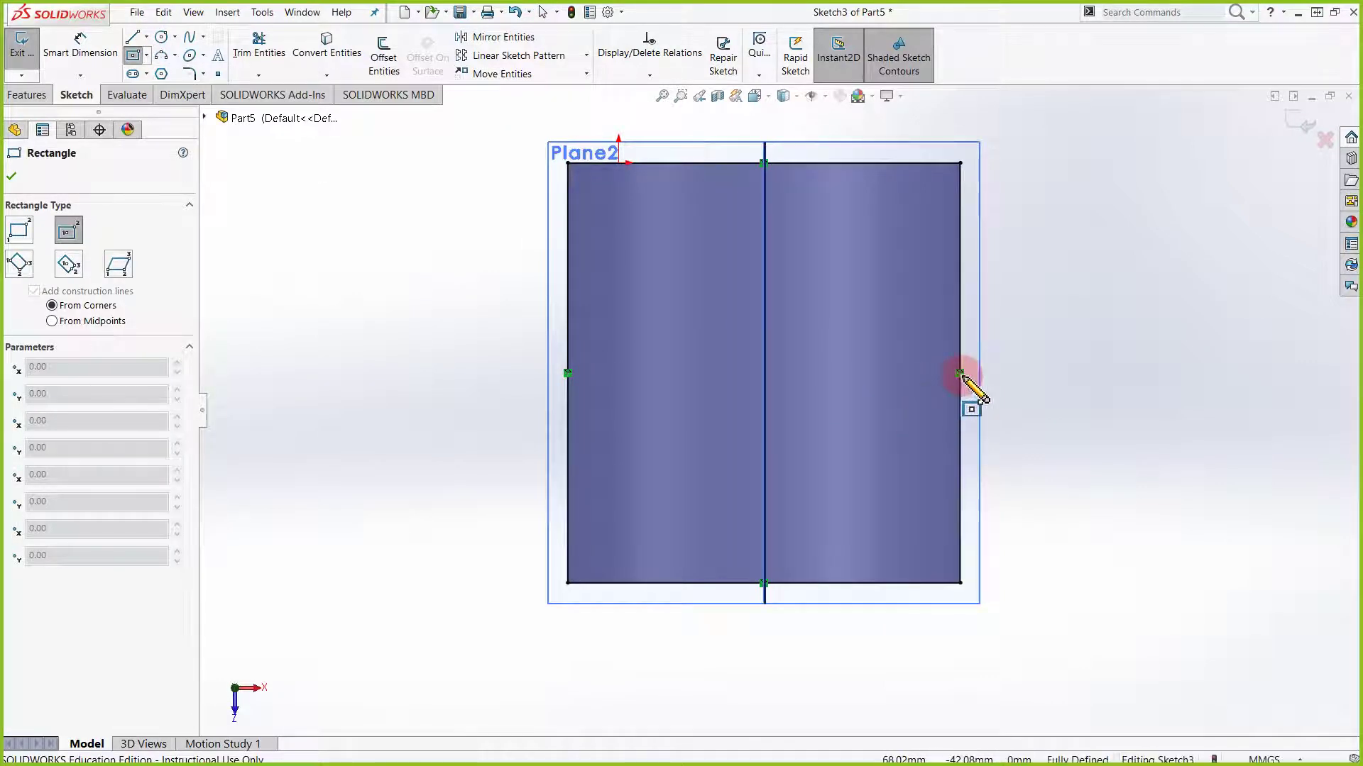
pyautogui.click(764, 362)
pyautogui.click(870, 250)
pyautogui.press('Escape')
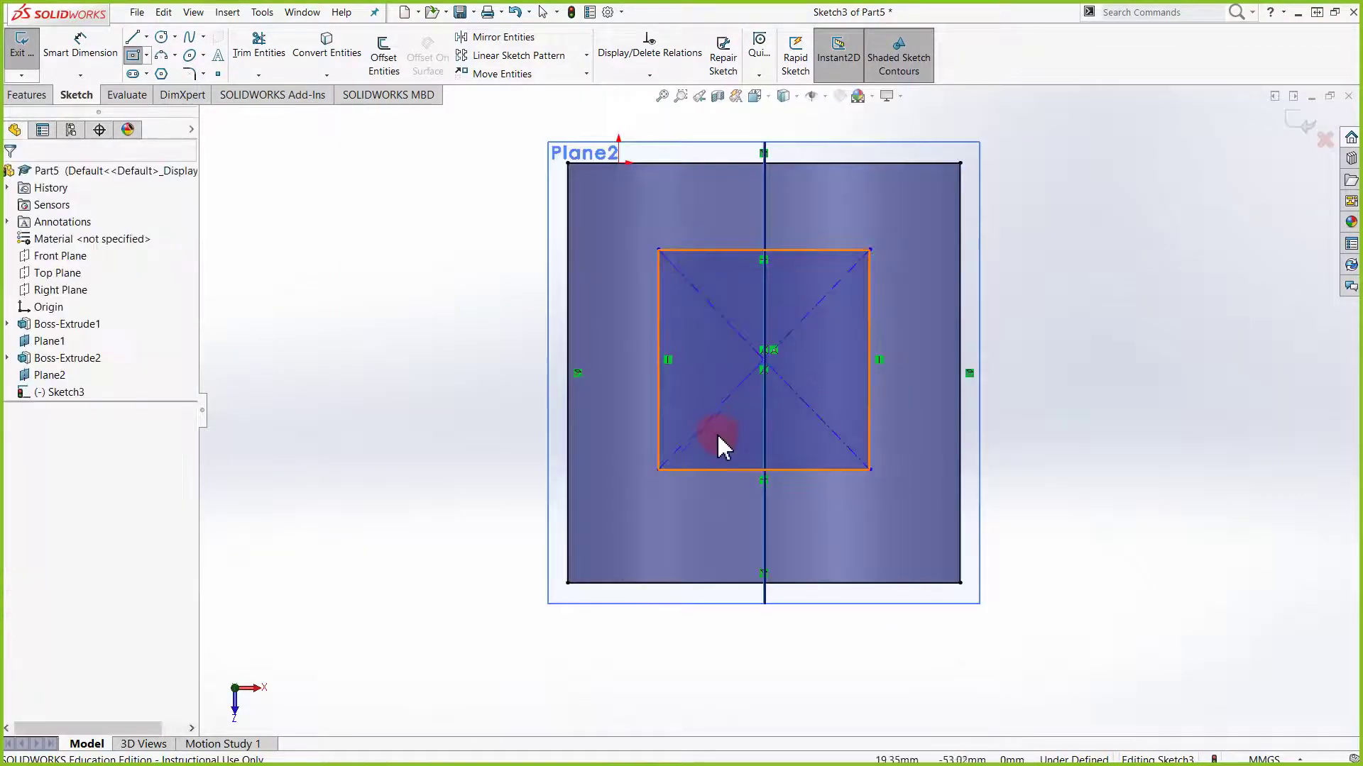
# Draw a construction centerline diagonally from the outline's front corner on the negative X side to the opposite rear corner
pyautogui.scroll(3, 711, 440)
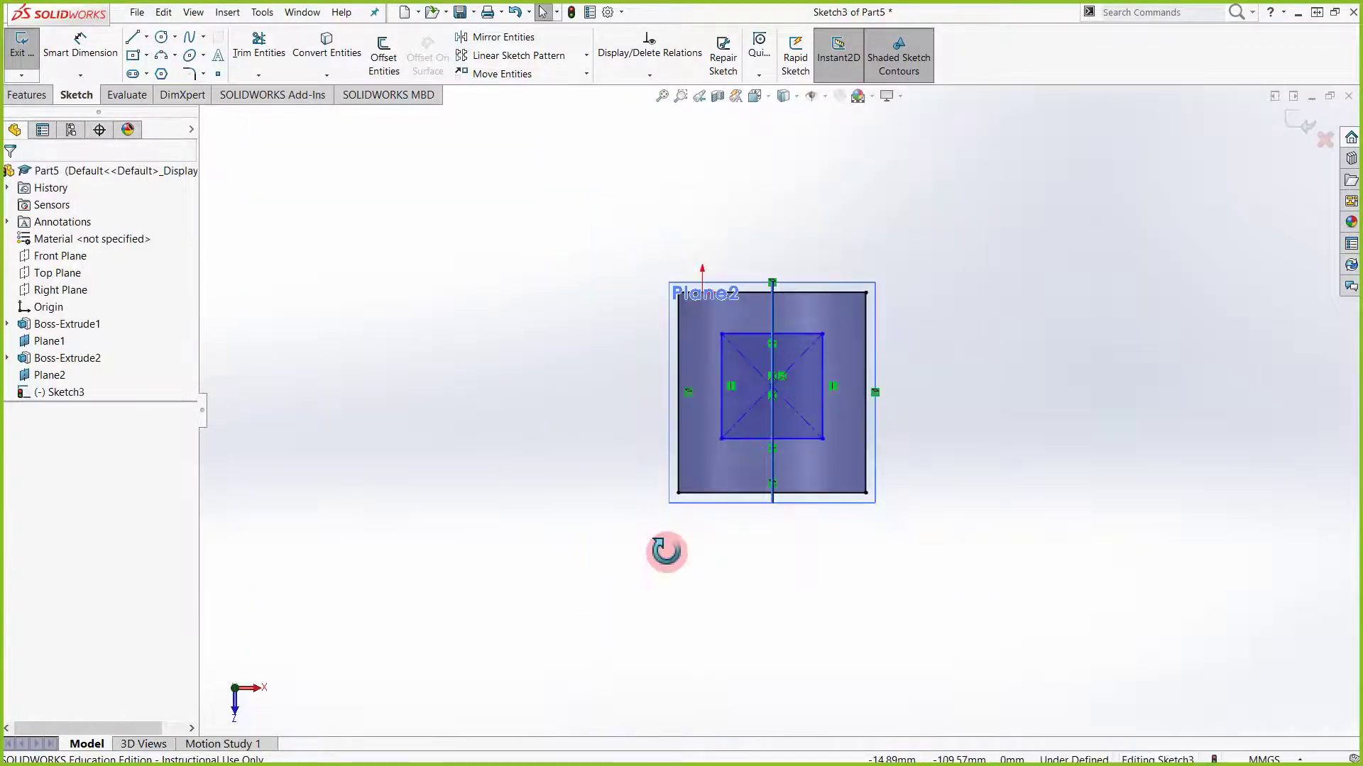
pyautogui.moveTo(663, 547)
pyautogui.mouseDown(button='middle')
pyautogui.moveTo(696, 429)
pyautogui.moveTo(632, 310)
pyautogui.moveTo(785, 228)
pyautogui.mouseUp(button='middle')
pyautogui.scroll(-5, 809, 227)
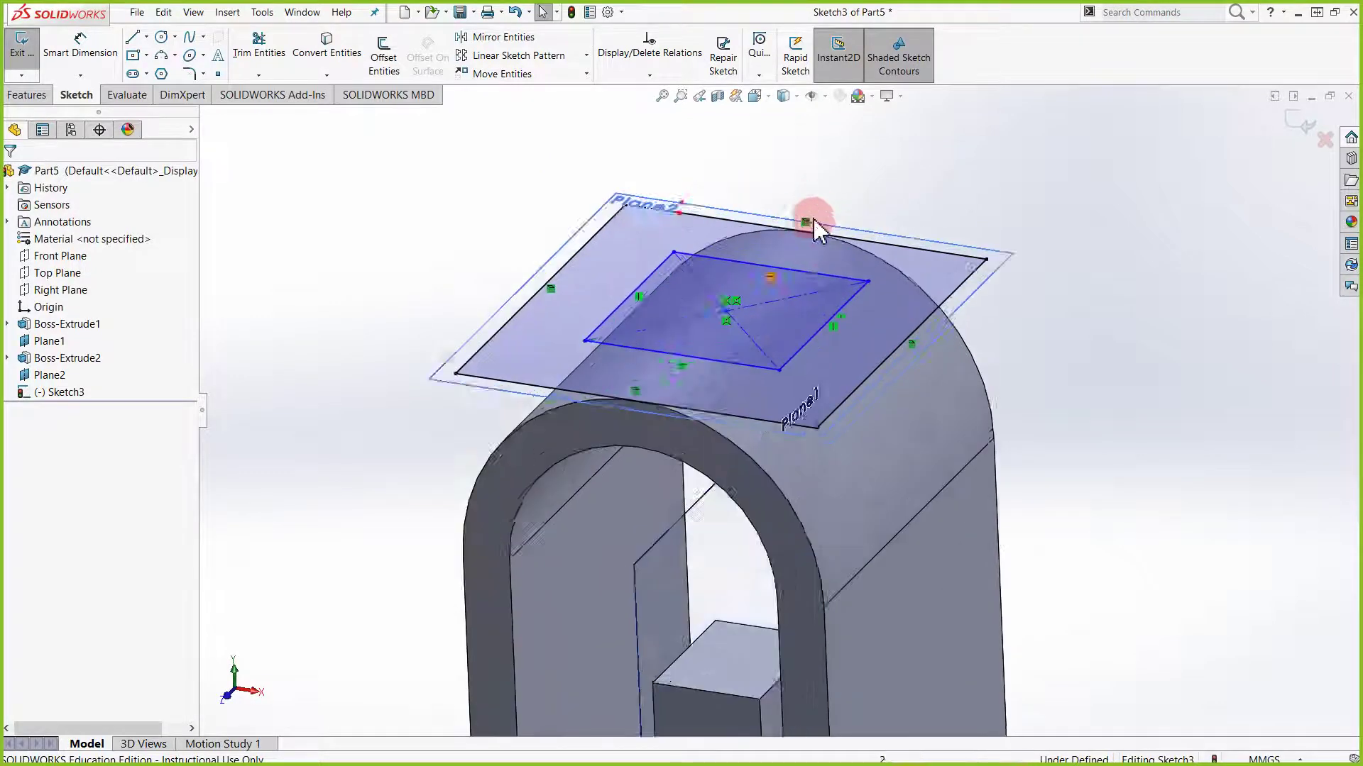
pyautogui.click(147, 37)
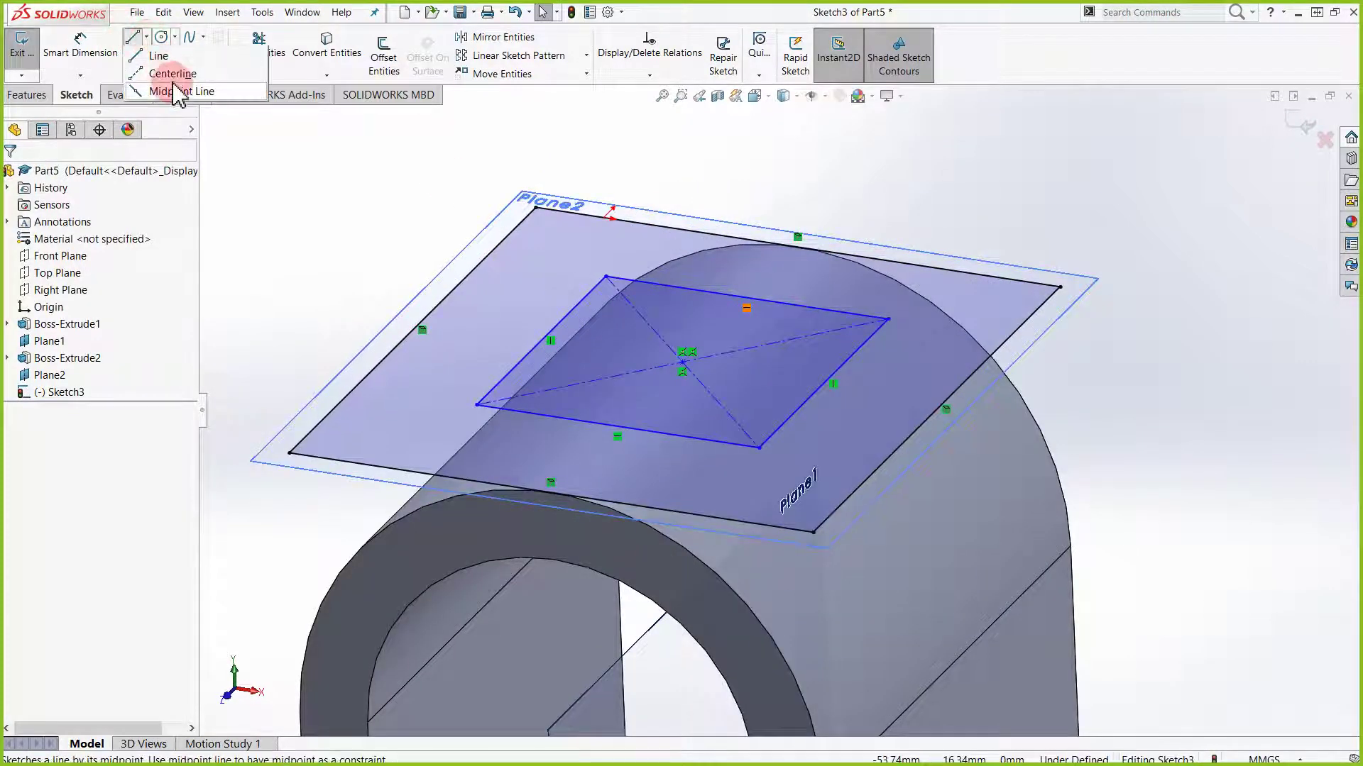
pyautogui.click(216, 139)
pyautogui.click(291, 454)
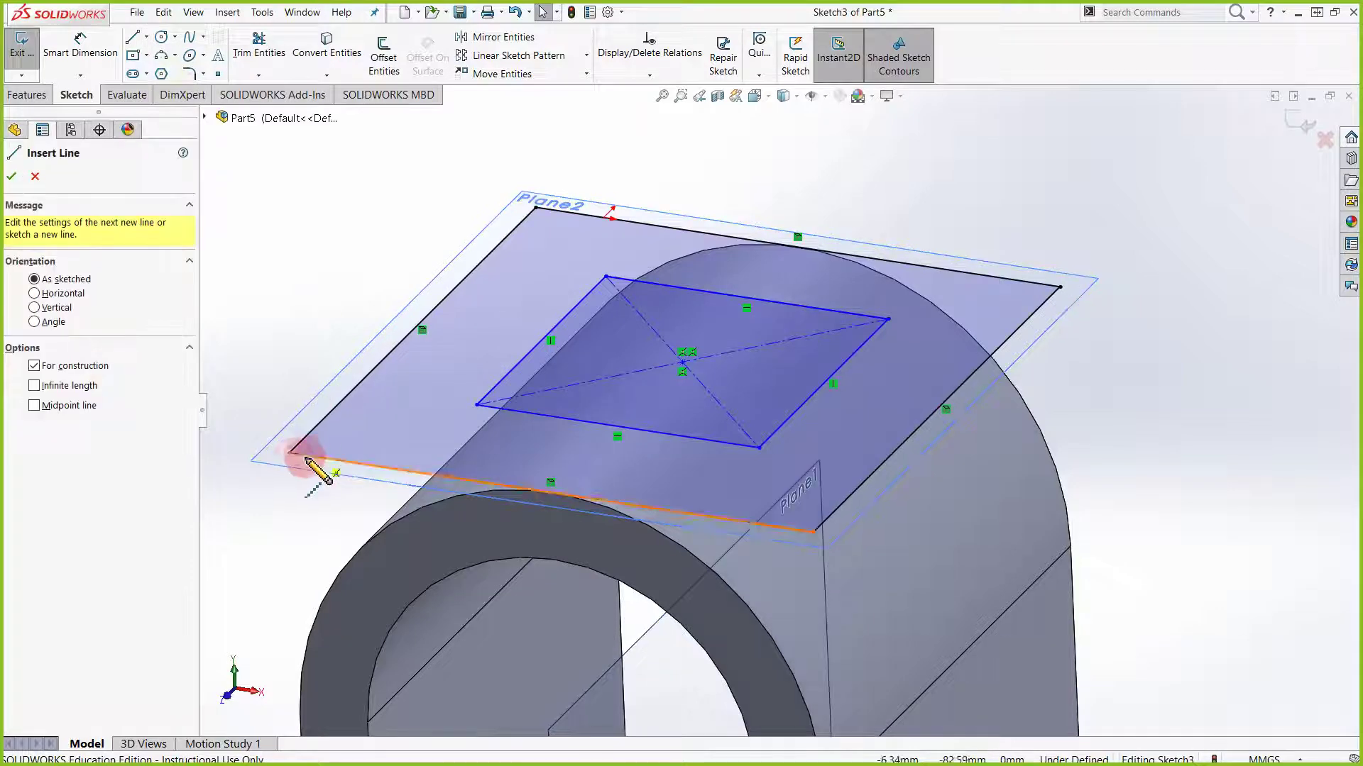
pyautogui.click(1084, 285)
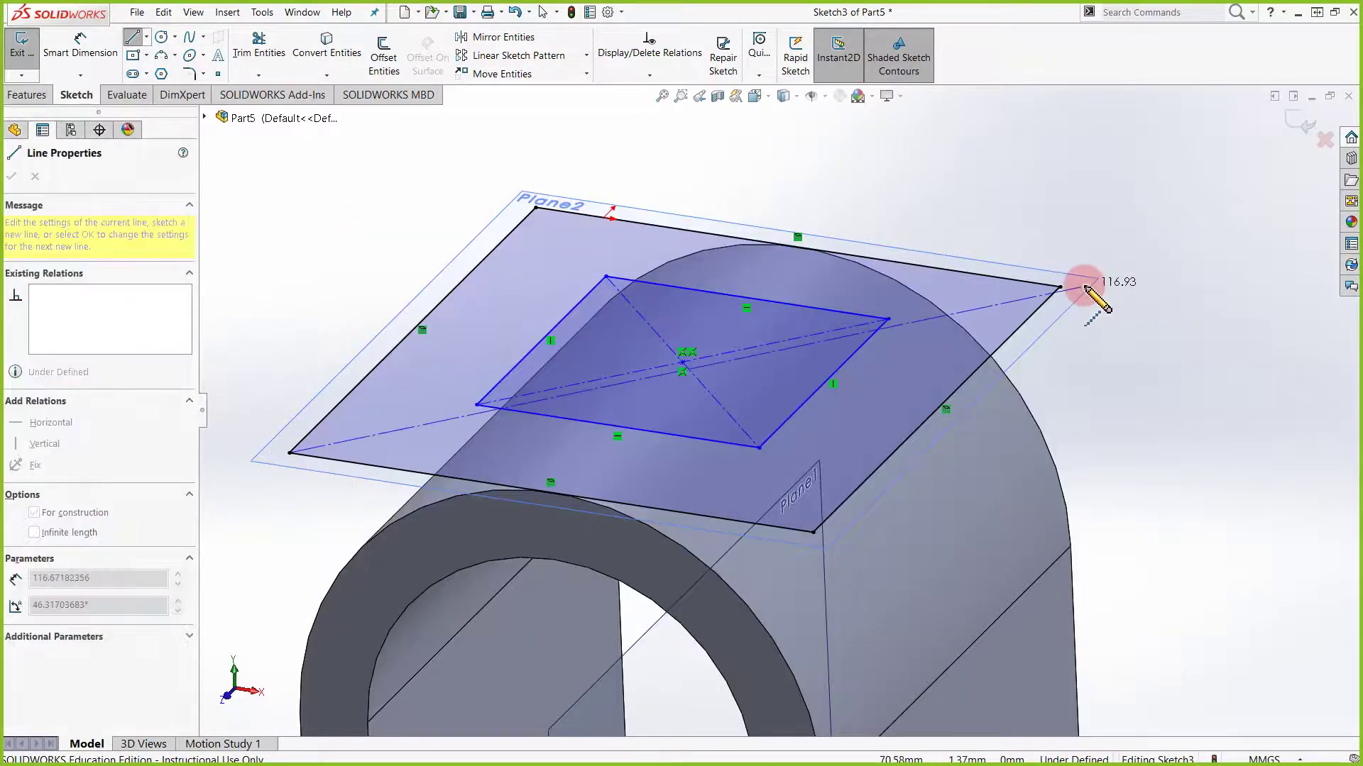
pyautogui.click(1059, 287)
pyautogui.press('Escape')
pyautogui.press('Escape')
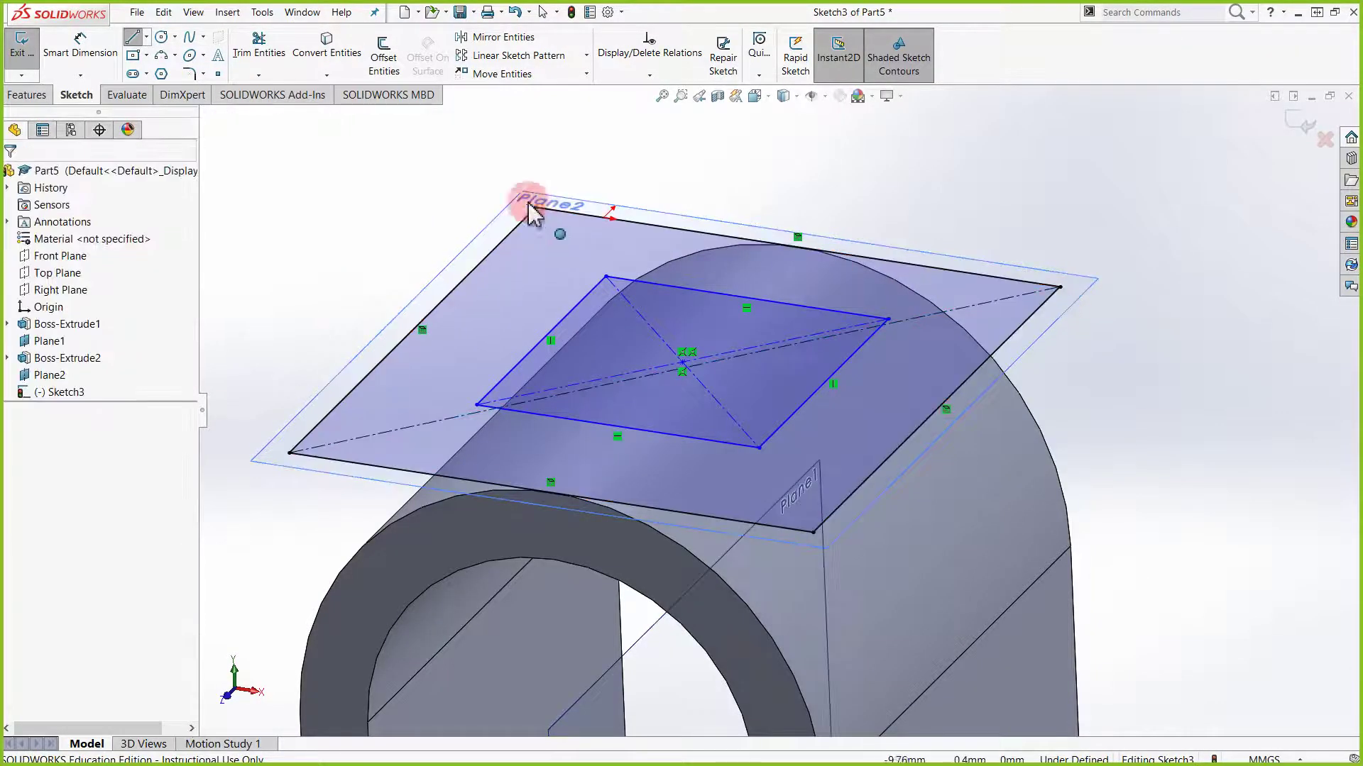
# Draw a second construction centerline across the outline's other diagonal
pyautogui.click(133, 40)
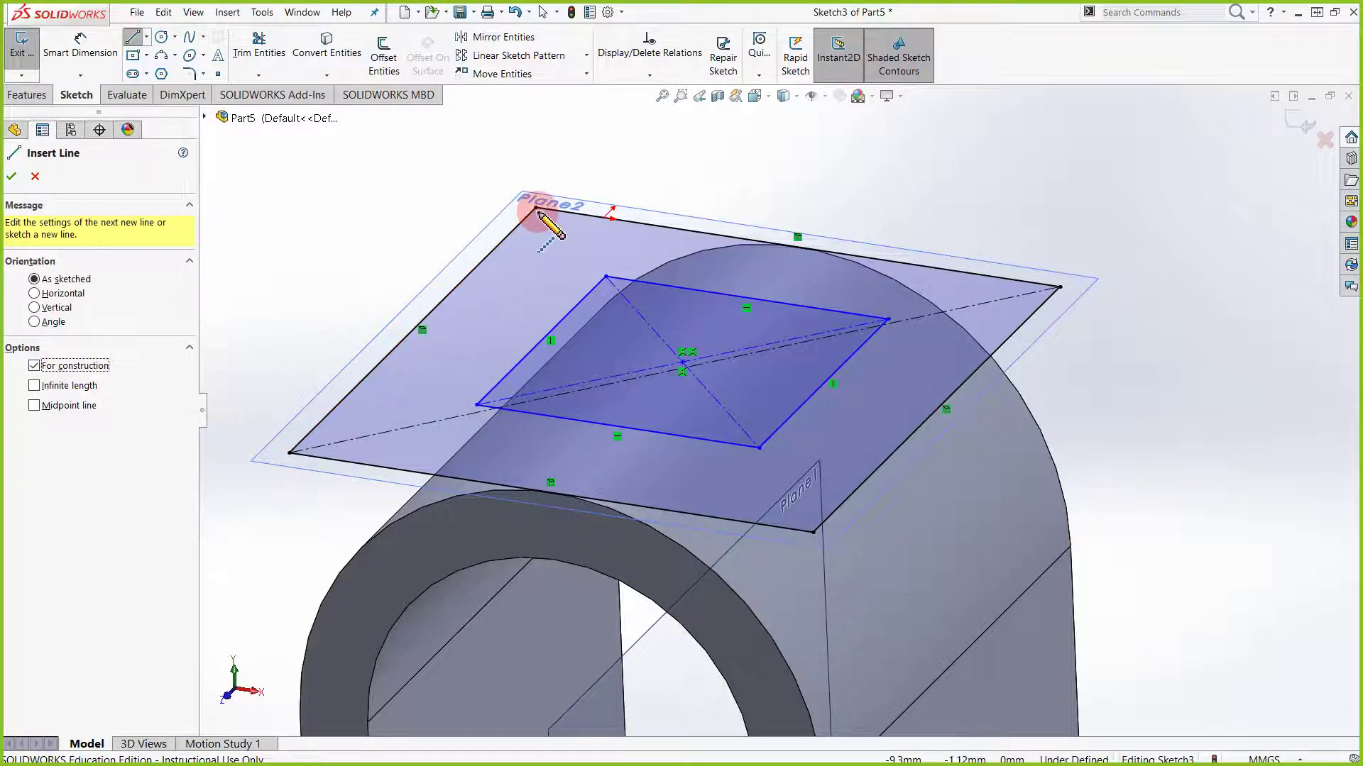
pyautogui.moveTo(538, 208); pyautogui.dragTo(815, 537)
pyautogui.press('Escape')
# In the top view, delete the inner rectangle, its two diagonal construction lines and the converted outline from the sketch
pyautogui.moveTo(798, 410); pyautogui.dragTo(832, 510, button='middle')
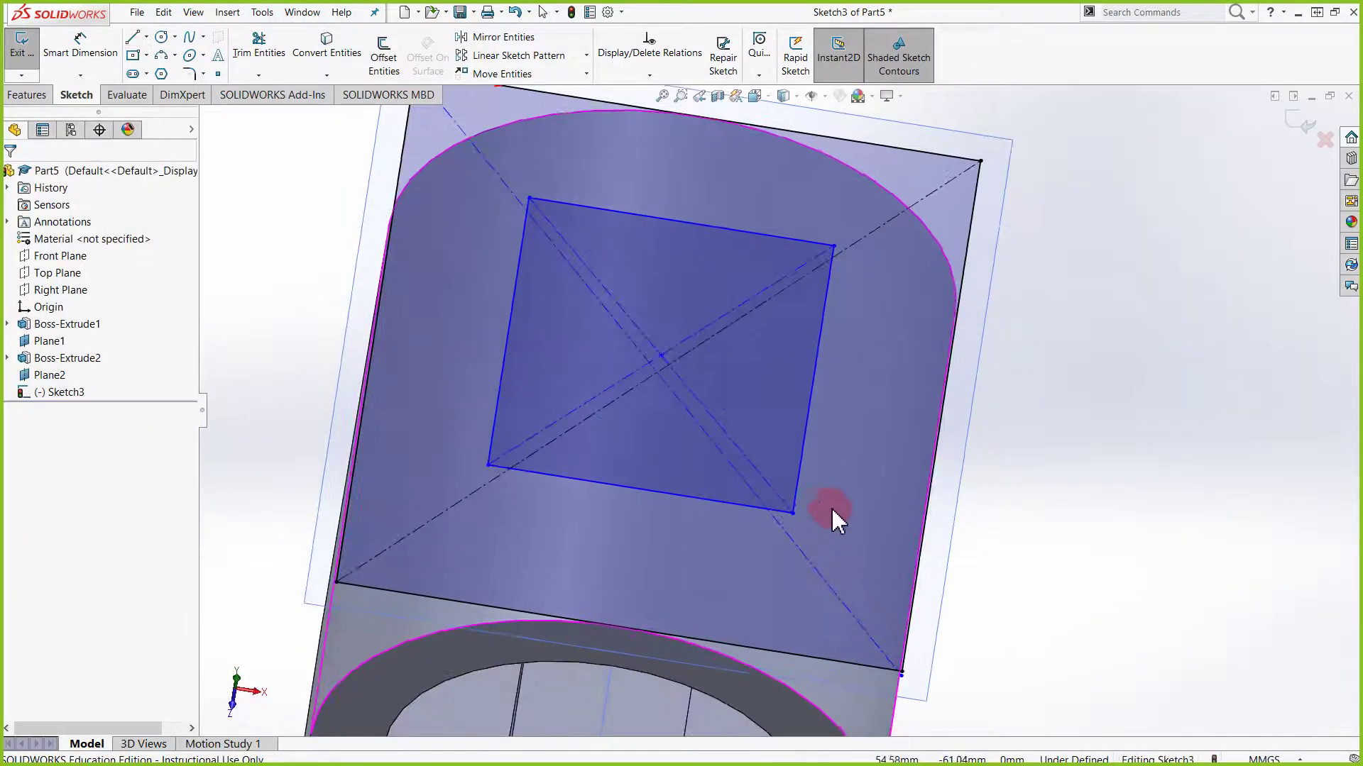
pyautogui.press('space')
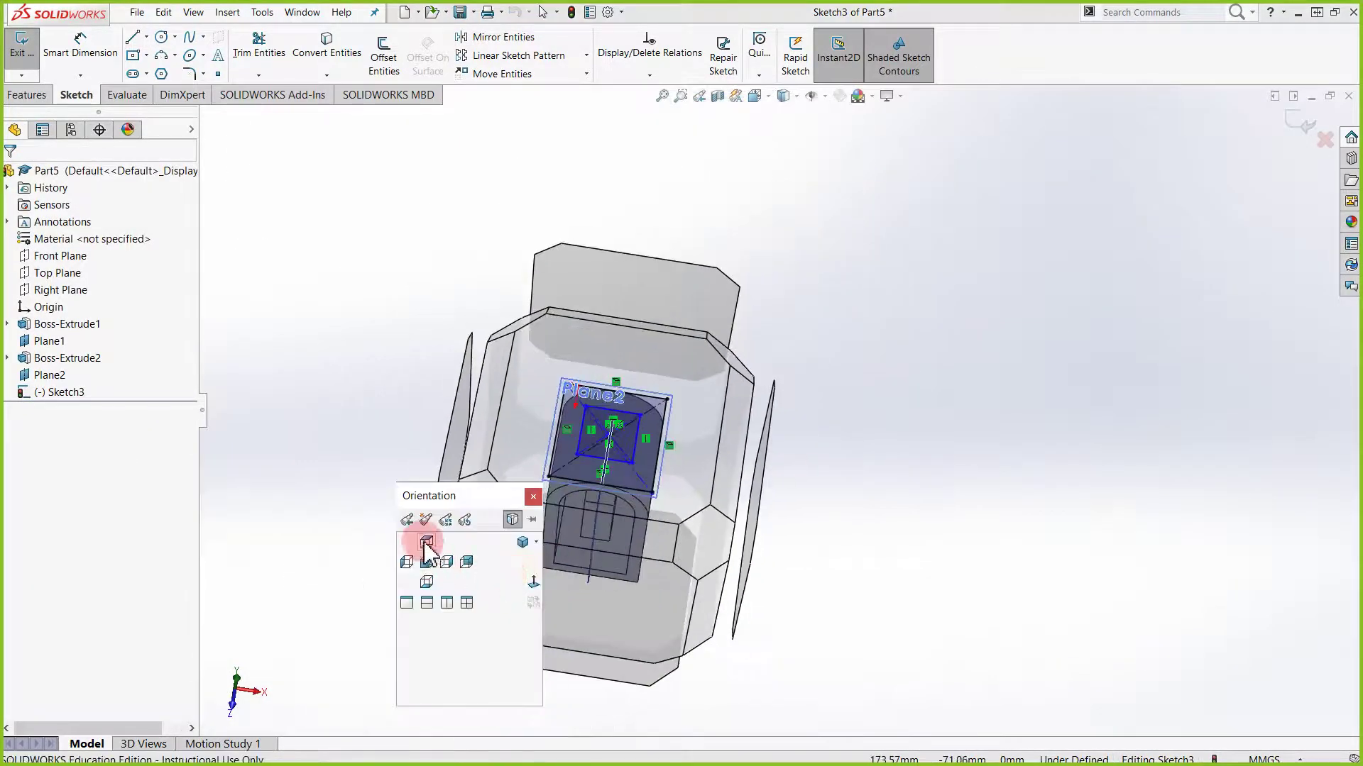
pyautogui.click(427, 542)
pyautogui.scroll(-1, 797, 426)
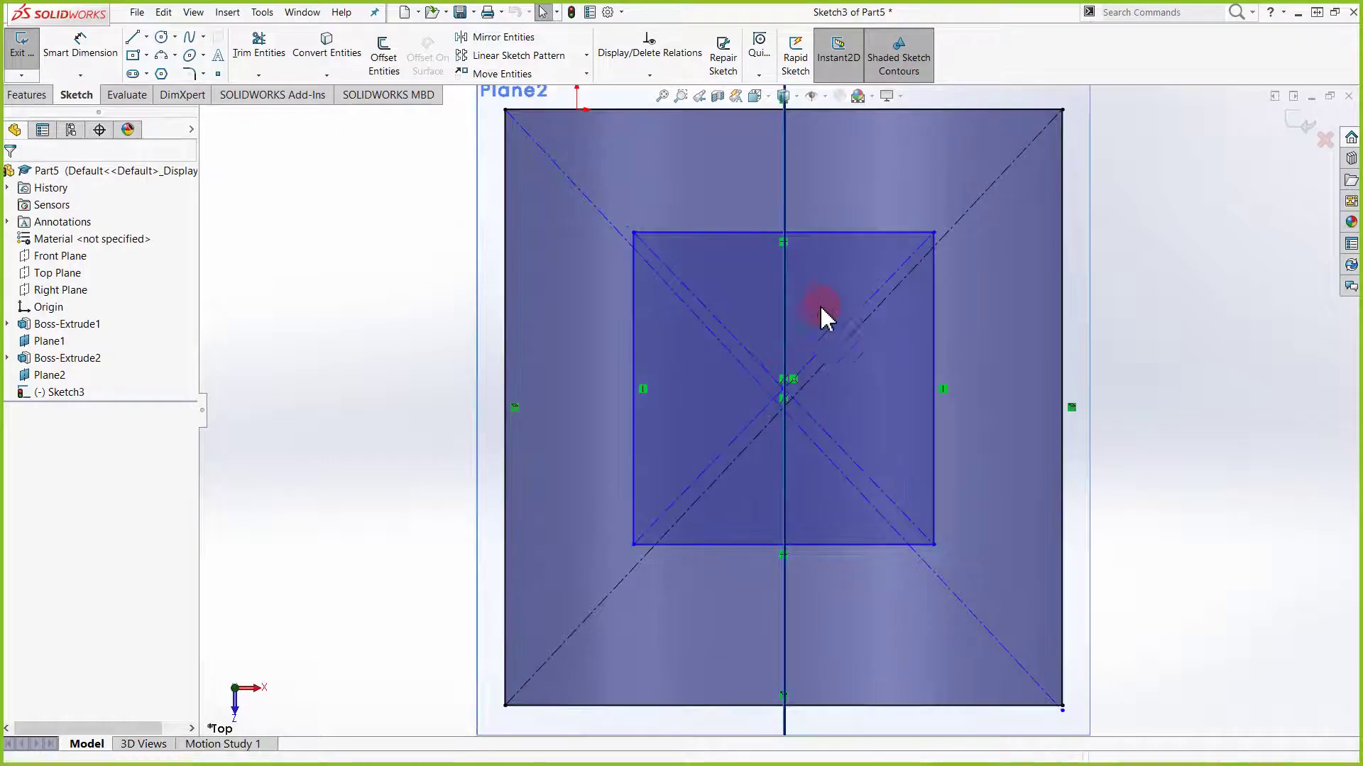
pyautogui.press('Delete')
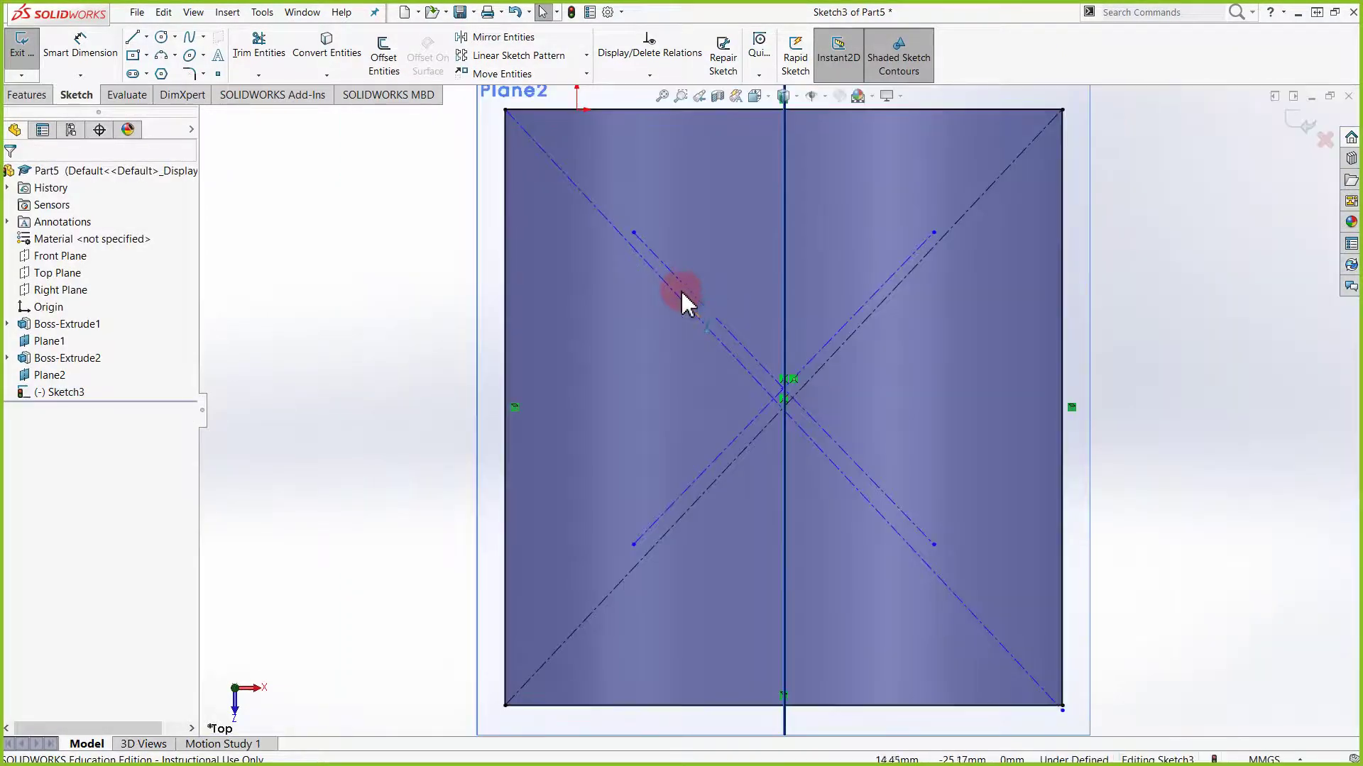
pyautogui.click(823, 352)
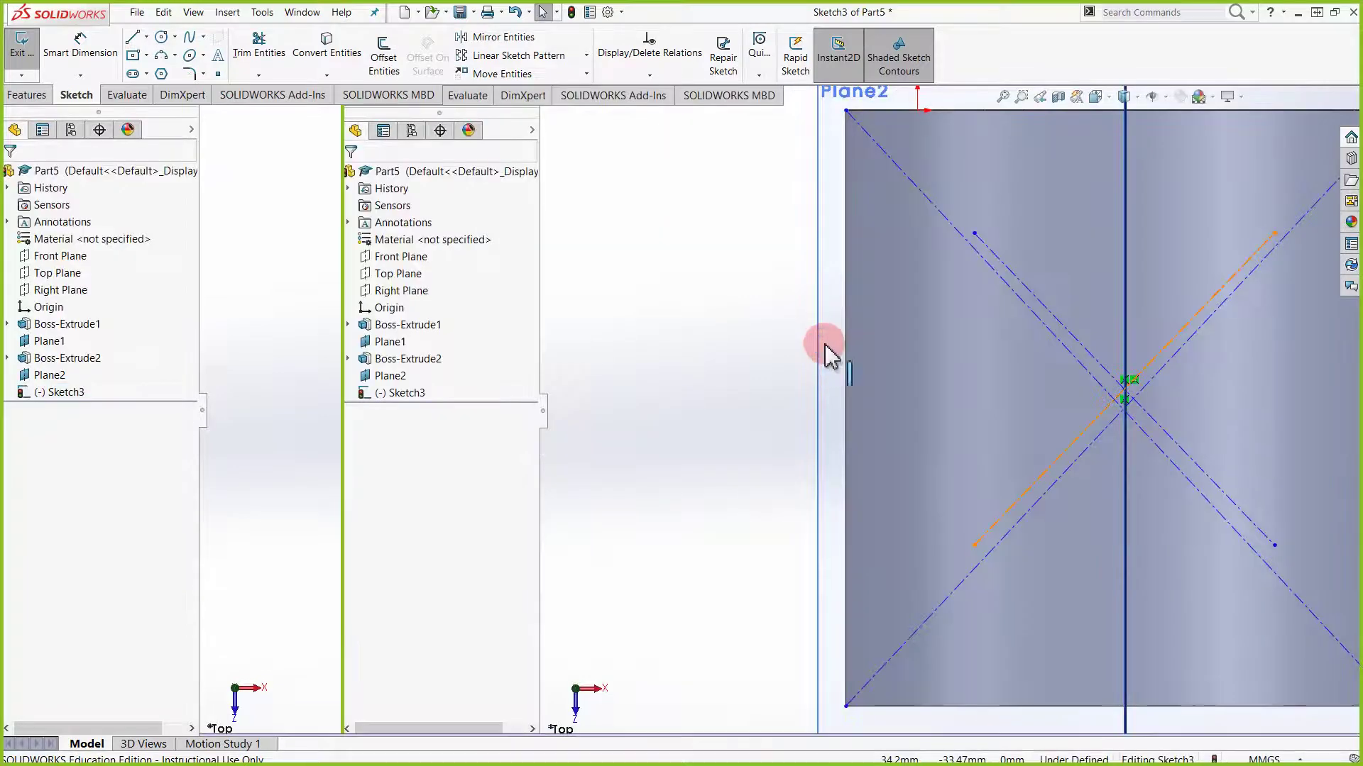
pyautogui.press('Delete')
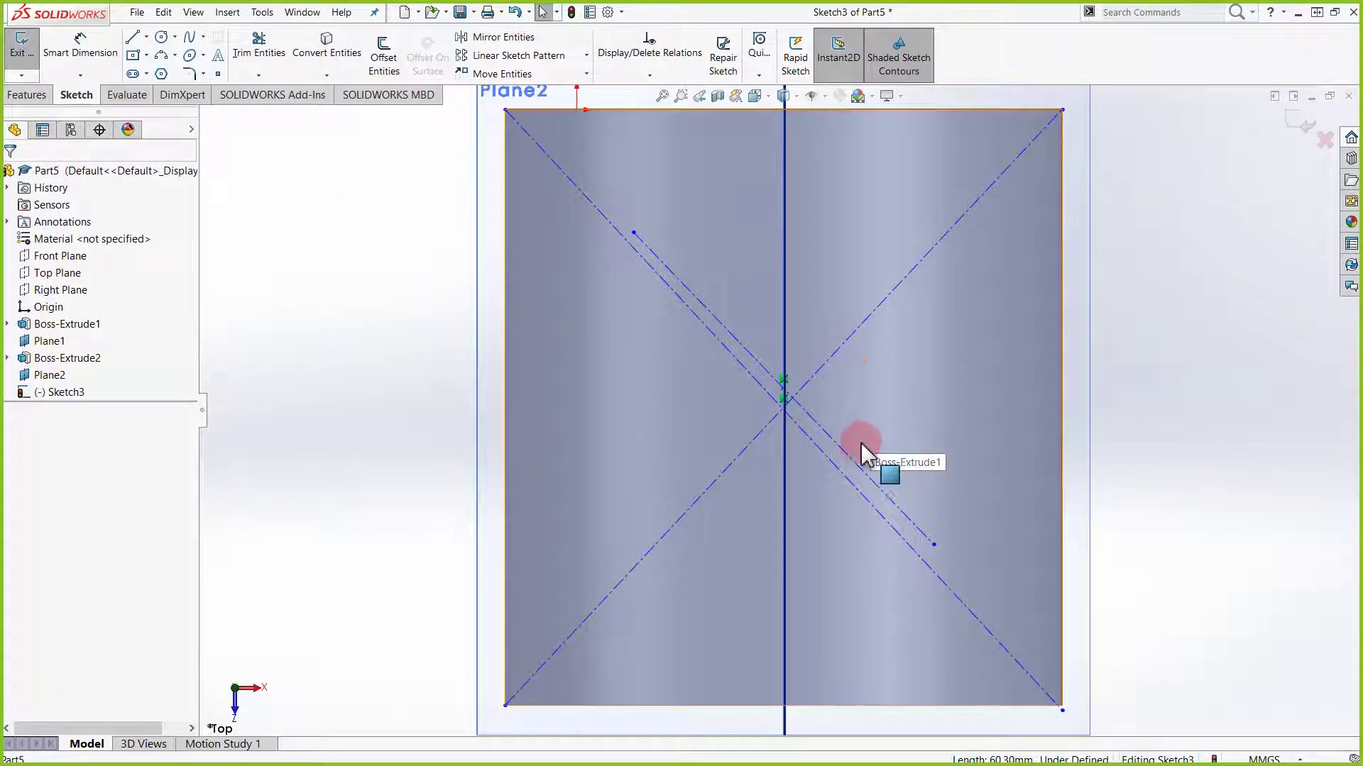
pyautogui.click(857, 470)
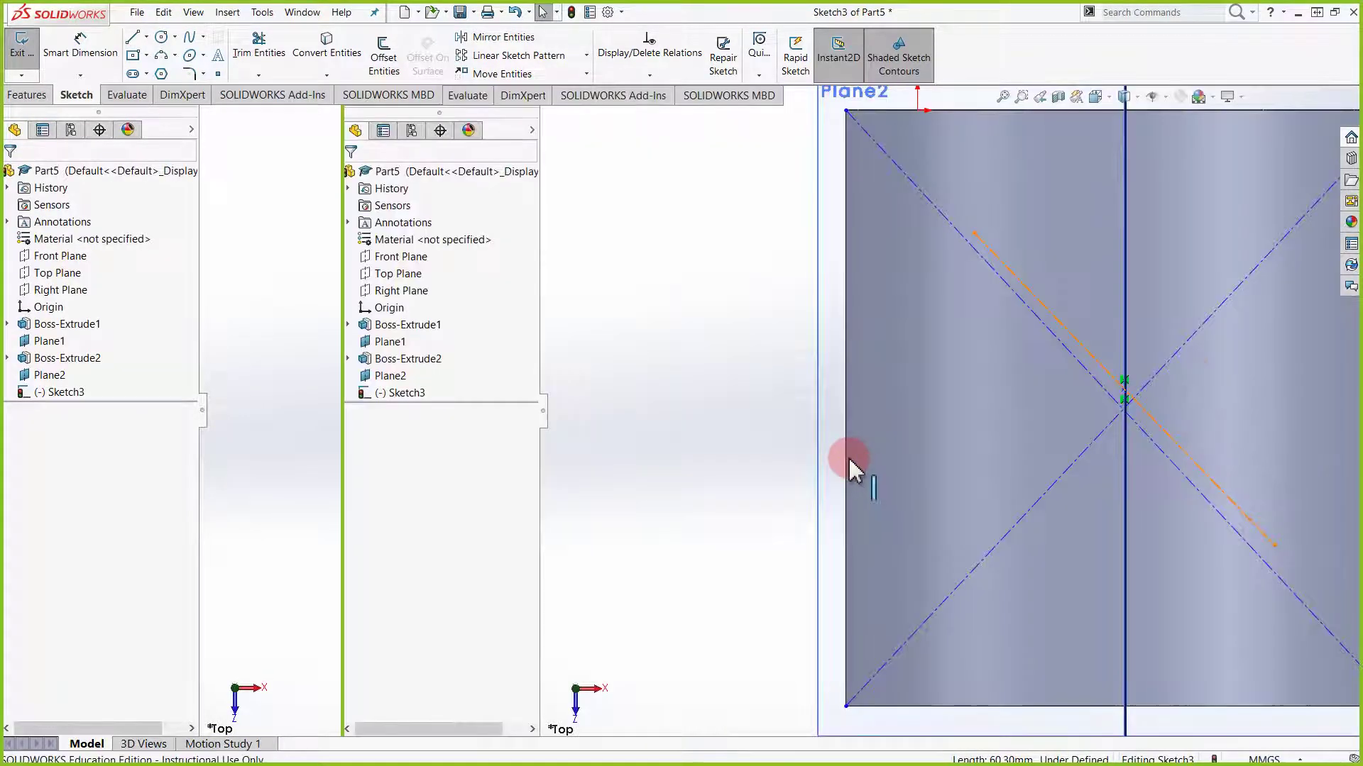
pyautogui.press('Delete')
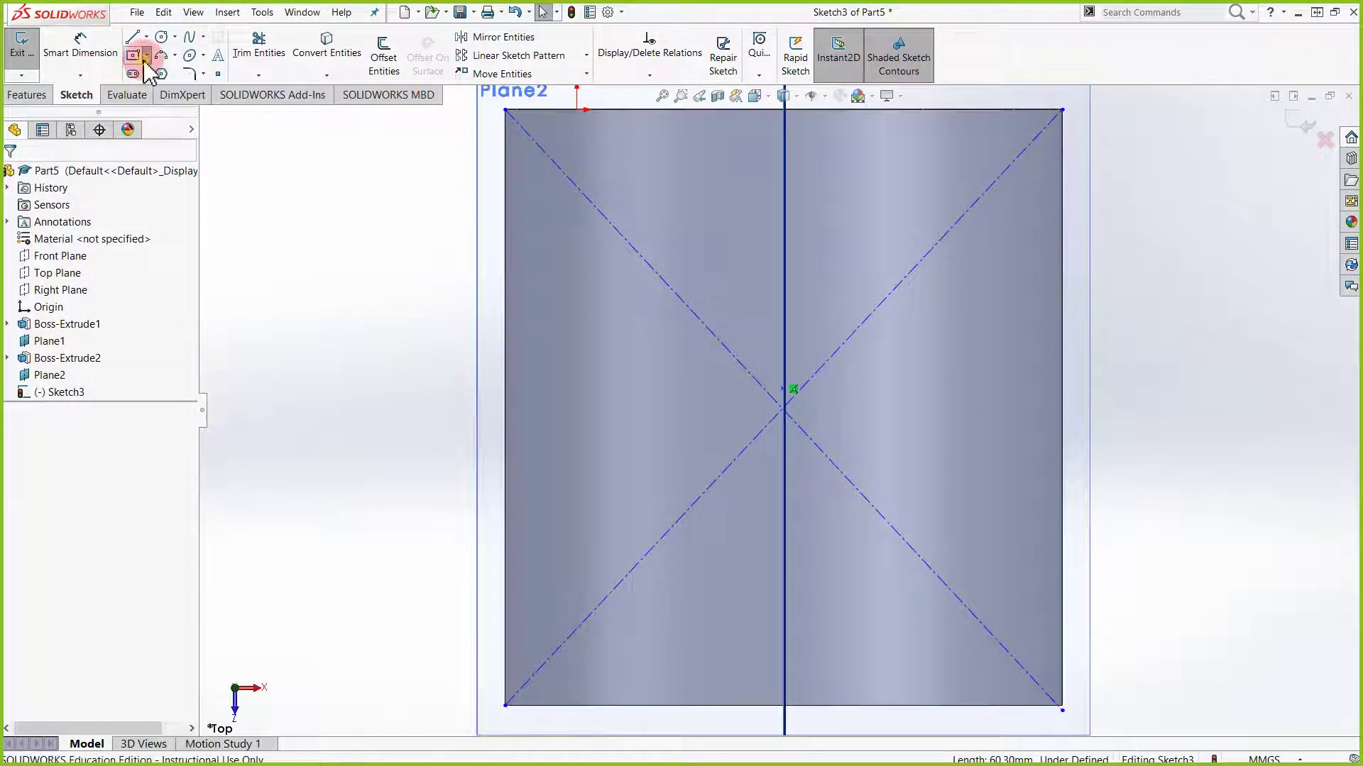
# Sketch a center rectangle with midpoint construction lines, centred on the crossing of the two diagonals, about 45 mm long in Z
pyautogui.click(146, 57)
pyautogui.click(174, 94)
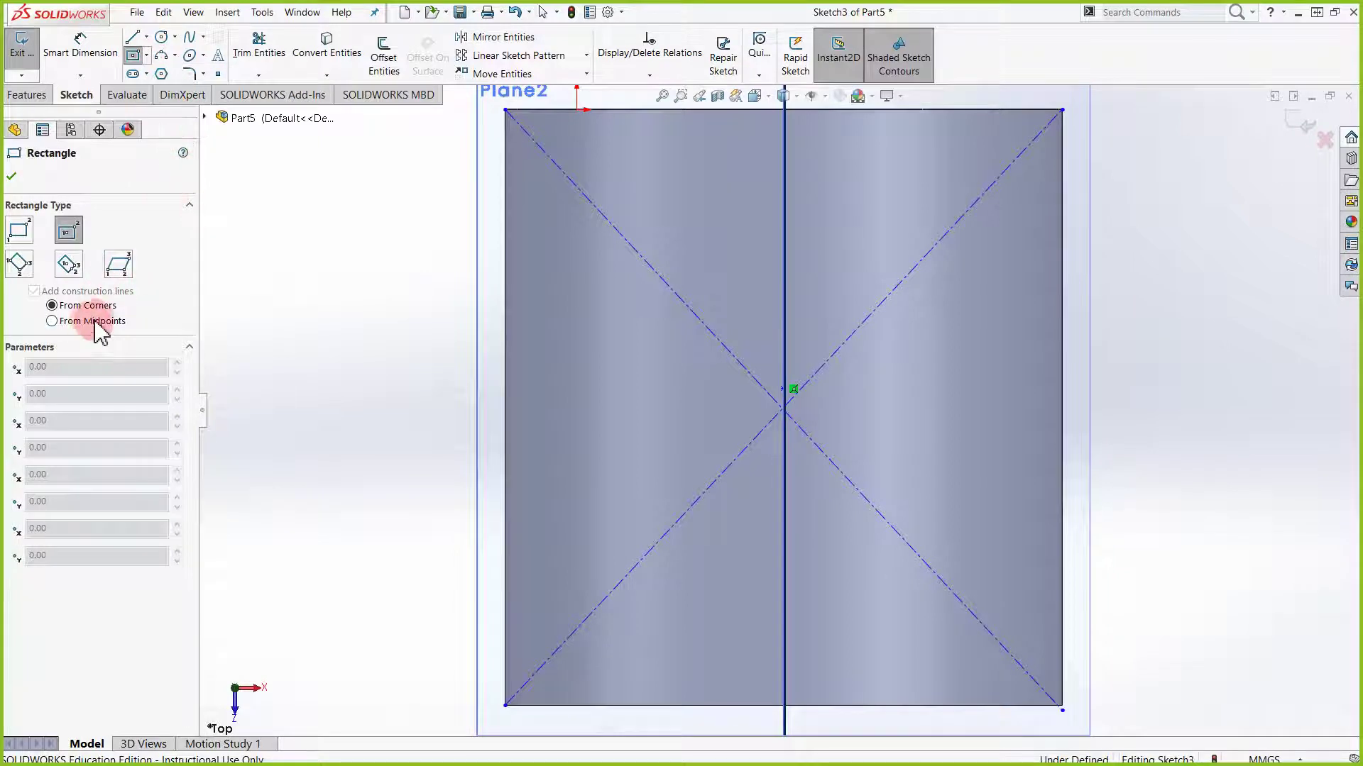
pyautogui.click(85, 322)
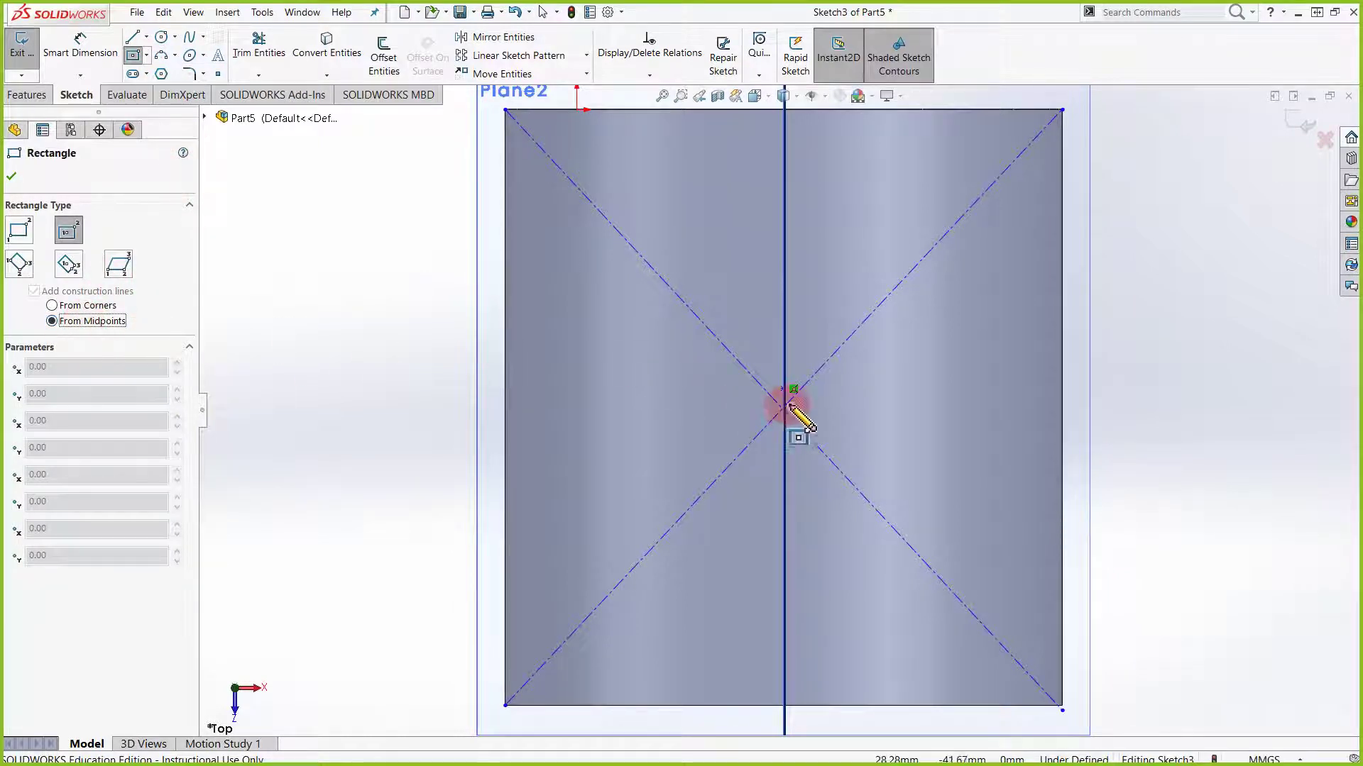
pyautogui.moveTo(783, 407)
pyautogui.mouseDown()
pyautogui.moveTo(918, 368)
pyautogui.moveTo(901, 249)
pyautogui.moveTo(915, 245)
pyautogui.mouseUp()
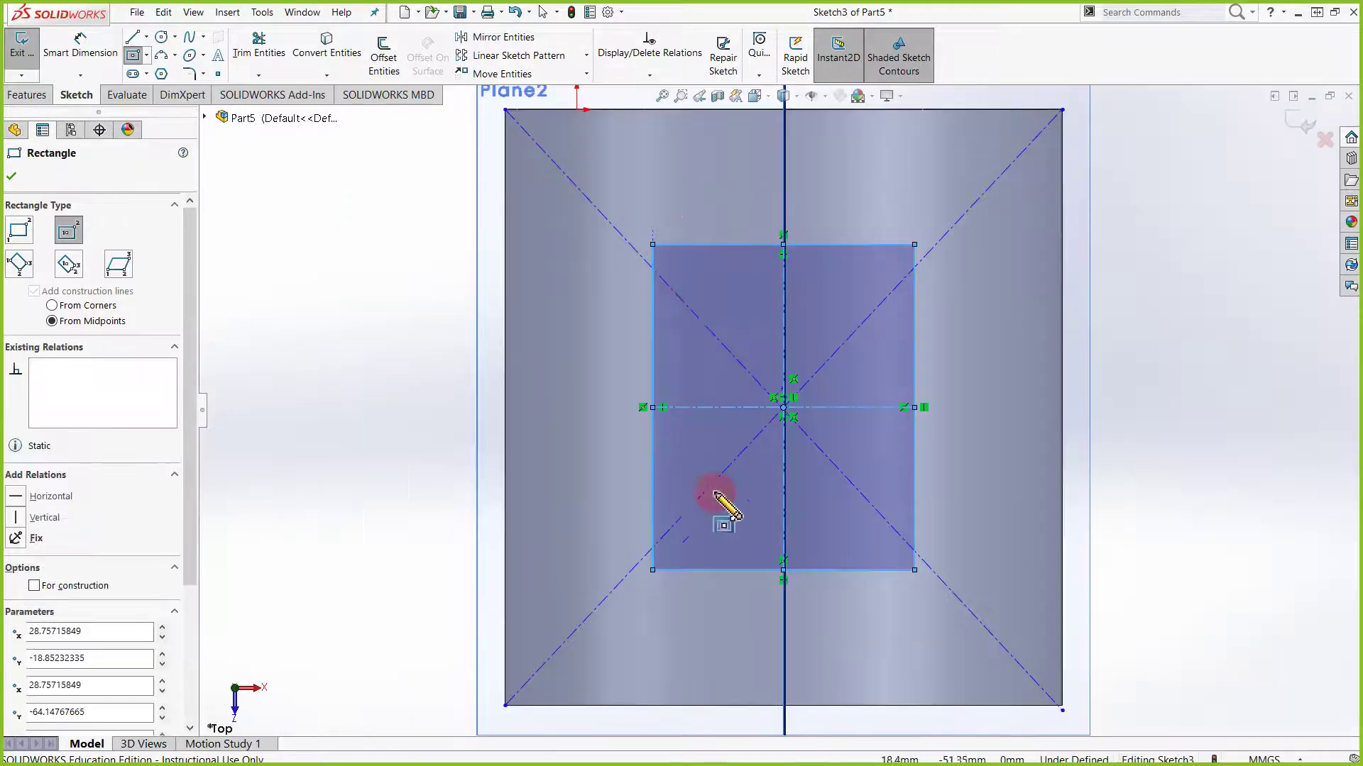
# Start an Extruded Cut from the rectangle sketched on the tangent plane, directed down into the arch
pyautogui.scroll(3, 703, 468)
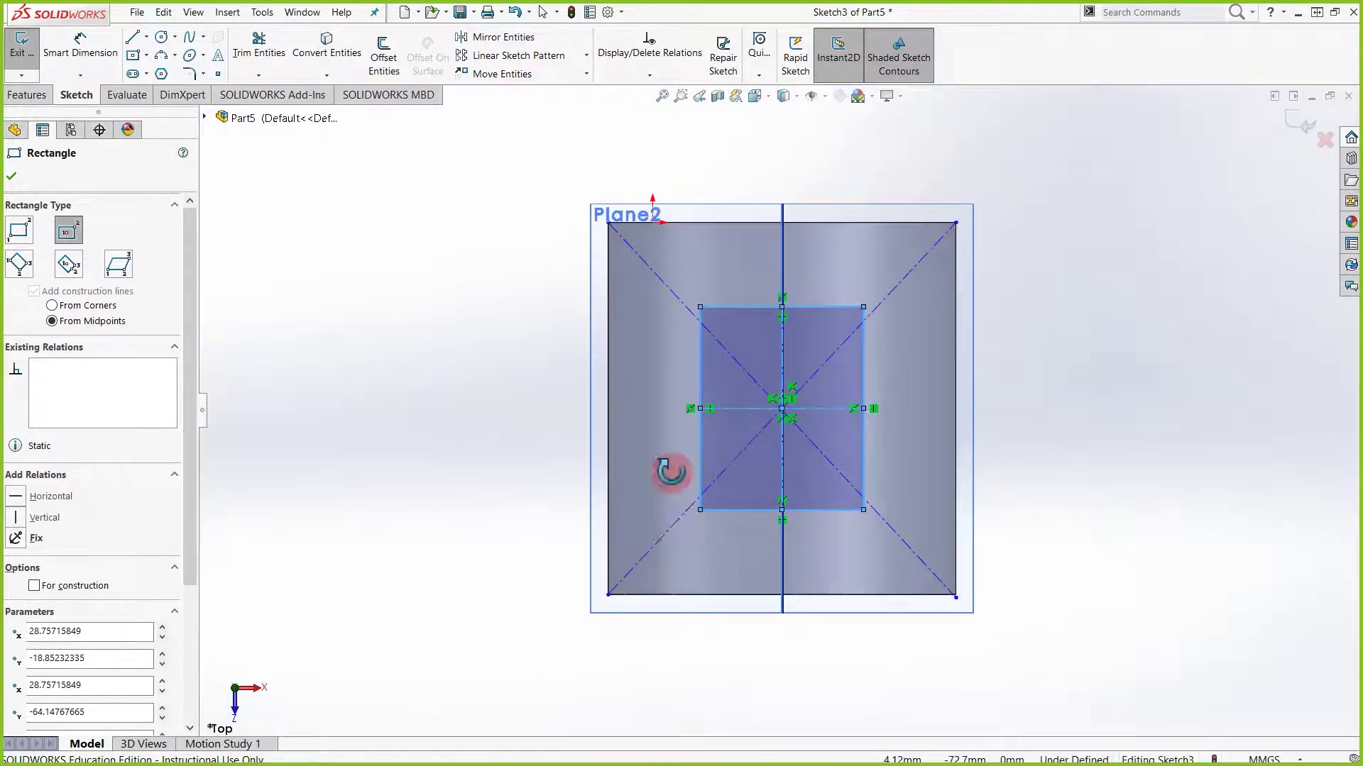
pyautogui.moveTo(663, 472); pyautogui.dragTo(656, 366, button='middle')
pyautogui.click(29, 95)
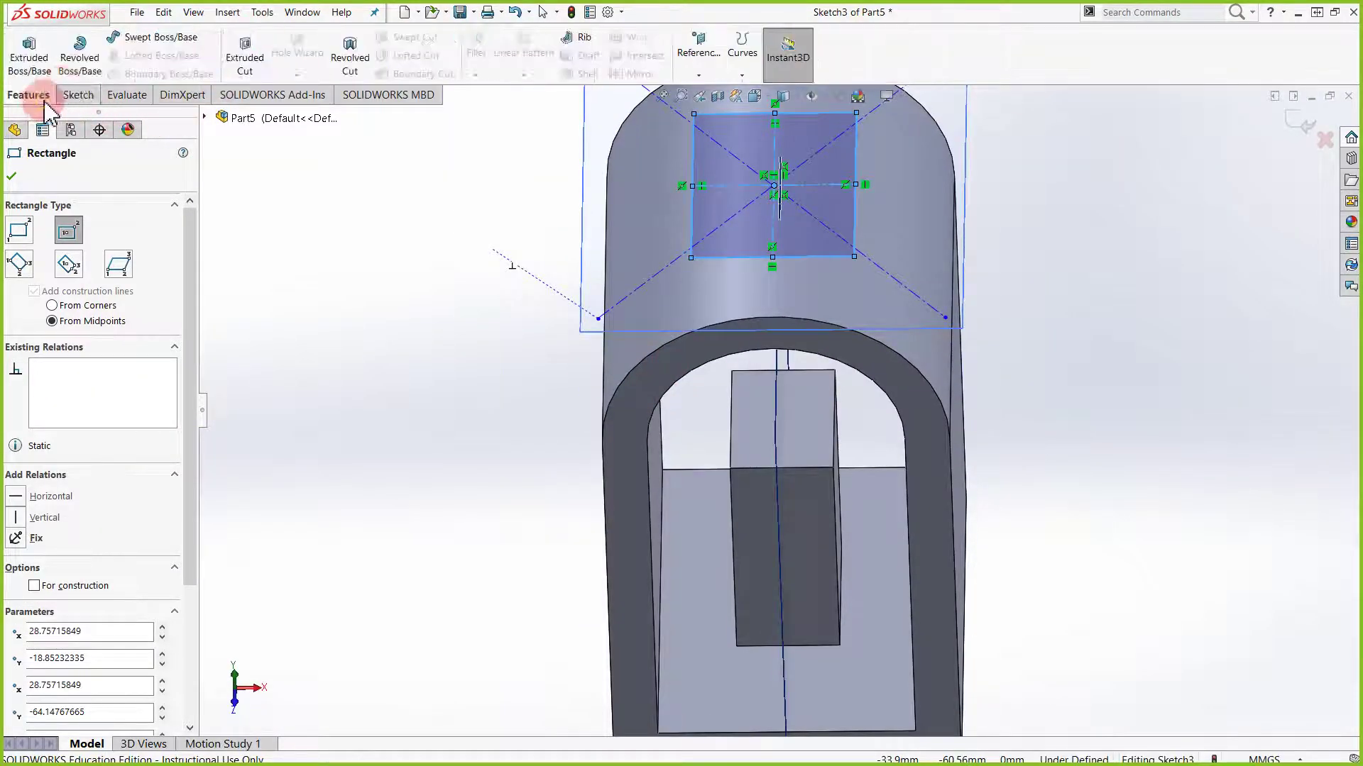
pyautogui.click(256, 53)
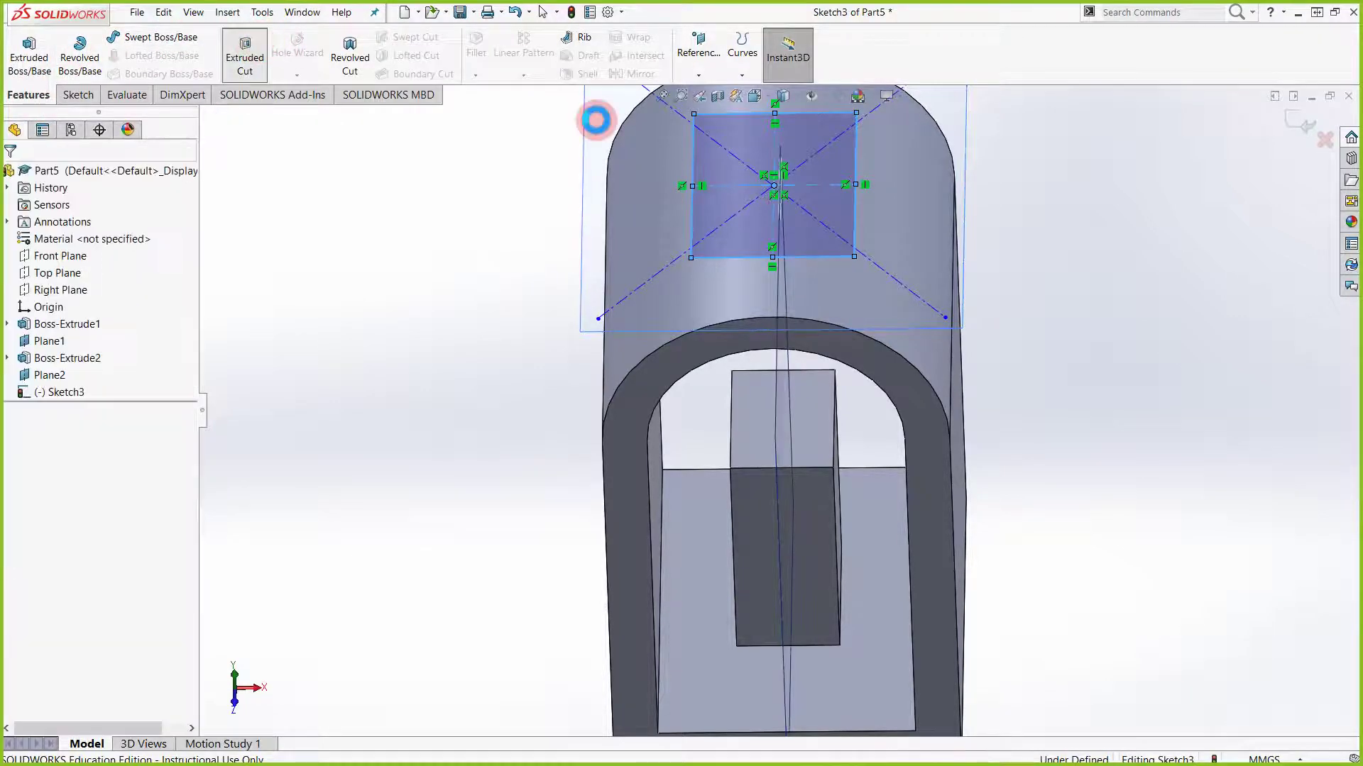
pyautogui.moveTo(504, 490); pyautogui.dragTo(492, 365, button='middle')
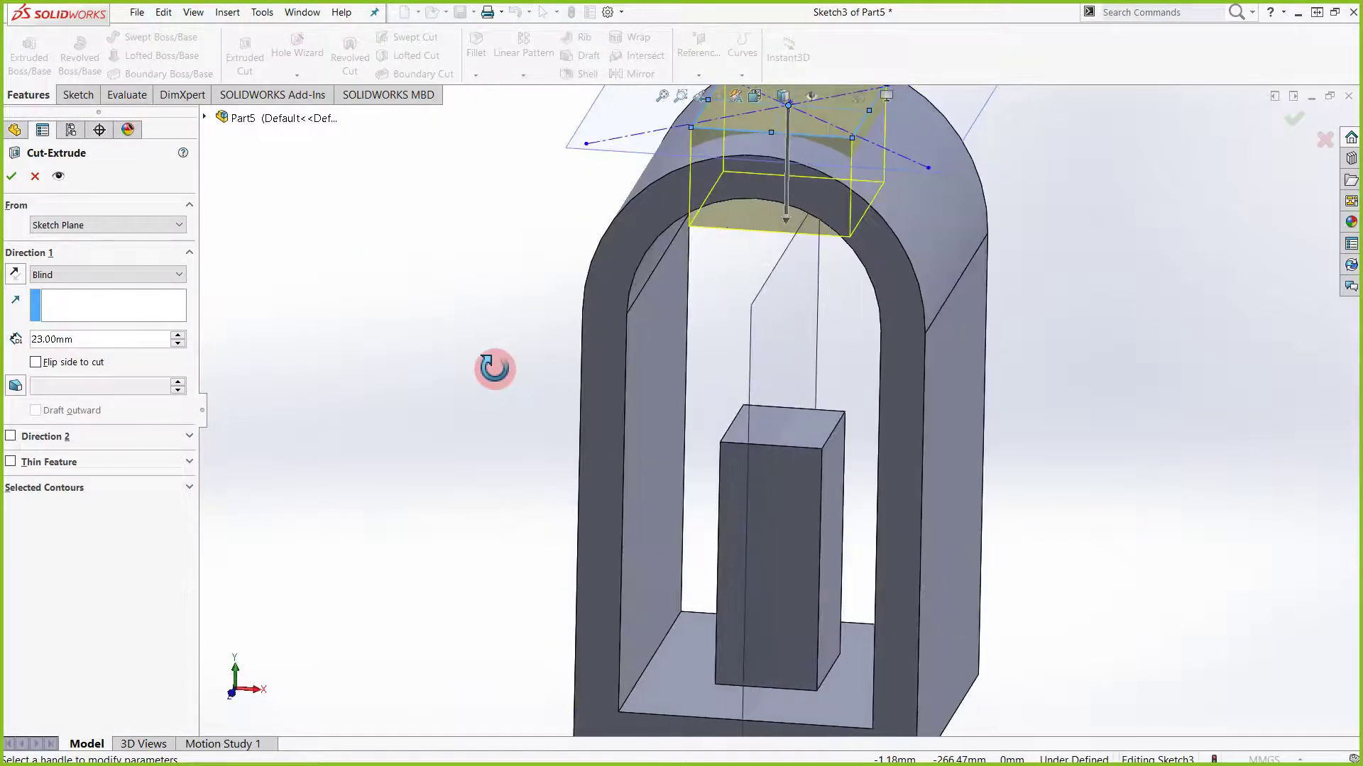
# Try Up To Next as the cut's end condition, then return it to Blind
pyautogui.click(106, 274)
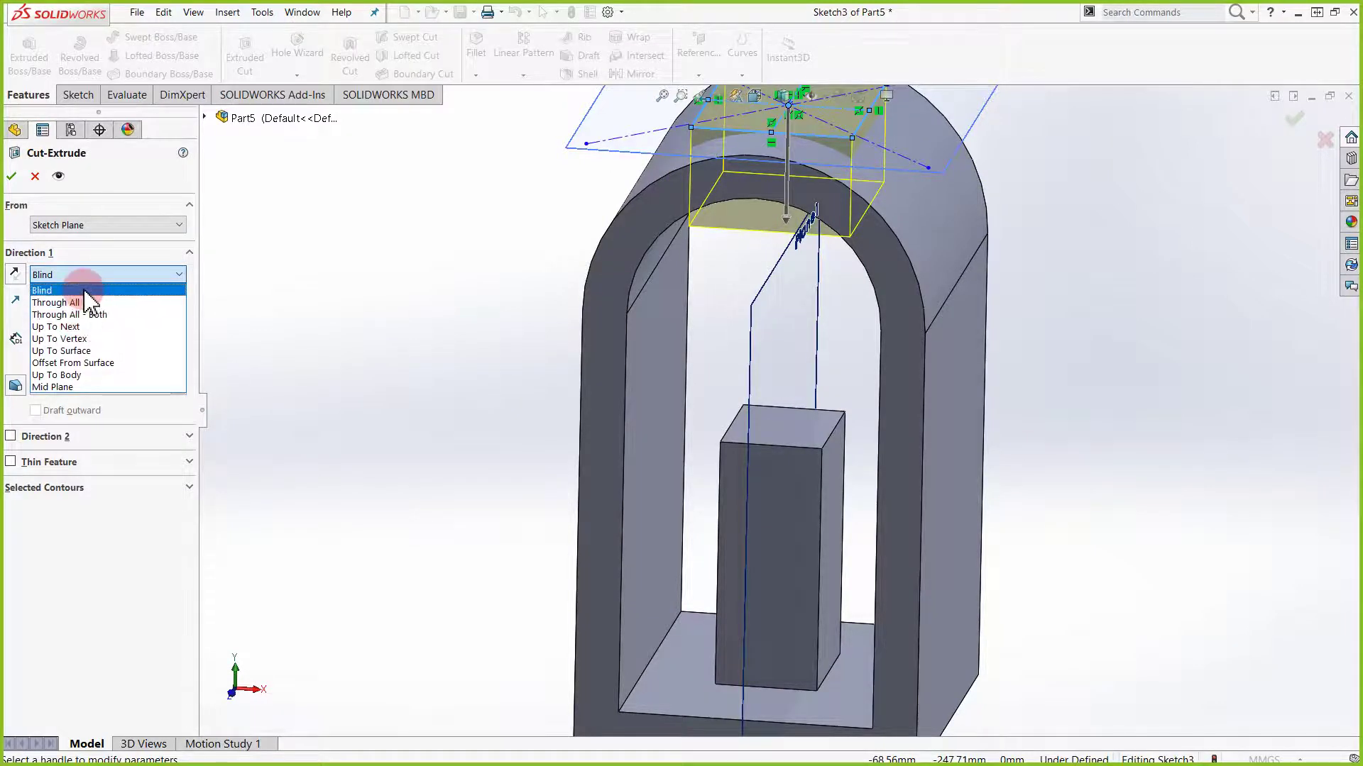
pyautogui.click(82, 327)
pyautogui.moveTo(563, 395); pyautogui.dragTo(712, 173, button='middle')
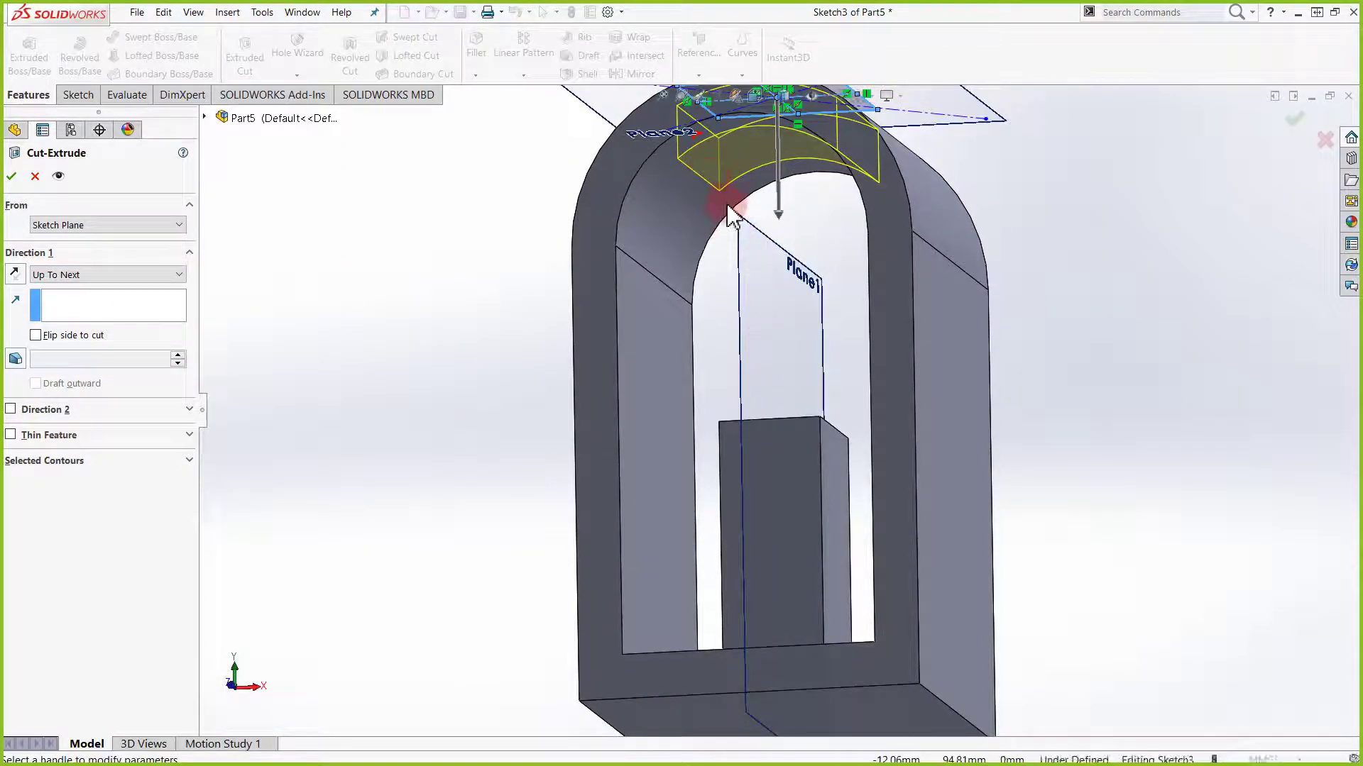
pyautogui.click(71, 275)
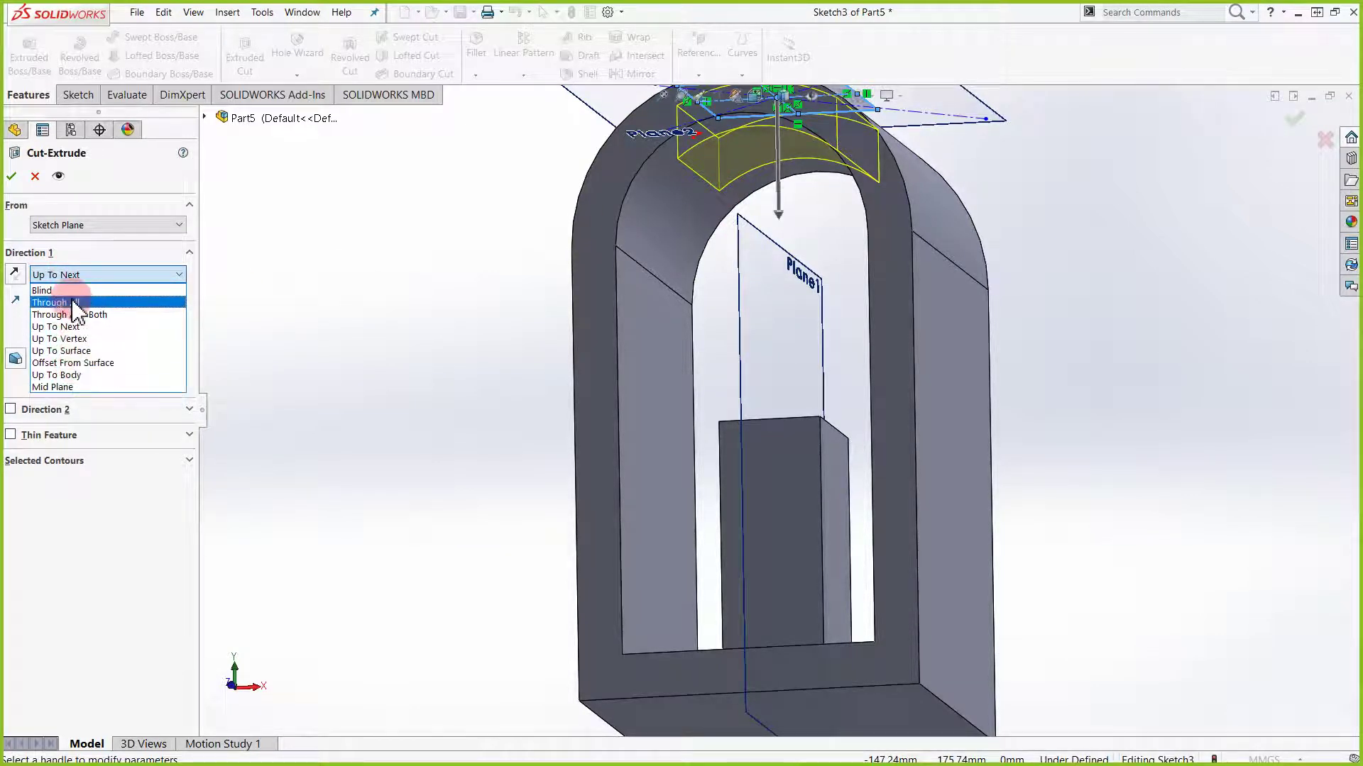
pyautogui.click(57, 290)
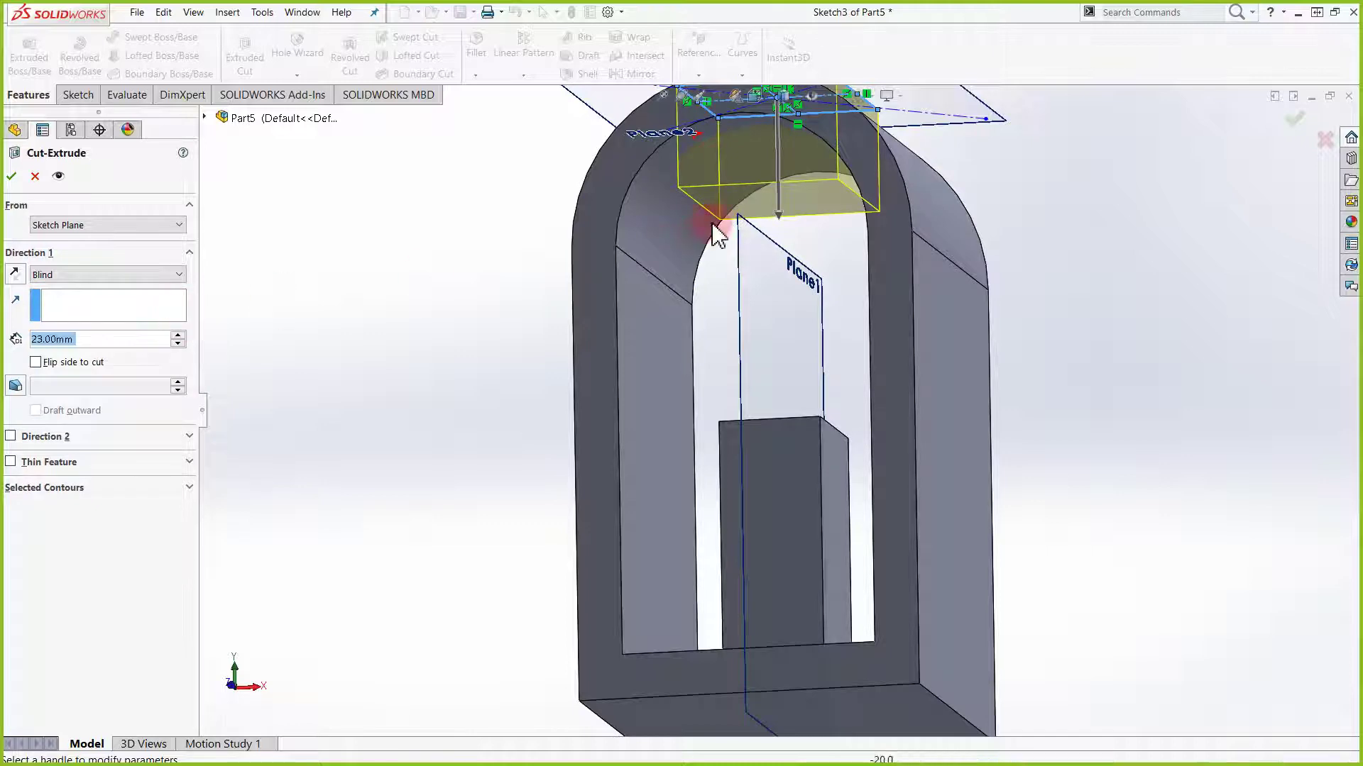
# Set the Blind cut depth to 7 mm and create the rectangular pocket in the arch's crown
pyautogui.click(779, 186)
pyautogui.scroll(-2, 793, 237)
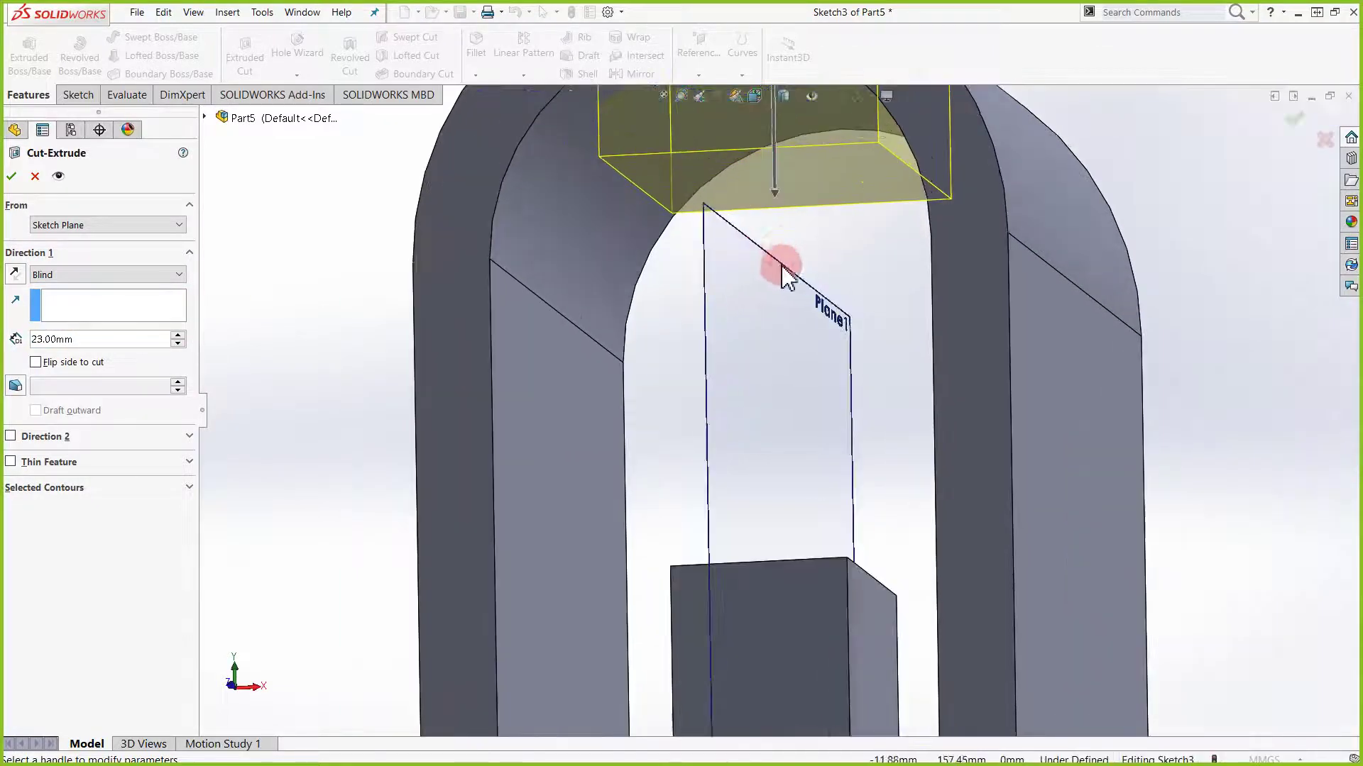
pyautogui.scroll(5, 782, 245)
pyautogui.scroll(-4, 784, 237)
pyautogui.click(773, 428)
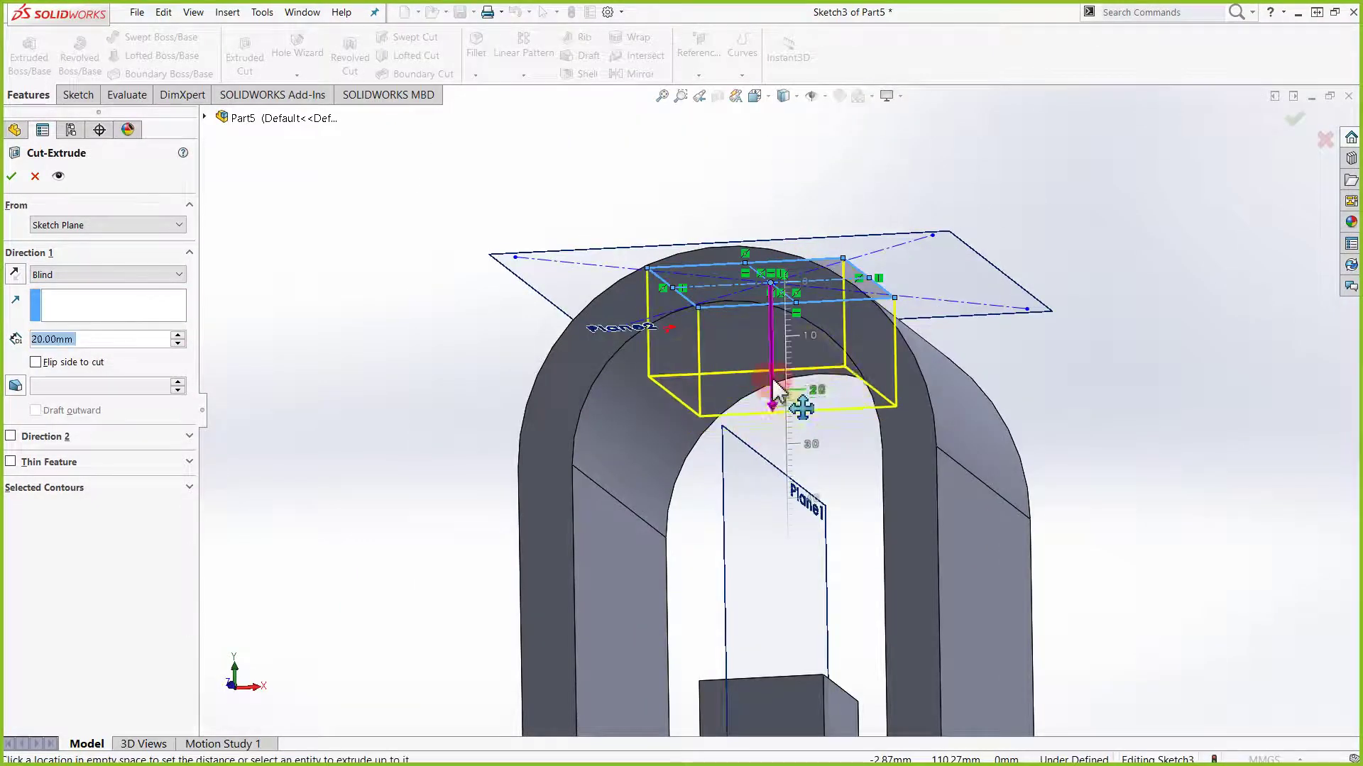
pyautogui.click(769, 294)
pyautogui.moveTo(737, 453); pyautogui.dragTo(754, 340, button='middle')
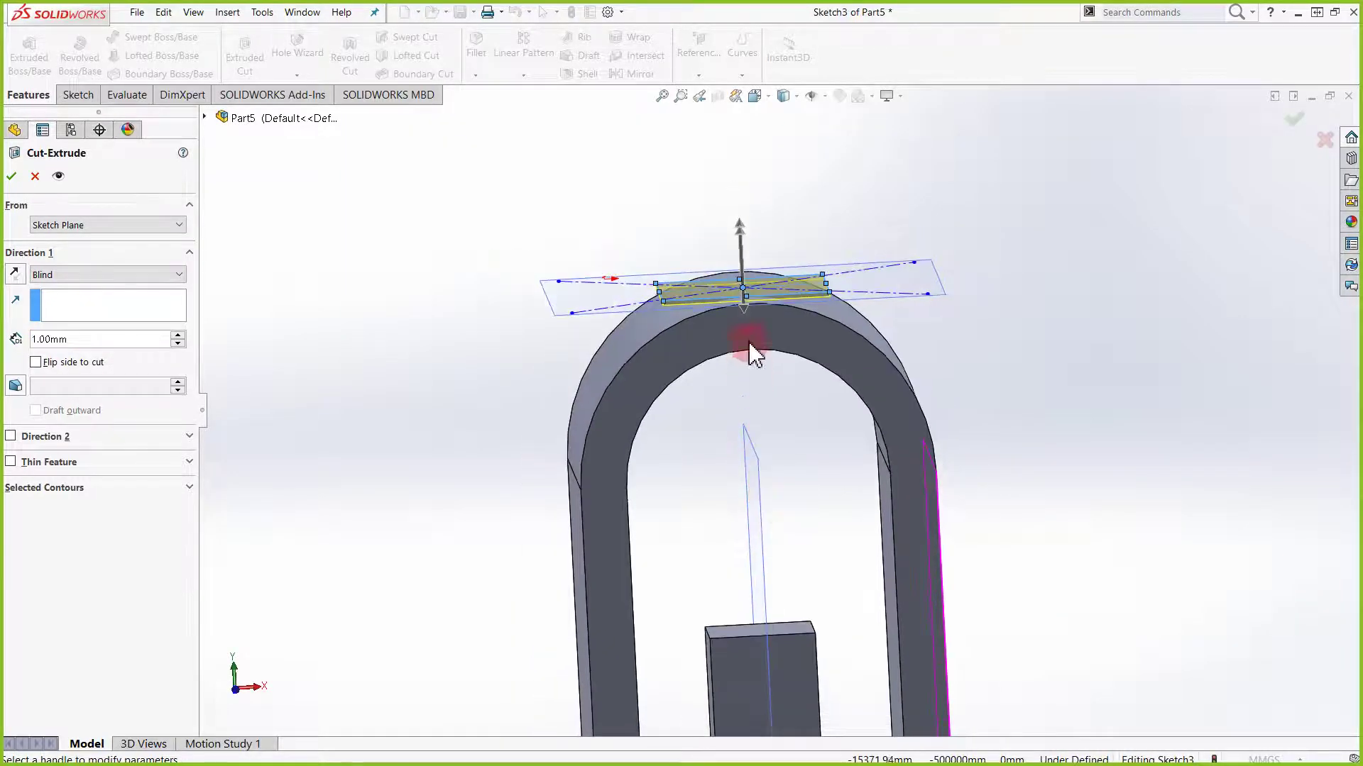
pyautogui.scroll(-4, 738, 329)
pyautogui.click(772, 309)
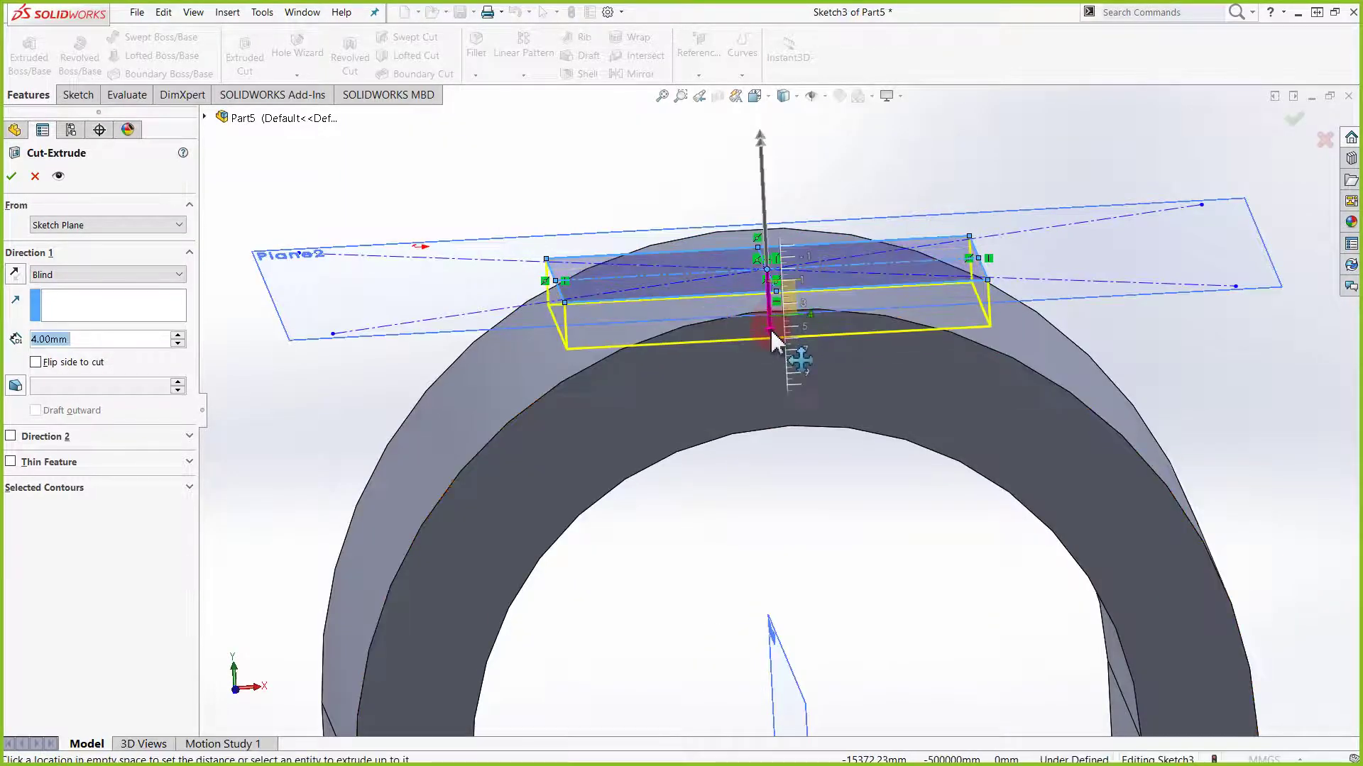
pyautogui.click(802, 523)
pyautogui.moveTo(802, 521)
pyautogui.mouseDown(button='middle')
pyautogui.moveTo(797, 465)
pyautogui.moveTo(795, 497)
pyautogui.mouseUp(button='middle')
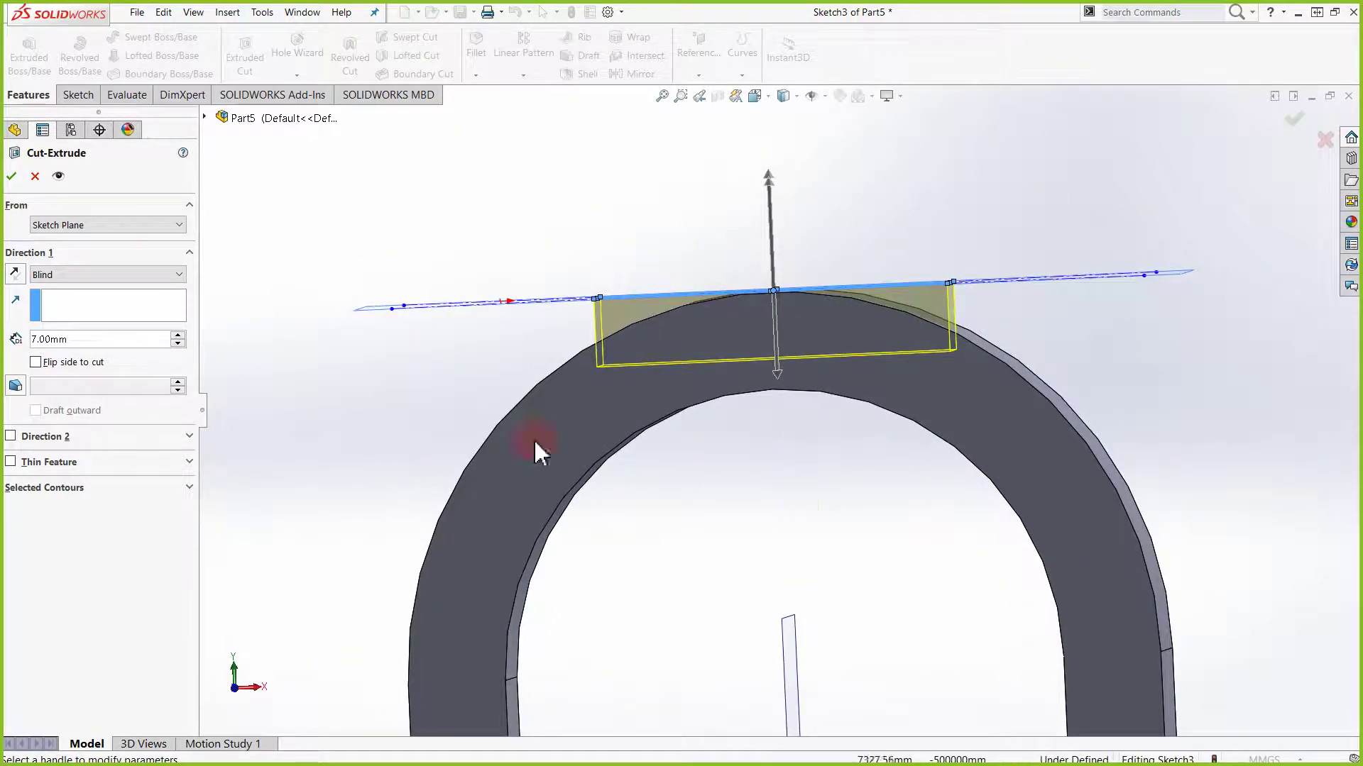
pyautogui.click(12, 178)
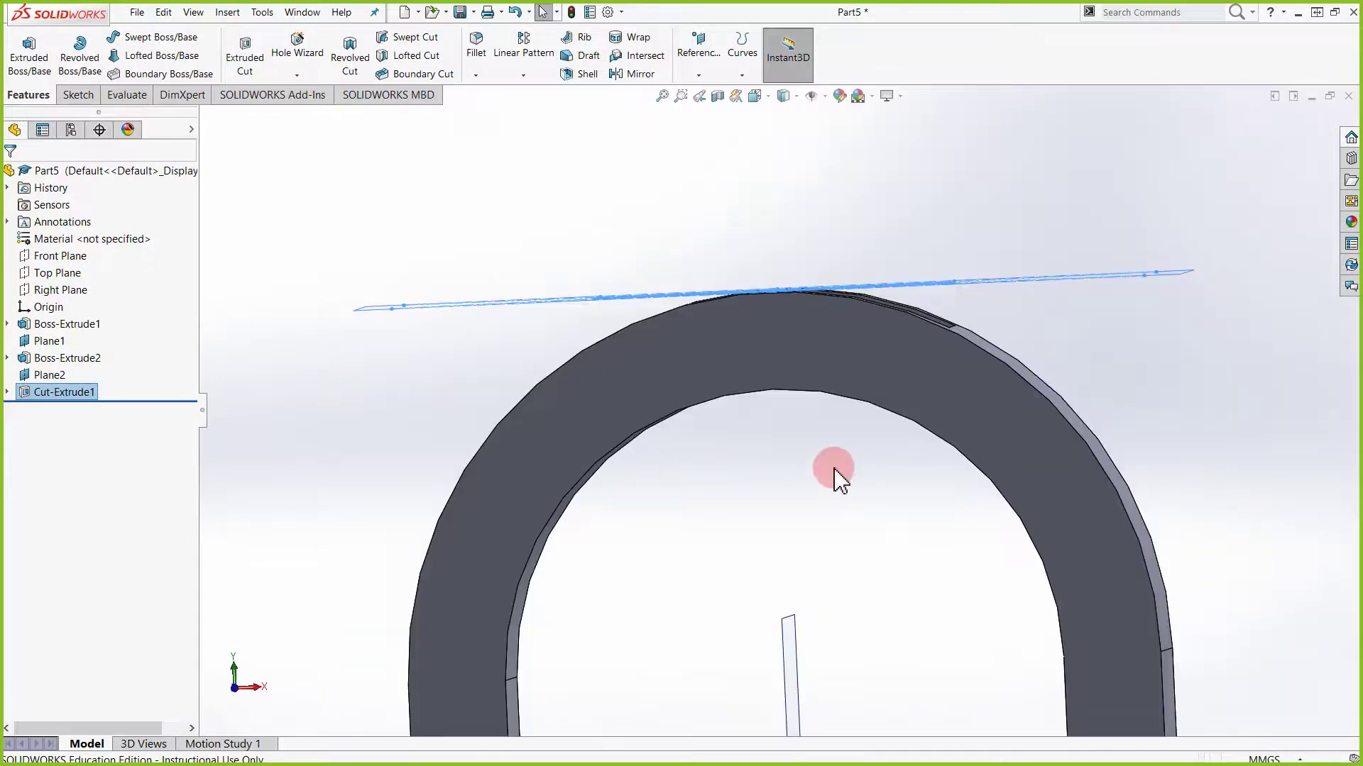
# Hide the reference planes Plane1 and Plane2
pyautogui.moveTo(836, 471); pyautogui.dragTo(885, 526, button='middle')
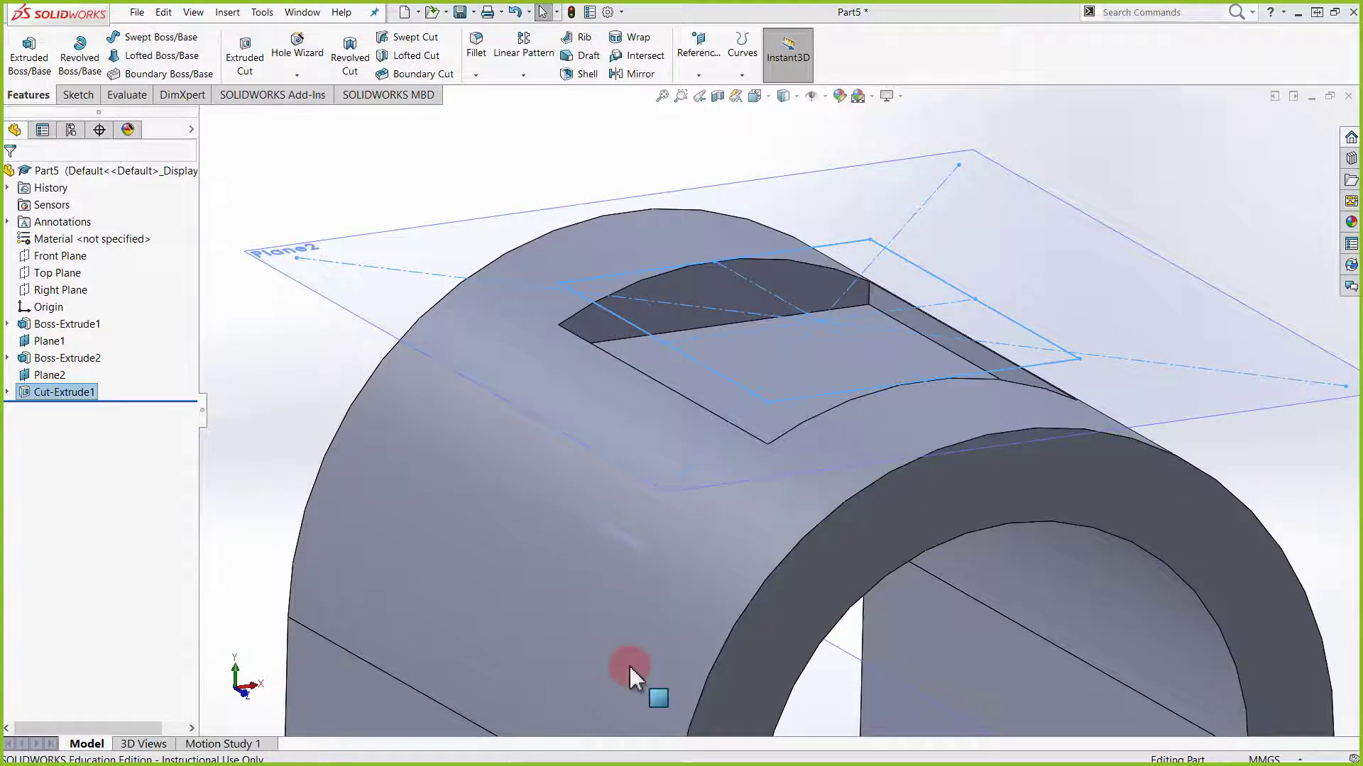
pyautogui.scroll(5, 556, 283)
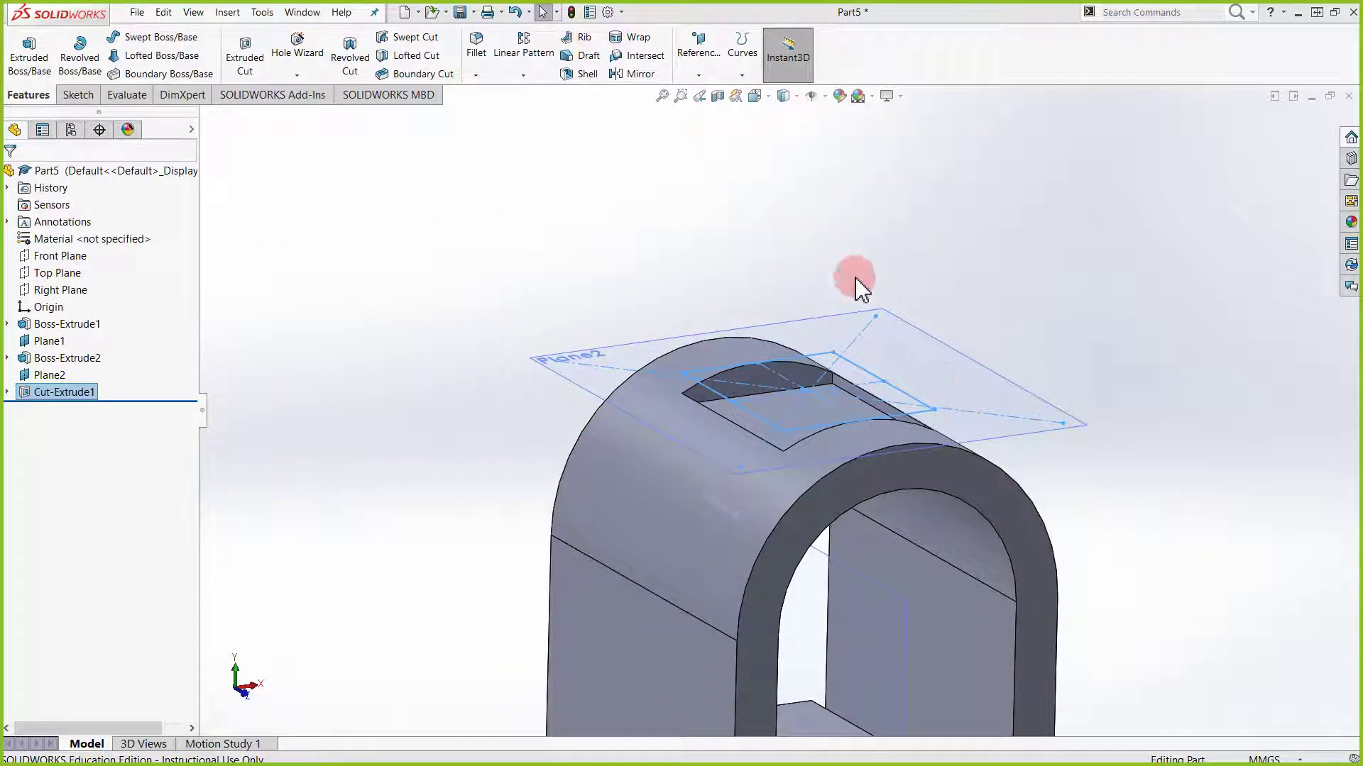
pyautogui.scroll(-1, 749, 182)
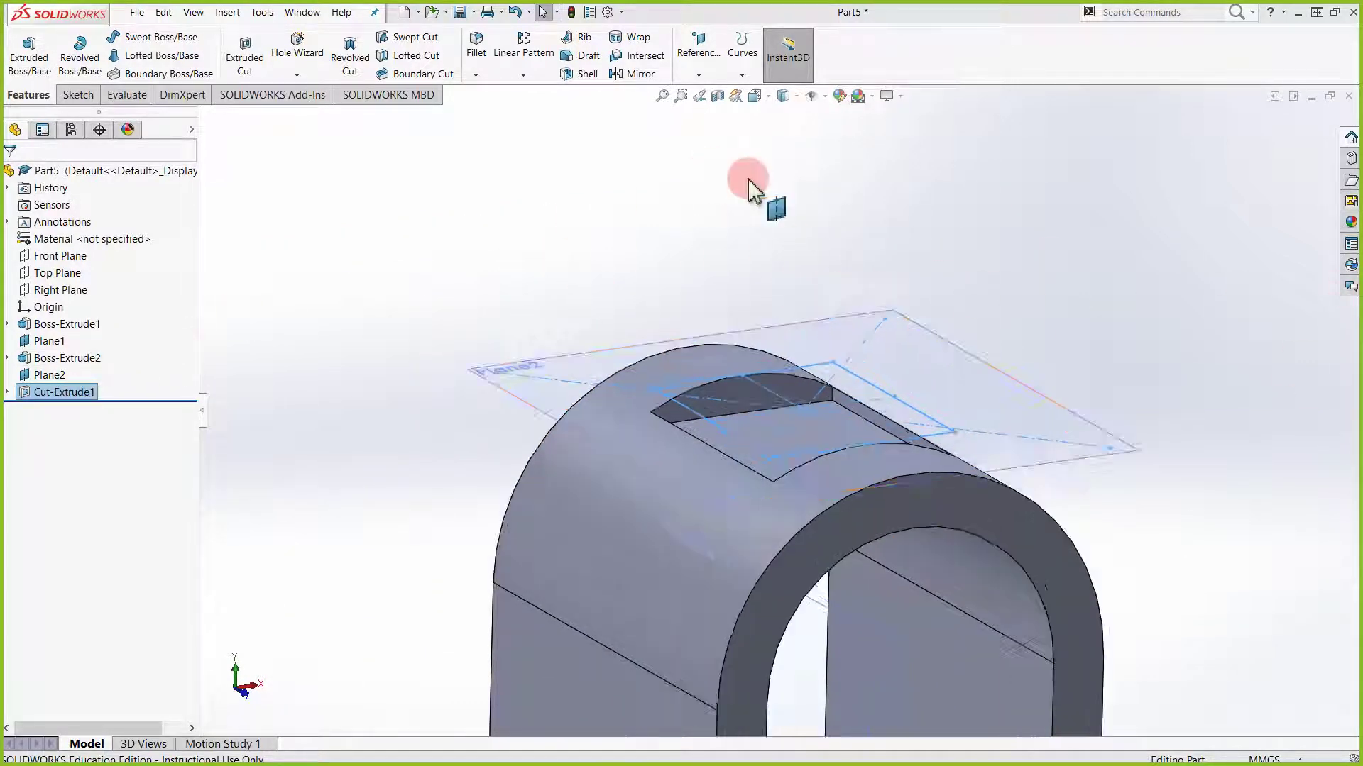
pyautogui.scroll(3, 744, 160)
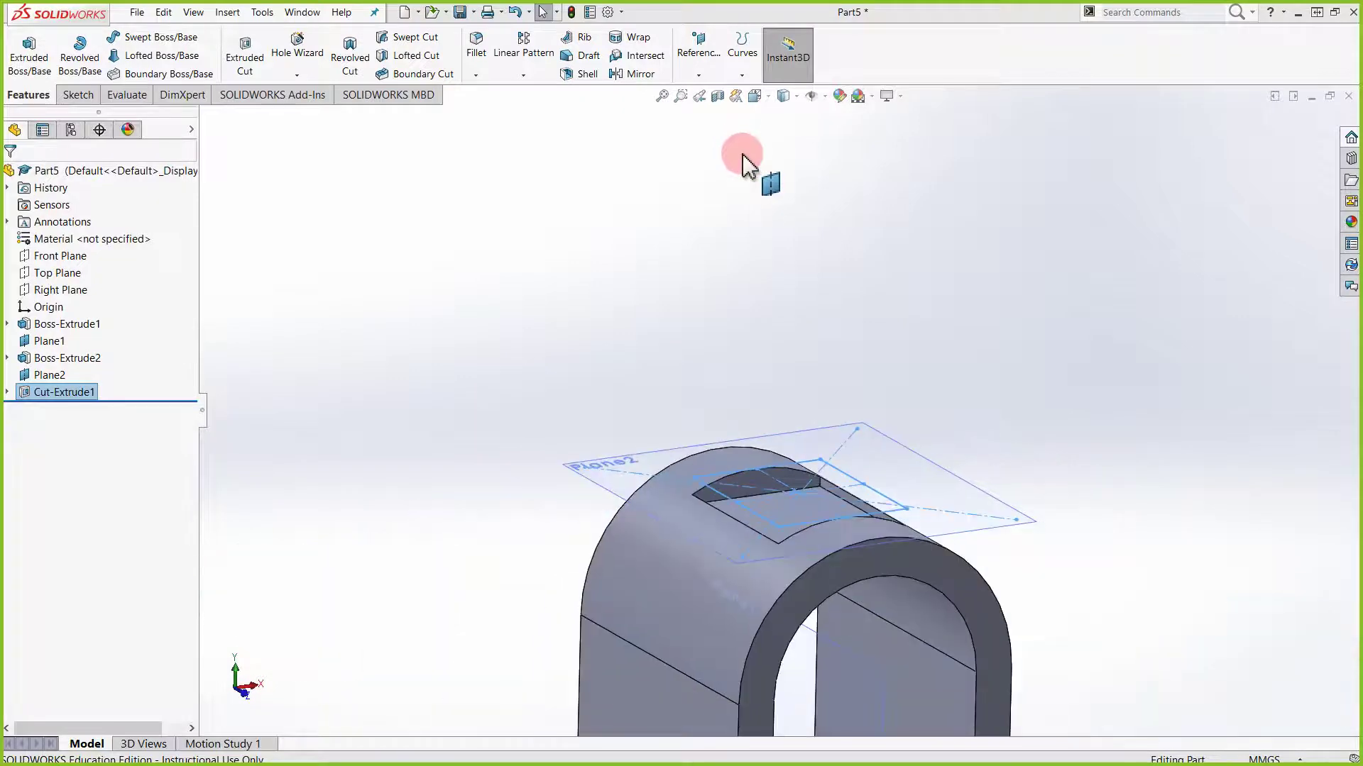
pyautogui.rightClick(49, 342)
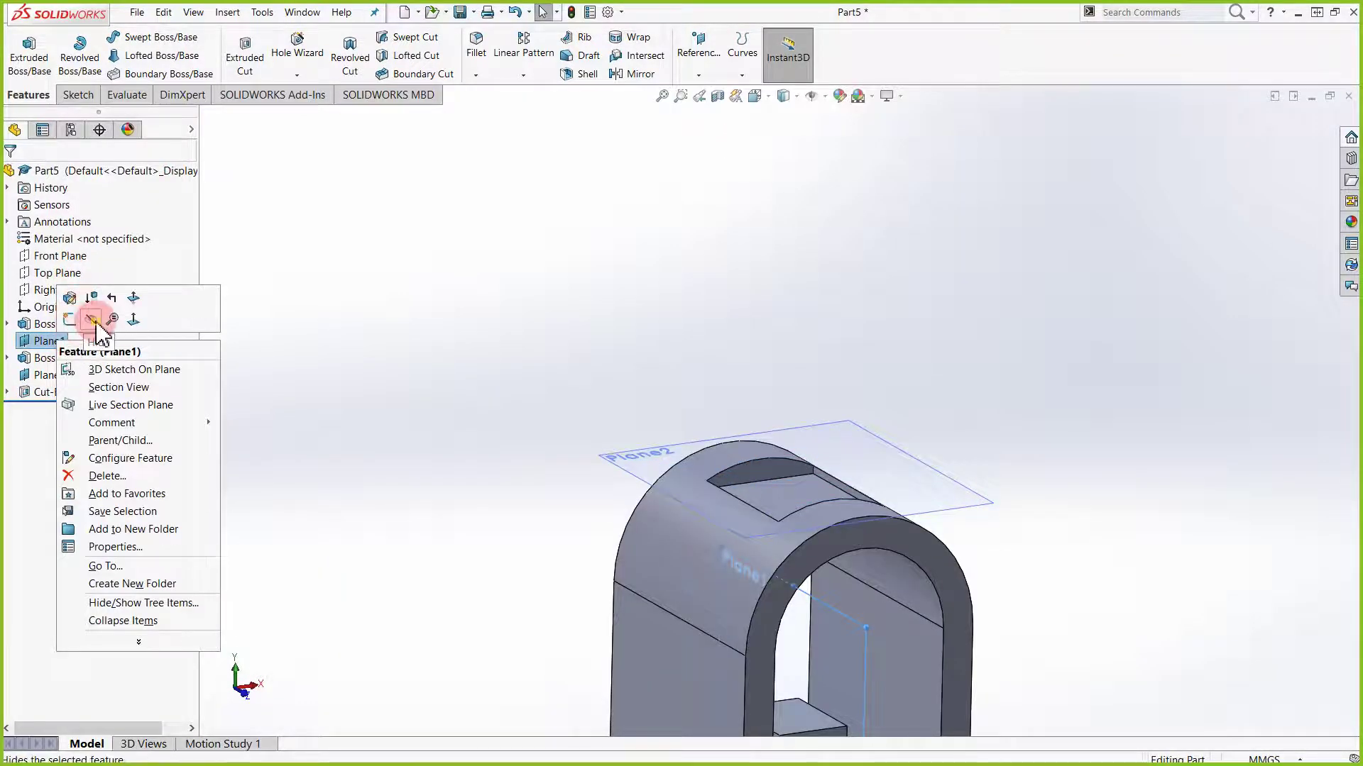
pyautogui.click(91, 321)
pyautogui.rightClick(49, 377)
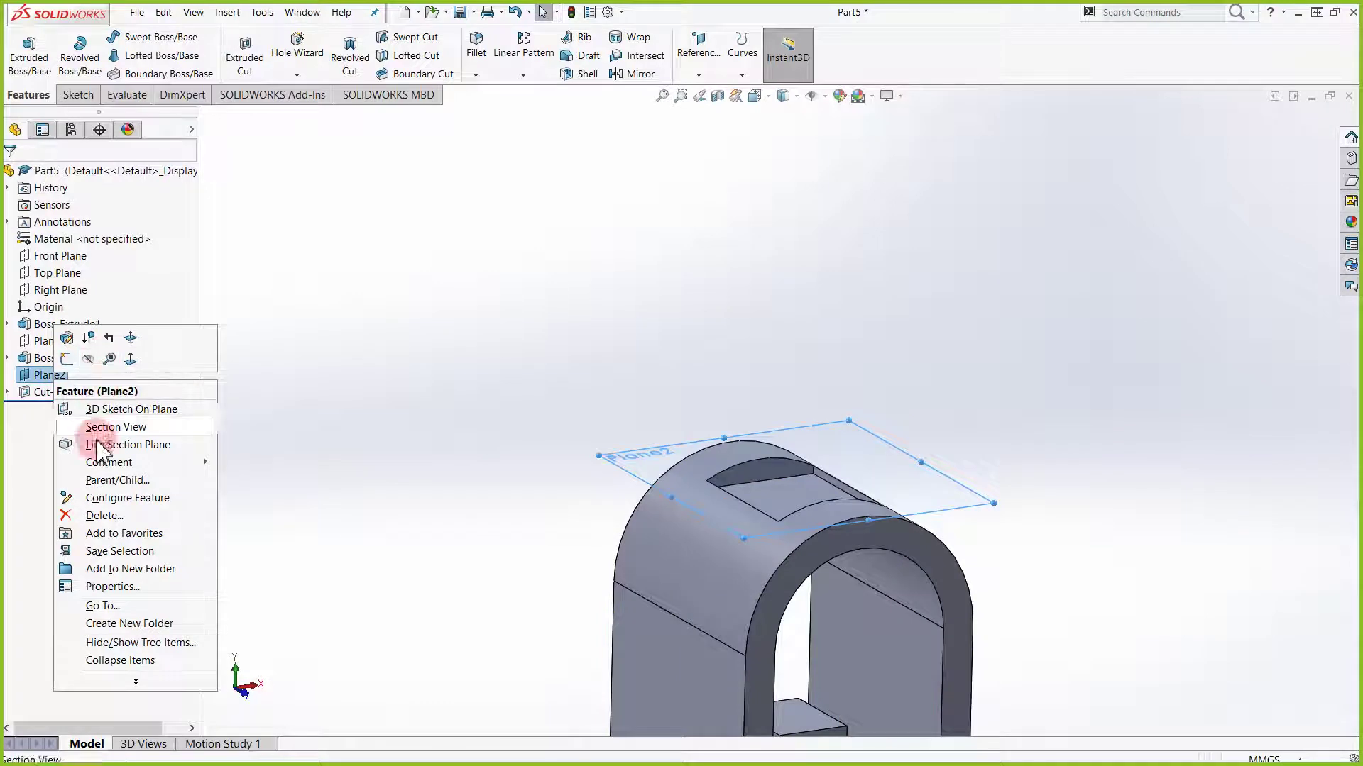
pyautogui.click(88, 358)
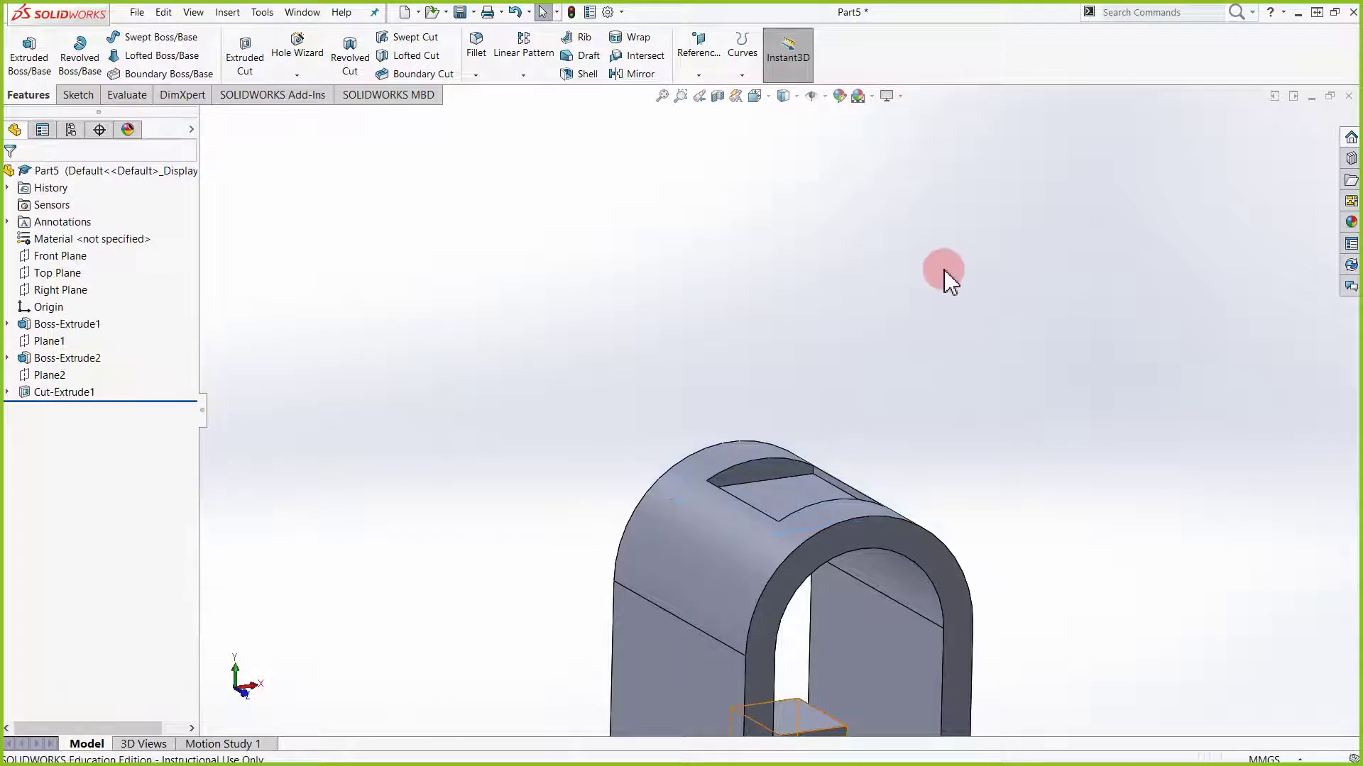
# Create a reference plane offset 30 mm outward from the part's flat outer side face on the negative X side
pyautogui.scroll(5, 943, 273)
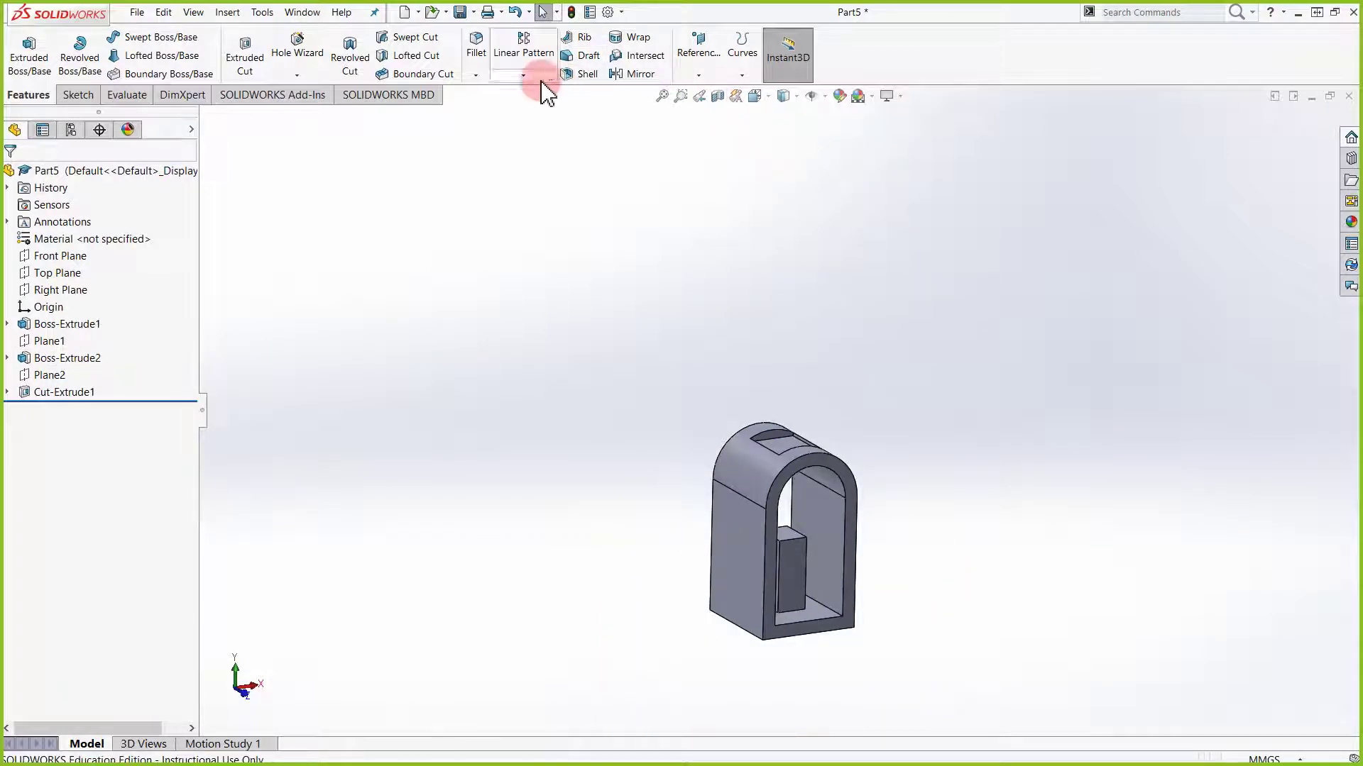
pyautogui.click(698, 77)
pyautogui.click(709, 94)
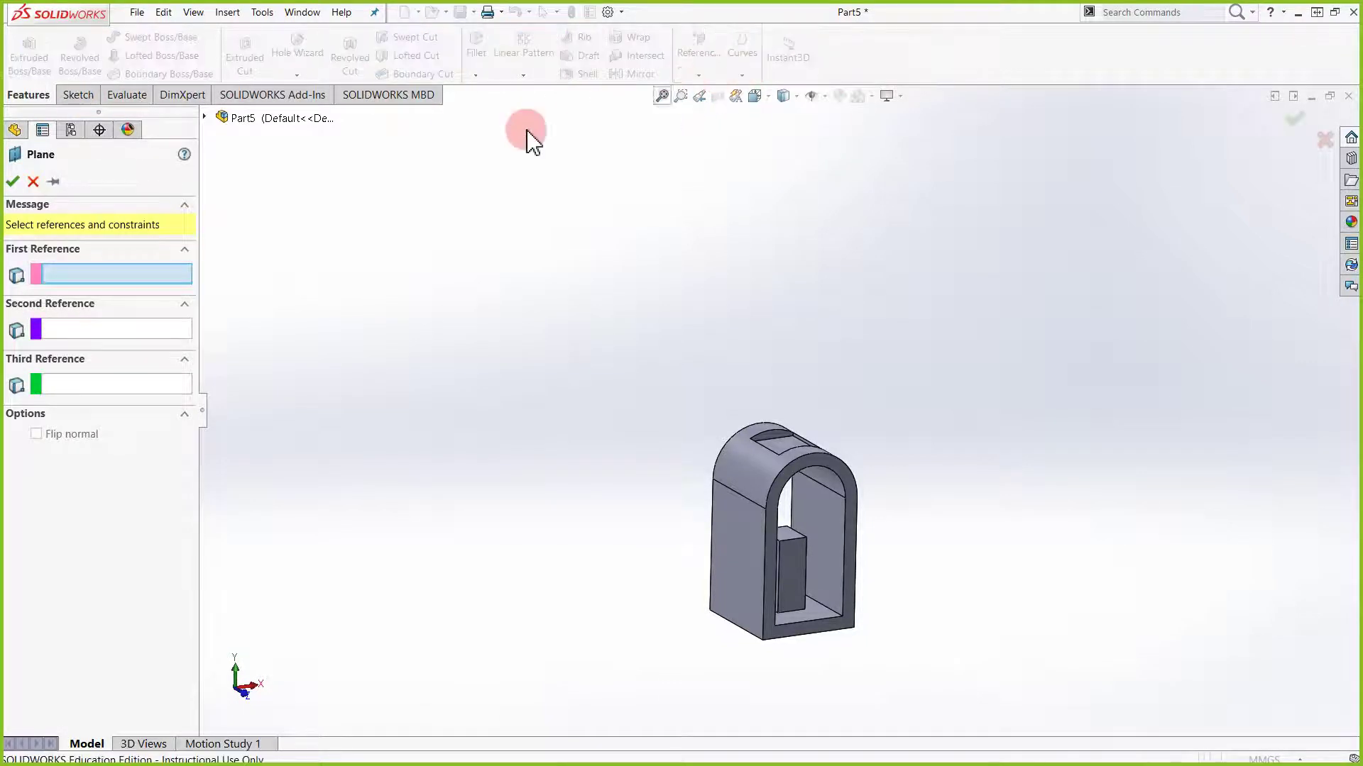
pyautogui.scroll(-3, 839, 566)
pyautogui.scroll(1, 697, 568)
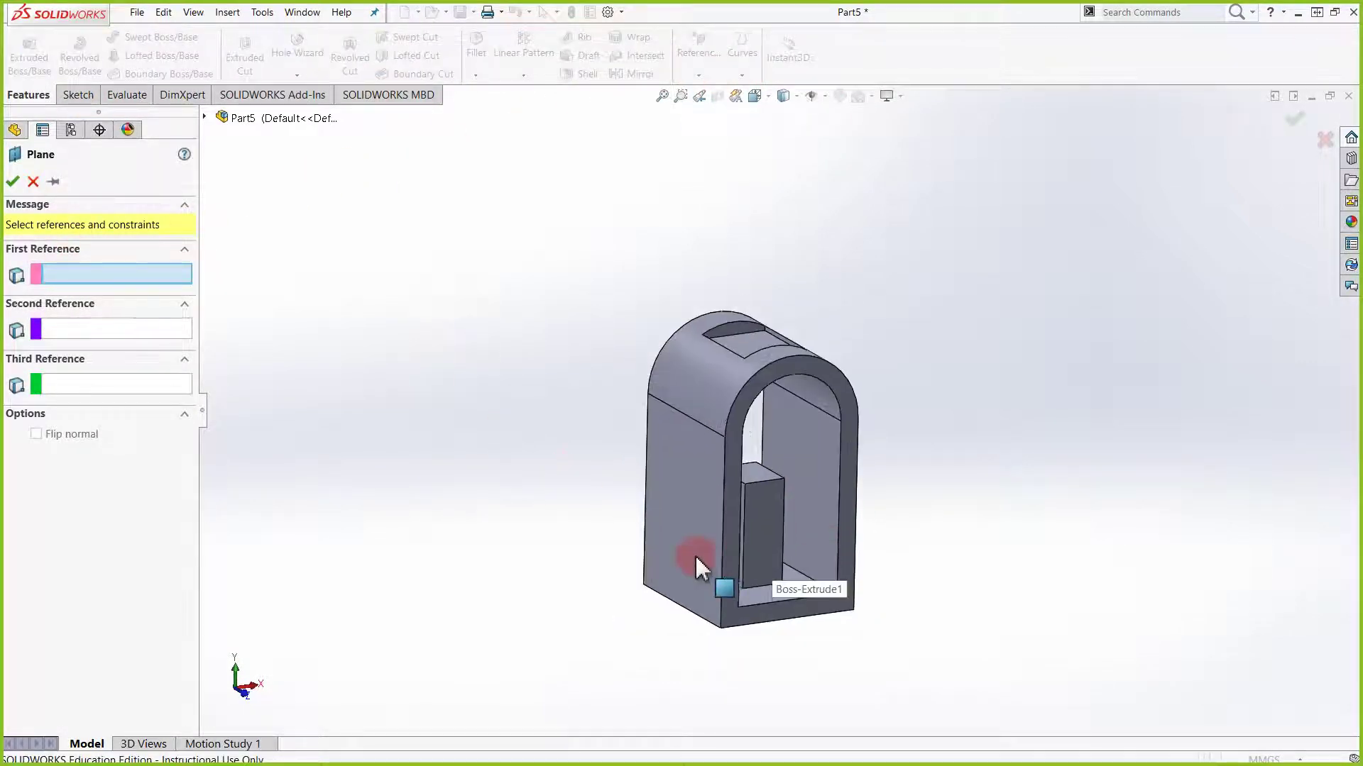
pyautogui.click(711, 478)
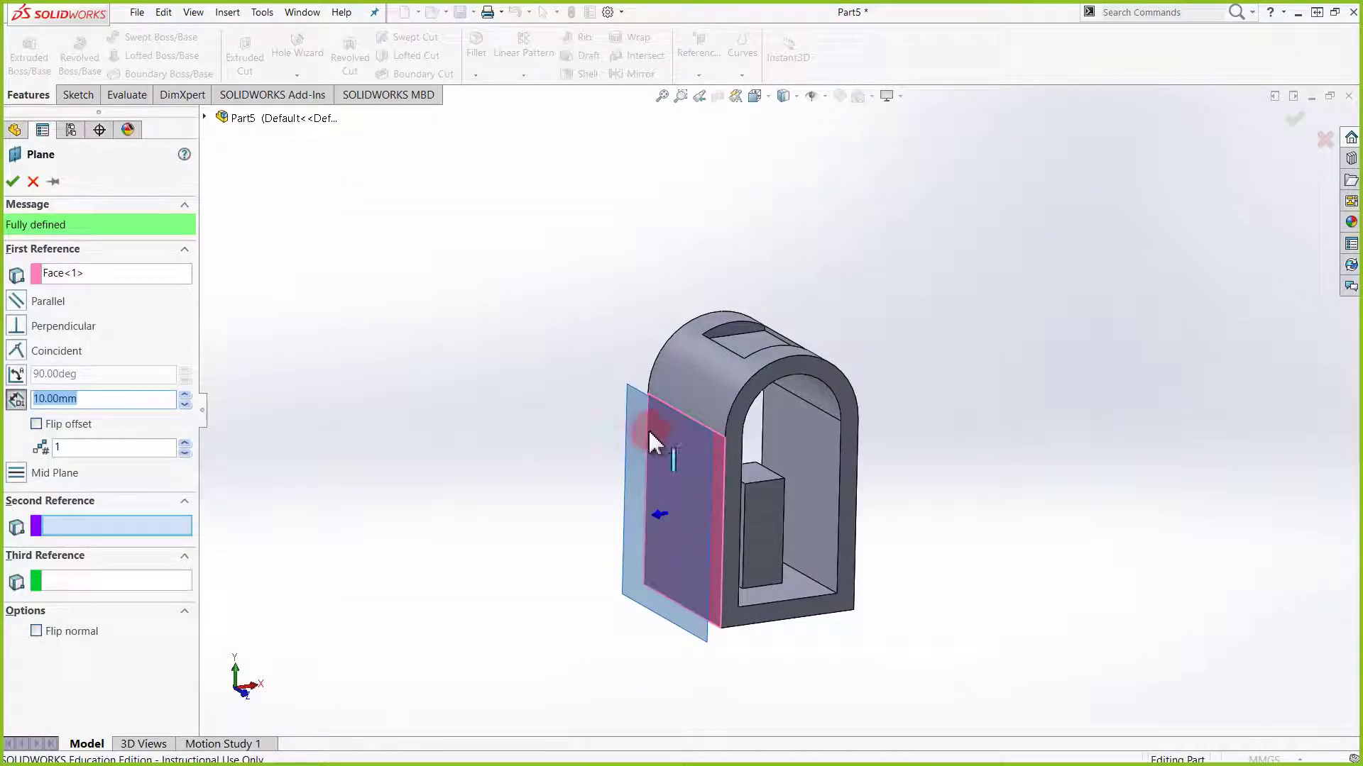
pyautogui.moveTo(660, 546)
pyautogui.mouseDown(button='middle')
pyautogui.moveTo(623, 505)
pyautogui.moveTo(650, 506)
pyautogui.mouseUp(button='middle')
pyautogui.click(445, 403)
pyautogui.click(55, 396)
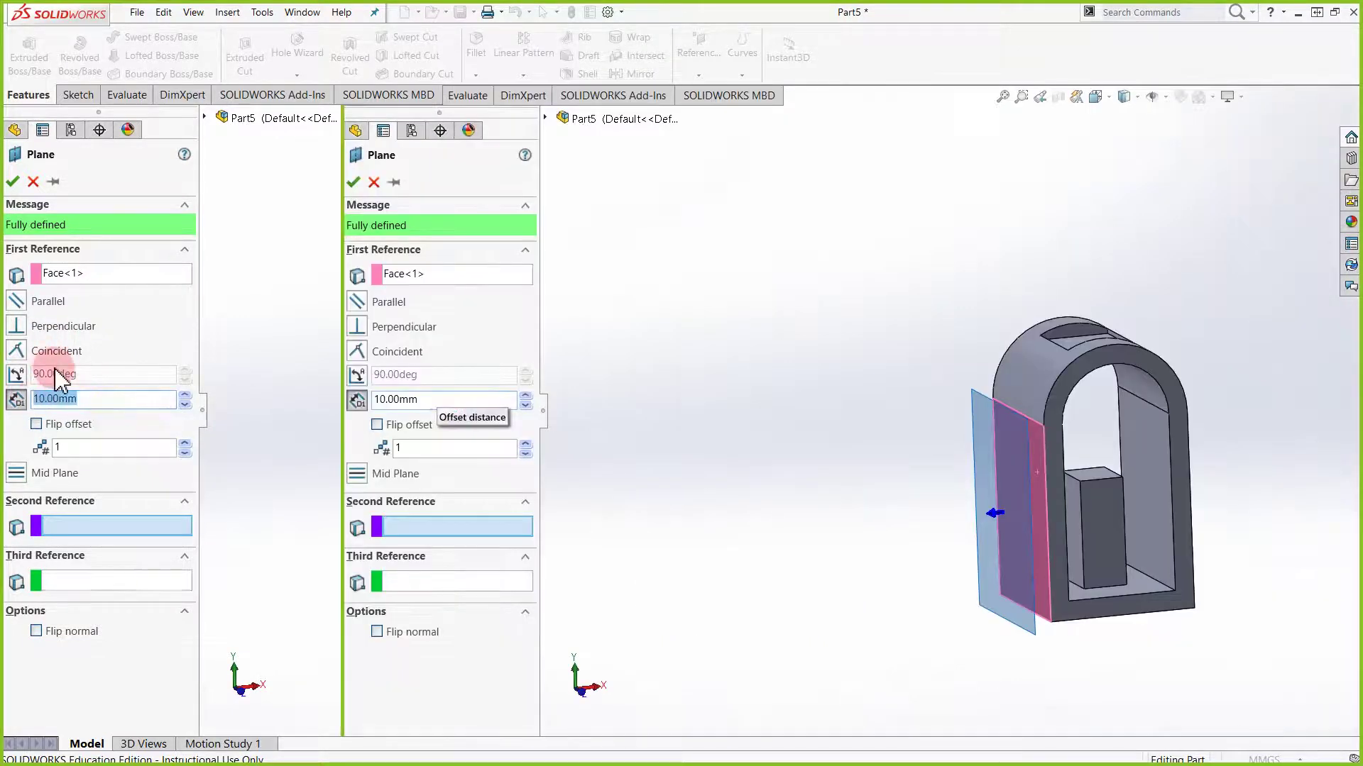
pyautogui.write('30')
pyautogui.press('Return')
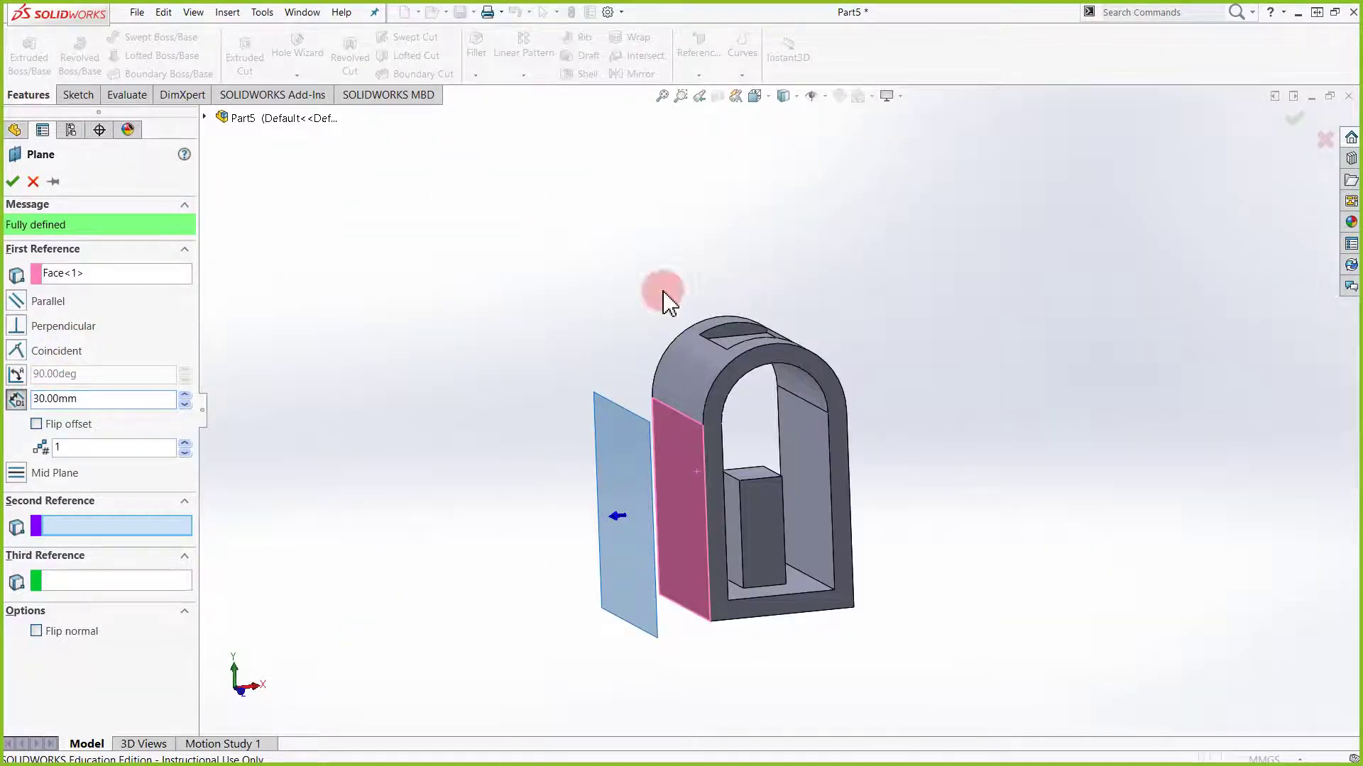
pyautogui.moveTo(648, 481)
pyautogui.mouseDown(button='middle')
pyautogui.moveTo(630, 462)
pyautogui.moveTo(639, 479)
pyautogui.mouseUp(button='middle')
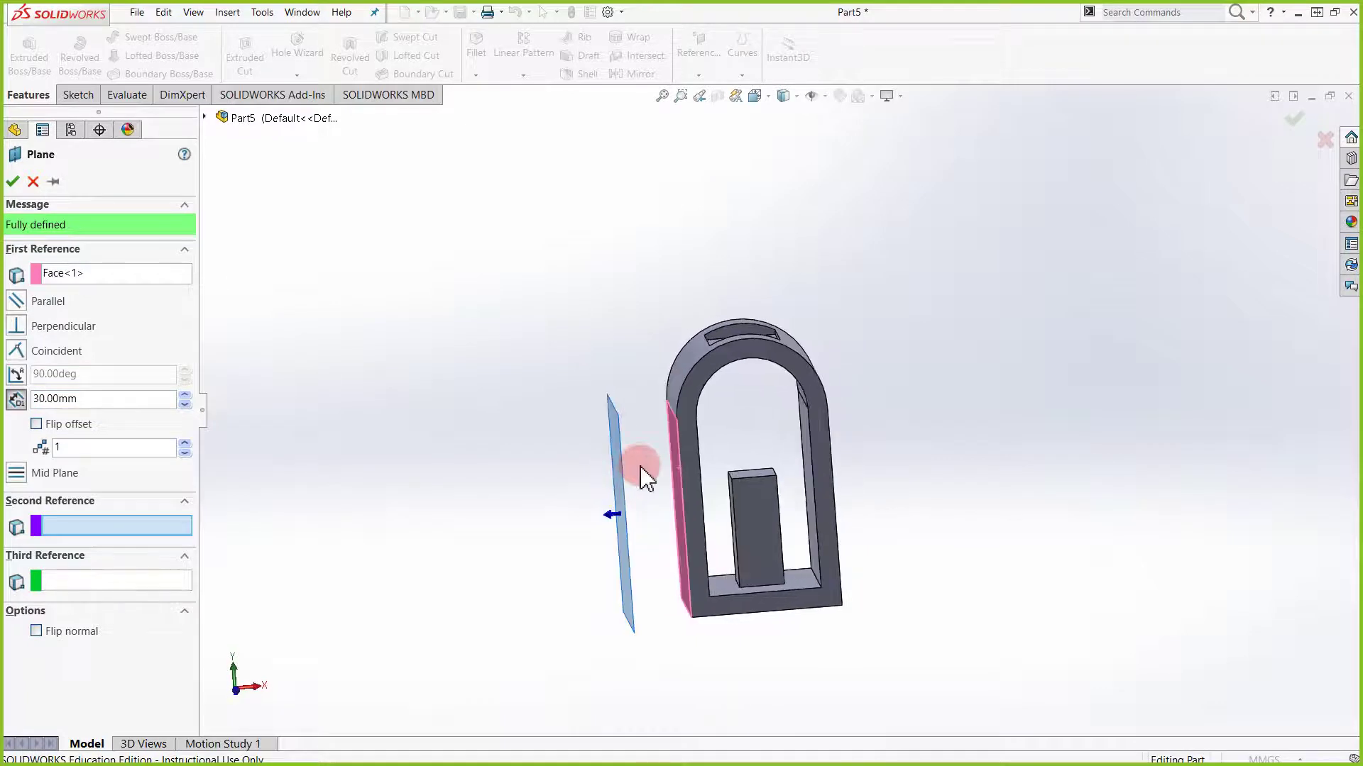
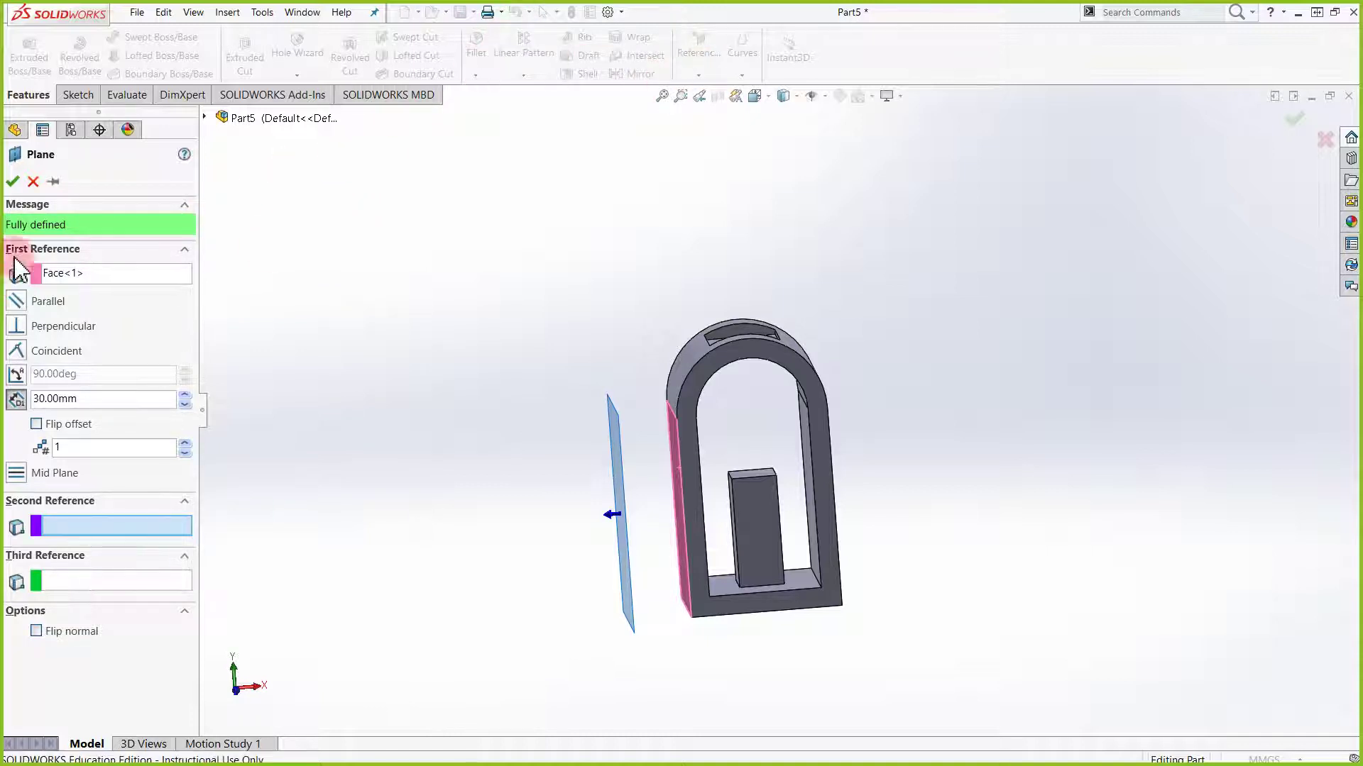
pyautogui.click(14, 182)
# Create a reference plane offset below the part's bottom face, removing Plane3 from the plane's references
pyautogui.moveTo(517, 496)
pyautogui.mouseDown(button='middle')
pyautogui.moveTo(538, 460)
pyautogui.moveTo(576, 459)
pyautogui.moveTo(508, 459)
pyautogui.moveTo(481, 374)
pyautogui.moveTo(509, 189)
pyautogui.mouseUp(button='middle')
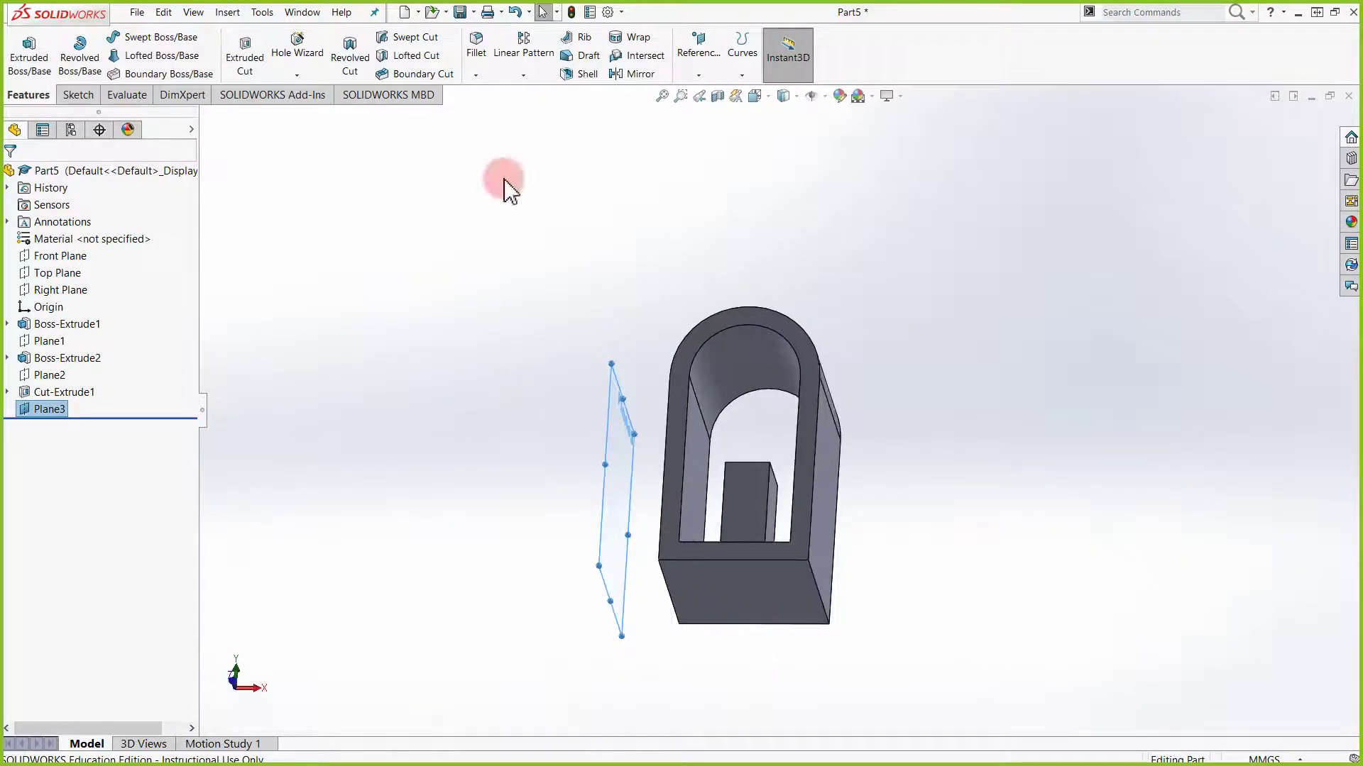
pyautogui.click(477, 55)
pyautogui.click(698, 53)
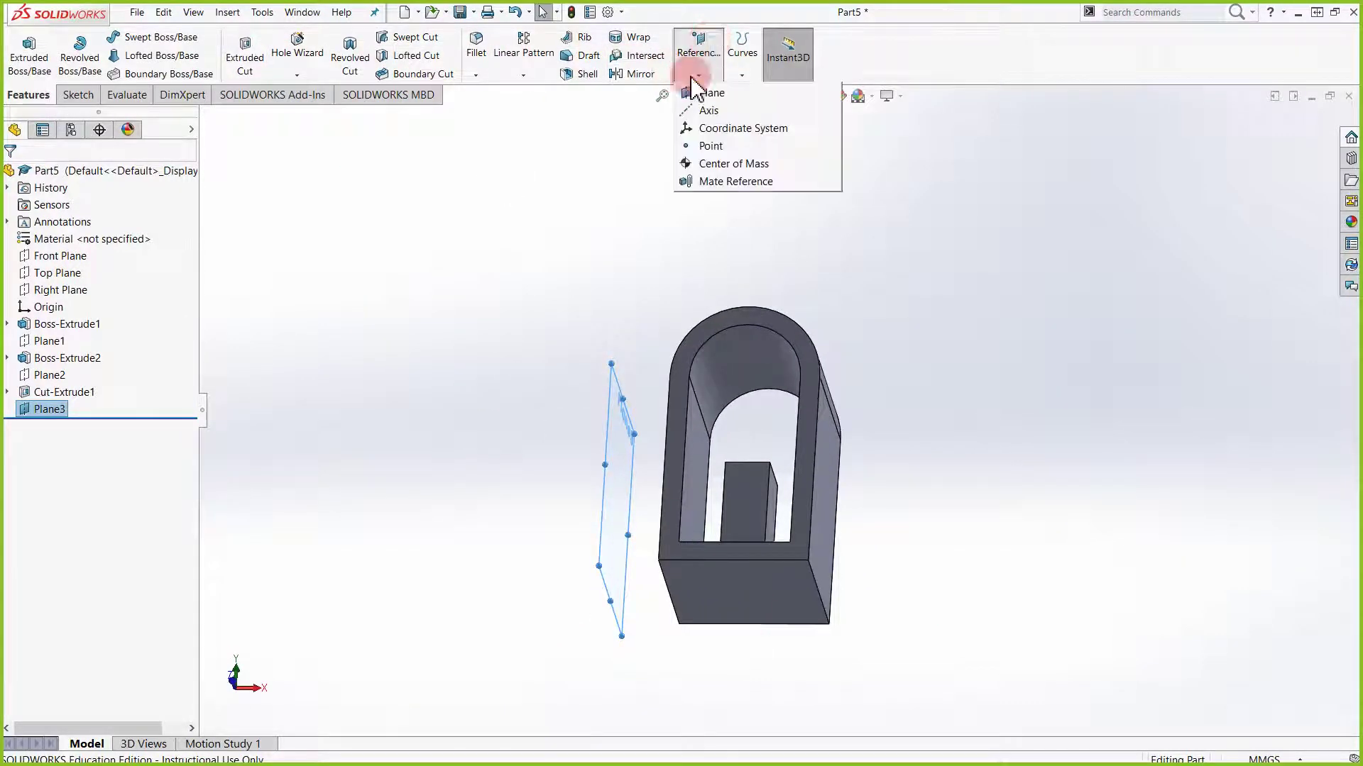
pyautogui.click(712, 93)
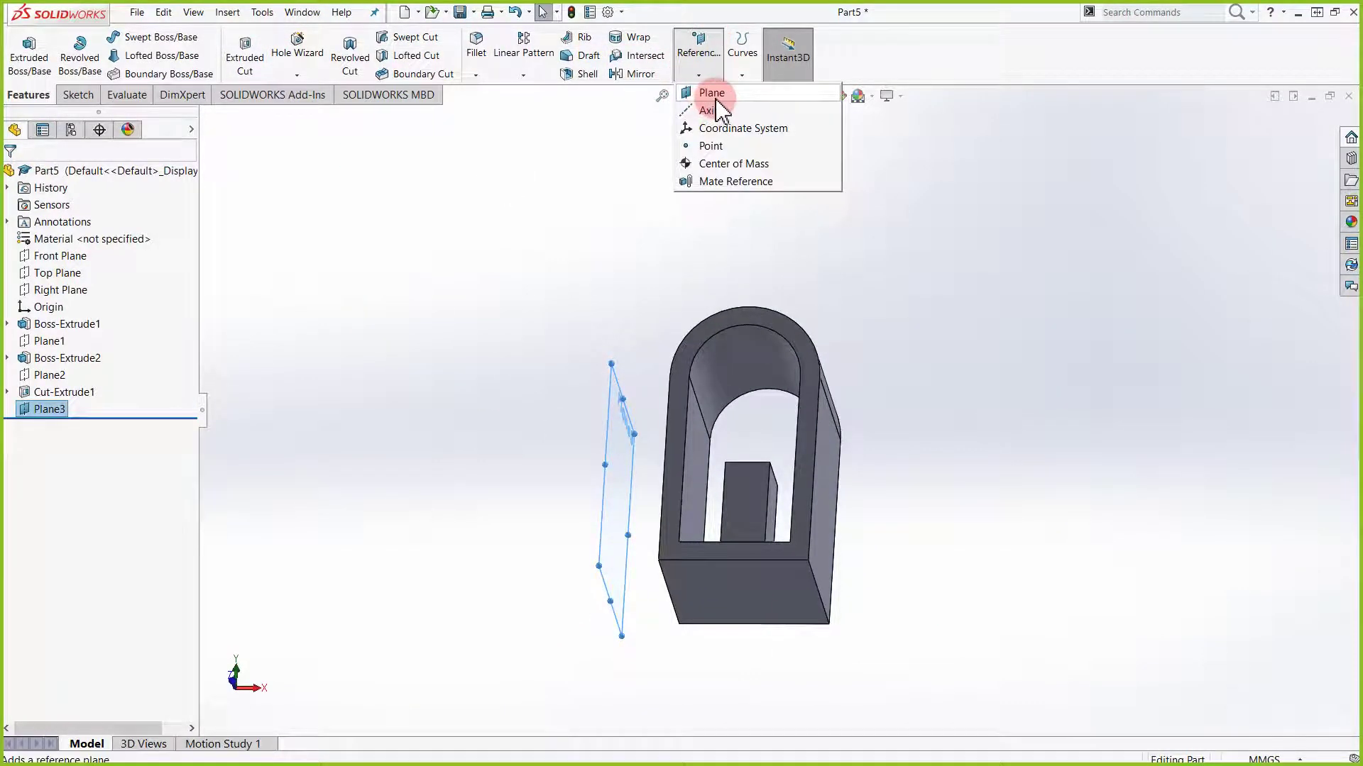
pyautogui.click(766, 589)
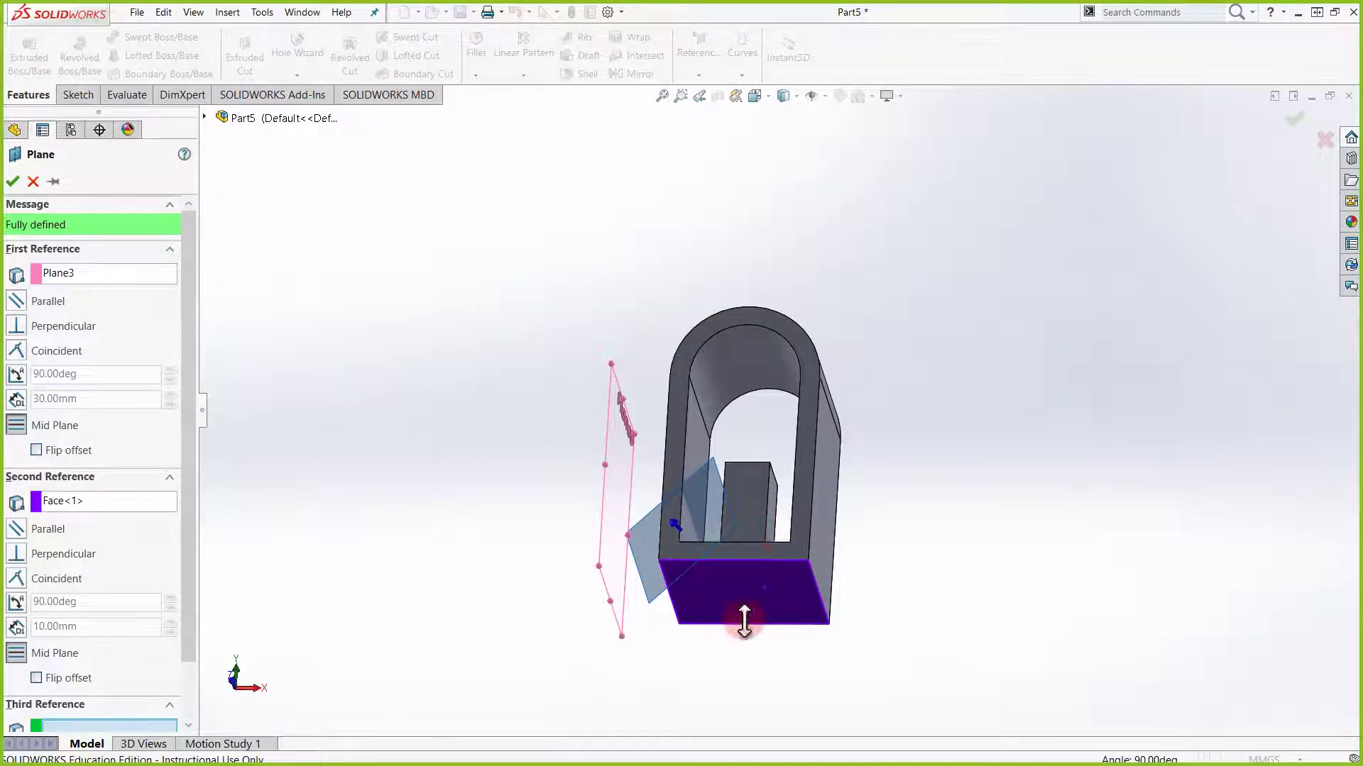
pyautogui.moveTo(745, 624); pyautogui.dragTo(932, 733, button='middle')
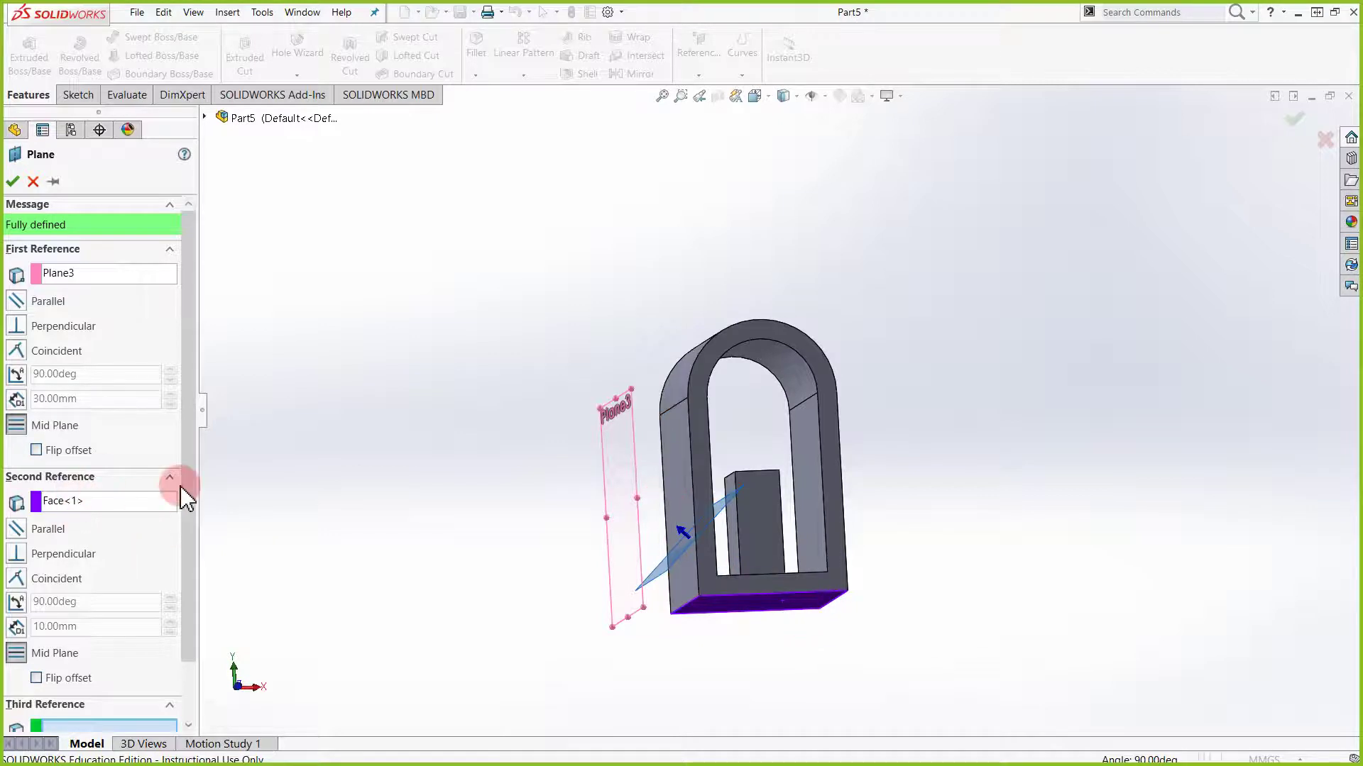
pyautogui.rightClick(101, 284)
pyautogui.click(137, 298)
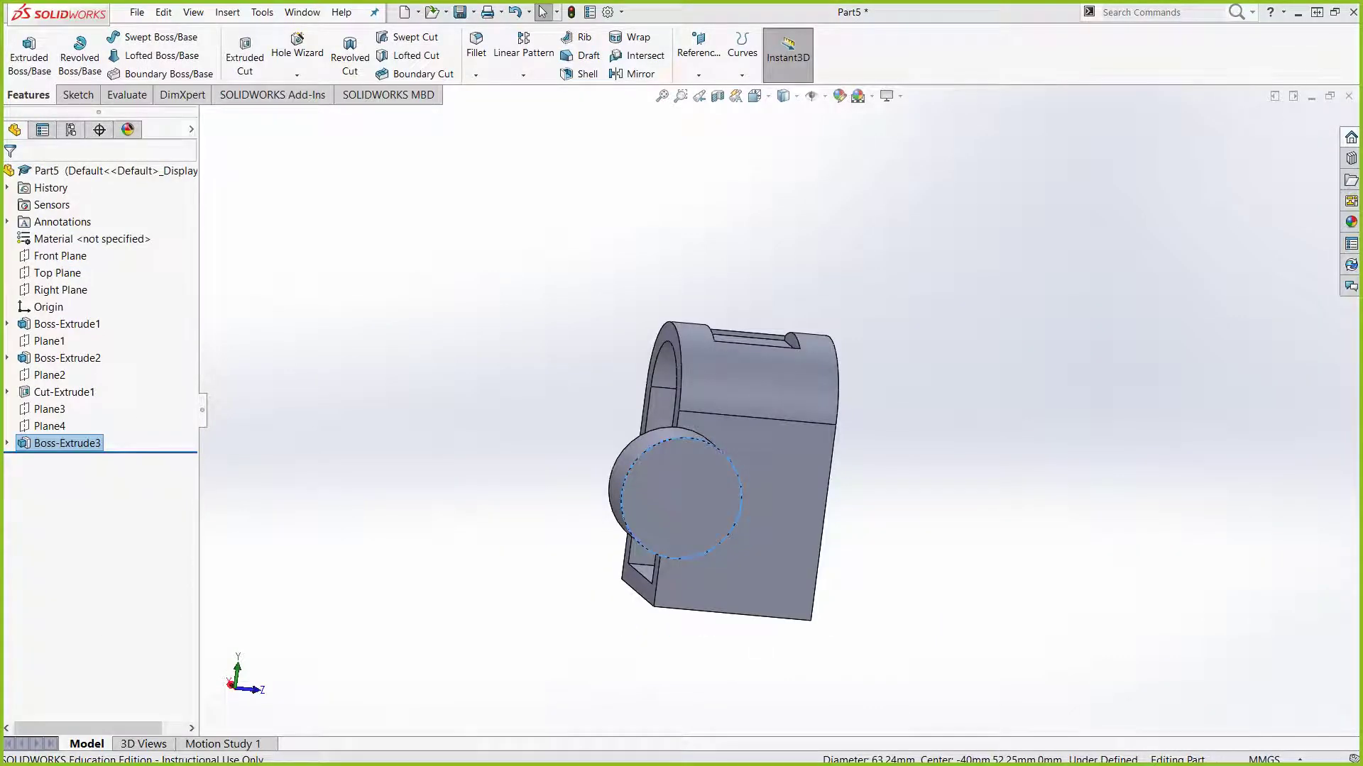
# Undo the circular boss extrusion on the part's side, keeping its circle sketch
pyautogui.moveTo(451, 612); pyautogui.dragTo(435, 572, button='middle')
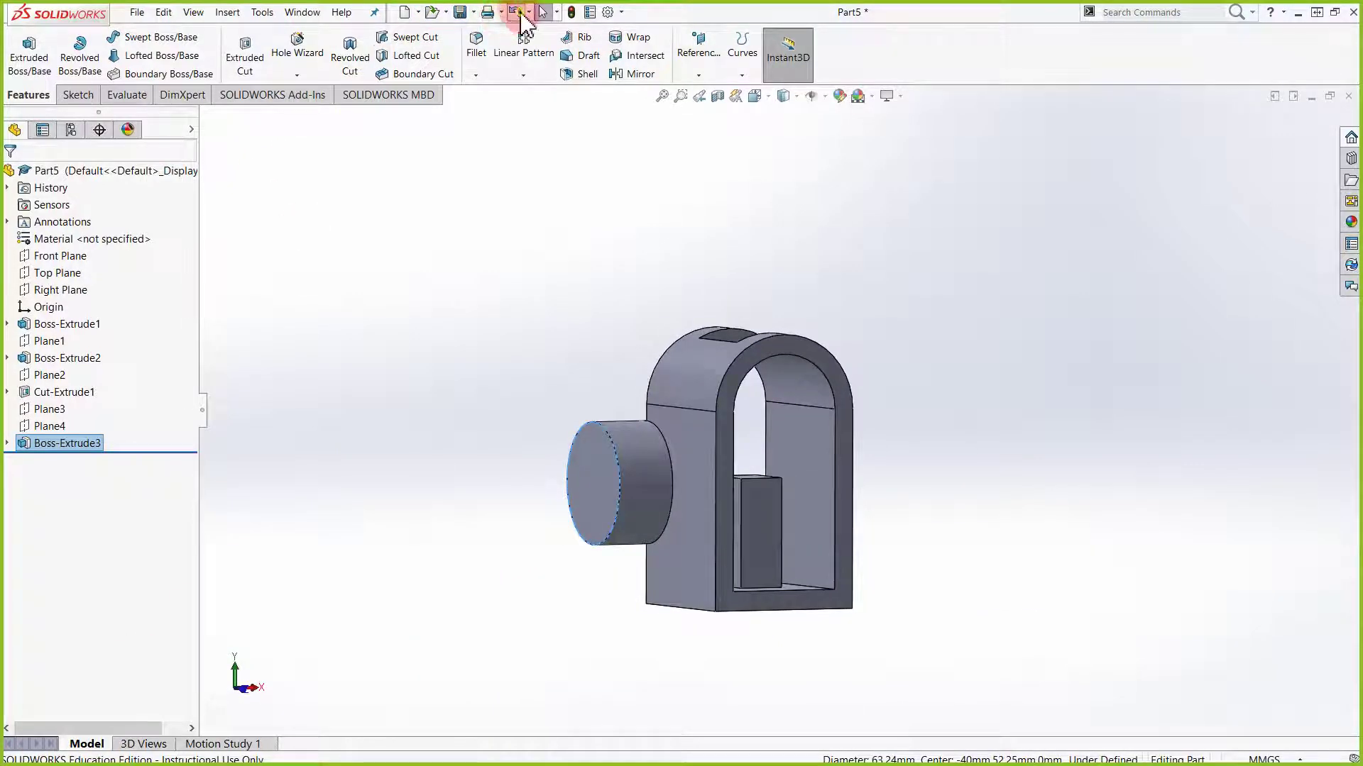
pyautogui.click(516, 13)
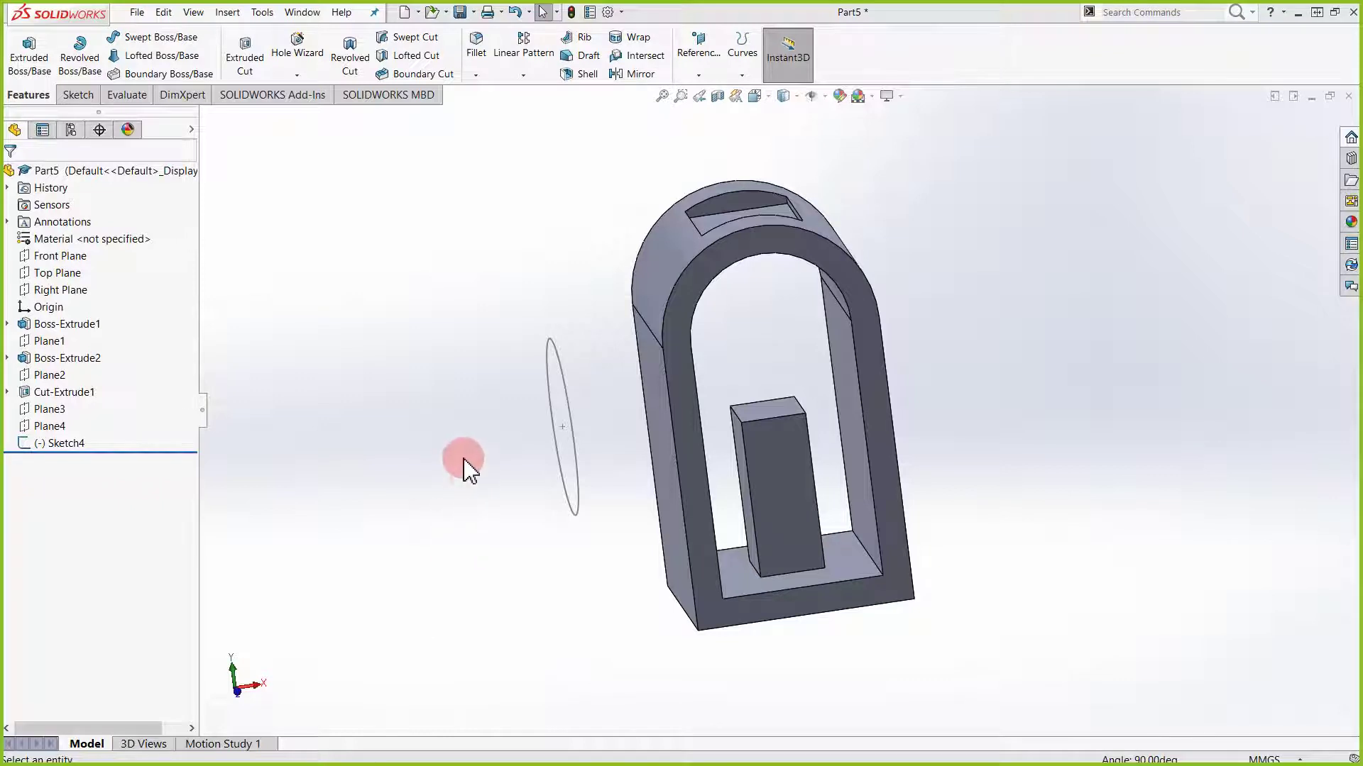
pyautogui.moveTo(537, 468)
pyautogui.mouseDown(button='middle')
pyautogui.moveTo(569, 444)
pyautogui.moveTo(496, 493)
pyautogui.mouseUp(button='middle')
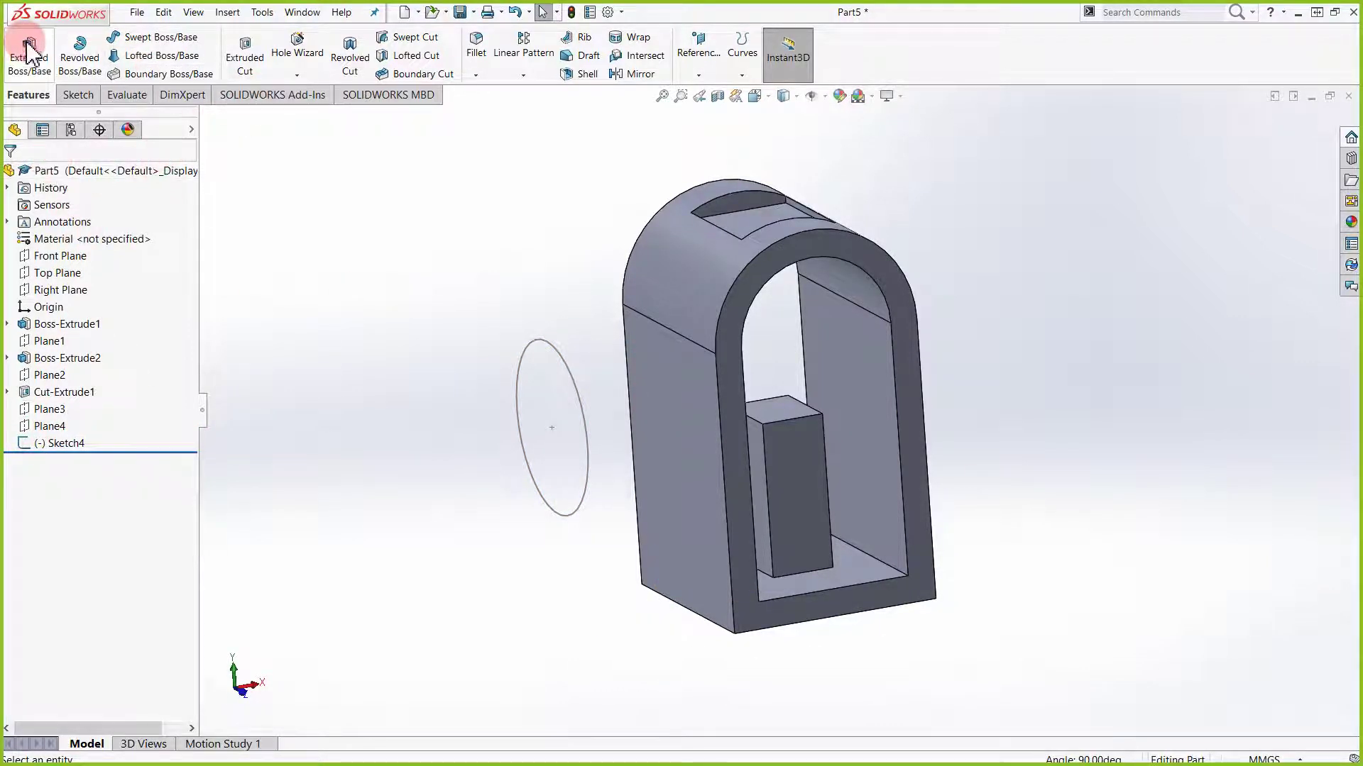
pyautogui.click(74, 95)
pyautogui.click(21, 46)
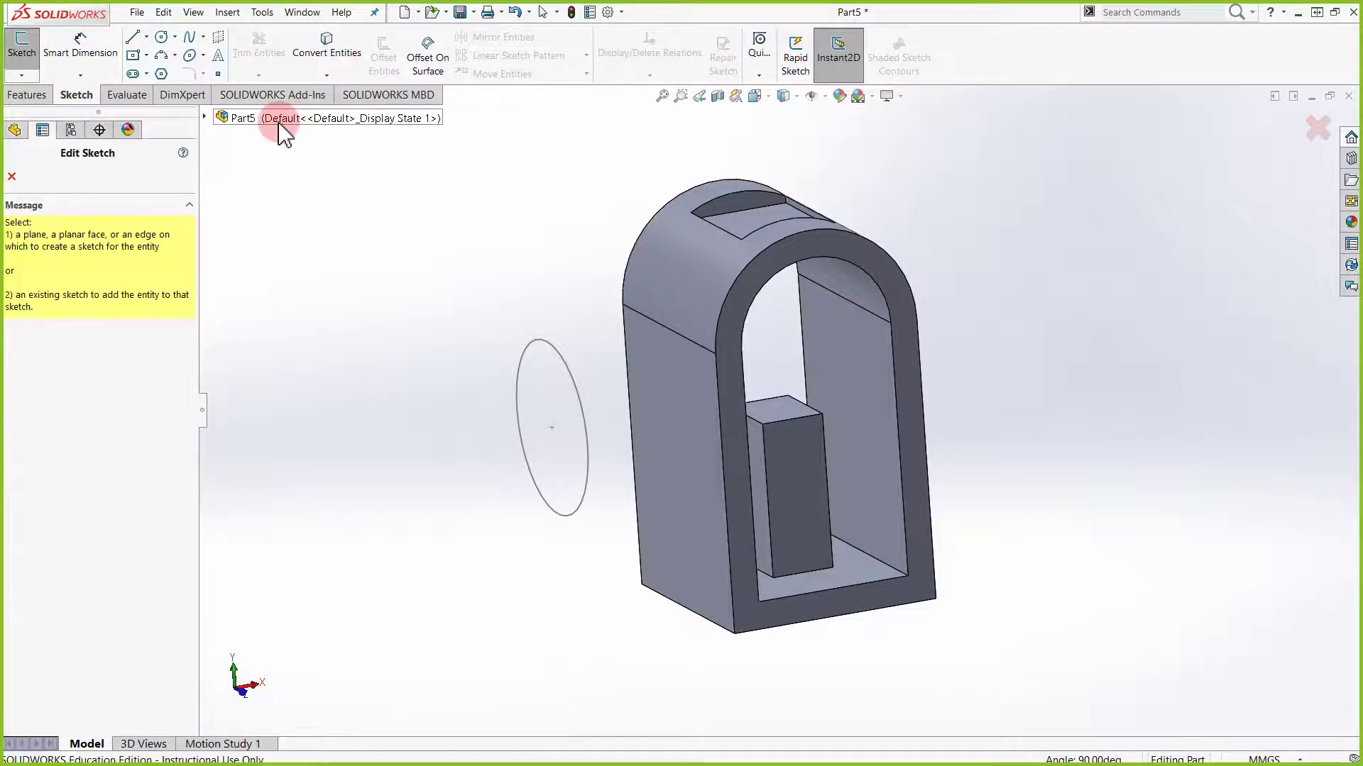
pyautogui.click(186, 124)
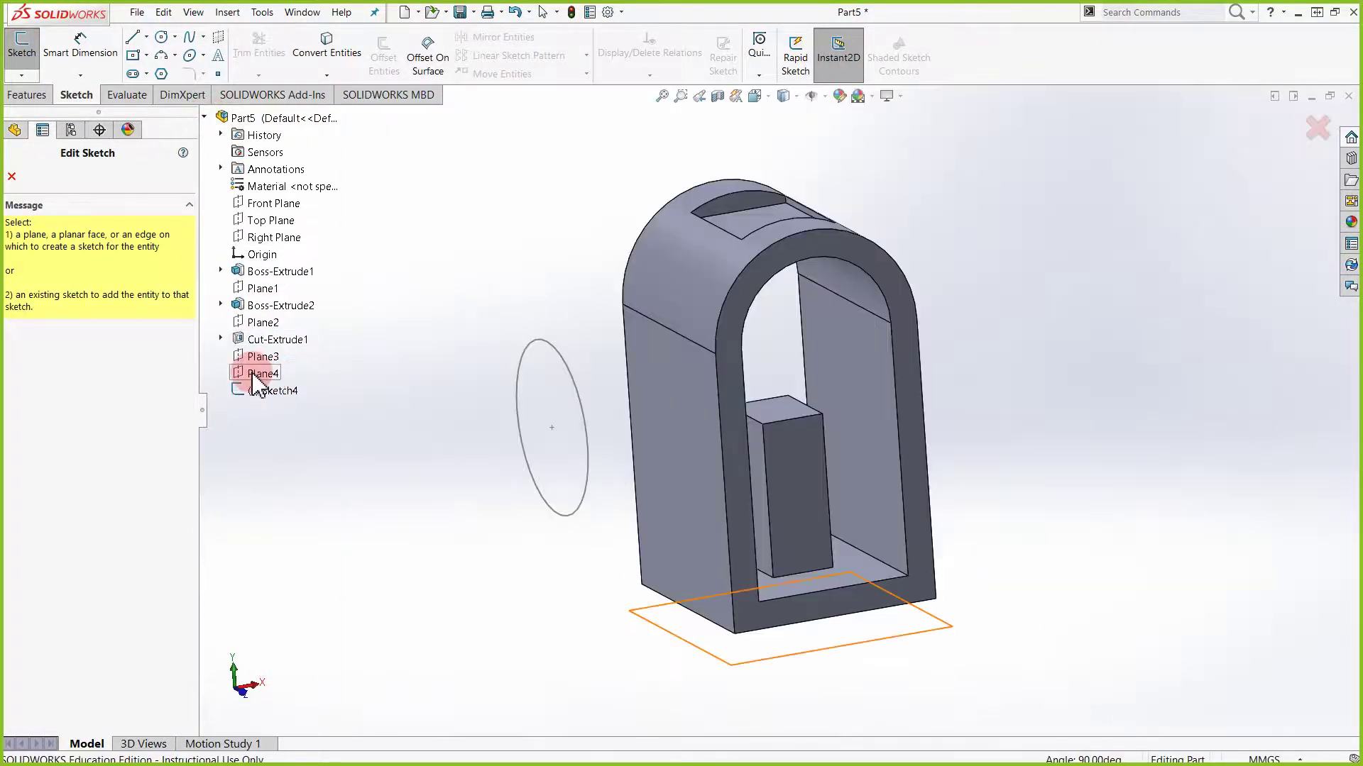
pyautogui.click(263, 356)
pyautogui.click(12, 176)
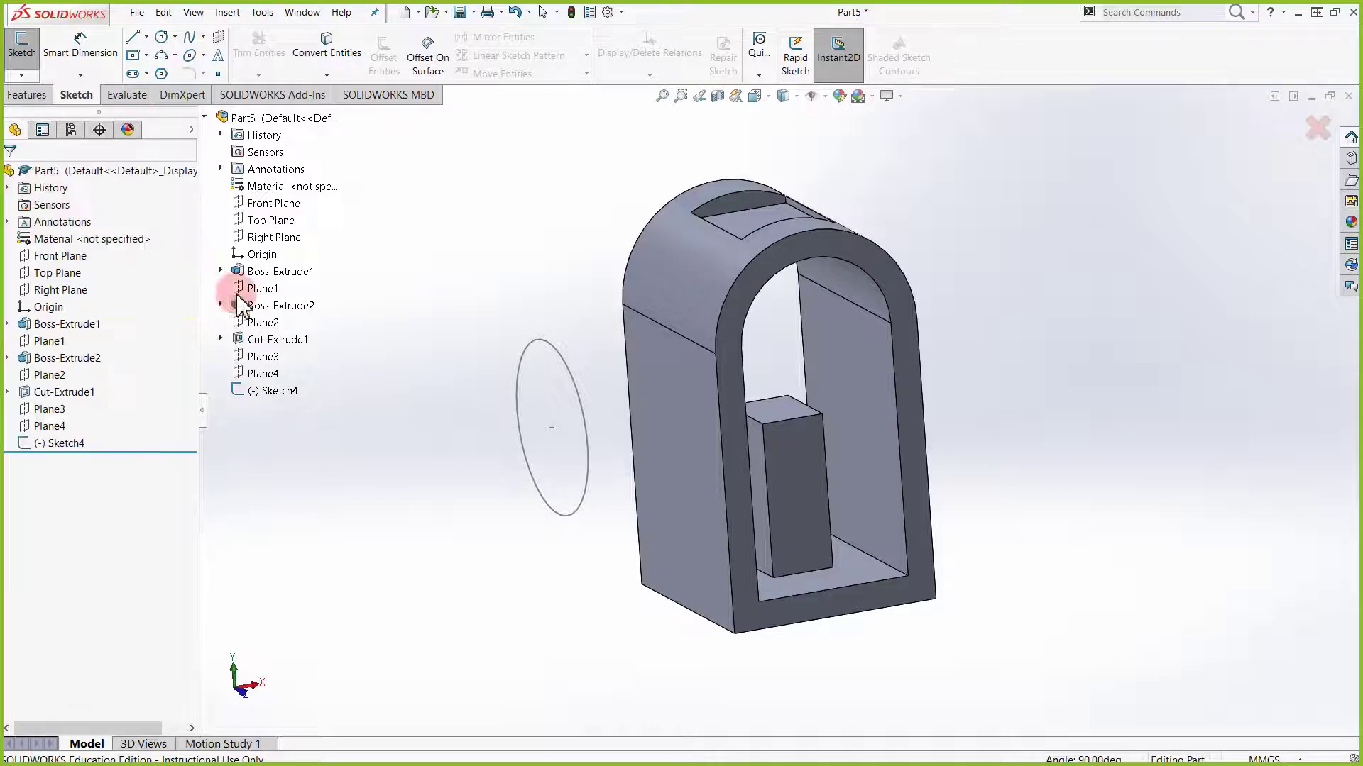
pyautogui.click(635, 484)
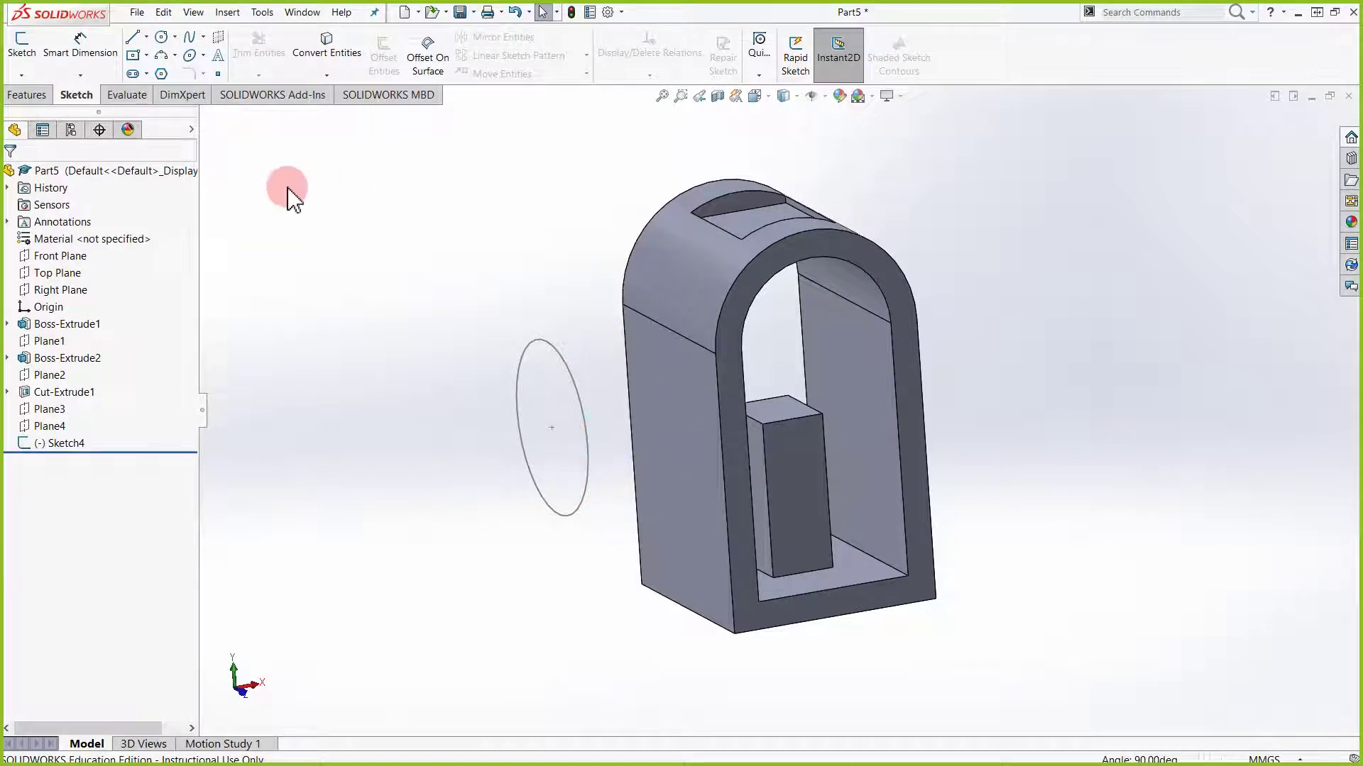
# Extrude the circle in Sketch4 as a boss with Up To Surface, ending at the part's outer side face on the positive X side
pyautogui.click(29, 95)
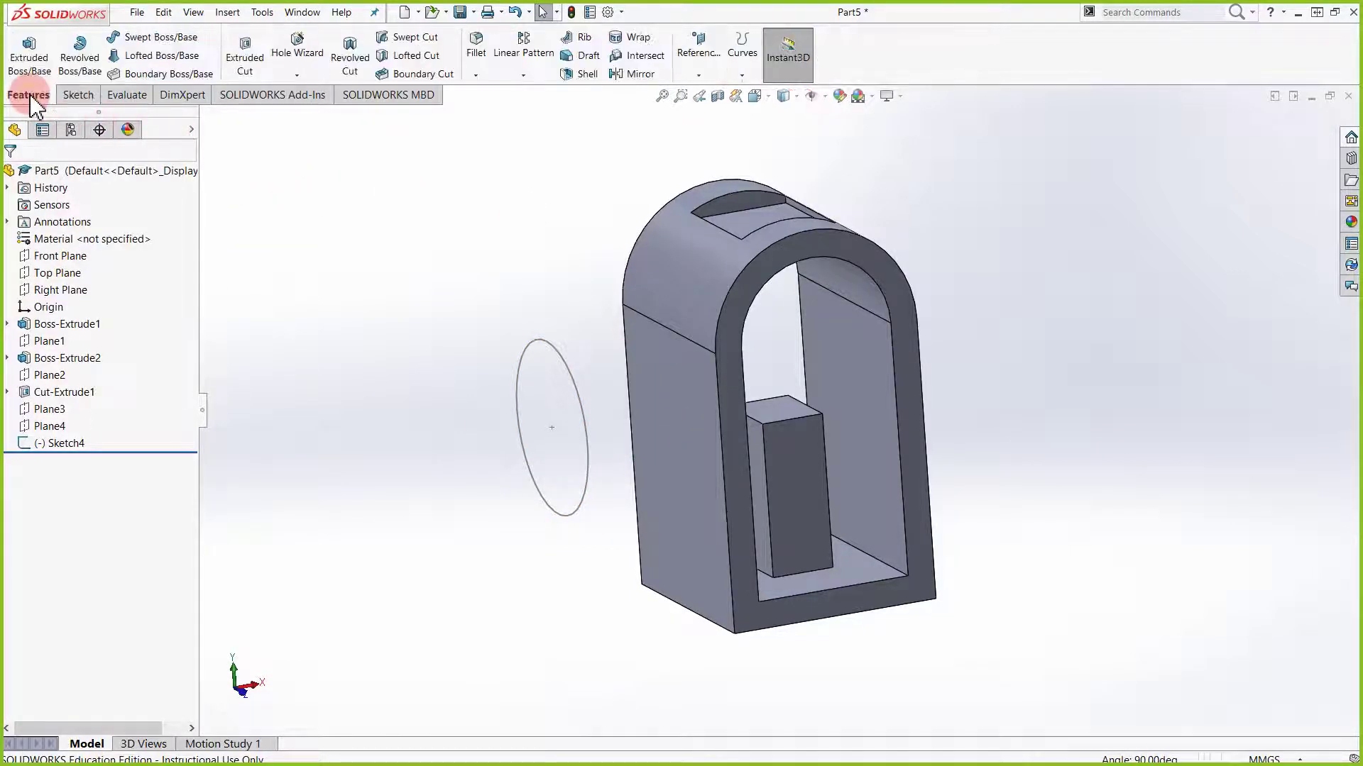
pyautogui.click(29, 54)
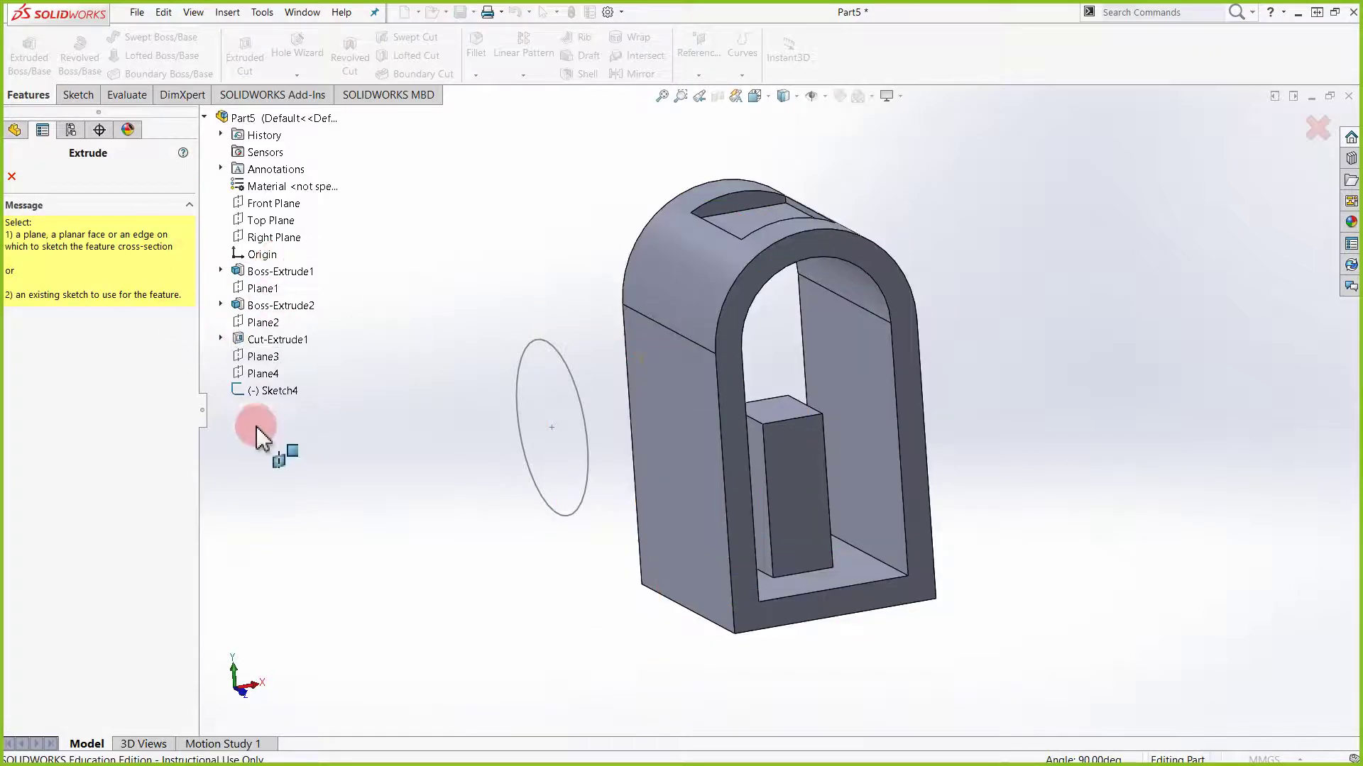
pyautogui.click(281, 391)
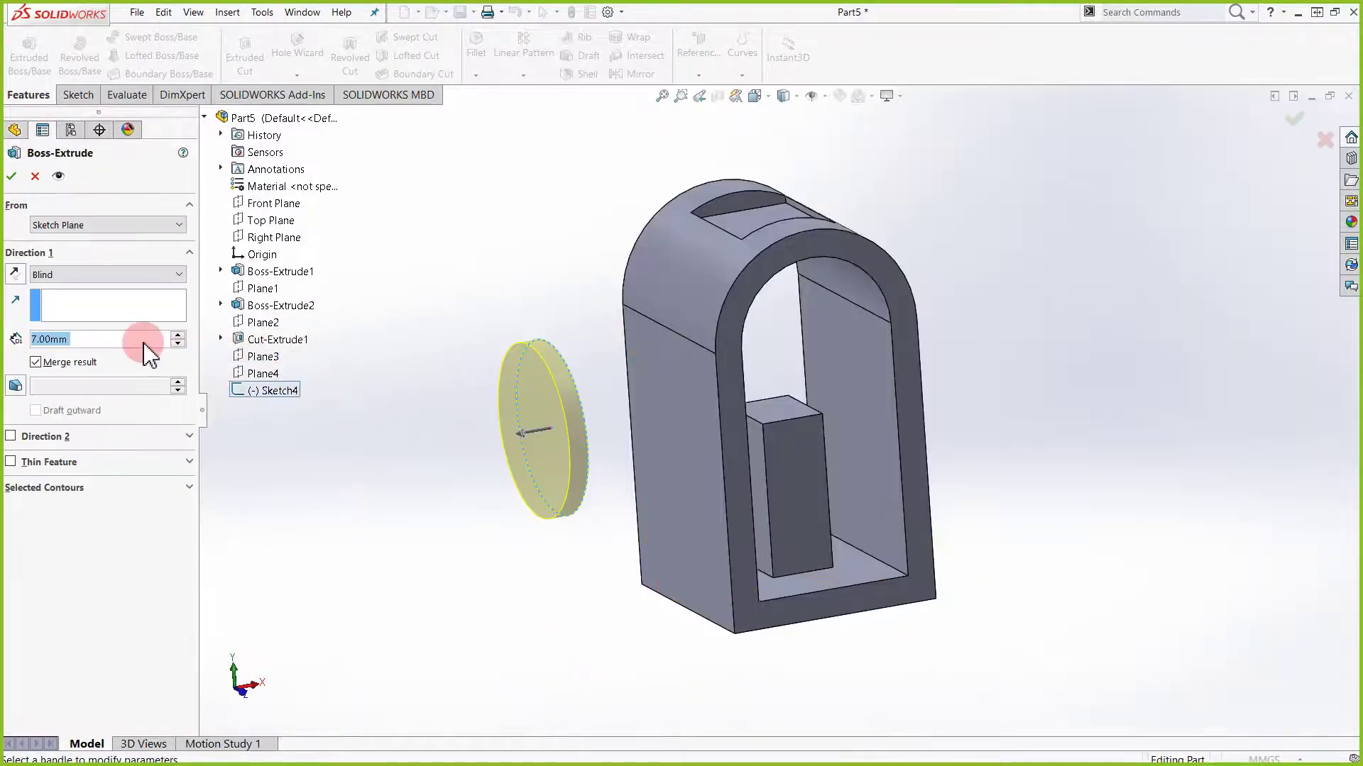
pyautogui.click(131, 277)
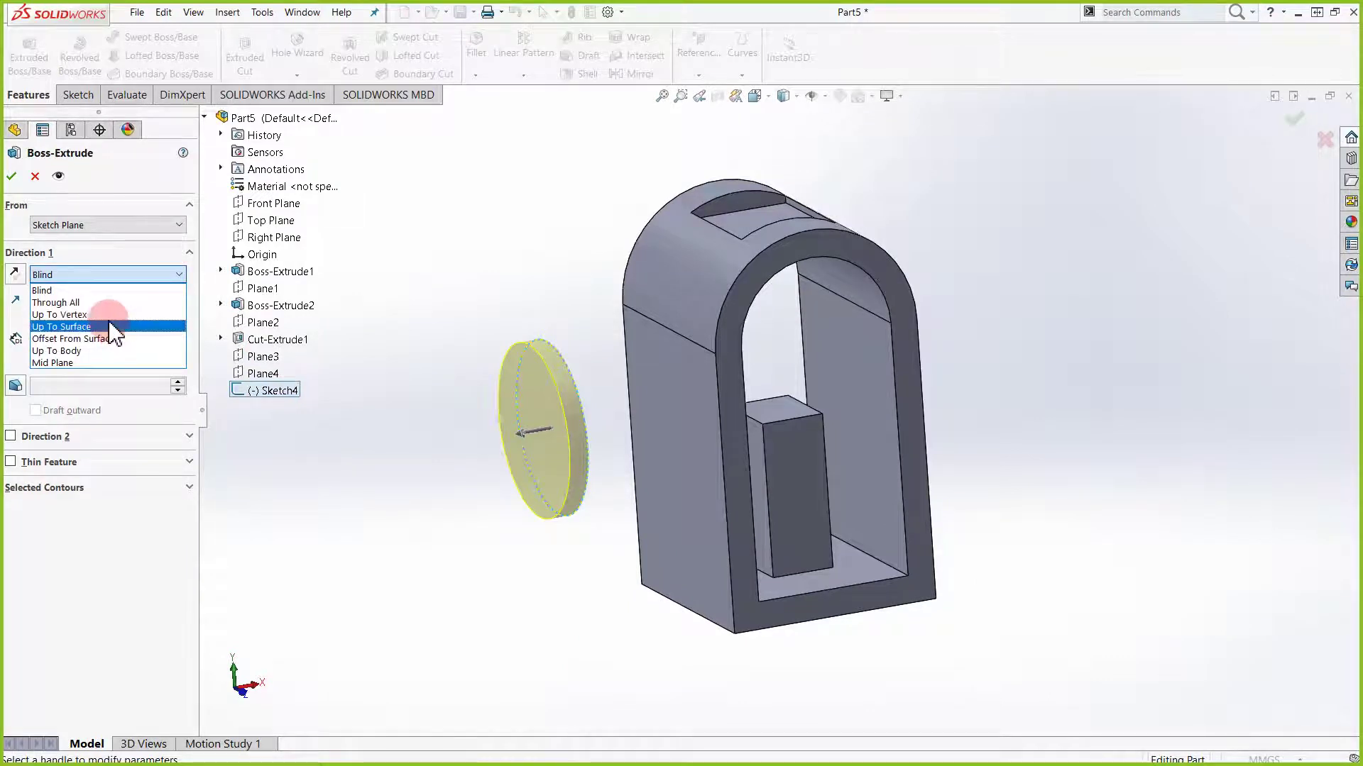
pyautogui.click(43, 327)
pyautogui.moveTo(758, 414); pyautogui.dragTo(852, 395, button='middle')
pyautogui.click(845, 390)
pyautogui.moveTo(522, 505); pyautogui.dragTo(594, 496, button='middle')
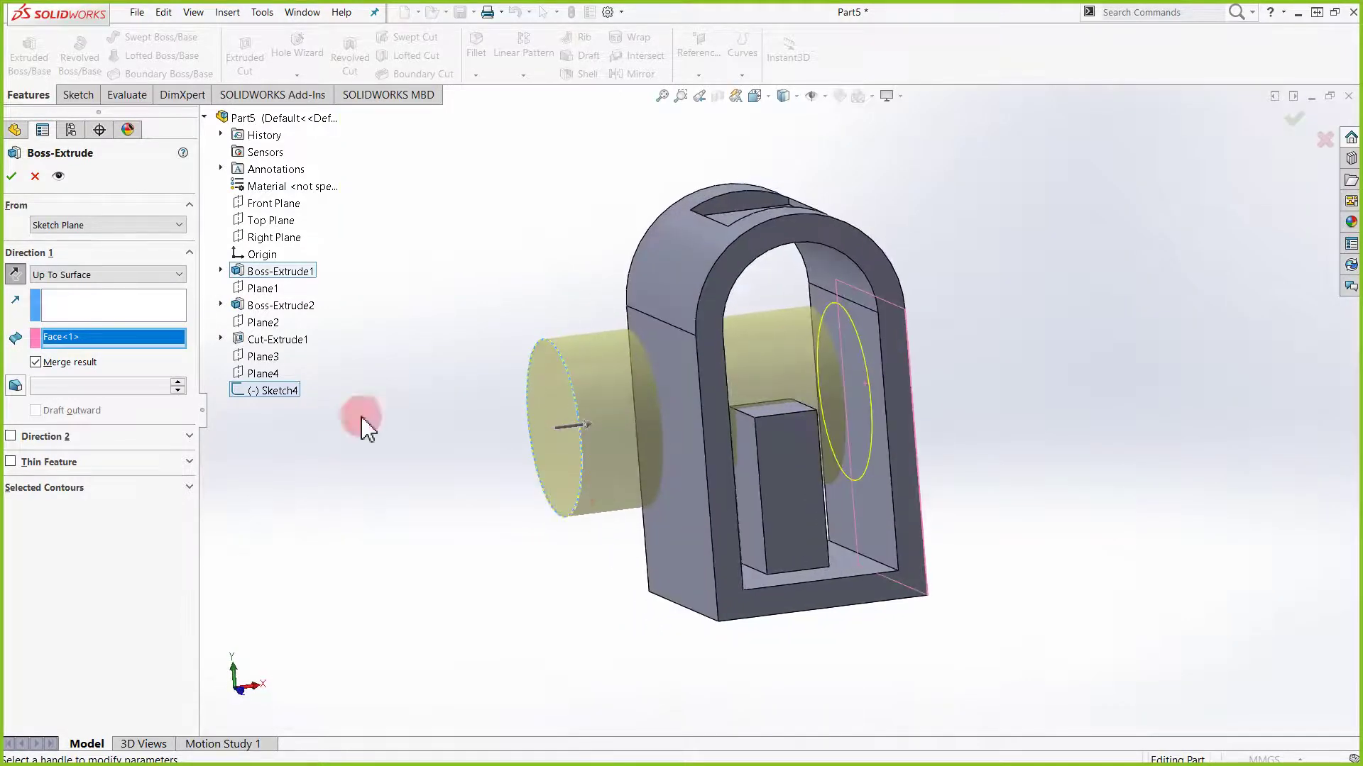
pyautogui.click(12, 177)
pyautogui.moveTo(502, 596); pyautogui.dragTo(673, 588, button='middle')
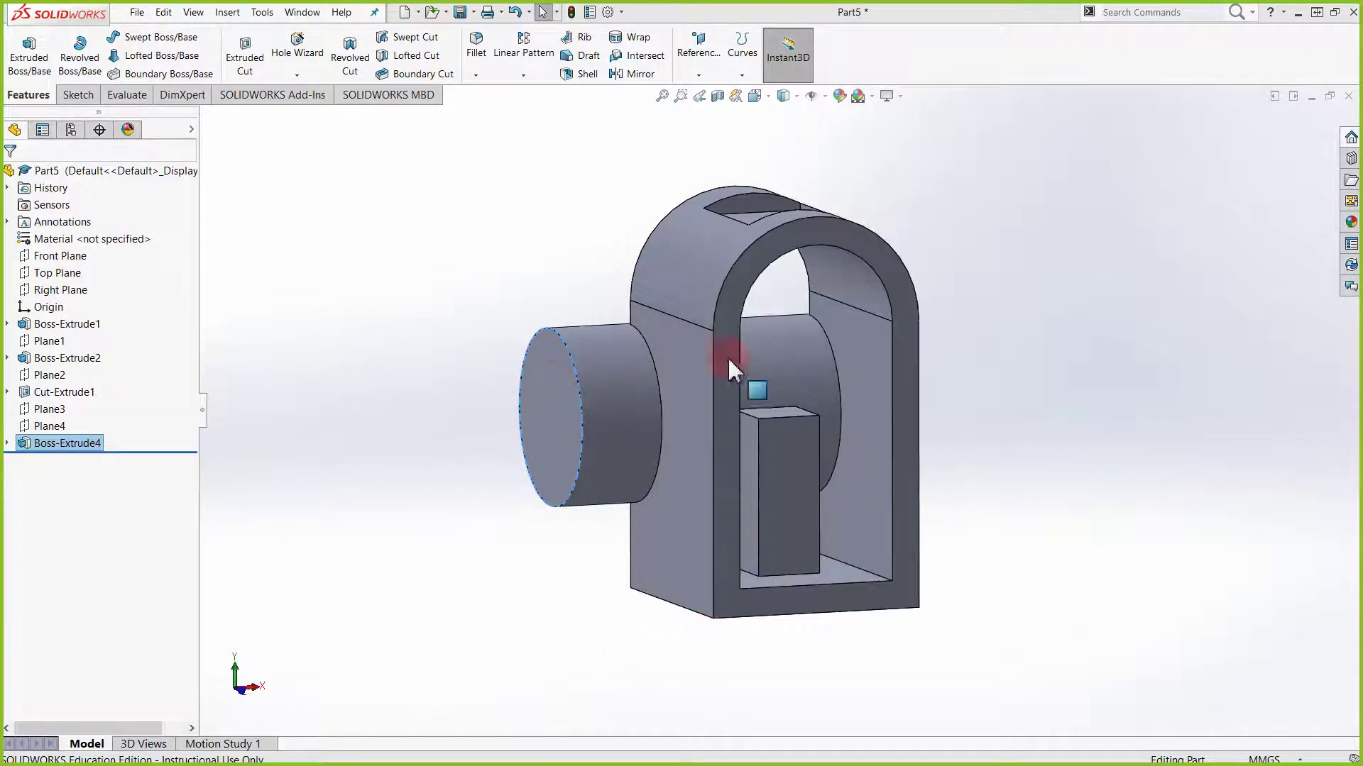
# Close the arched part without saving and create a new part document
pyautogui.click(1348, 96)
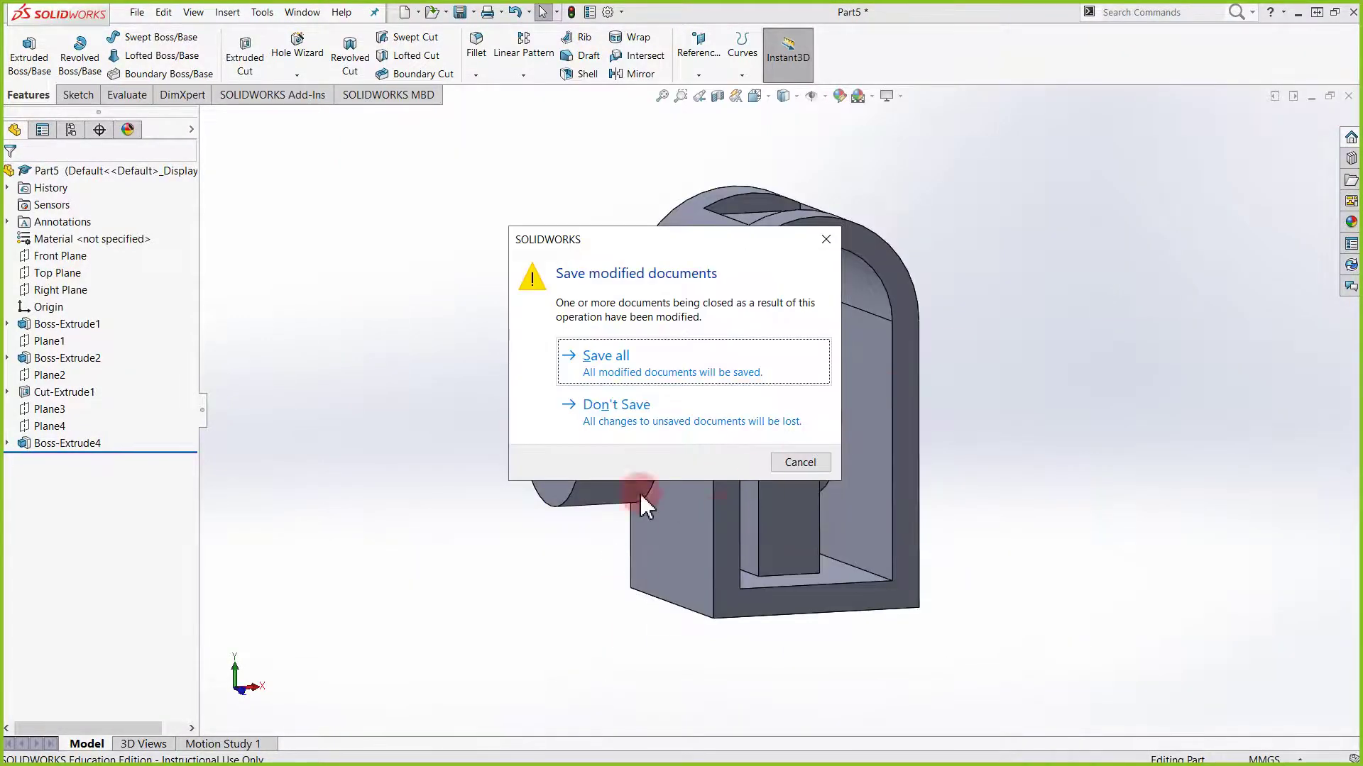
pyautogui.click(634, 479)
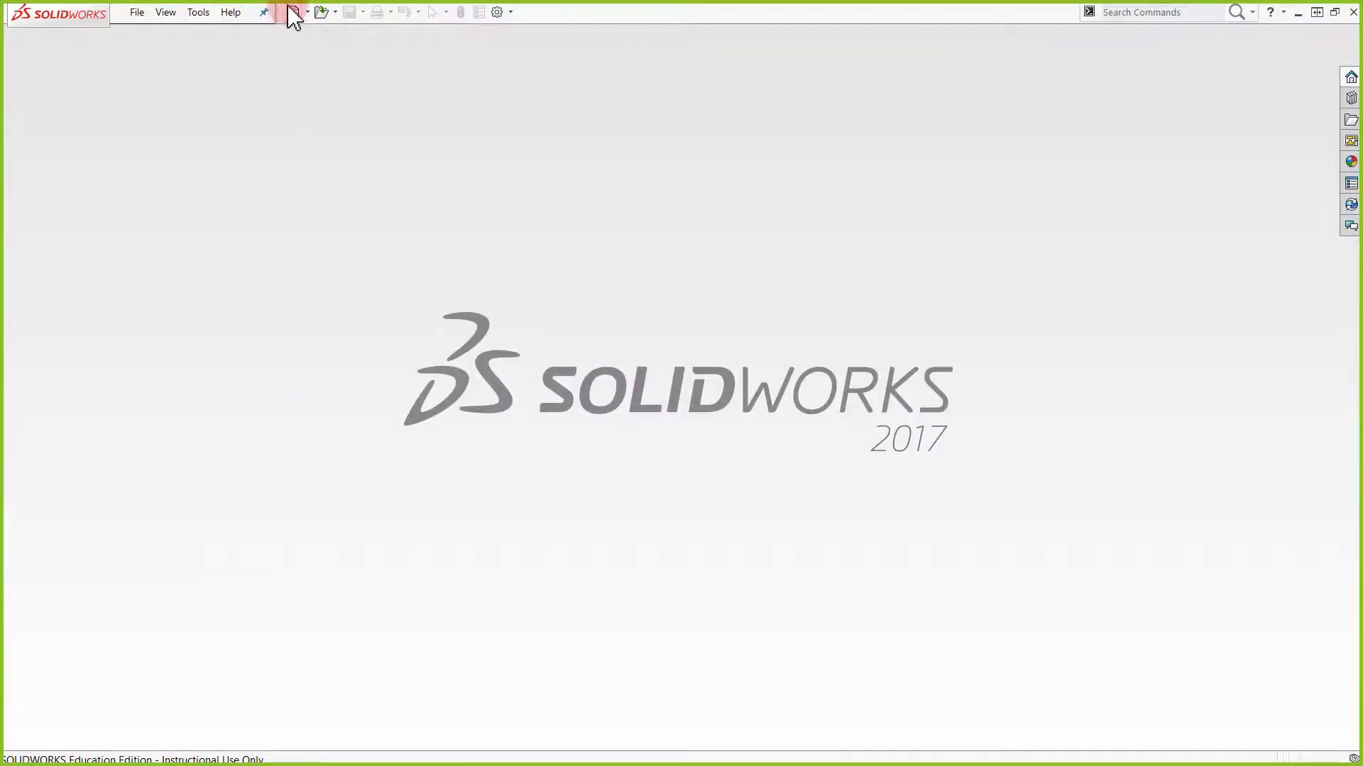
pyautogui.click(295, 12)
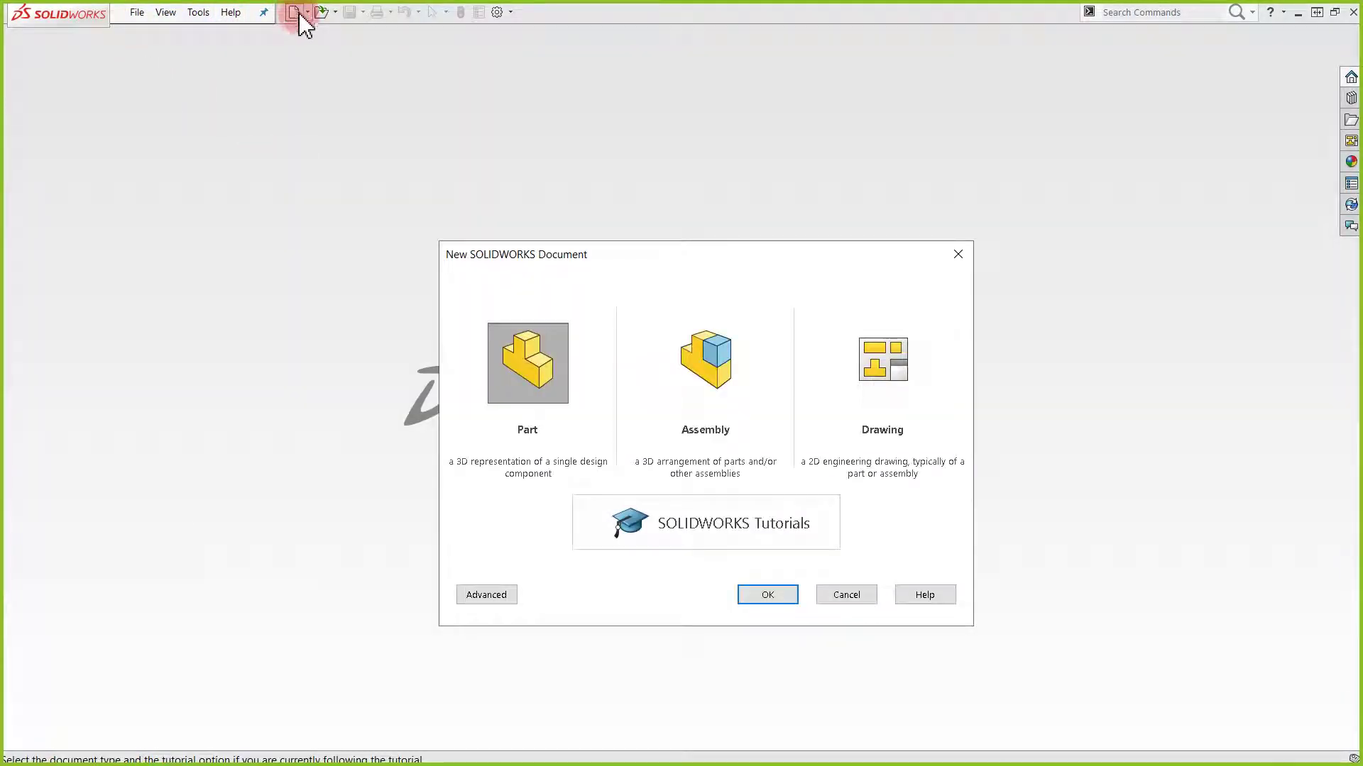
pyautogui.click(545, 391)
pyautogui.click(767, 595)
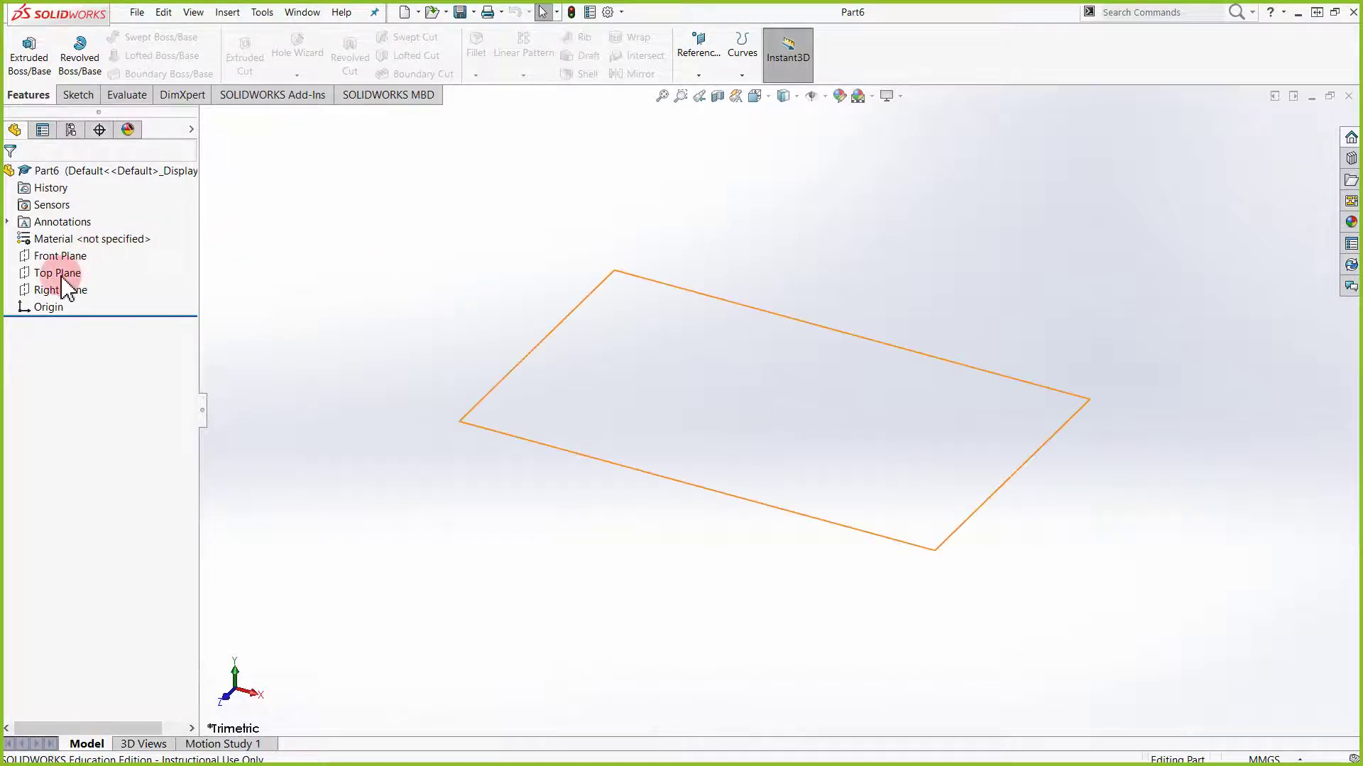
# Sketch a circle of radius 40 mm centred on the origin on the Front Plane and exit the sketch
pyautogui.click(68, 257)
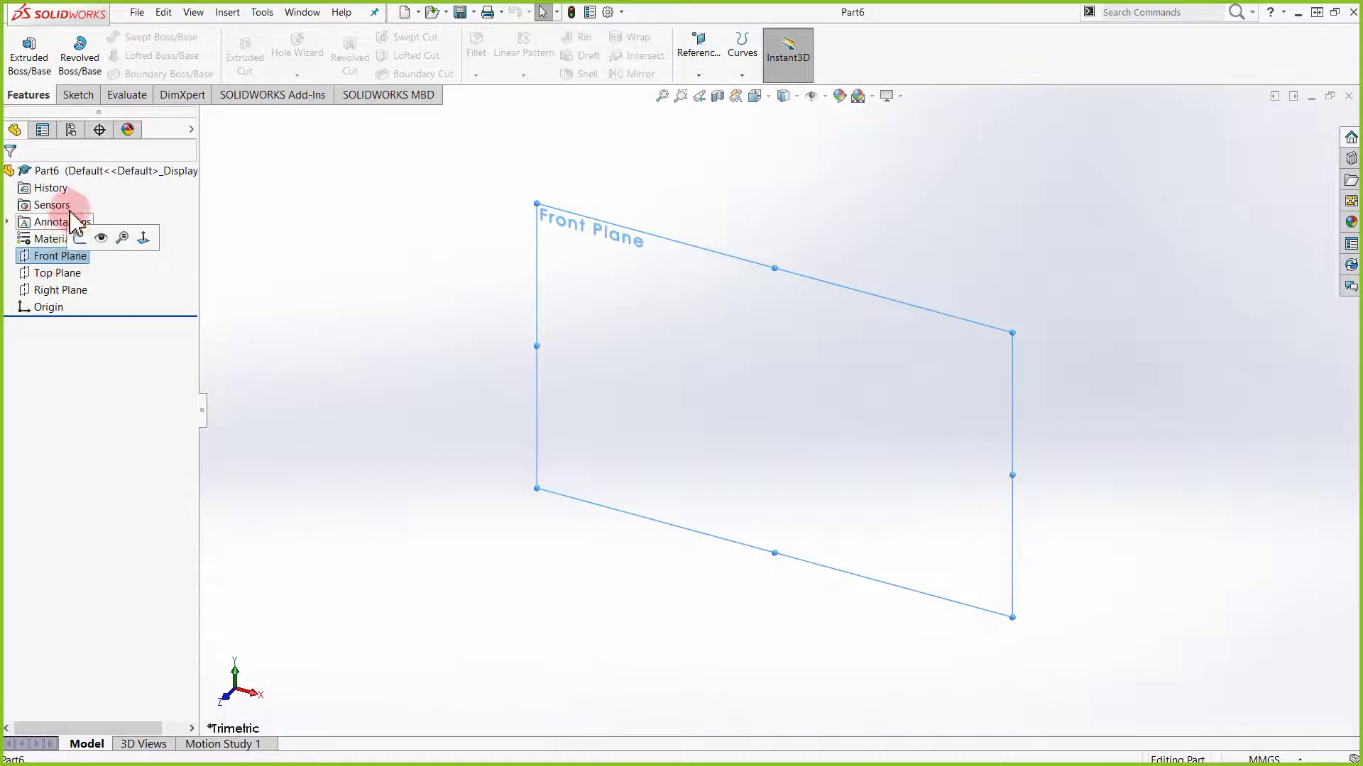
pyautogui.click(75, 95)
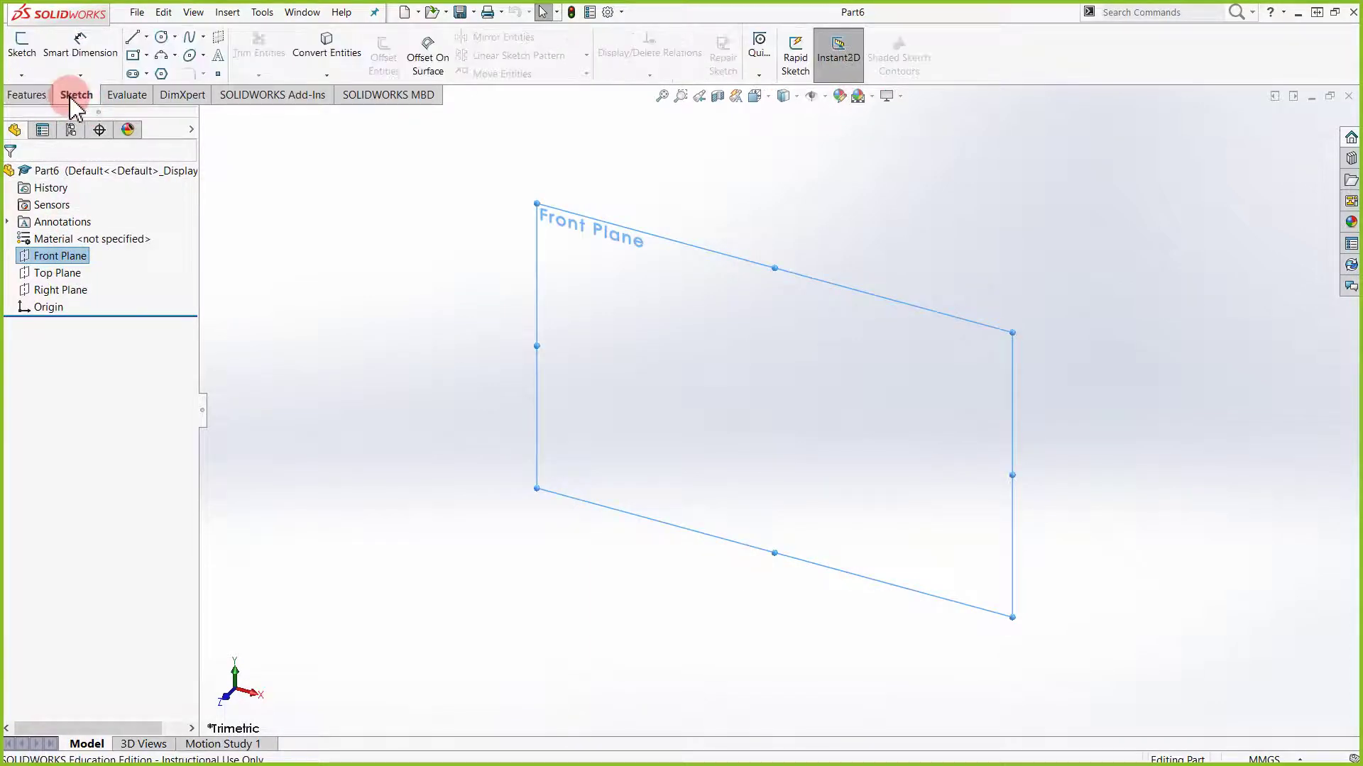
pyautogui.click(22, 44)
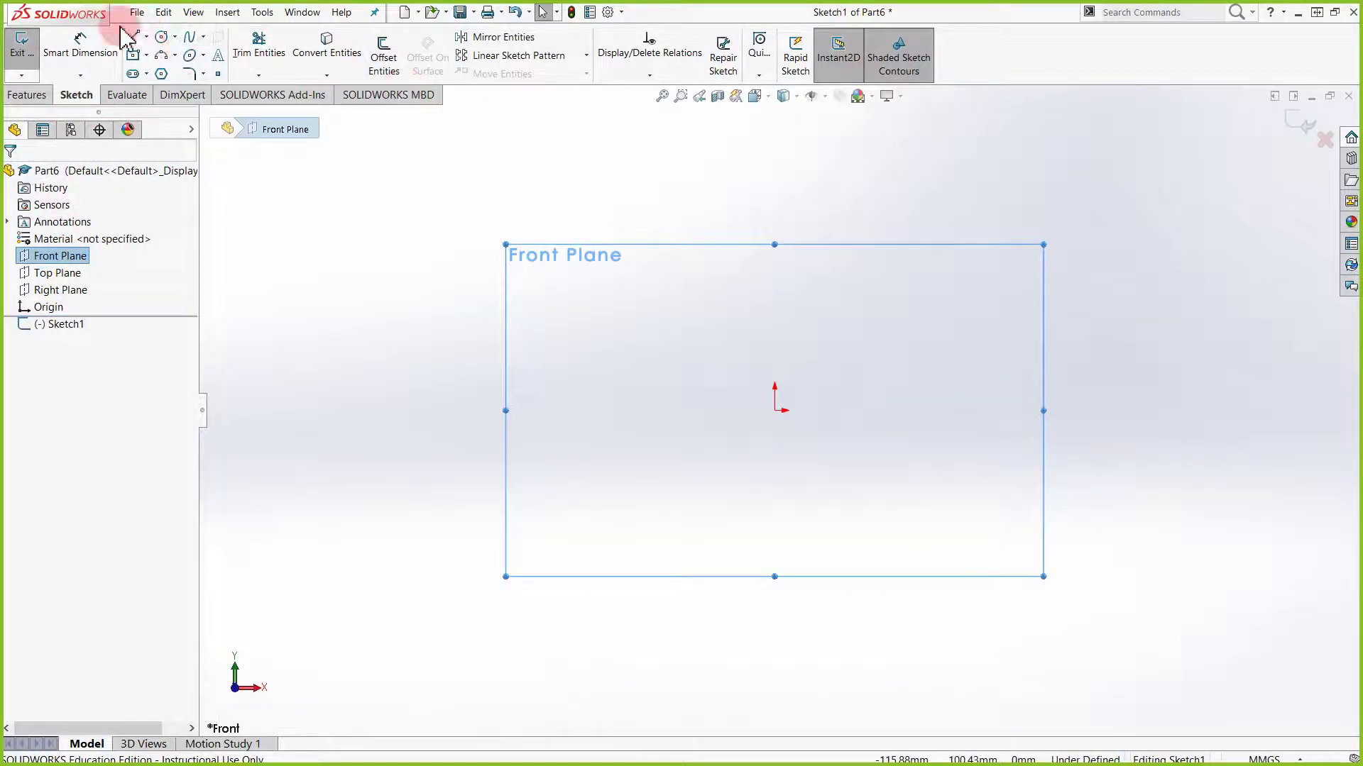
pyautogui.click(161, 38)
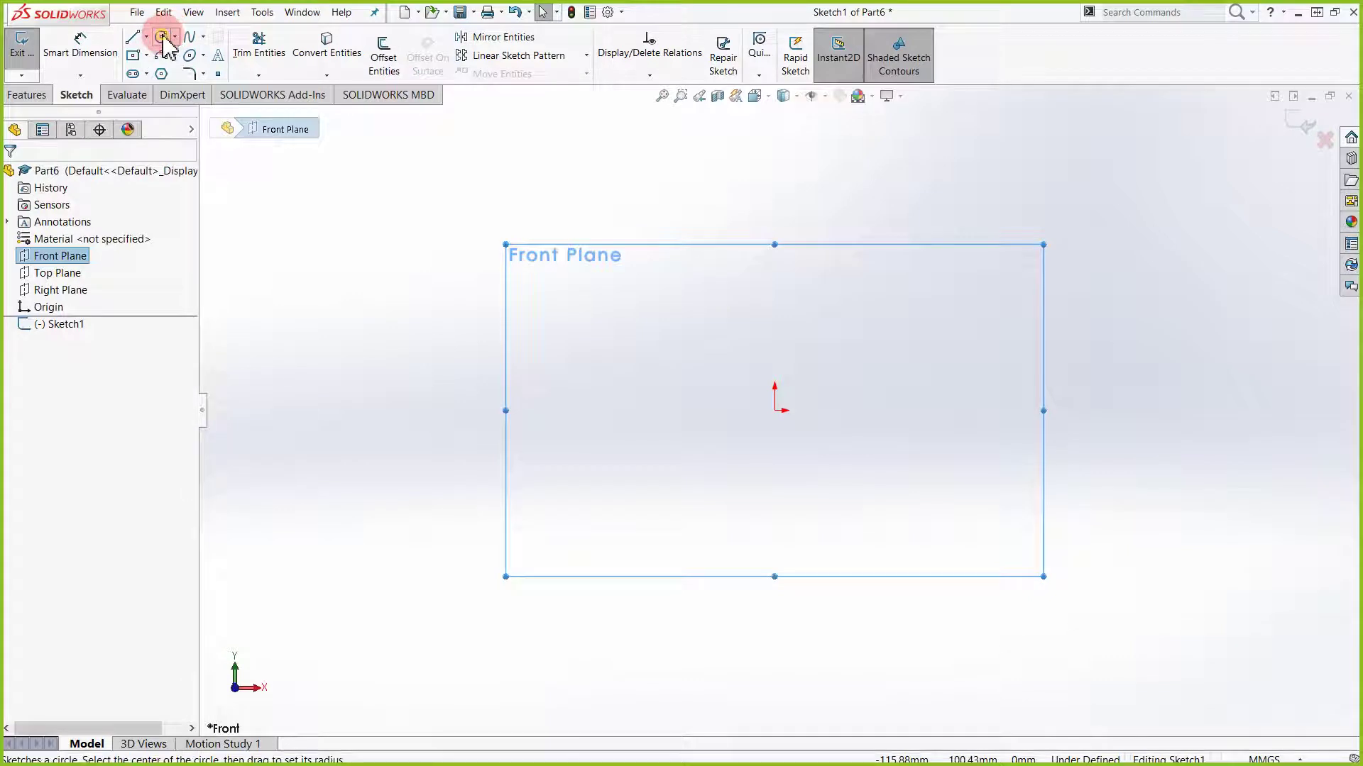
pyautogui.click(775, 411)
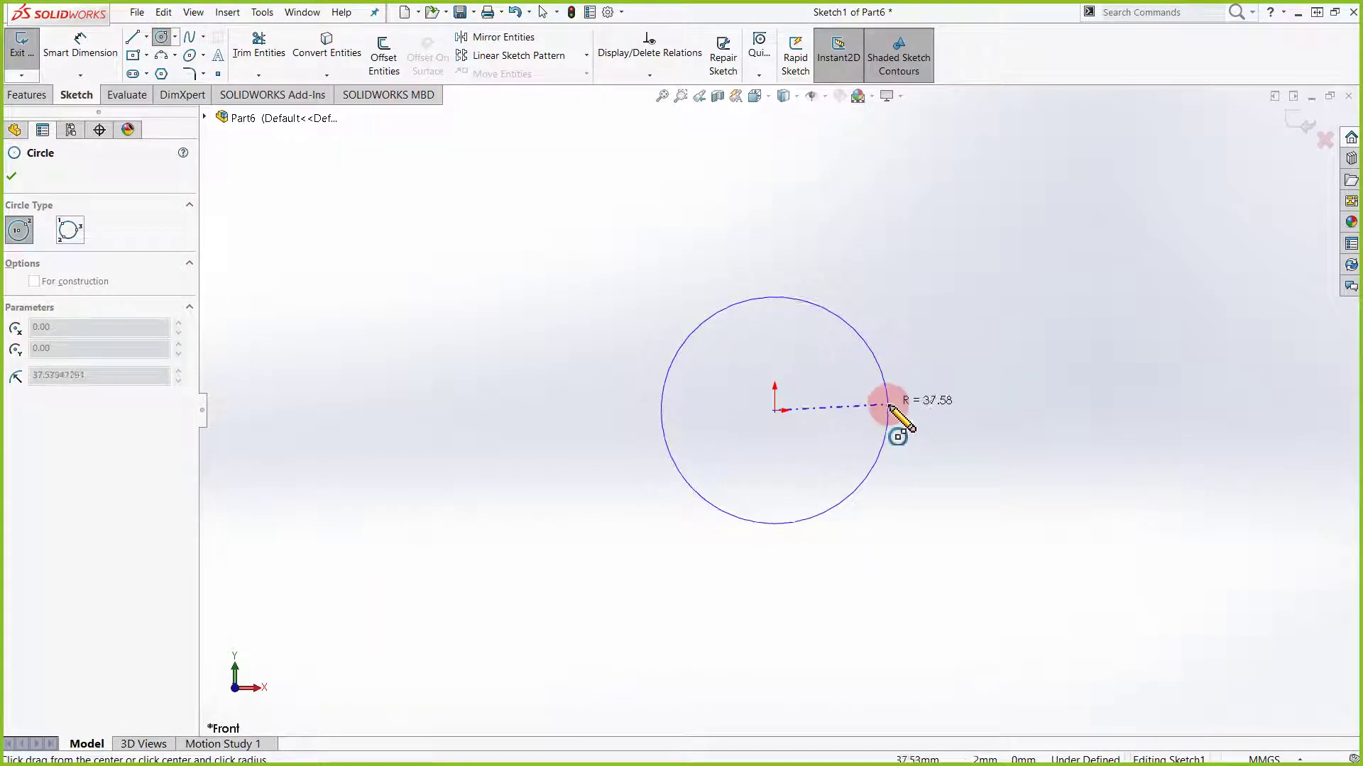
pyautogui.click(890, 406)
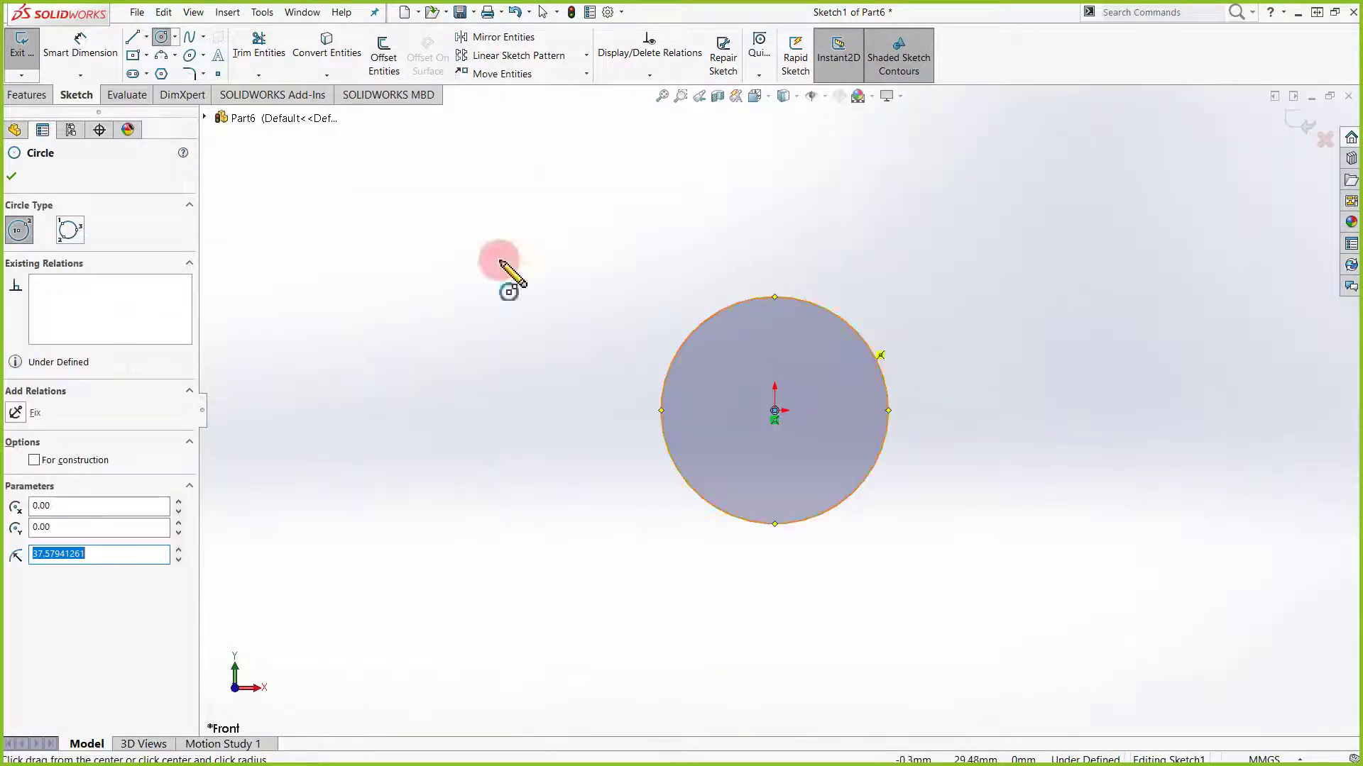
pyautogui.press('Return')
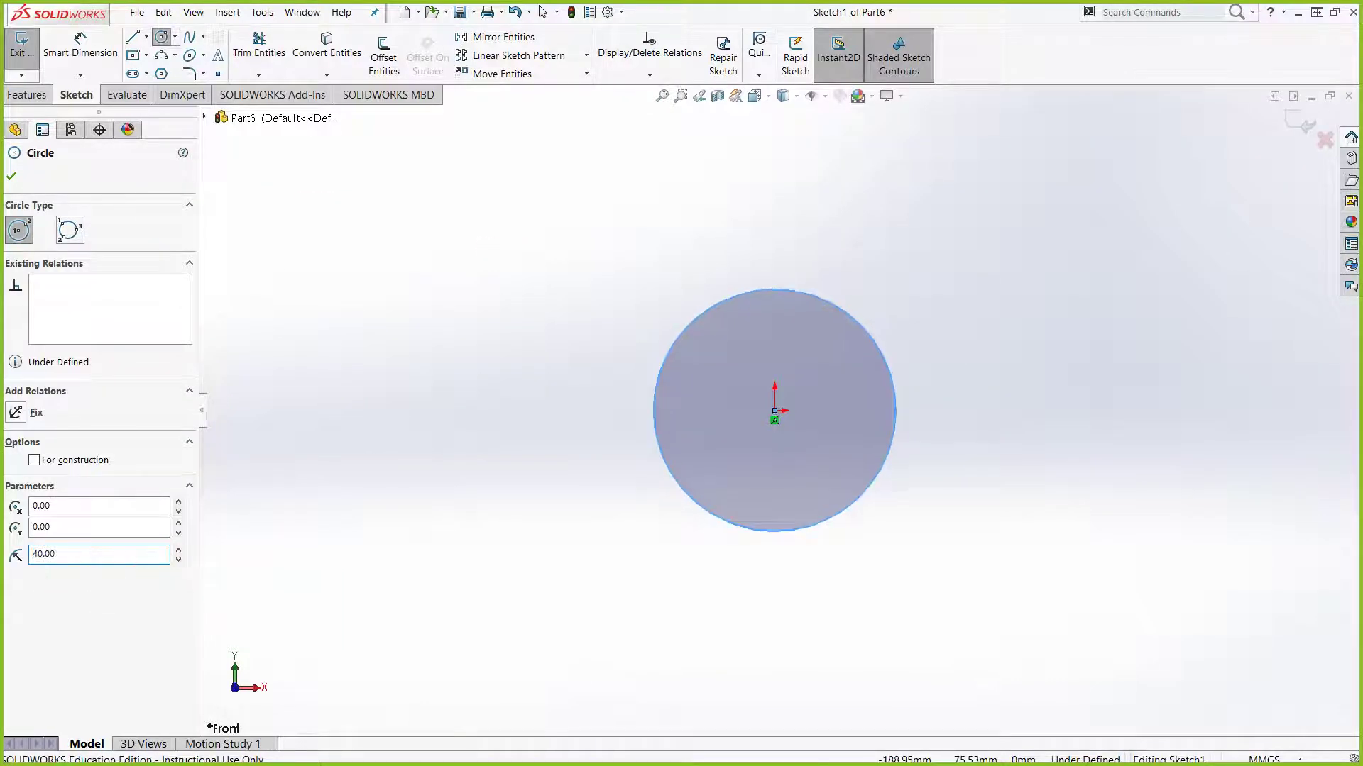
pyautogui.moveTo(1050, 356); pyautogui.dragTo(984, 438, button='middle')
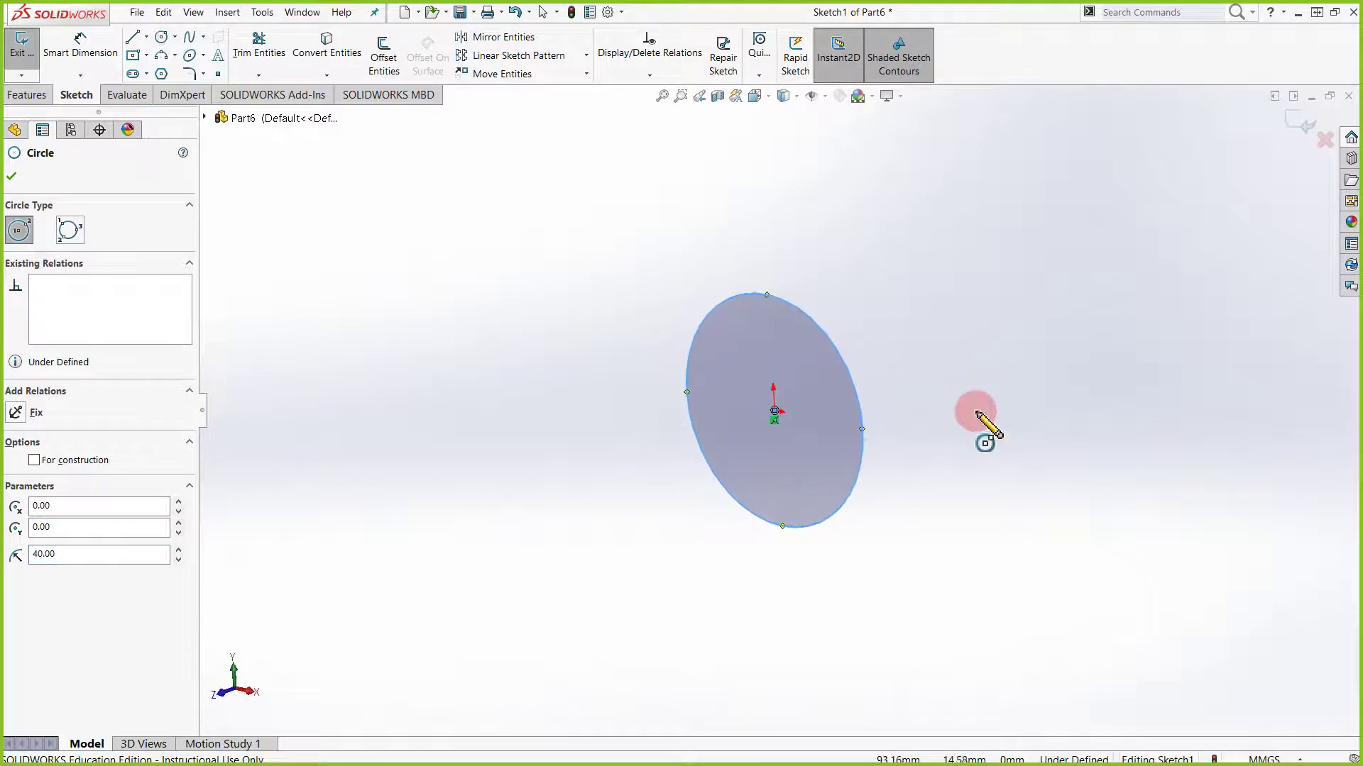
pyautogui.click(27, 176)
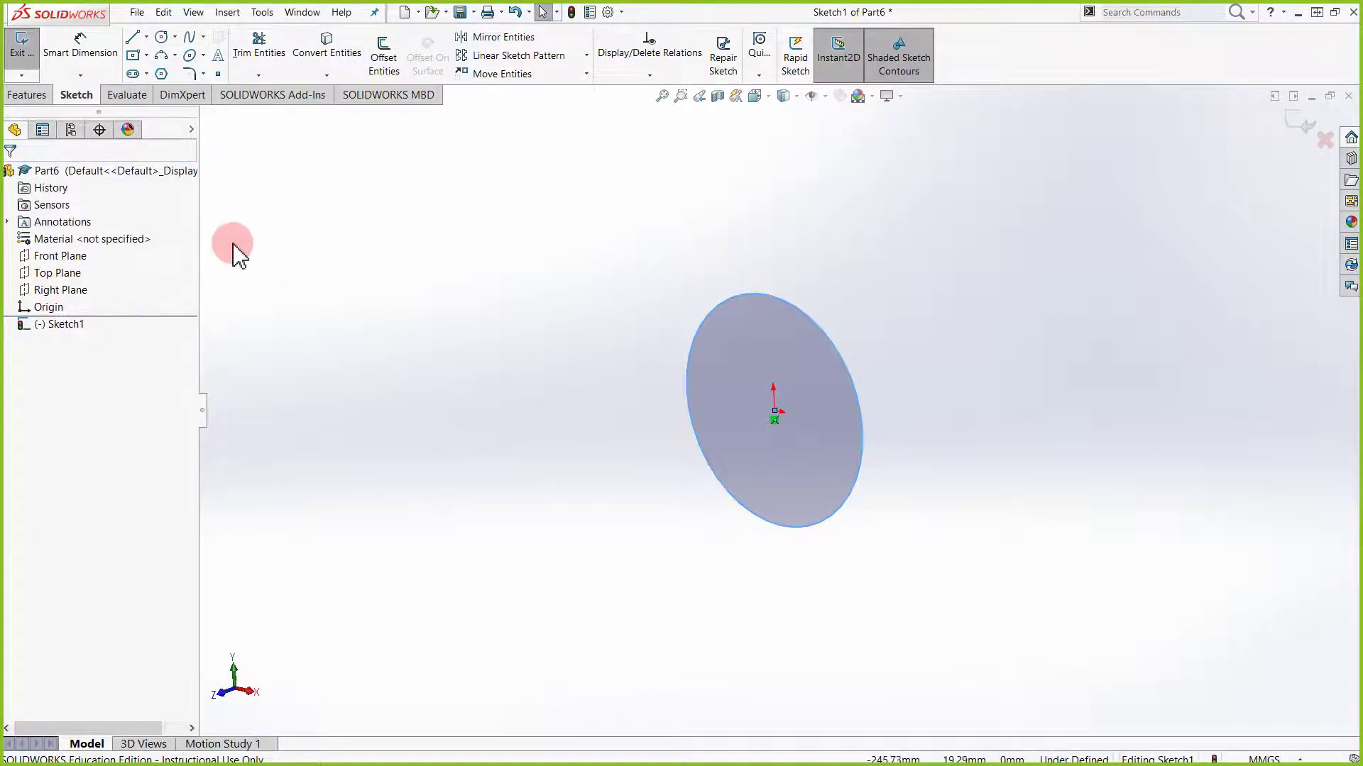
pyautogui.click(1295, 117)
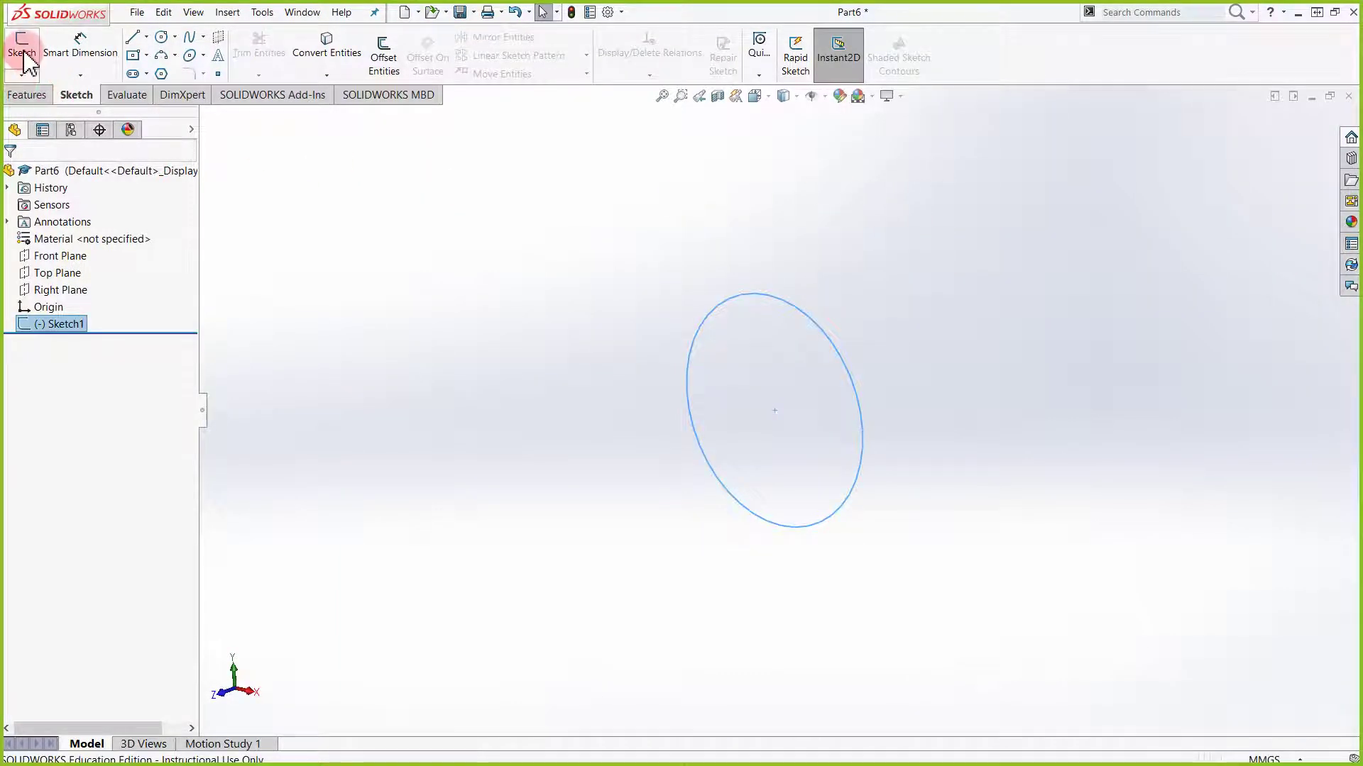
# Create a reference plane offset 50 mm from the Front Plane
pyautogui.click(32, 95)
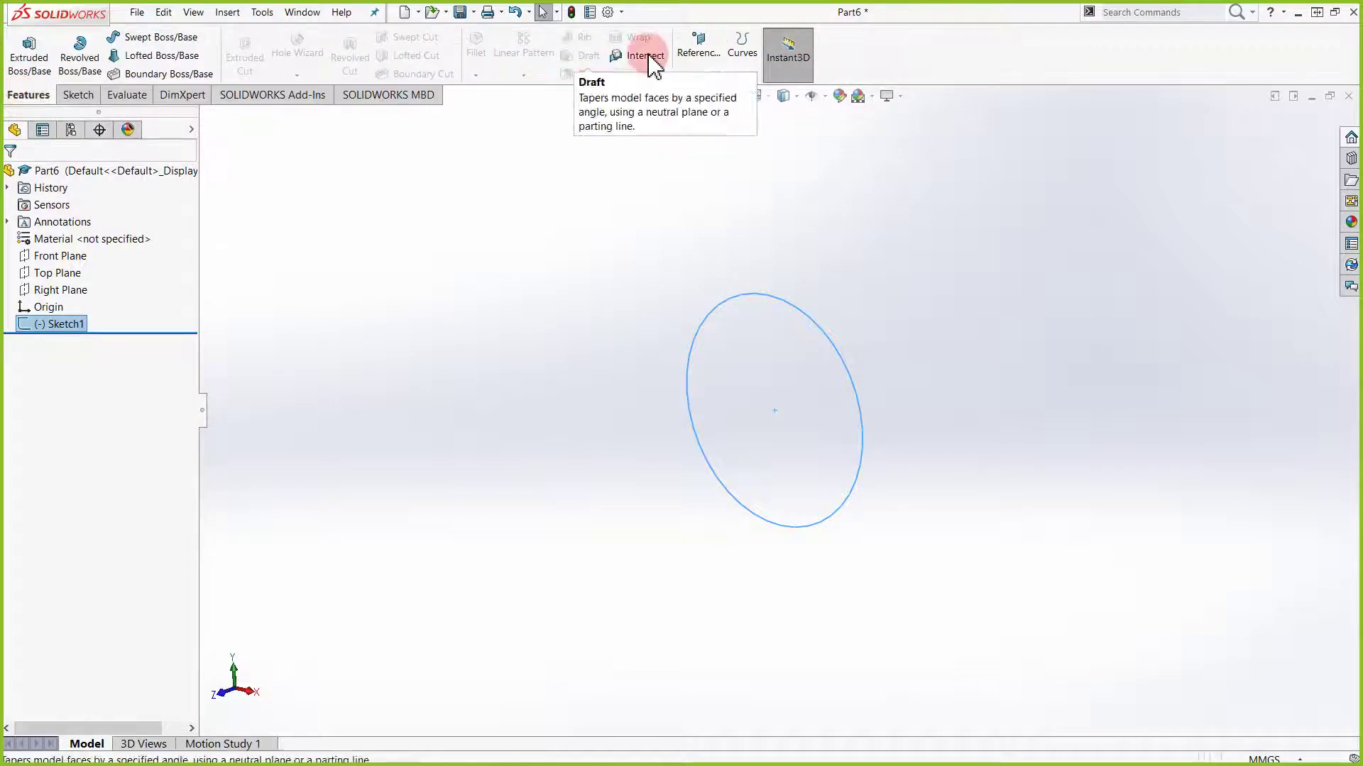
pyautogui.click(698, 75)
pyautogui.click(711, 93)
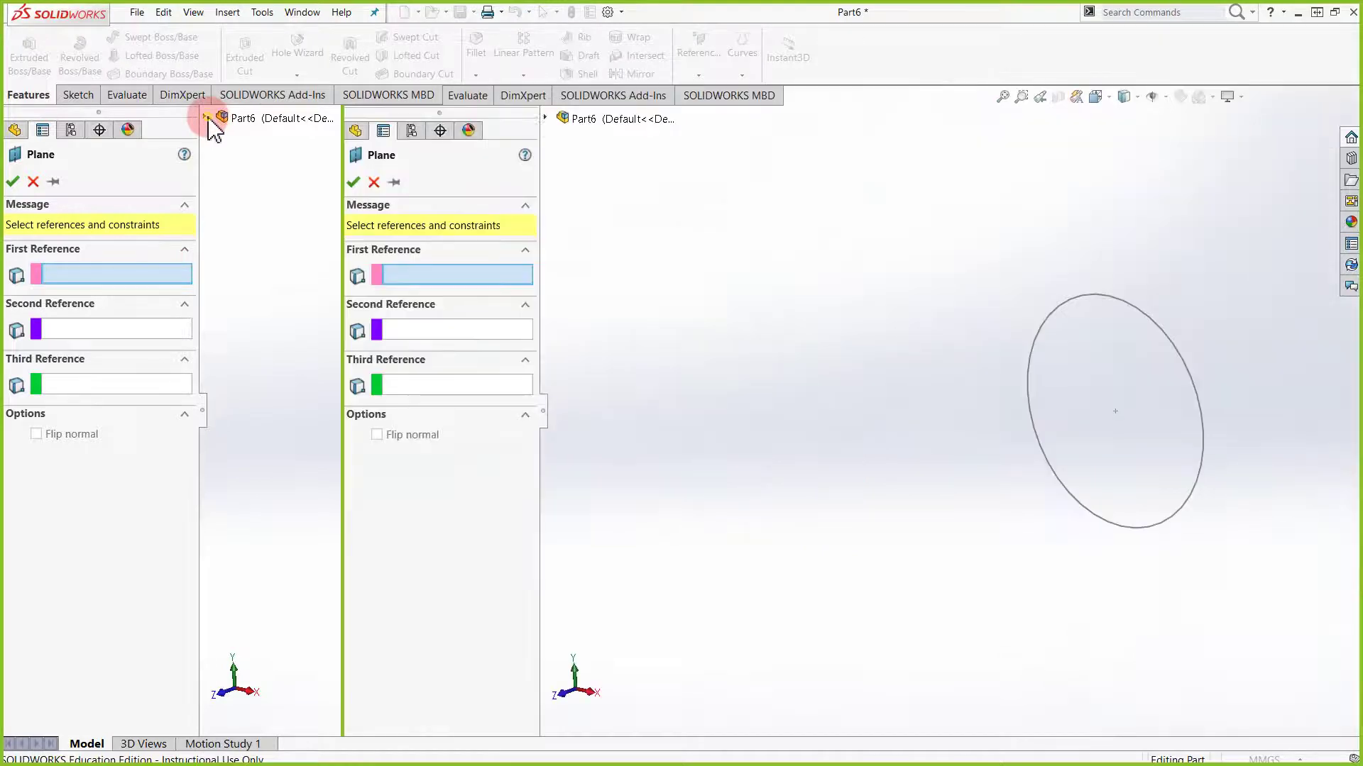
pyautogui.click(205, 117)
pyautogui.click(291, 204)
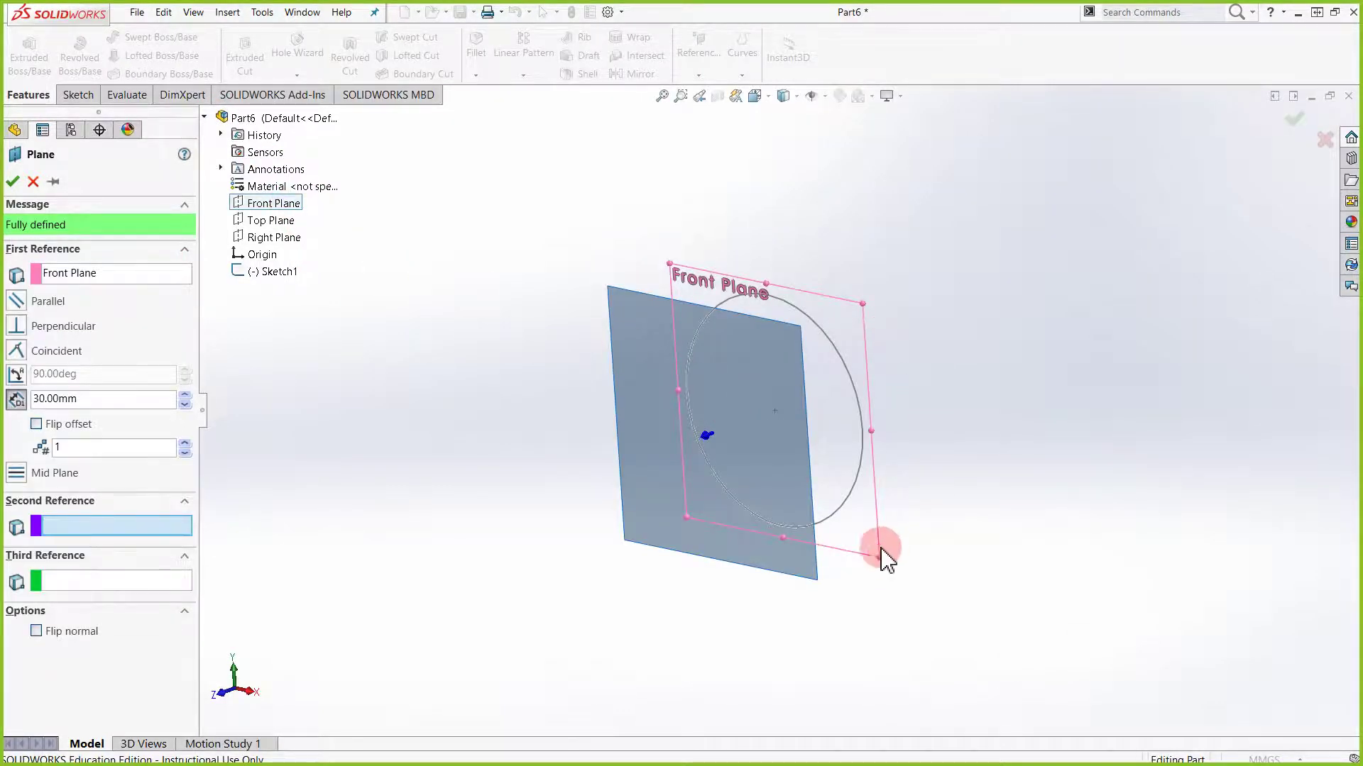
pyautogui.moveTo(886, 560); pyautogui.dragTo(816, 557, button='middle')
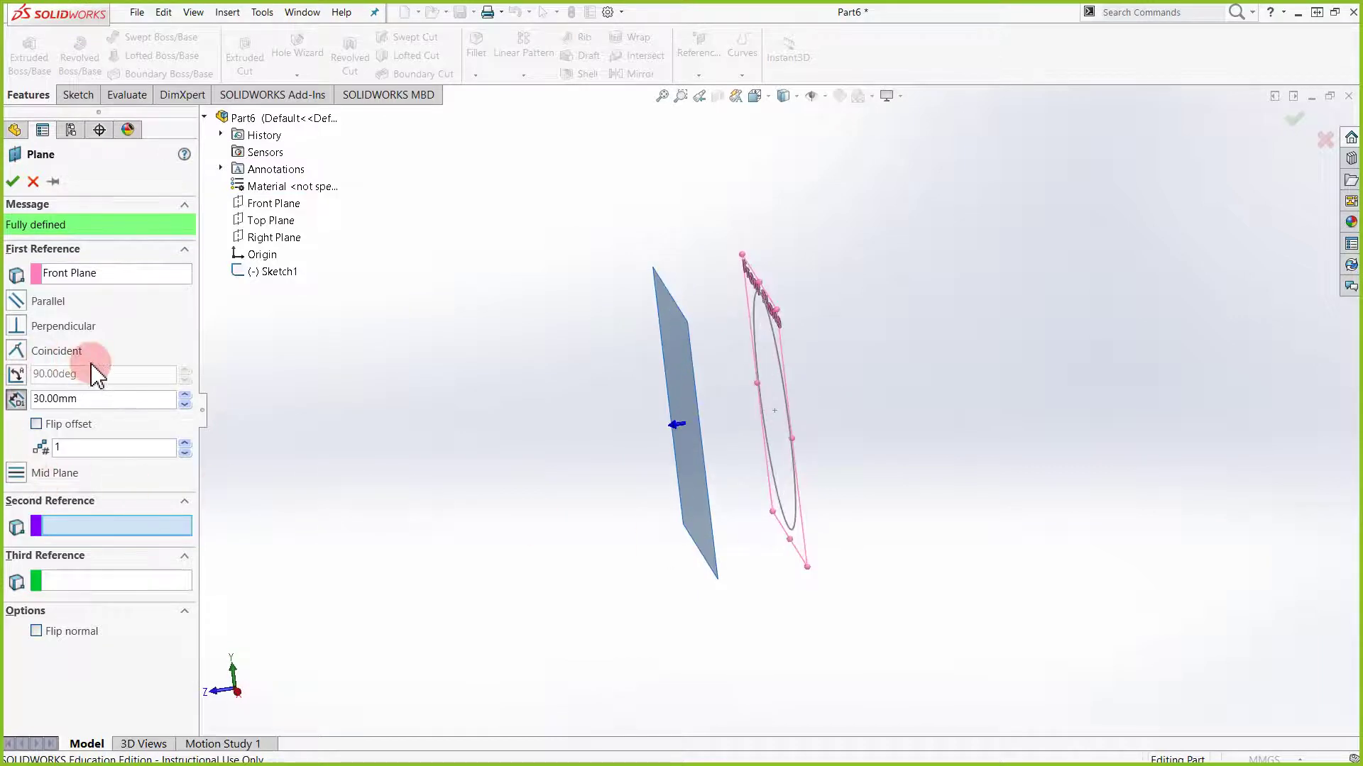
pyautogui.moveTo(95, 399); pyautogui.dragTo(200, 394)
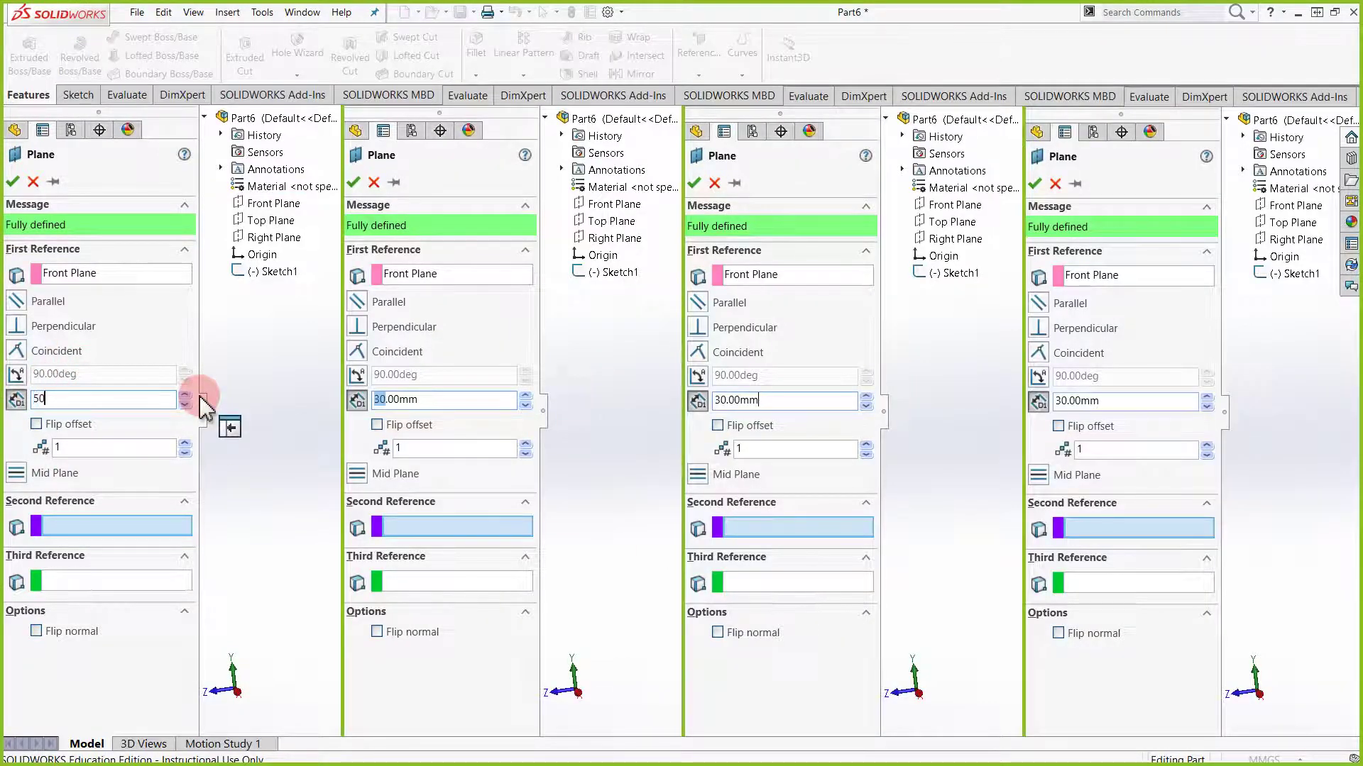
pyautogui.write('50')
pyautogui.press('Return')
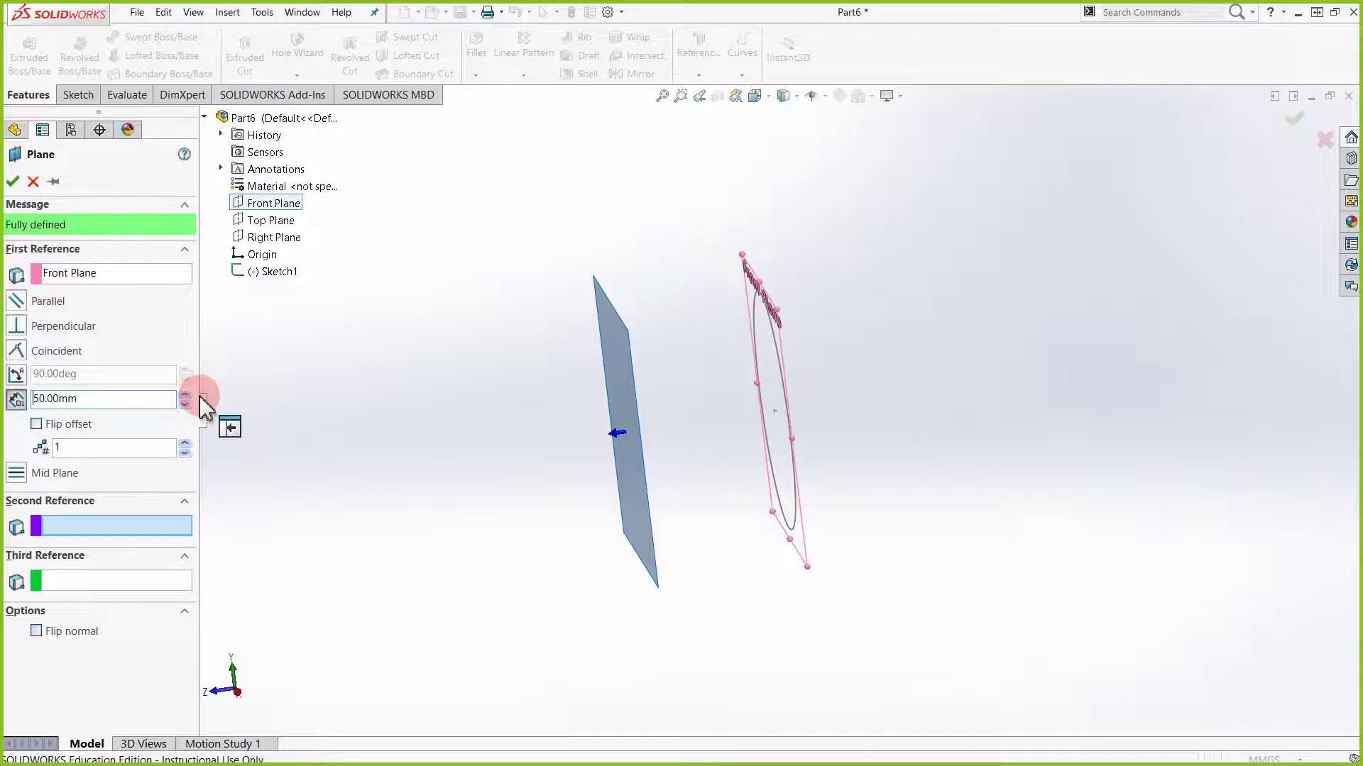
pyautogui.click(13, 181)
# Sketch an eight-sided polygon on Plane1, centred on the origin with an inscribed circle about 191 mm in diameter, and exit the sketch
pyautogui.moveTo(882, 532); pyautogui.dragTo(915, 489, button='middle')
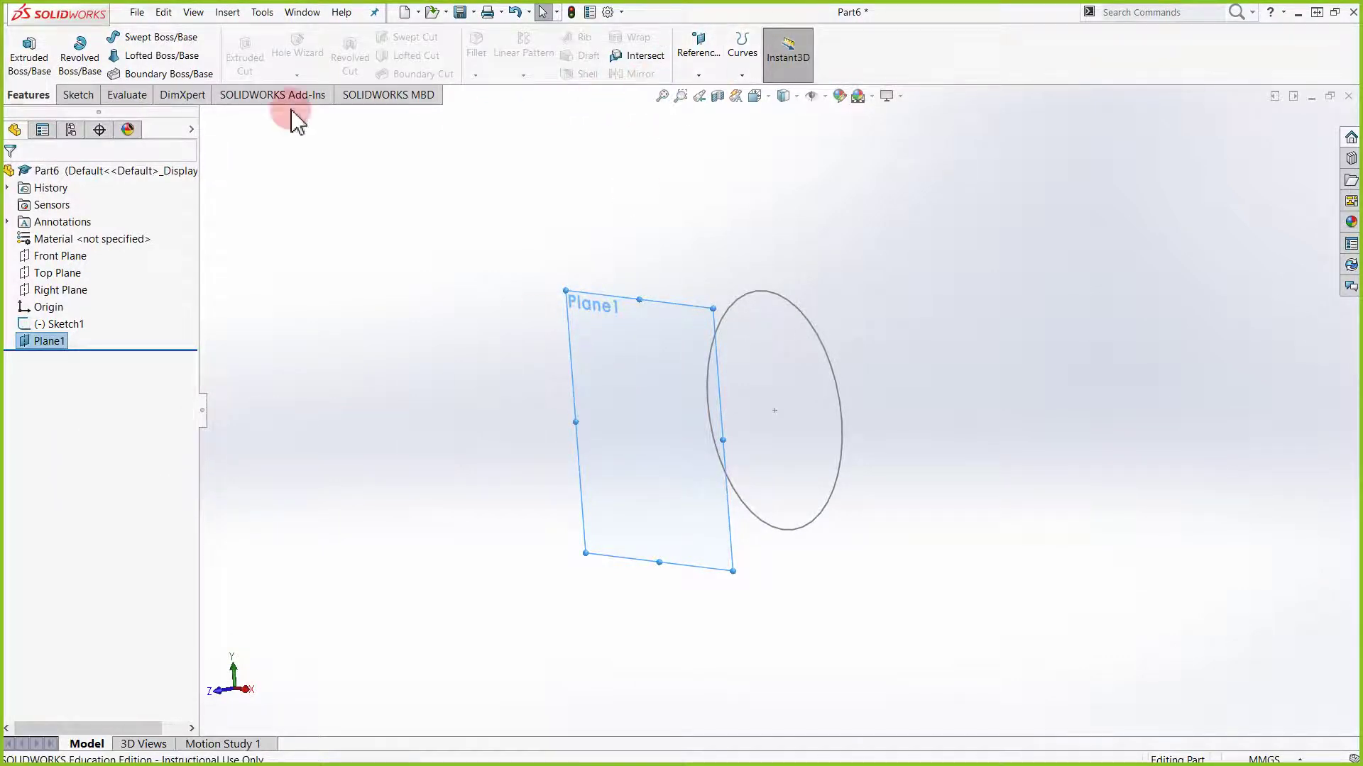
pyautogui.click(78, 95)
pyautogui.click(22, 46)
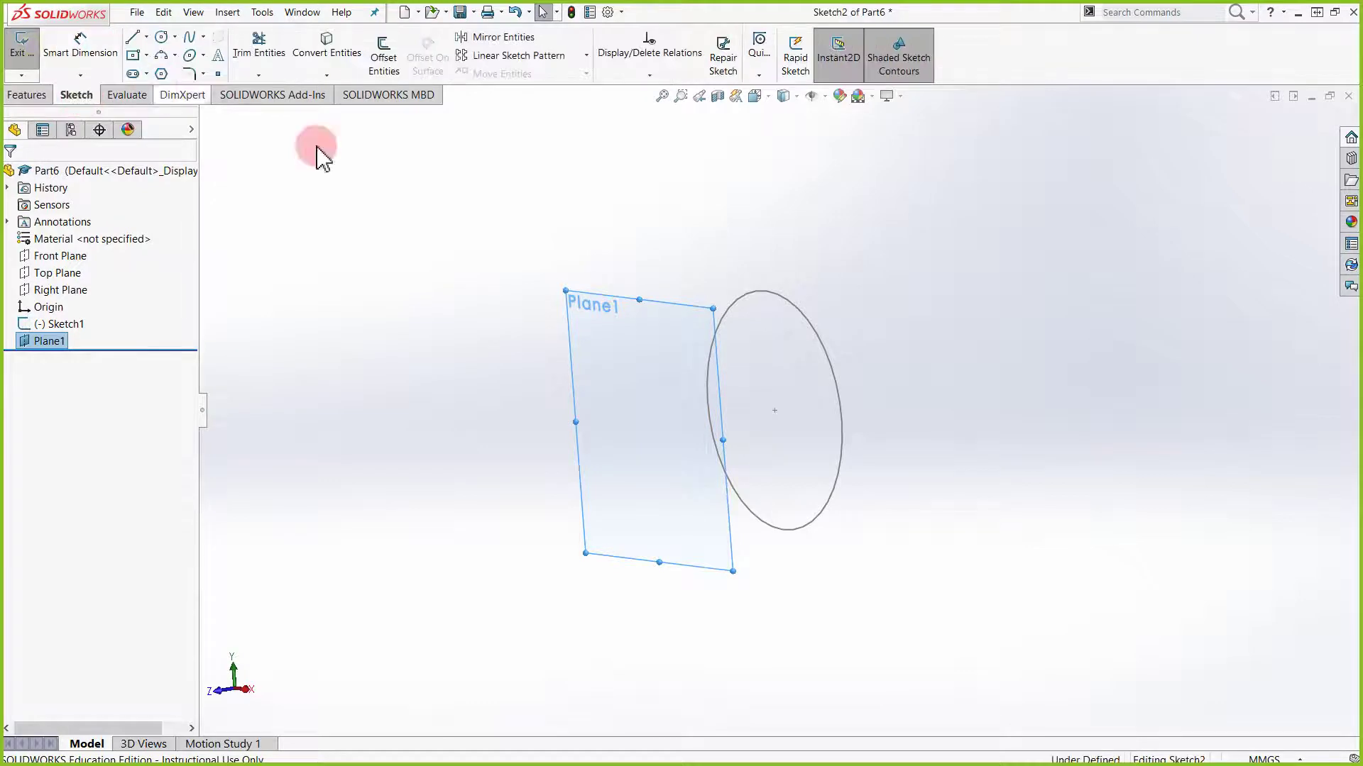
pyautogui.click(189, 74)
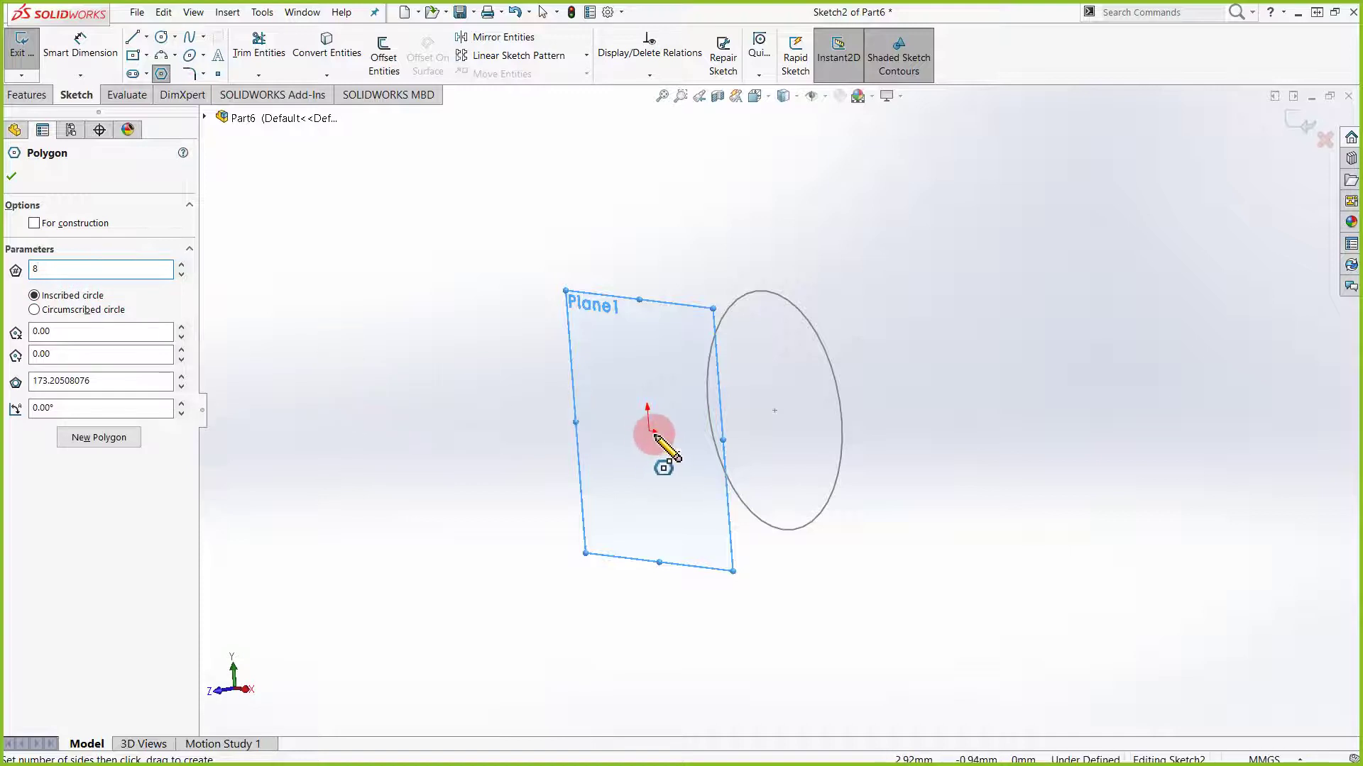
pyautogui.moveTo(648, 431)
pyautogui.mouseDown()
pyautogui.moveTo(831, 405)
pyautogui.moveTo(776, 424)
pyautogui.moveTo(815, 426)
pyautogui.mouseUp()
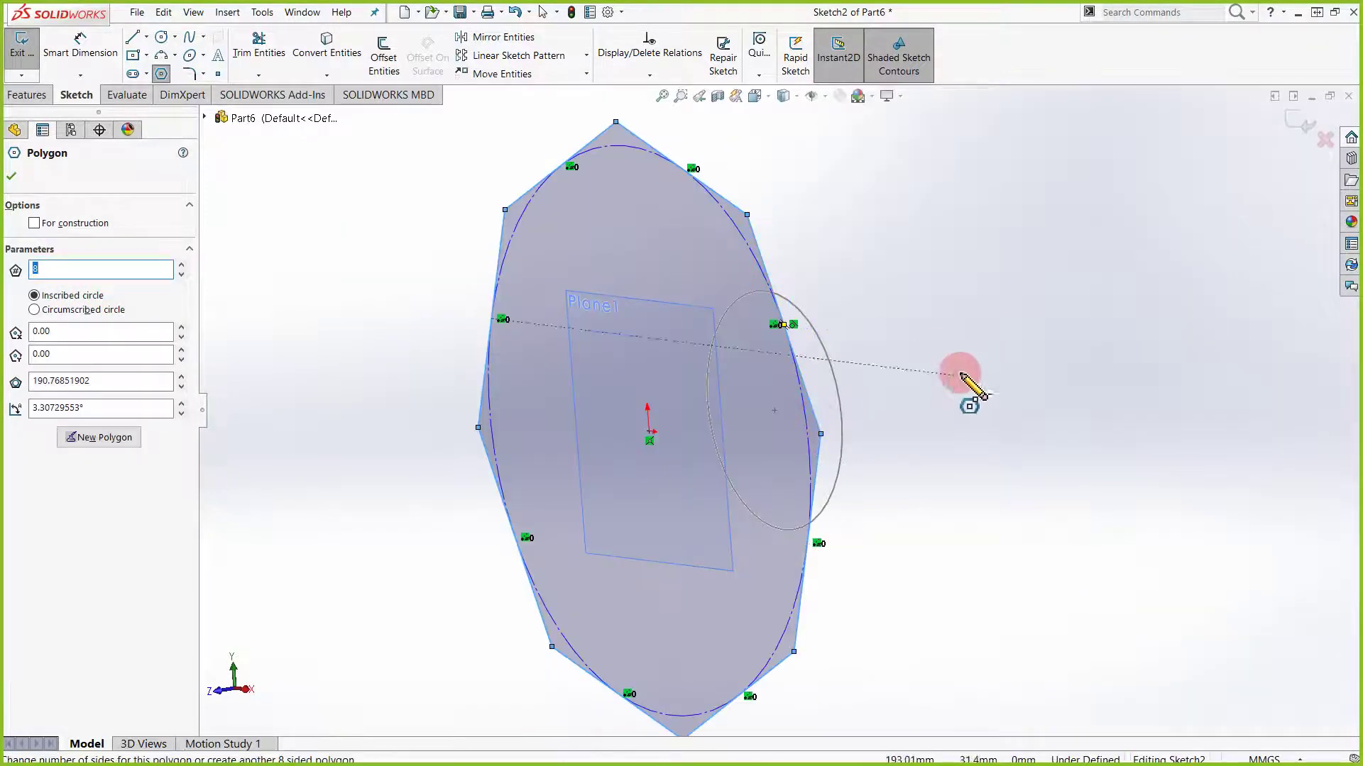
pyautogui.press('Escape')
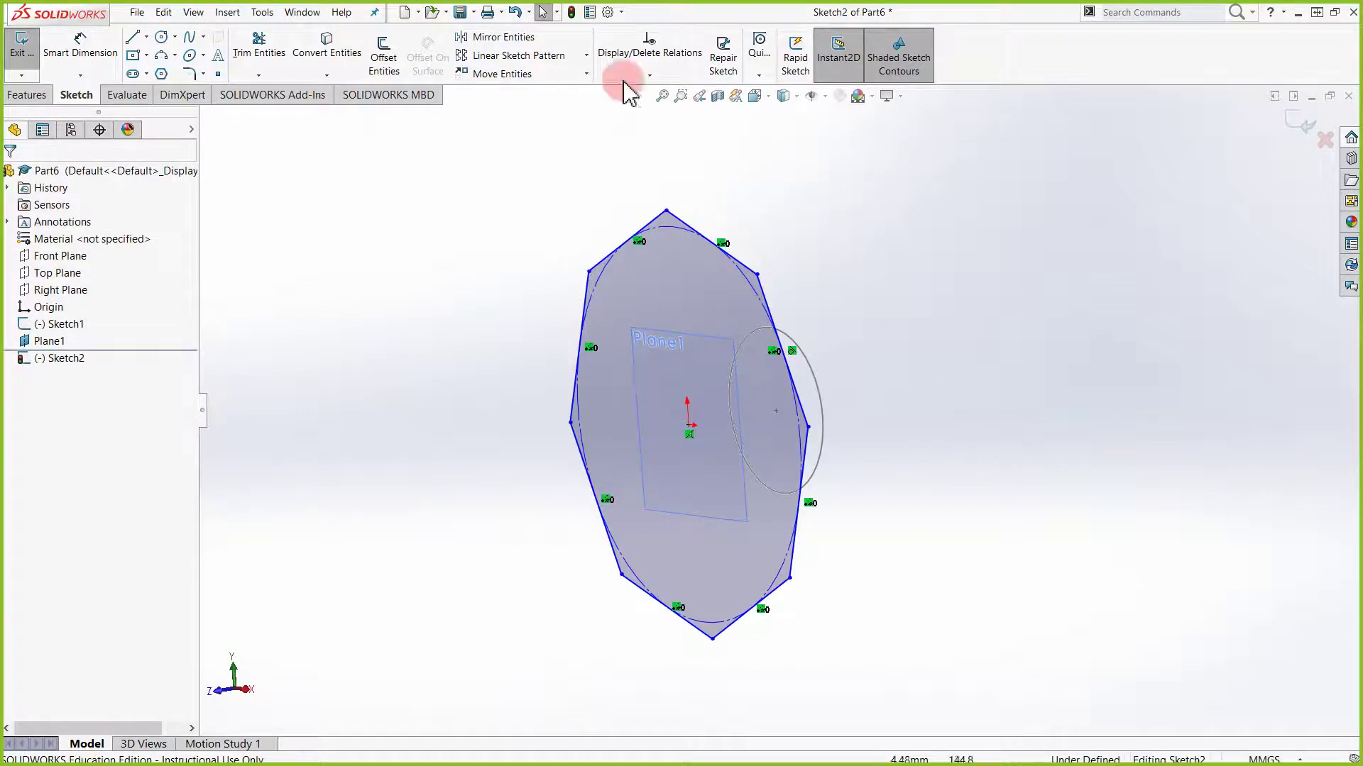
pyautogui.click(26, 93)
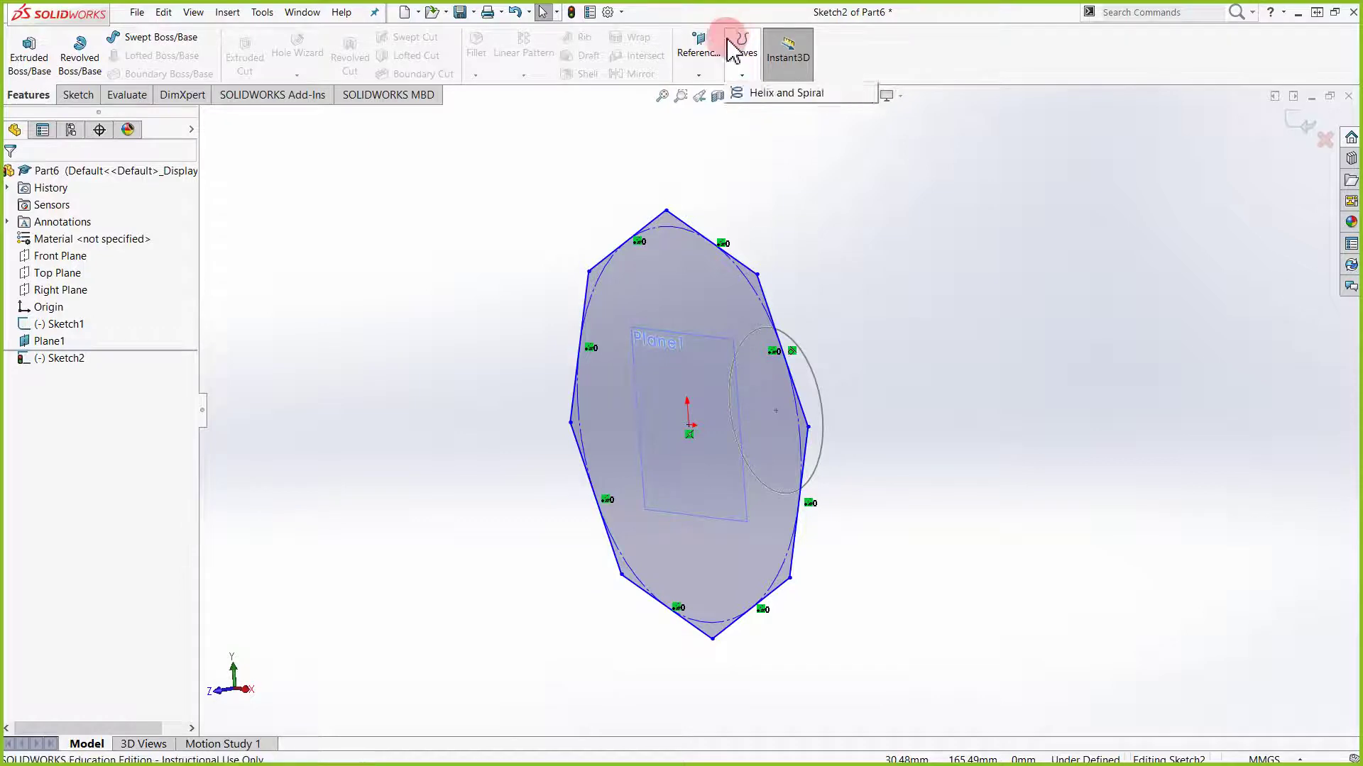
pyautogui.click(1301, 126)
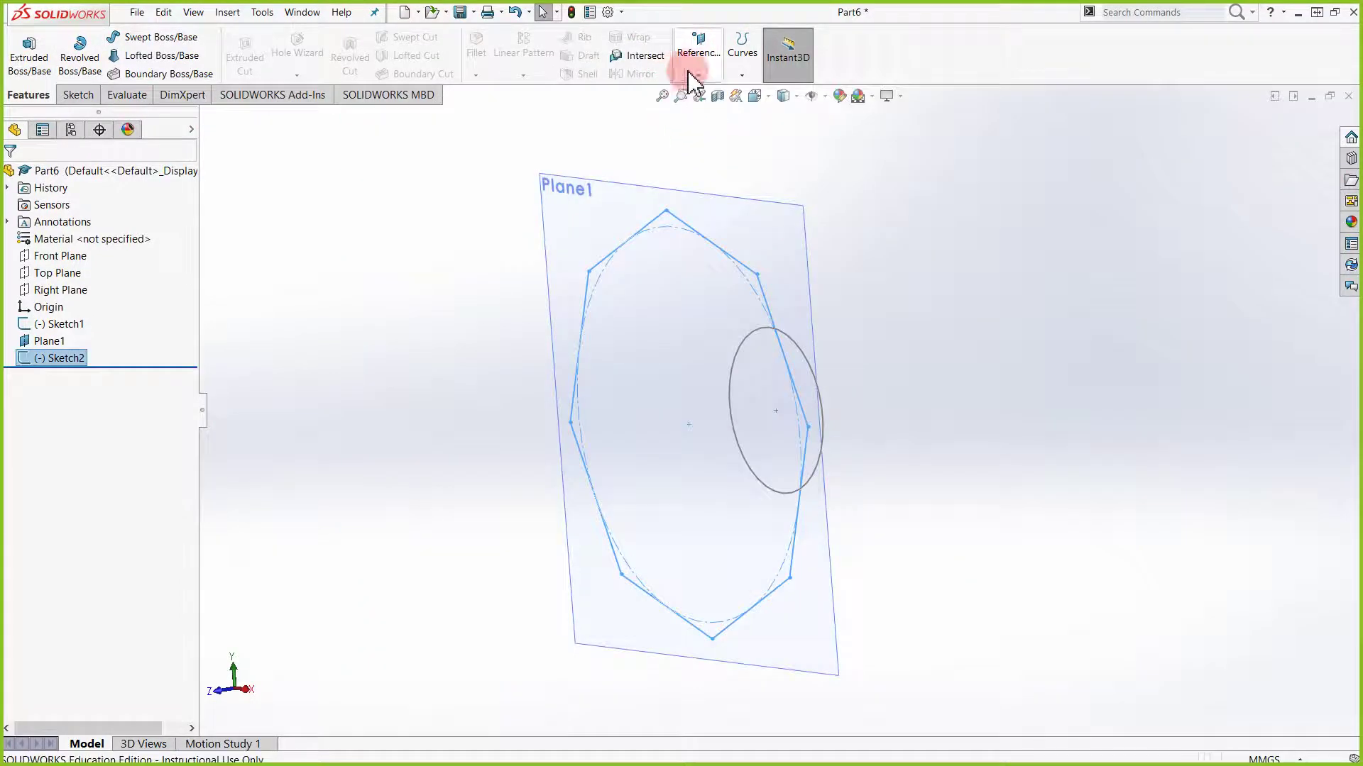
# Create a reference plane offset 75 mm from Plane1, on the side away from the circle sketch
pyautogui.click(703, 75)
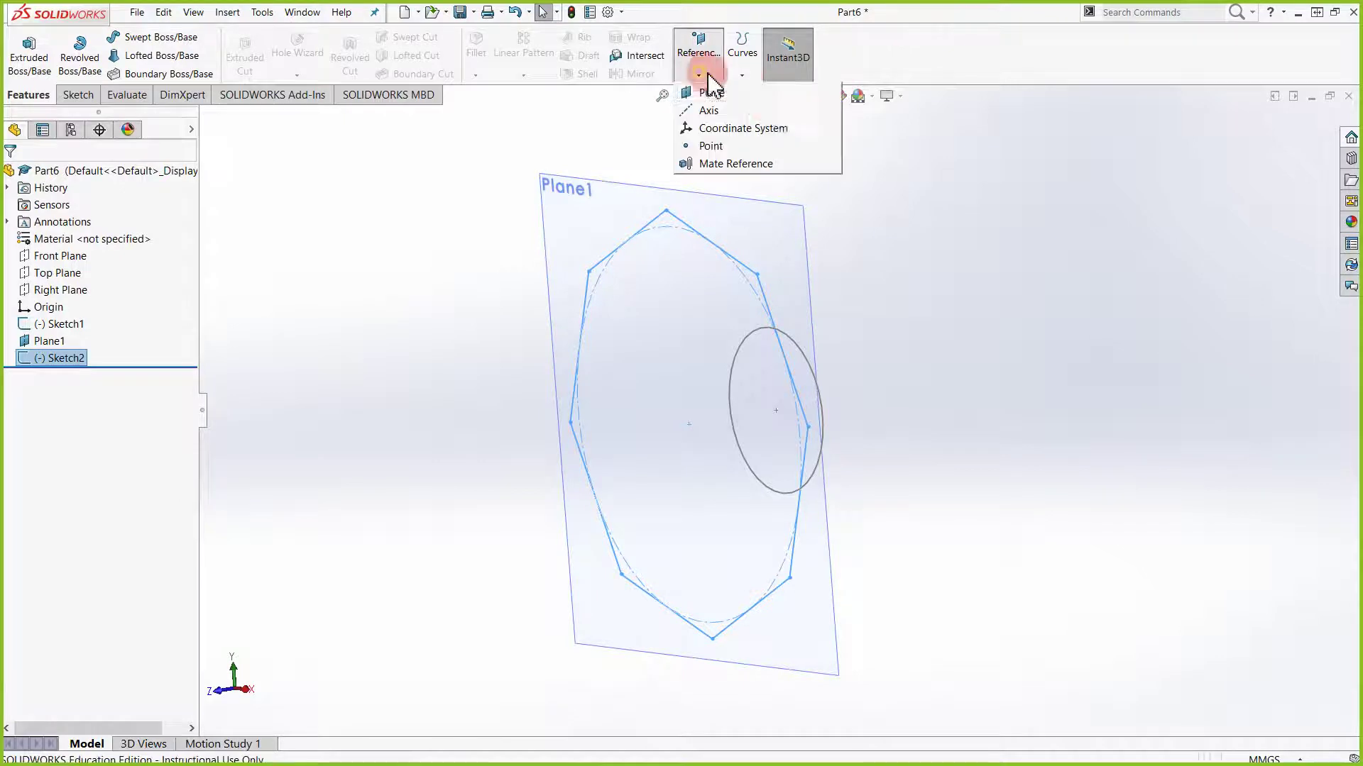
pyautogui.click(756, 90)
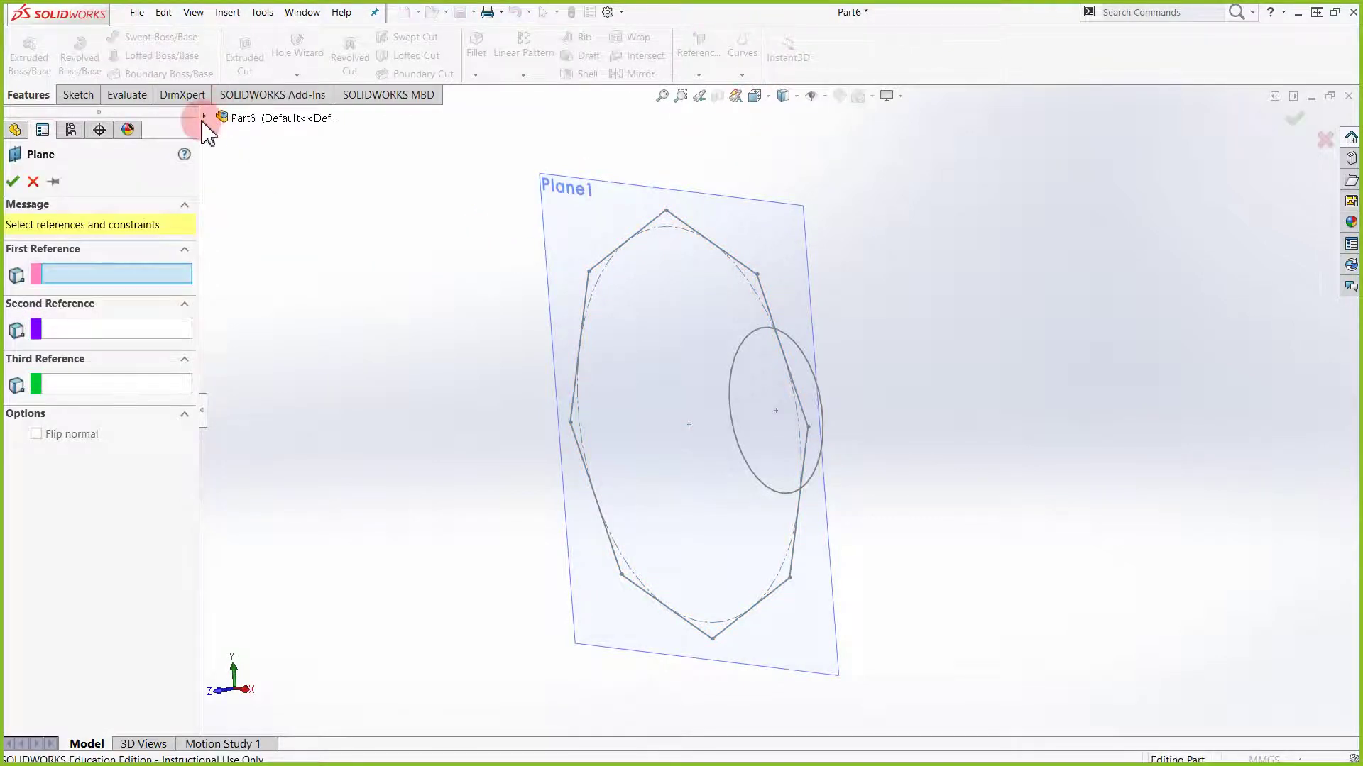
pyautogui.click(205, 116)
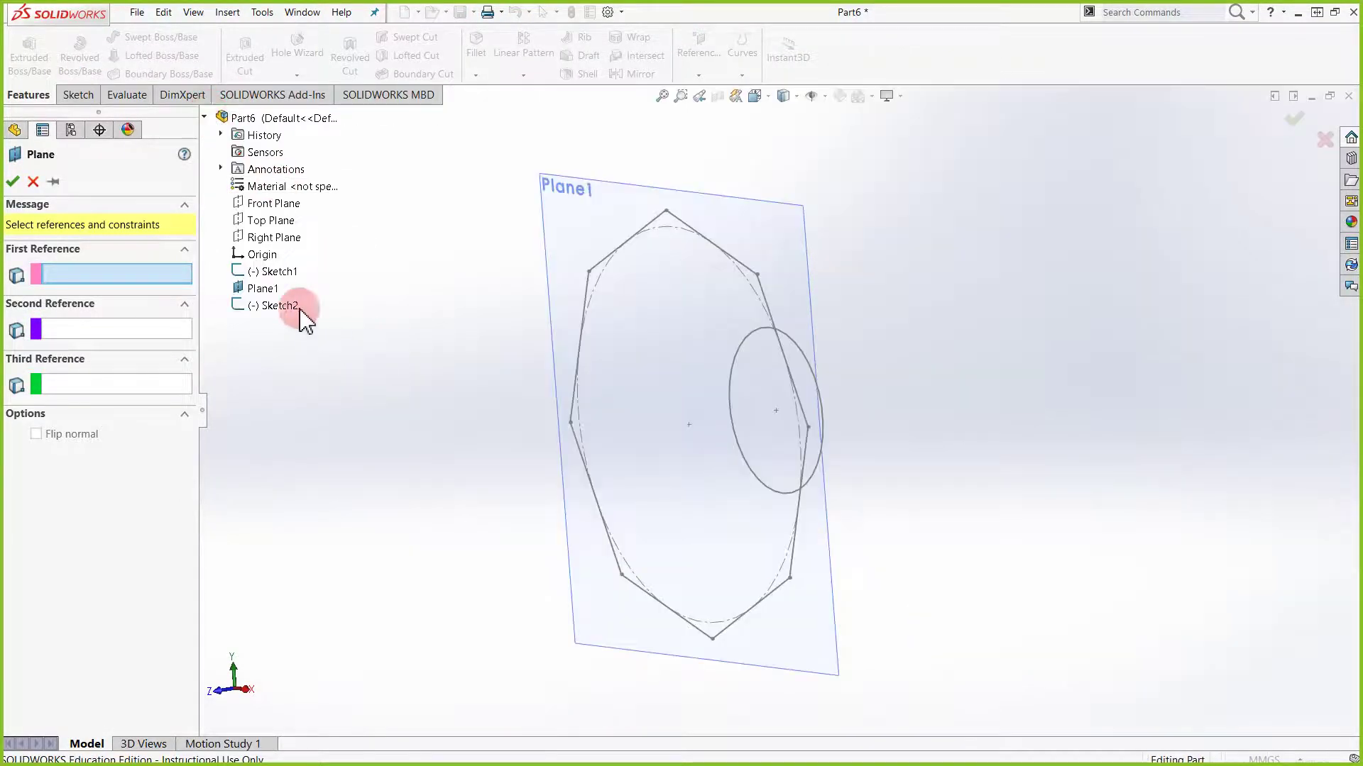
pyautogui.click(266, 290)
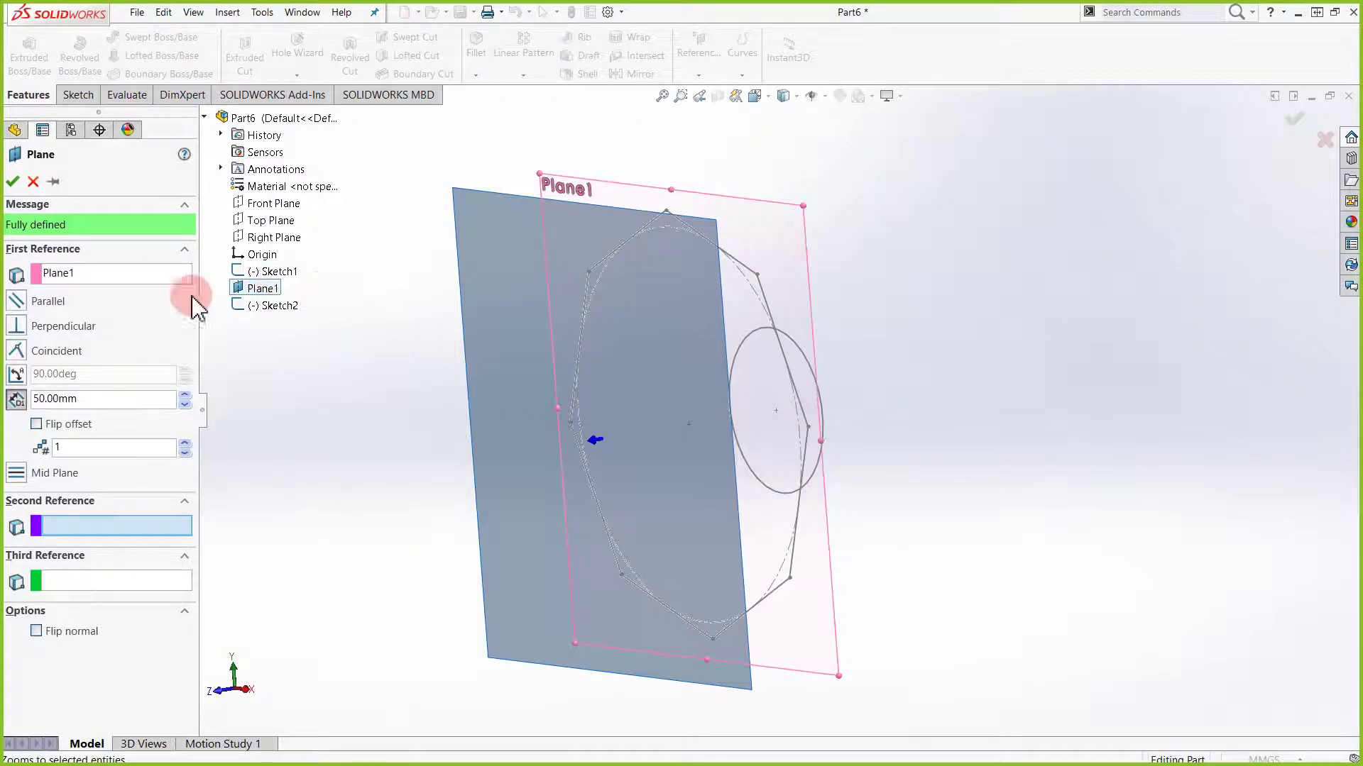
pyautogui.scroll(2, 783, 422)
pyautogui.moveTo(873, 410); pyautogui.dragTo(815, 386, button='middle')
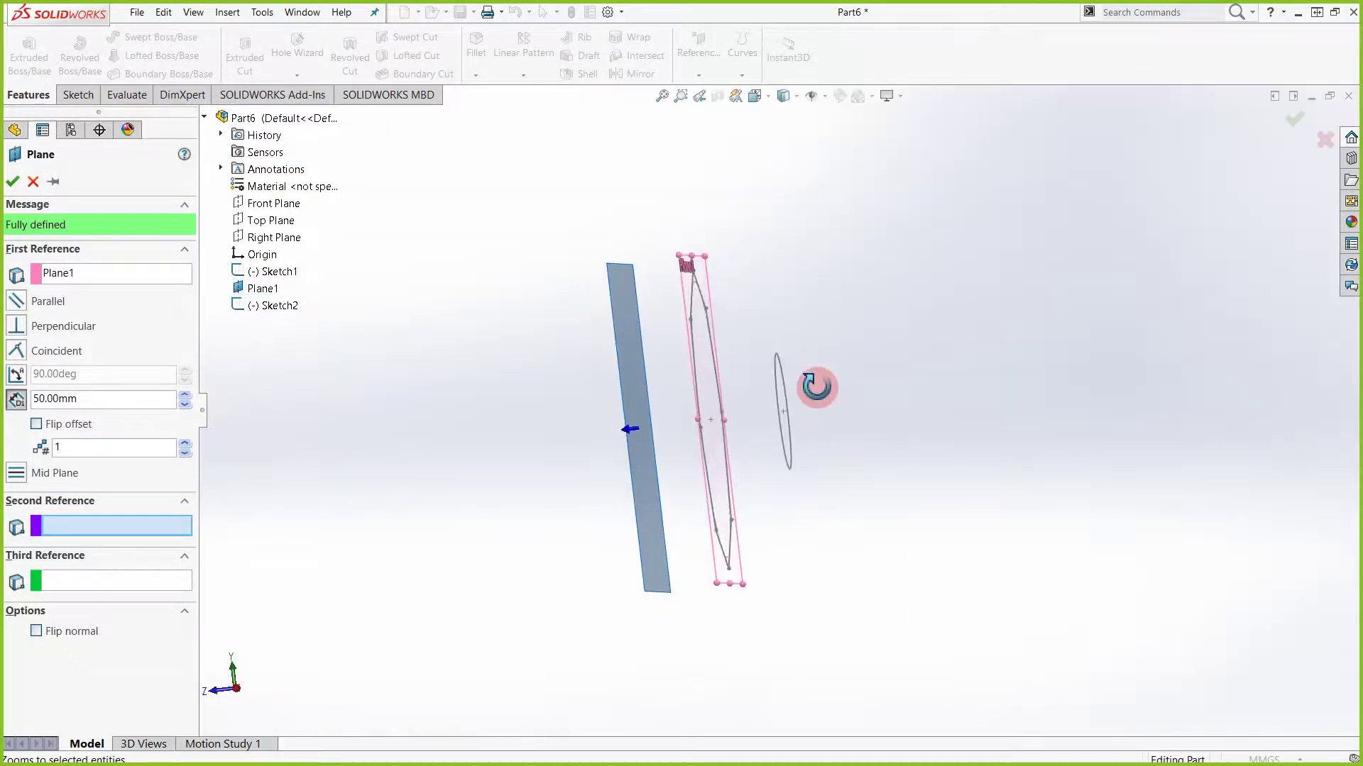
pyautogui.click(91, 399)
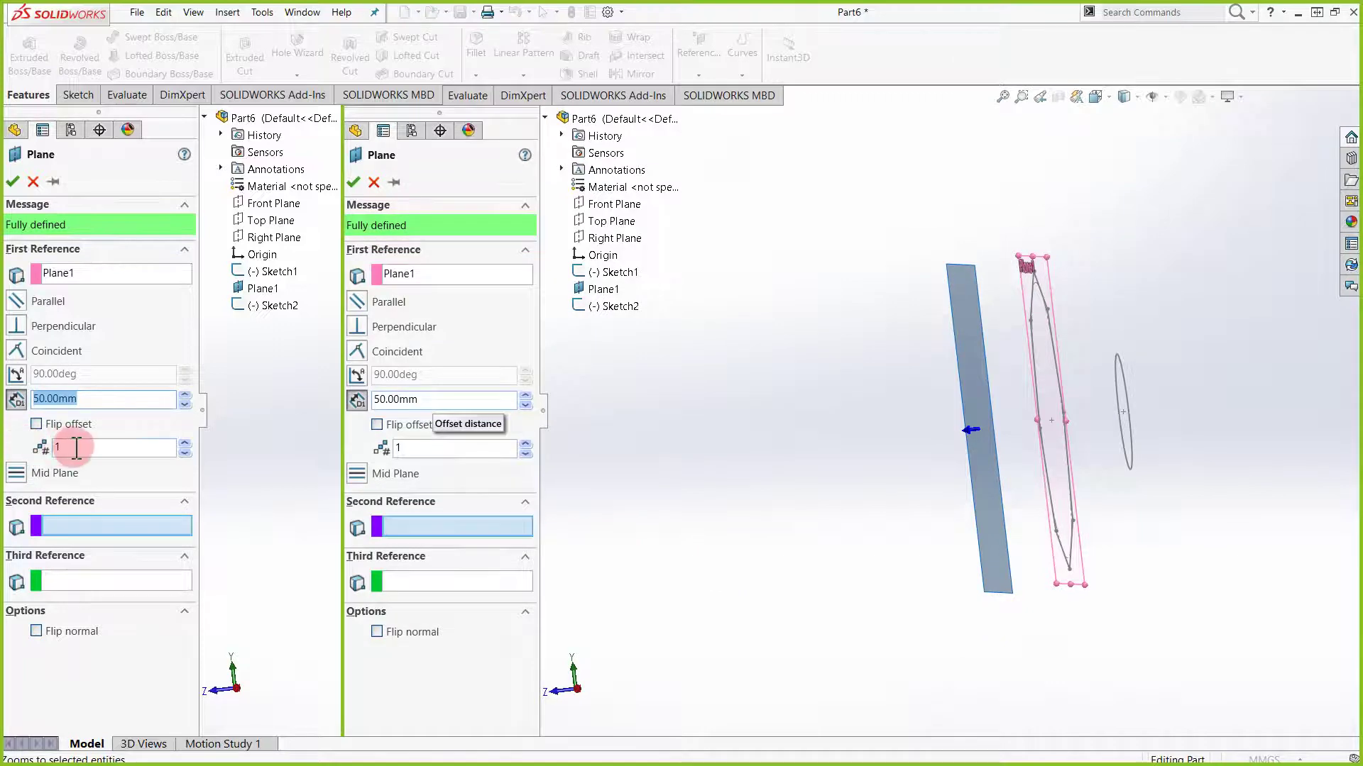
pyautogui.write('75')
pyautogui.press('Return')
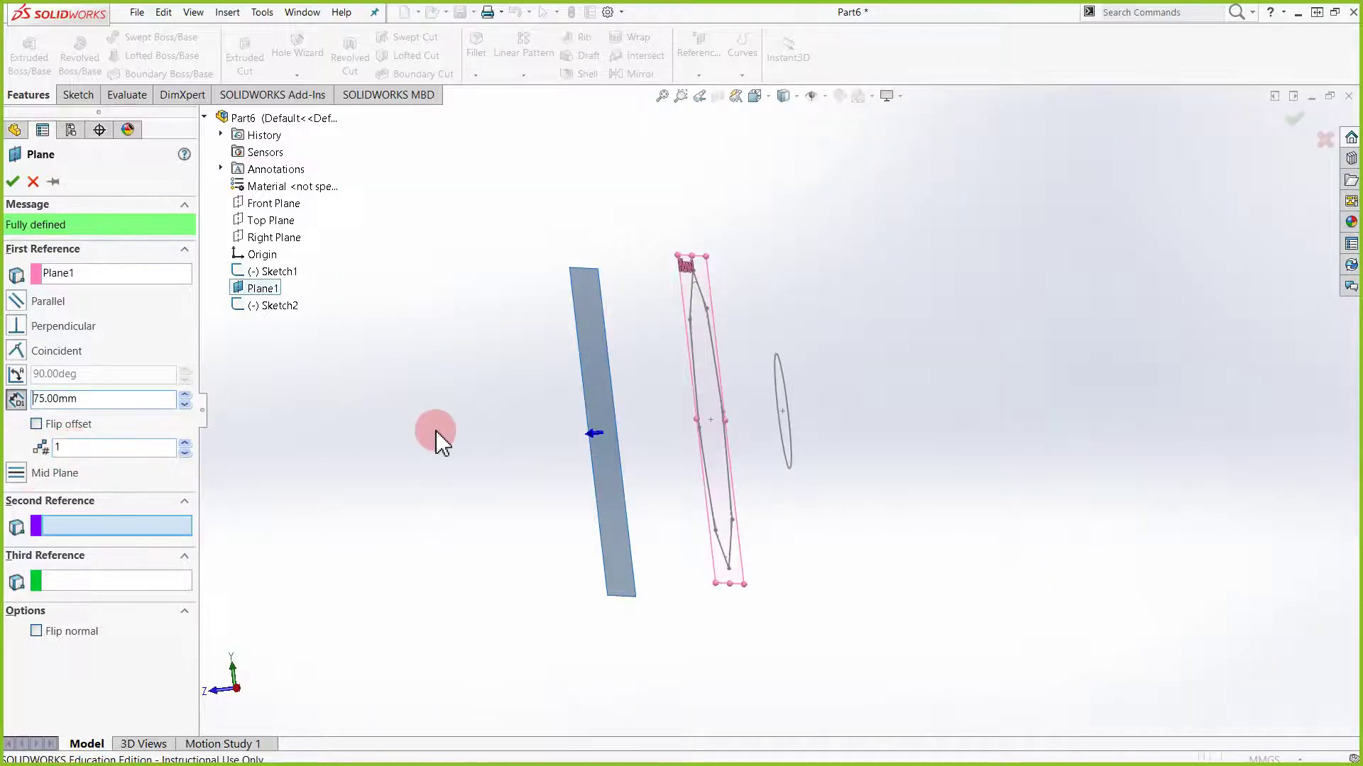
pyautogui.moveTo(435, 441); pyautogui.dragTo(454, 424, button='middle')
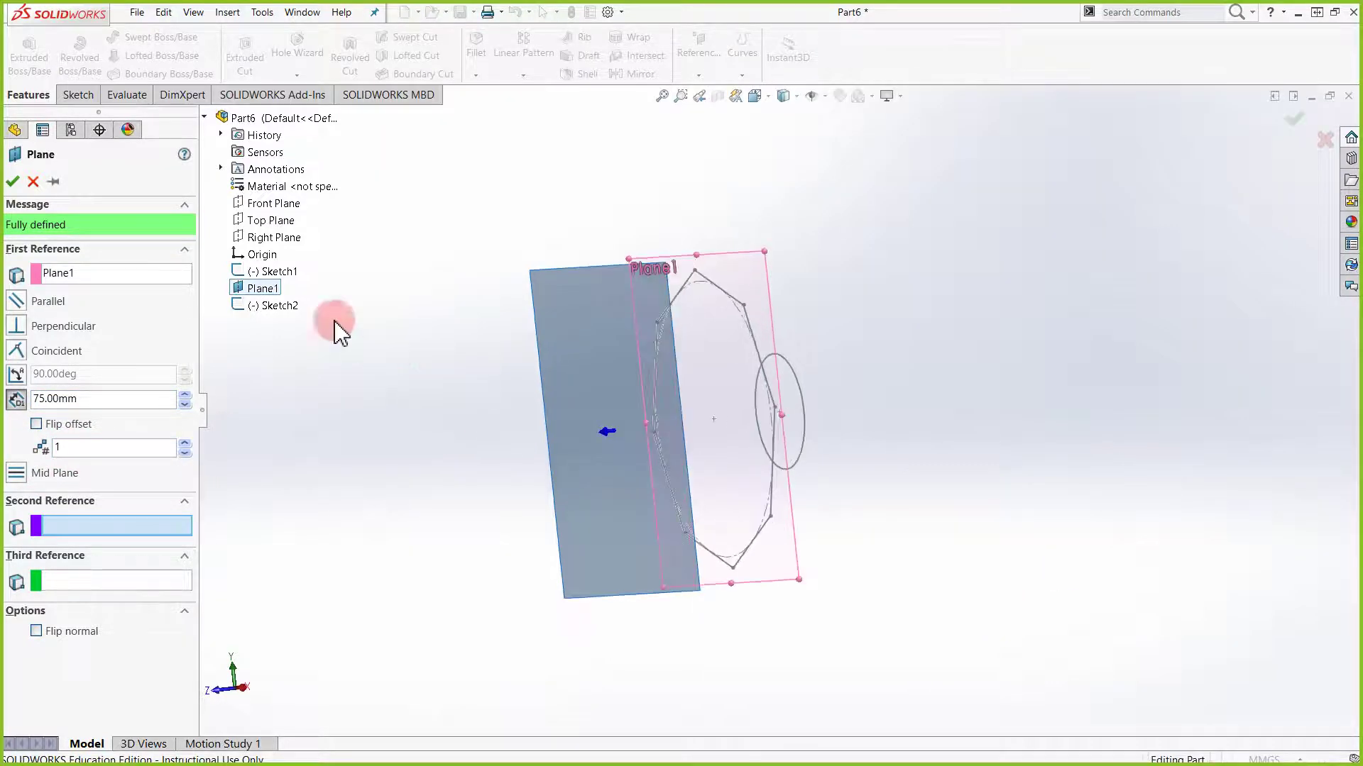
pyautogui.click(13, 182)
pyautogui.click(217, 136)
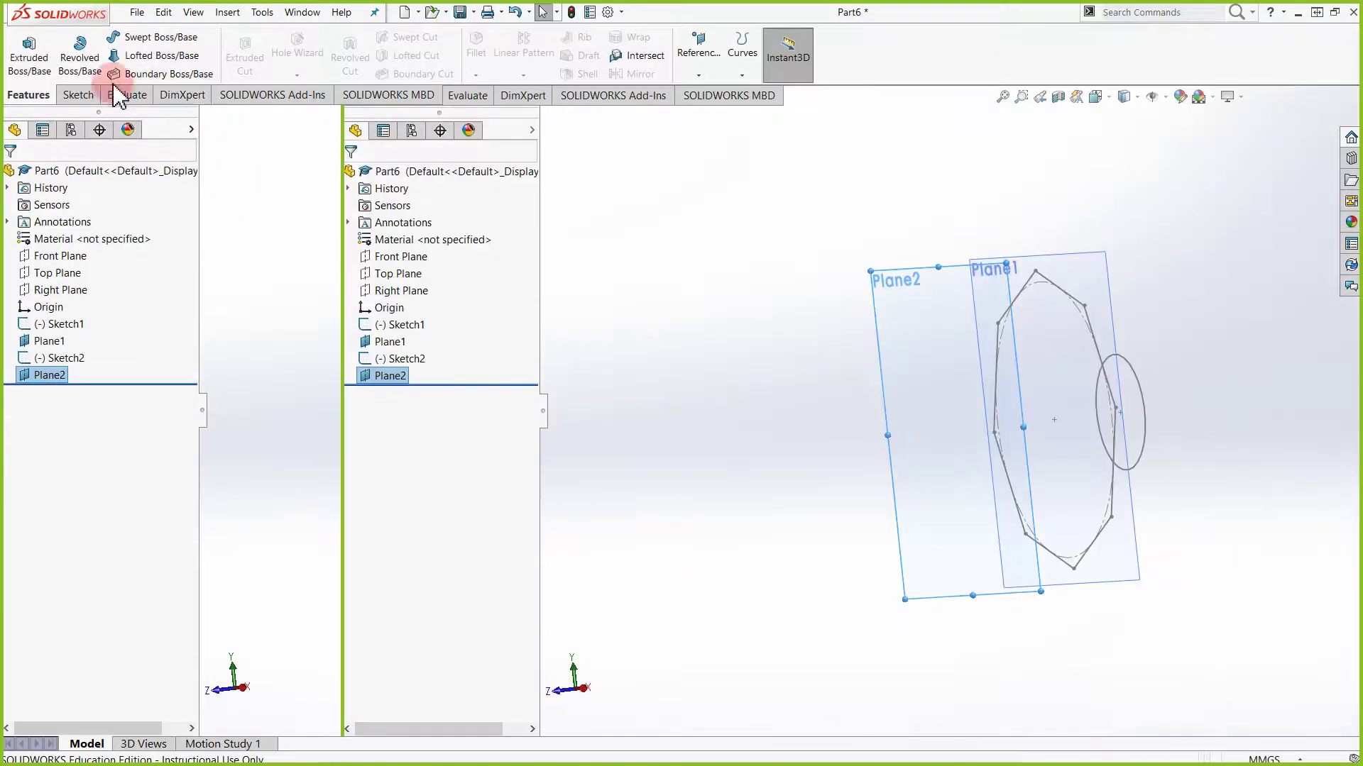
# Sketch a center rectangle about 191 mm high on Plane2, centred on the origin, and exit the sketch
pyautogui.click(77, 95)
pyautogui.click(22, 49)
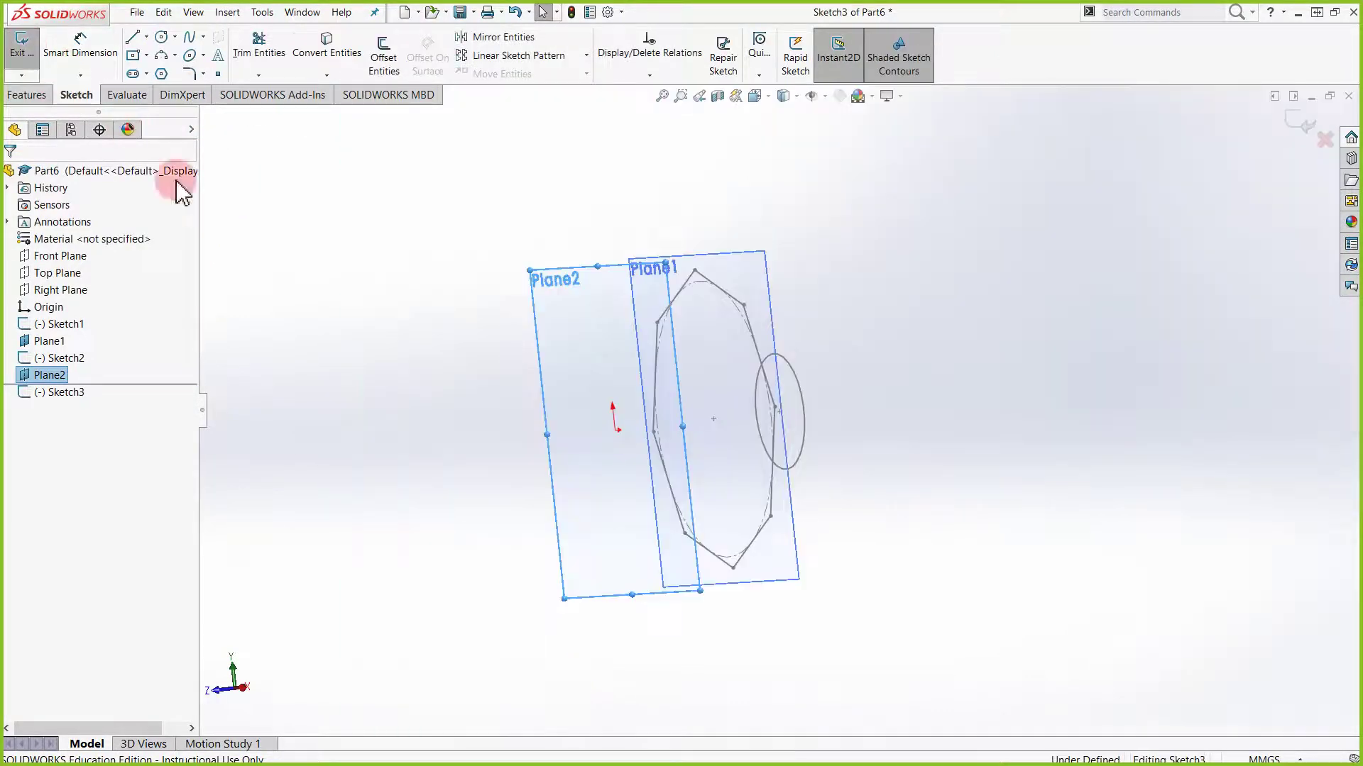
pyautogui.click(135, 58)
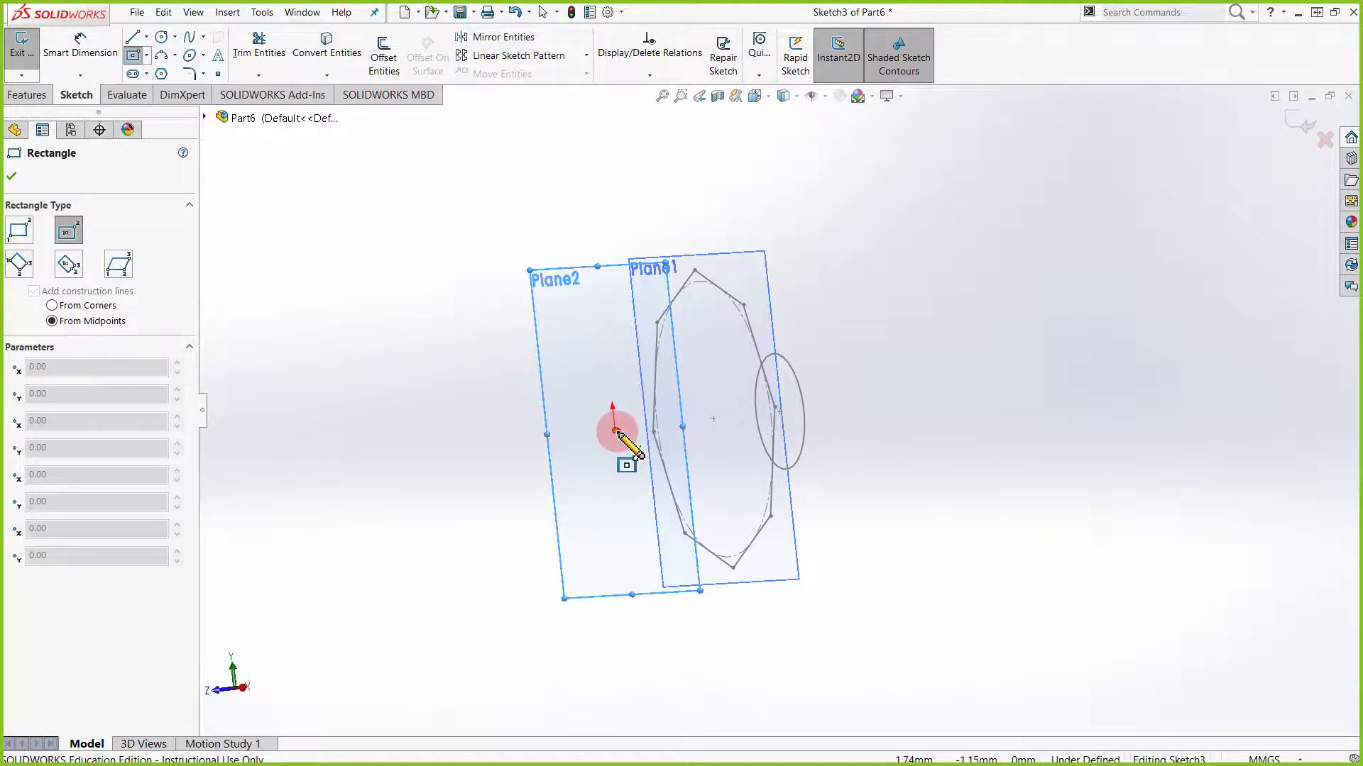
pyautogui.moveTo(615, 431)
pyautogui.mouseDown()
pyautogui.moveTo(837, 295)
pyautogui.moveTo(739, 359)
pyautogui.moveTo(741, 284)
pyautogui.mouseUp()
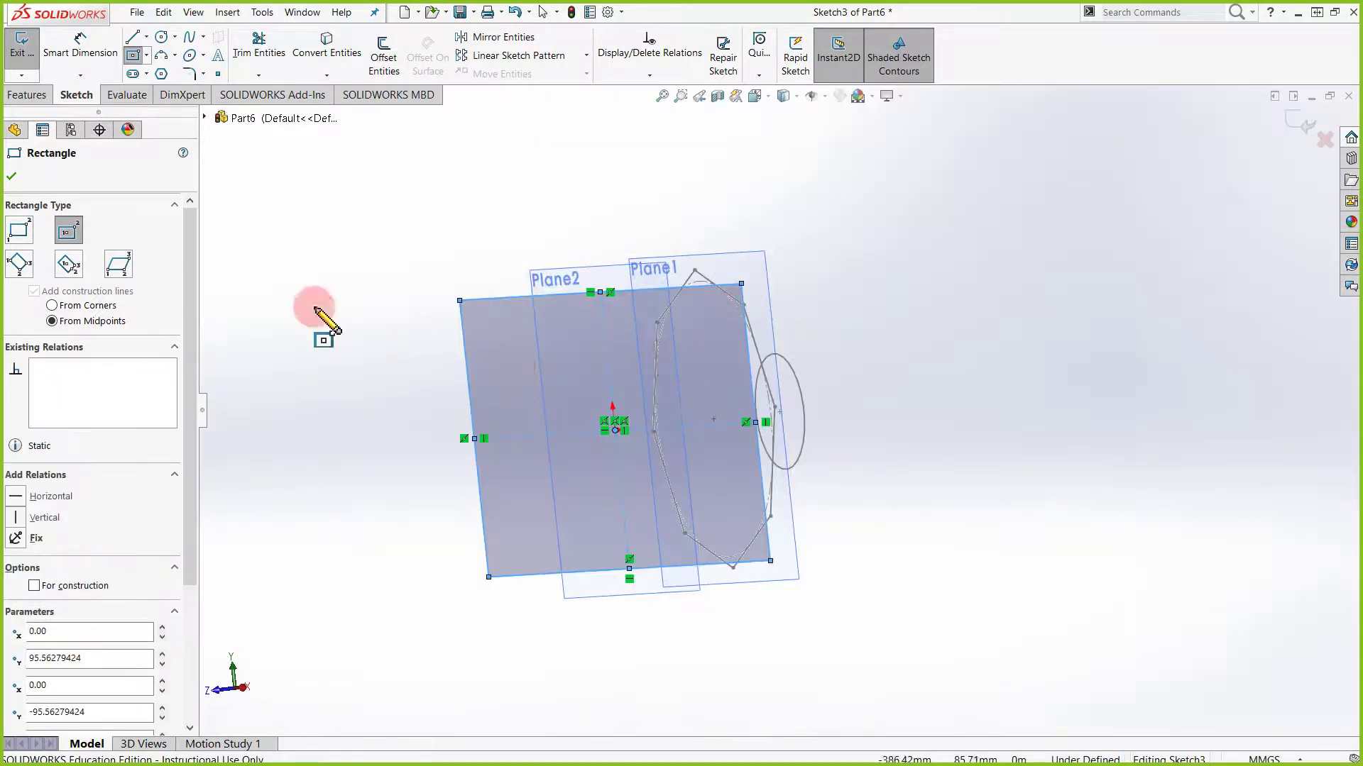
pyautogui.click(15, 230)
pyautogui.click(14, 175)
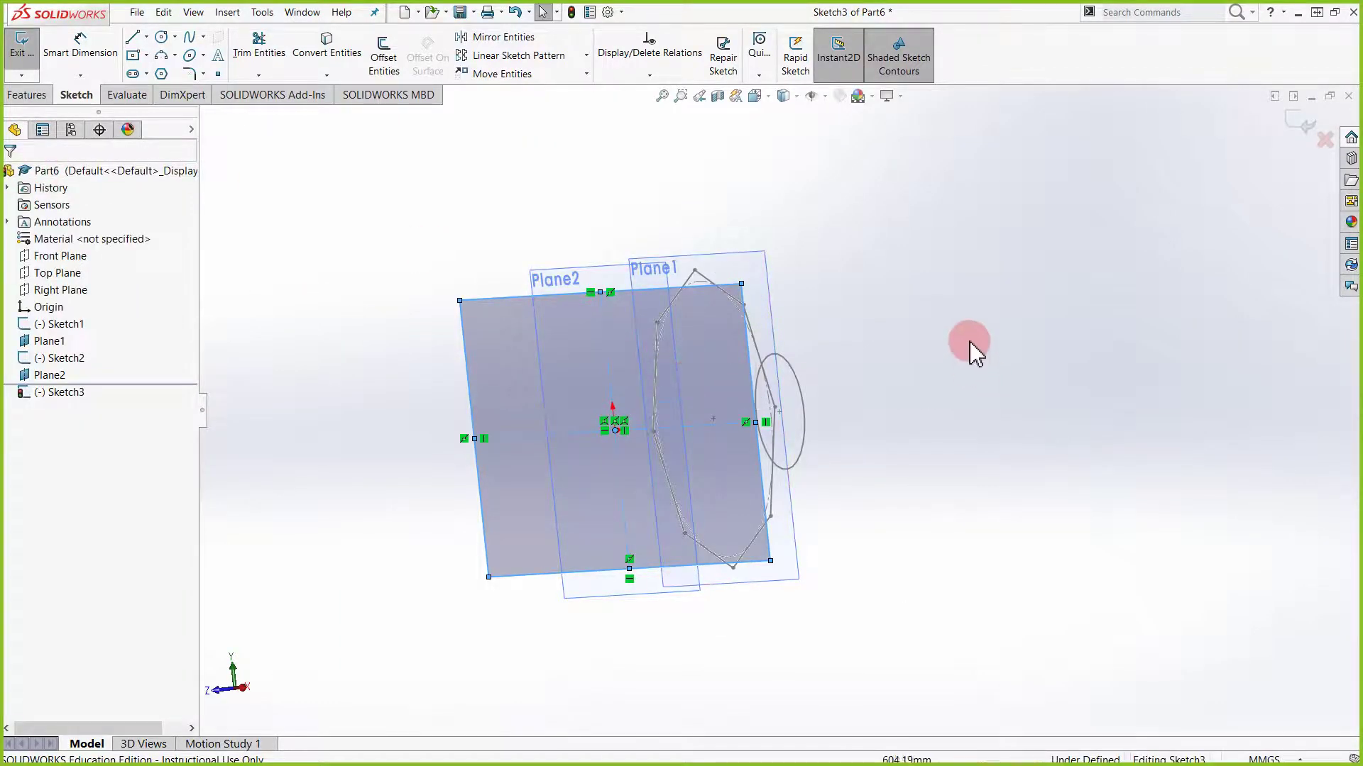
pyautogui.moveTo(970, 342)
pyautogui.mouseDown(button='middle')
pyautogui.moveTo(937, 396)
pyautogui.moveTo(897, 409)
pyautogui.moveTo(892, 425)
pyautogui.moveTo(911, 431)
pyautogui.mouseUp(button='middle')
pyautogui.click(26, 95)
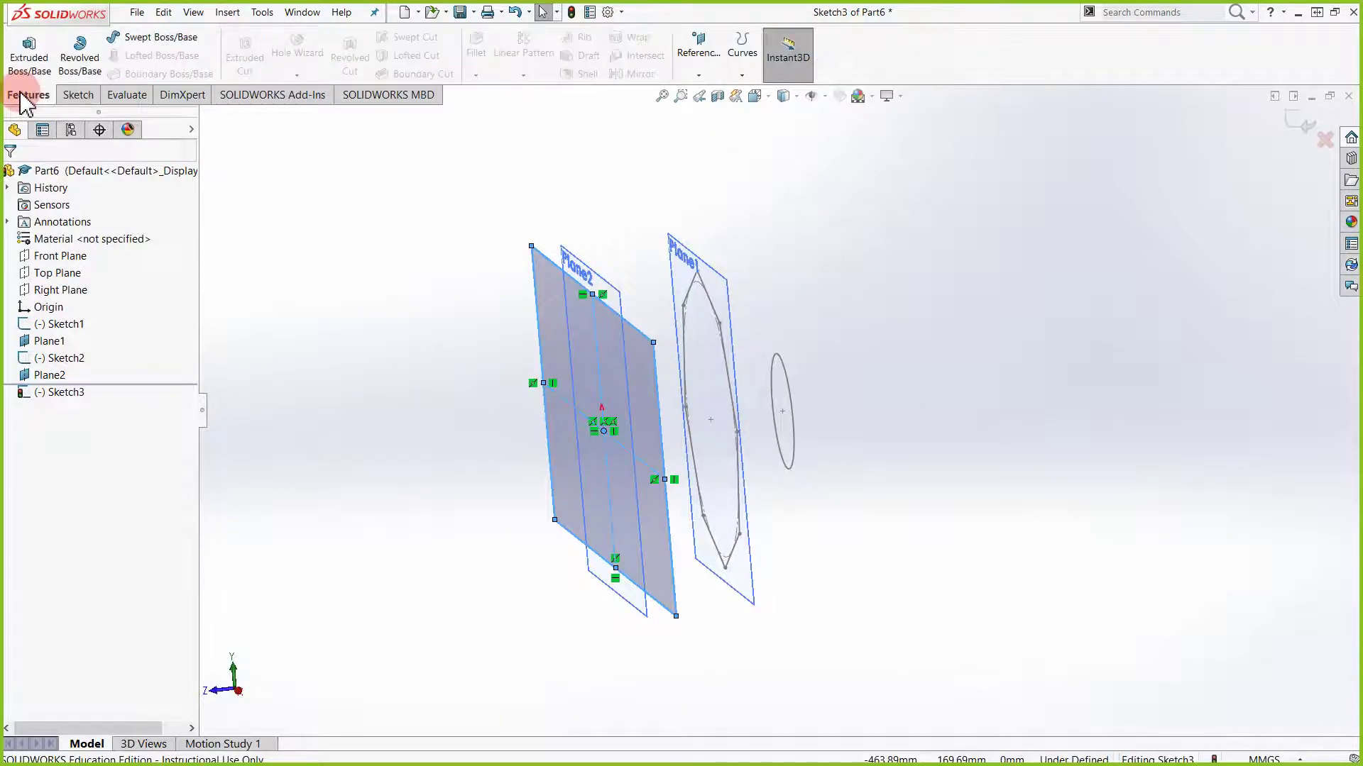
pyautogui.click(1303, 123)
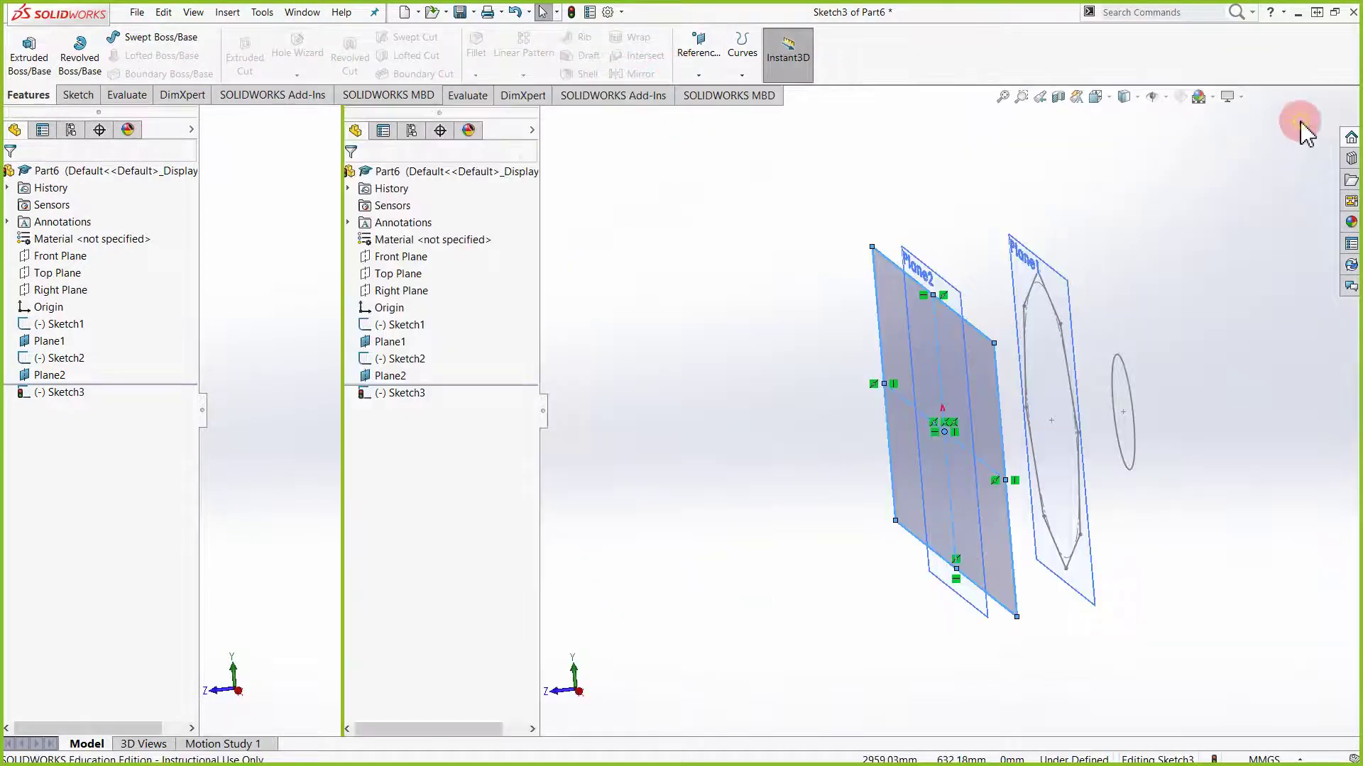
# Create a reference plane offset 150 mm from Plane2, on the side away from the octagon sketch
pyautogui.click(693, 76)
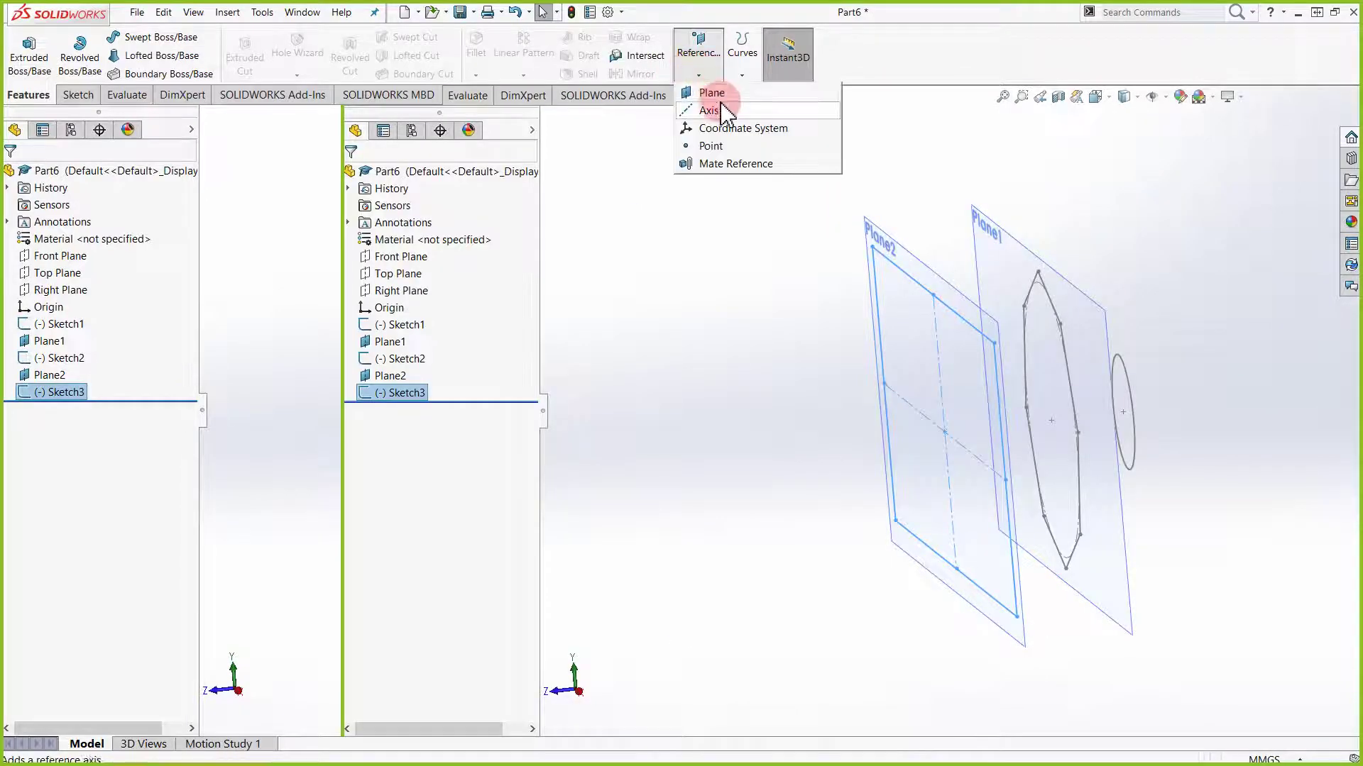
pyautogui.click(725, 95)
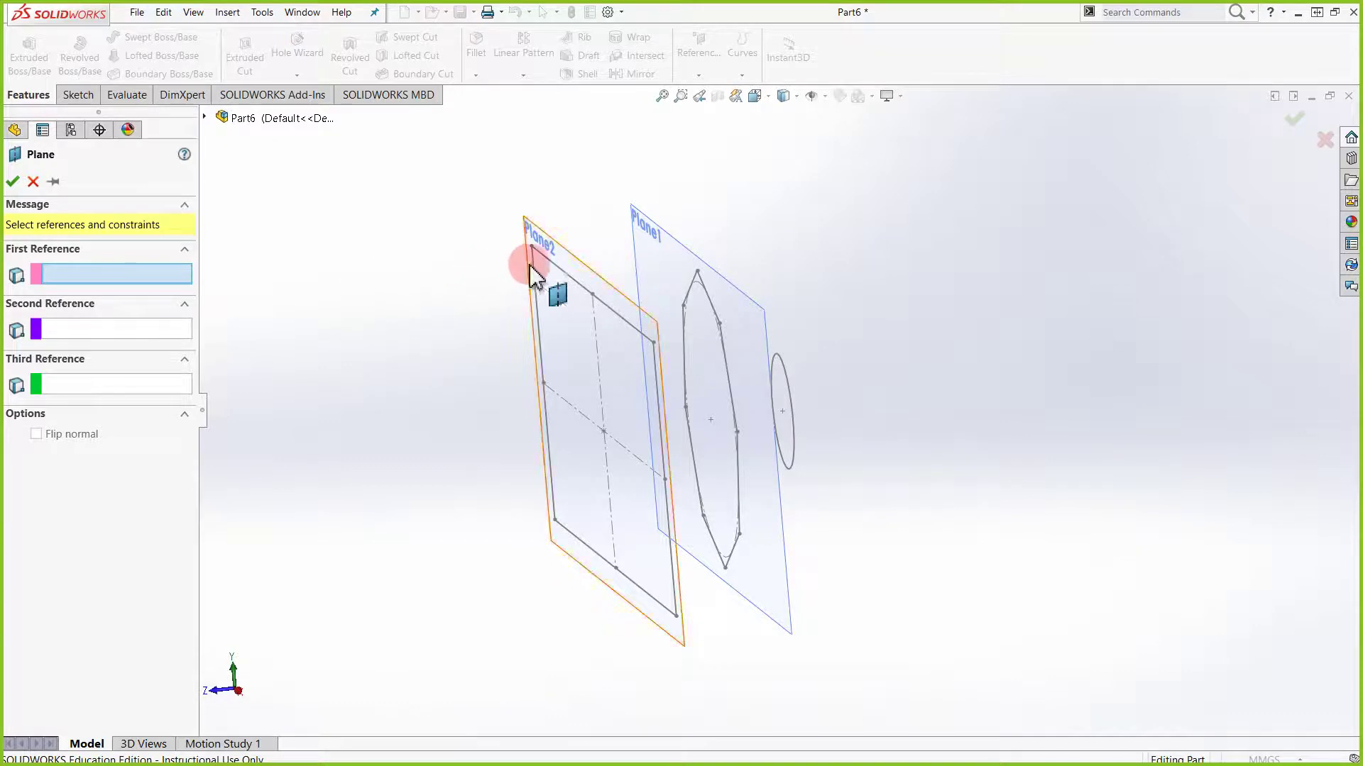
pyautogui.click(561, 261)
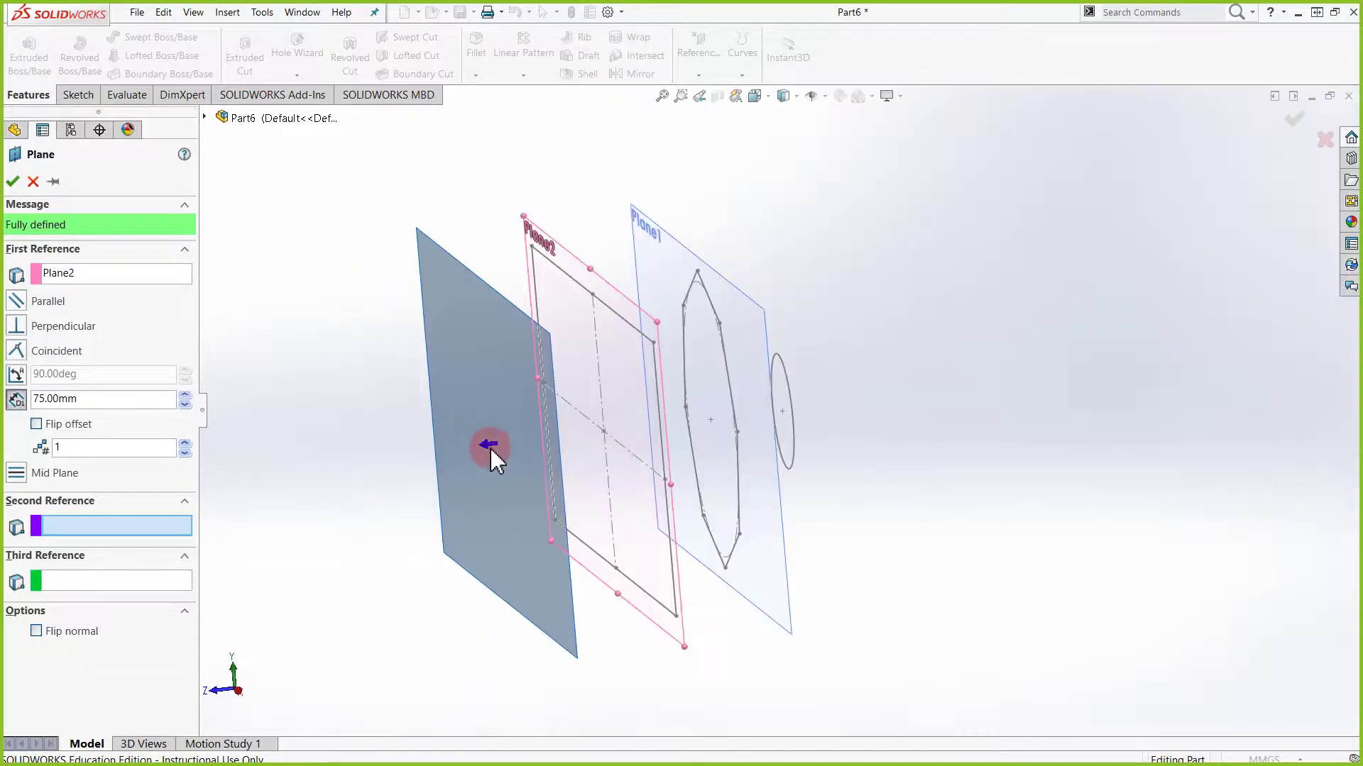
pyautogui.click(486, 444)
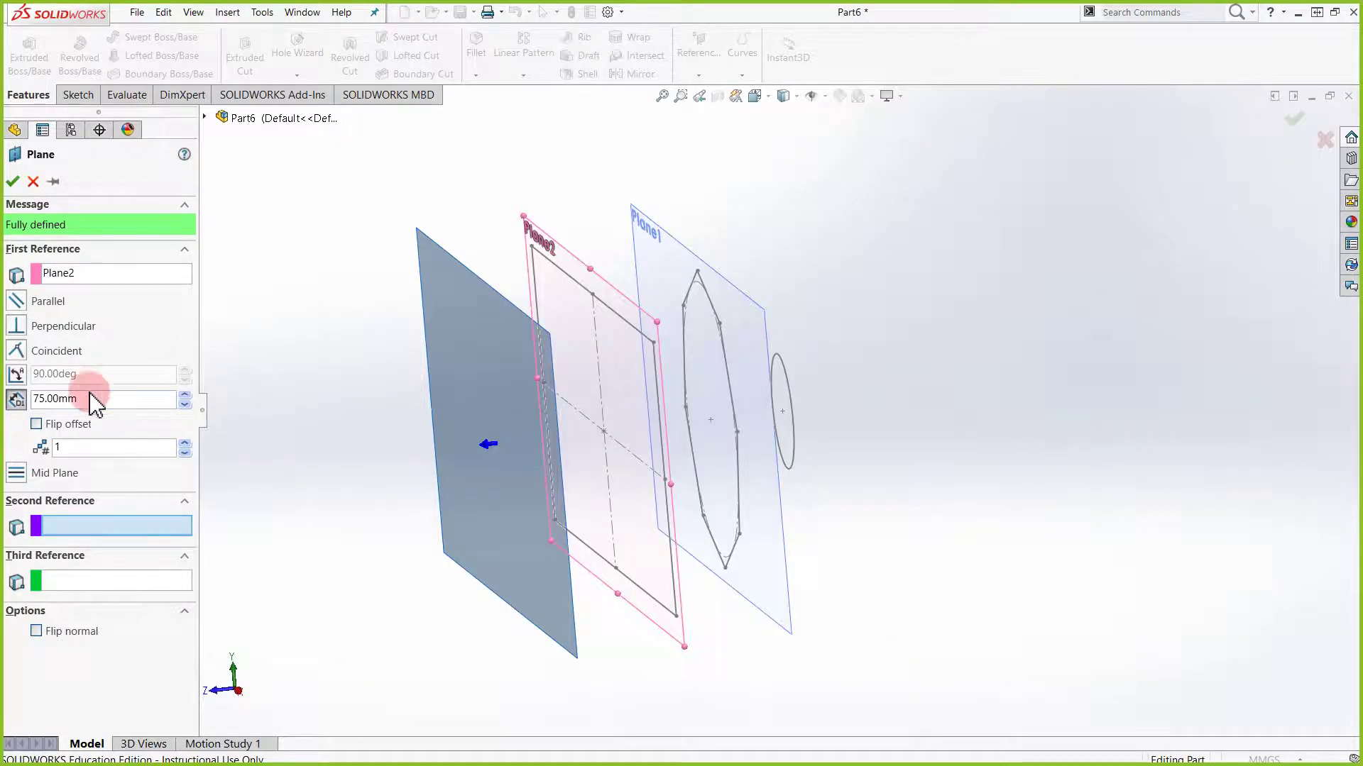
pyautogui.moveTo(100, 398); pyautogui.dragTo(7, 387)
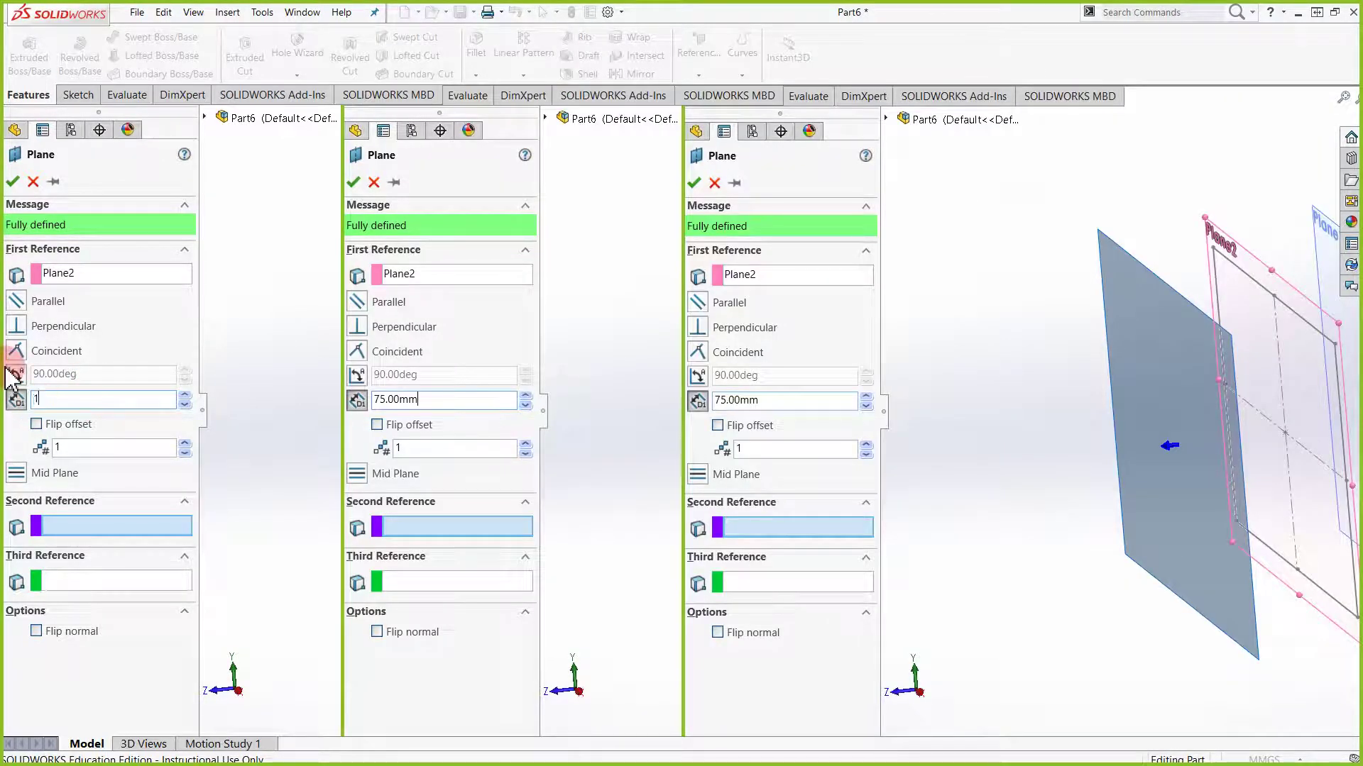
pyautogui.press('Return')
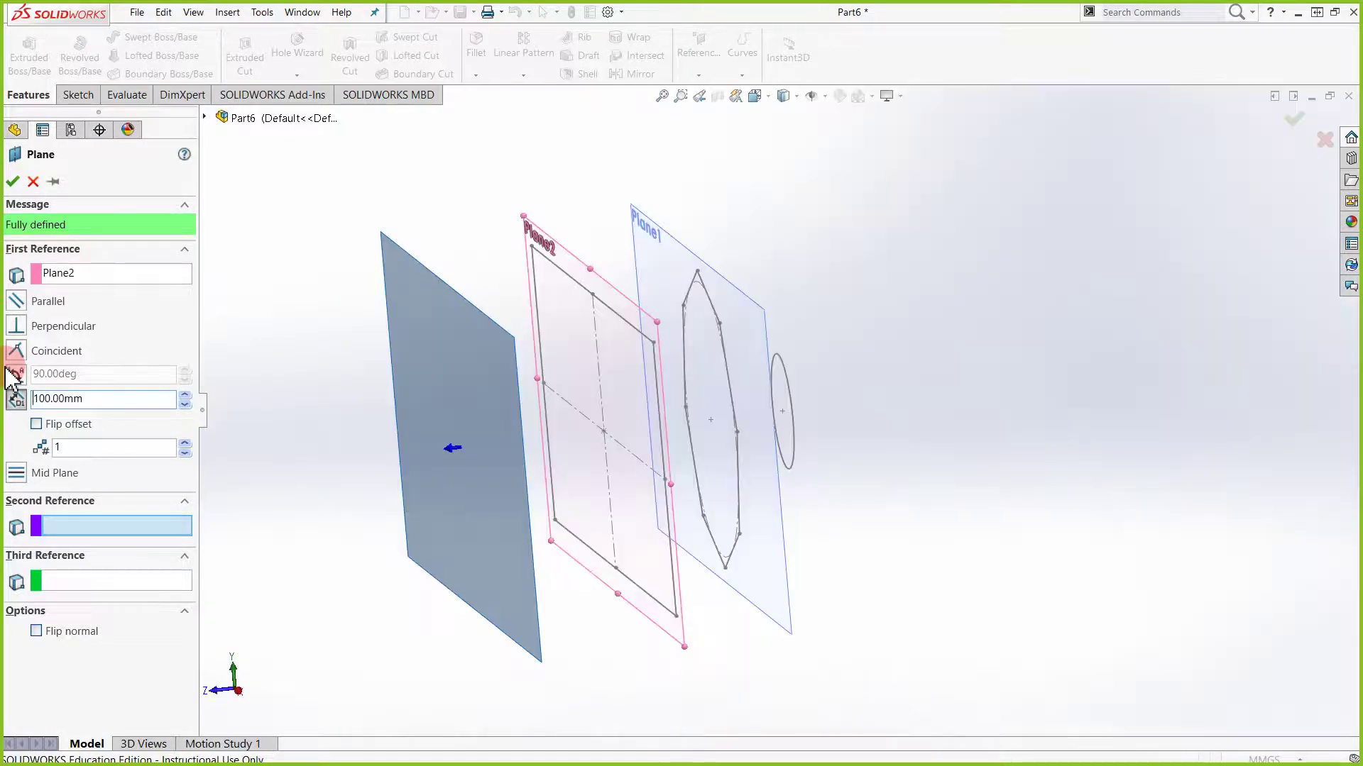
pyautogui.moveTo(541, 466); pyautogui.dragTo(522, 445, button='middle')
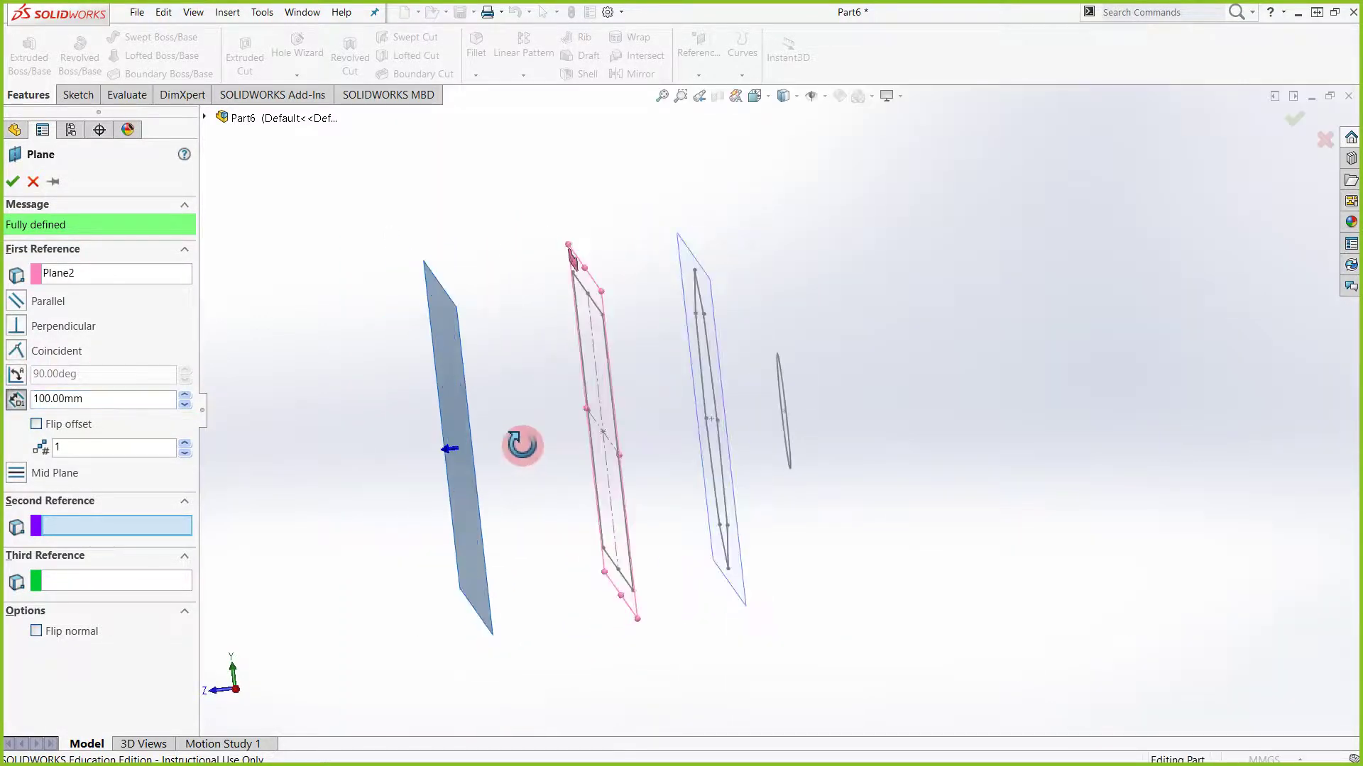
pyautogui.moveTo(115, 397); pyautogui.dragTo(20, 401)
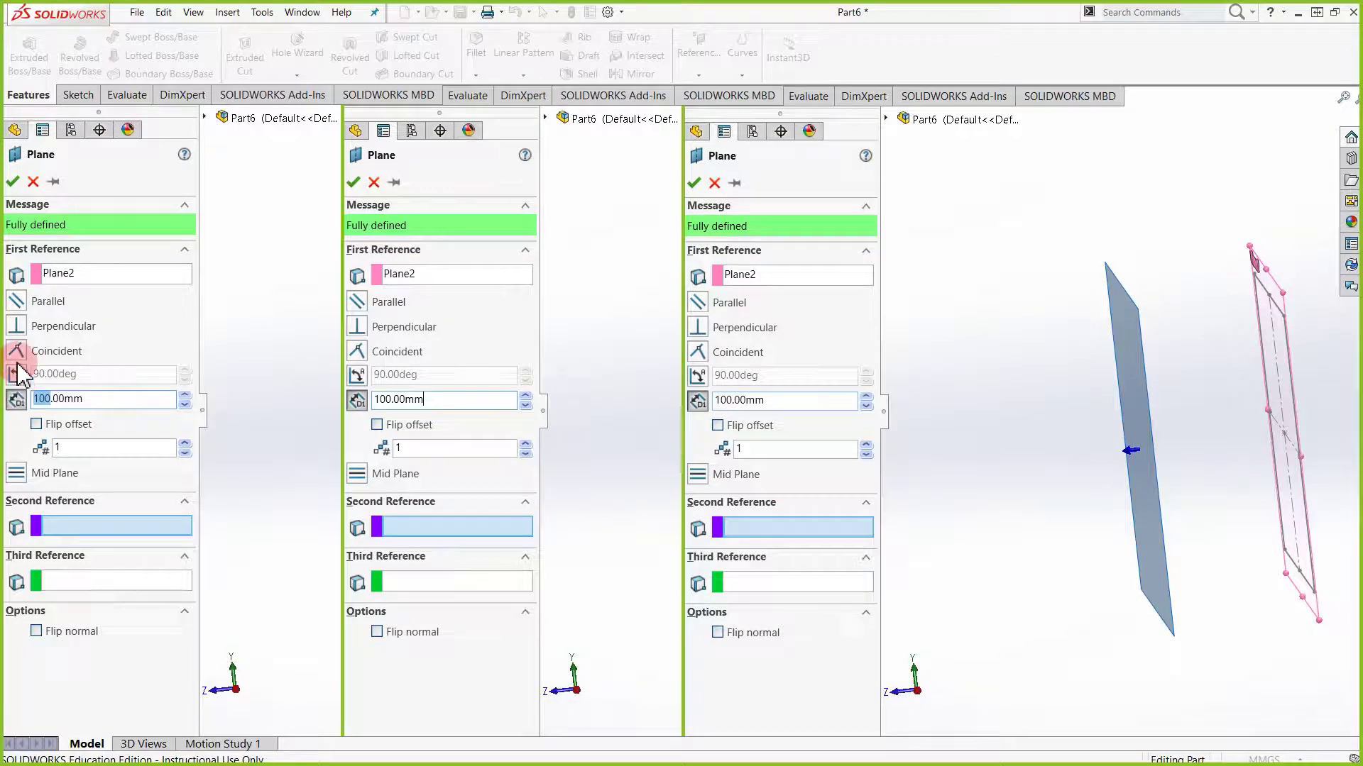
pyautogui.write('150')
pyautogui.press('Return')
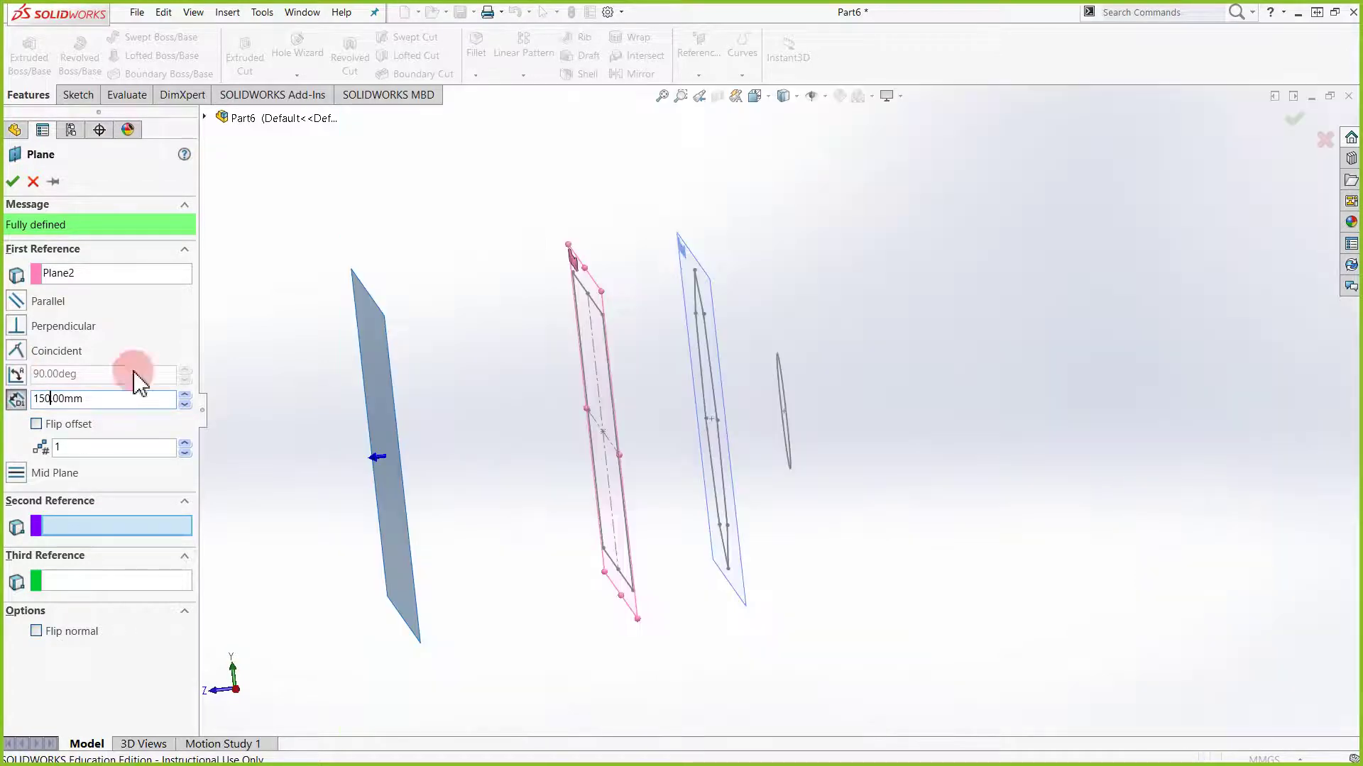
pyautogui.click(12, 181)
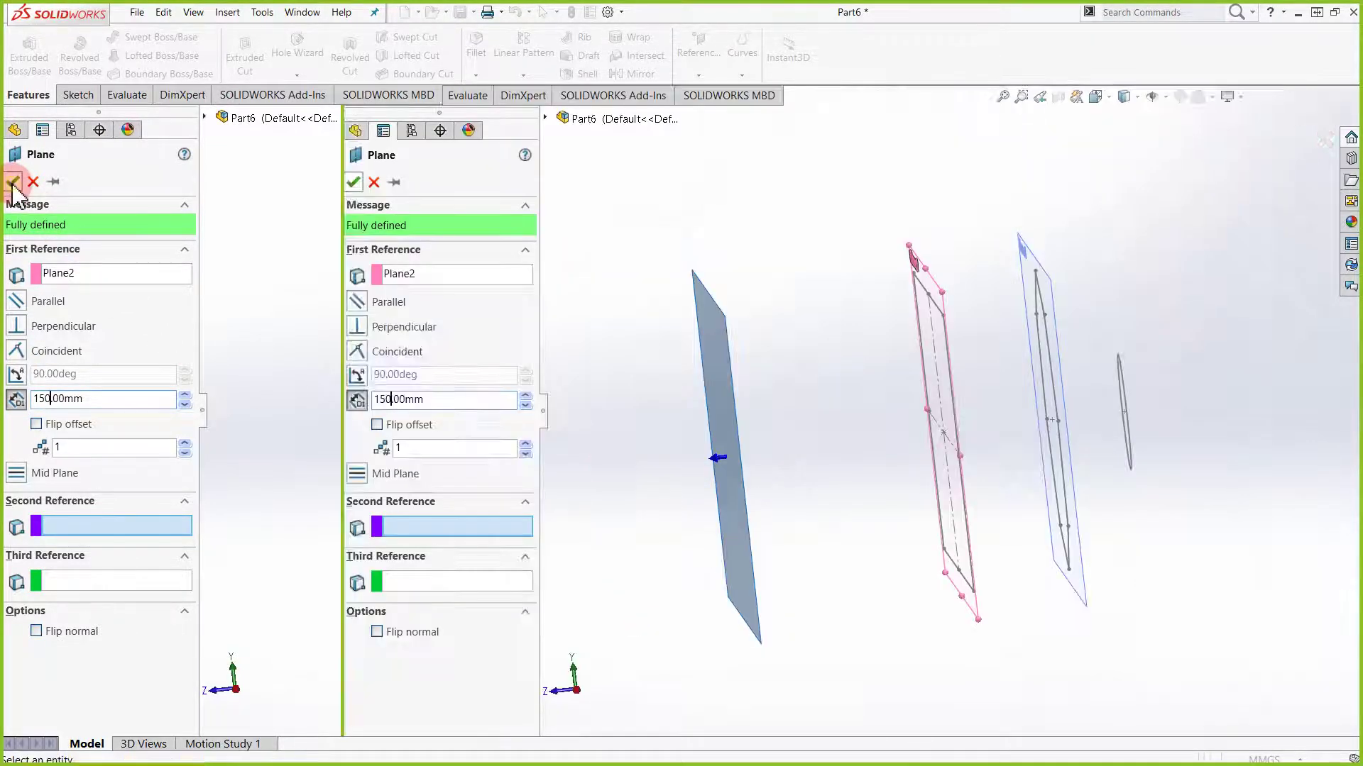
# Sketch an ellipse on Plane3, centred on the origin with radii of about 108 mm and 106 mm, and exit the sketch
pyautogui.moveTo(295, 441)
pyautogui.mouseDown(button='middle')
pyautogui.moveTo(364, 456)
pyautogui.moveTo(373, 440)
pyautogui.moveTo(364, 448)
pyautogui.mouseUp(button='middle')
pyautogui.click(77, 95)
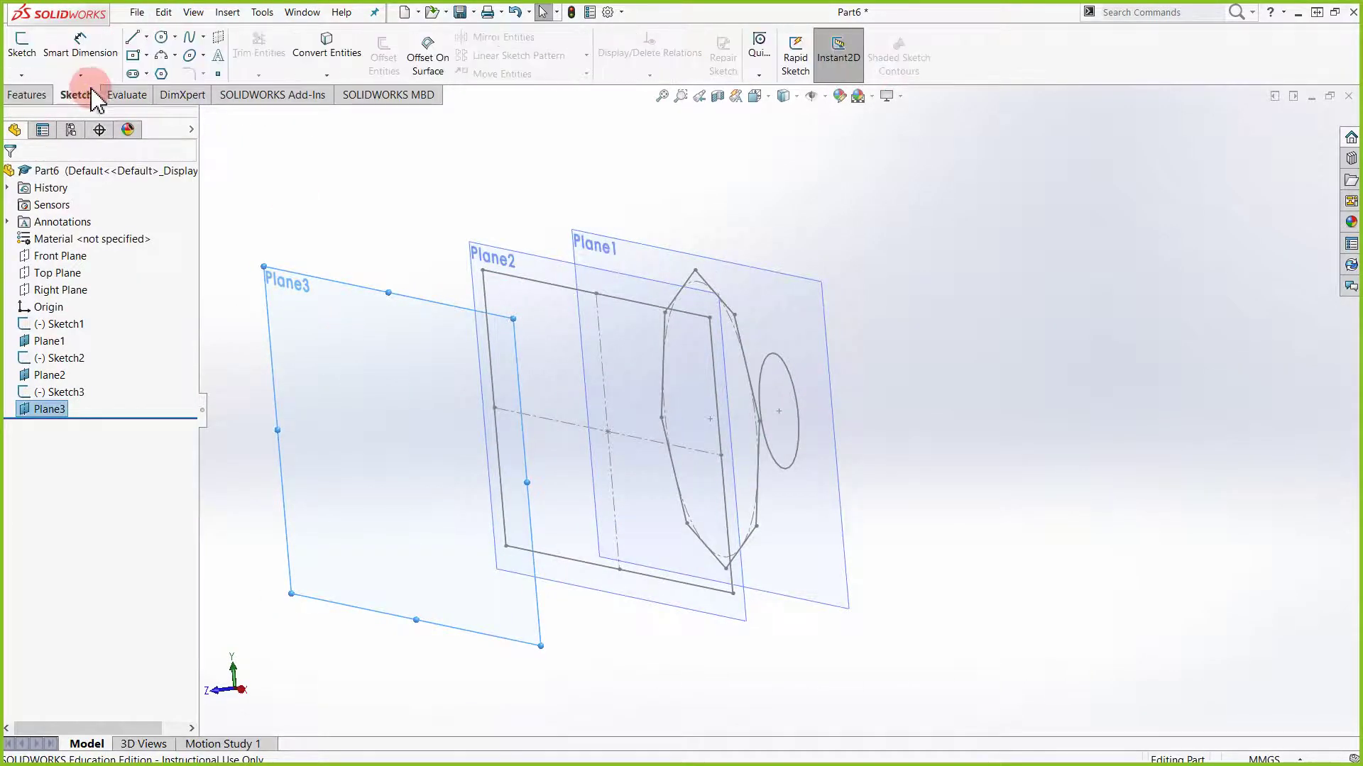
pyautogui.click(190, 56)
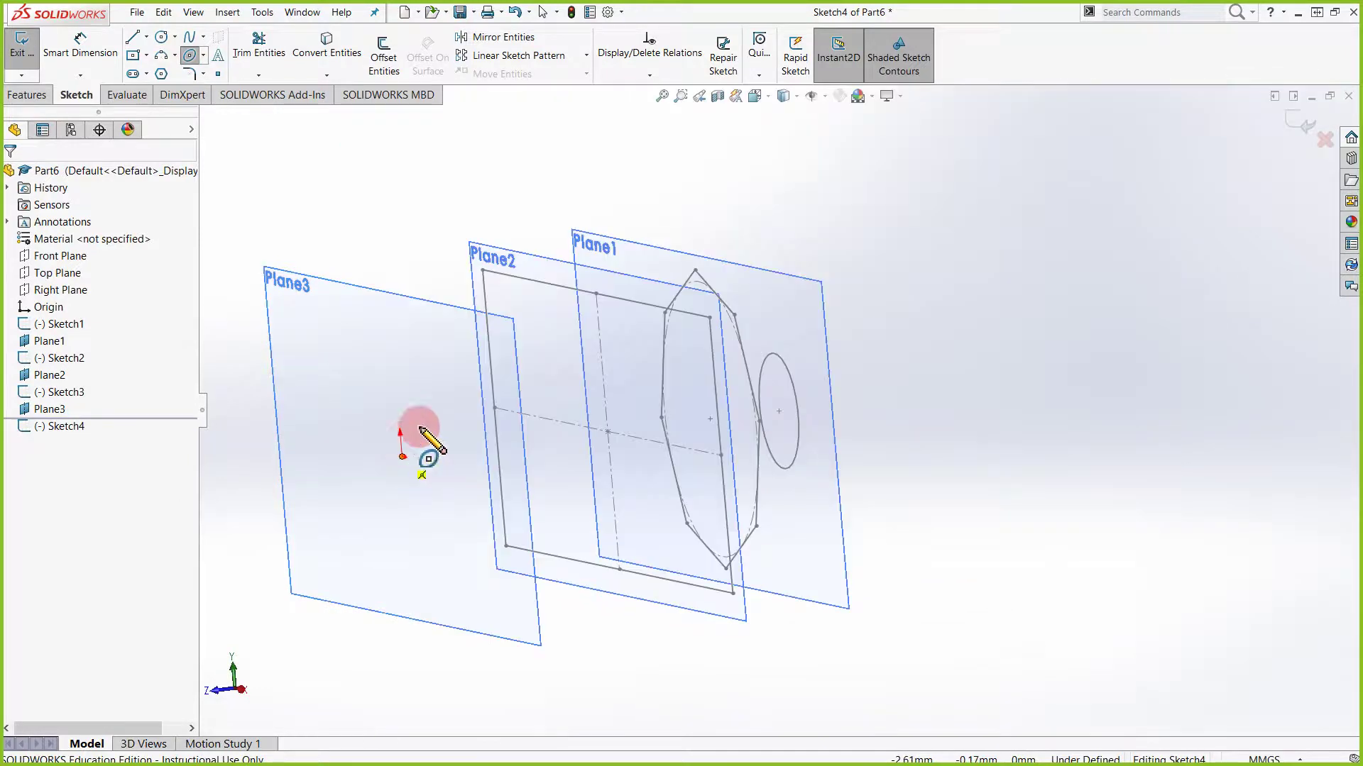
pyautogui.click(402, 457)
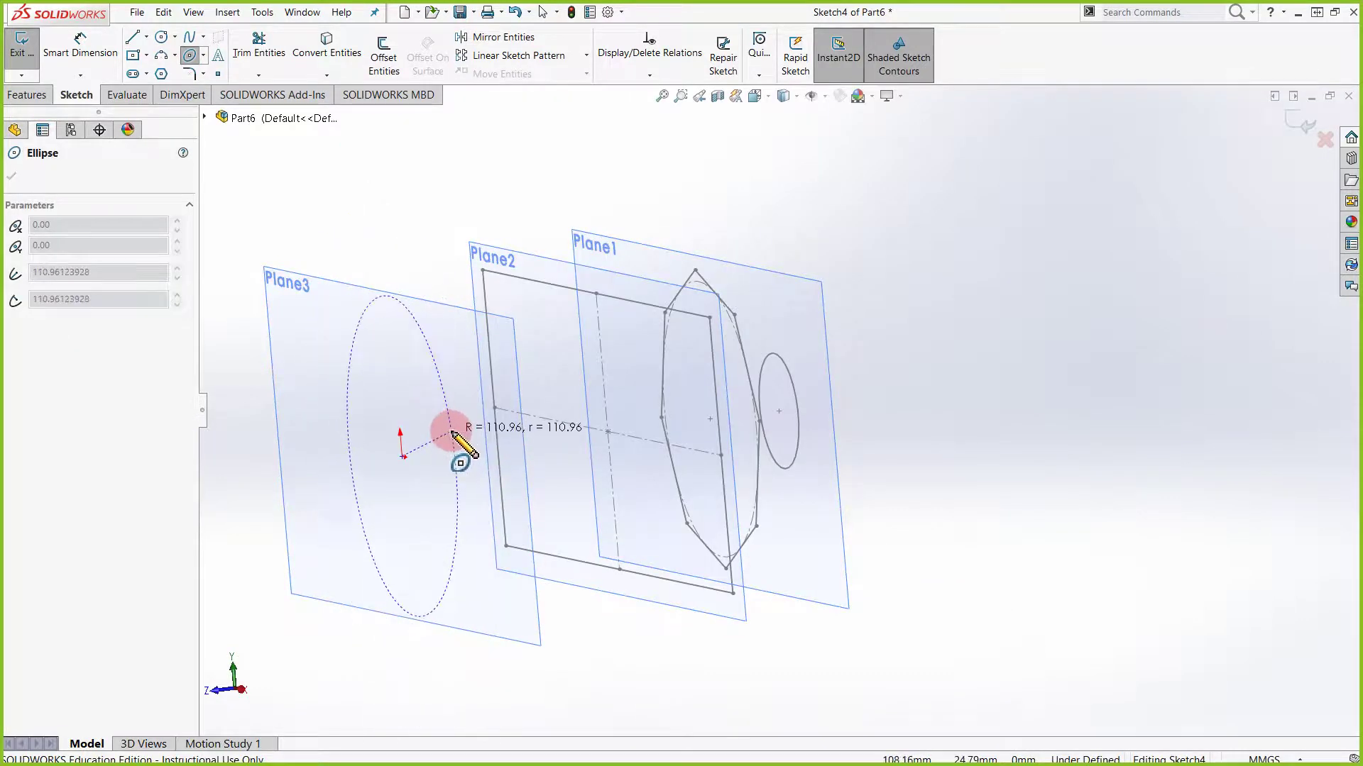
pyautogui.click(455, 436)
pyautogui.click(498, 545)
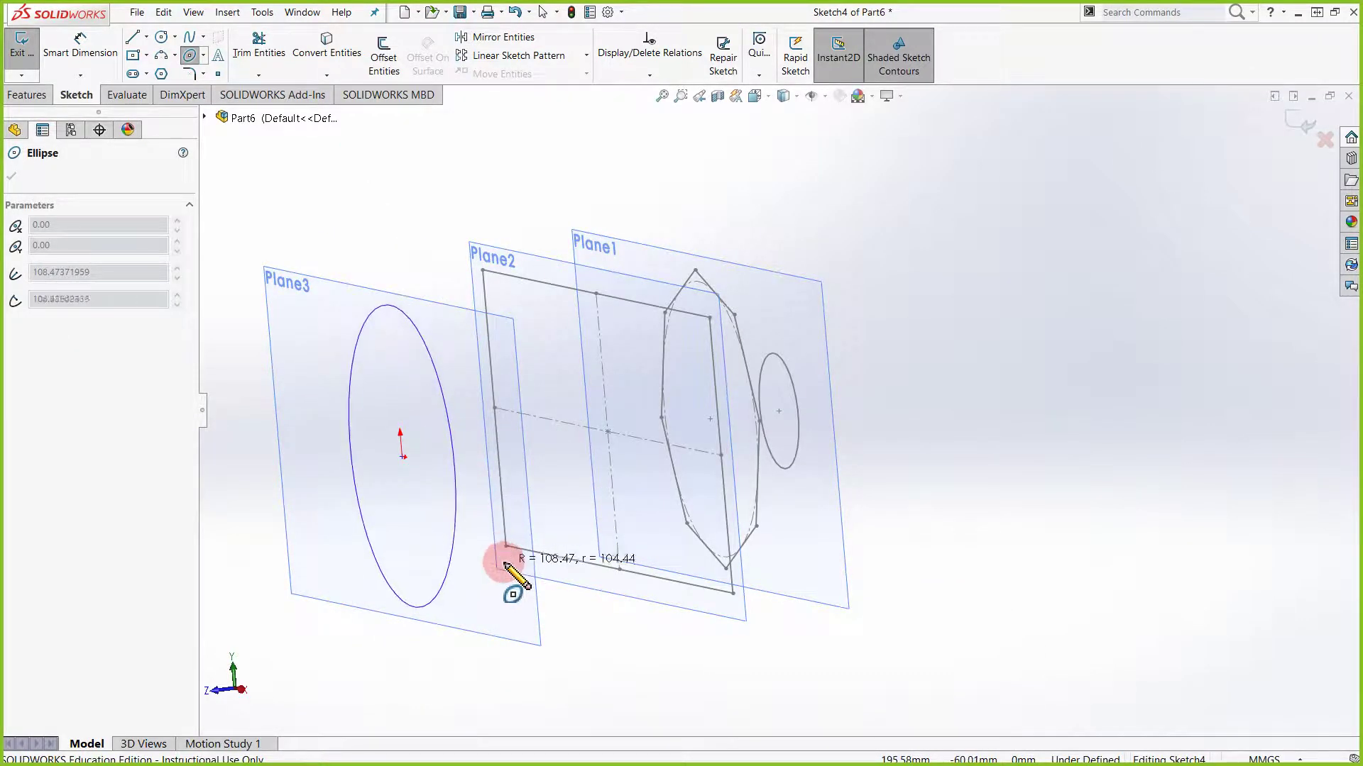
pyautogui.click(501, 565)
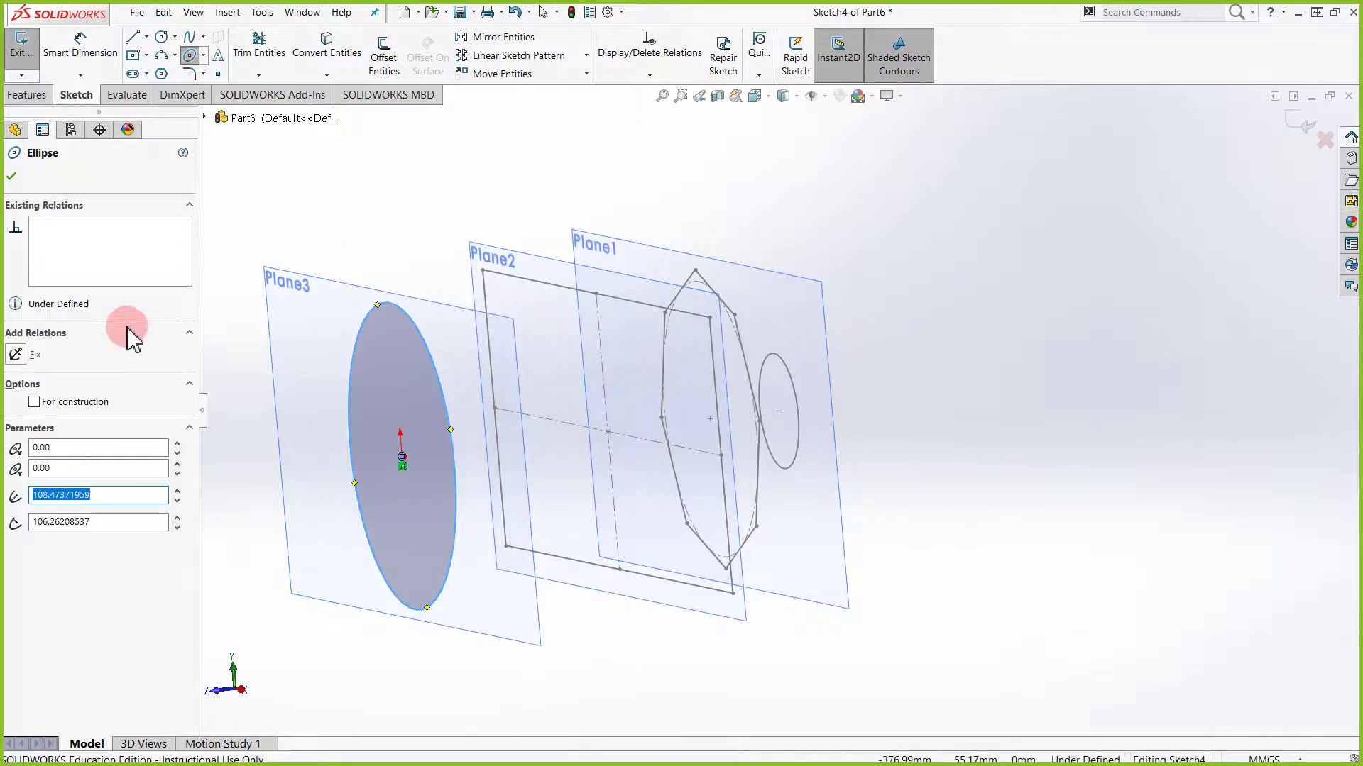
pyautogui.click(12, 177)
pyautogui.moveTo(1034, 450)
pyautogui.mouseDown(button='middle')
pyautogui.moveTo(967, 414)
pyautogui.moveTo(1008, 487)
pyautogui.moveTo(779, 396)
pyautogui.mouseUp(button='middle')
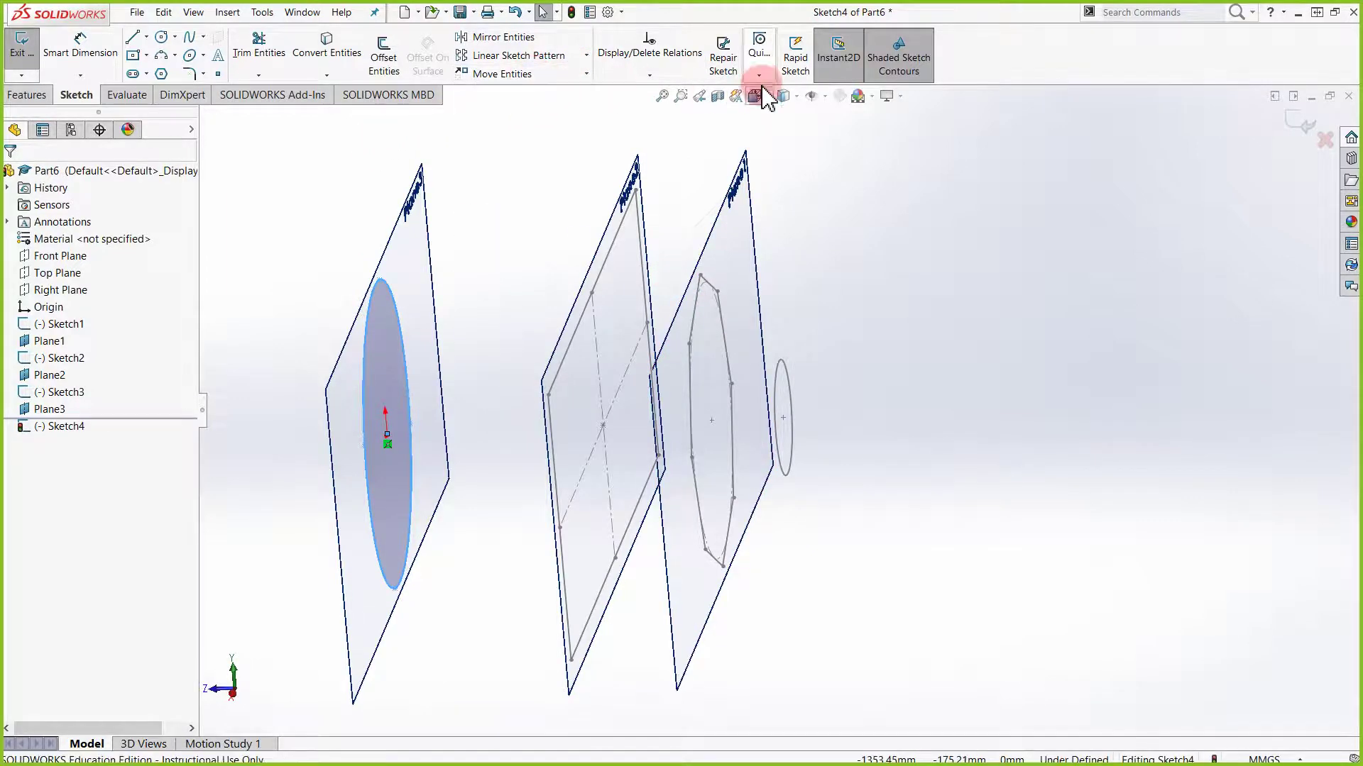
pyautogui.click(1303, 126)
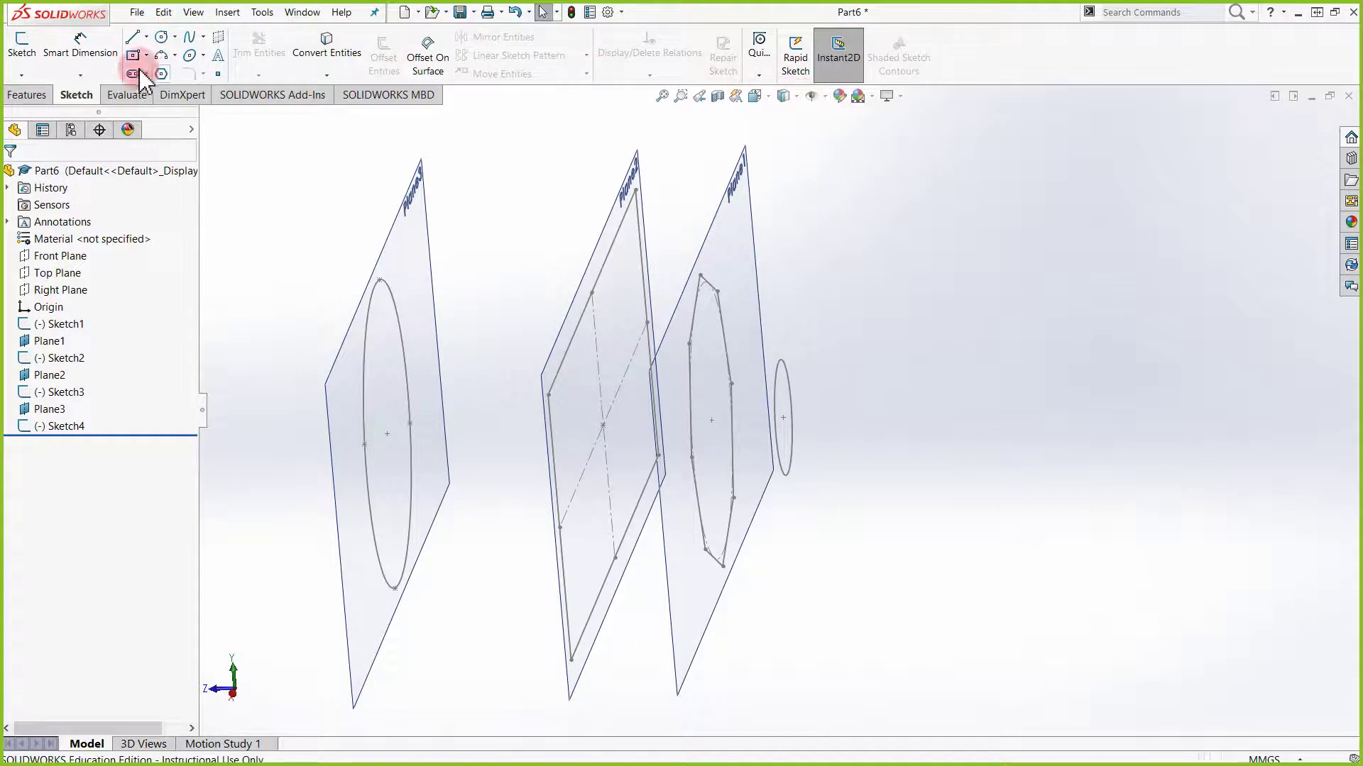
pyautogui.click(21, 99)
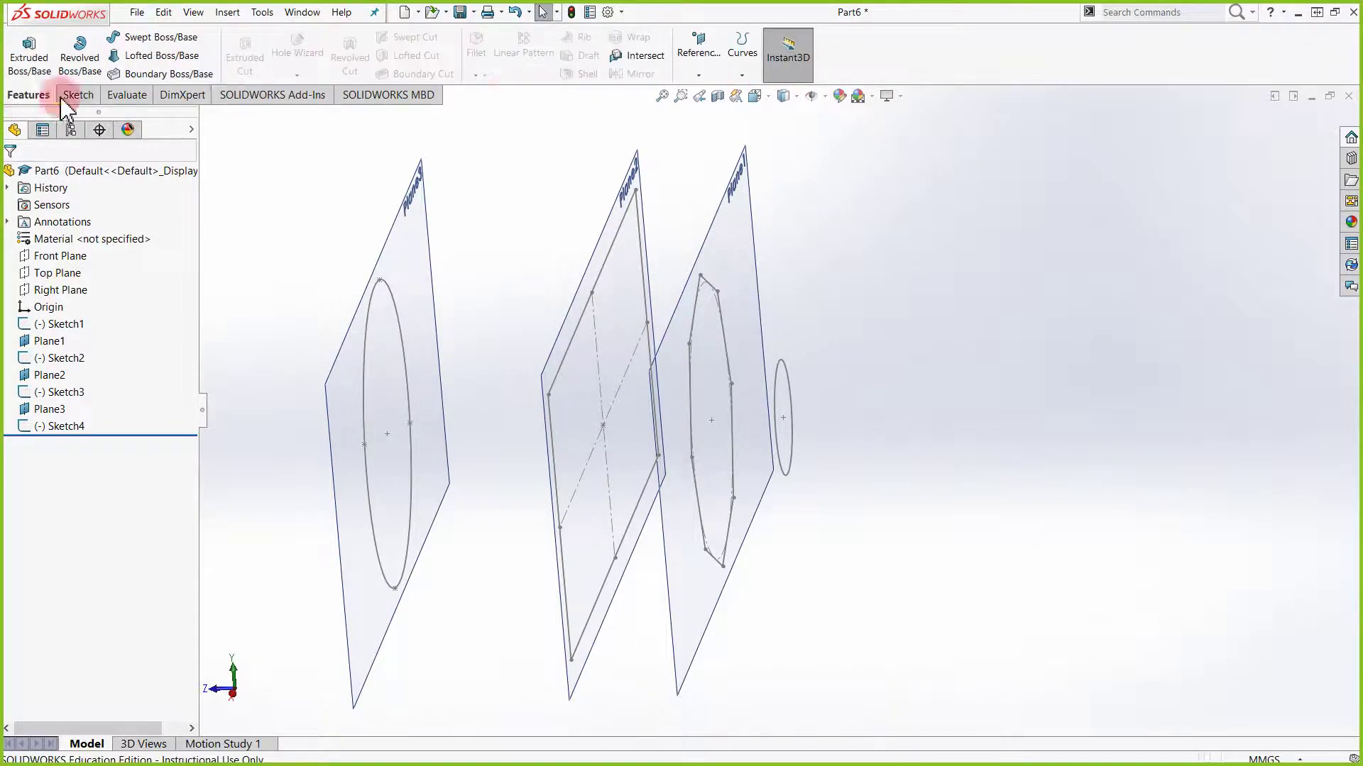
pyautogui.click(699, 58)
pyautogui.click(705, 47)
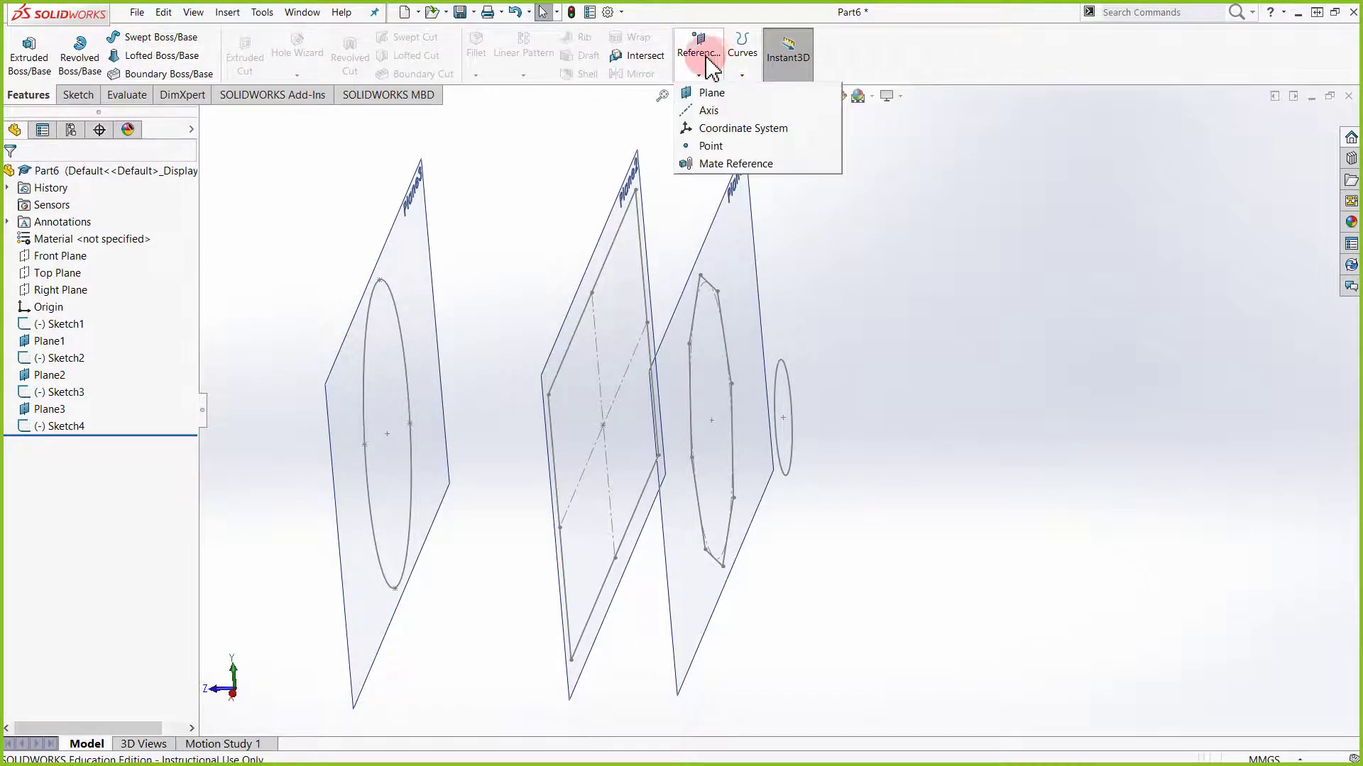
pyautogui.click(714, 100)
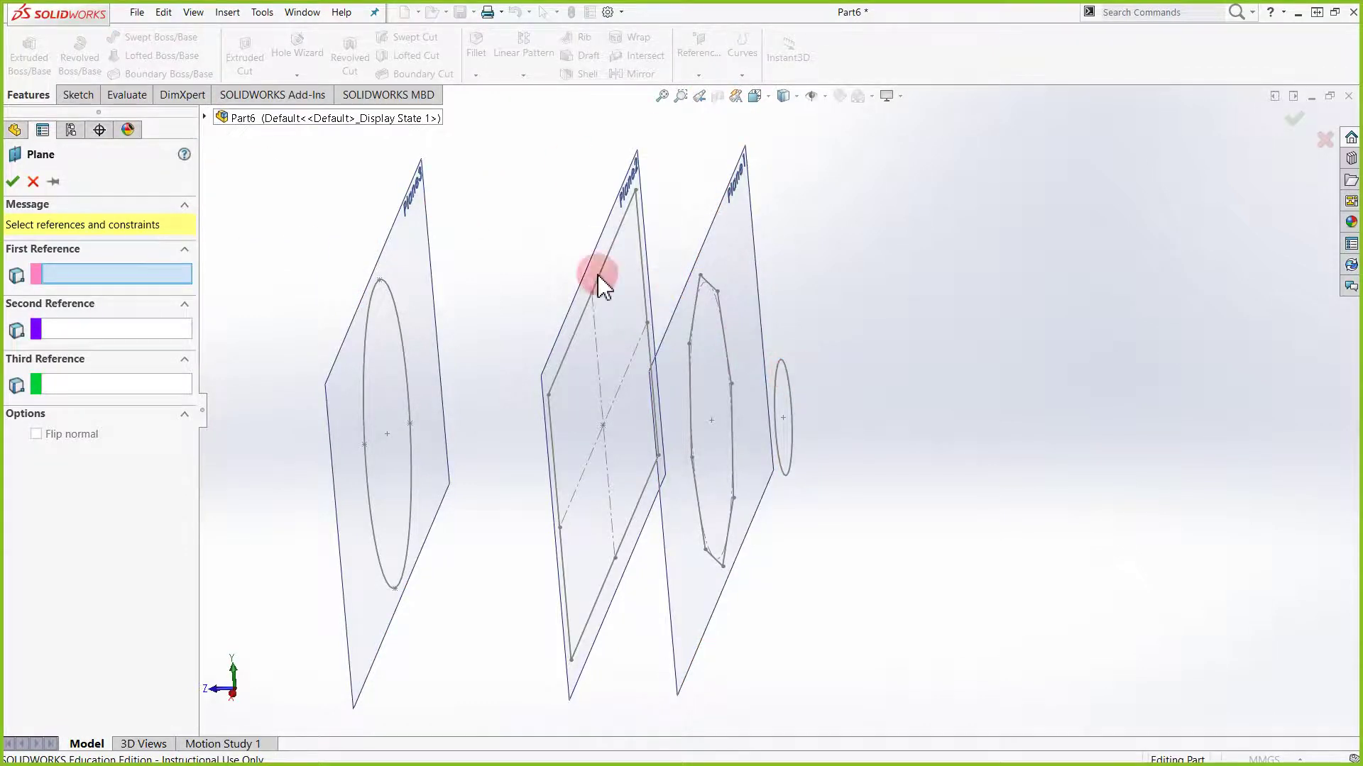
pyautogui.click(789, 378)
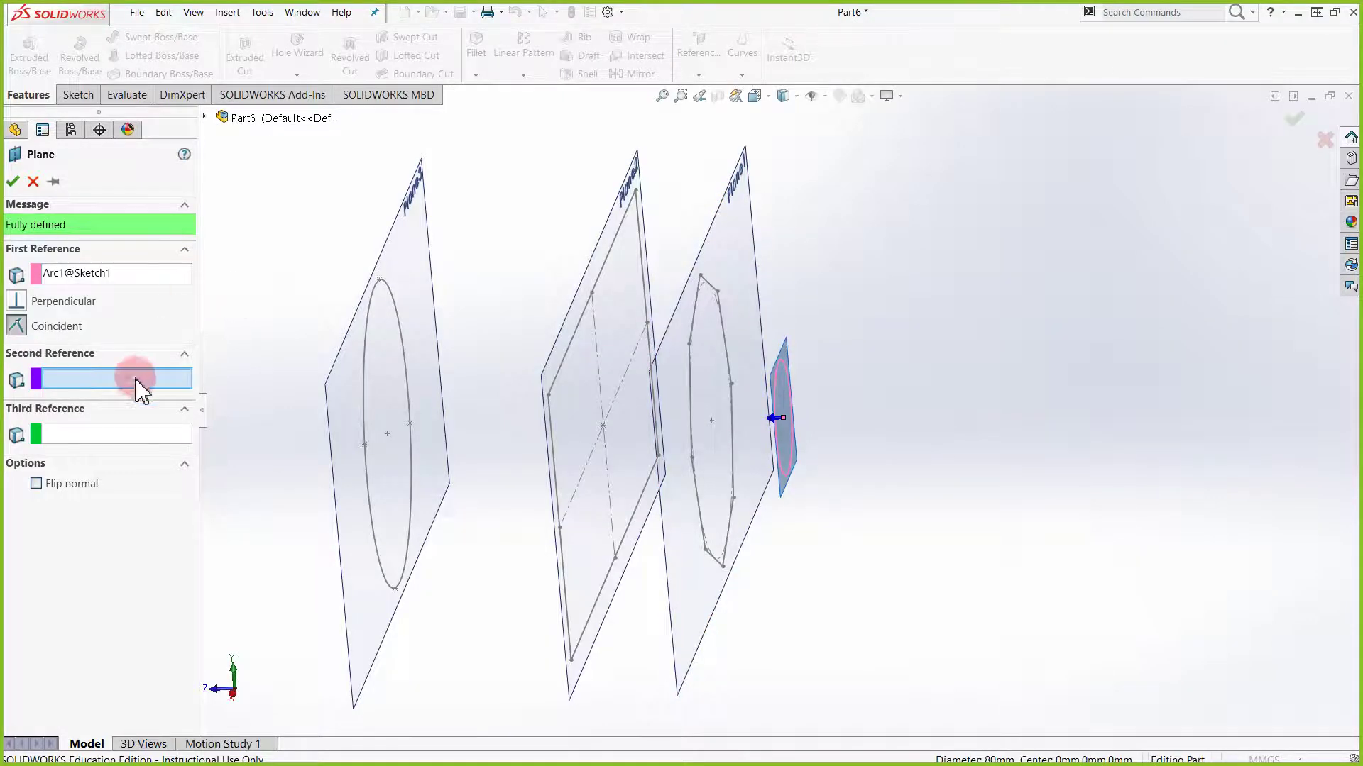
pyautogui.click(32, 181)
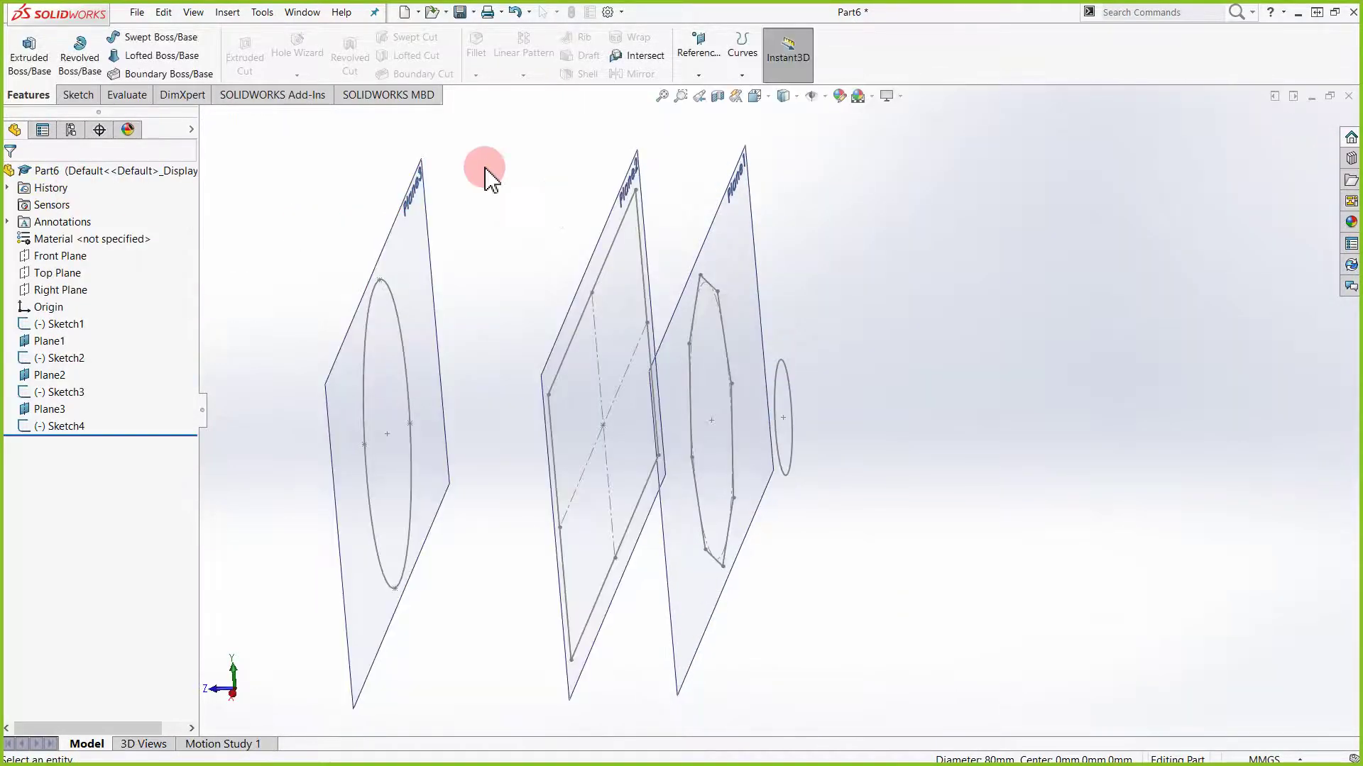
# Create a reference plane offset 40 mm from the Front Plane, flipped to the side opposite the other offset planes
pyautogui.click(698, 57)
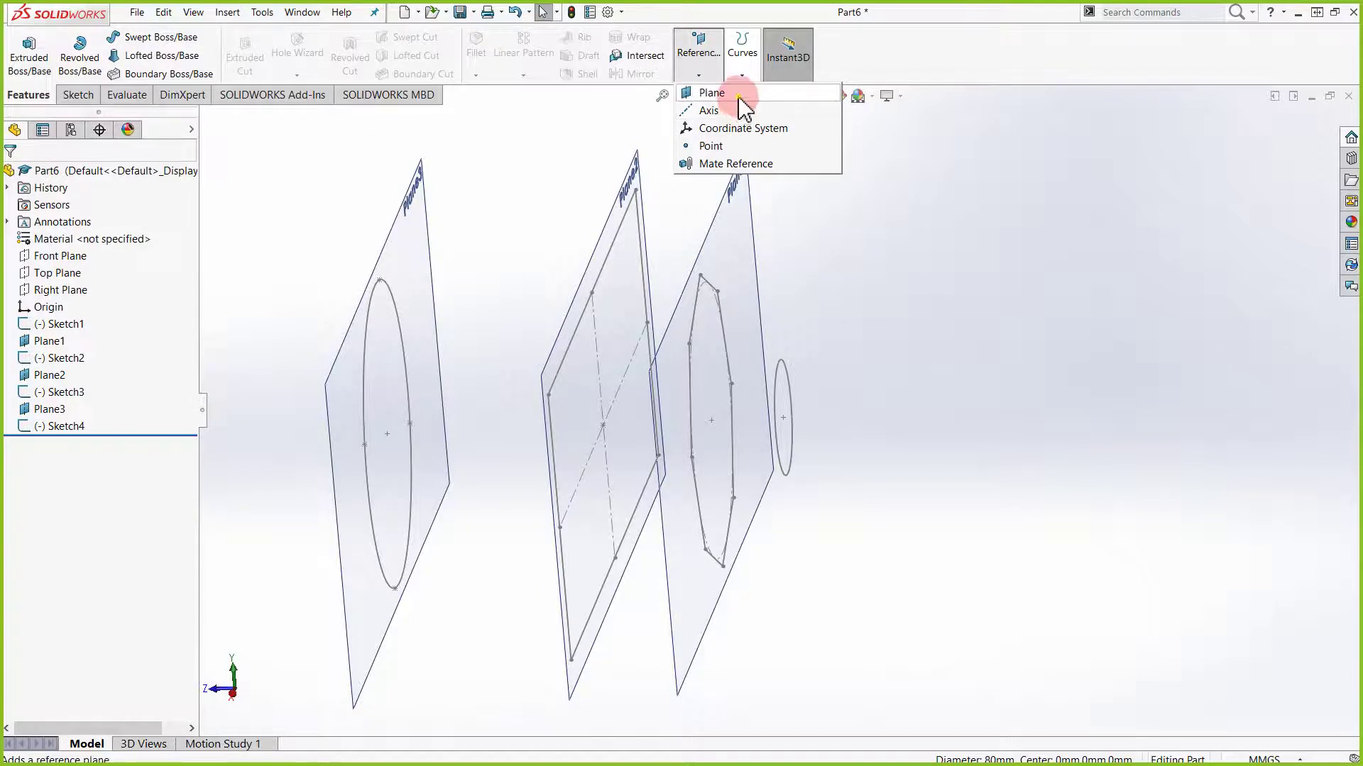
pyautogui.click(739, 96)
pyautogui.click(205, 118)
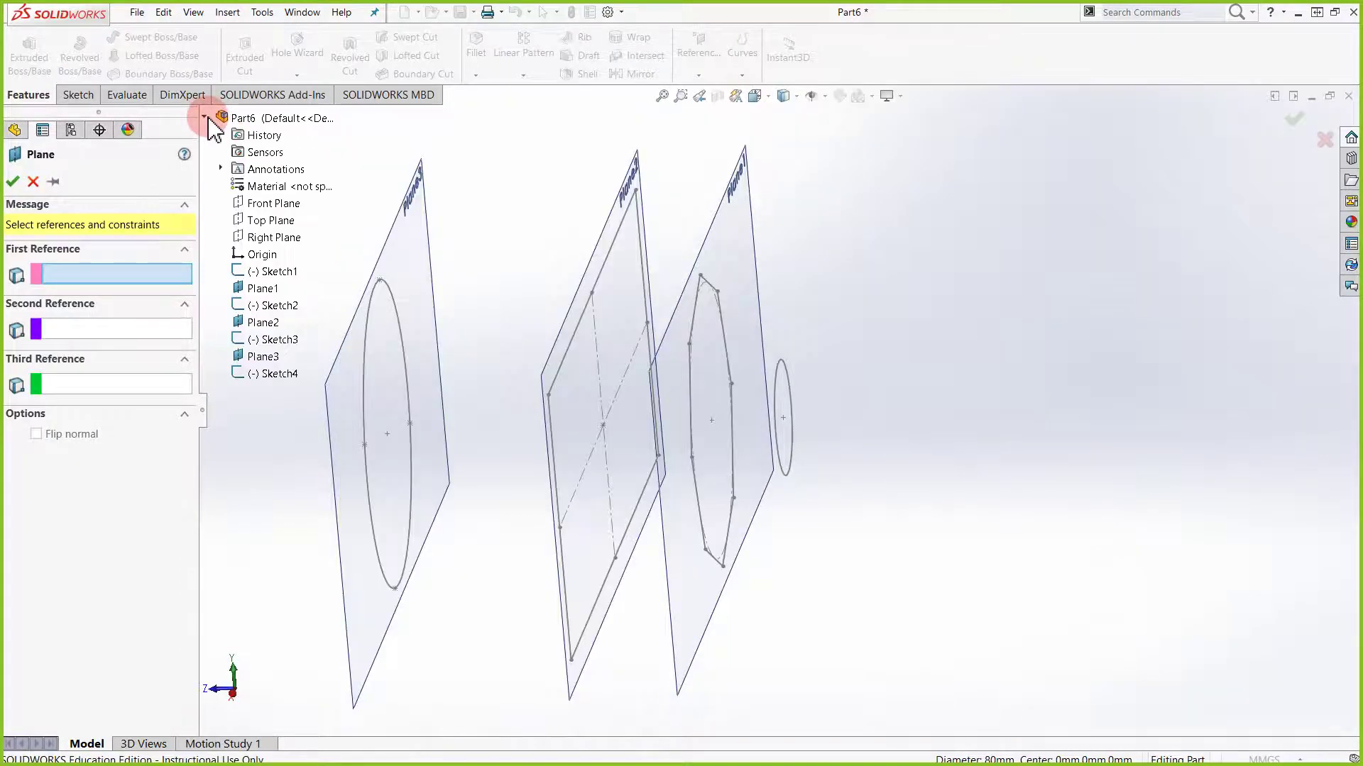
pyautogui.click(281, 204)
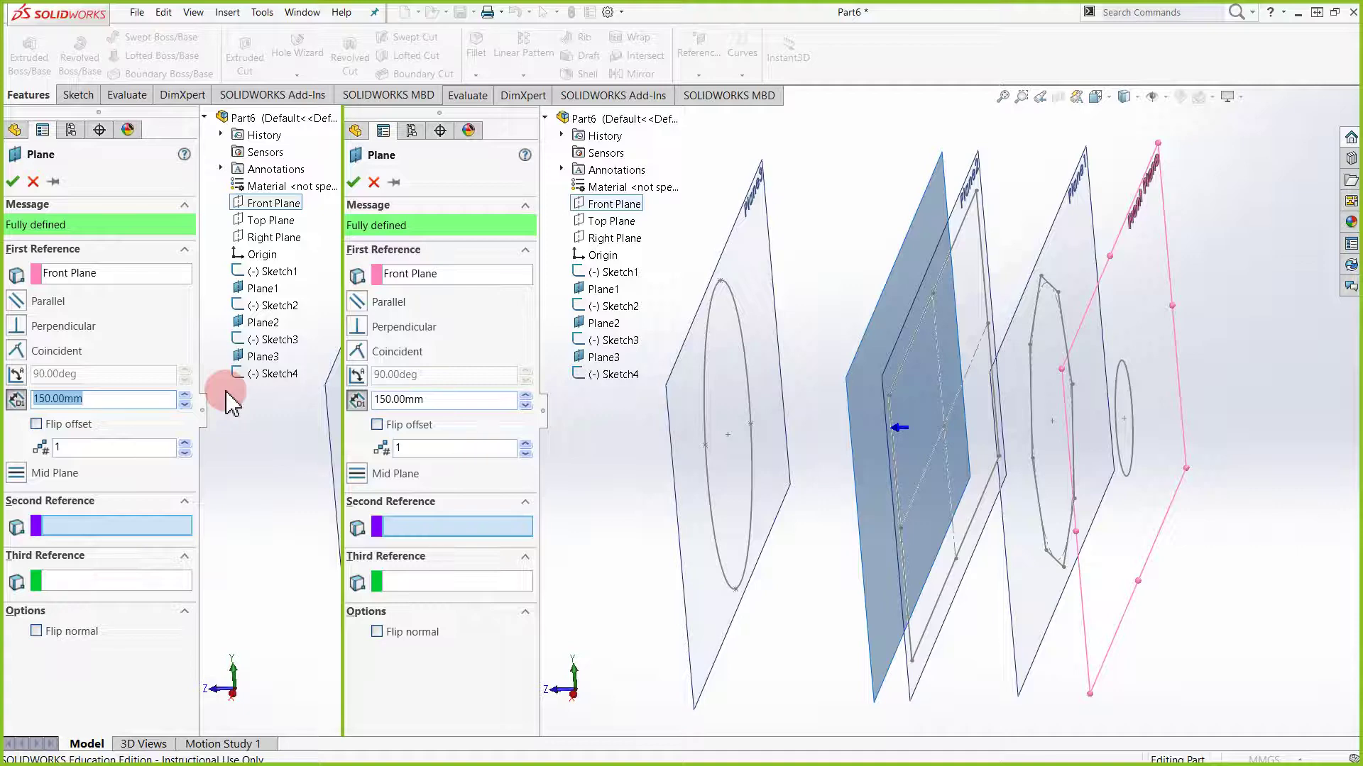
pyautogui.press('Return')
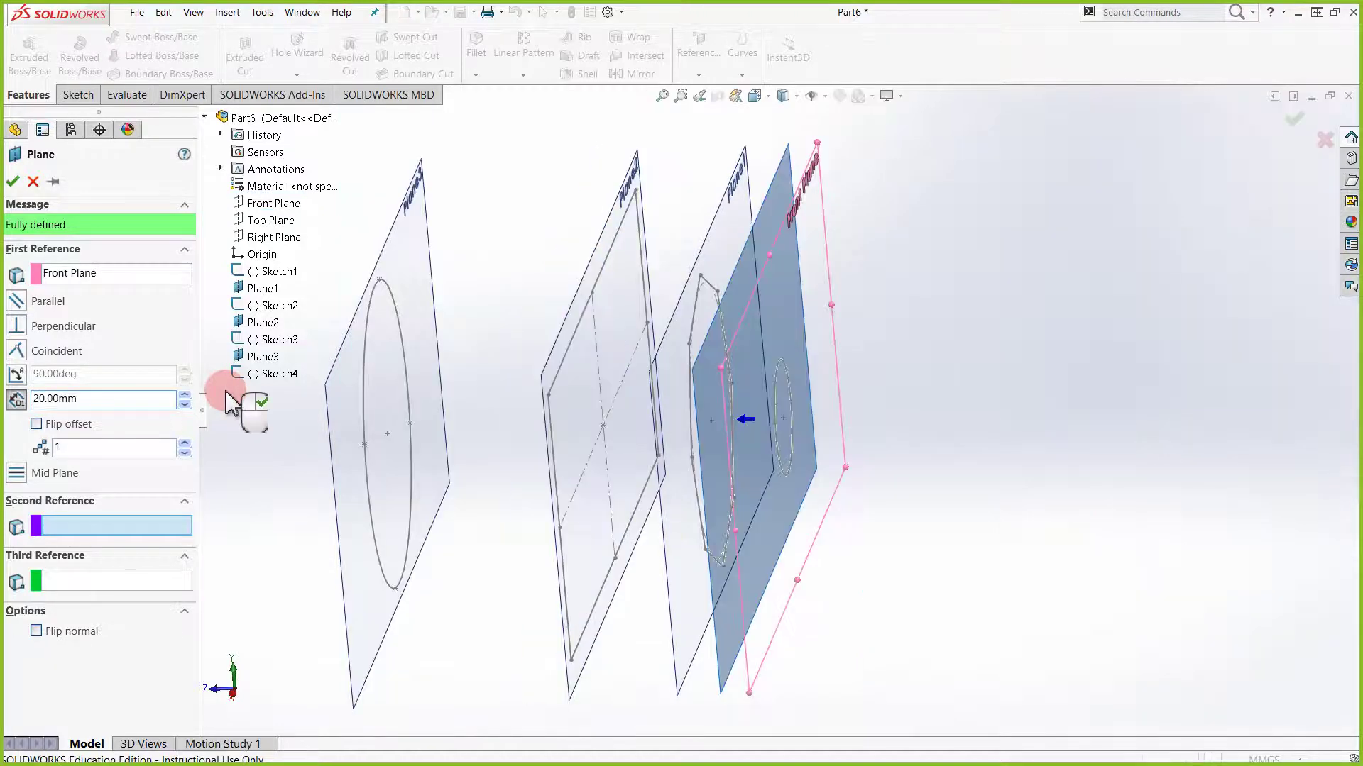
pyautogui.moveTo(755, 532); pyautogui.dragTo(721, 517, button='middle')
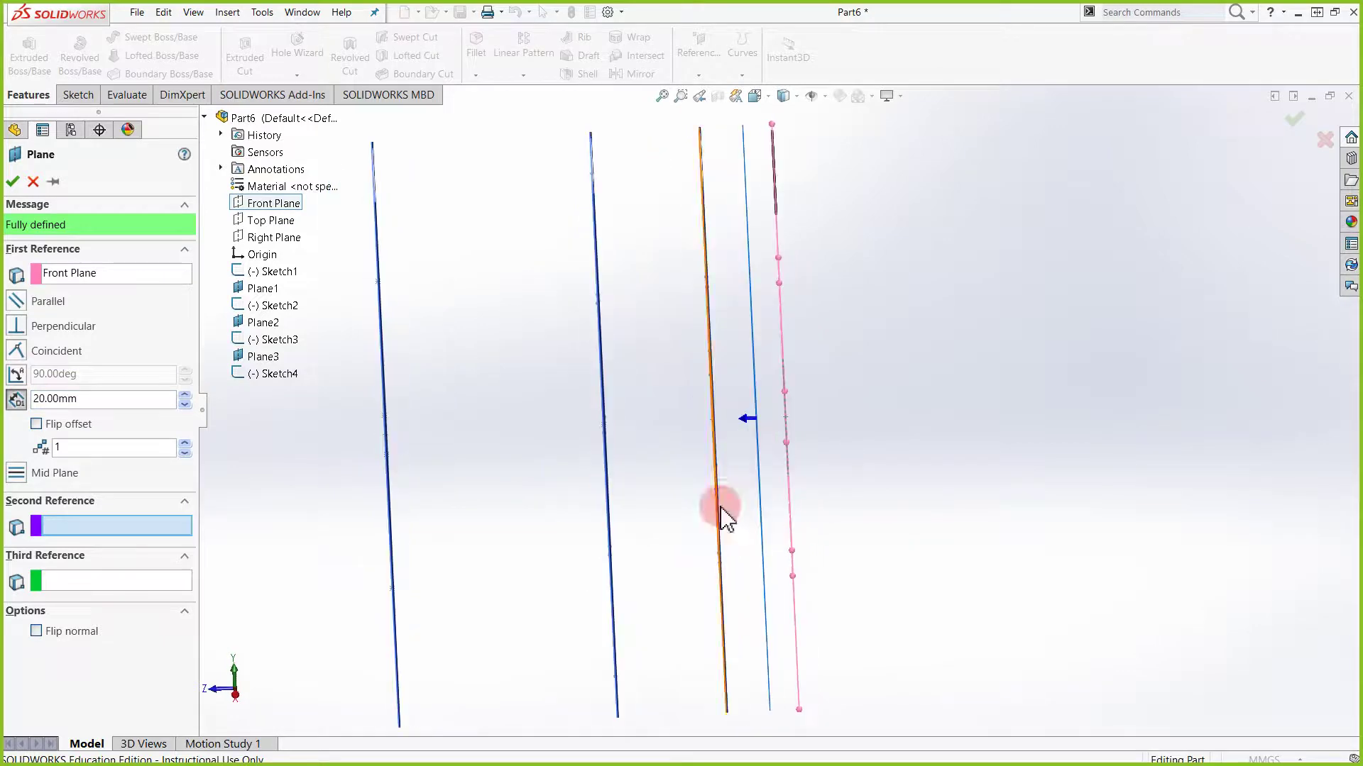
pyautogui.click(46, 425)
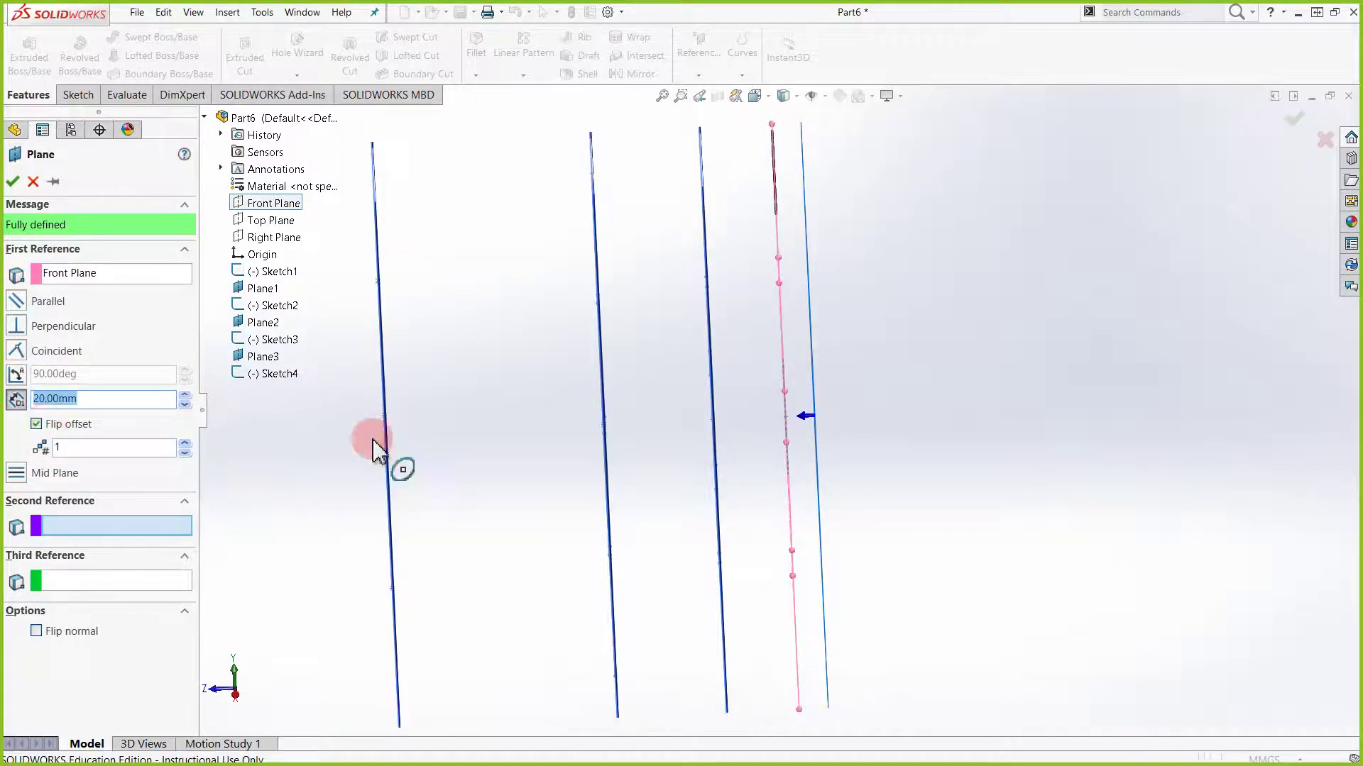
pyautogui.click(68, 400)
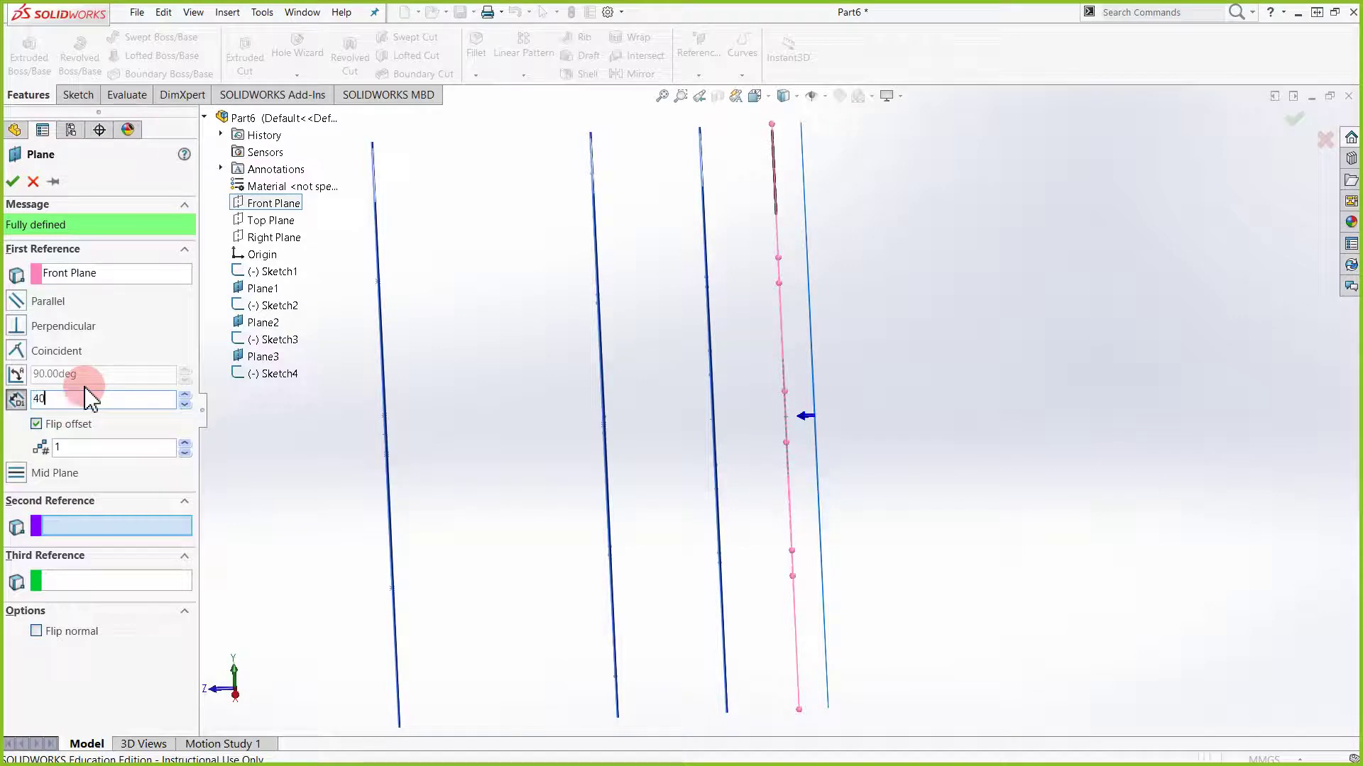
pyautogui.press('Return')
pyautogui.click(14, 183)
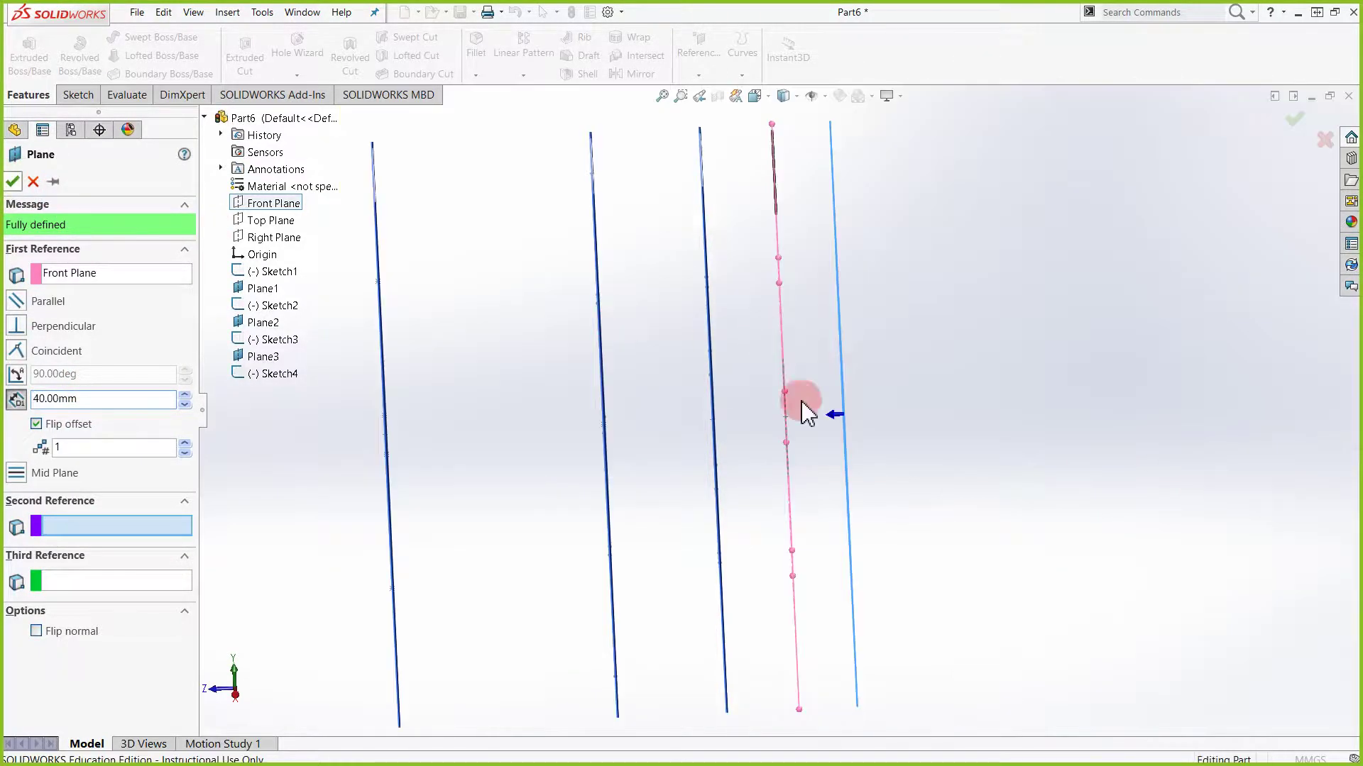
# Sketch a circle on Plane4, centred on the origin and smaller than the Front Plane circle, and exit the sketch
pyautogui.moveTo(991, 445)
pyautogui.mouseDown(button='middle')
pyautogui.moveTo(973, 428)
pyautogui.moveTo(909, 429)
pyautogui.moveTo(962, 458)
pyautogui.moveTo(897, 440)
pyautogui.mouseUp(button='middle')
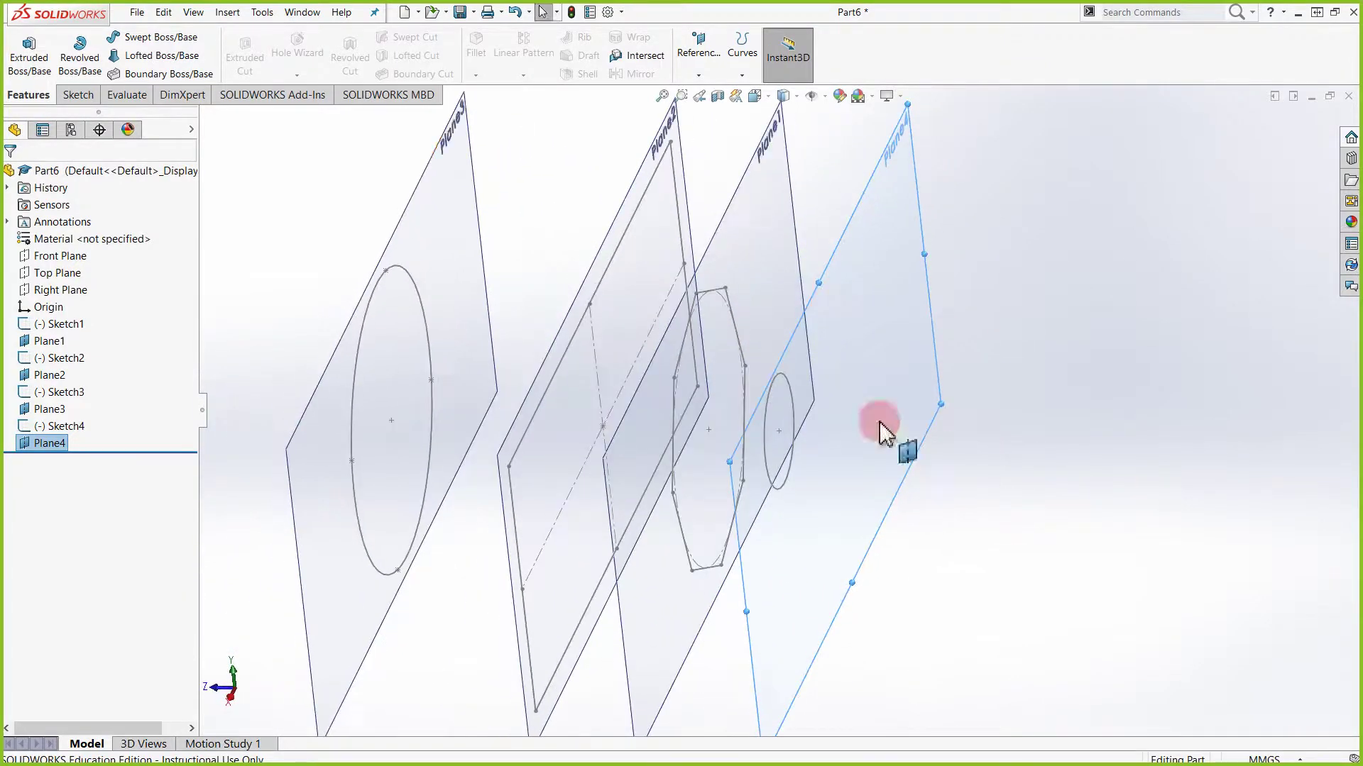
pyautogui.click(78, 95)
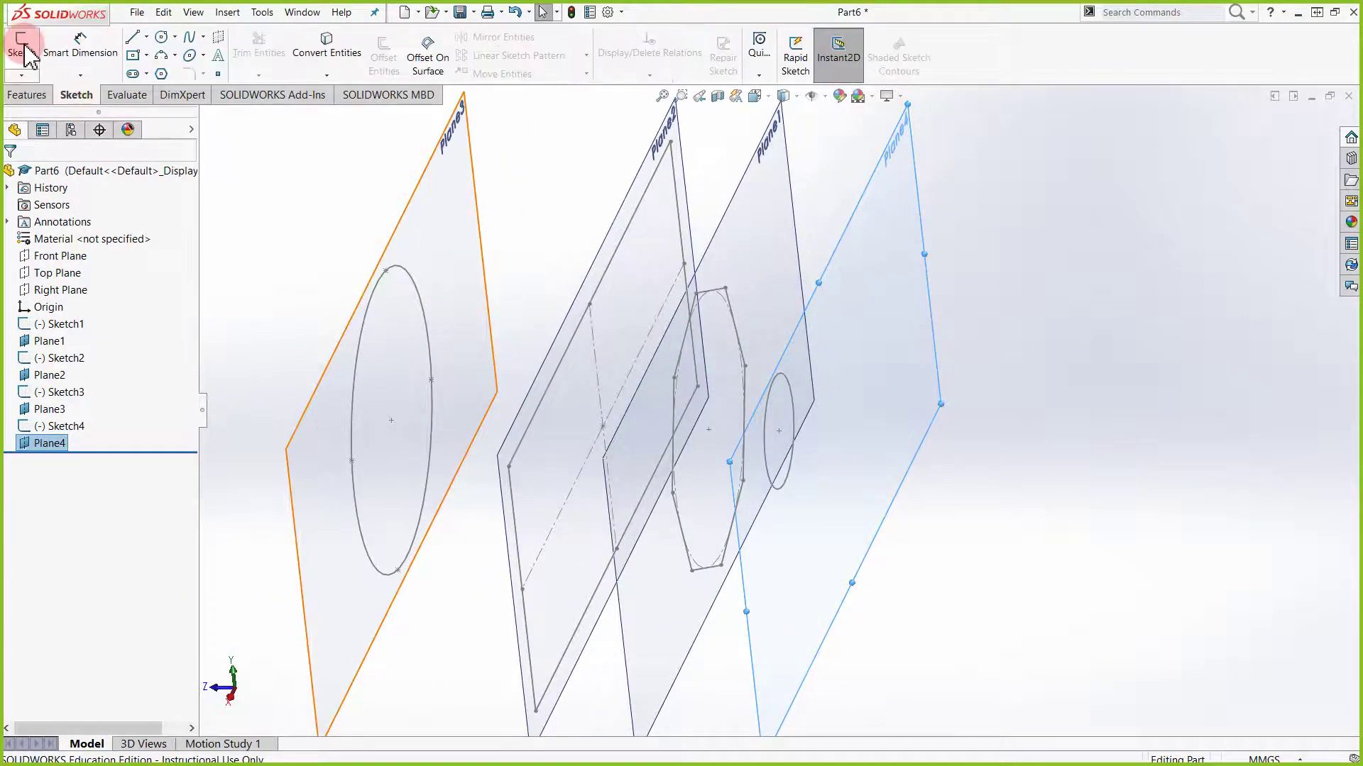
pyautogui.click(21, 44)
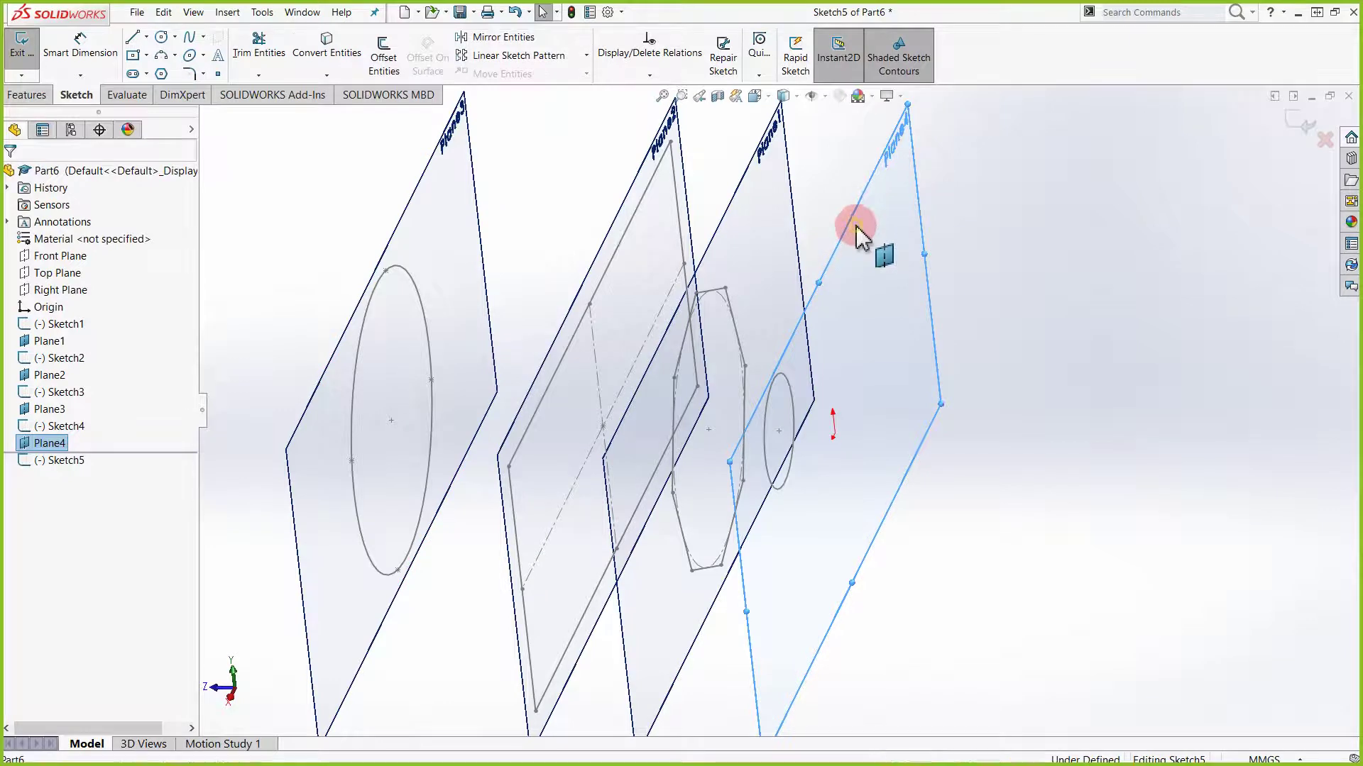
pyautogui.click(162, 37)
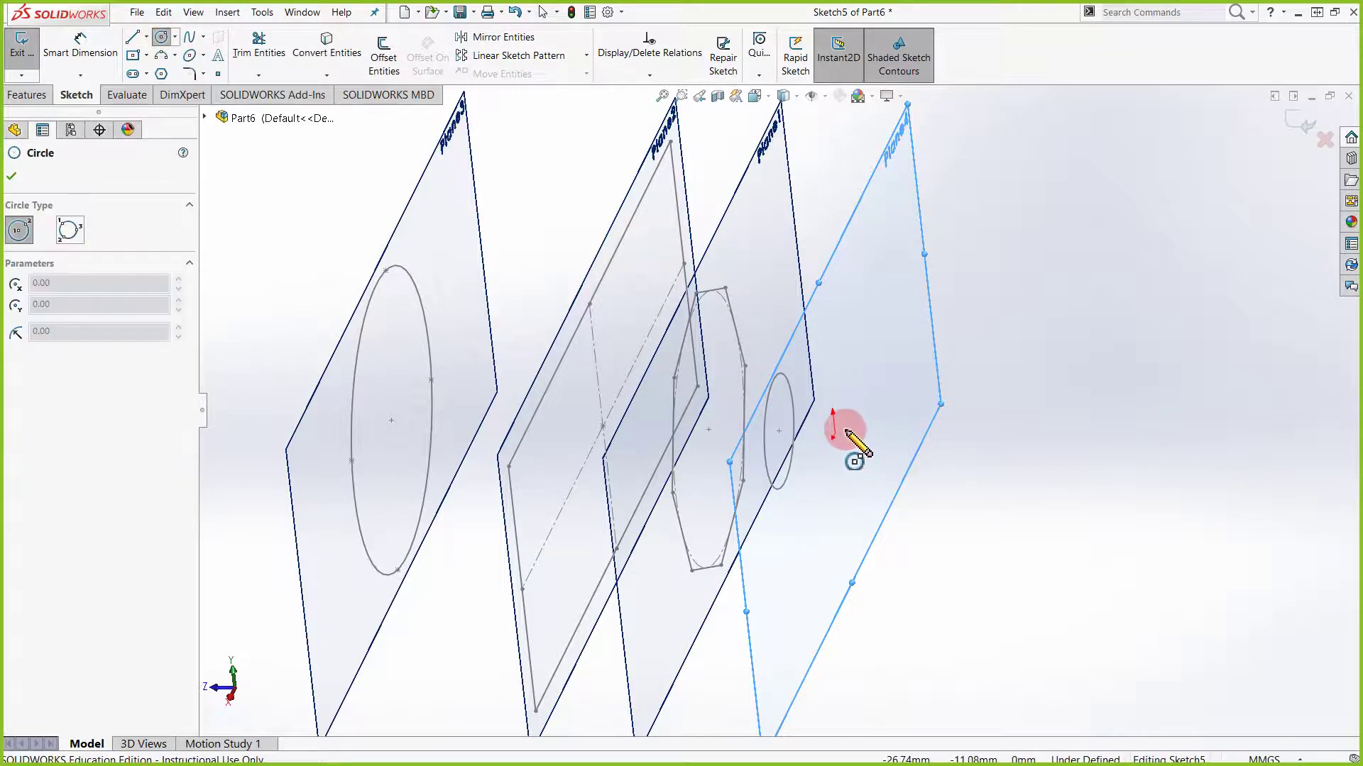
pyautogui.moveTo(834, 434)
pyautogui.mouseDown()
pyautogui.moveTo(875, 425)
pyautogui.moveTo(841, 425)
pyautogui.mouseUp()
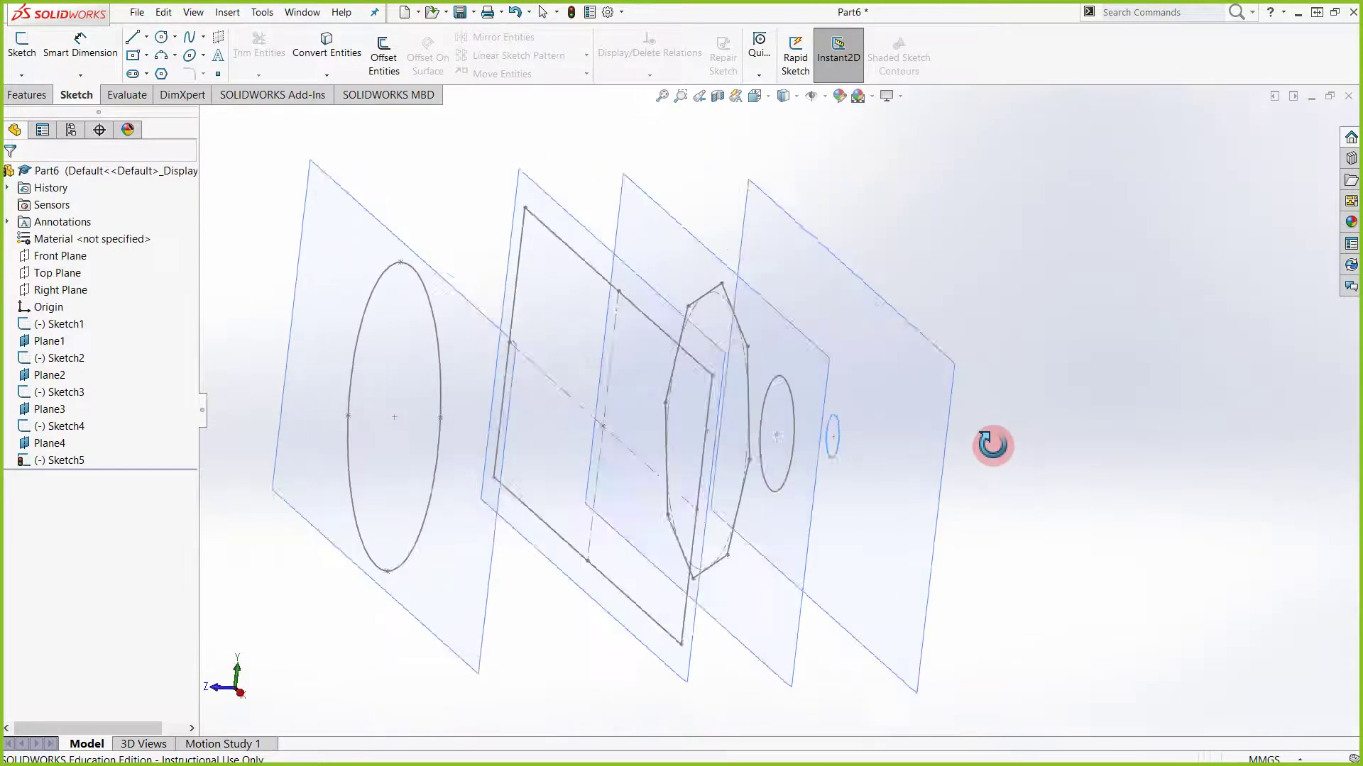
# Hide the four offset reference planes, Plane1 to Plane4, leaving the profile sketches displayed
pyautogui.moveTo(989, 447)
pyautogui.mouseDown(button='middle')
pyautogui.moveTo(998, 411)
pyautogui.moveTo(908, 405)
pyautogui.moveTo(904, 457)
pyautogui.moveTo(931, 478)
pyautogui.moveTo(928, 466)
pyautogui.moveTo(958, 471)
pyautogui.mouseUp(button='middle')
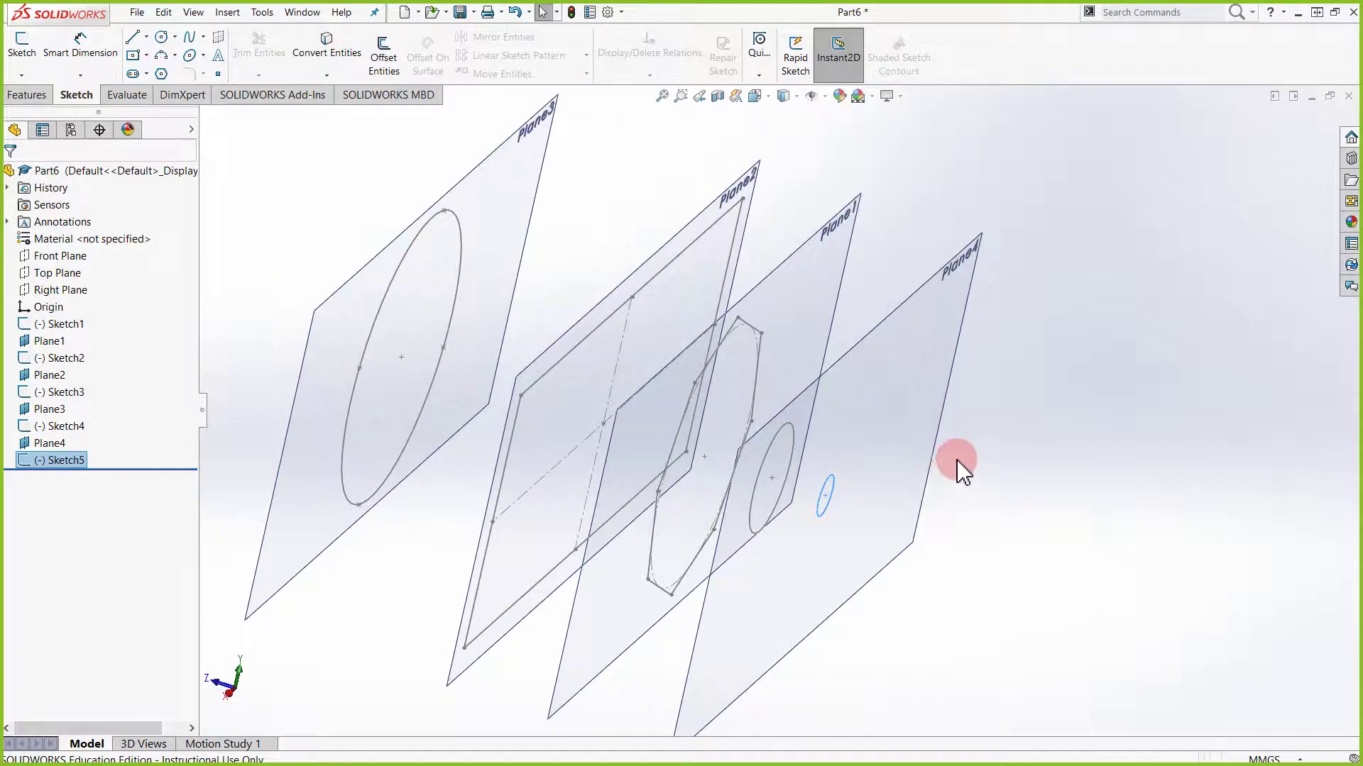
pyautogui.click(48, 444)
pyautogui.click(29, 405)
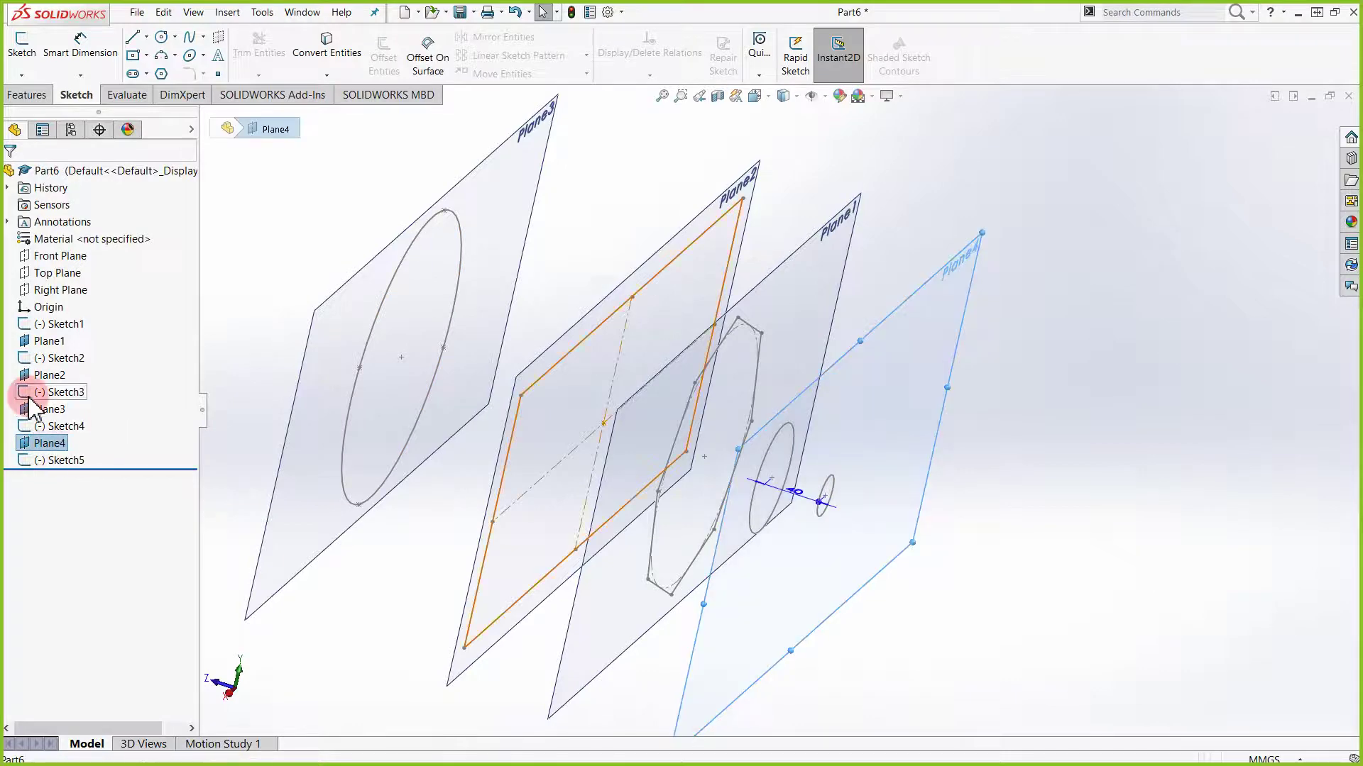
pyautogui.keyDown('ctrl'); pyautogui.click(48, 375); pyautogui.keyUp('ctrl')
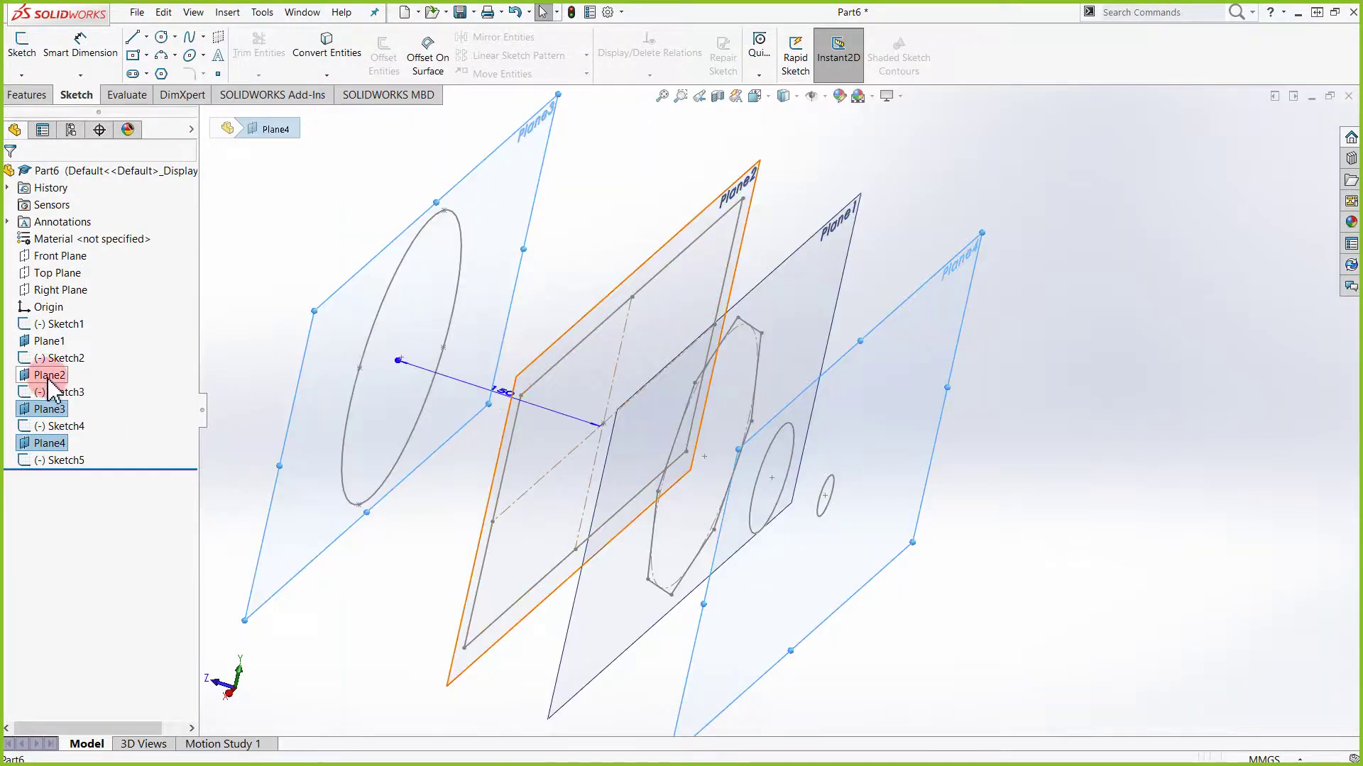
pyautogui.keyDown('ctrl'); pyautogui.click(48, 341); pyautogui.keyUp('ctrl')
pyautogui.rightClick(49, 347)
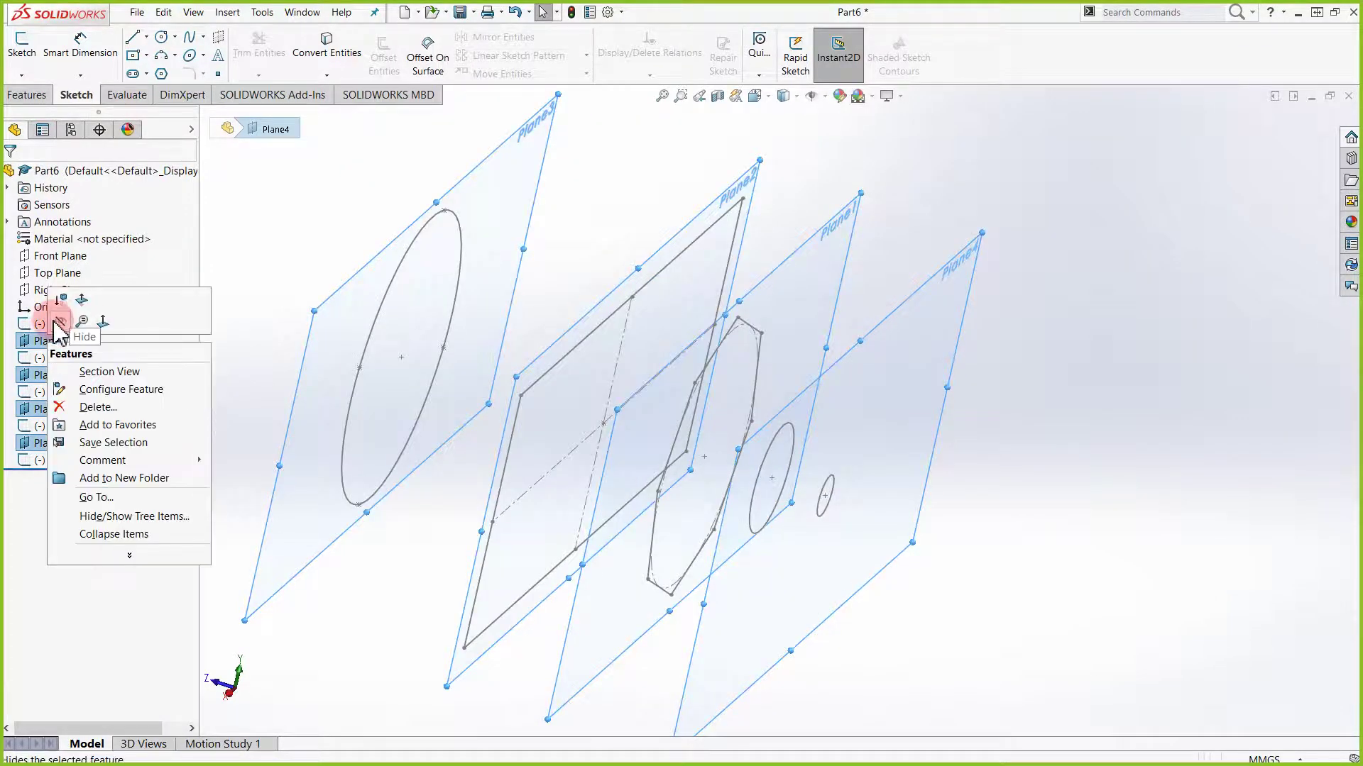
pyautogui.click(62, 321)
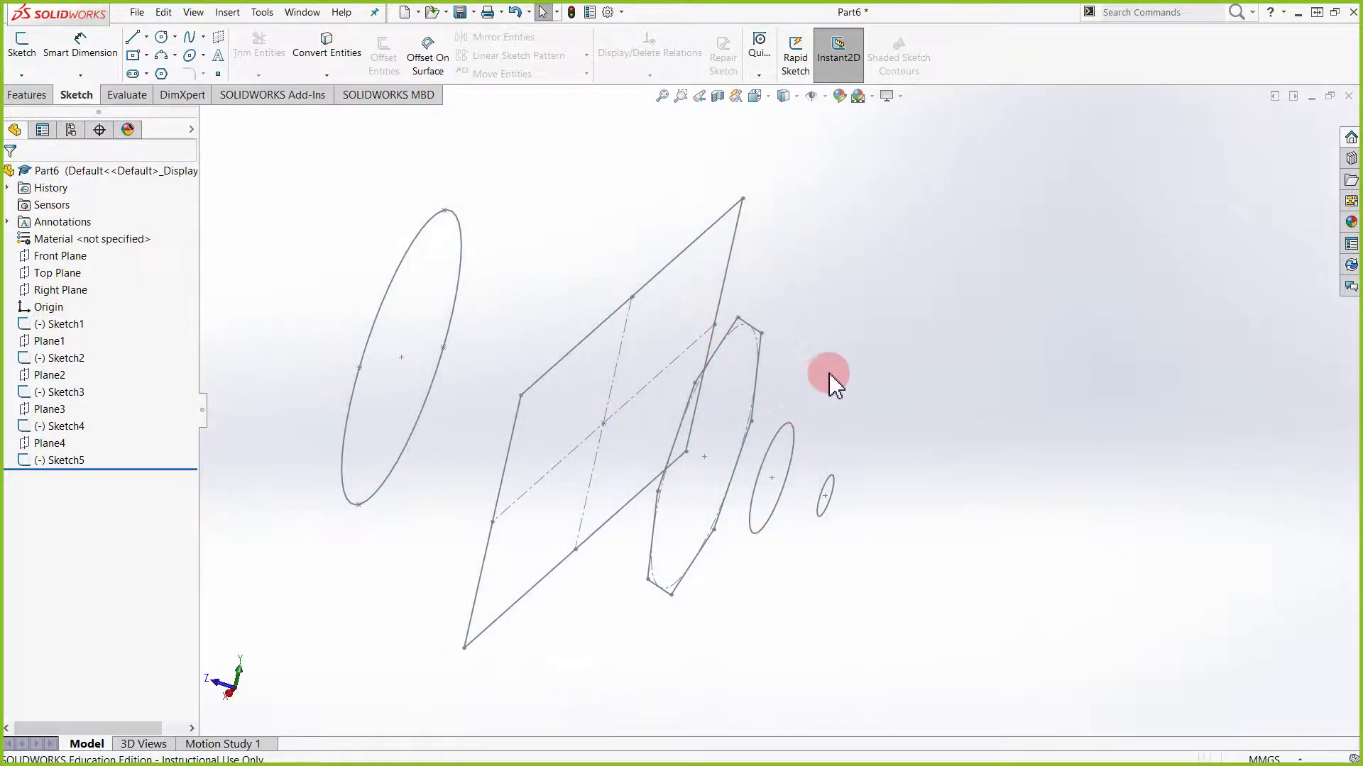
# Start a Lofted Boss/Base with the small circle on Plane4, the Front Plane circle and the octagon as profiles, in that order
pyautogui.moveTo(827, 380)
pyautogui.mouseDown(button='middle')
pyautogui.moveTo(821, 313)
pyautogui.moveTo(867, 293)
pyautogui.moveTo(830, 295)
pyautogui.moveTo(828, 332)
pyautogui.mouseUp(button='middle')
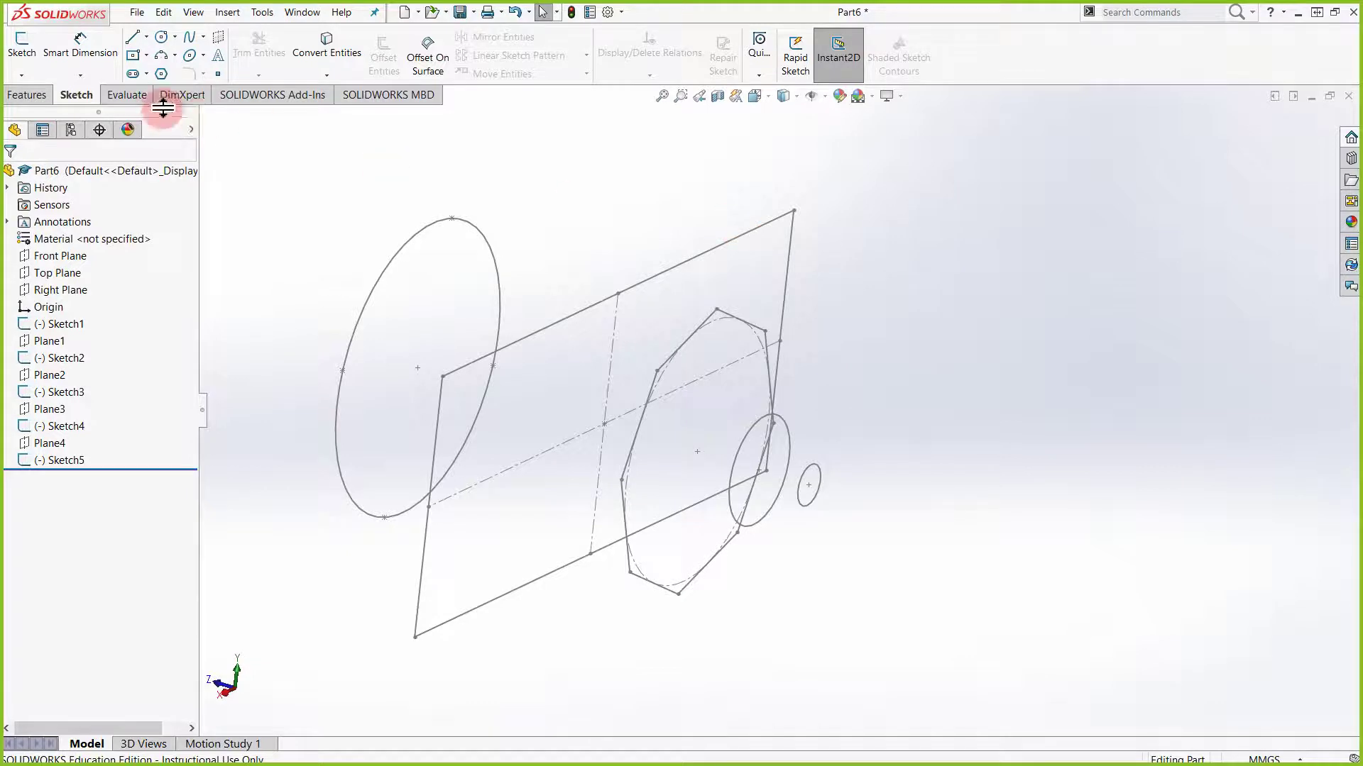
pyautogui.click(27, 96)
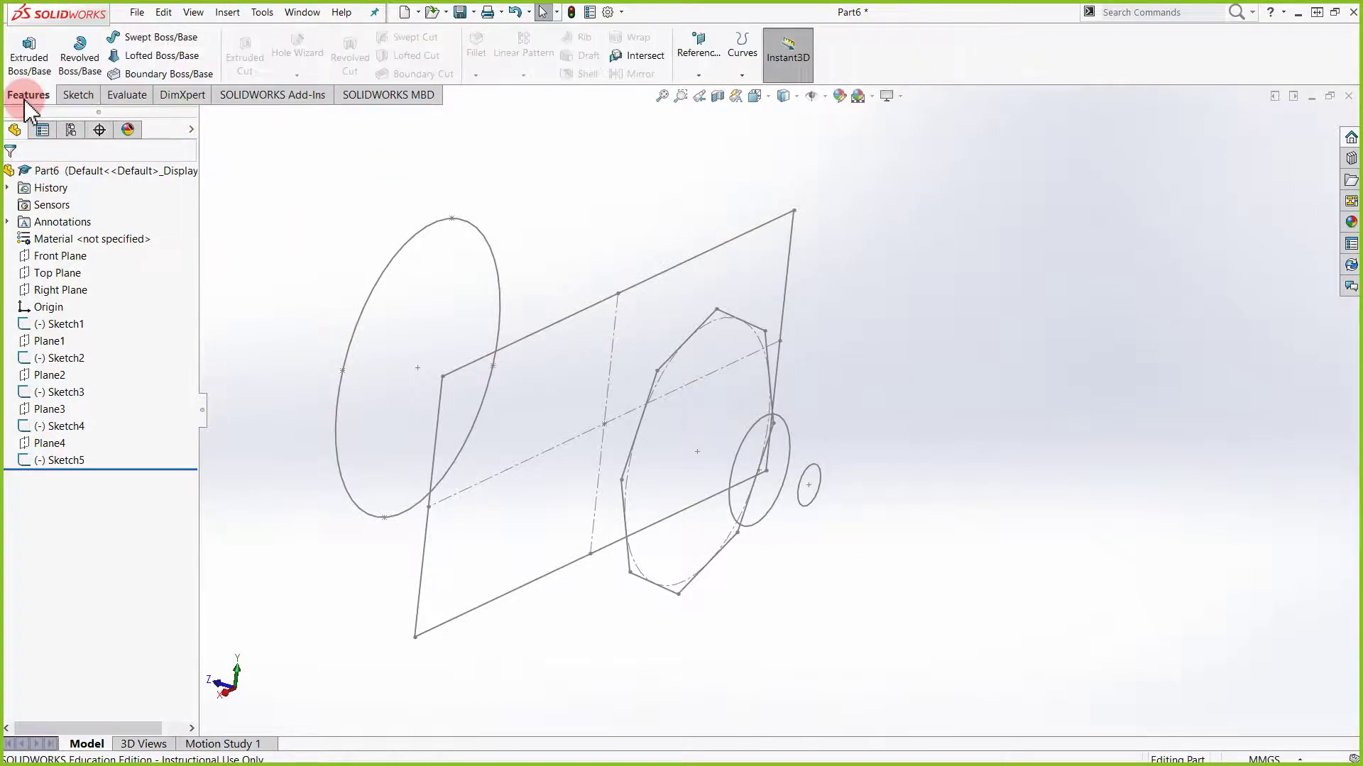
pyautogui.click(153, 63)
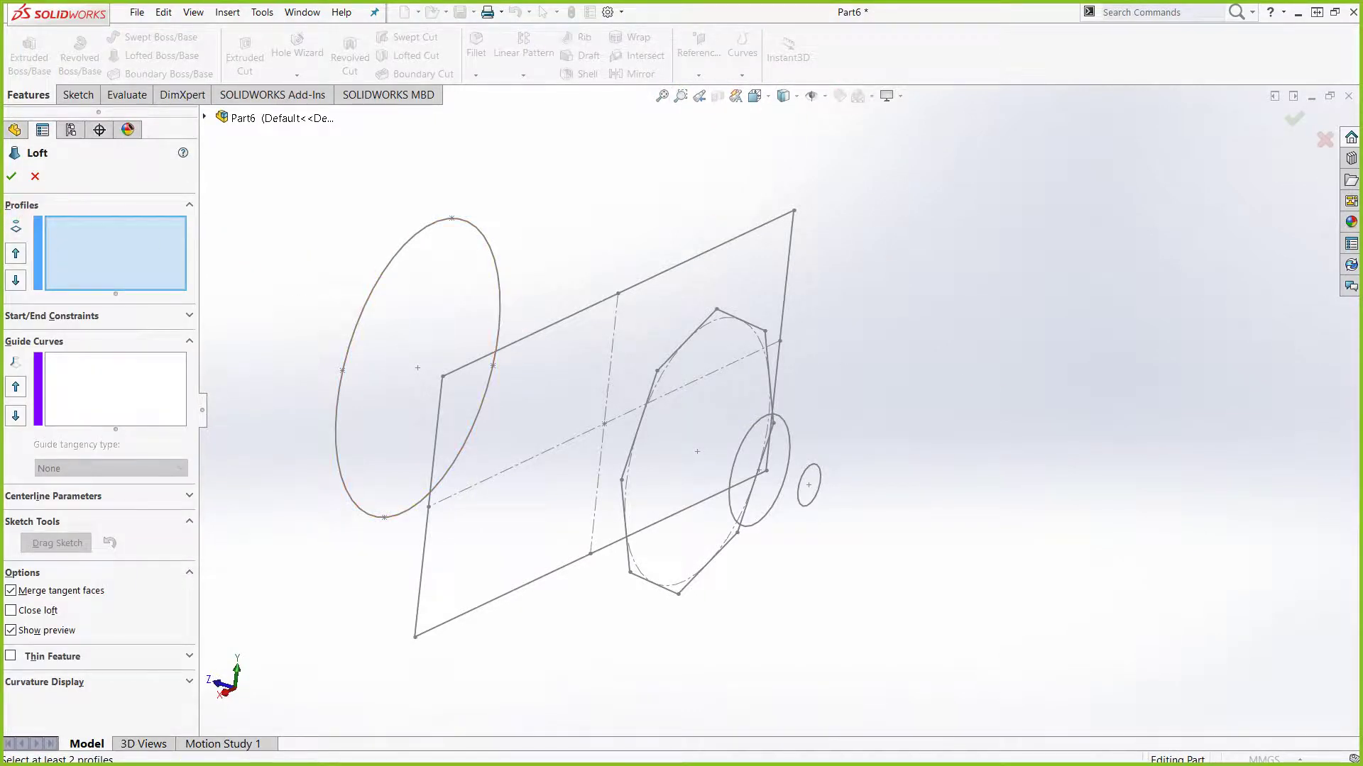
pyautogui.scroll(-3, 834, 572)
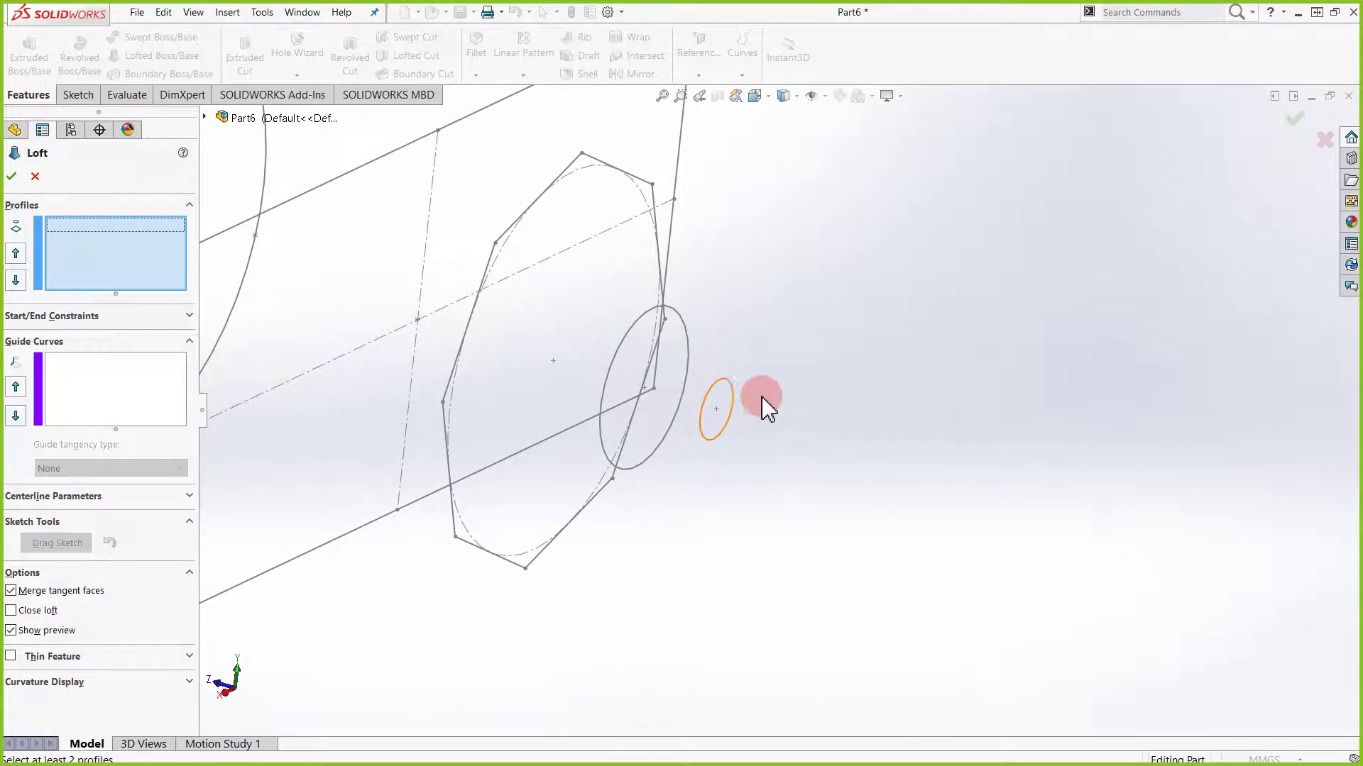
pyautogui.click(733, 392)
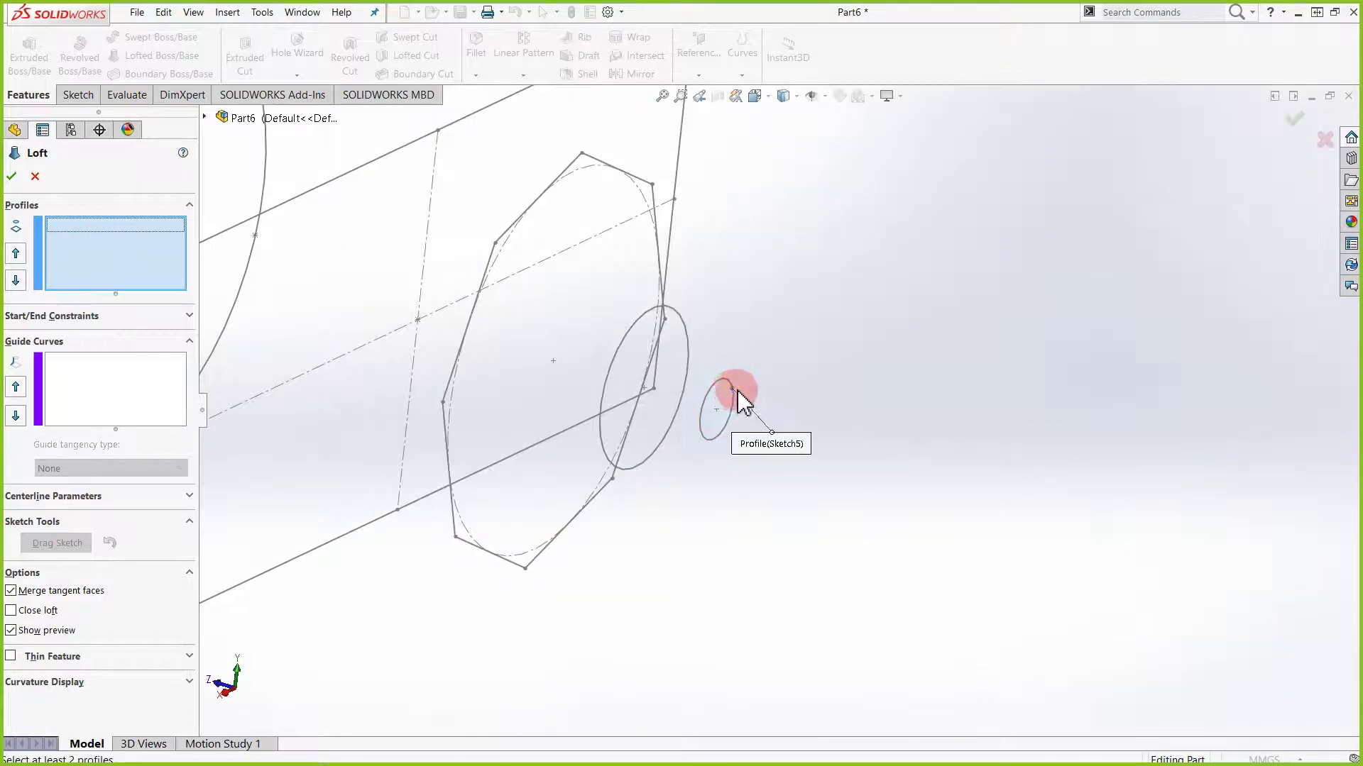
pyautogui.click(690, 352)
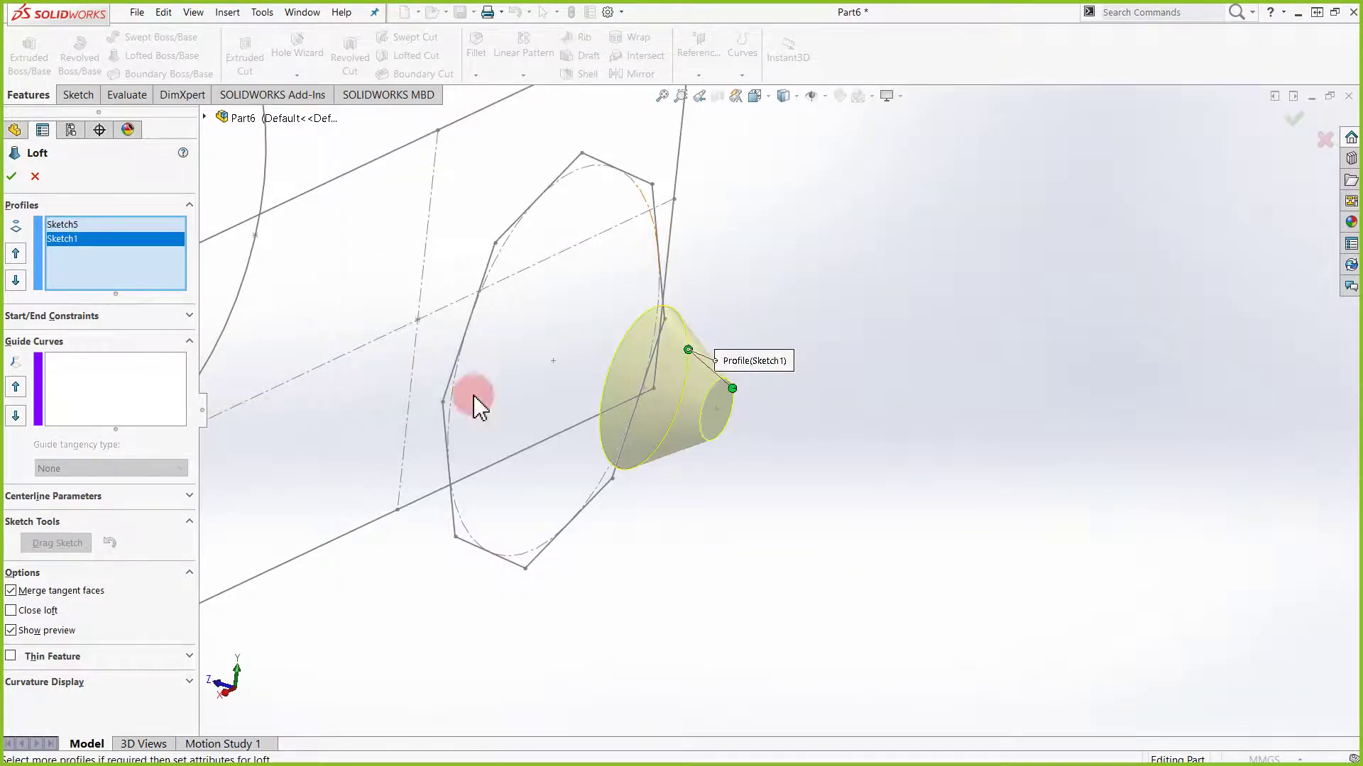
pyautogui.click(489, 563)
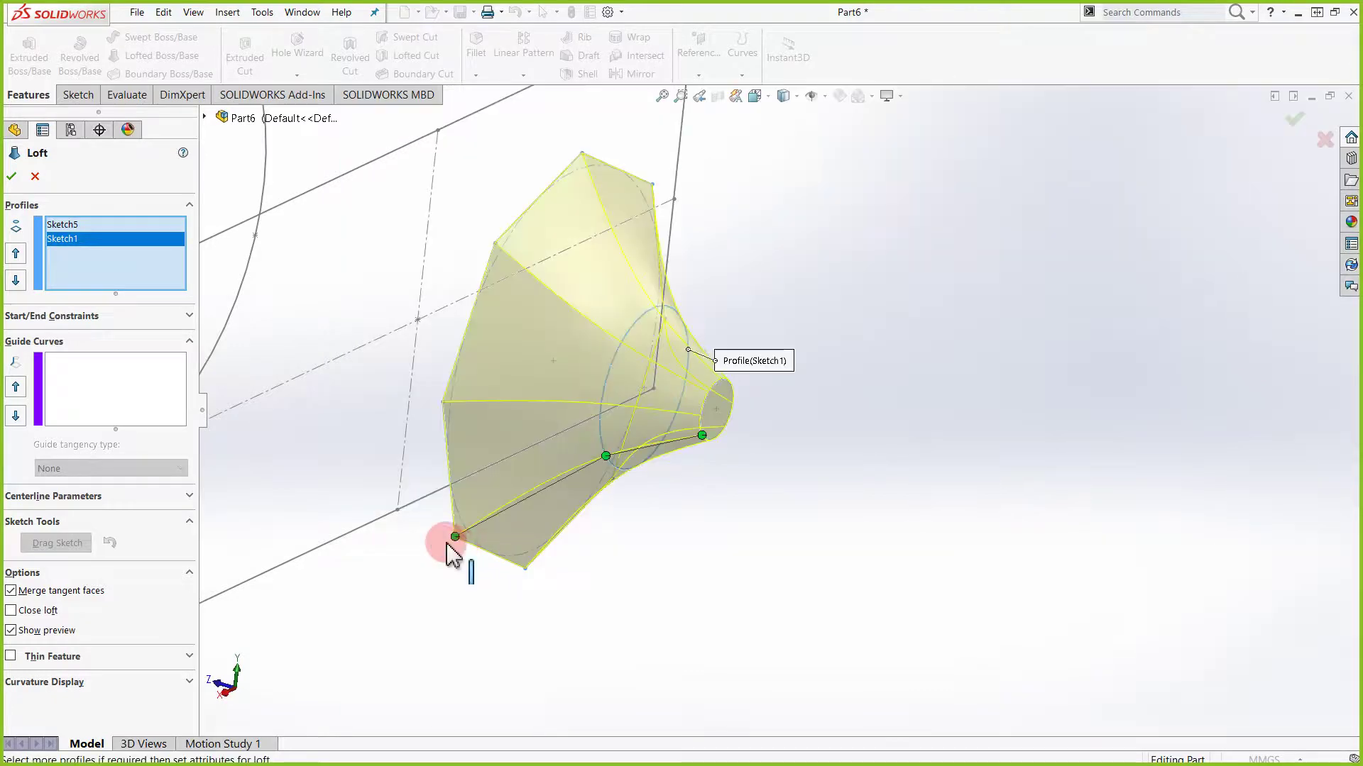
# Add the rectangle and the ellipse as the last two loft profiles and complete the loft
pyautogui.moveTo(450, 553)
pyautogui.mouseDown(button='middle')
pyautogui.moveTo(487, 556)
pyautogui.moveTo(433, 558)
pyautogui.mouseUp(button='middle')
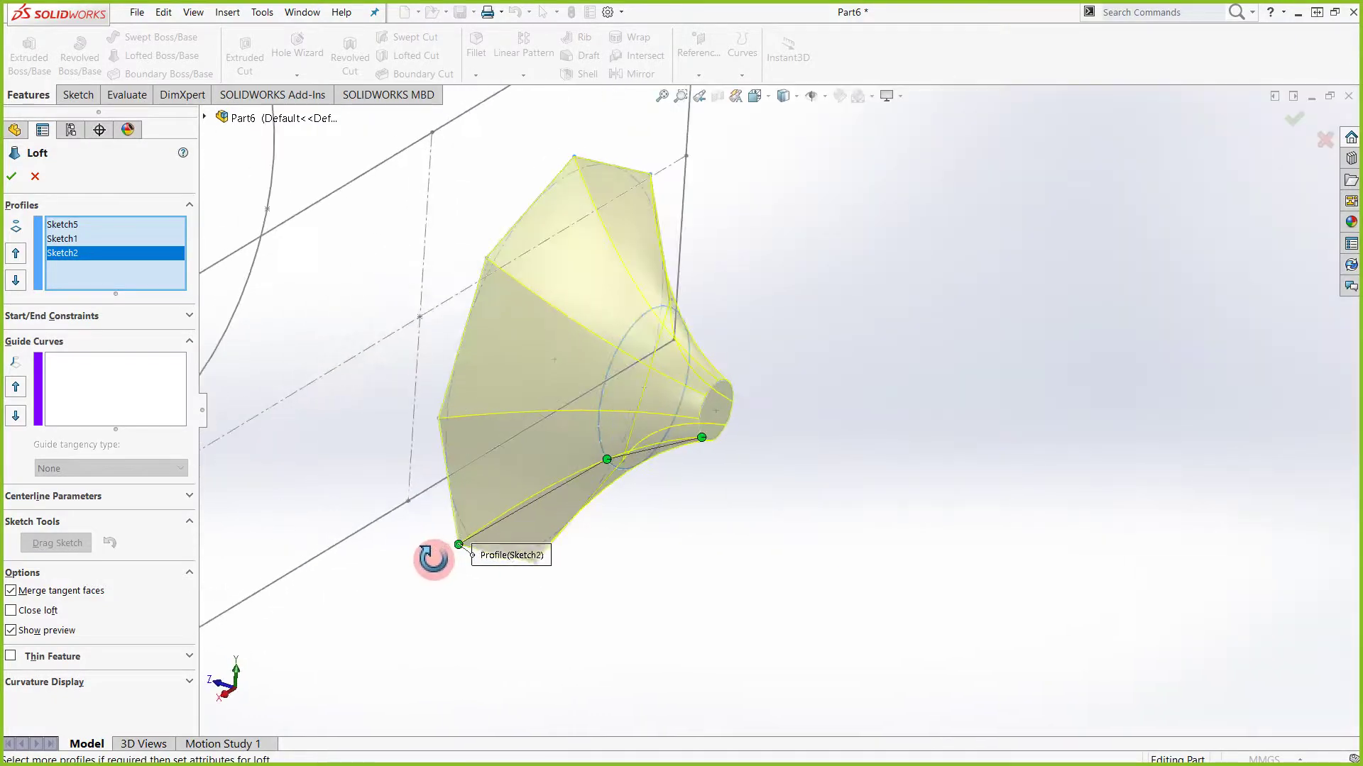
pyautogui.click(386, 515)
pyautogui.scroll(5, 660, 594)
pyautogui.scroll(-3, 454, 470)
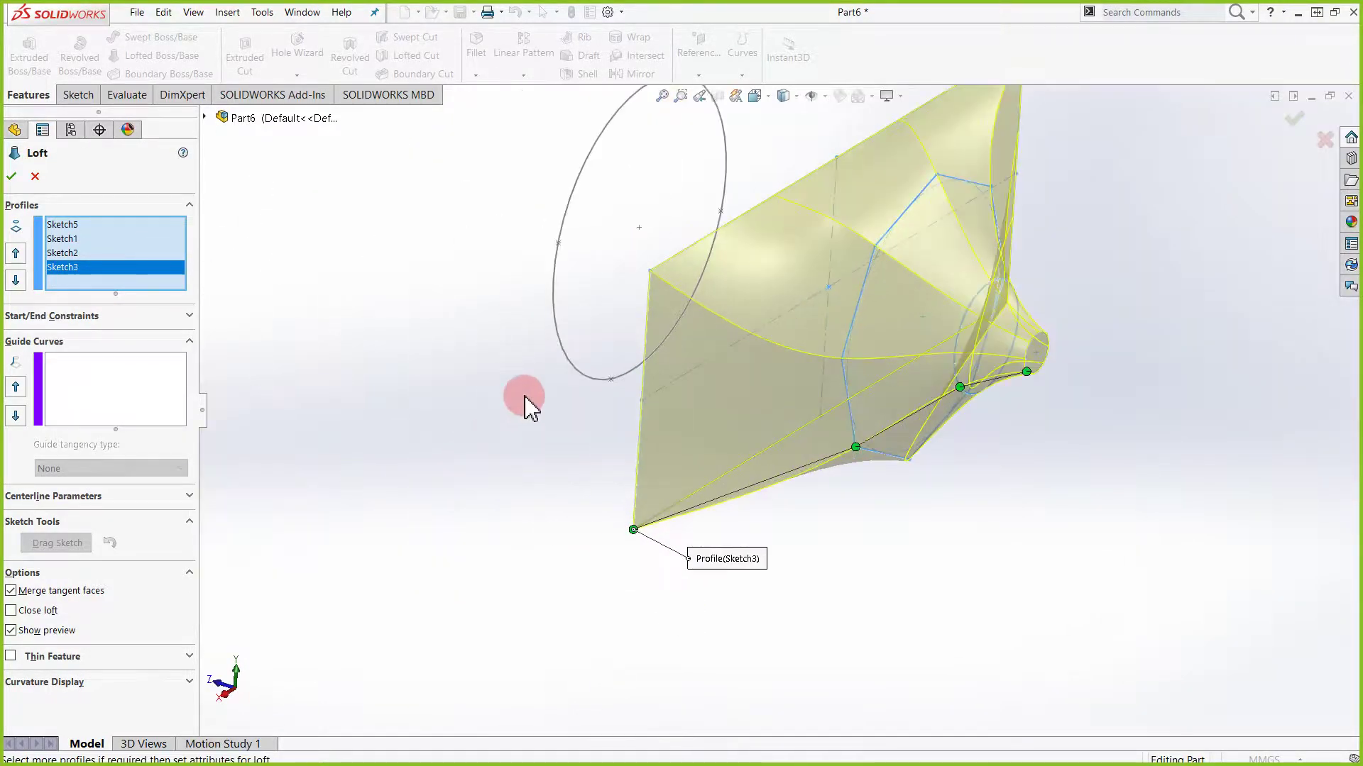
pyautogui.click(576, 371)
pyautogui.moveTo(565, 371)
pyautogui.mouseDown(button='middle')
pyautogui.moveTo(599, 478)
pyautogui.moveTo(694, 587)
pyautogui.moveTo(775, 543)
pyautogui.moveTo(836, 594)
pyautogui.moveTo(717, 642)
pyautogui.moveTo(578, 611)
pyautogui.moveTo(528, 511)
pyautogui.mouseUp(button='middle')
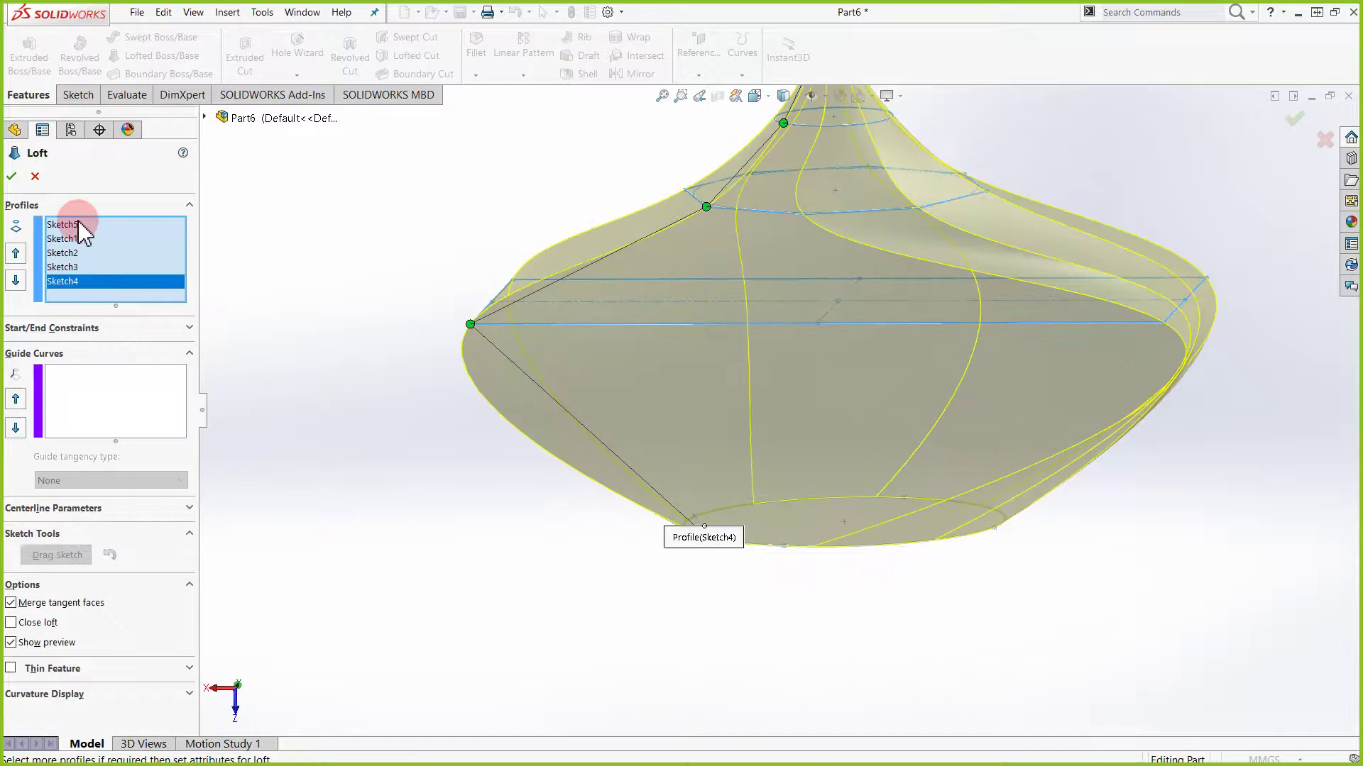
pyautogui.click(16, 183)
# Examine the lofted body from several sides, including its narrow neck and wide elliptical end
pyautogui.scroll(4, 914, 555)
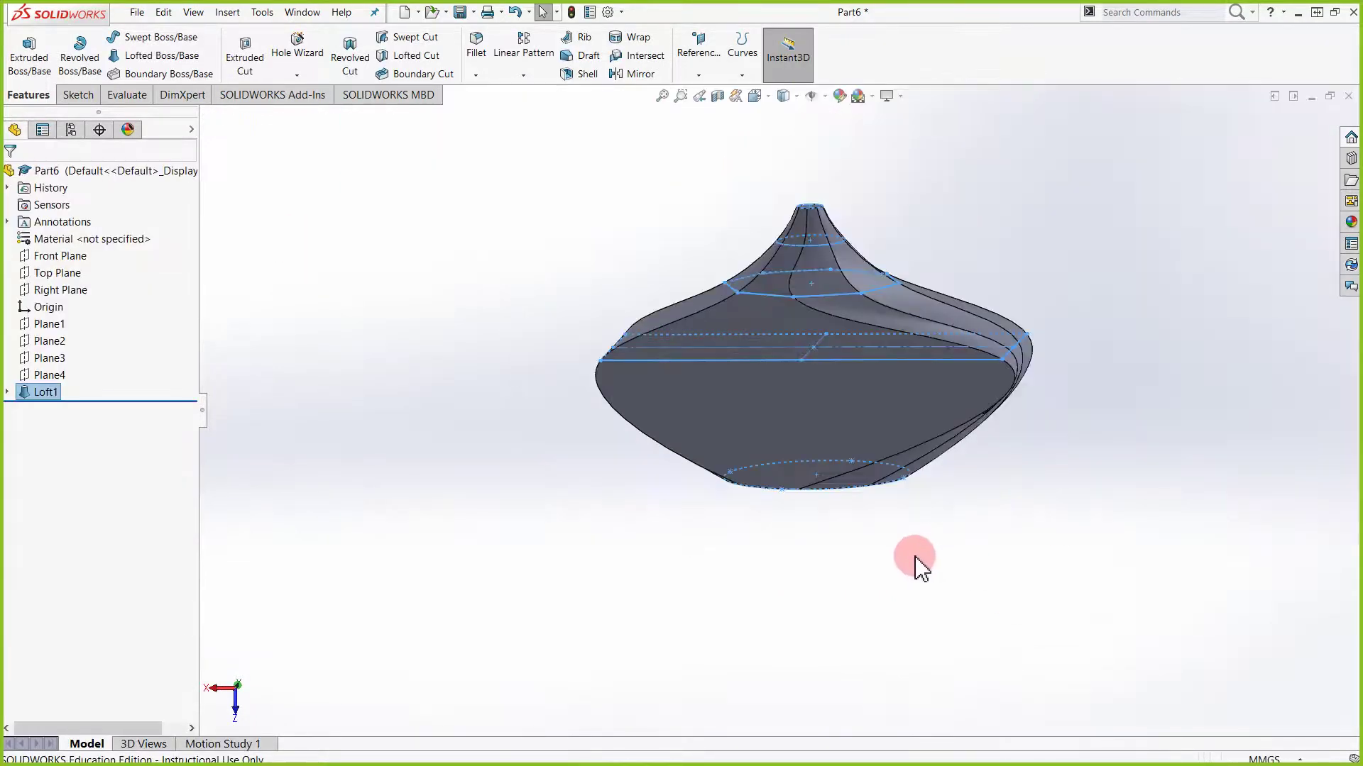
pyautogui.moveTo(868, 485); pyautogui.dragTo(843, 638, button='middle')
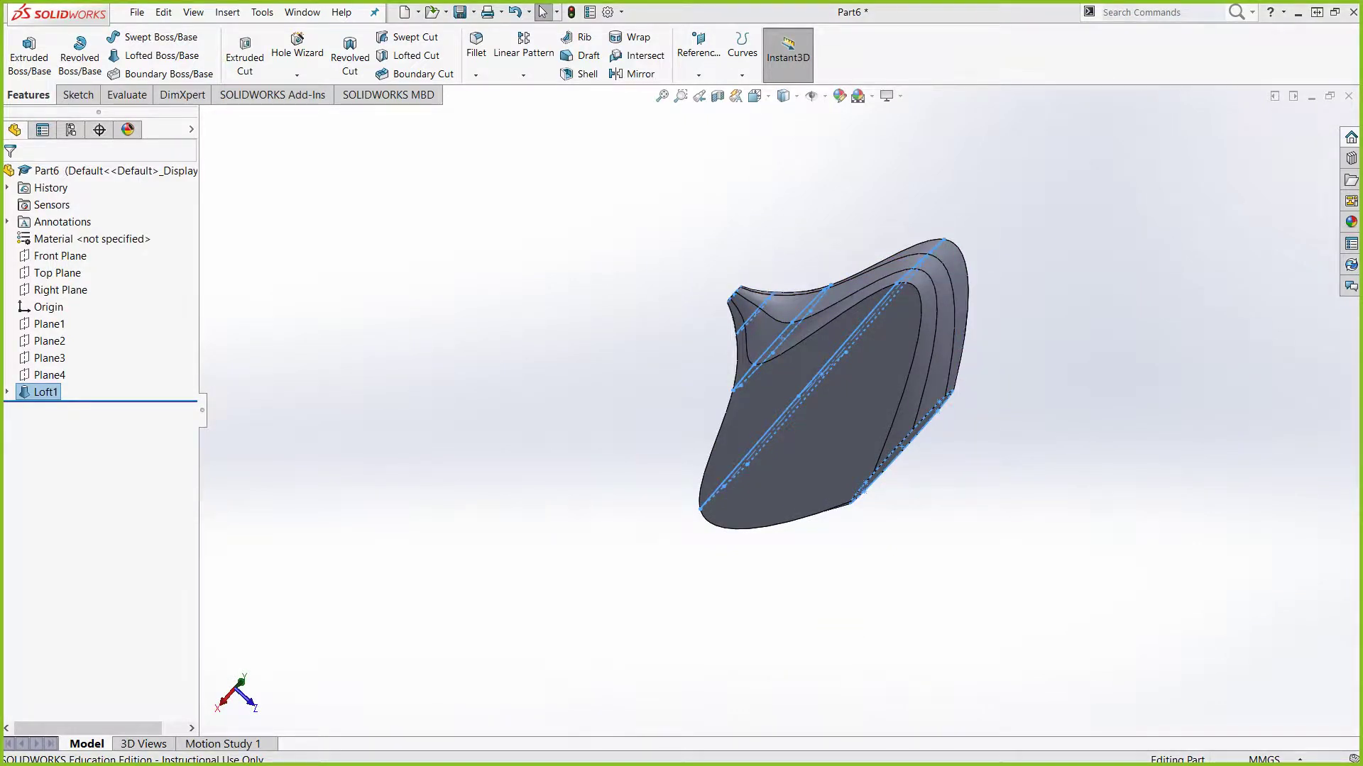
pyautogui.moveTo(733, 457); pyautogui.dragTo(843, 313, button='middle')
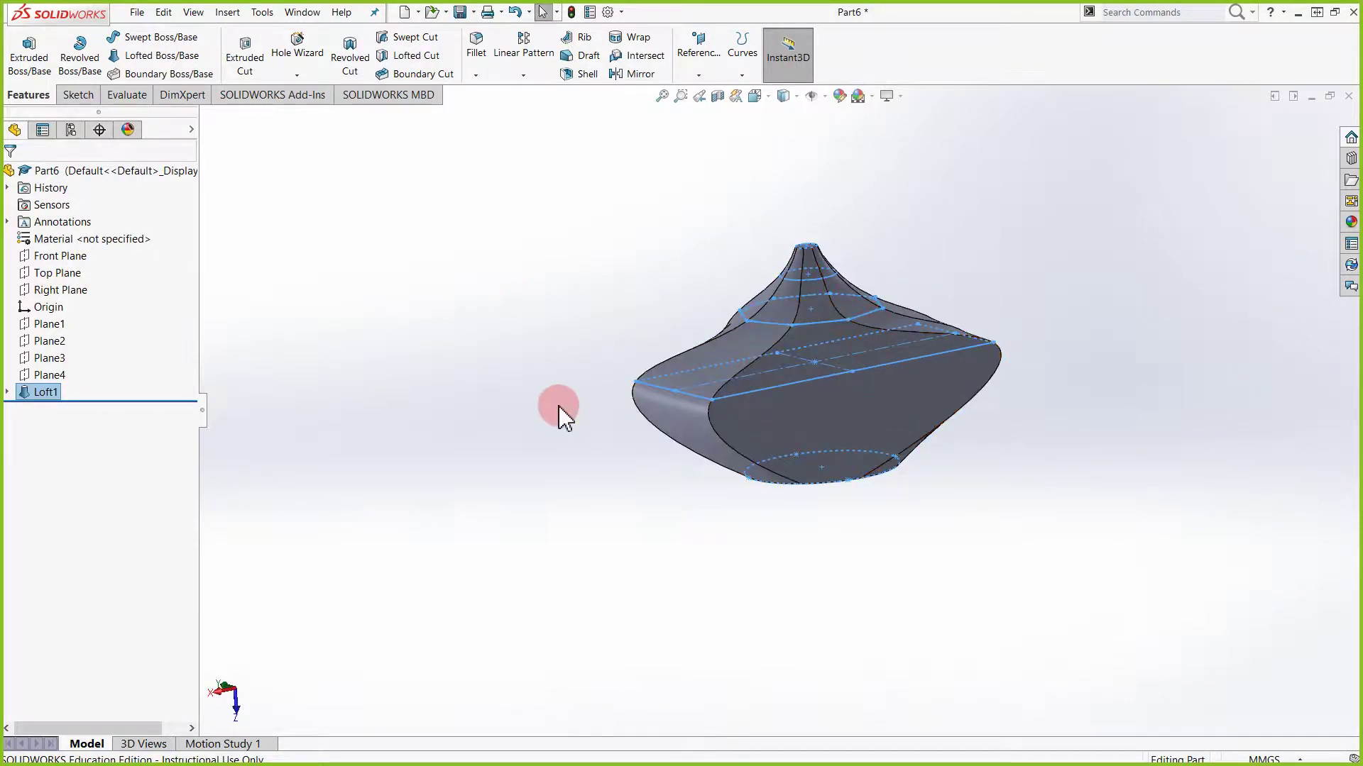
pyautogui.moveTo(562, 411); pyautogui.dragTo(566, 347, button='middle')
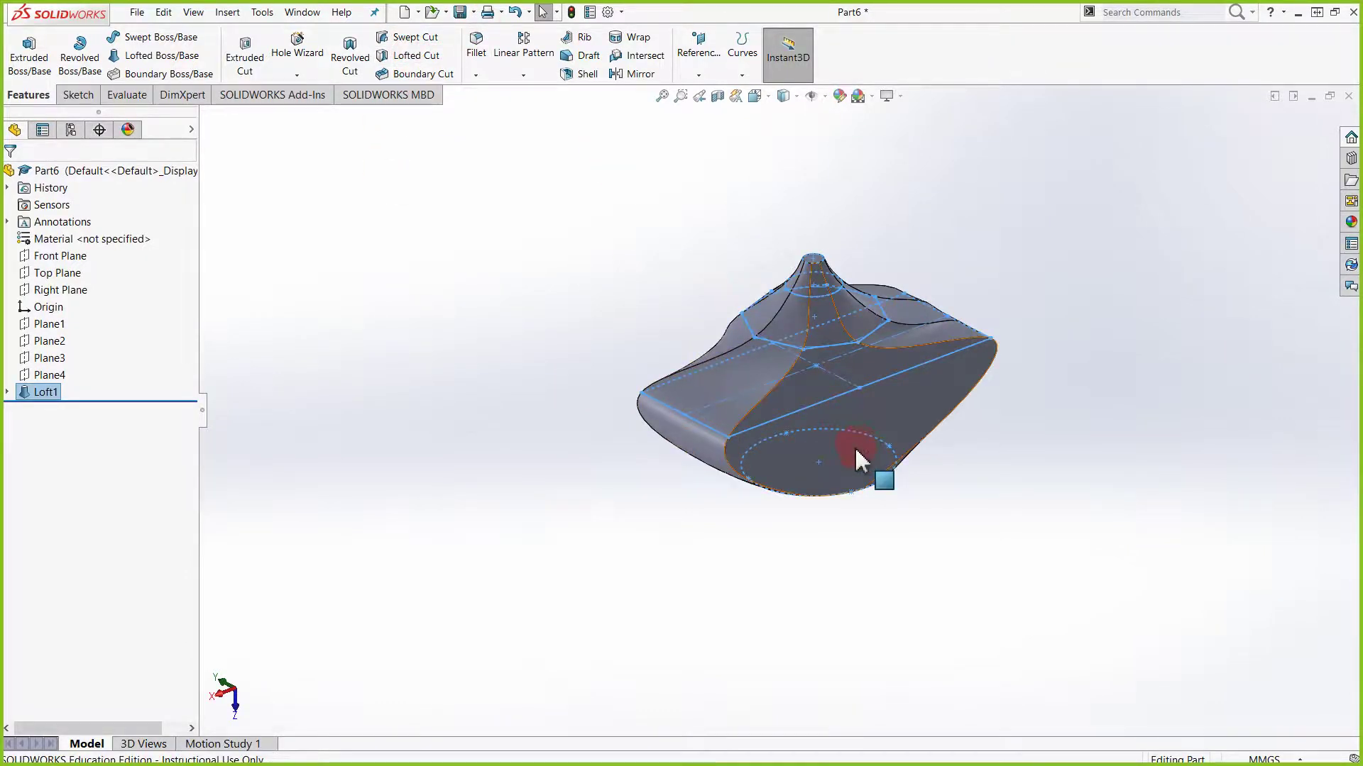
pyautogui.scroll(-3, 852, 450)
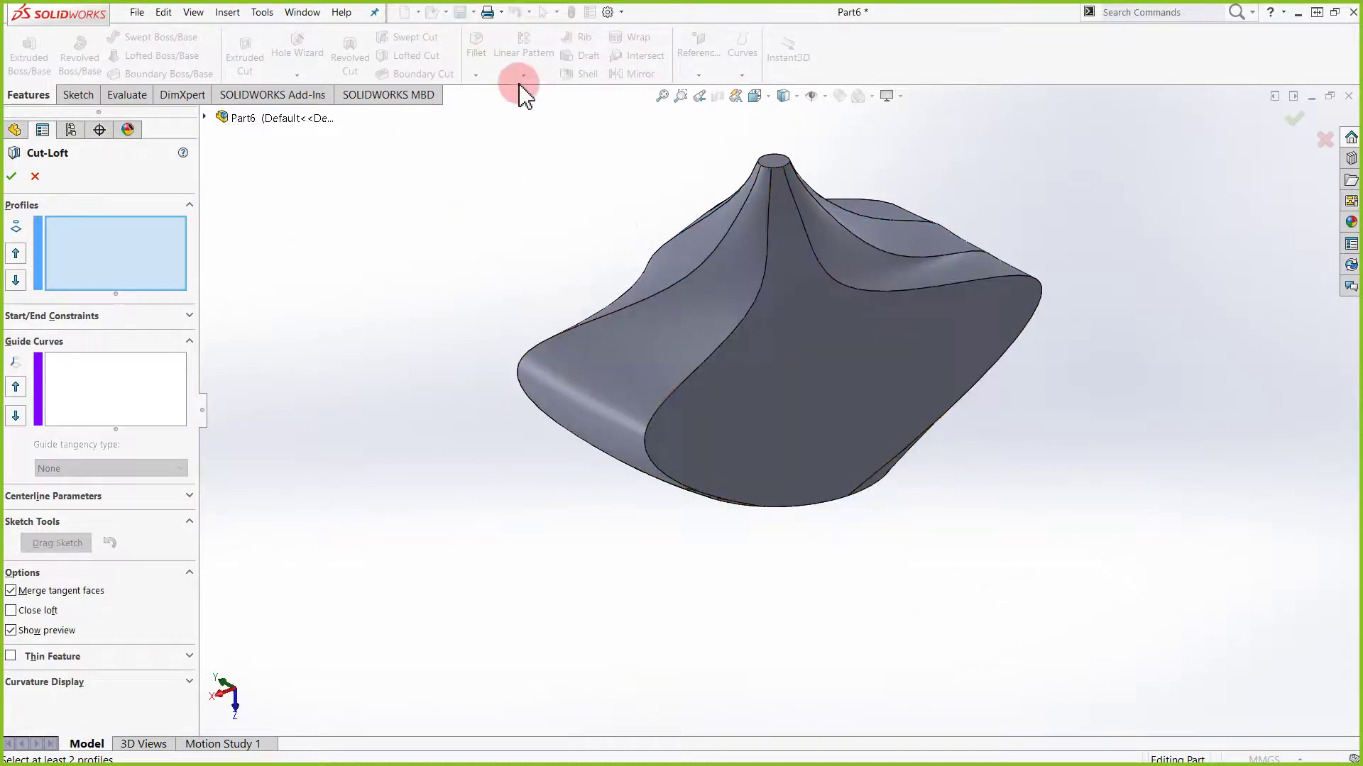
pyautogui.click(34, 177)
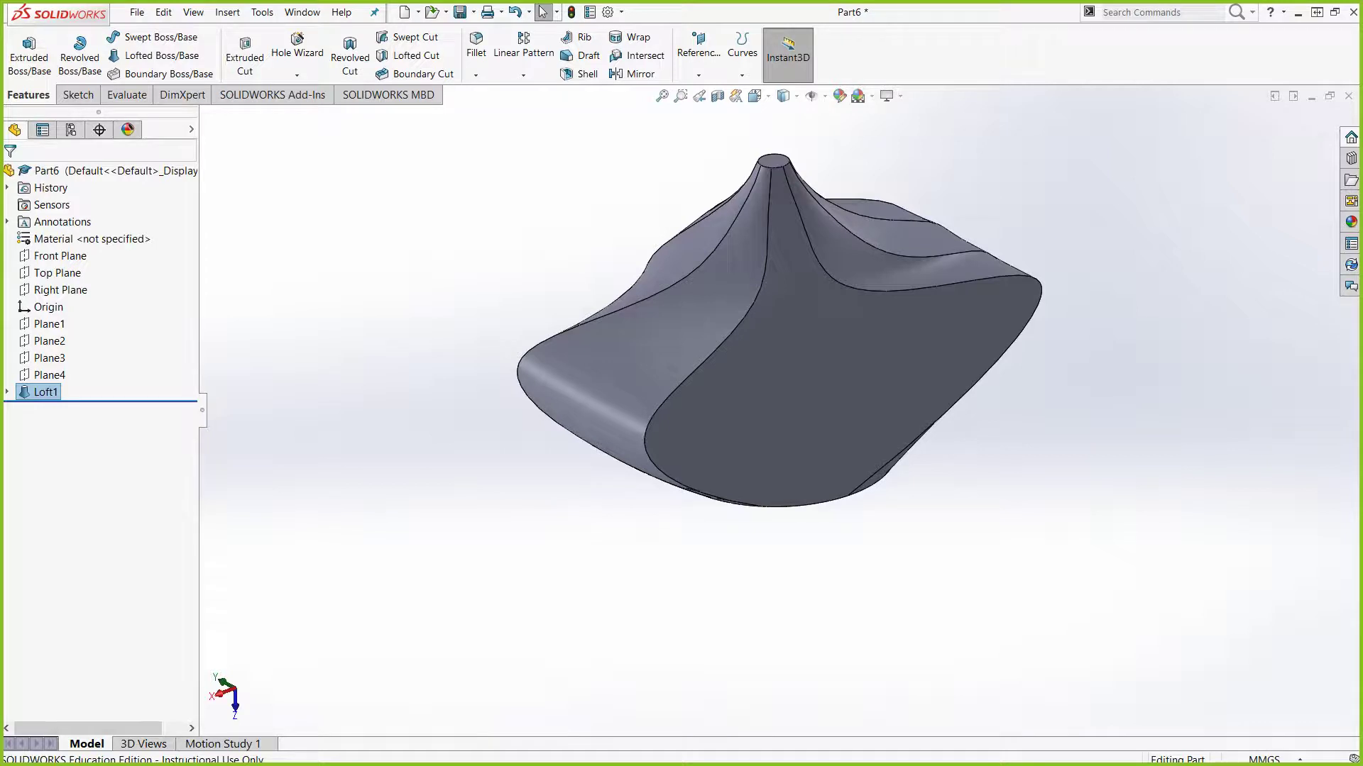
pyautogui.click(1206, 343)
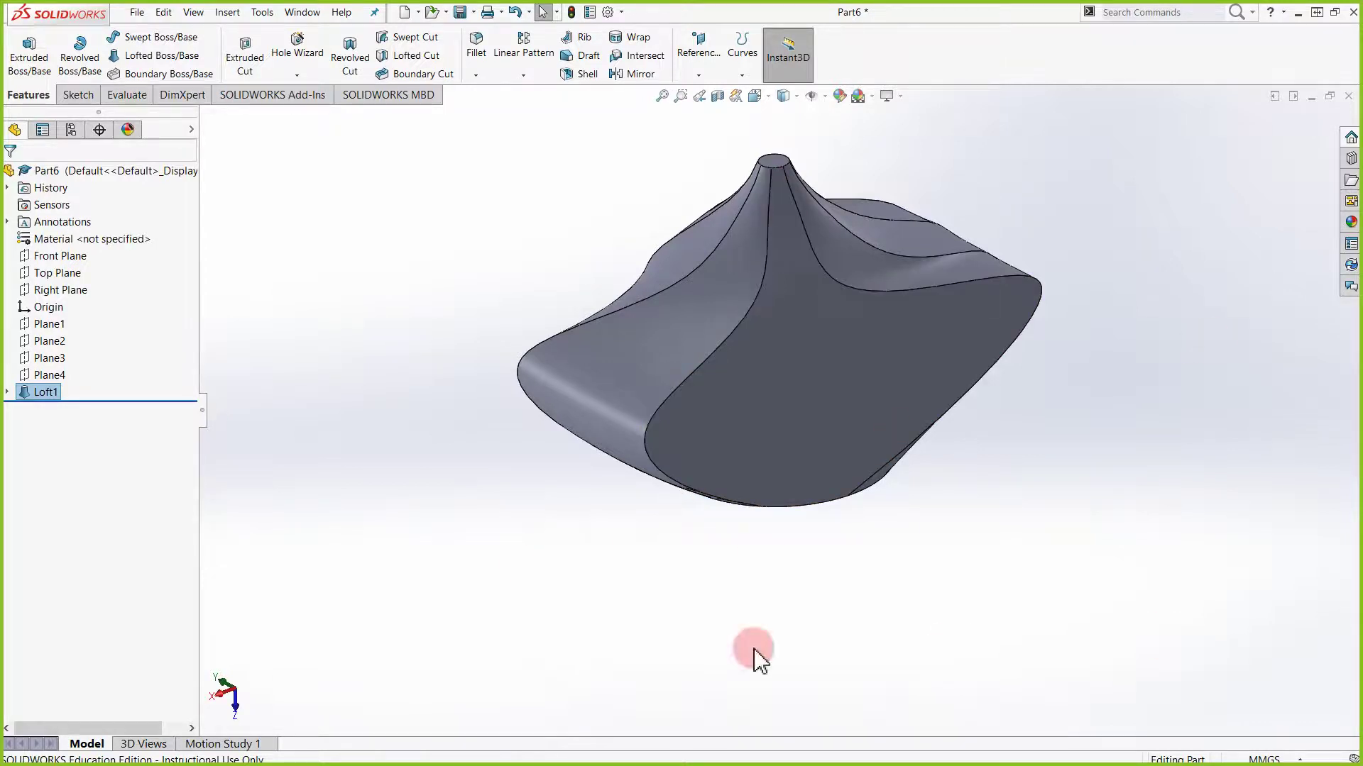
# Edit the loft feature to remove the rectangle, Sketch3, from its profiles and accept the change
pyautogui.moveTo(752, 504); pyautogui.dragTo(693, 304, button='middle')
pyautogui.rightClick(63, 392)
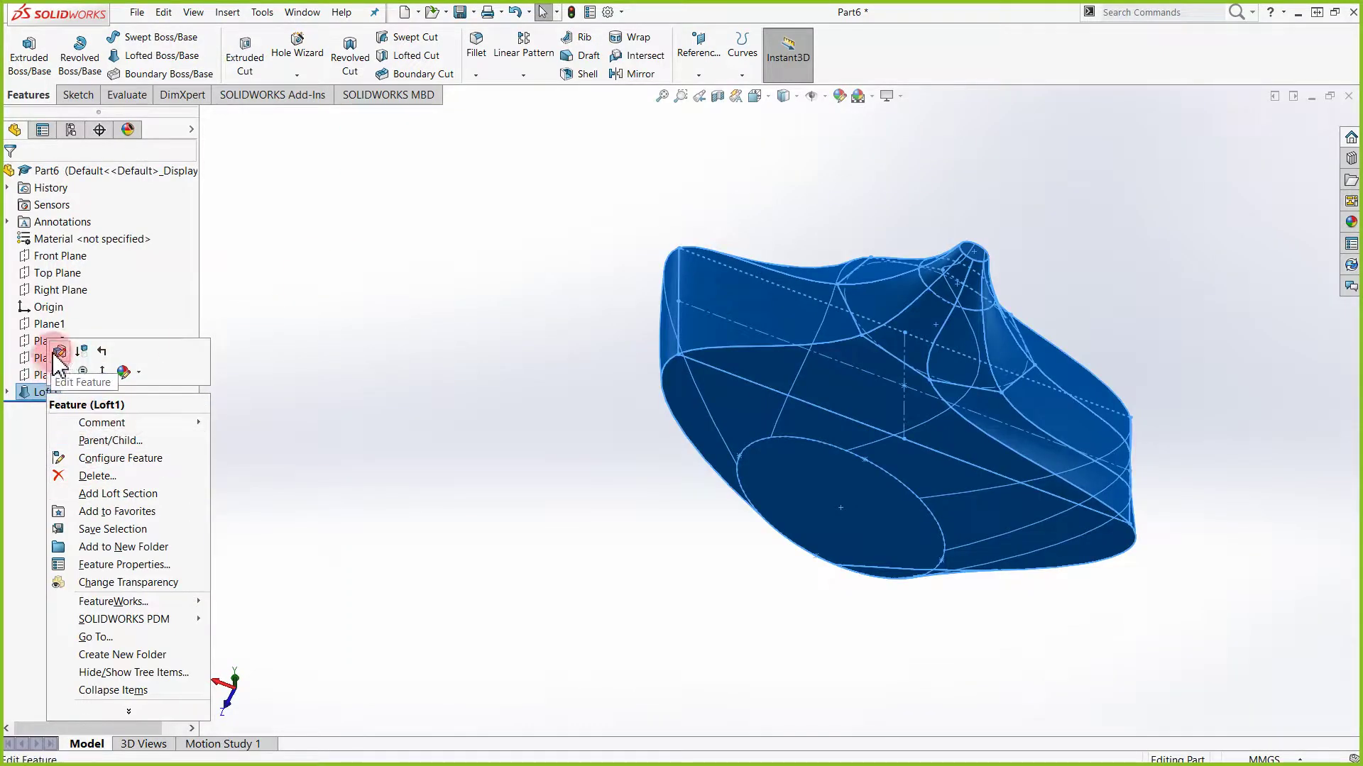
pyautogui.click(57, 351)
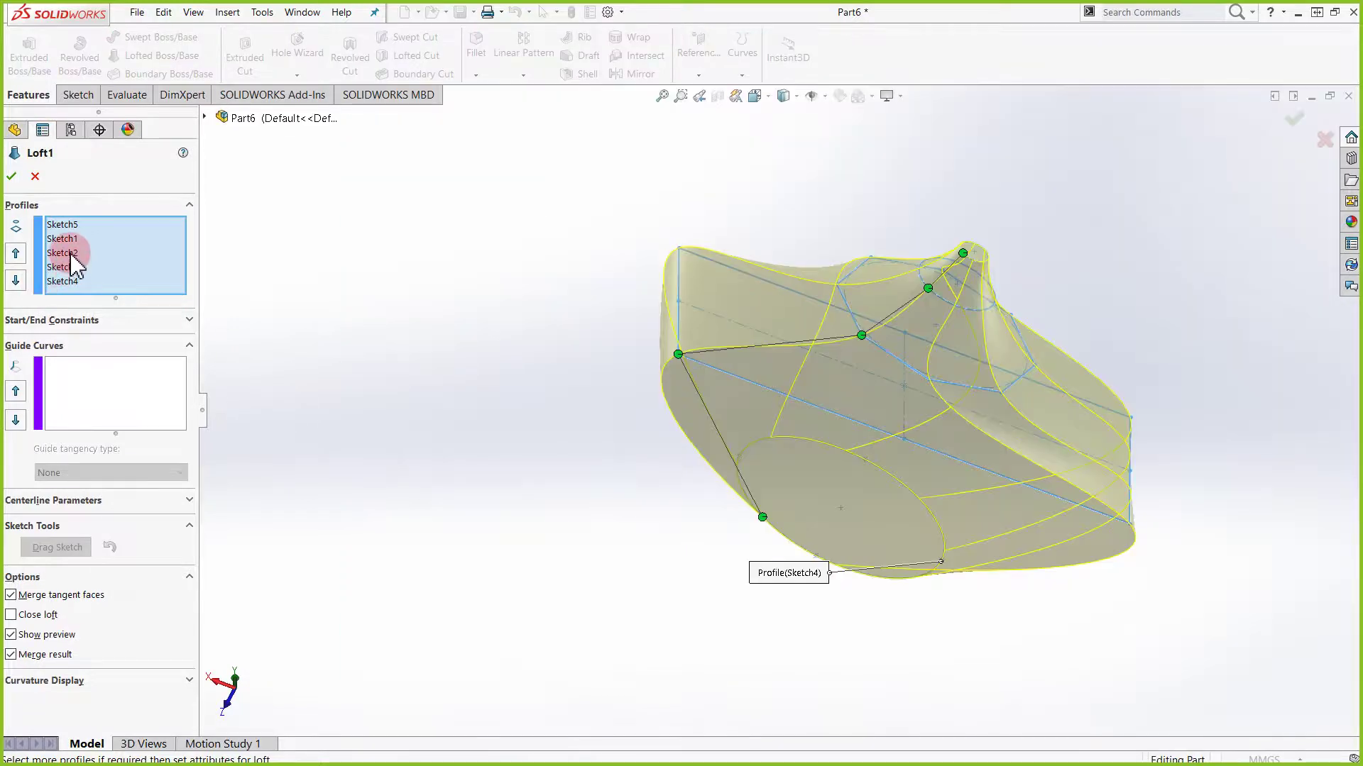
pyautogui.click(71, 253)
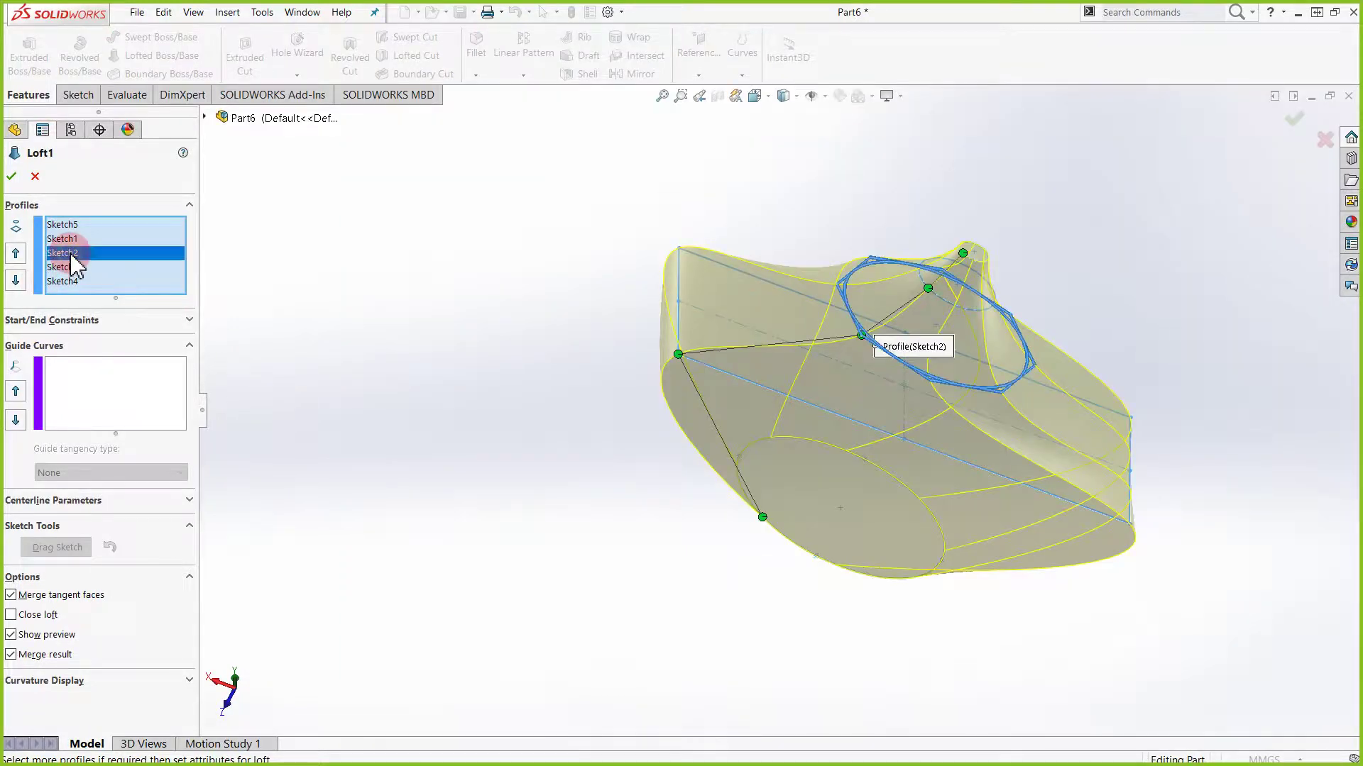
pyautogui.click(71, 268)
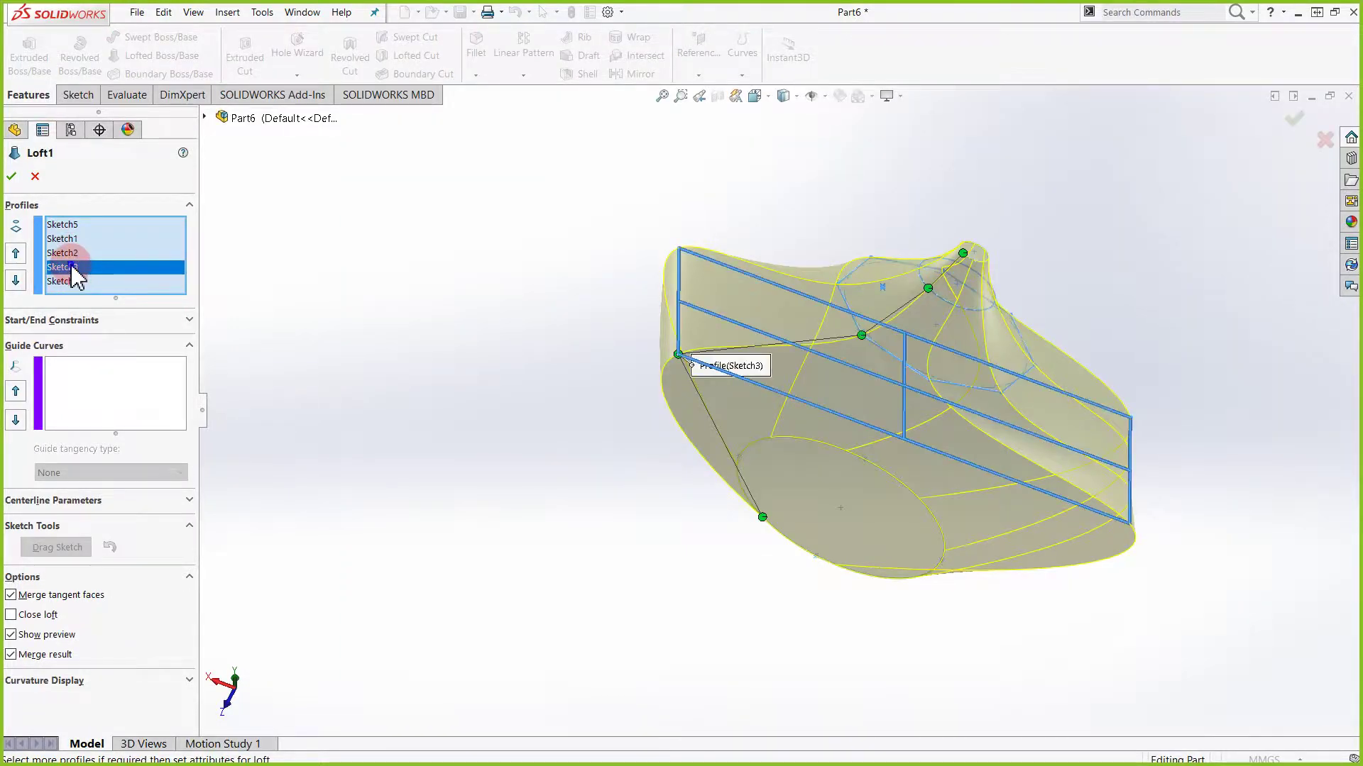
pyautogui.rightClick(71, 268)
pyautogui.click(112, 294)
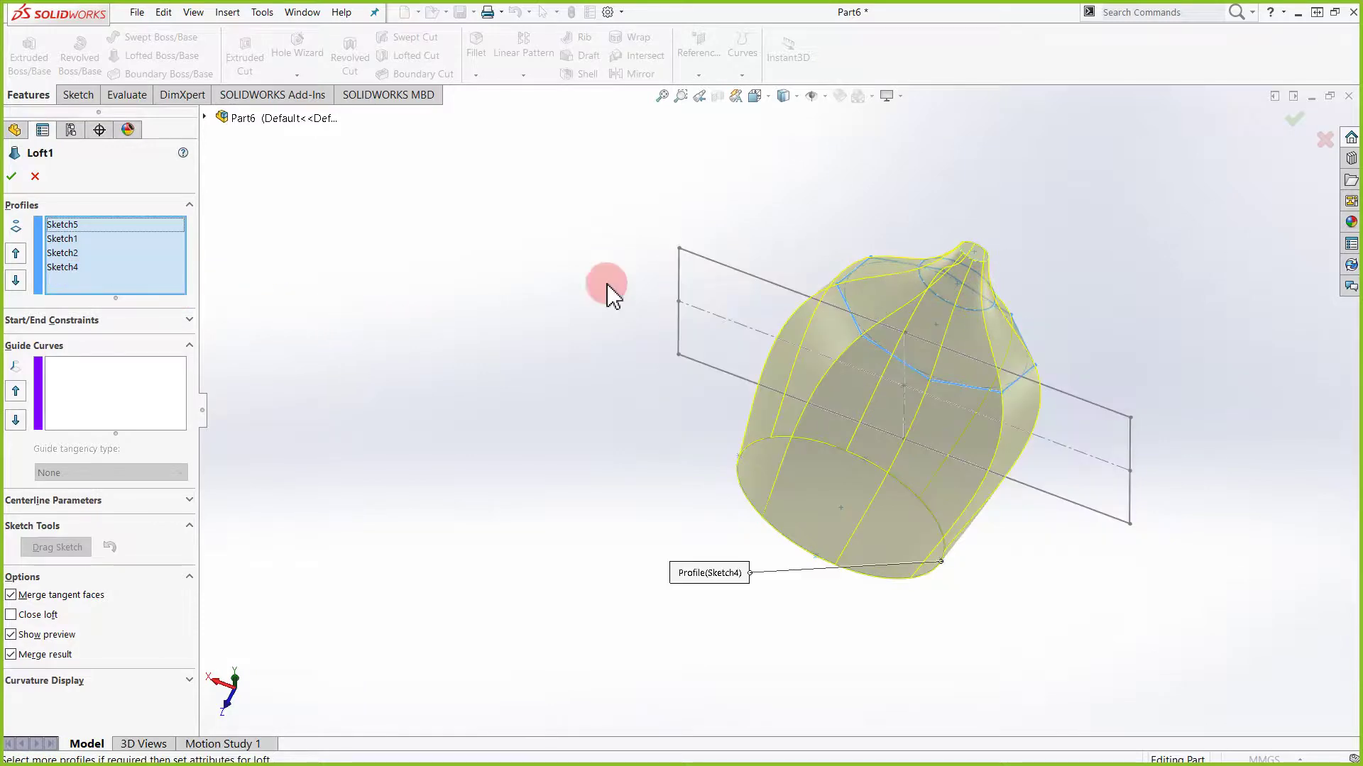
pyautogui.moveTo(544, 462)
pyautogui.mouseDown(button='middle')
pyautogui.moveTo(441, 274)
pyautogui.moveTo(423, 308)
pyautogui.mouseUp(button='middle')
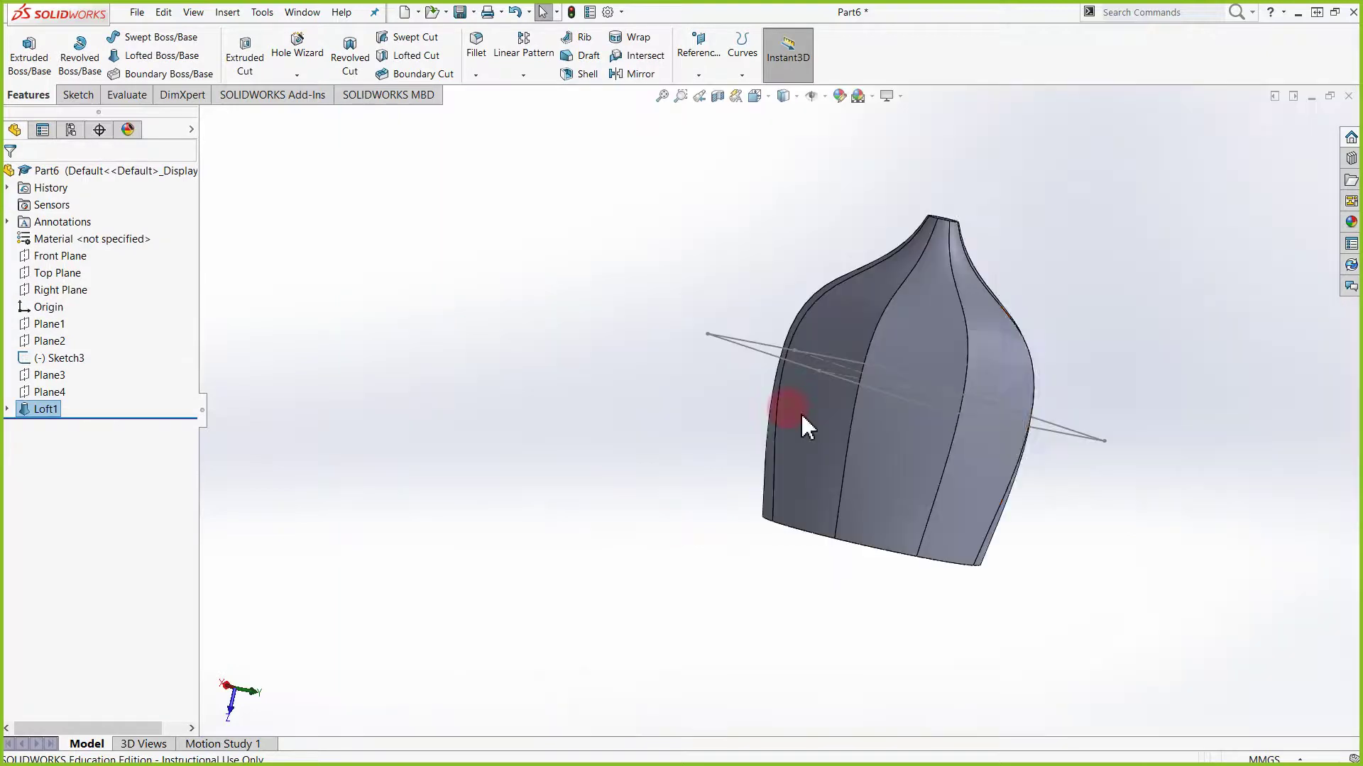
# Create a Lofted Cut through the body using the rectangle, Sketch3, and the small top circle, Sketch5, as profiles
pyautogui.moveTo(990, 415); pyautogui.dragTo(815, 429, button='middle')
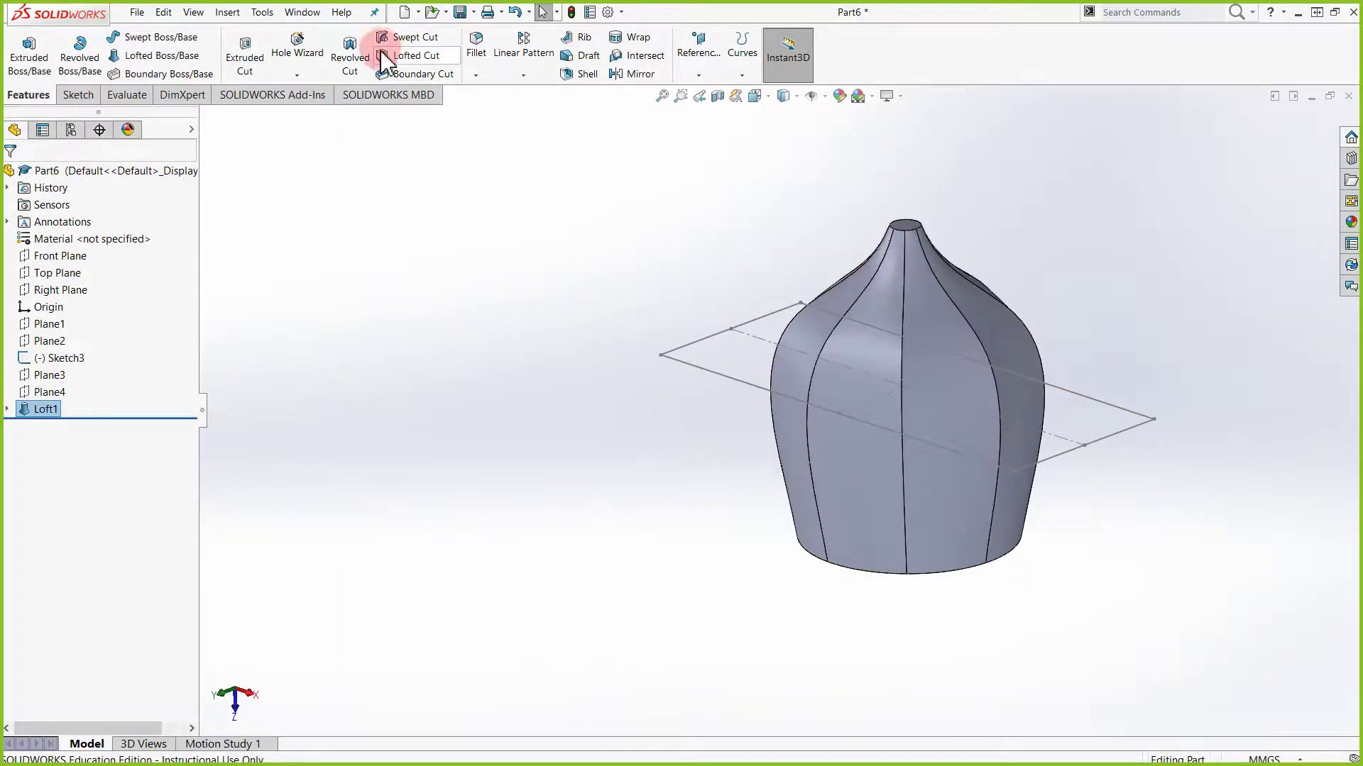
pyautogui.click(437, 60)
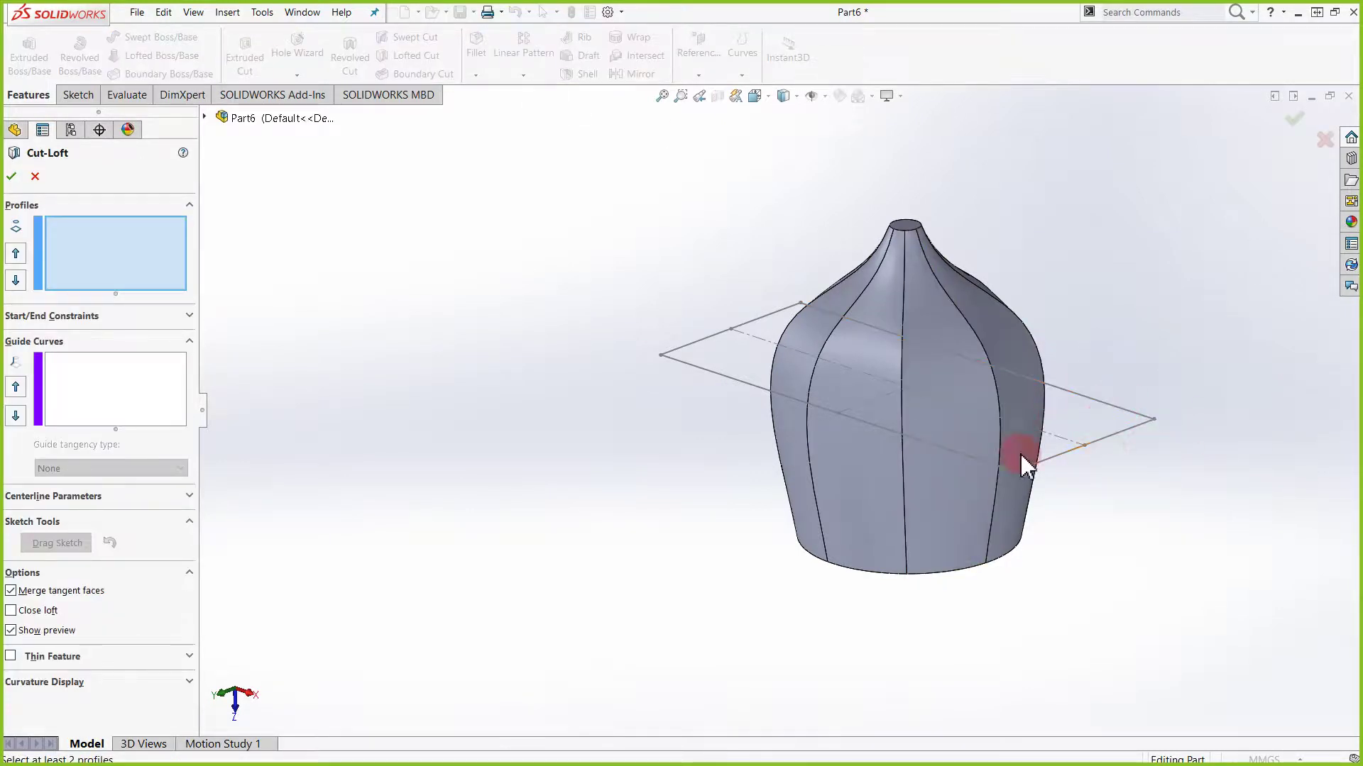
pyautogui.click(113, 256)
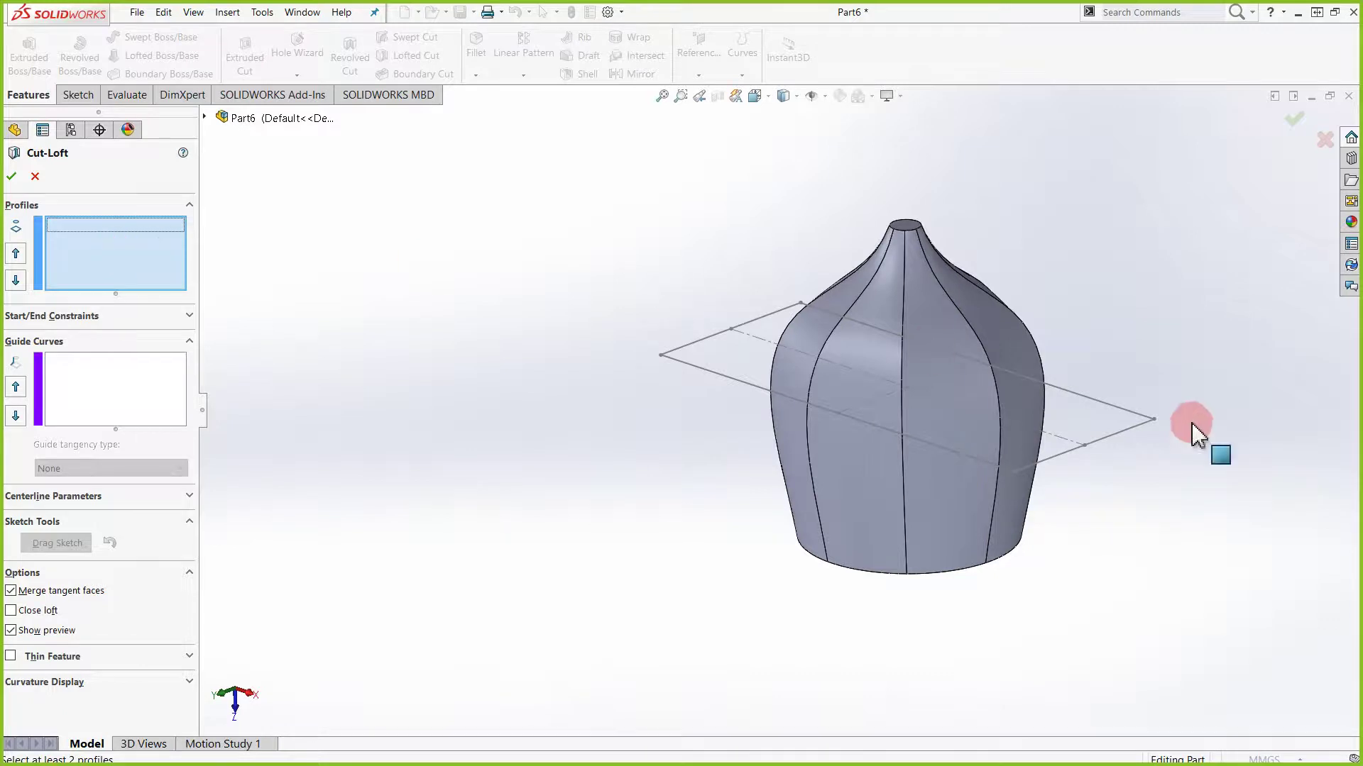
pyautogui.click(1134, 444)
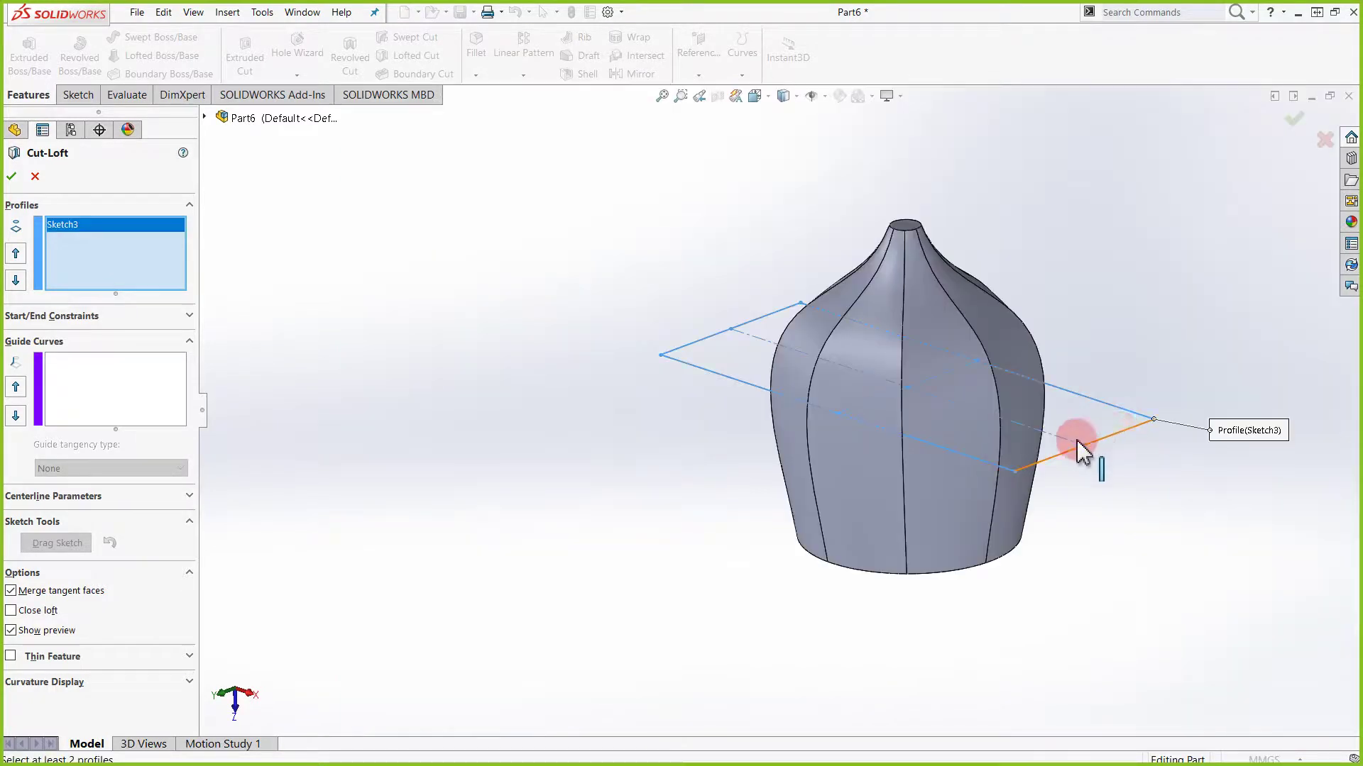
pyautogui.click(205, 116)
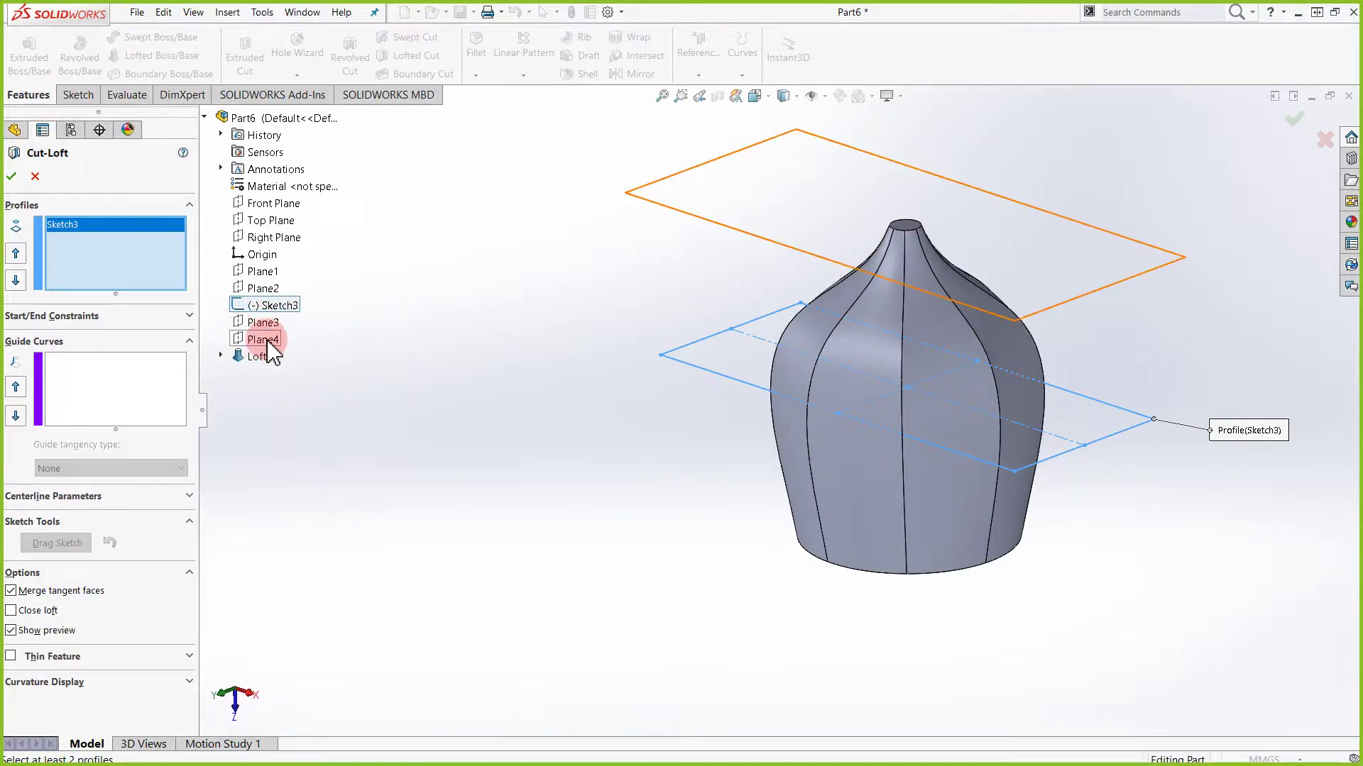
pyautogui.click(222, 356)
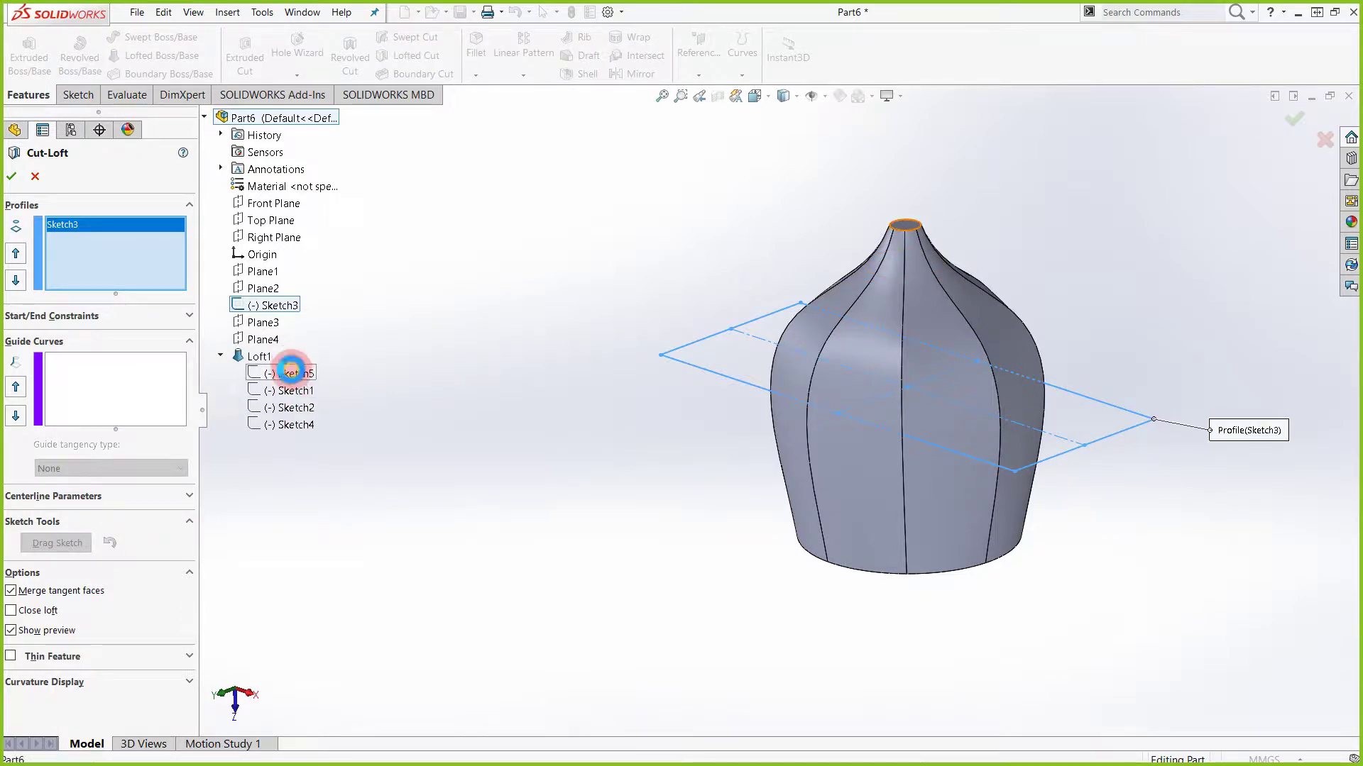
pyautogui.click(290, 373)
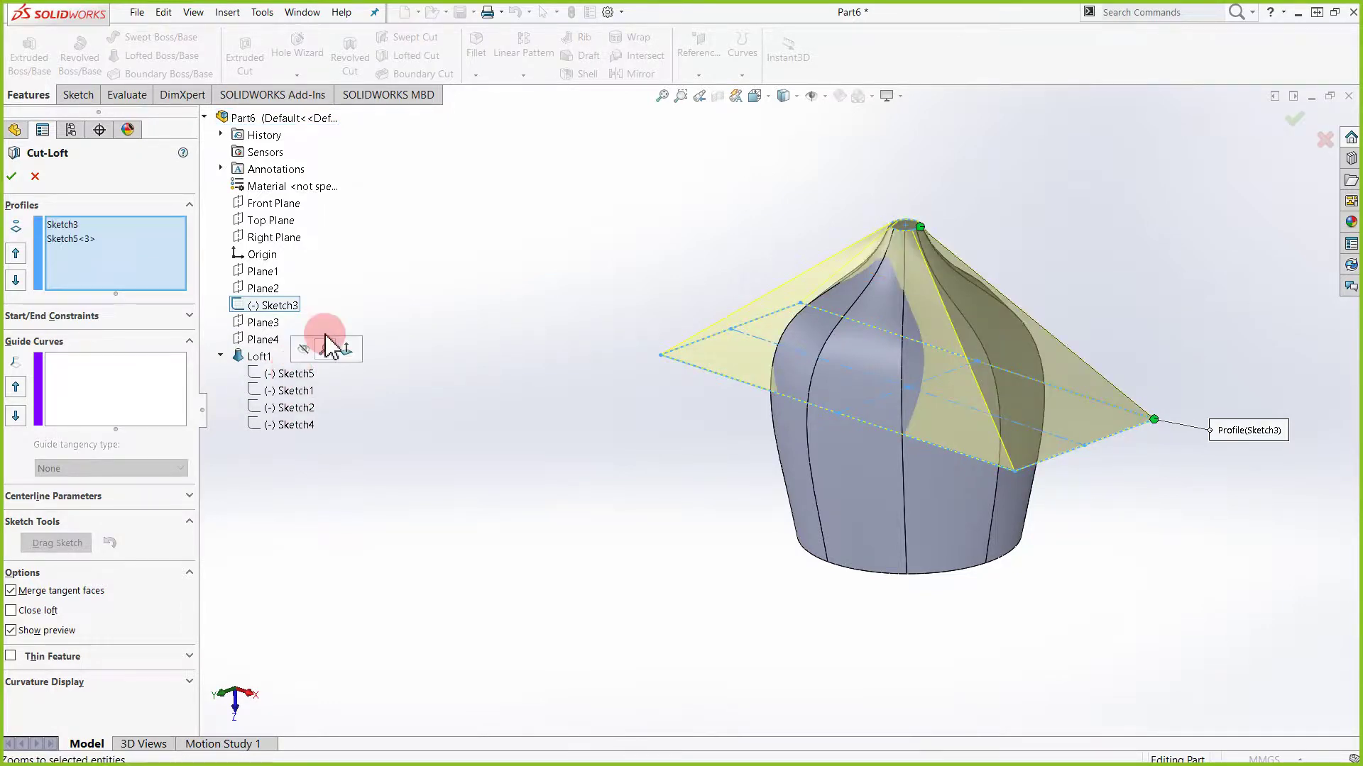
pyautogui.click(12, 177)
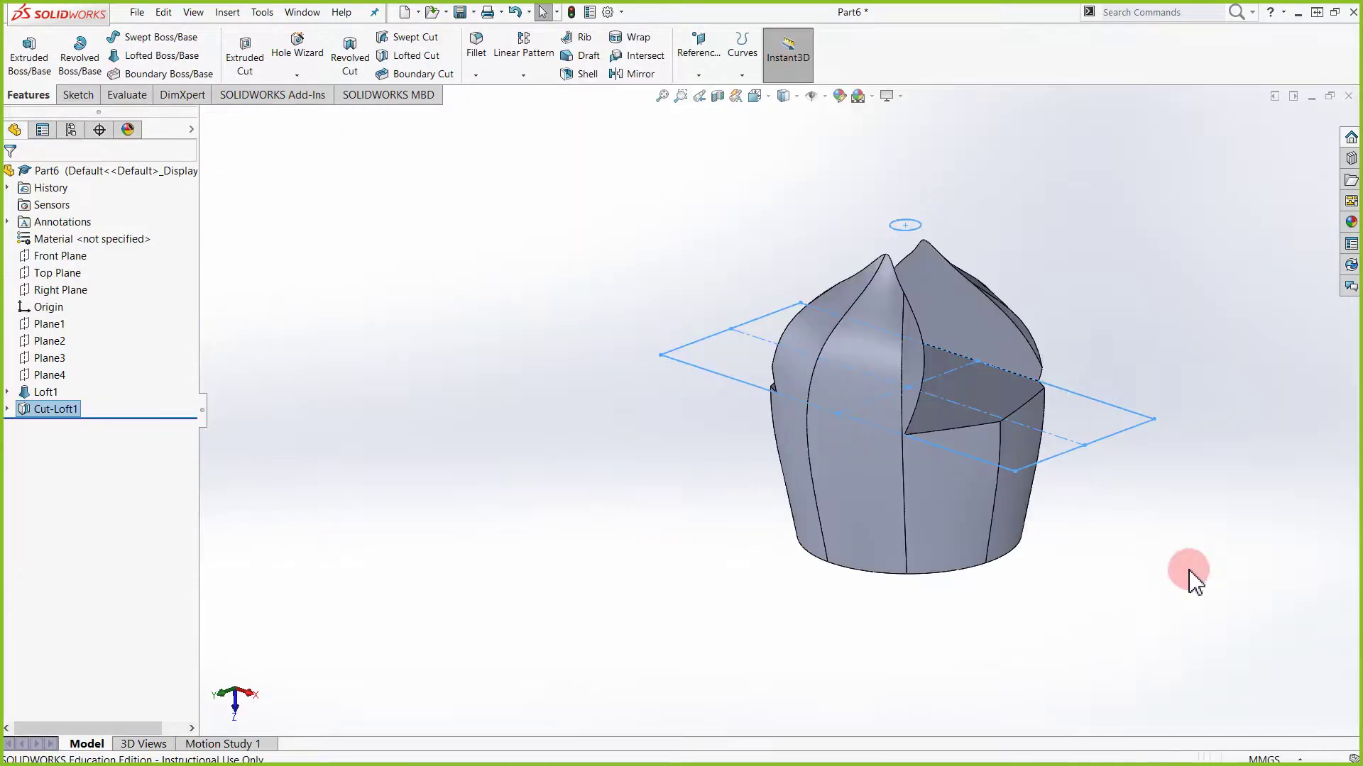
# Start a sketch on the body's flat wide end face and draw a circle of about 61 mm radius centred on the origin
pyautogui.moveTo(1033, 514); pyautogui.dragTo(878, 454, button='middle')
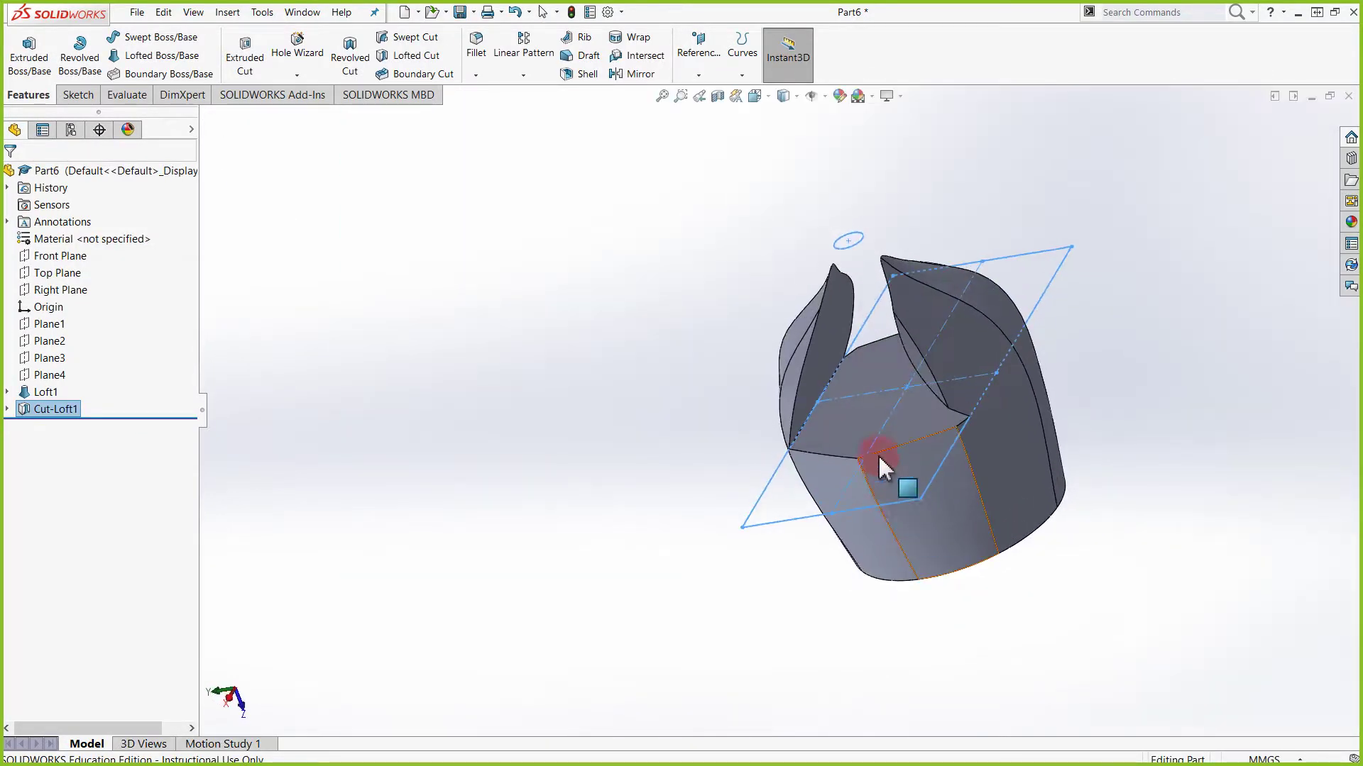
pyautogui.moveTo(849, 270); pyautogui.dragTo(1238, 372, button='middle')
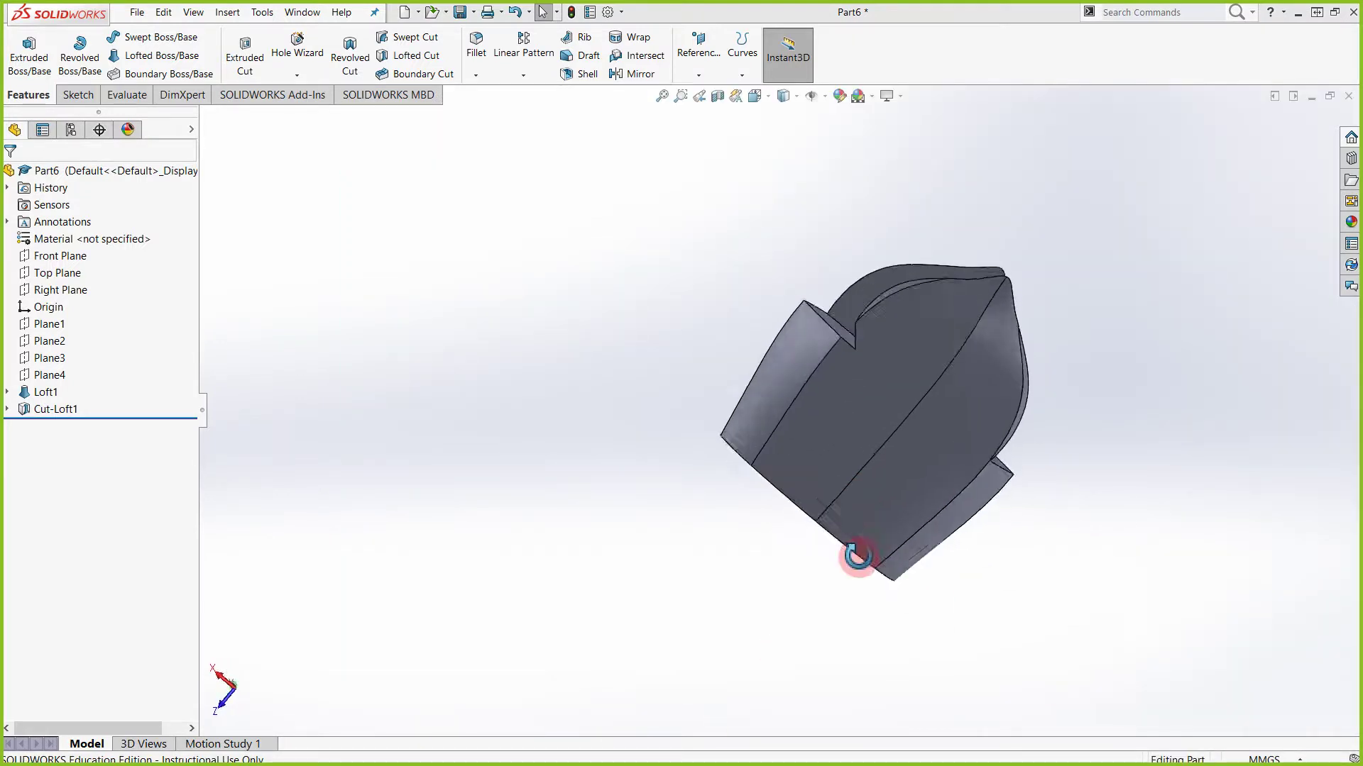
pyautogui.moveTo(858, 553); pyautogui.dragTo(912, 614, button='middle')
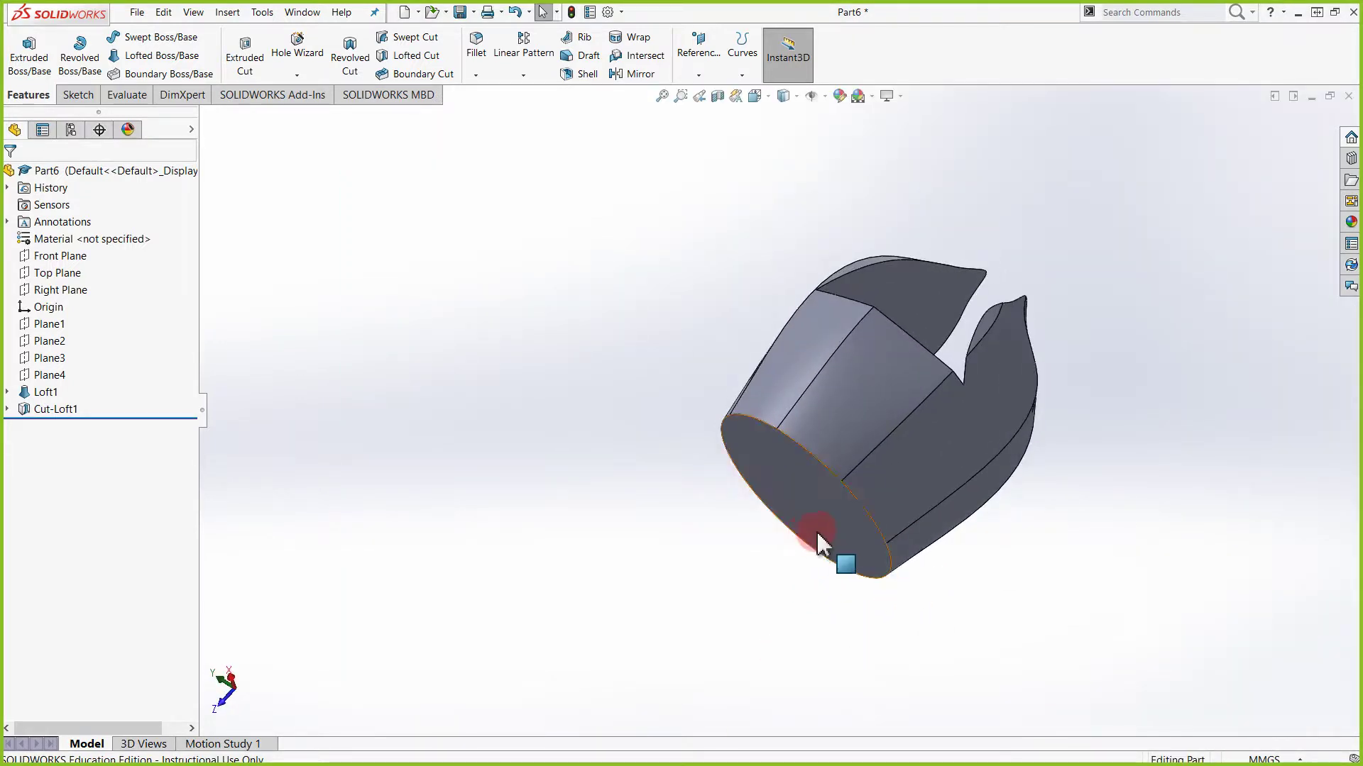
pyautogui.moveTo(819, 543); pyautogui.dragTo(831, 487, button='middle')
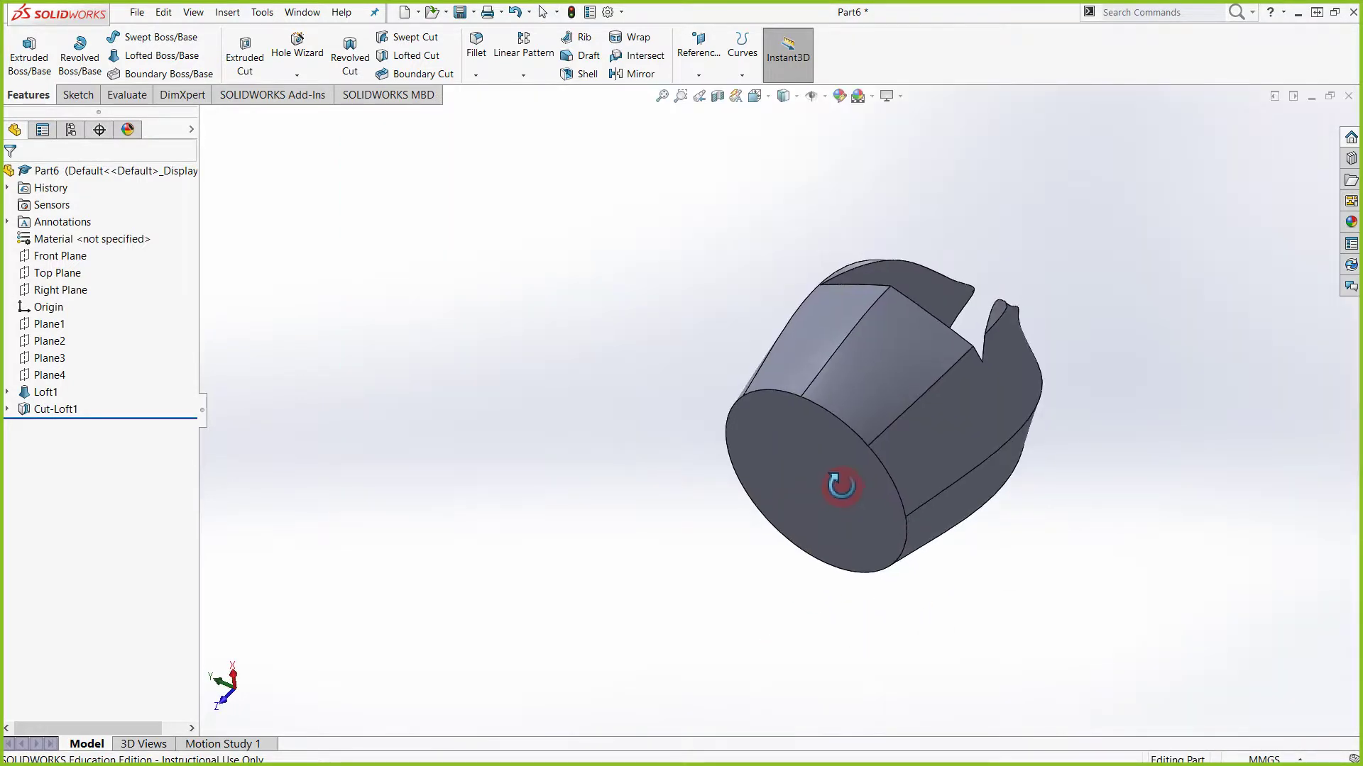
pyautogui.click(78, 95)
pyautogui.click(18, 50)
pyautogui.click(821, 465)
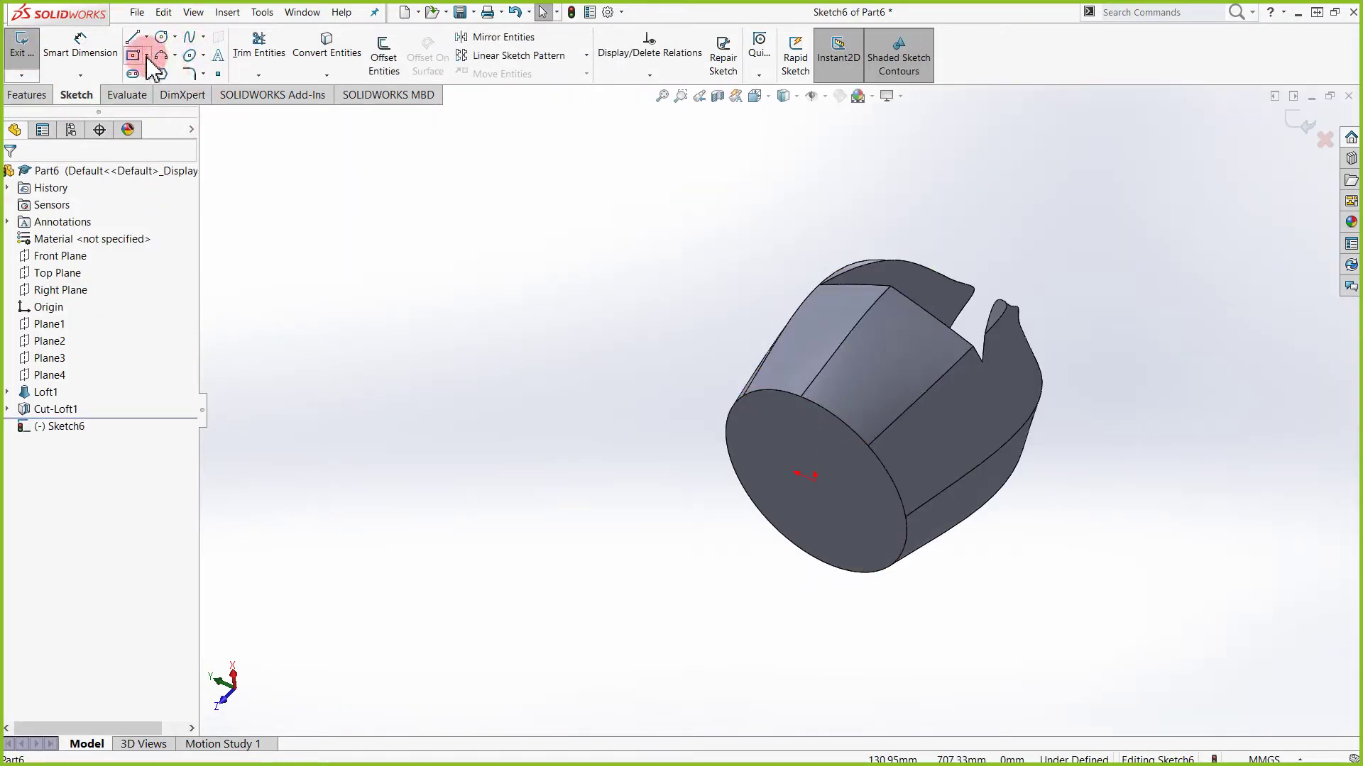
pyautogui.click(163, 40)
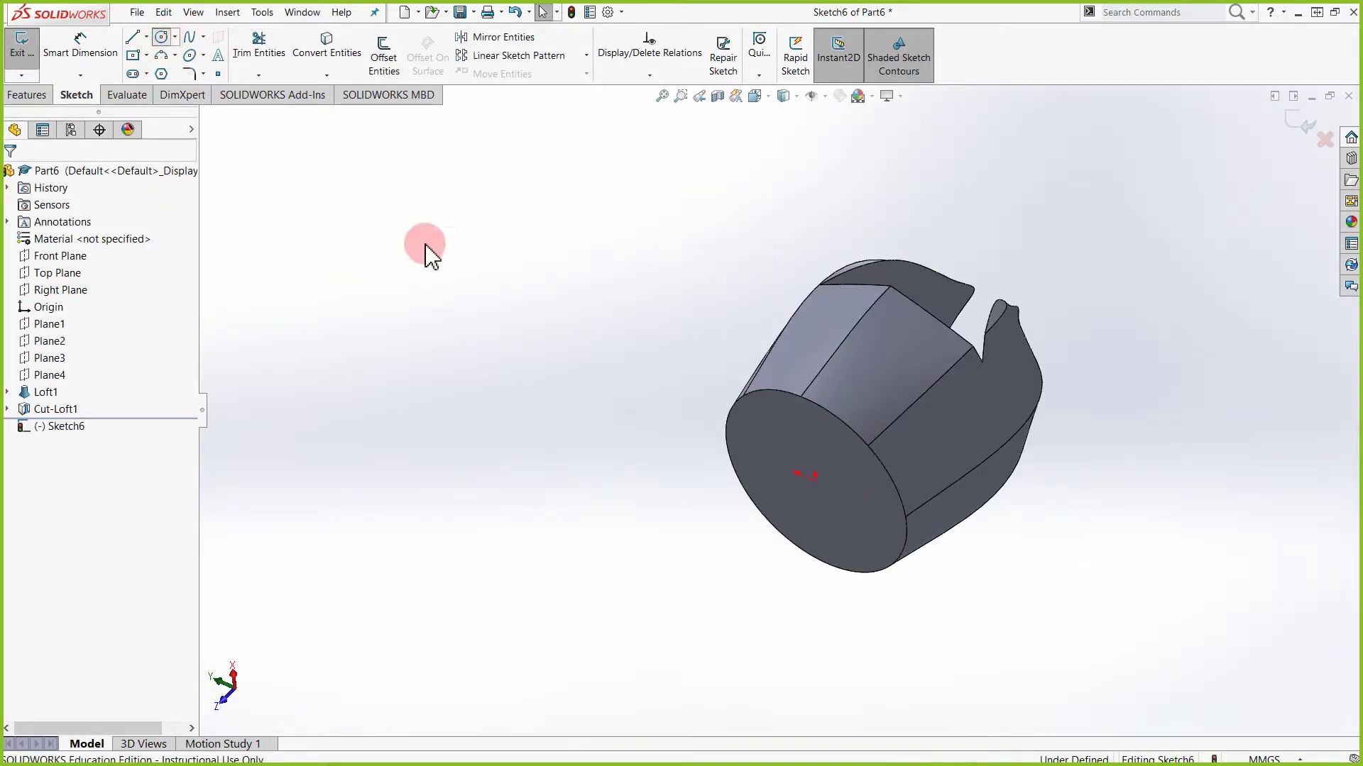
pyautogui.click(815, 480)
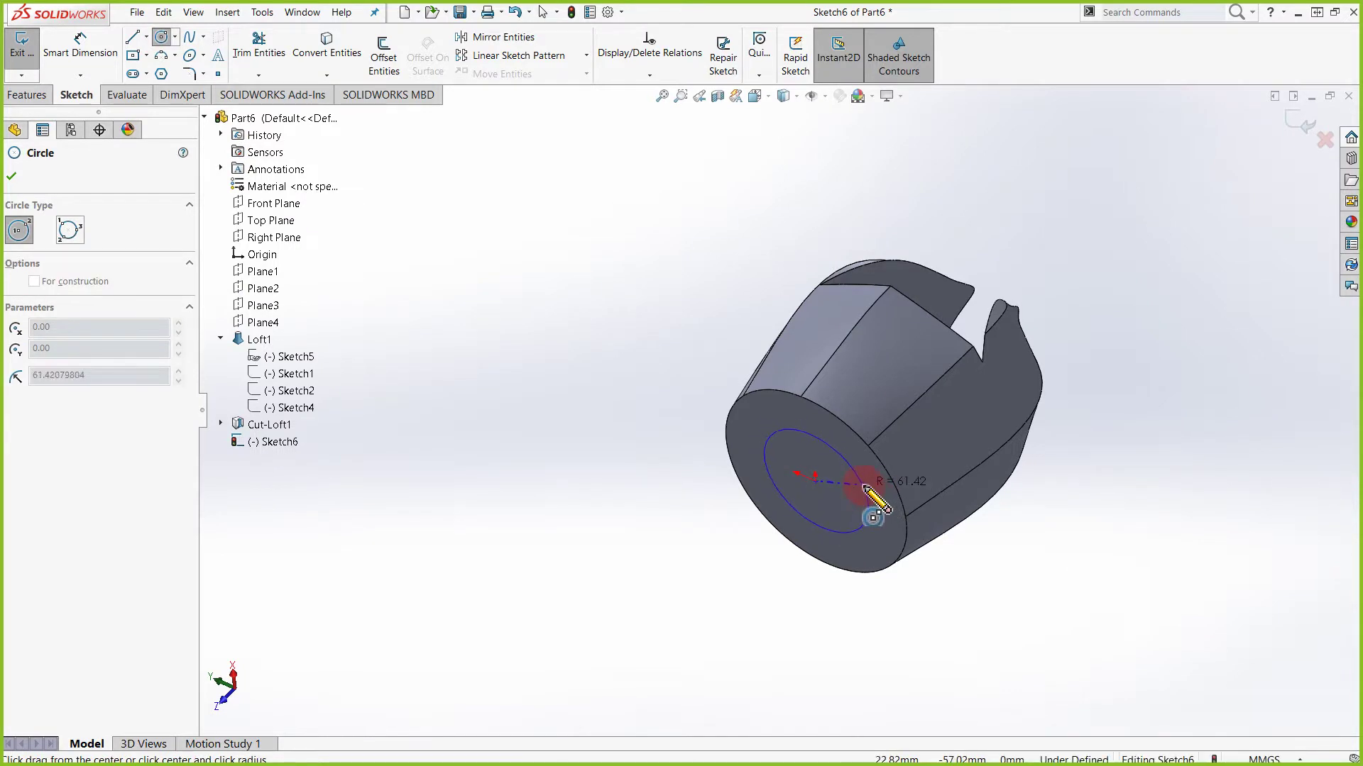
pyautogui.click(867, 488)
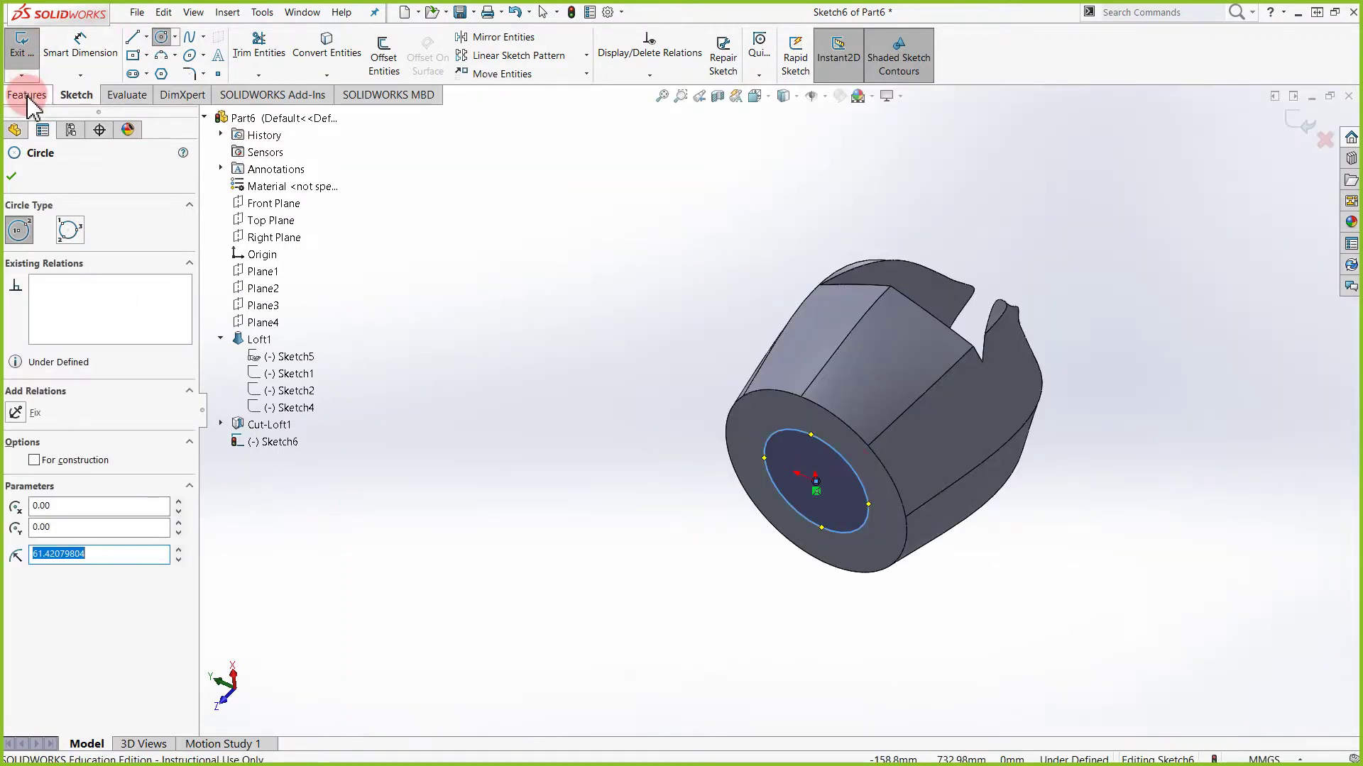
# Make a blind Extruded Cut 92 mm deep into the body from the circle on its wide end face
pyautogui.click(27, 96)
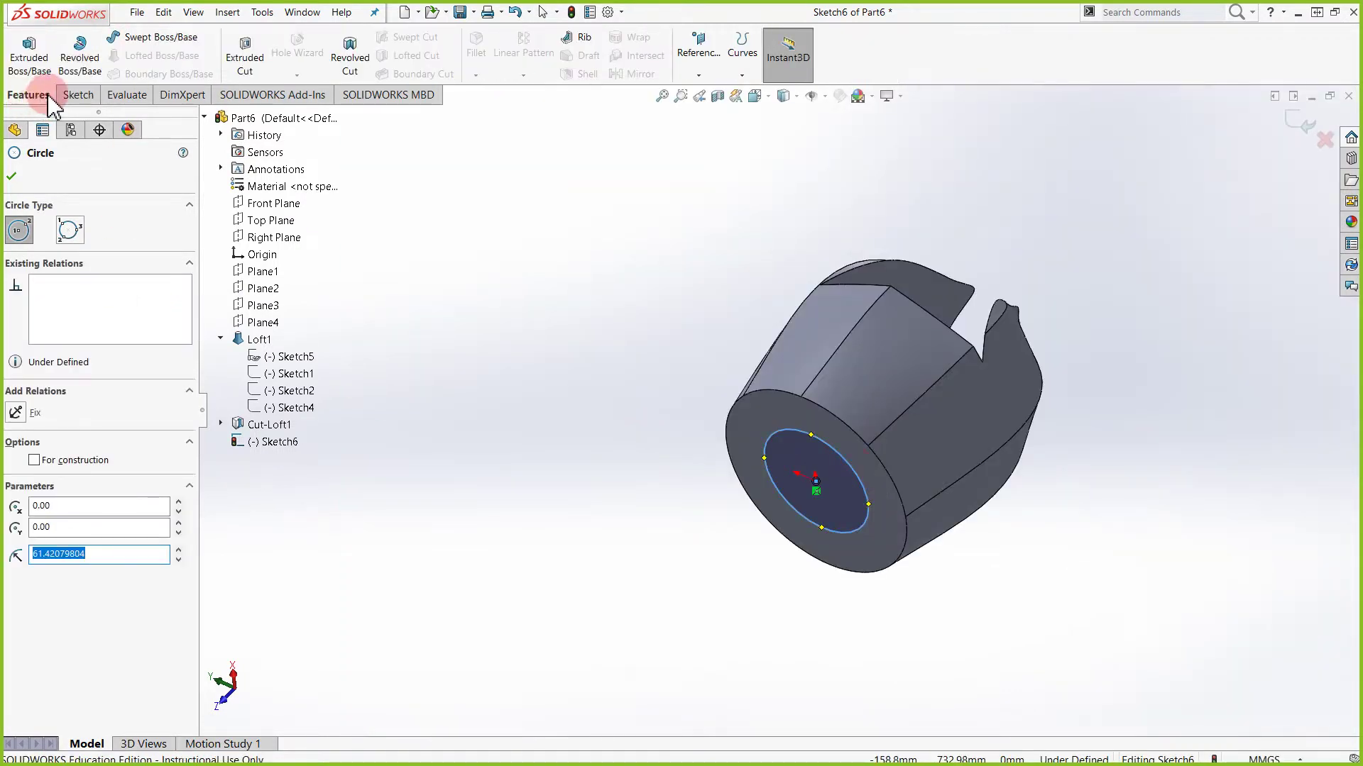
pyautogui.click(250, 63)
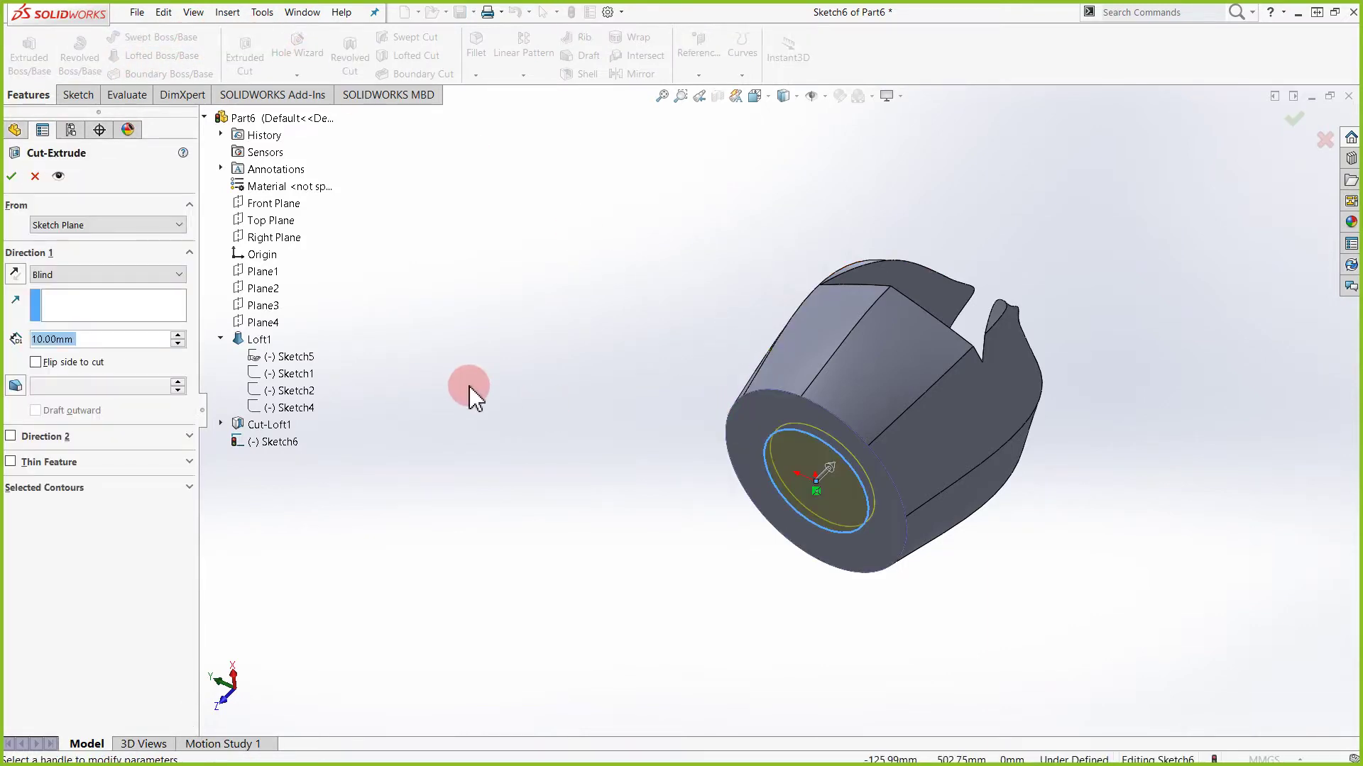
pyautogui.moveTo(835, 465); pyautogui.dragTo(843, 432)
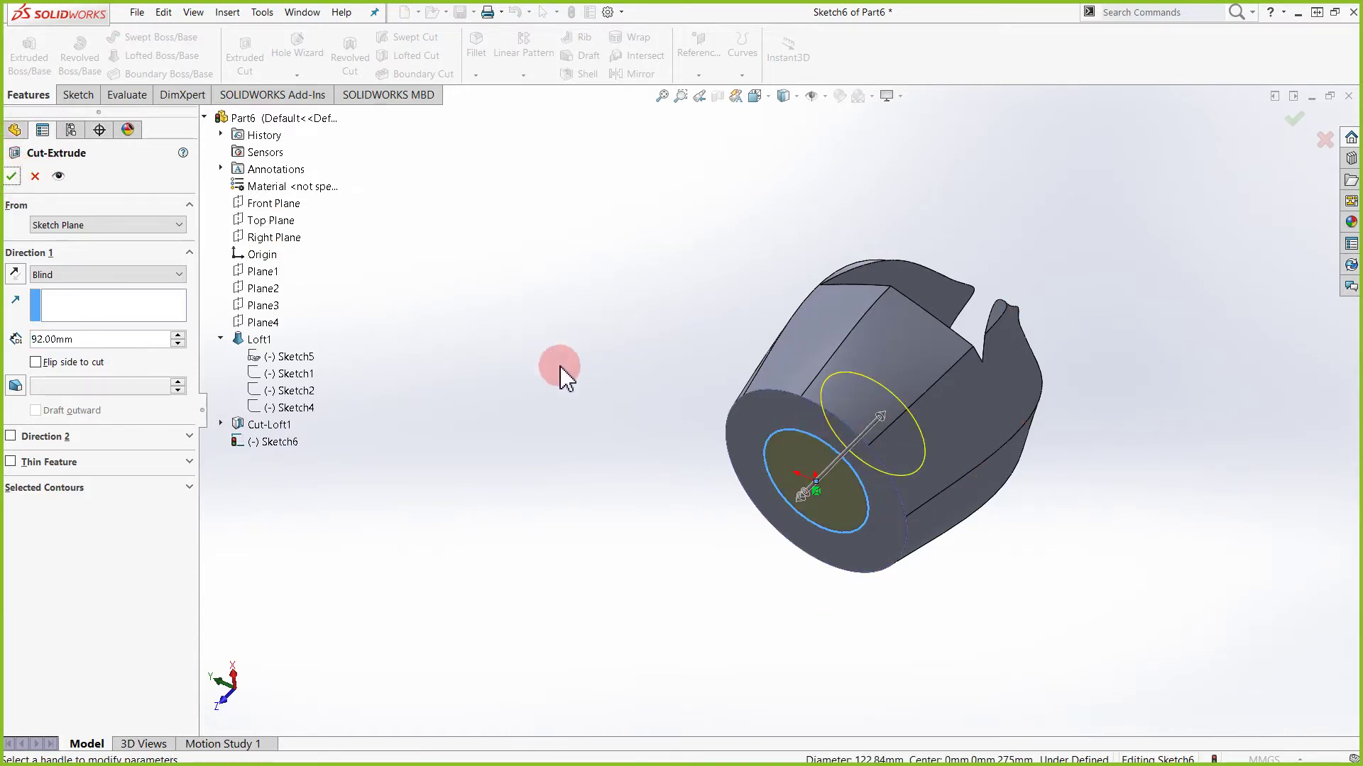
pyautogui.rightClick(887, 411)
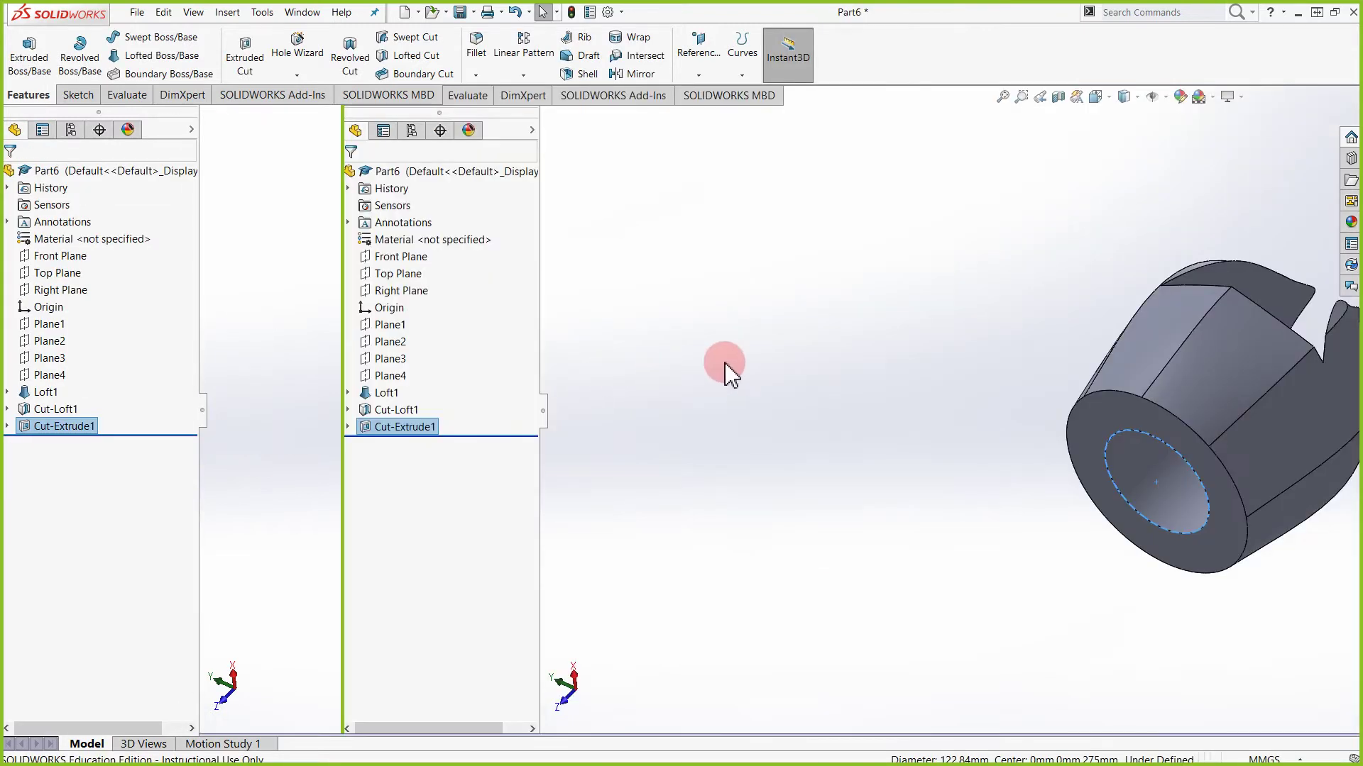
pyautogui.moveTo(723, 369); pyautogui.dragTo(754, 386, button='middle')
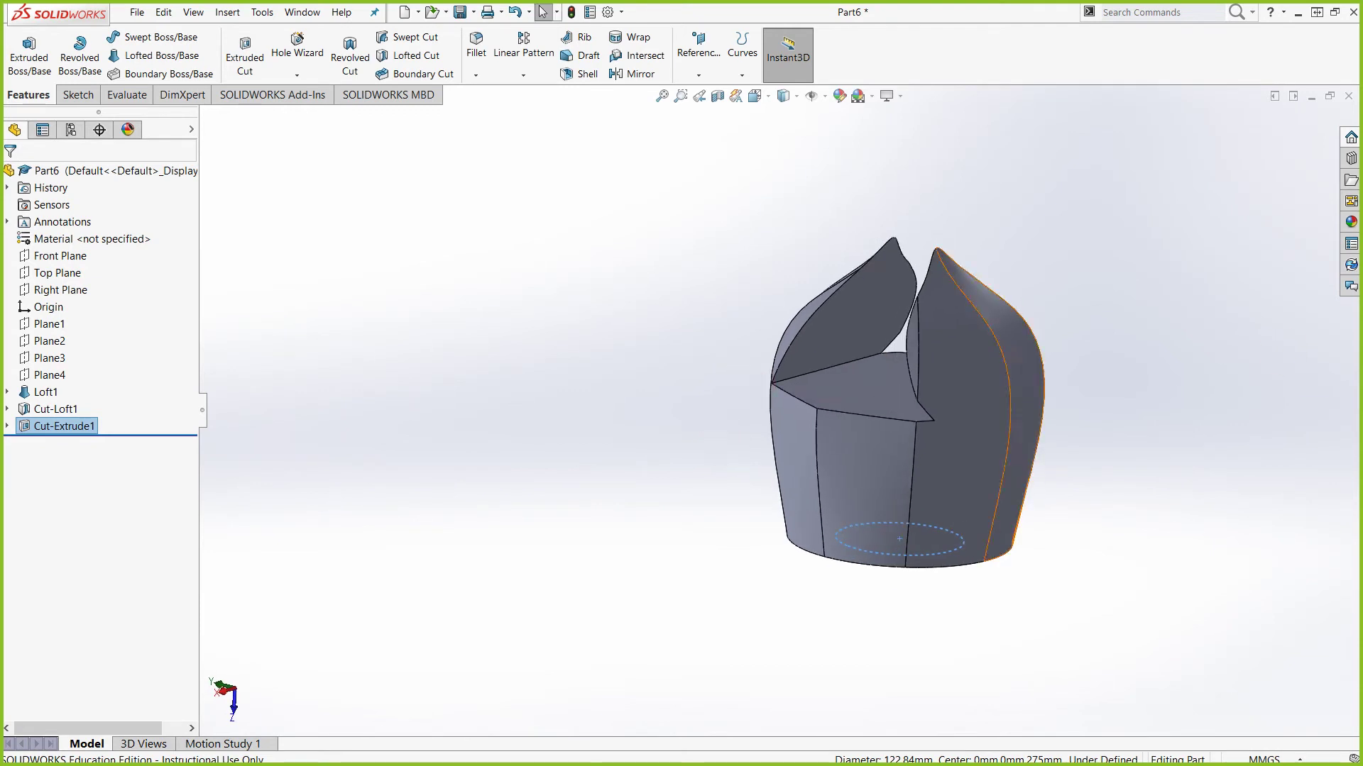